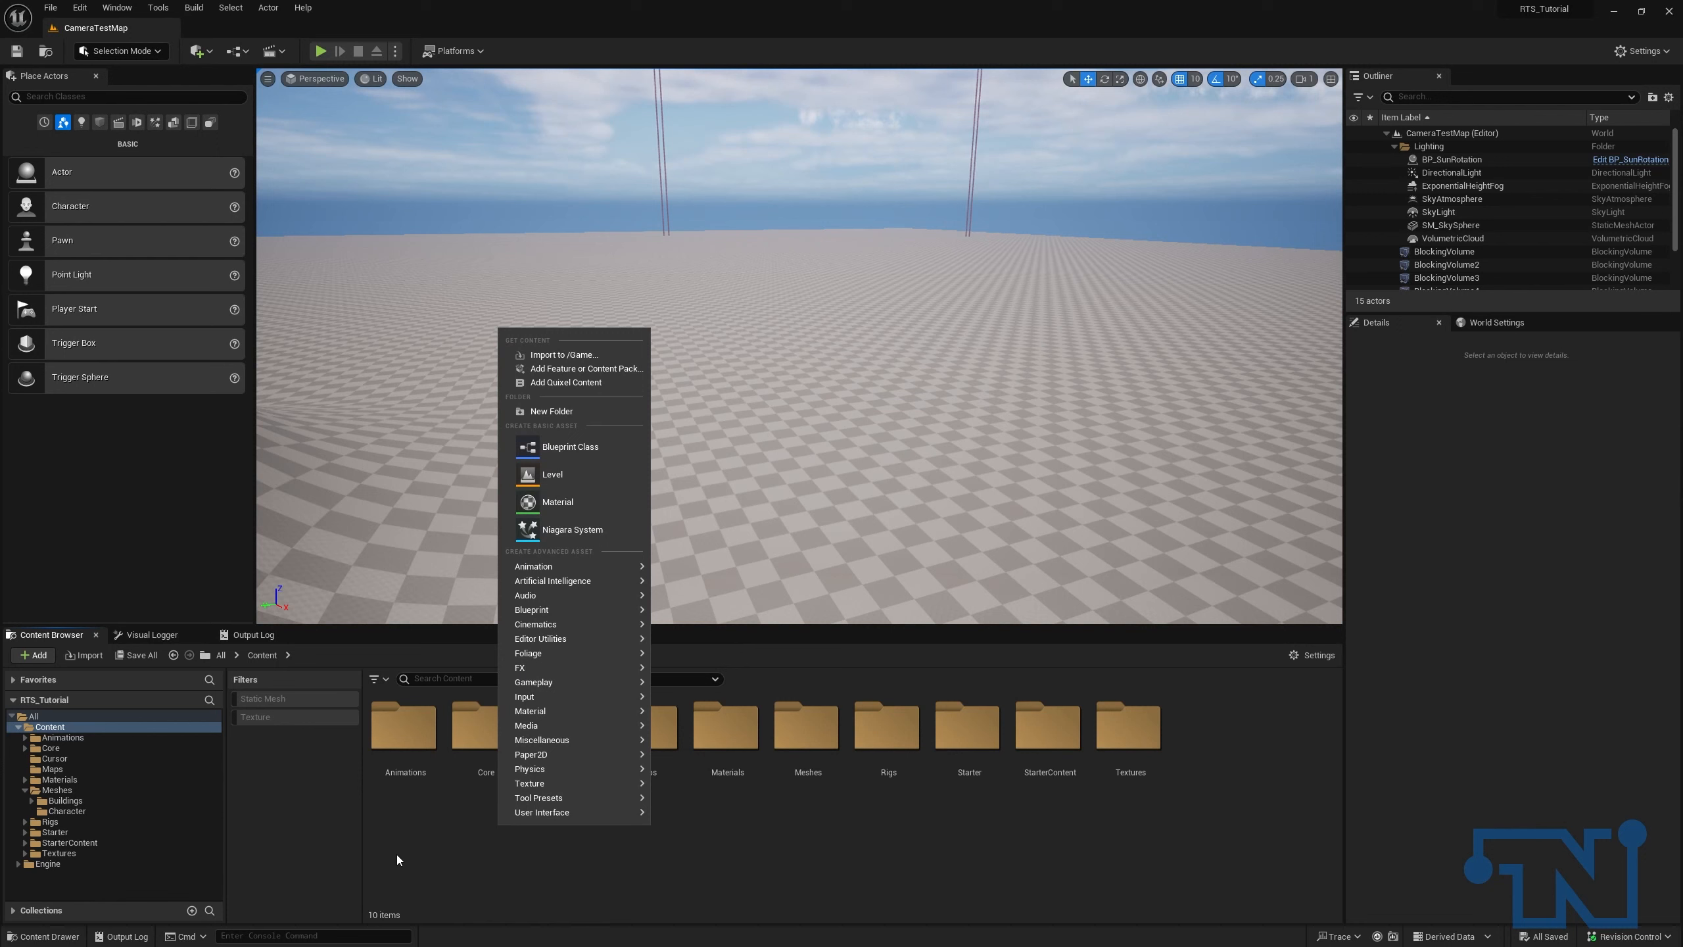
Step: Open the Buildings folder inside the project's Meshes content folder
{"action": "left_click", "coordinate": [811, 729]}
{"action": "double_click", "coordinate": [829, 735]}
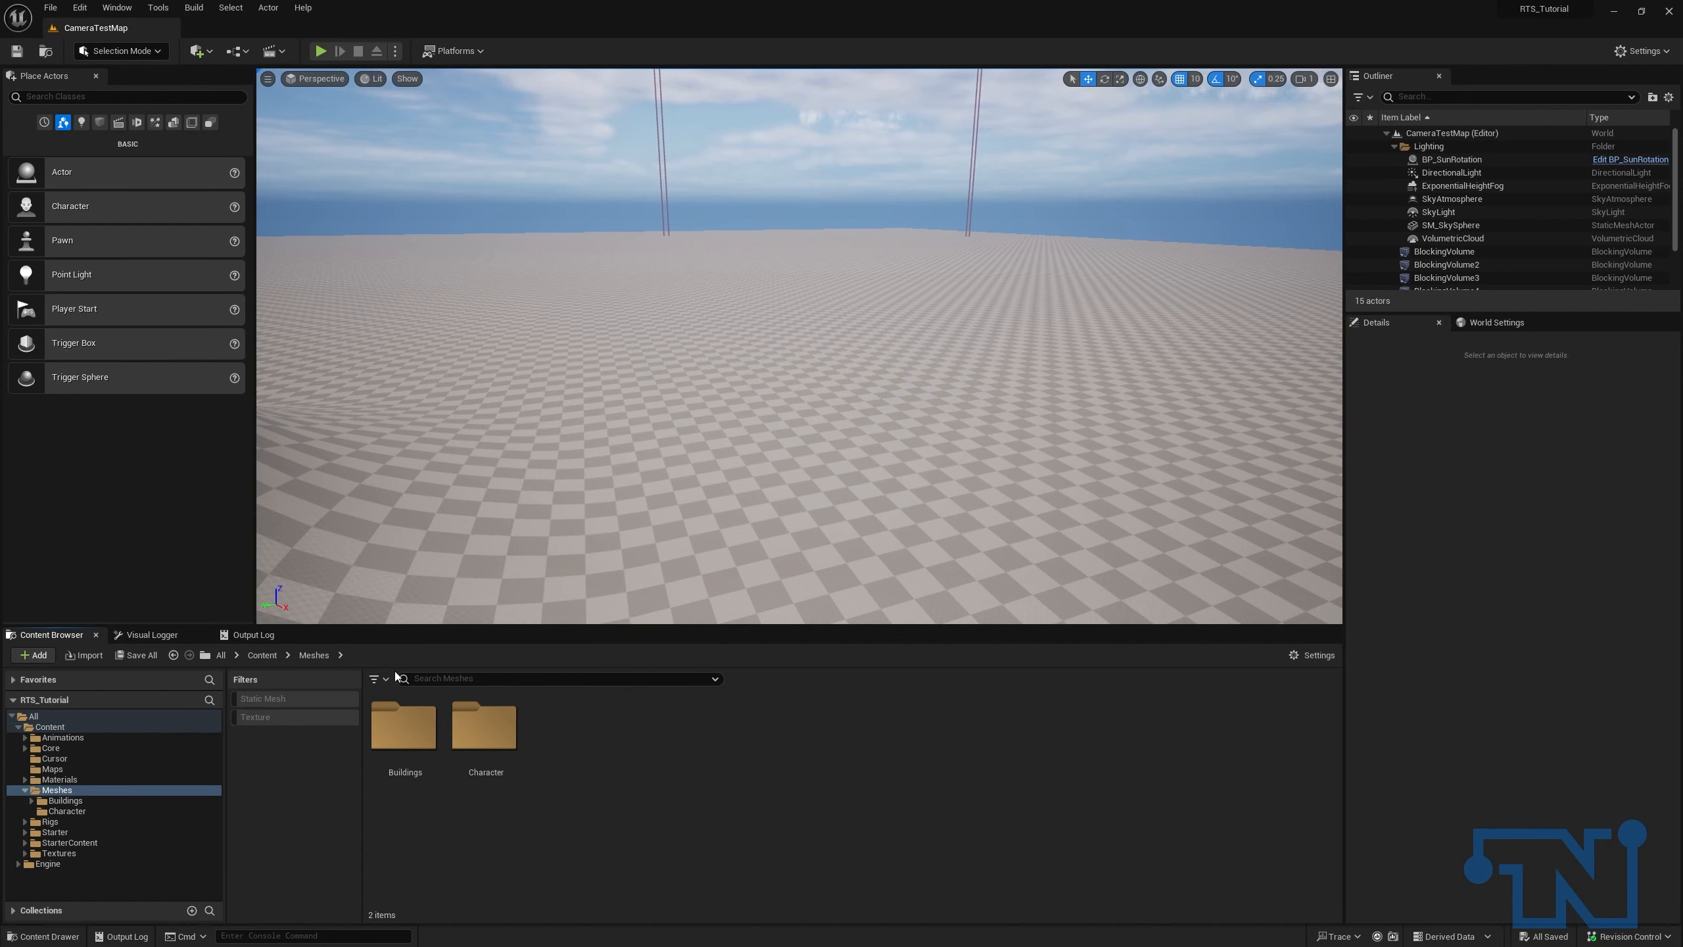
{"action": "left_click", "coordinate": [408, 737]}
{"action": "double_click", "coordinate": [408, 737]}
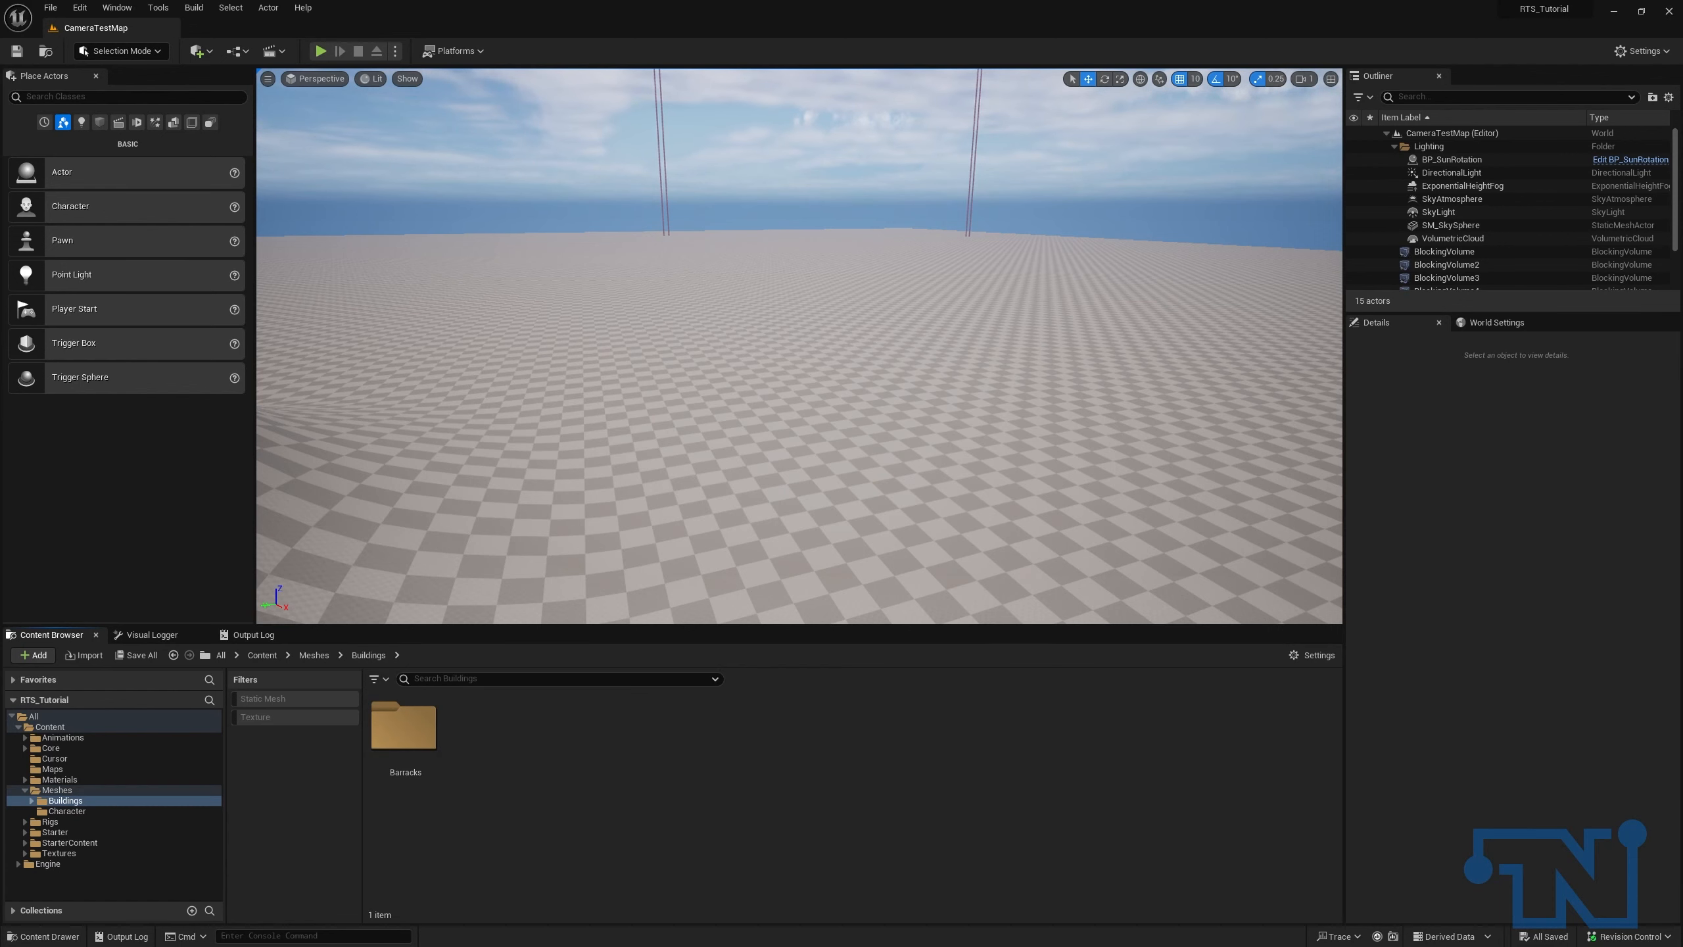
Step: Bring the Factory, Silo and TrainingPost folders from the RTS Resources directory into the Buildings folder for import
{"action": "left_click_drag", "start_coordinate": [0, 265], "coordinate": [1132, 163]}
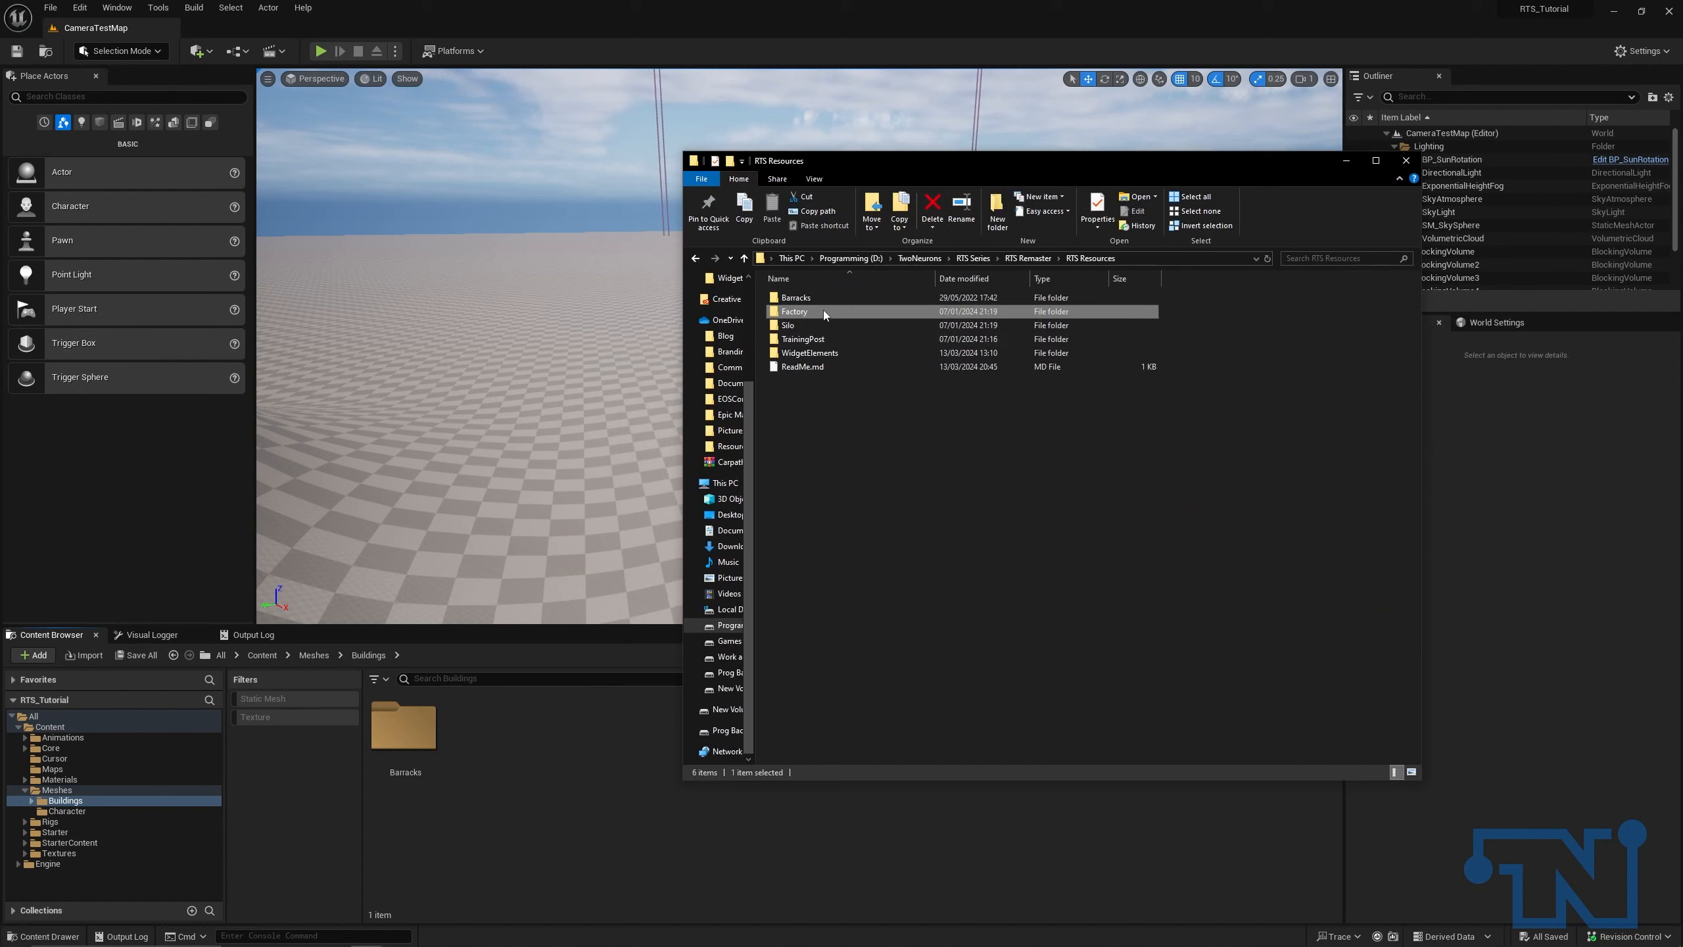
{"action": "left_click", "coordinate": [809, 325], "text": "ctrl"}
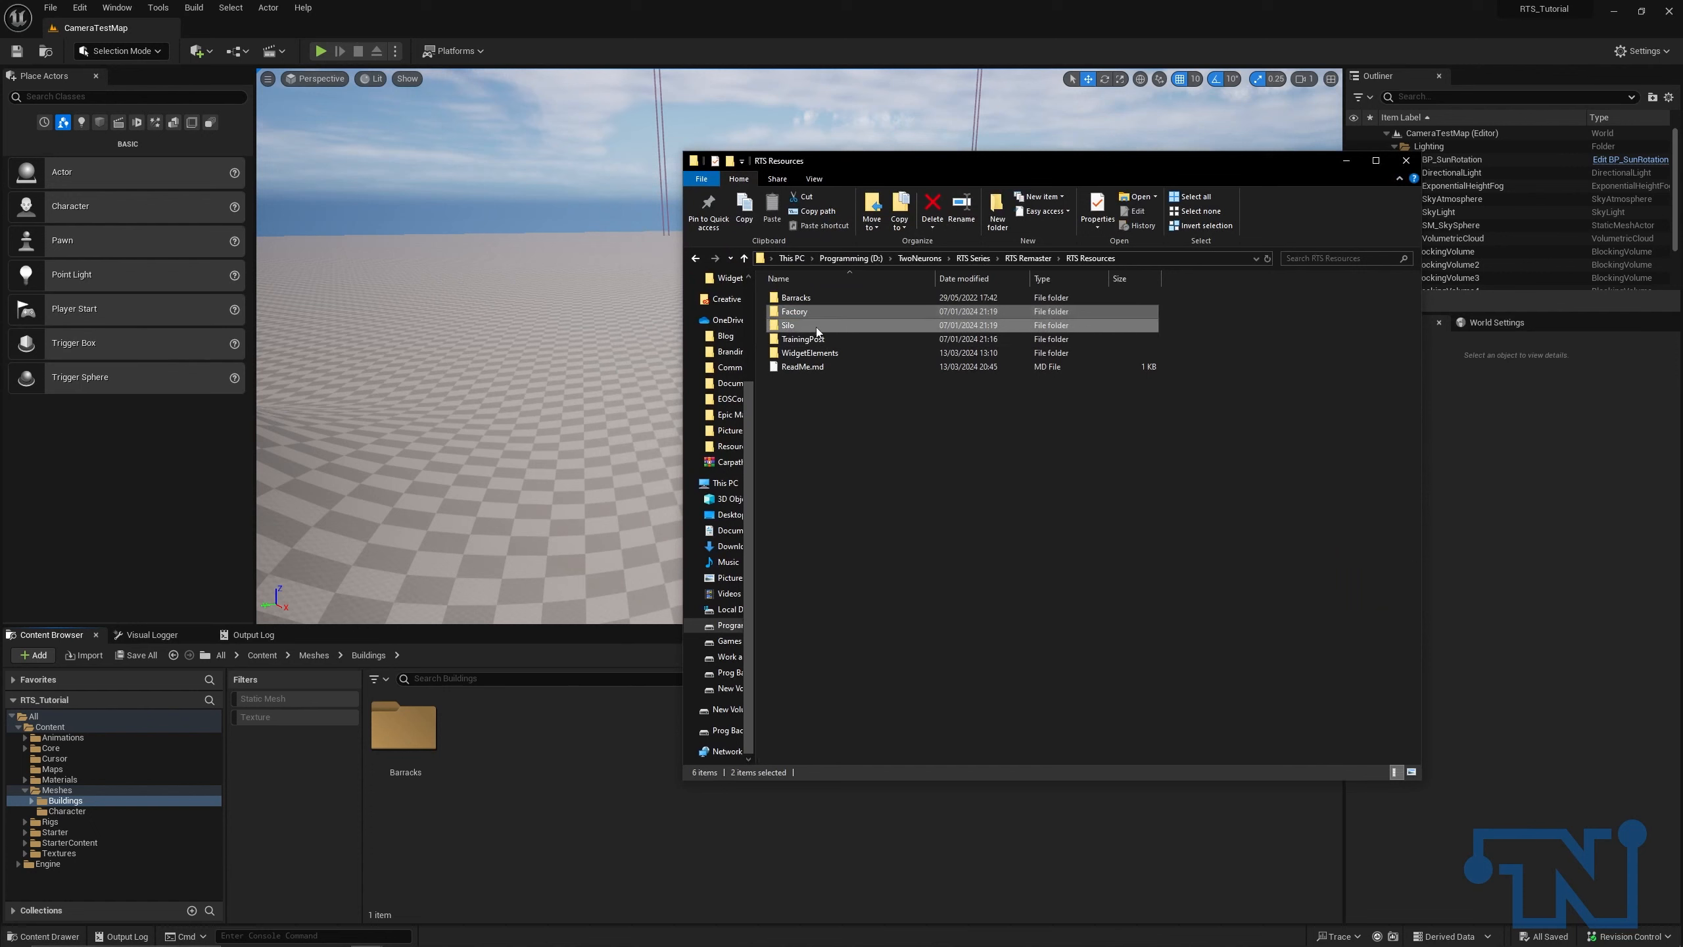
{"action": "left_click", "coordinate": [823, 339], "text": "ctrl"}
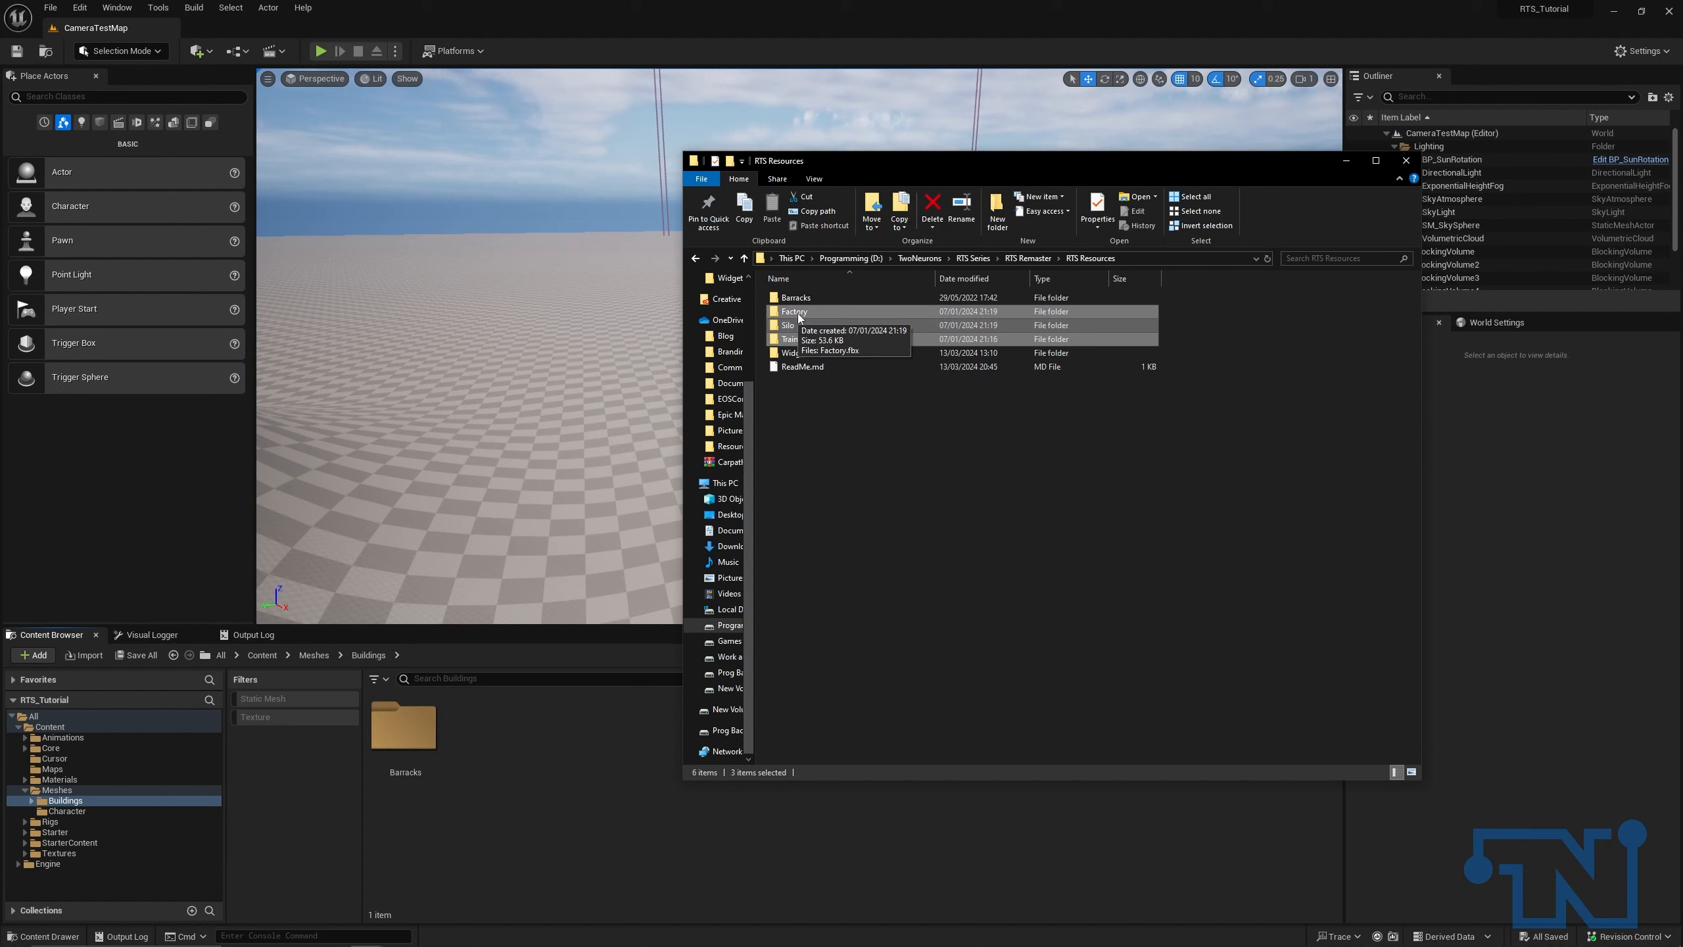
{"action": "left_click_drag", "start_coordinate": [798, 320], "coordinate": [609, 608]}
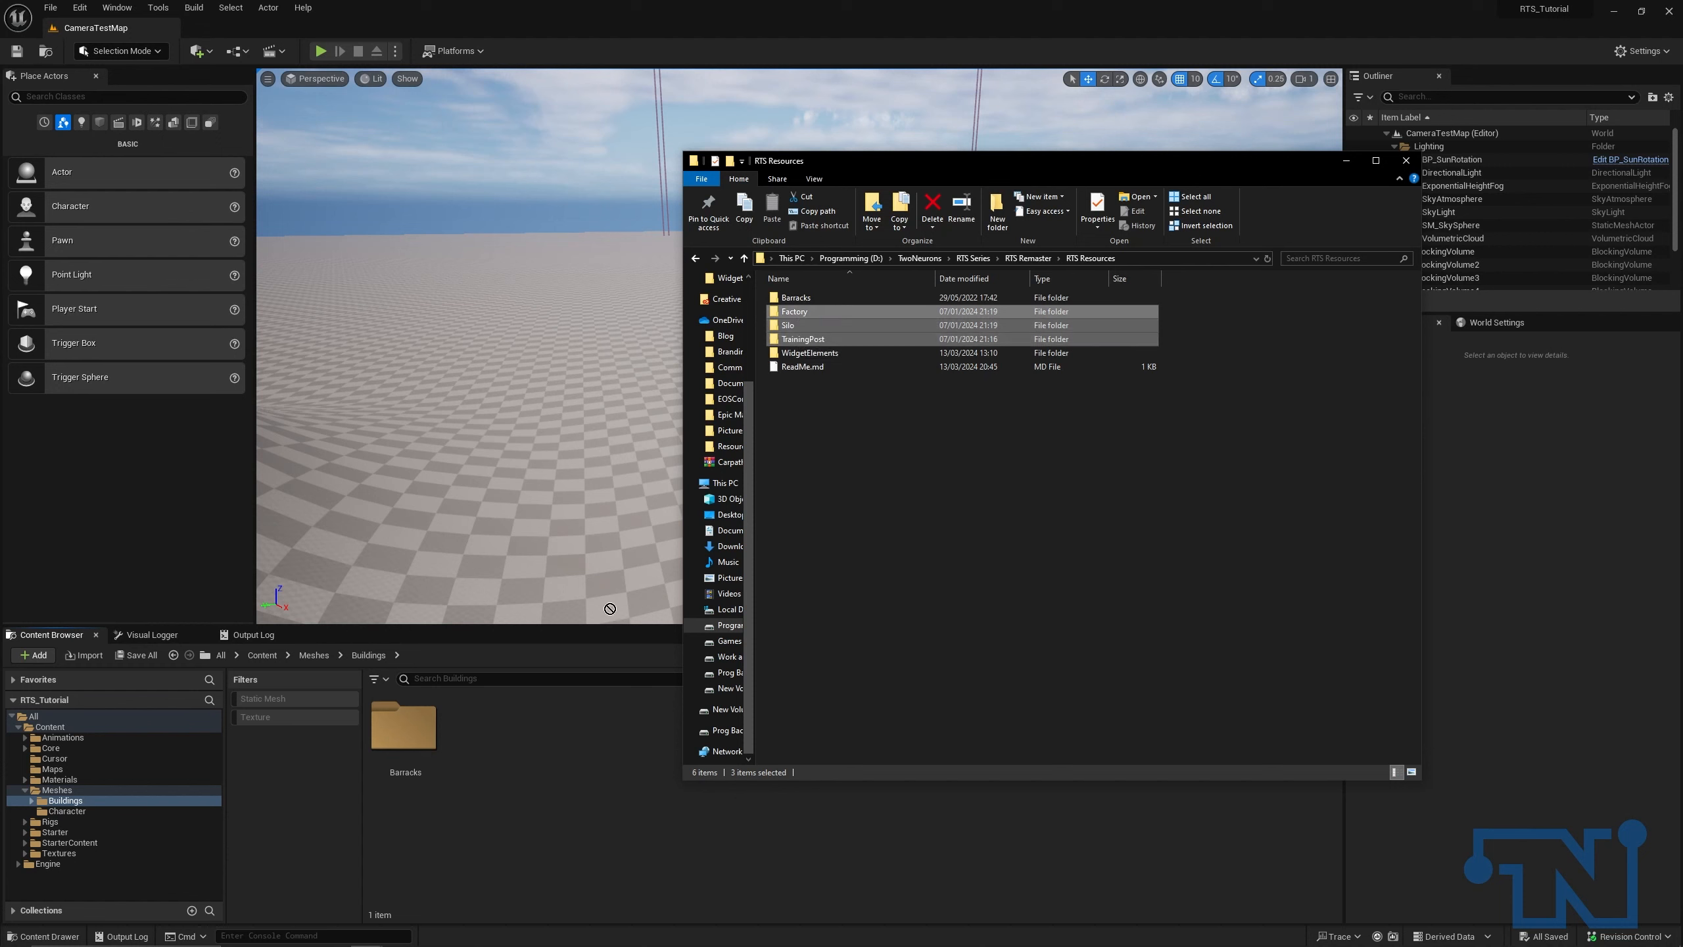
{"action": "left_click_drag", "start_coordinate": [580, 737], "coordinate": [579, 737]}
{"action": "left_click", "coordinate": [1346, 162]}
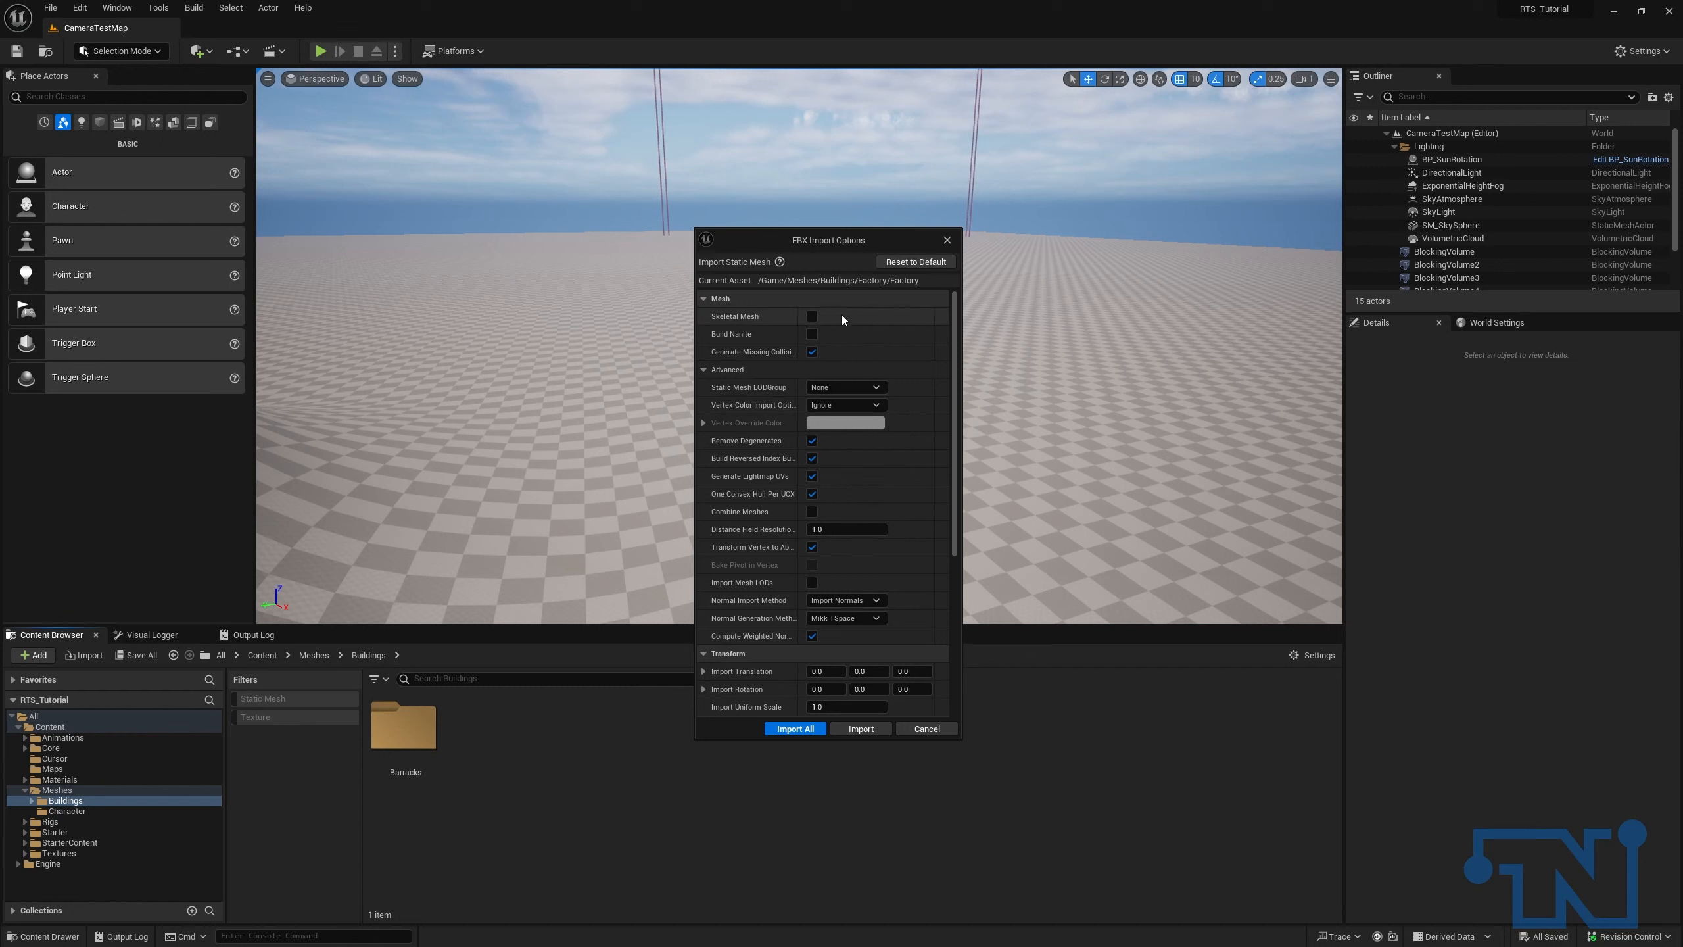
Step: Import all the building meshes with the material import method set to Do Not Create Material, then clear and close the message log
{"action": "left_click", "coordinate": [708, 370]}
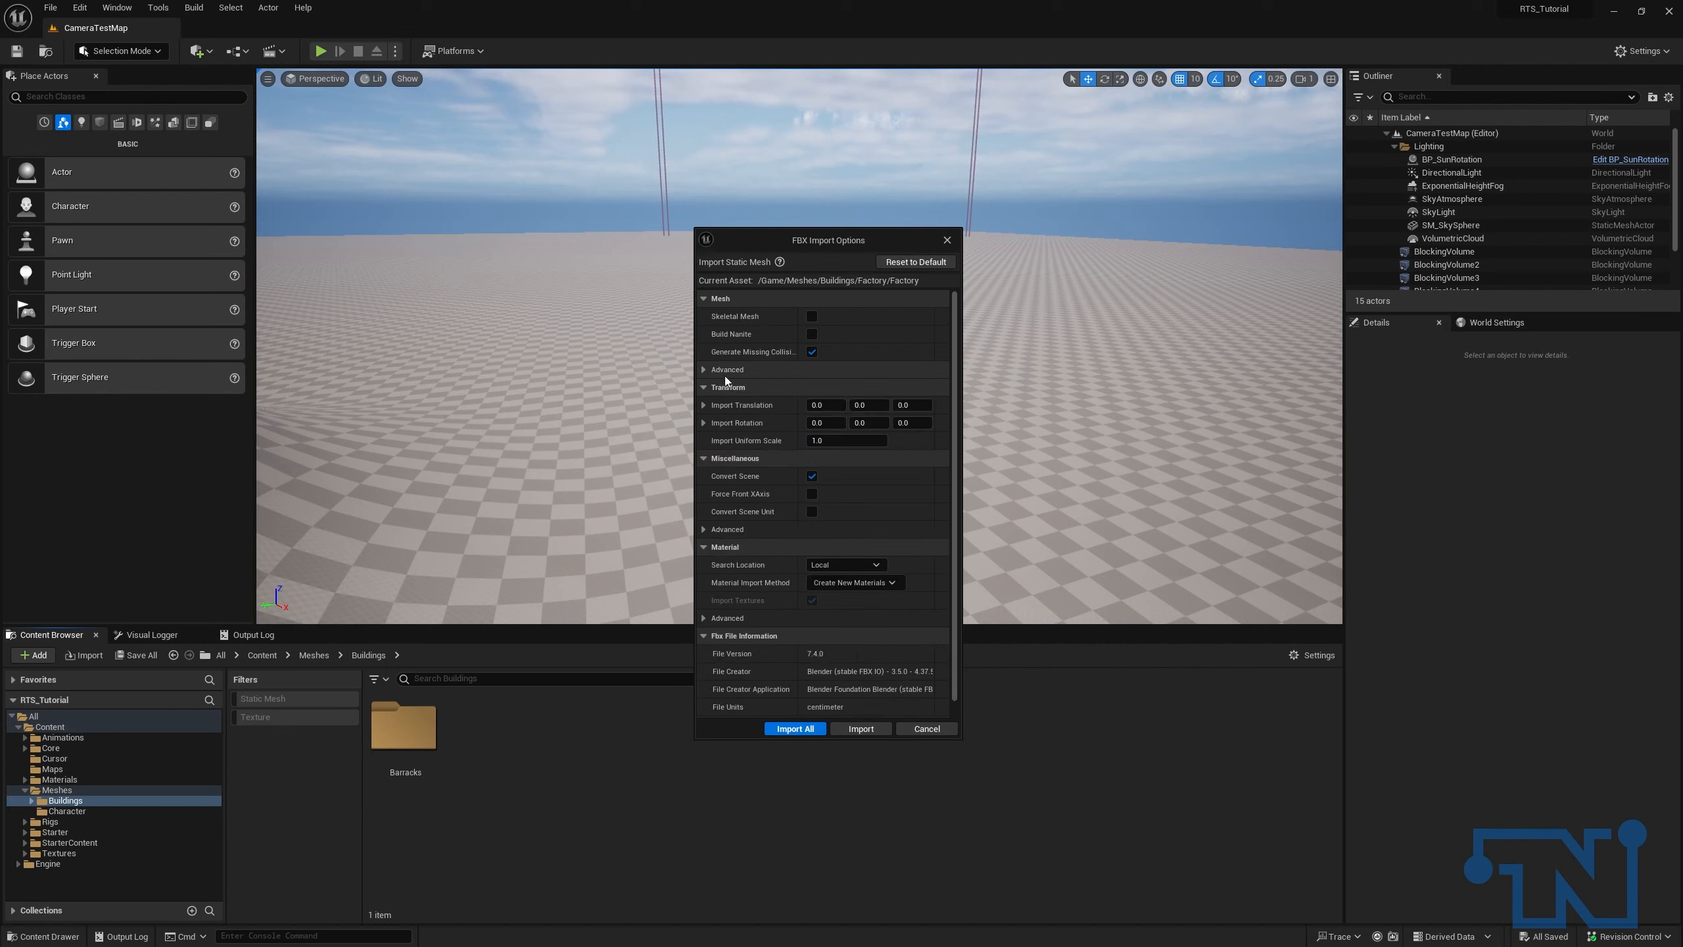
{"action": "left_click", "coordinate": [707, 369]}
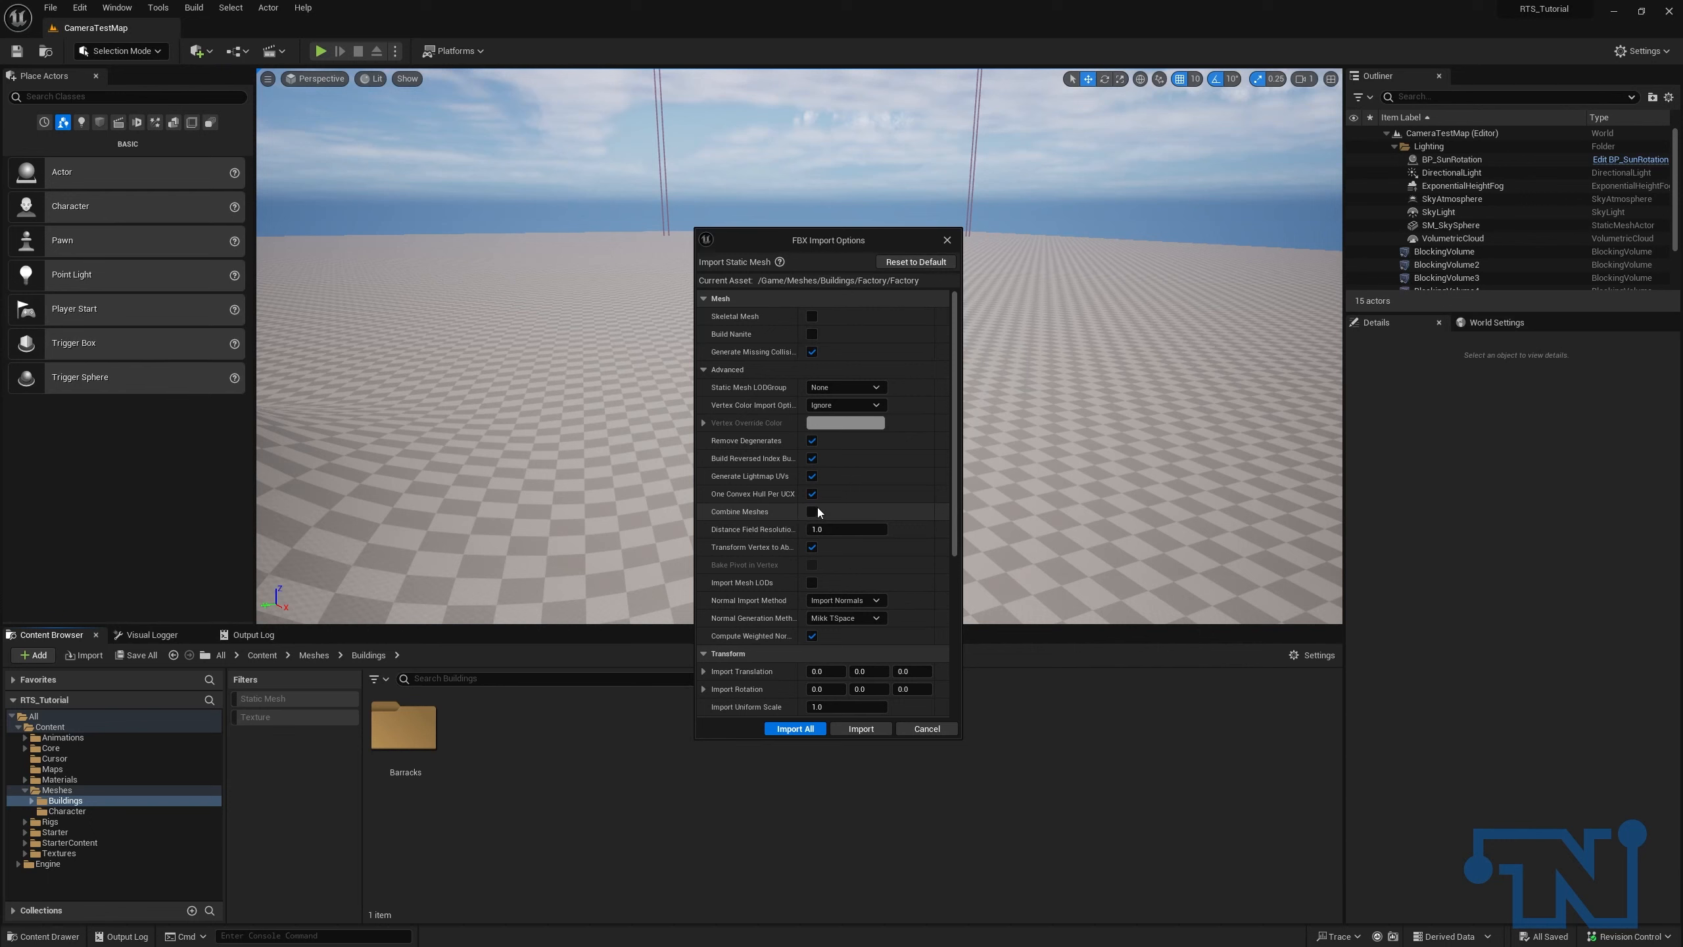
{"action": "left_click", "coordinate": [703, 372]}
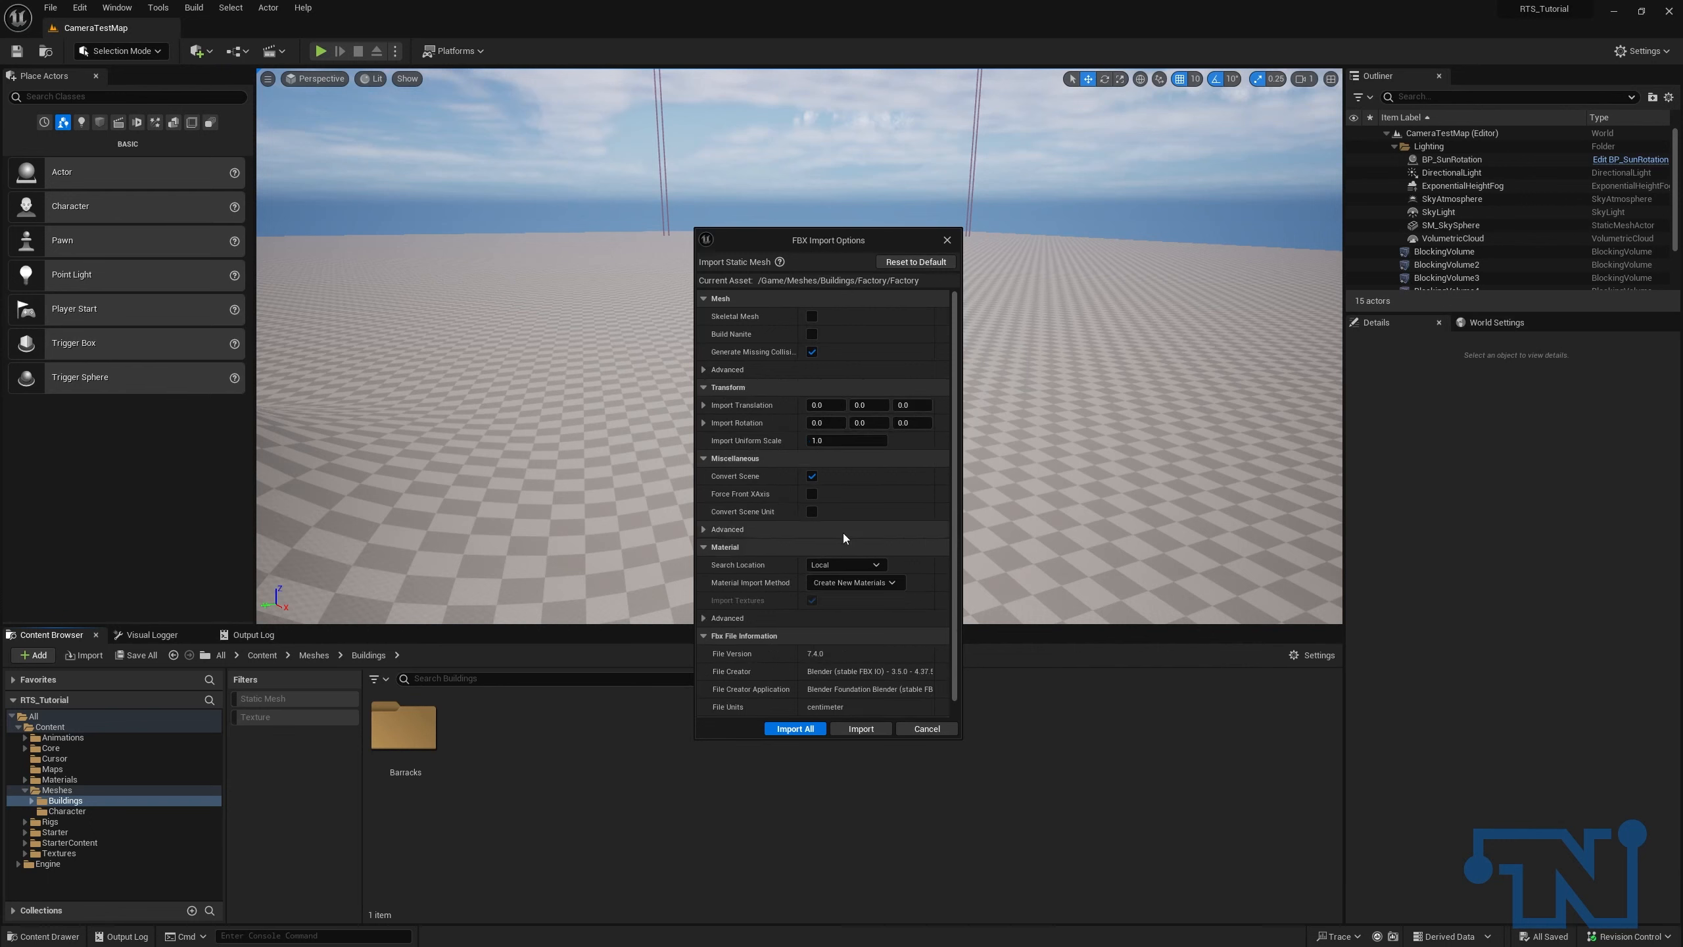
{"action": "left_click", "coordinate": [893, 583]}
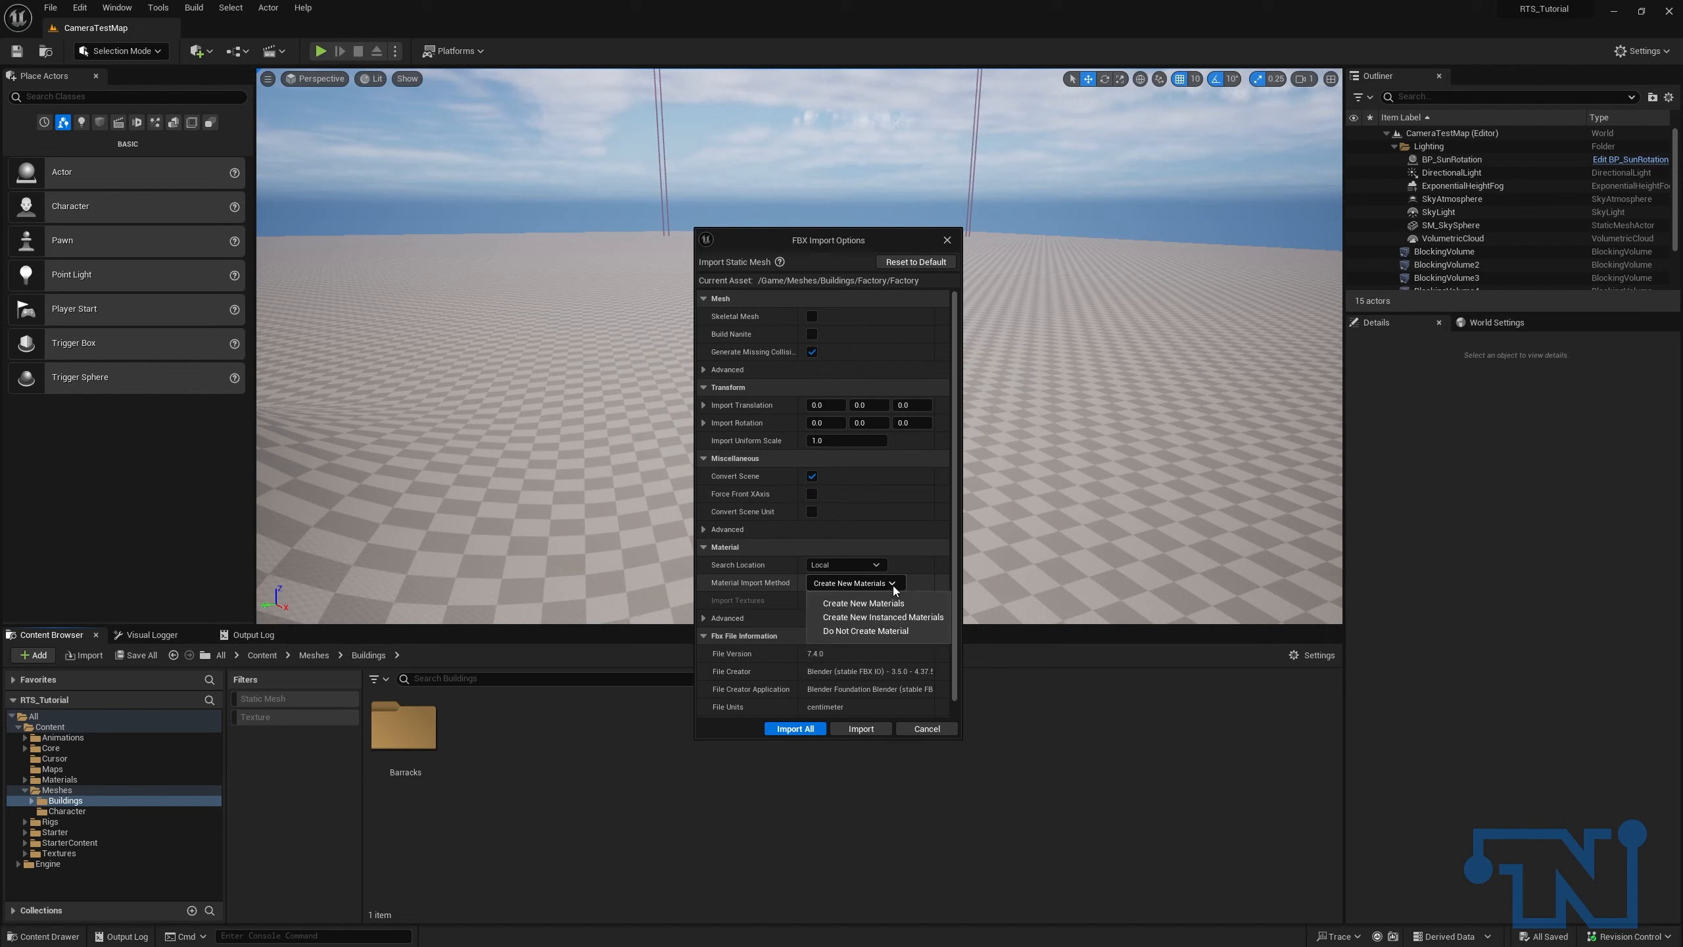
{"action": "left_click", "coordinate": [893, 633]}
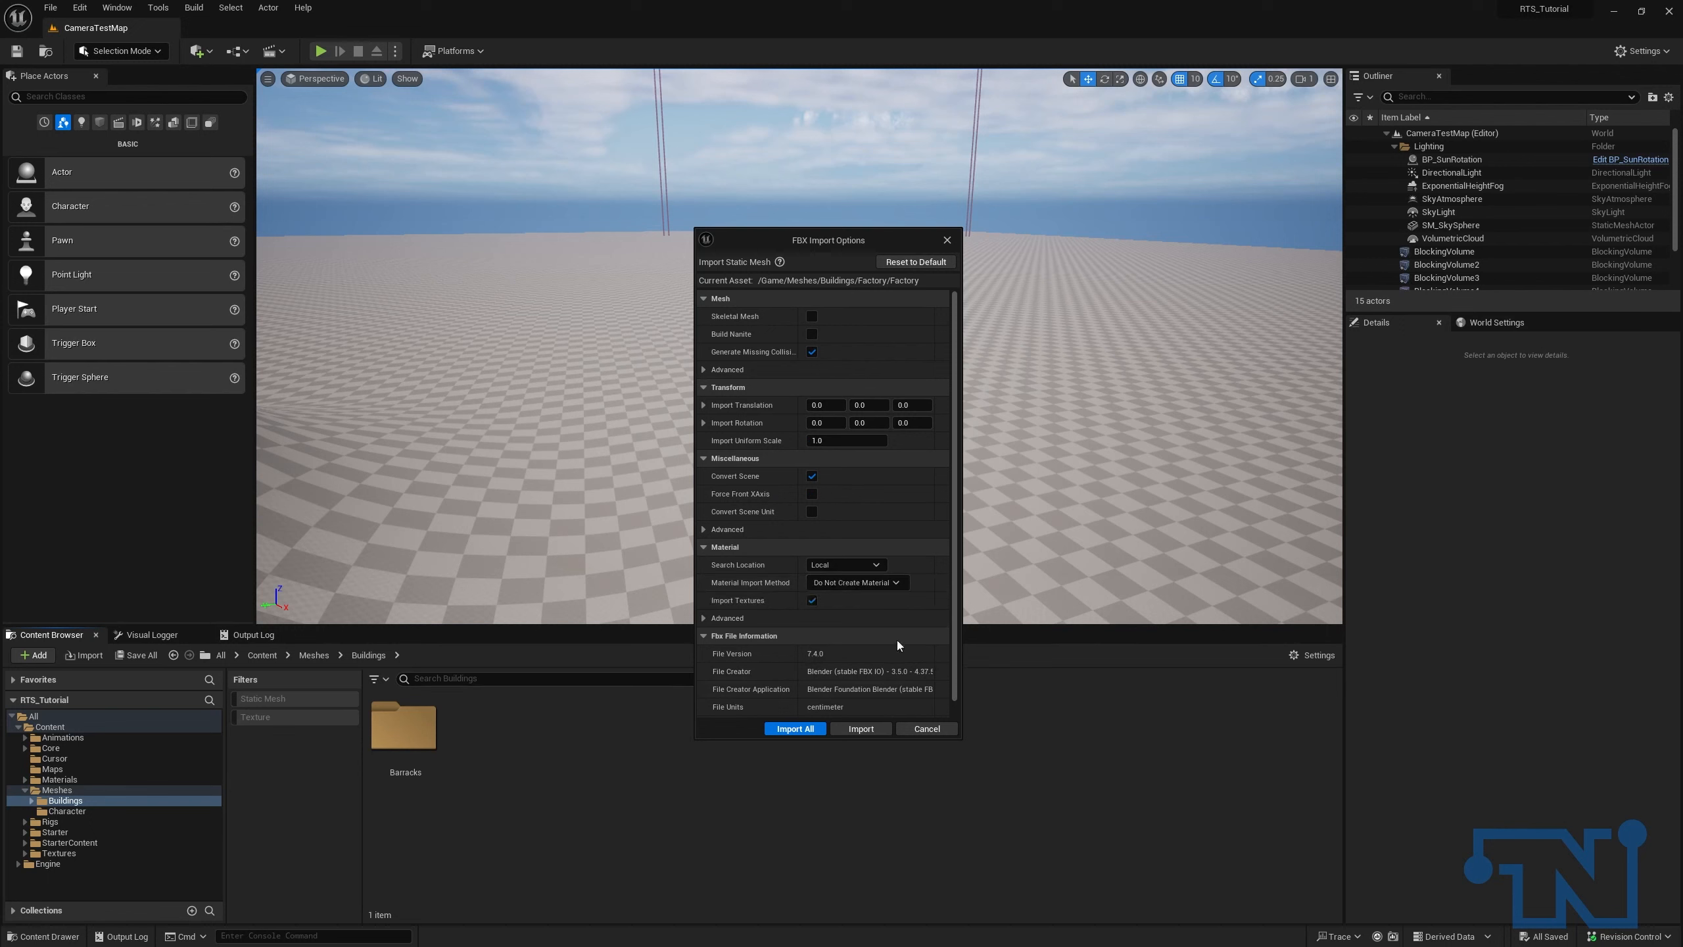
{"action": "left_click", "coordinate": [793, 730]}
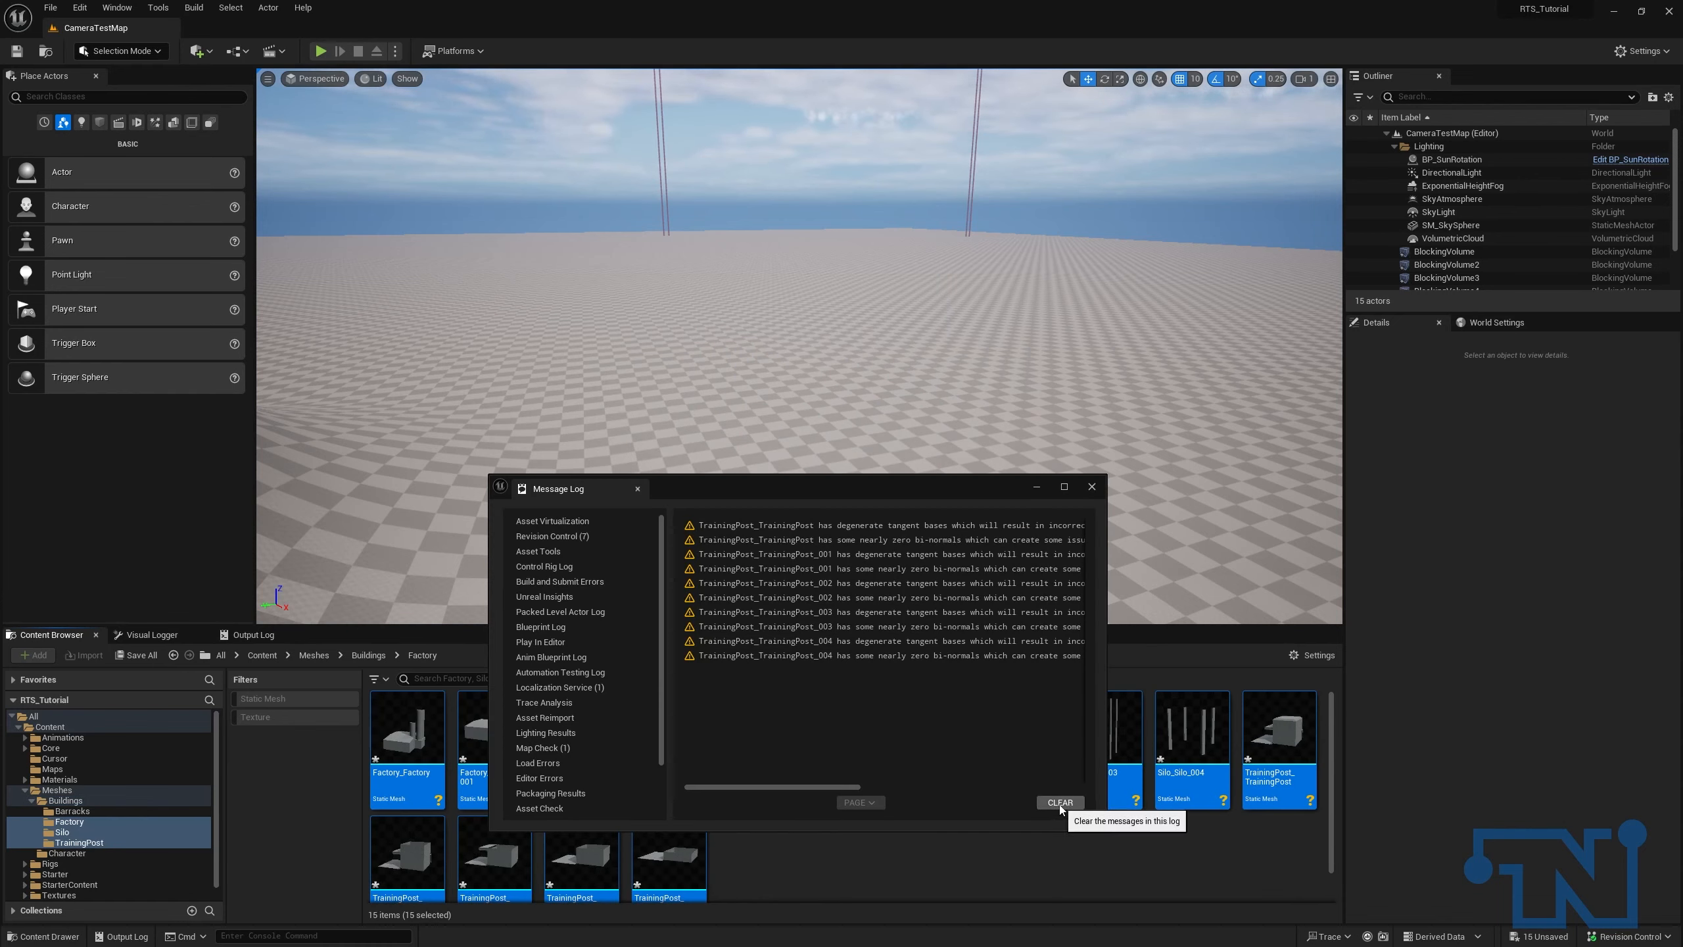
{"action": "left_click", "coordinate": [1060, 802]}
{"action": "left_click", "coordinate": [1092, 485]}
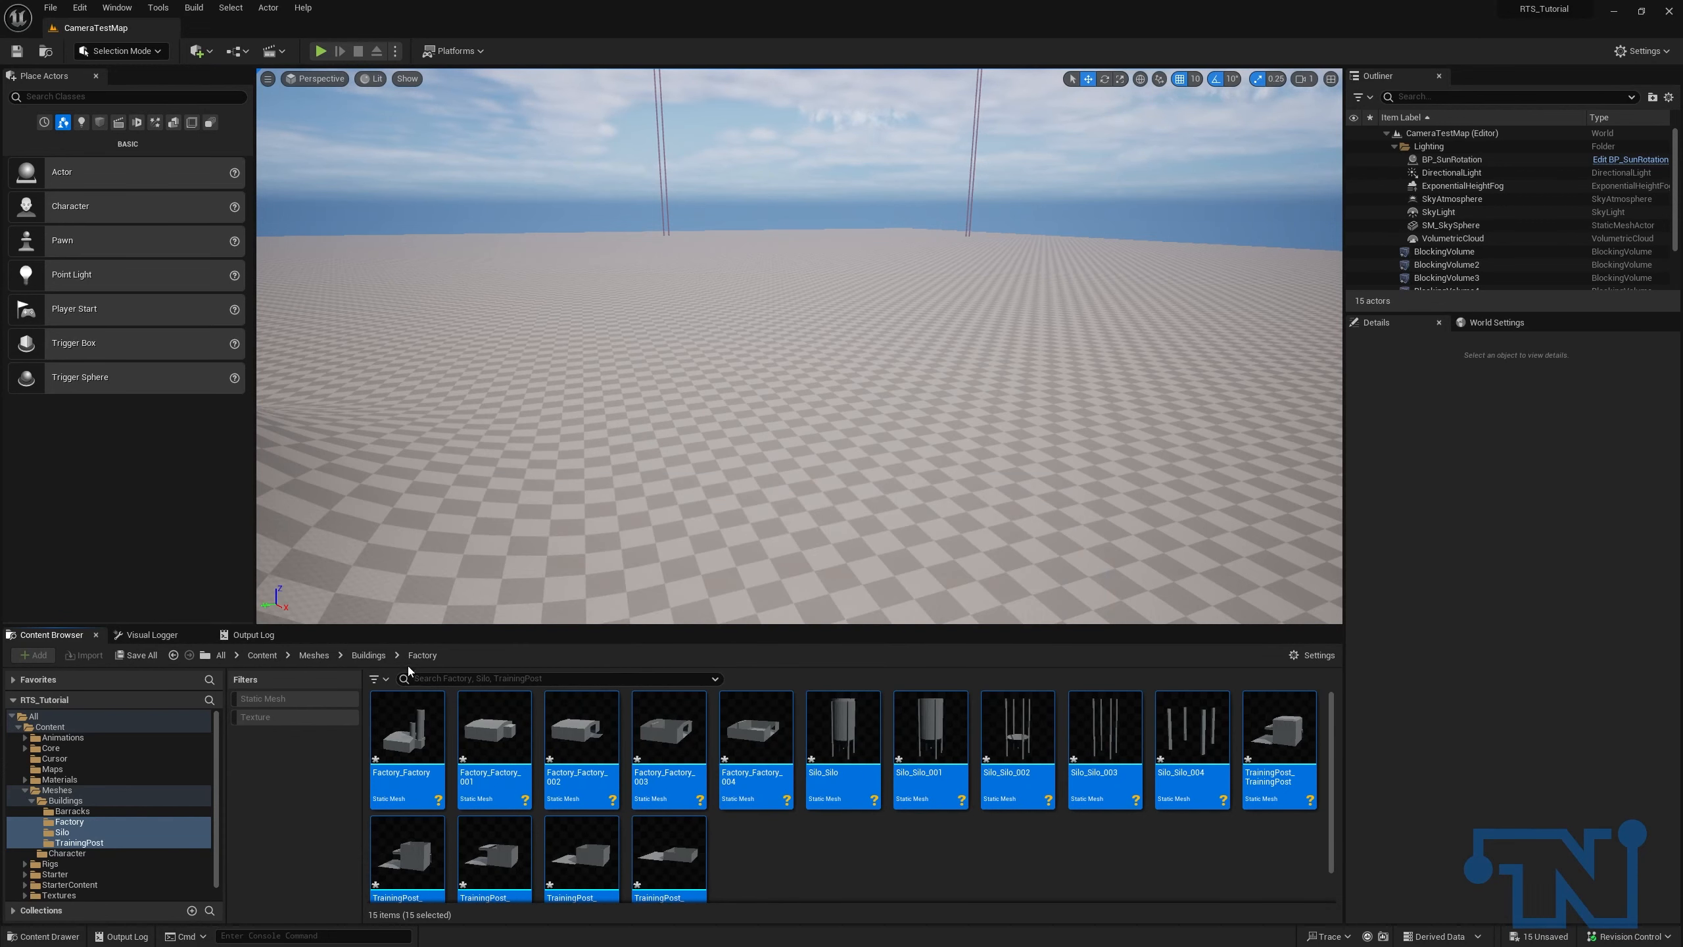
Step: Return to the Buildings folder and check the imported Factory, Silo and TrainingPost folders
{"action": "left_click", "coordinate": [366, 655]}
{"action": "left_click", "coordinate": [484, 729]}
{"action": "left_click", "coordinate": [565, 729]}
{"action": "left_click", "coordinate": [665, 744]}
Step: Switch to the RTS_TutorialPrep project and examine the building construction-stage meshes laid out in its level
{"action": "mouse_move", "coordinate": [610, 429]}
{"action": "right_mouse_down"}
{"action": "mouse_move", "coordinate": [557, 362]}
{"action": "mouse_move", "coordinate": [608, 437]}
{"action": "right_mouse_up"}
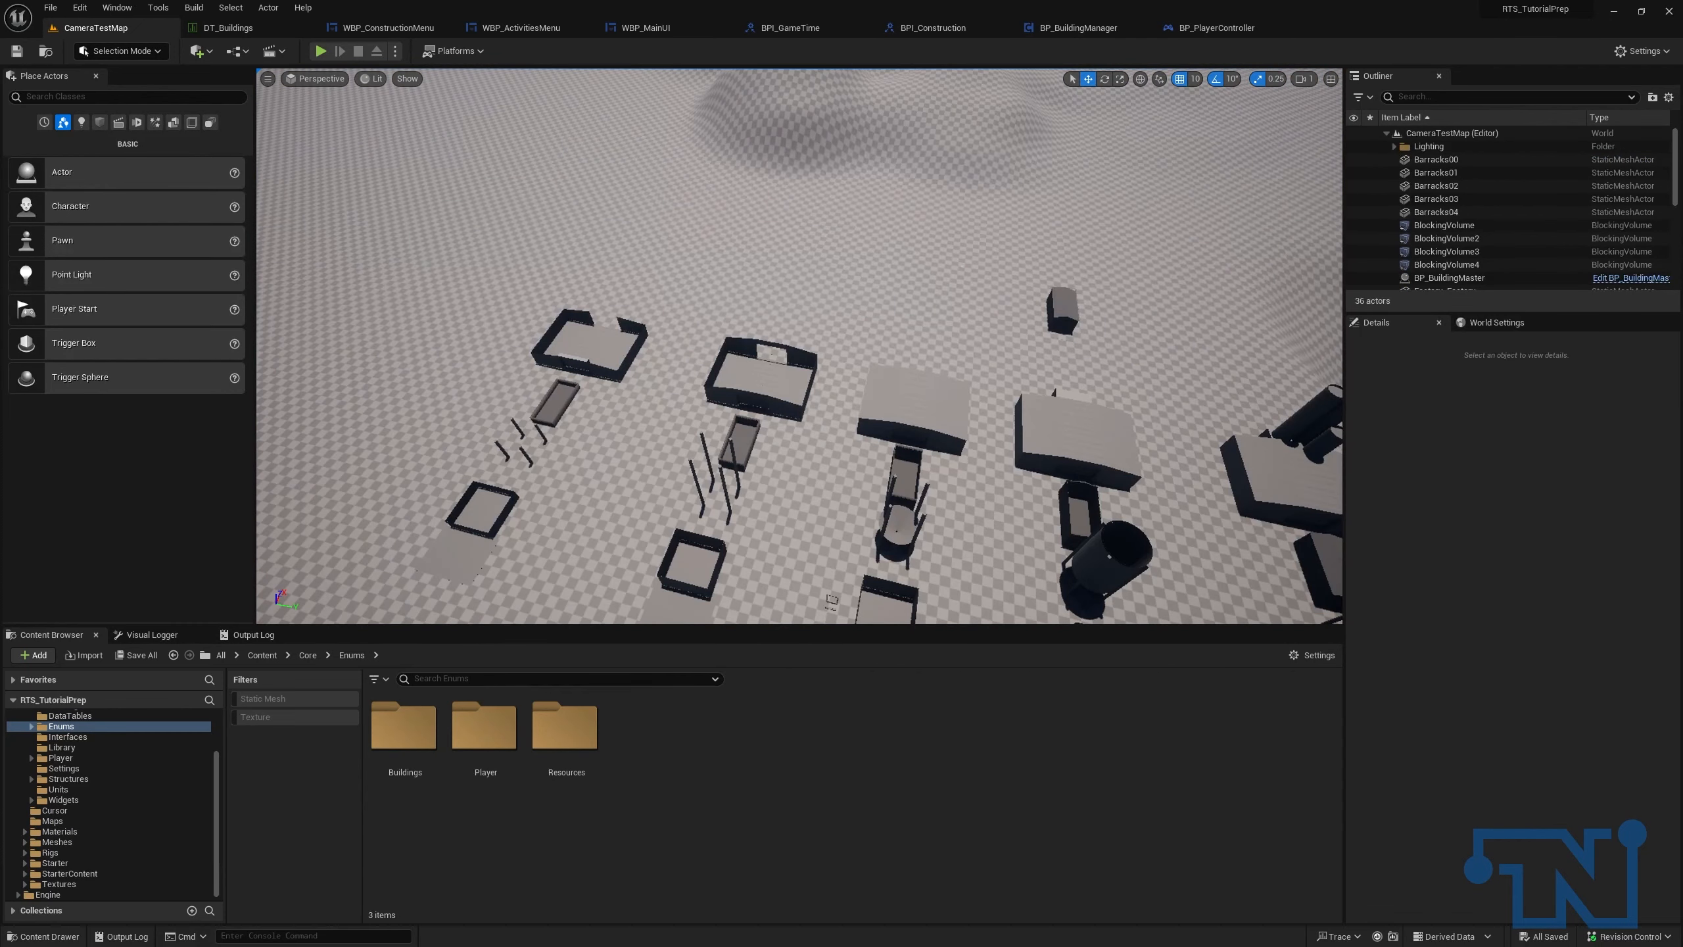
{"action": "right_click_drag", "start_coordinate": [798, 345], "coordinate": [829, 366]}
{"action": "key", "text": "d"}
{"action": "key", "text": "d"}
{"action": "key", "text": "d"}
{"action": "key", "text": "d"}
{"action": "key", "text": "s"}
{"action": "scroll", "coordinate": [550, 318], "scroll_direction": "up", "scroll_amount": 1}
{"action": "key", "text": "a"}
{"action": "key", "text": "w"}
{"action": "key", "text": "d"}
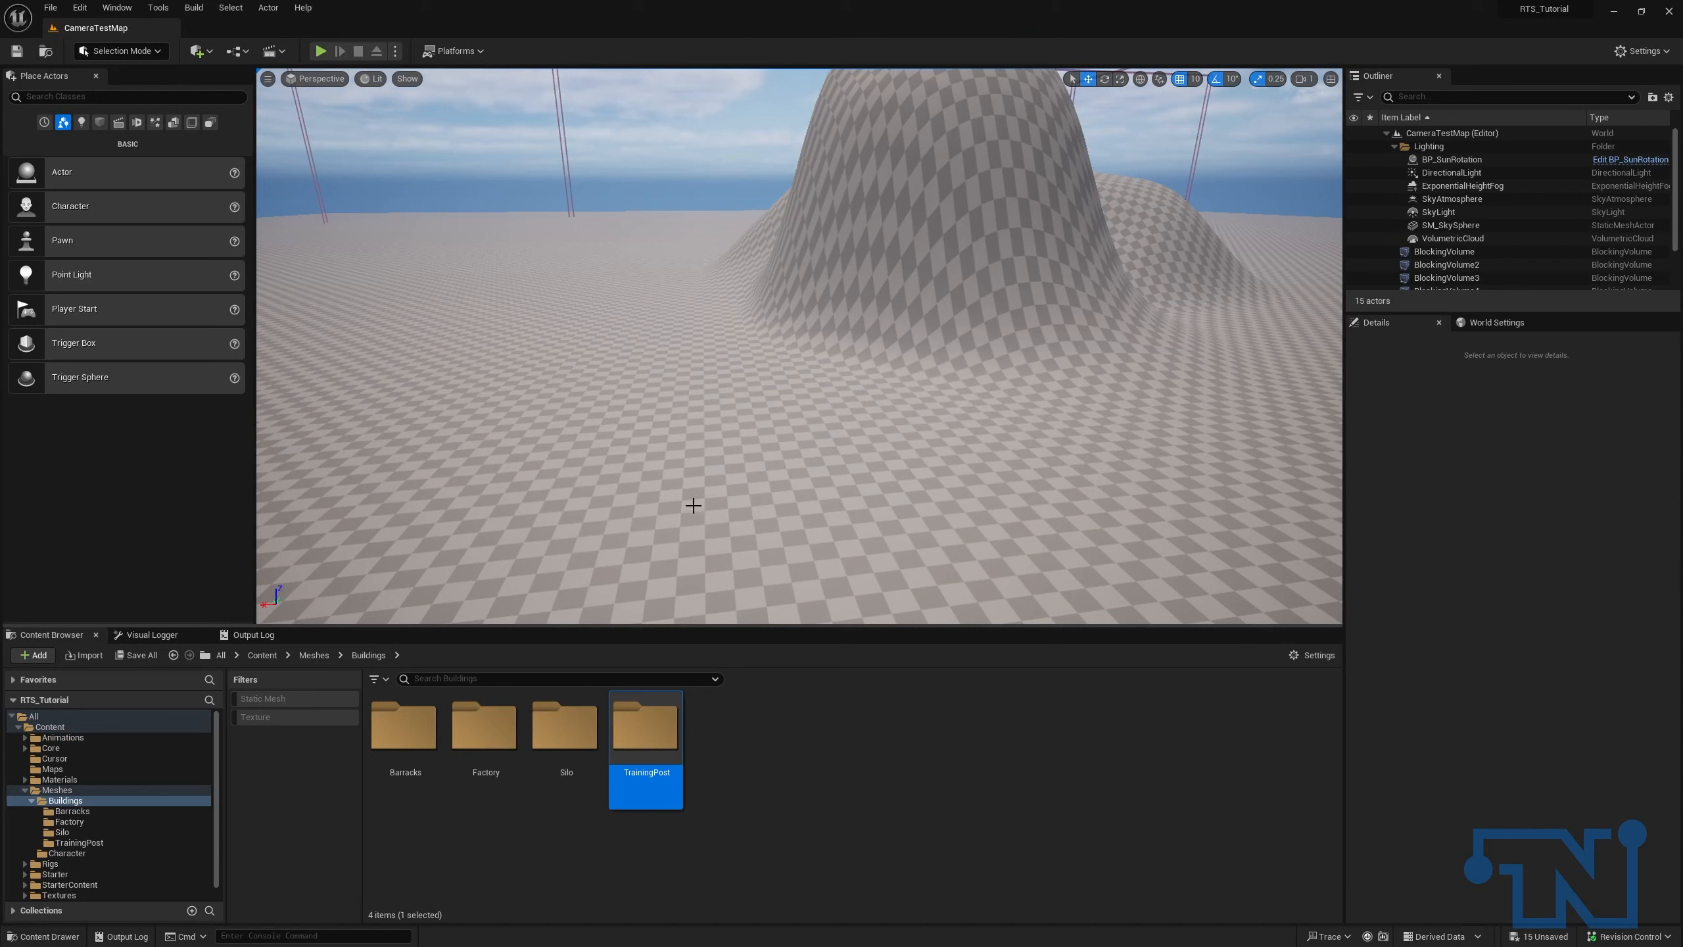
Step: Create a folder named WidgetIcons inside the RTS_Tutorial project's Textures folder and open it
{"action": "left_click", "coordinate": [263, 656]}
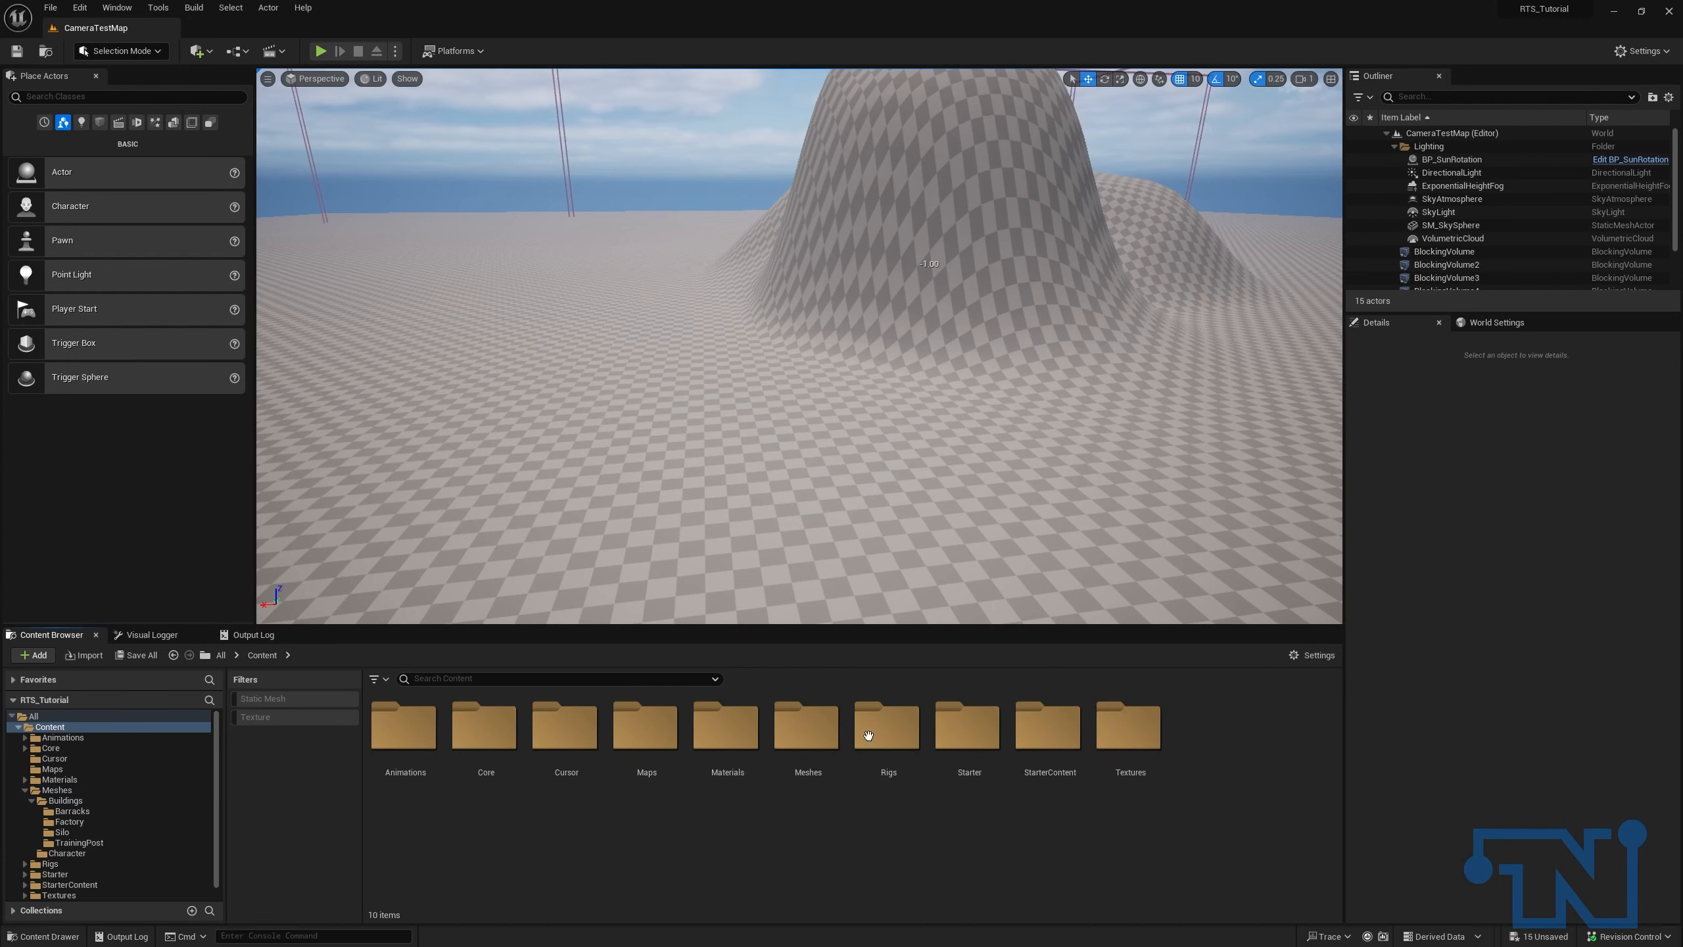
{"action": "double_click", "coordinate": [1161, 745]}
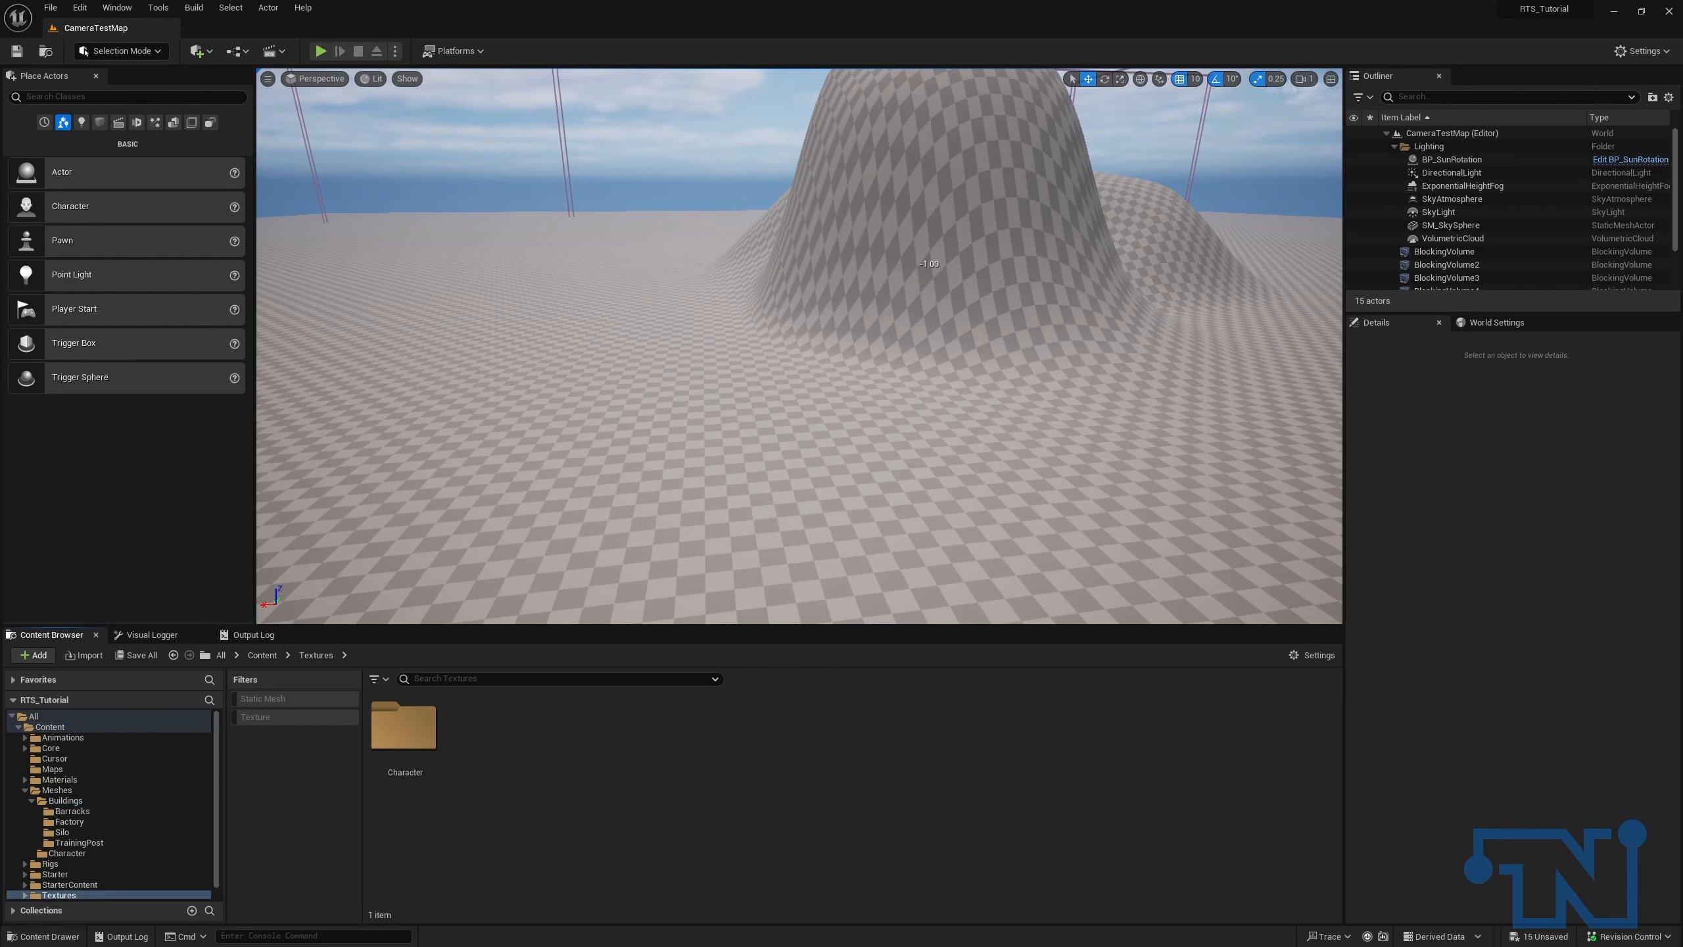
{"action": "right_click", "coordinate": [554, 726]}
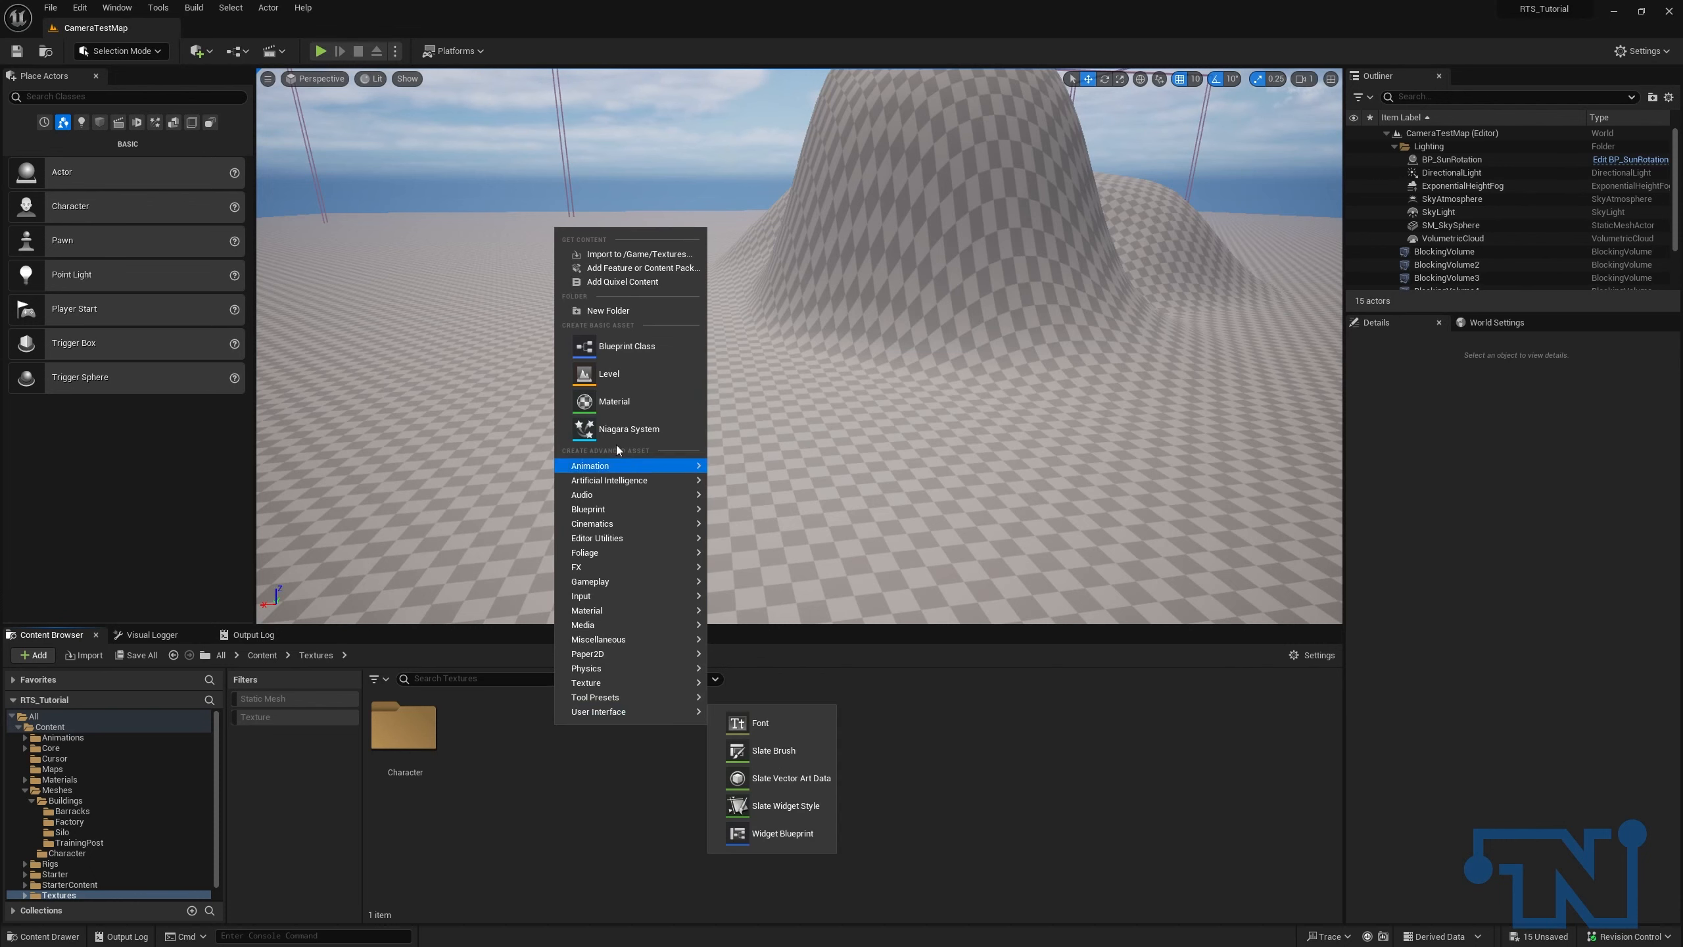
{"action": "left_click", "coordinate": [614, 311]}
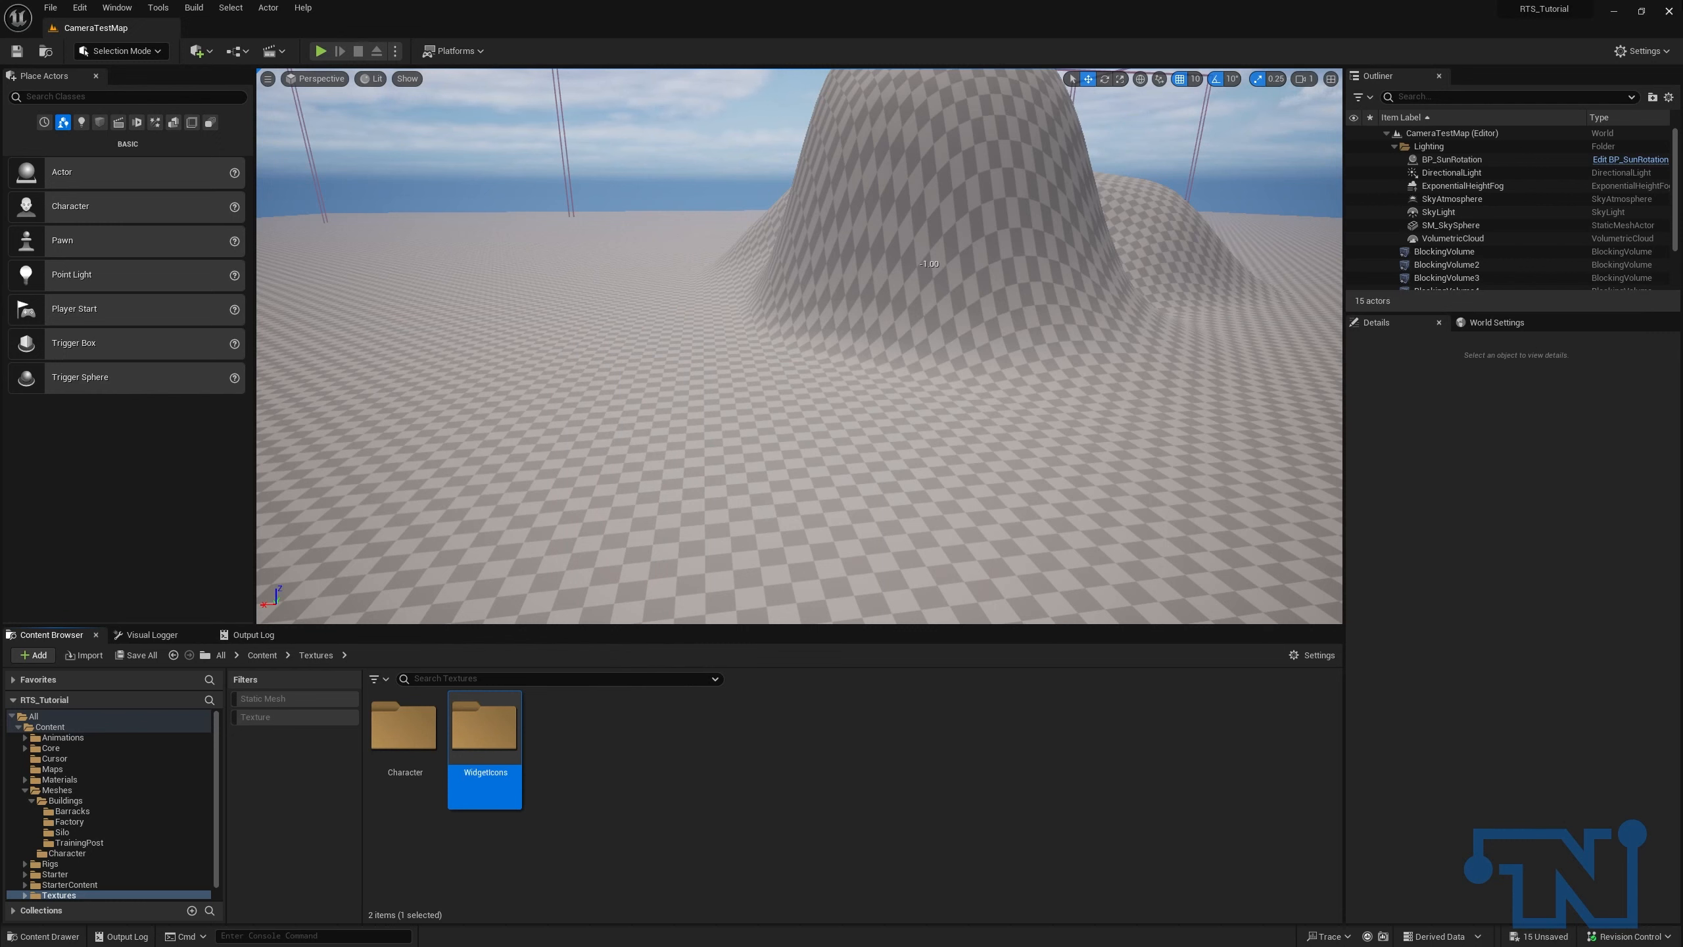
{"action": "double_click", "coordinate": [493, 750]}
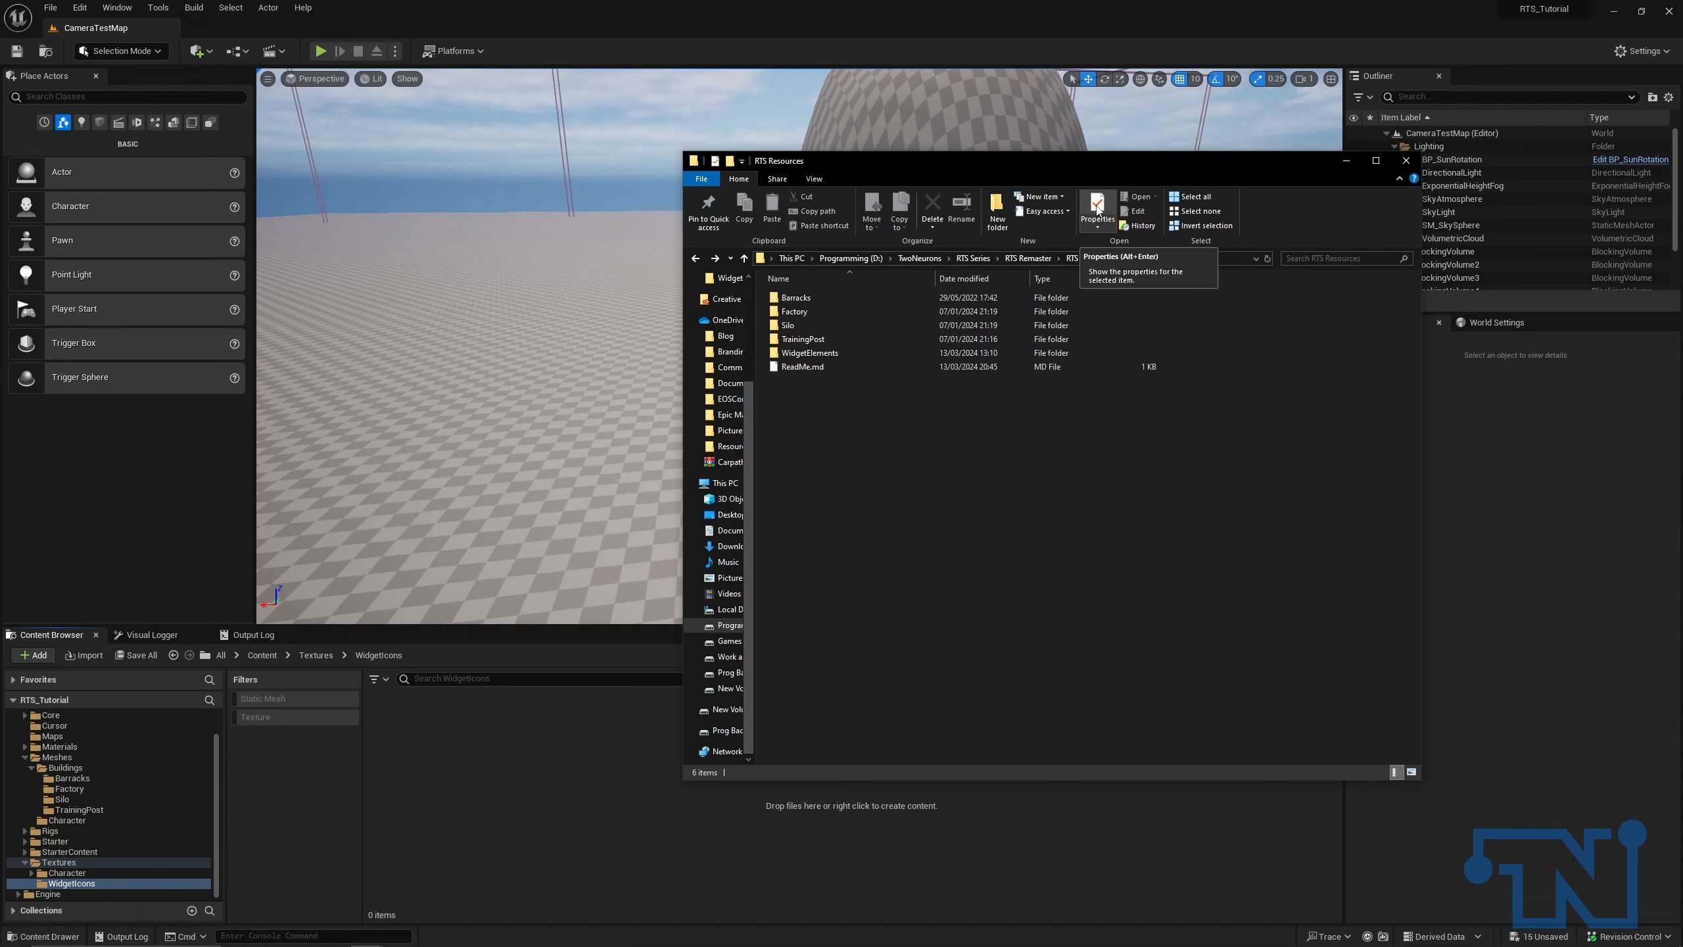
Step: Import all nine icon PNG files from the WidgetElements resource folder into WidgetIcons
{"action": "double_click", "coordinate": [828, 359]}
{"action": "left_click", "coordinate": [802, 321]}
{"action": "left_click", "coordinate": [1380, 320], "text": "shift"}
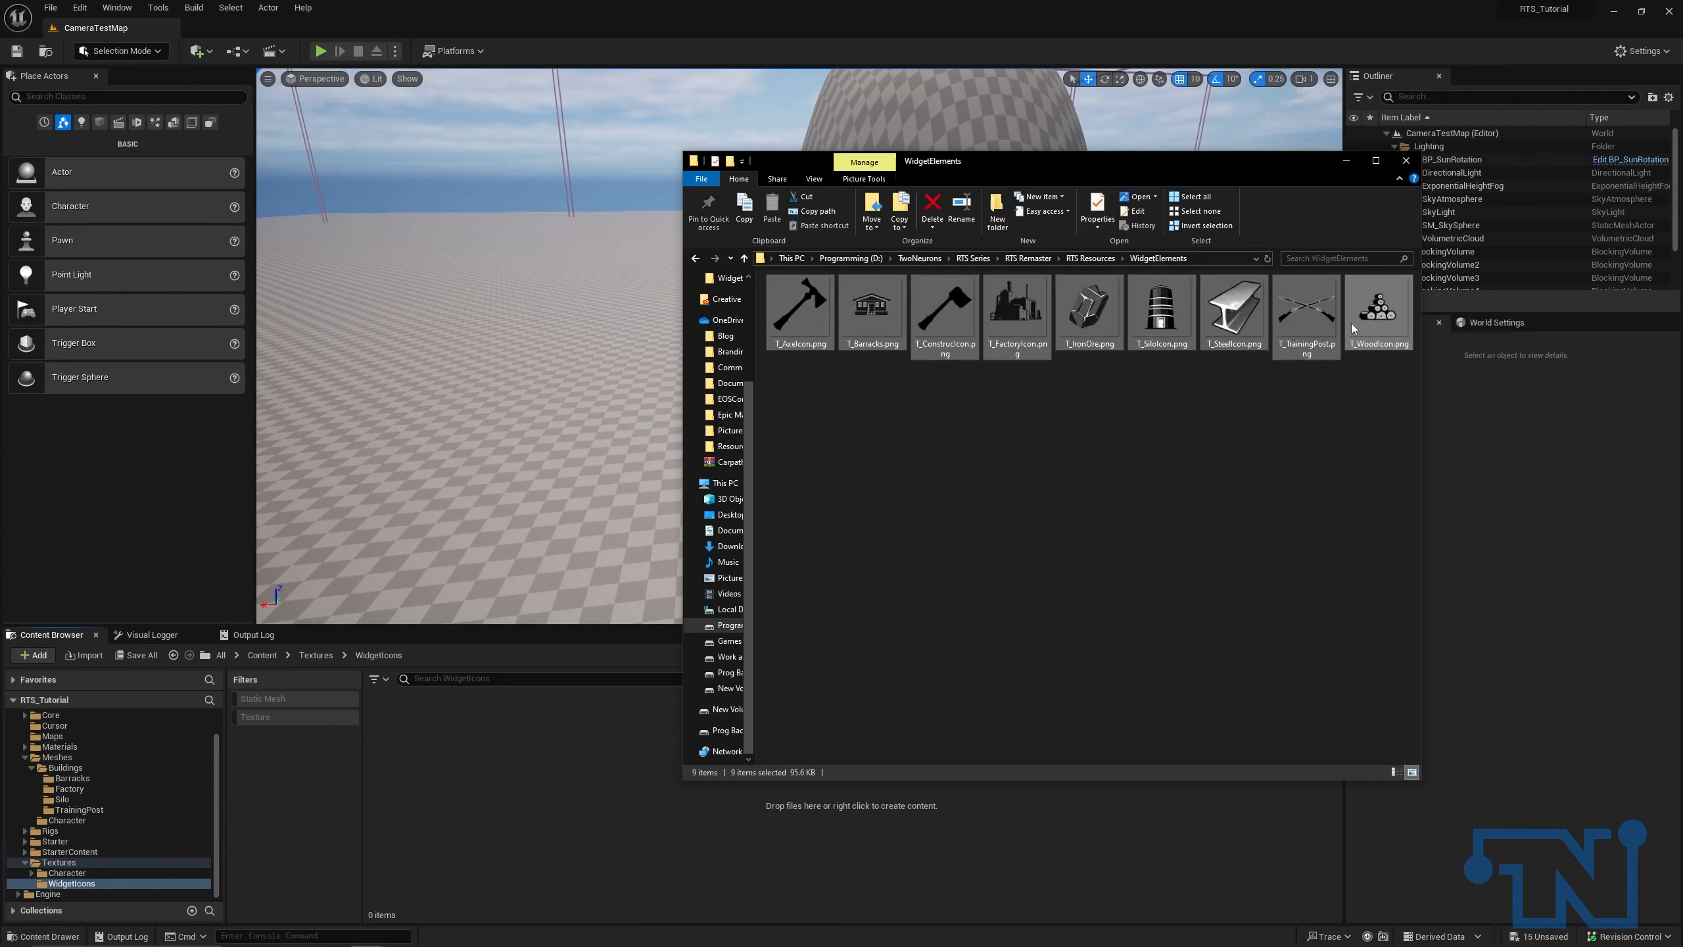
{"action": "left_click_drag", "start_coordinate": [1038, 329], "coordinate": [488, 781]}
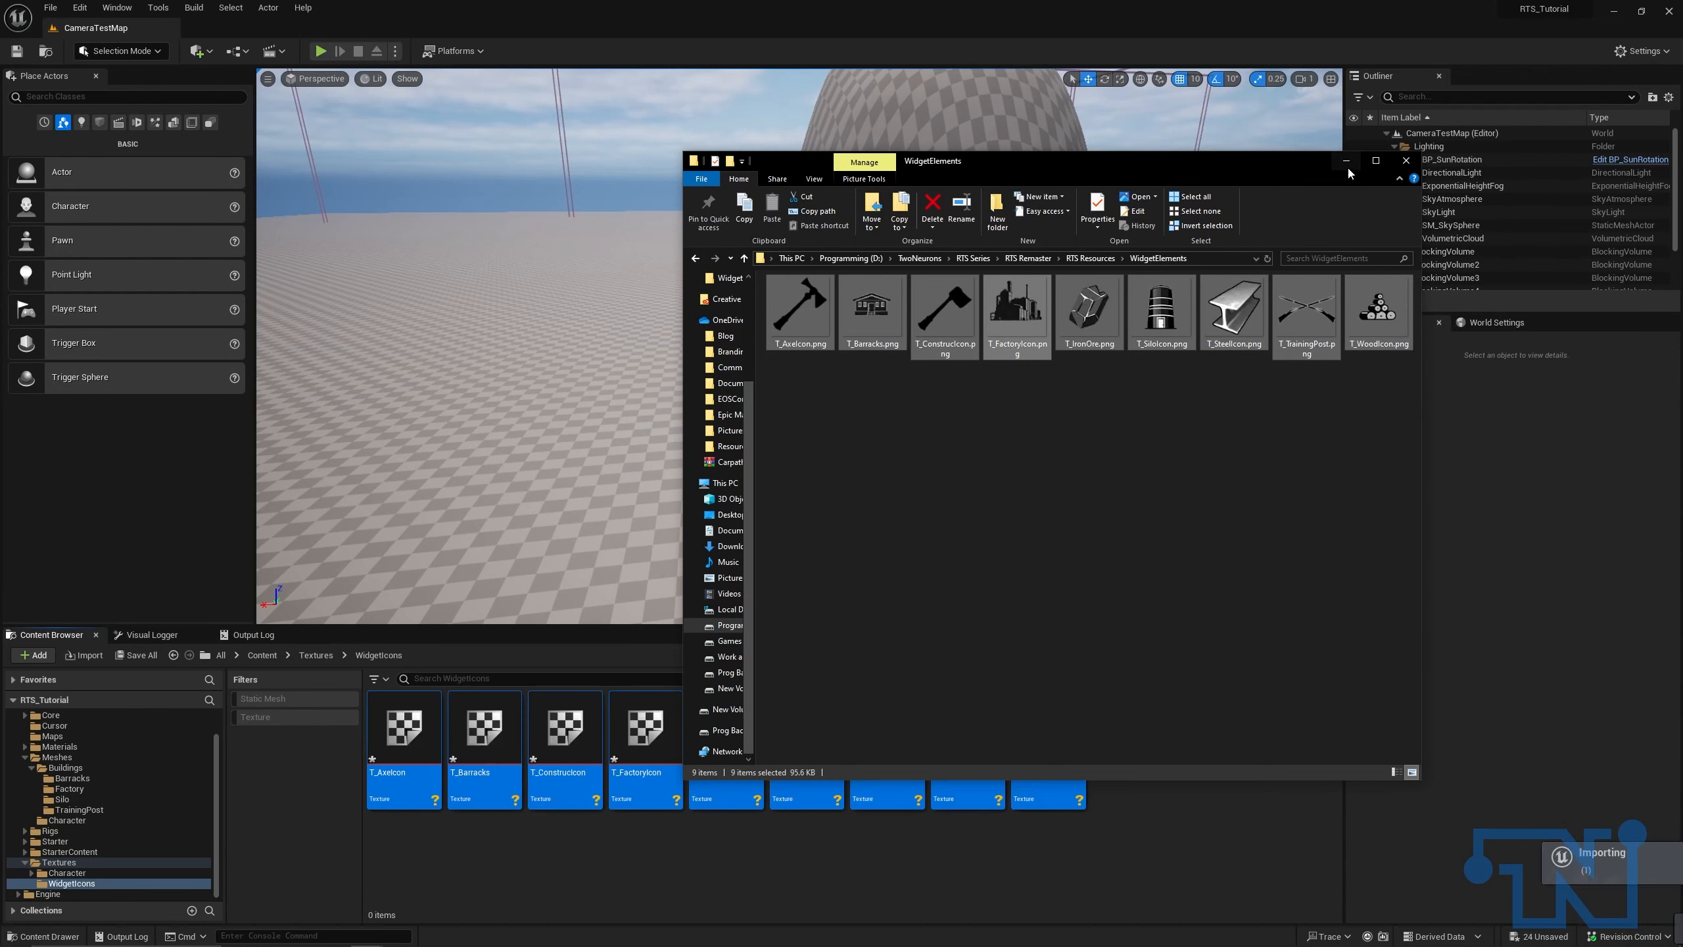
{"action": "left_click", "coordinate": [1349, 164]}
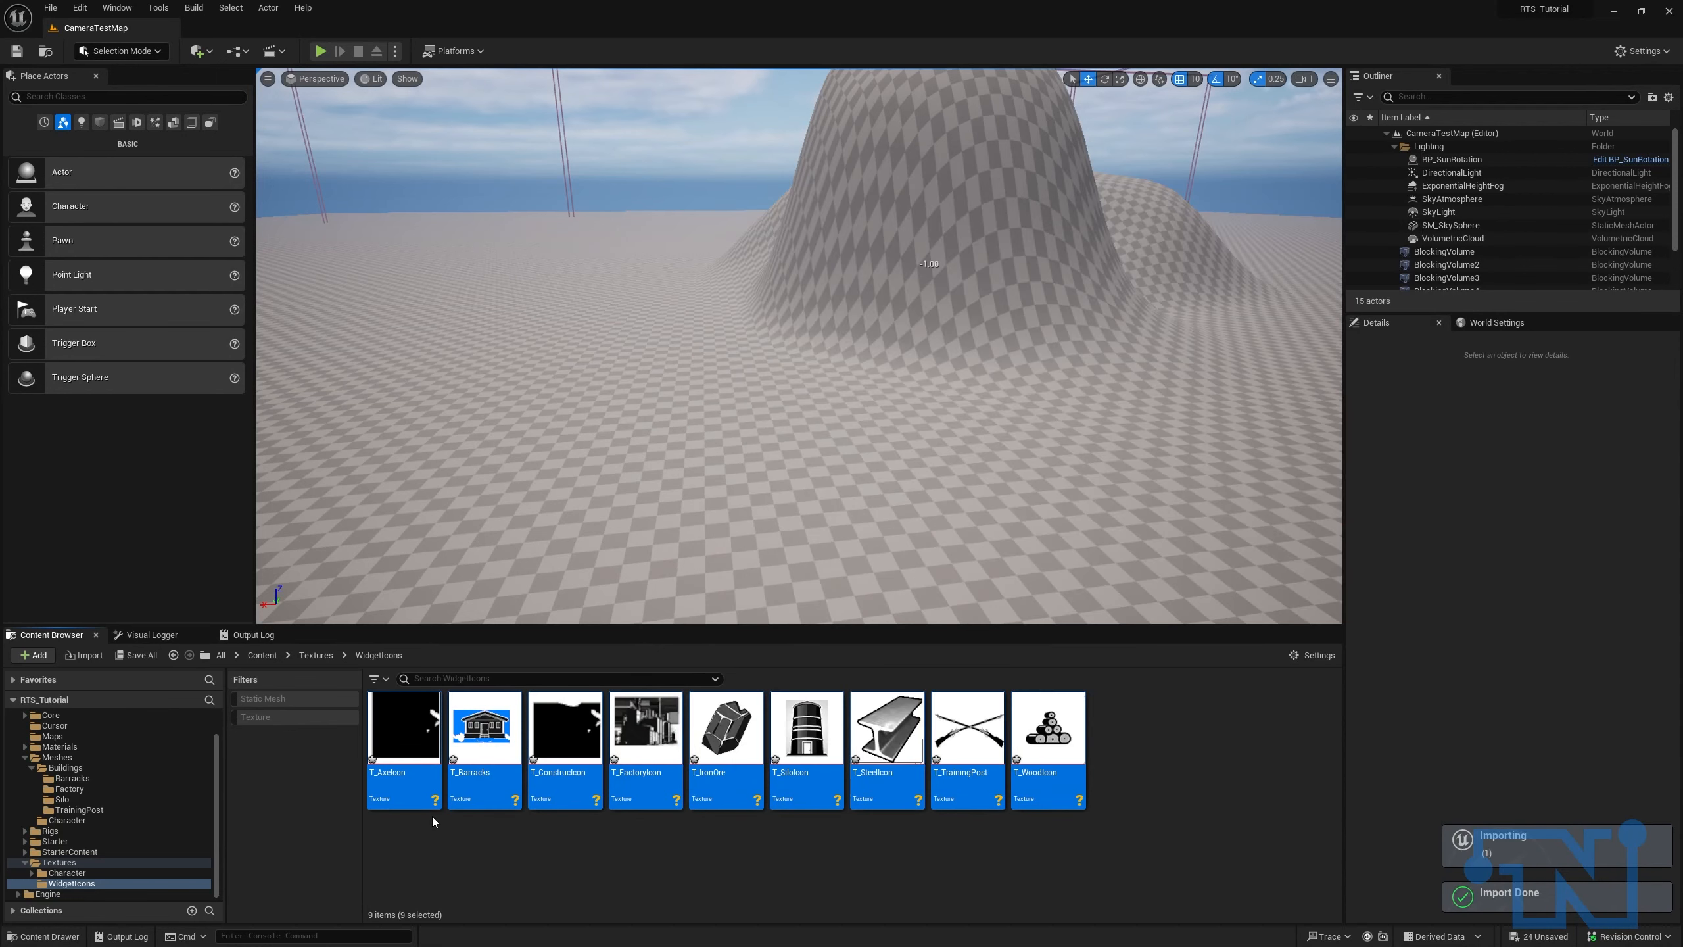
Step: Set the T_AxeIcon texture's Texture Group to UI and save the texture
{"action": "double_click", "coordinate": [410, 734]}
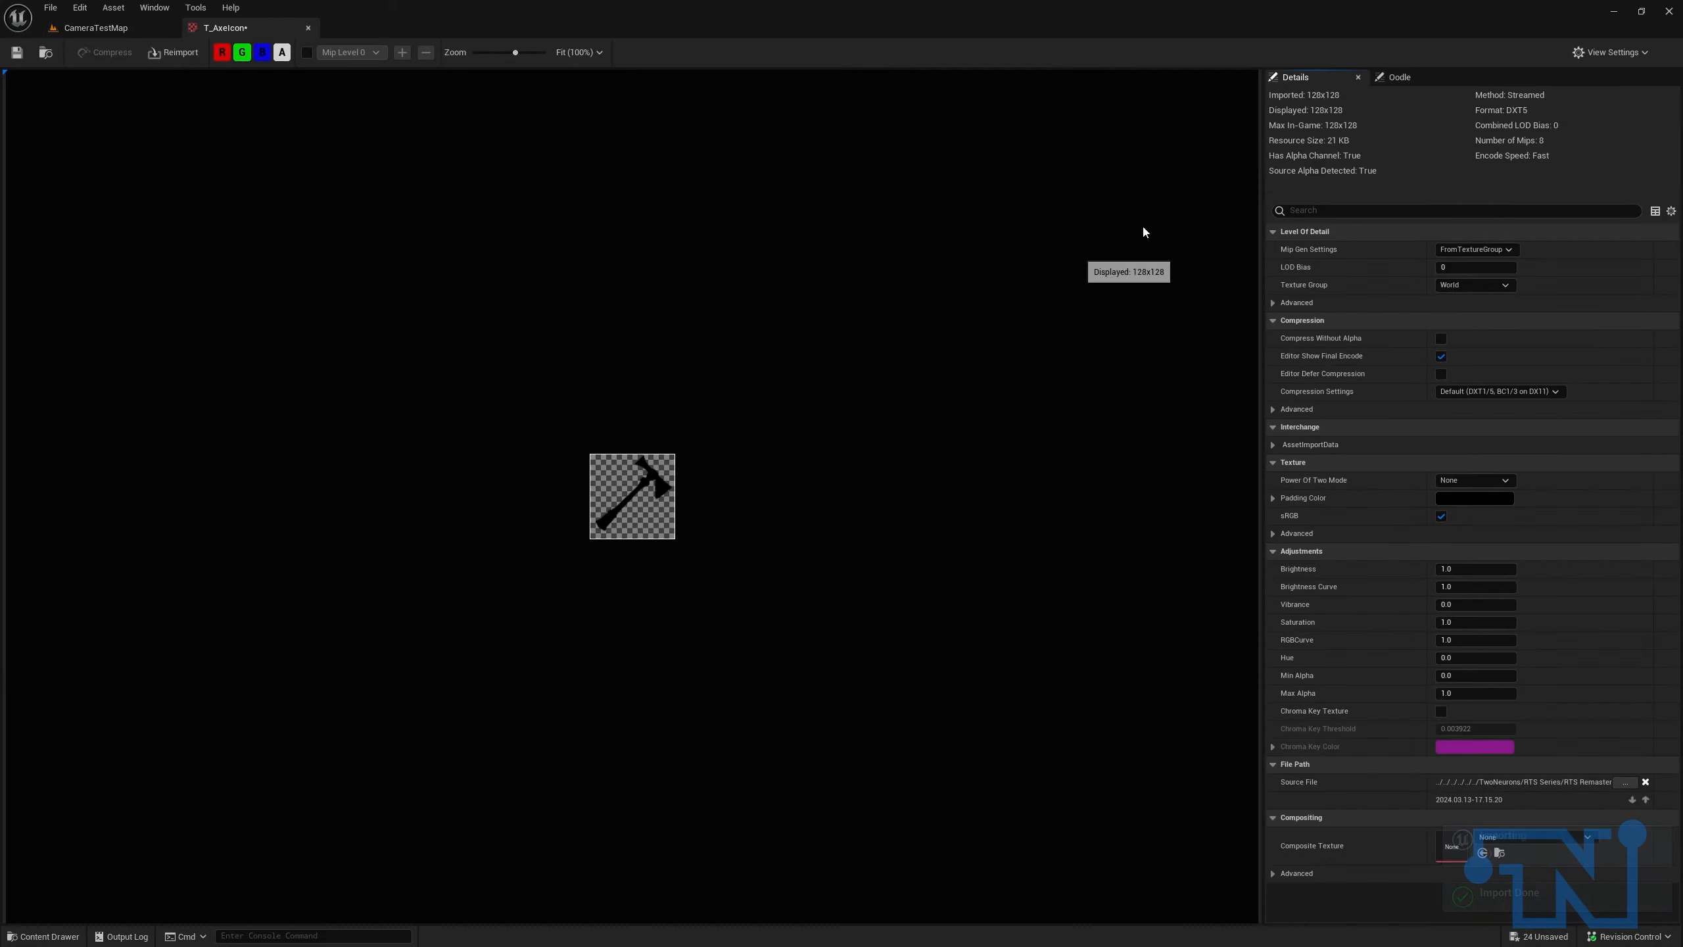
{"action": "left_click", "coordinate": [1487, 287]}
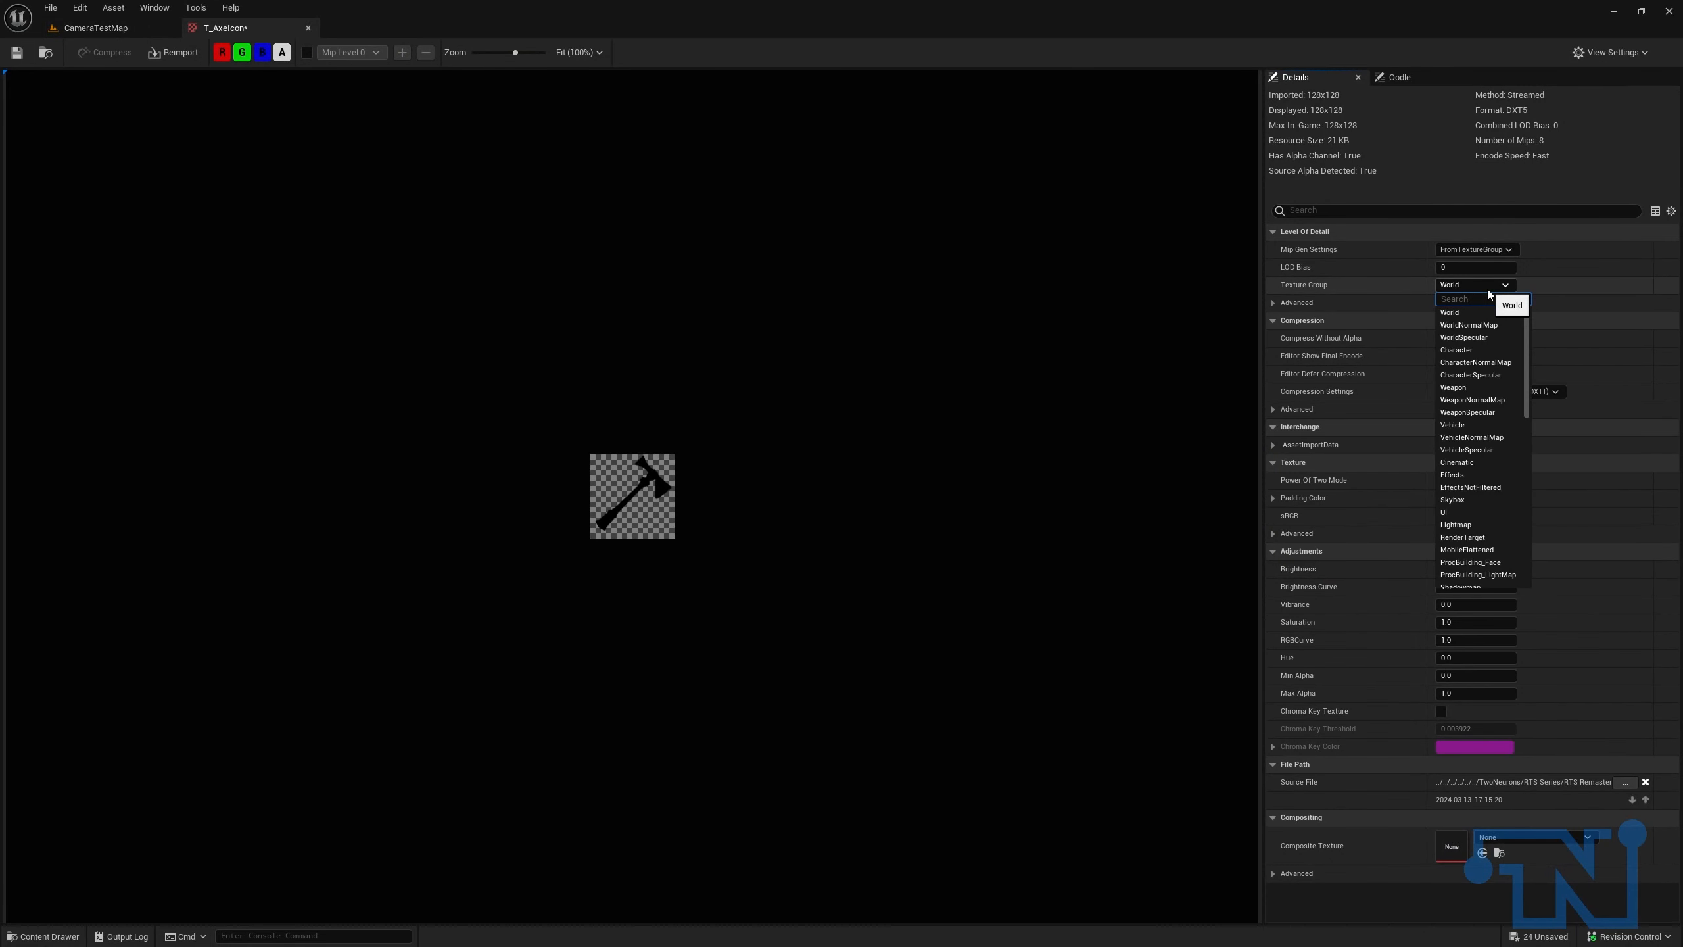
{"action": "left_click", "coordinate": [1451, 511]}
{"action": "left_click", "coordinate": [17, 53]}
Step: Open the other eight icon textures, from T_Barracks to T_WoodIcon, together in the Property Matrix
{"action": "left_click", "coordinate": [96, 27]}
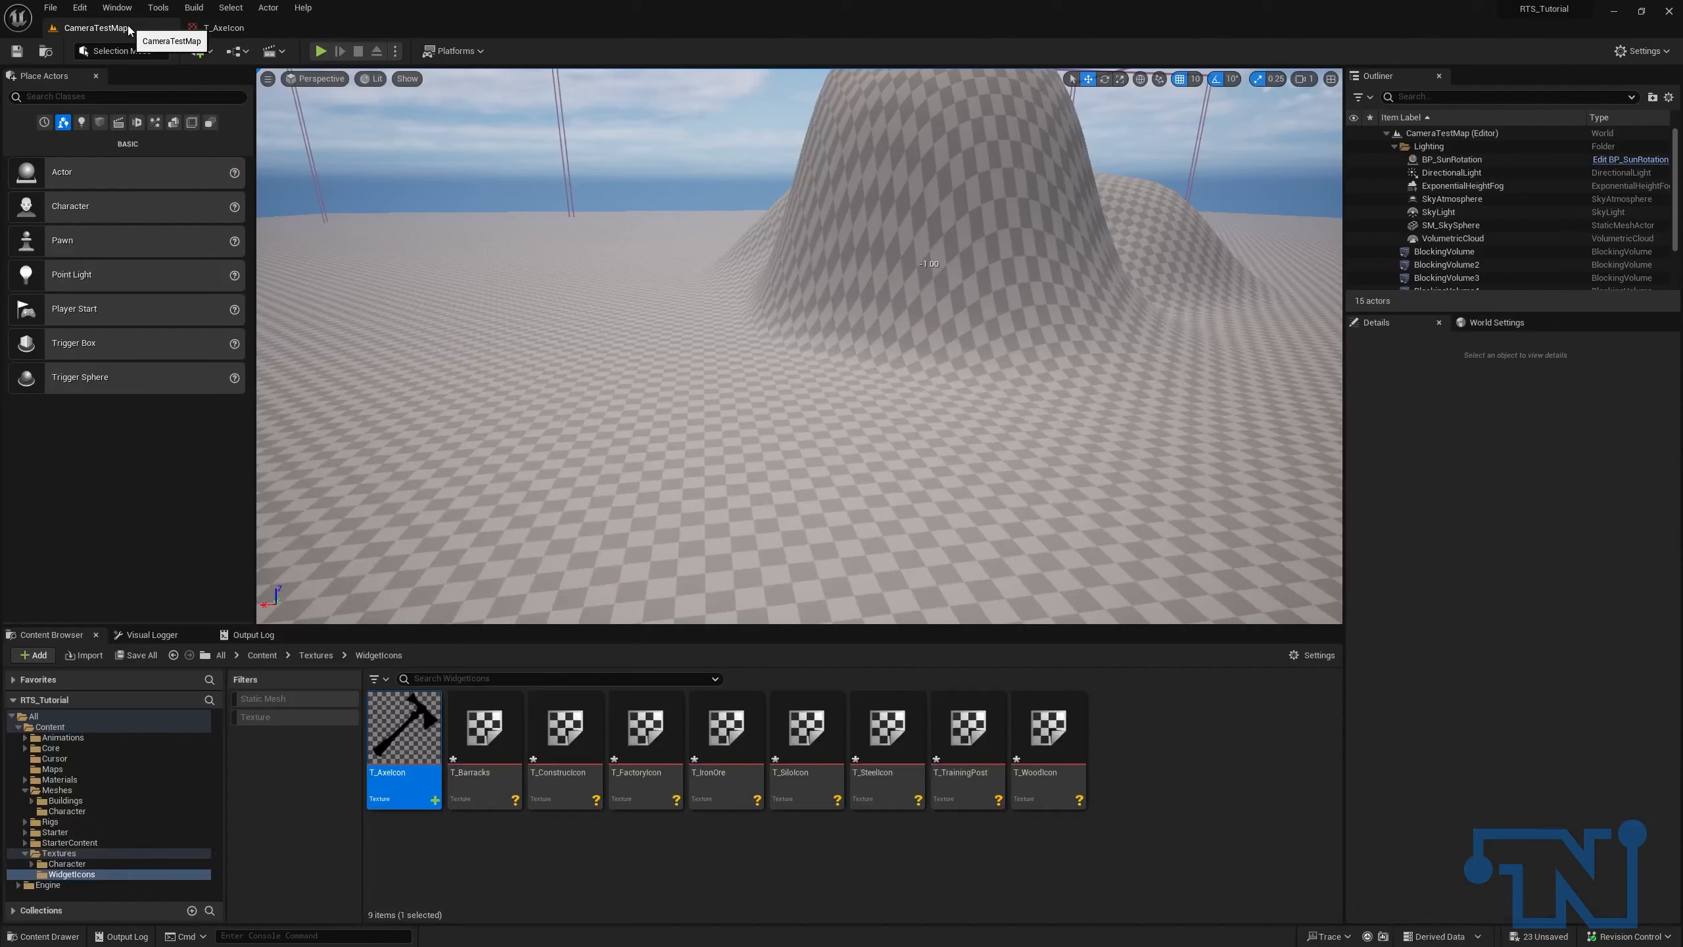
{"action": "left_click", "coordinate": [453, 779]}
{"action": "left_click", "coordinate": [1061, 735], "text": "shift"}
{"action": "right_click", "coordinate": [1064, 736]}
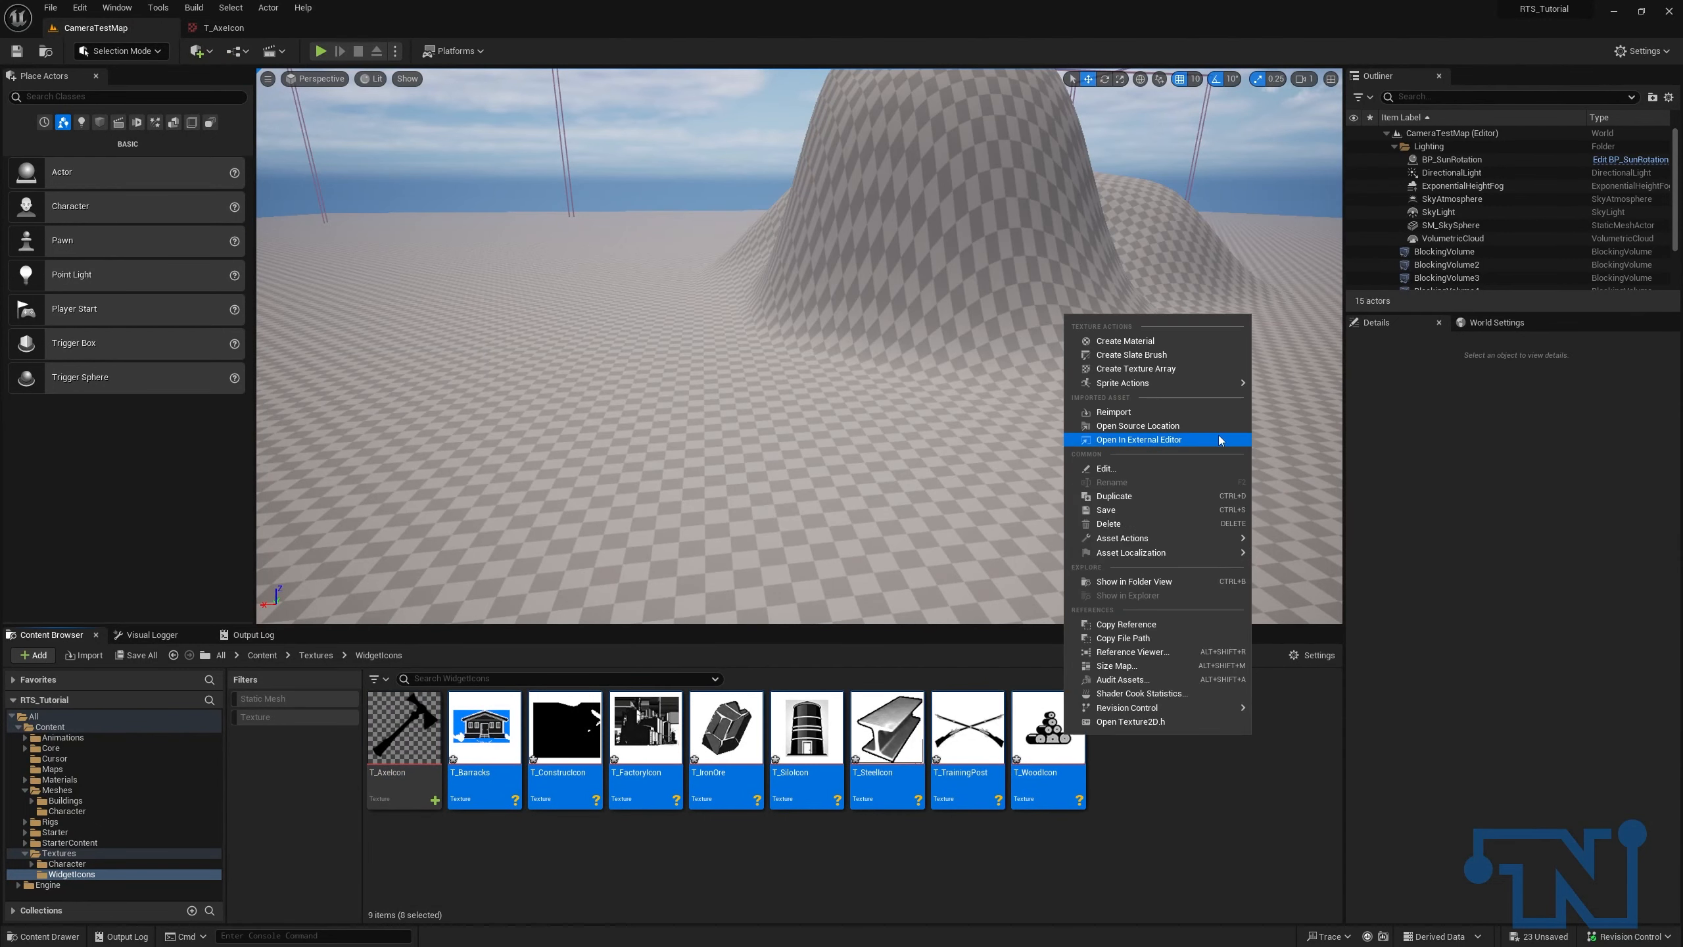
{"action": "mouse_move", "coordinate": [1219, 539]}
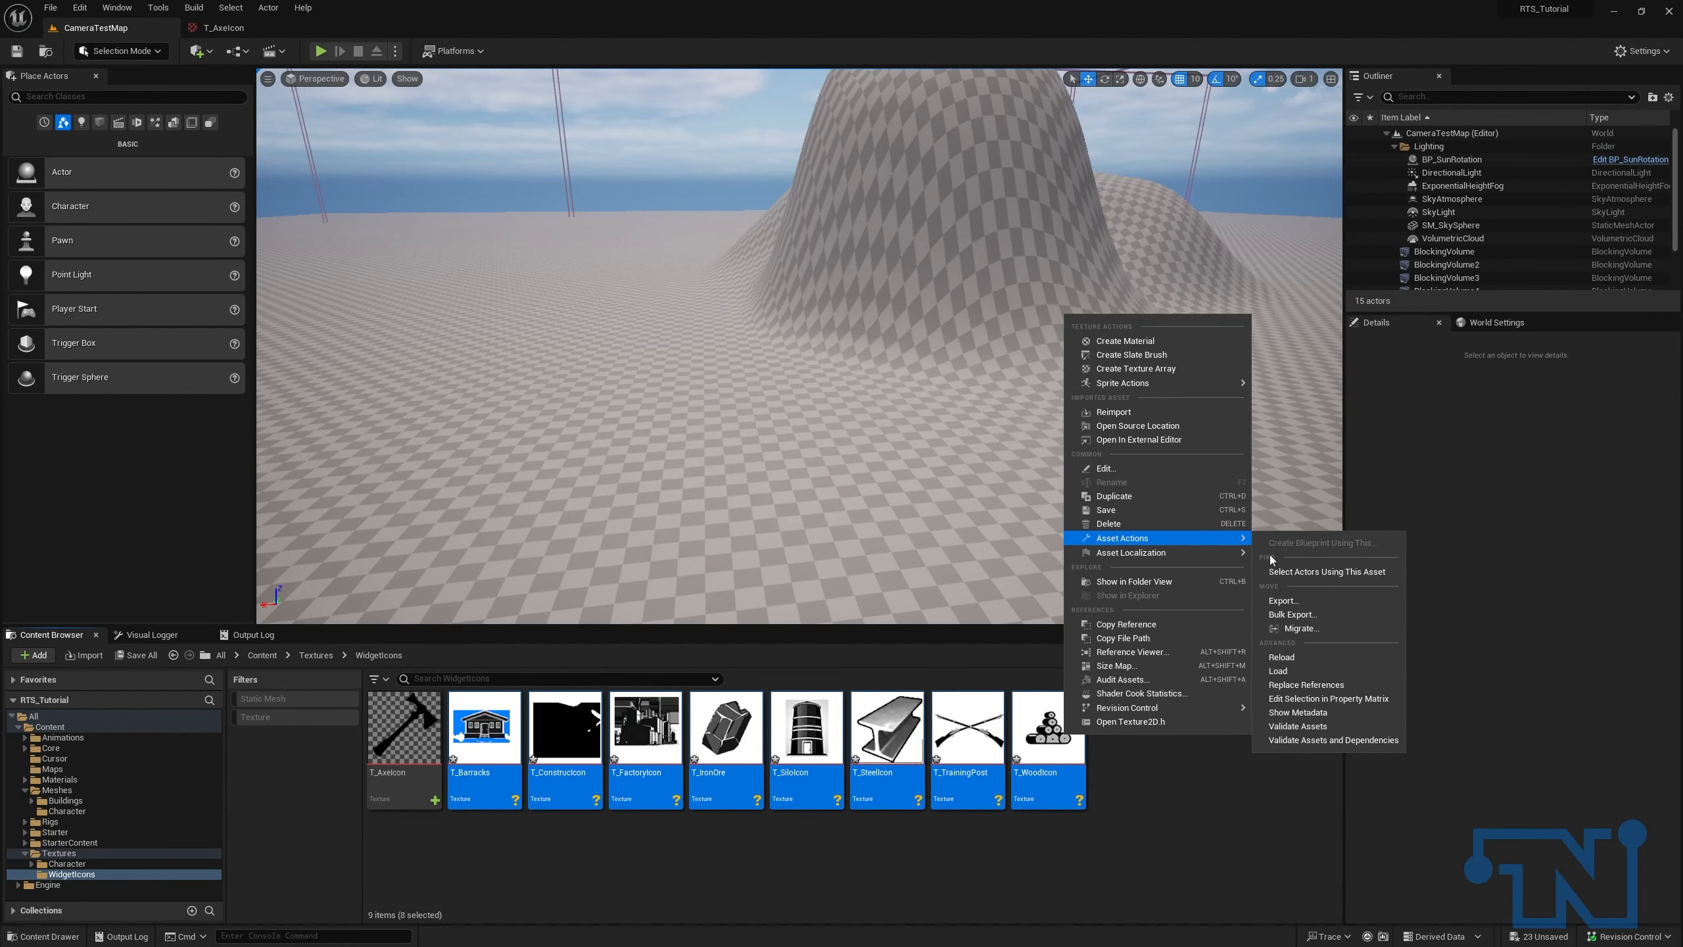
{"action": "left_click", "coordinate": [1367, 701]}
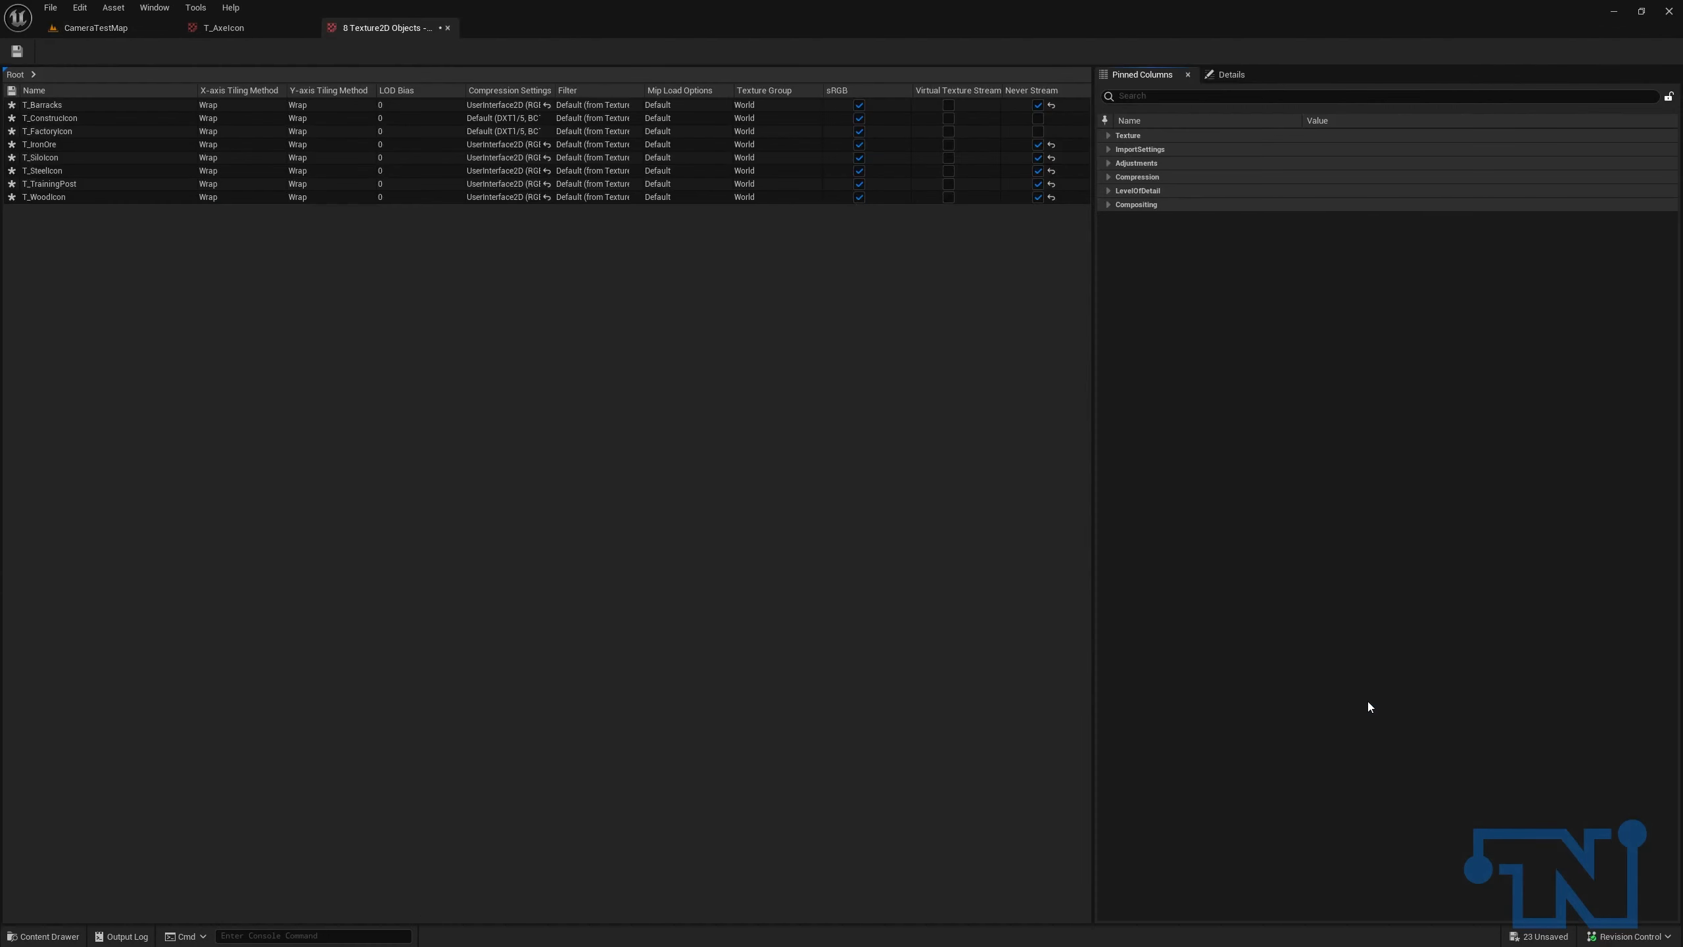
Step: Set the Texture Group of all eight icon textures to UI, save them, and close the Property Matrix and T_AxeIcon editors
{"action": "left_click", "coordinate": [1108, 135]}
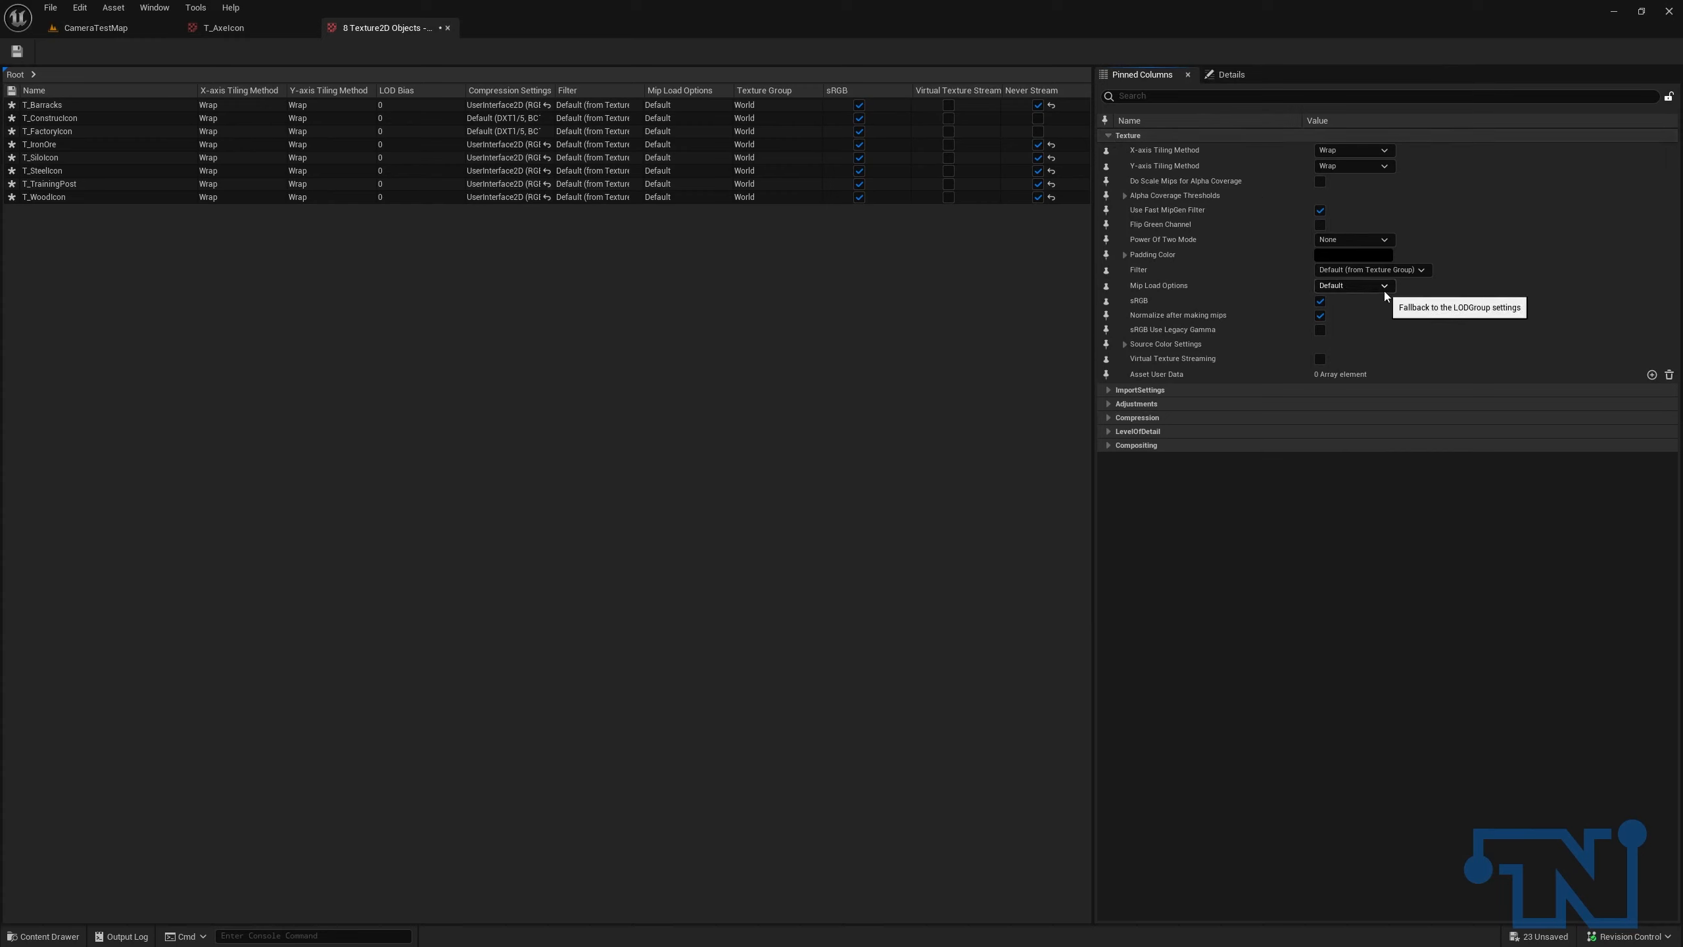
{"action": "left_click", "coordinate": [1397, 272]}
{"action": "left_click", "coordinate": [1355, 165]}
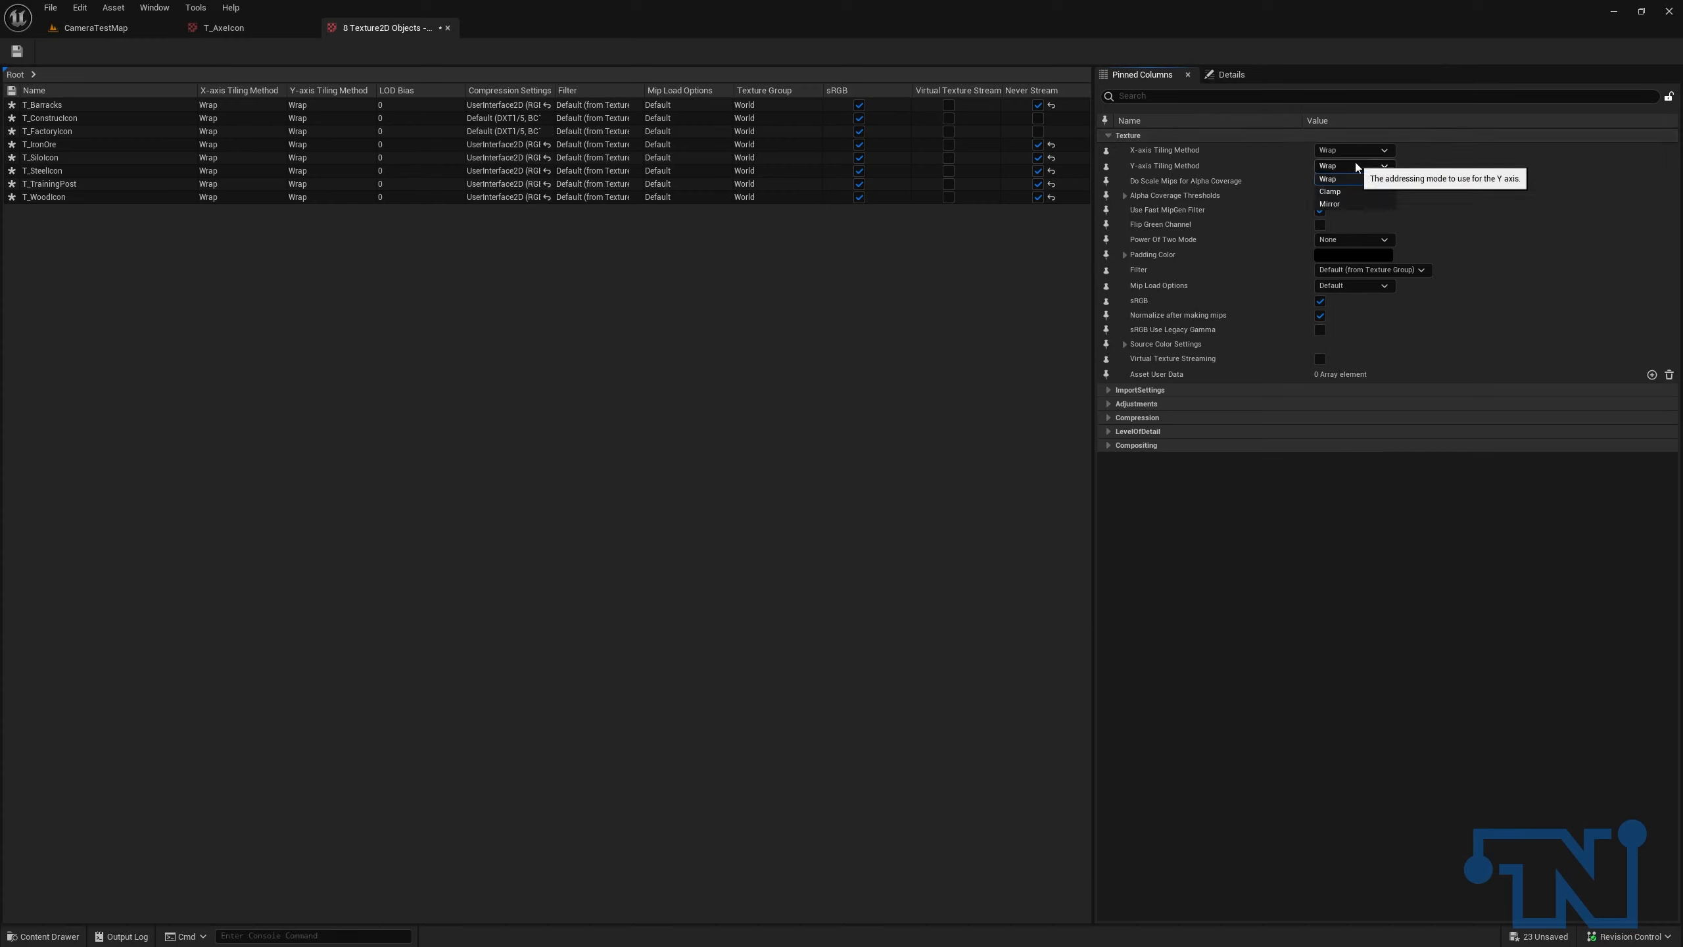
{"action": "left_click", "coordinate": [1383, 240]}
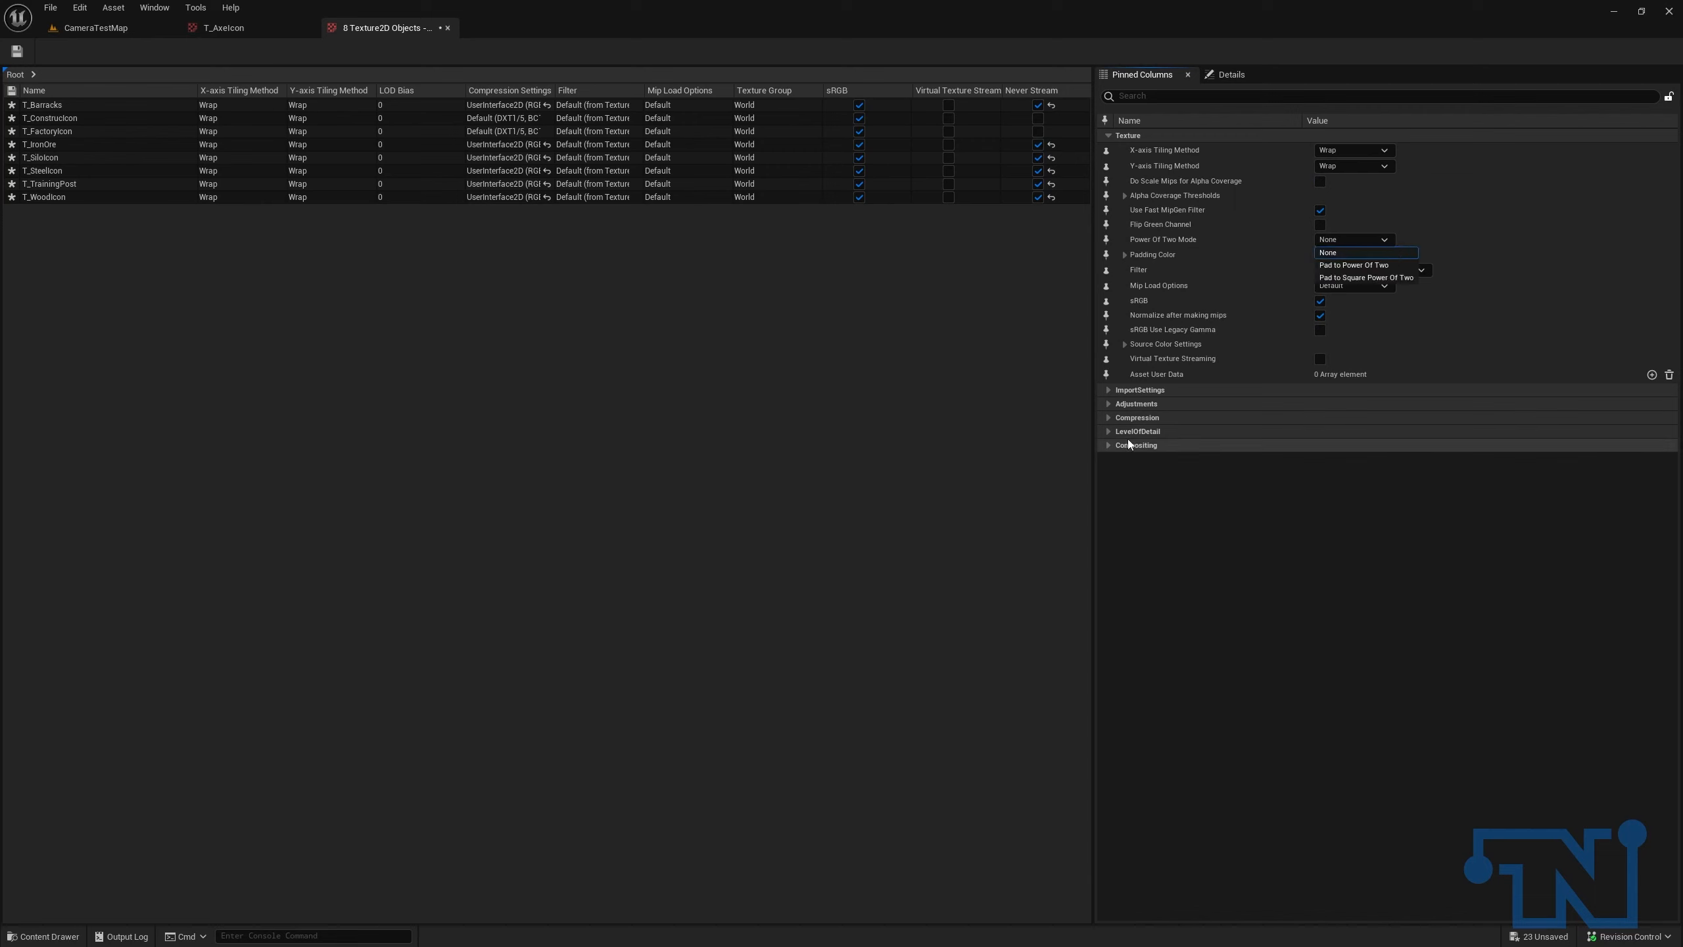
{"action": "left_click", "coordinate": [1183, 404]}
{"action": "left_click", "coordinate": [1178, 391]}
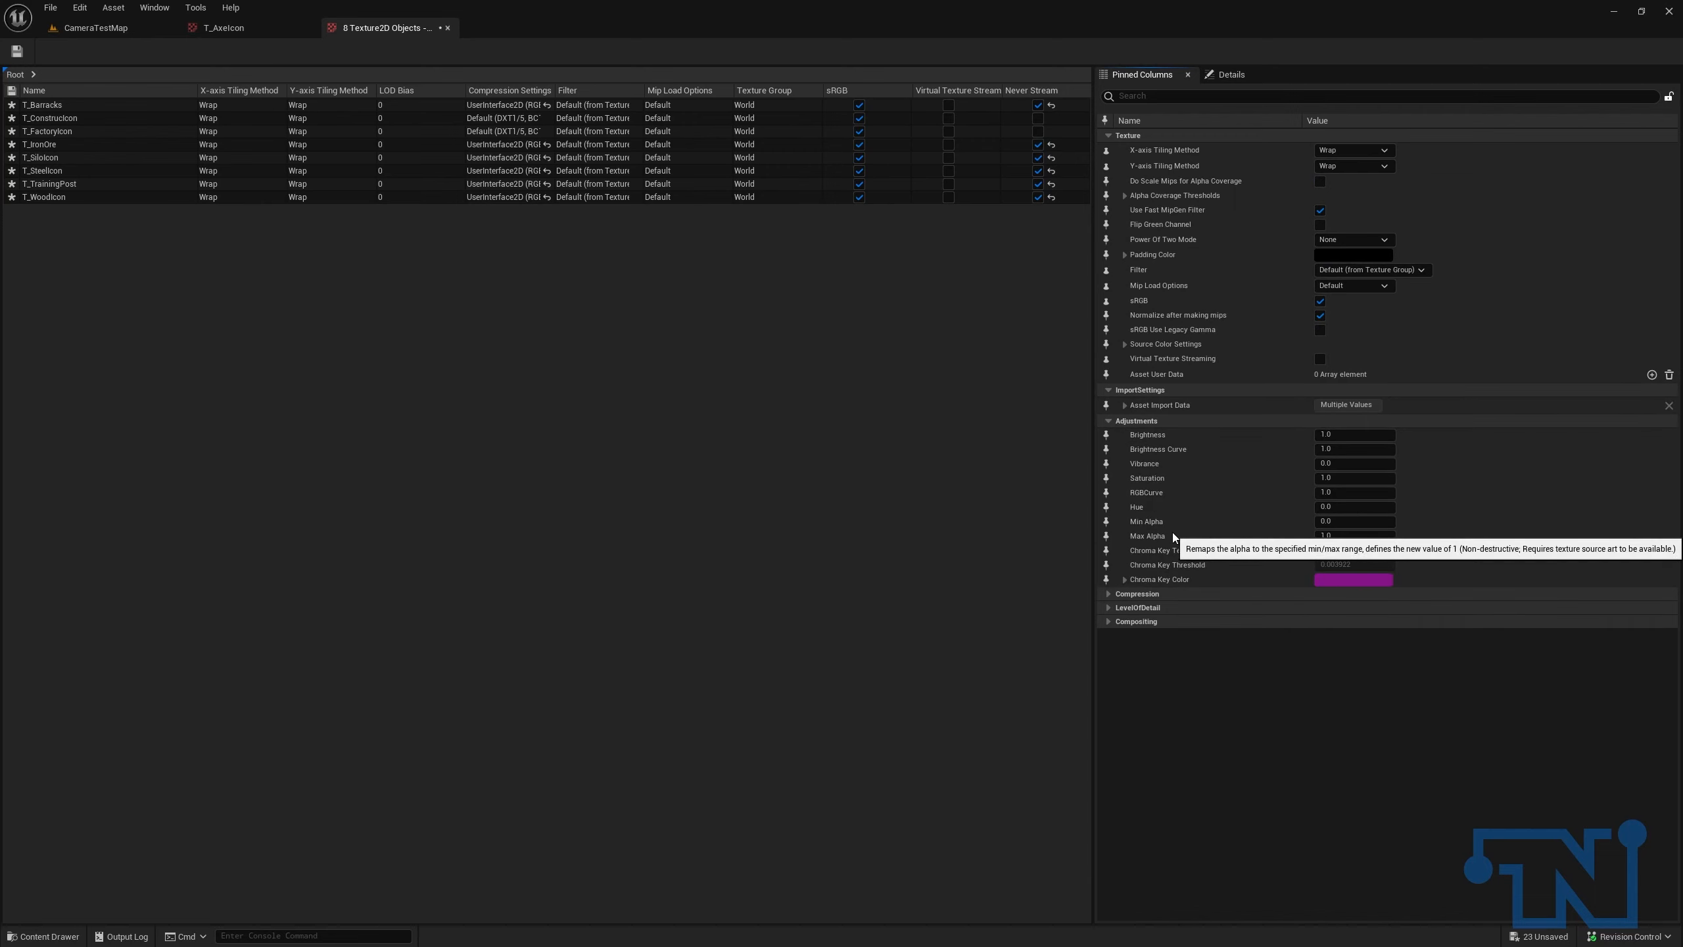
{"action": "left_click", "coordinate": [1154, 593]}
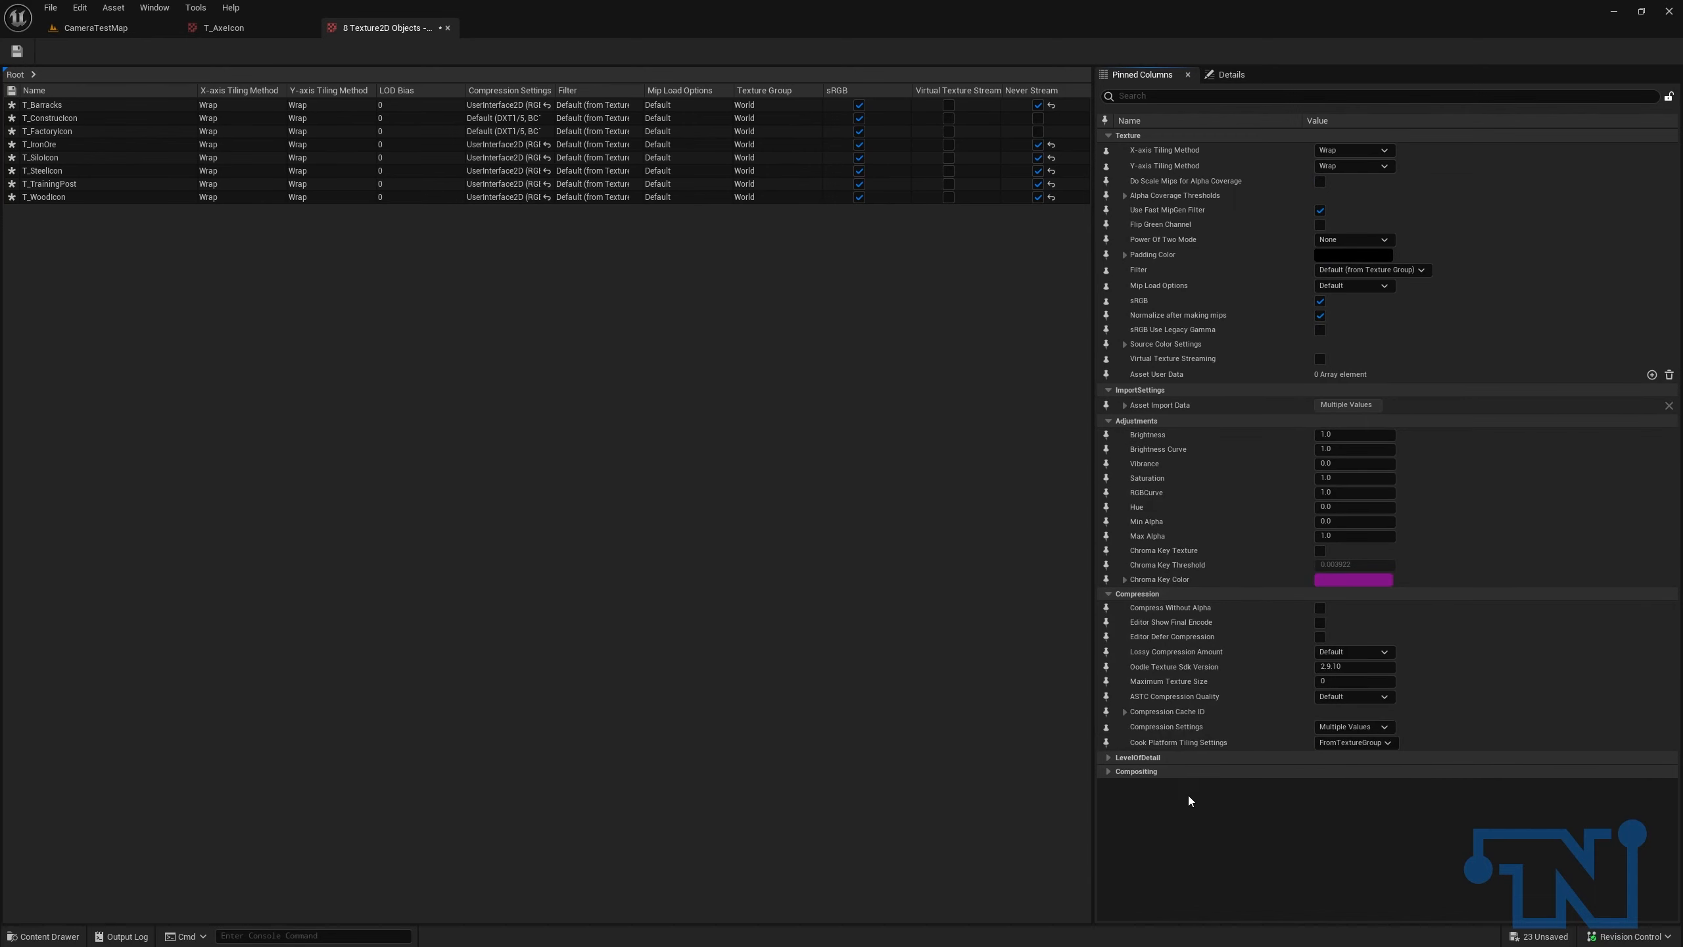
{"action": "left_click", "coordinate": [1178, 754]}
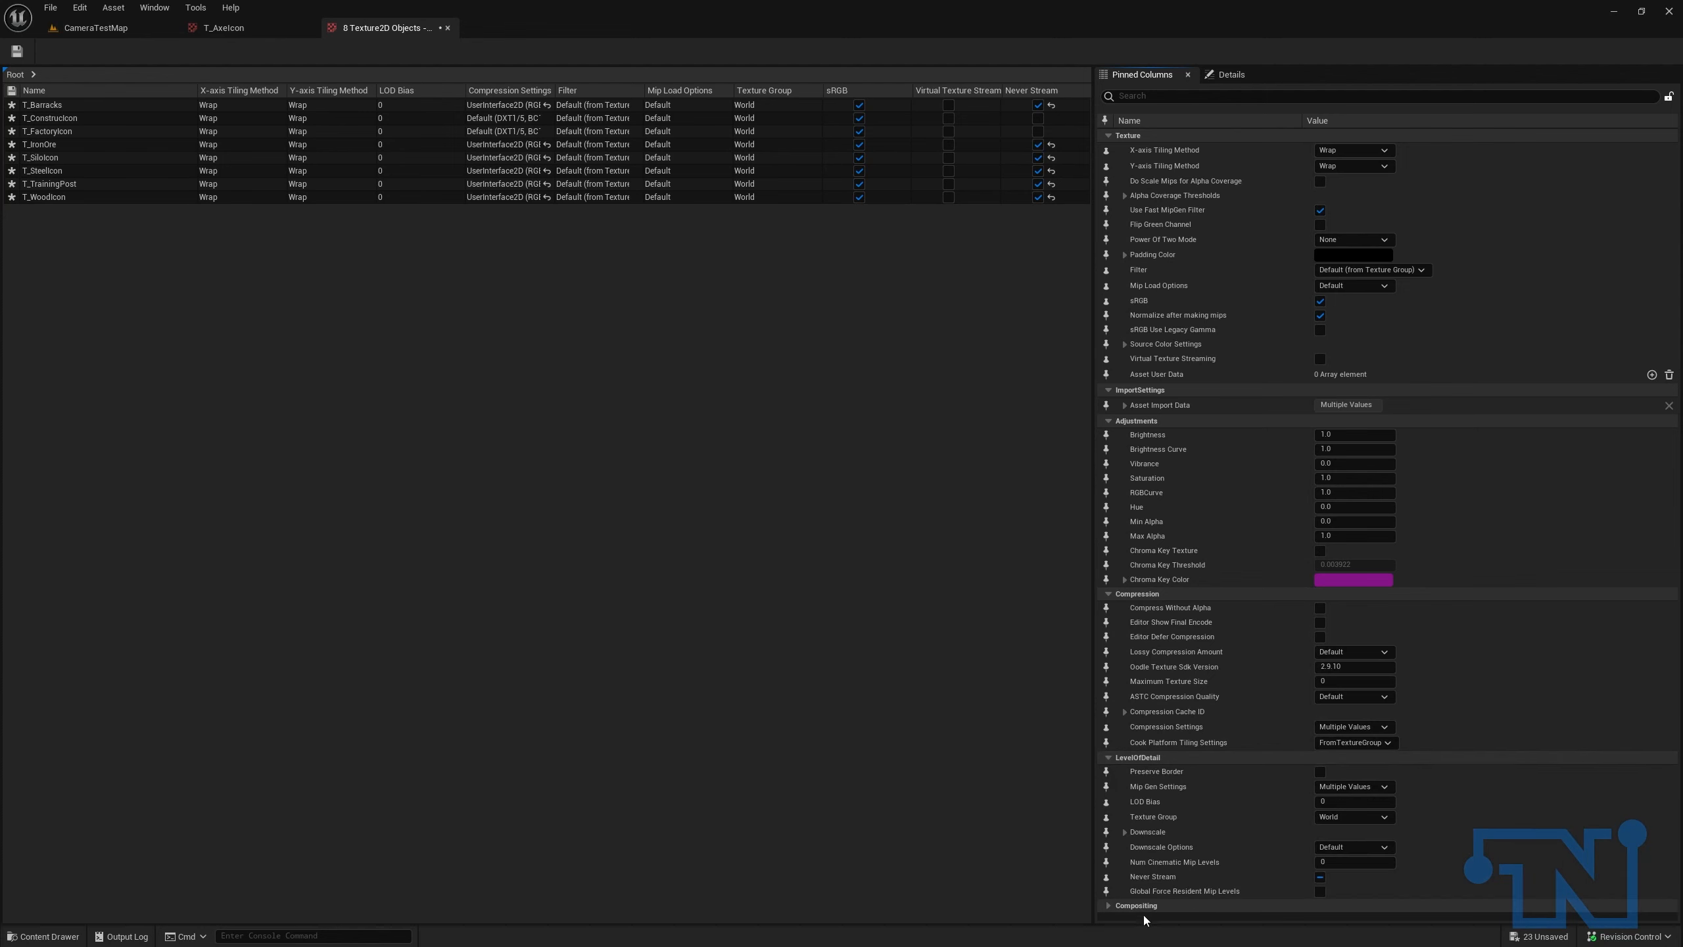
{"action": "left_click", "coordinate": [1357, 817]}
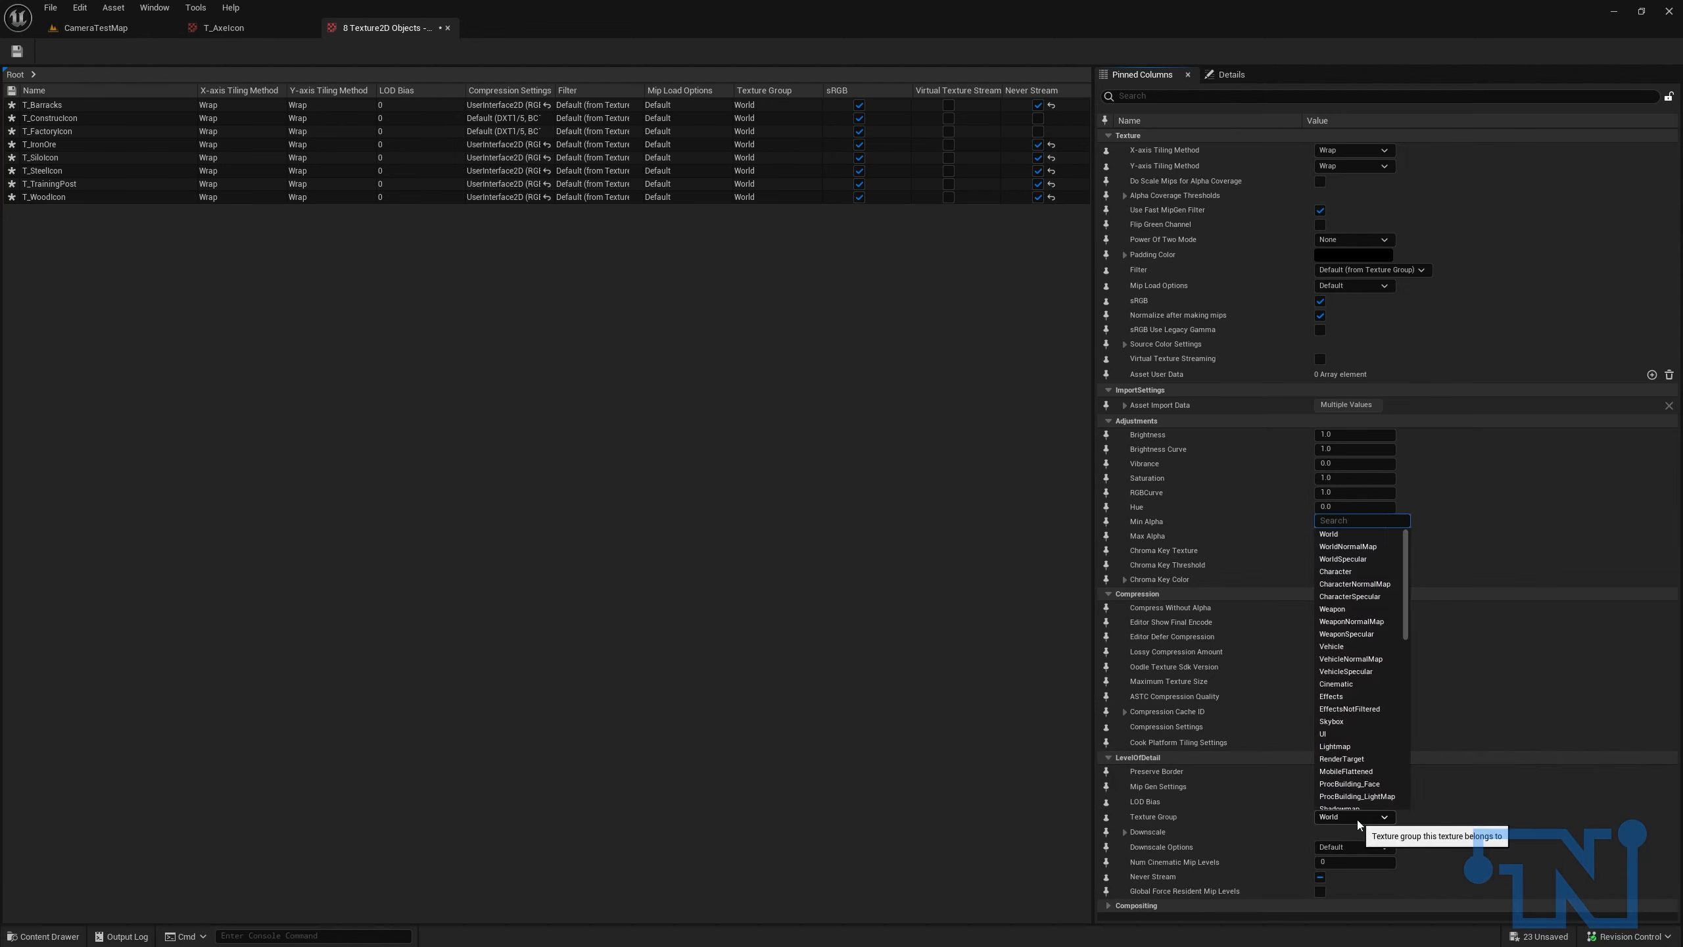
{"action": "left_click", "coordinate": [1358, 733]}
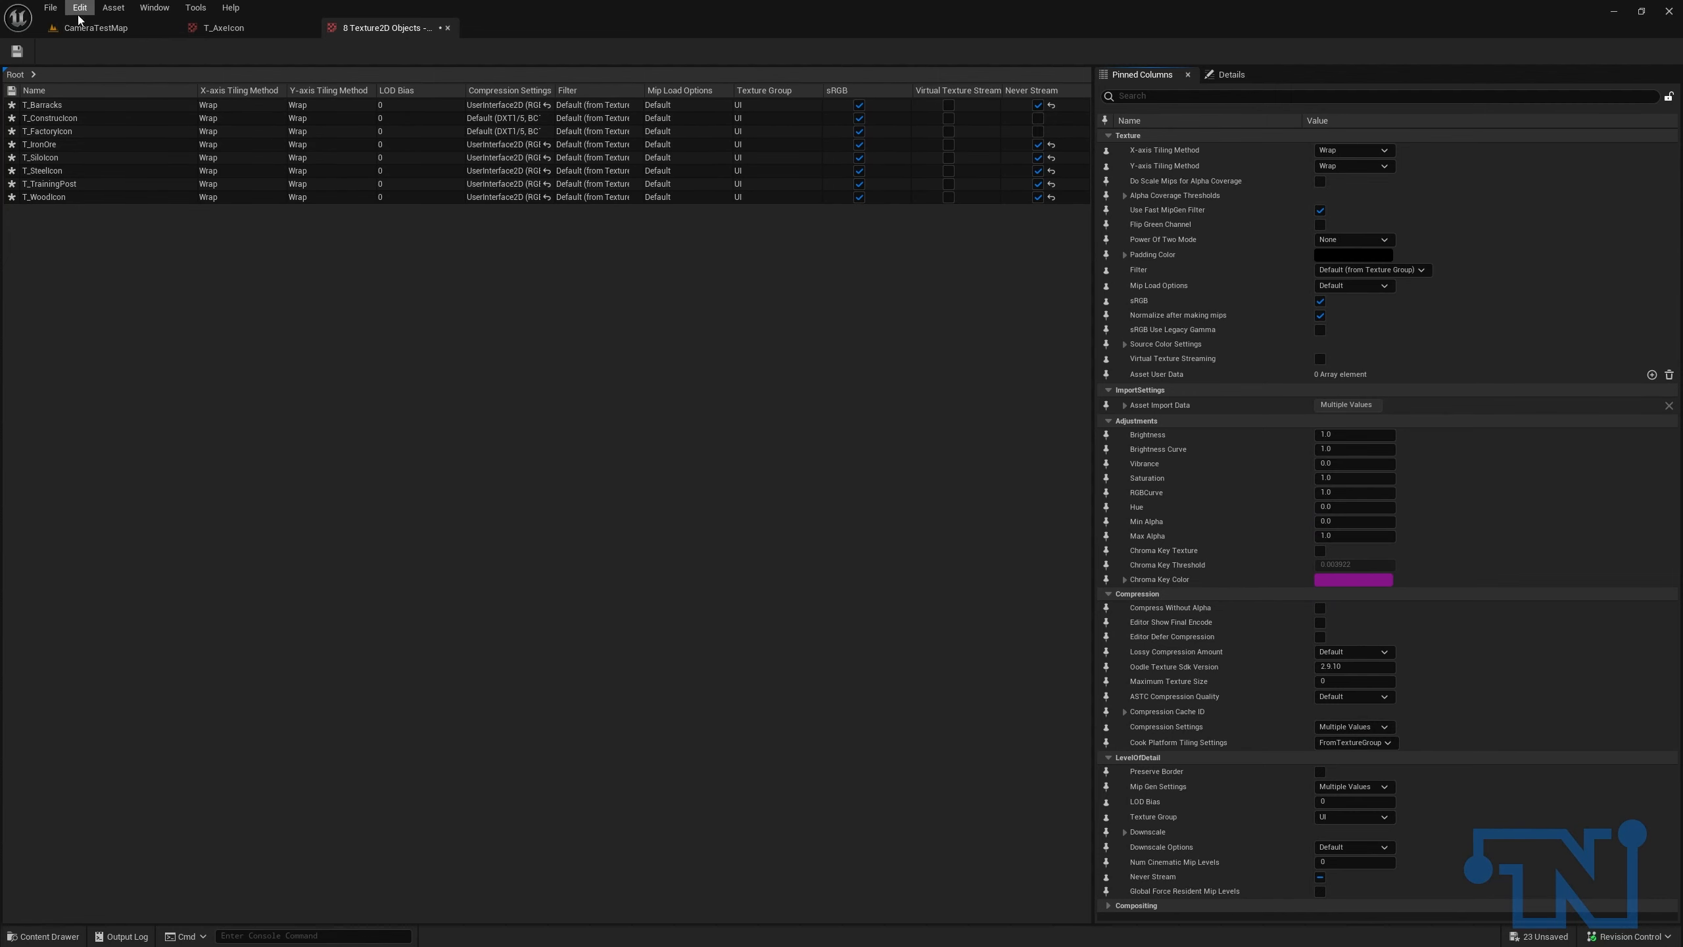
{"action": "left_click", "coordinate": [448, 27]}
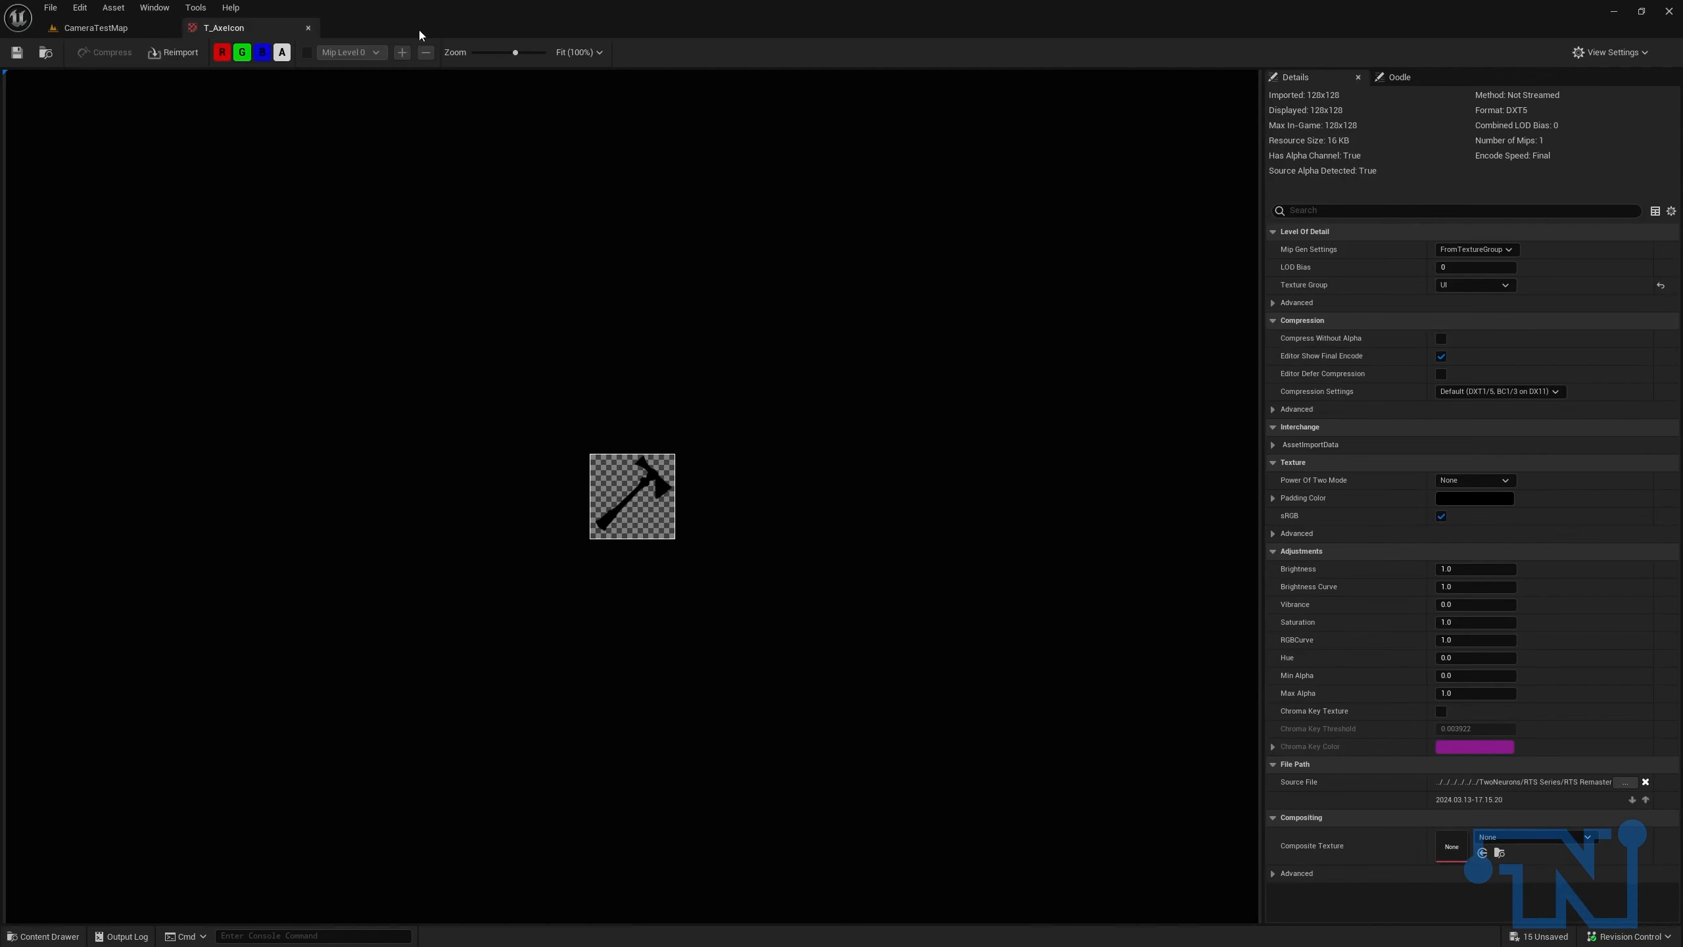
{"action": "left_click", "coordinate": [312, 27]}
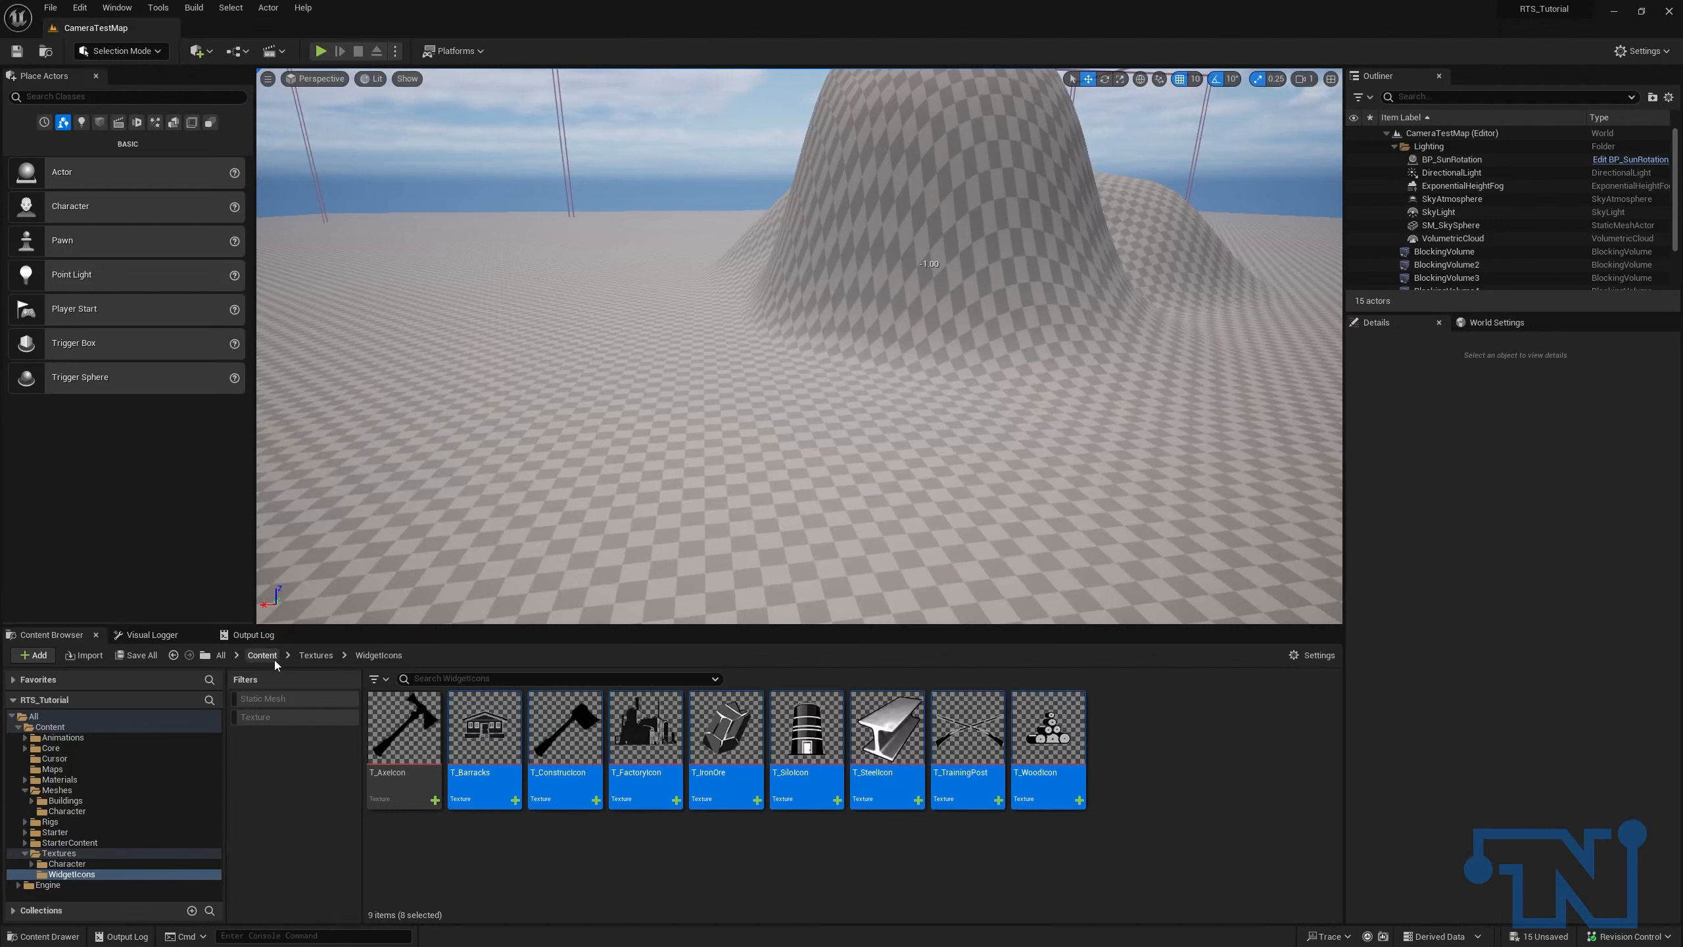
Step: Open the DT_Buildings data table from the project's Core/DataTables folder
{"action": "left_click", "coordinate": [78, 729]}
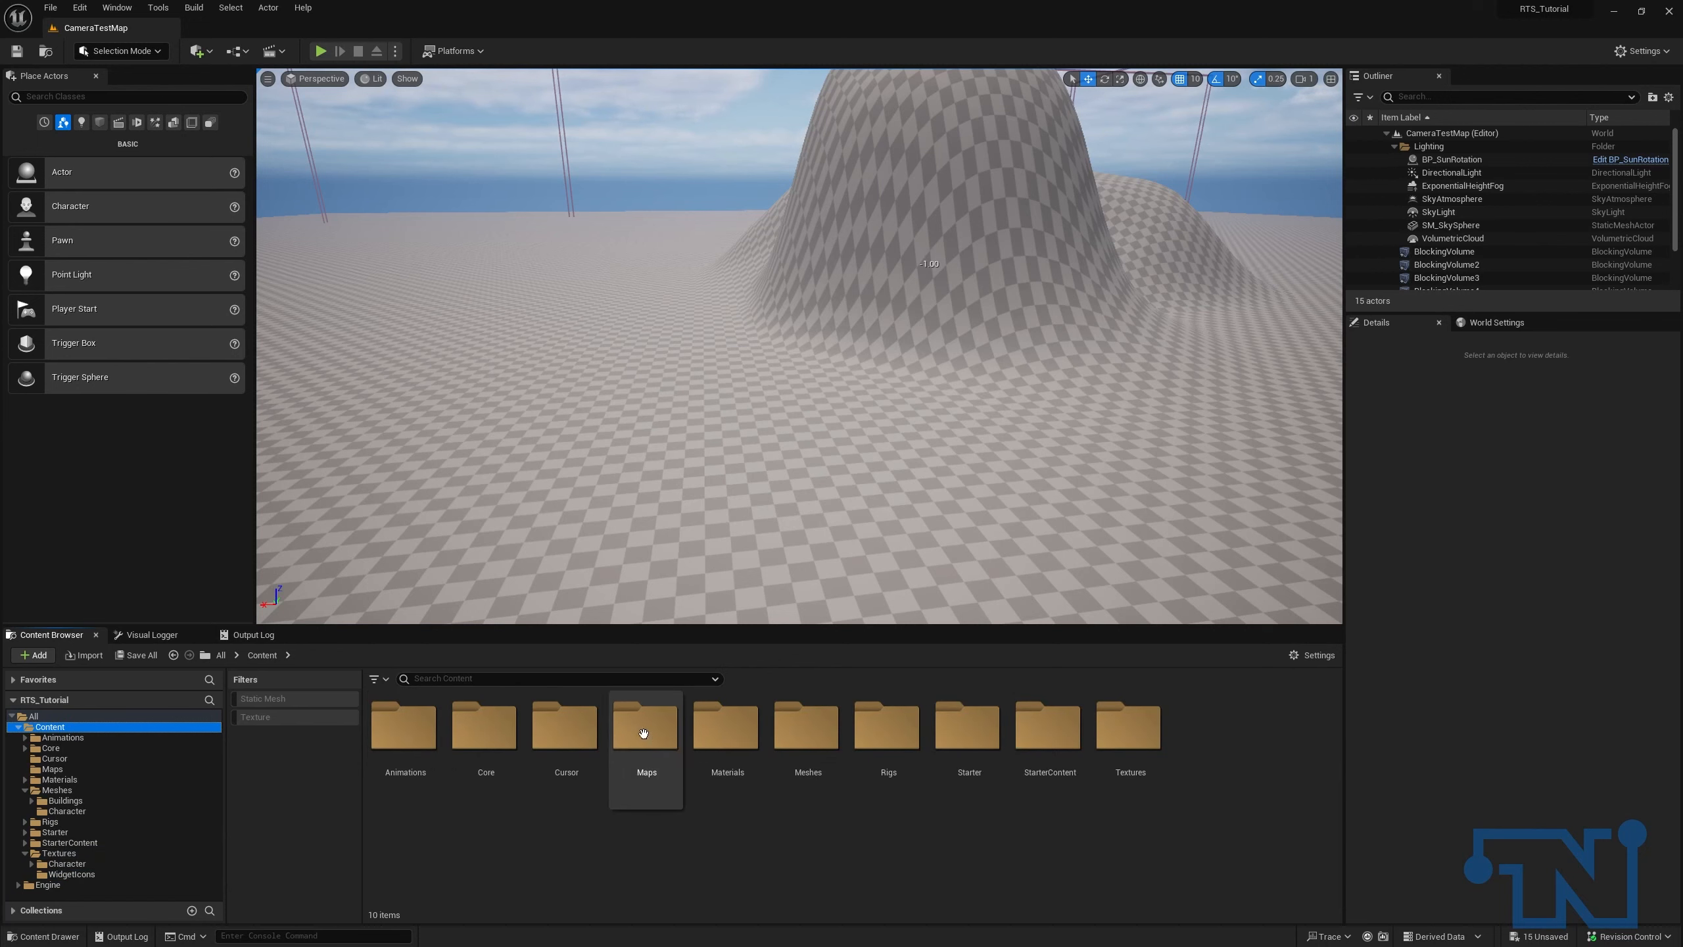
{"action": "double_click", "coordinate": [511, 734]}
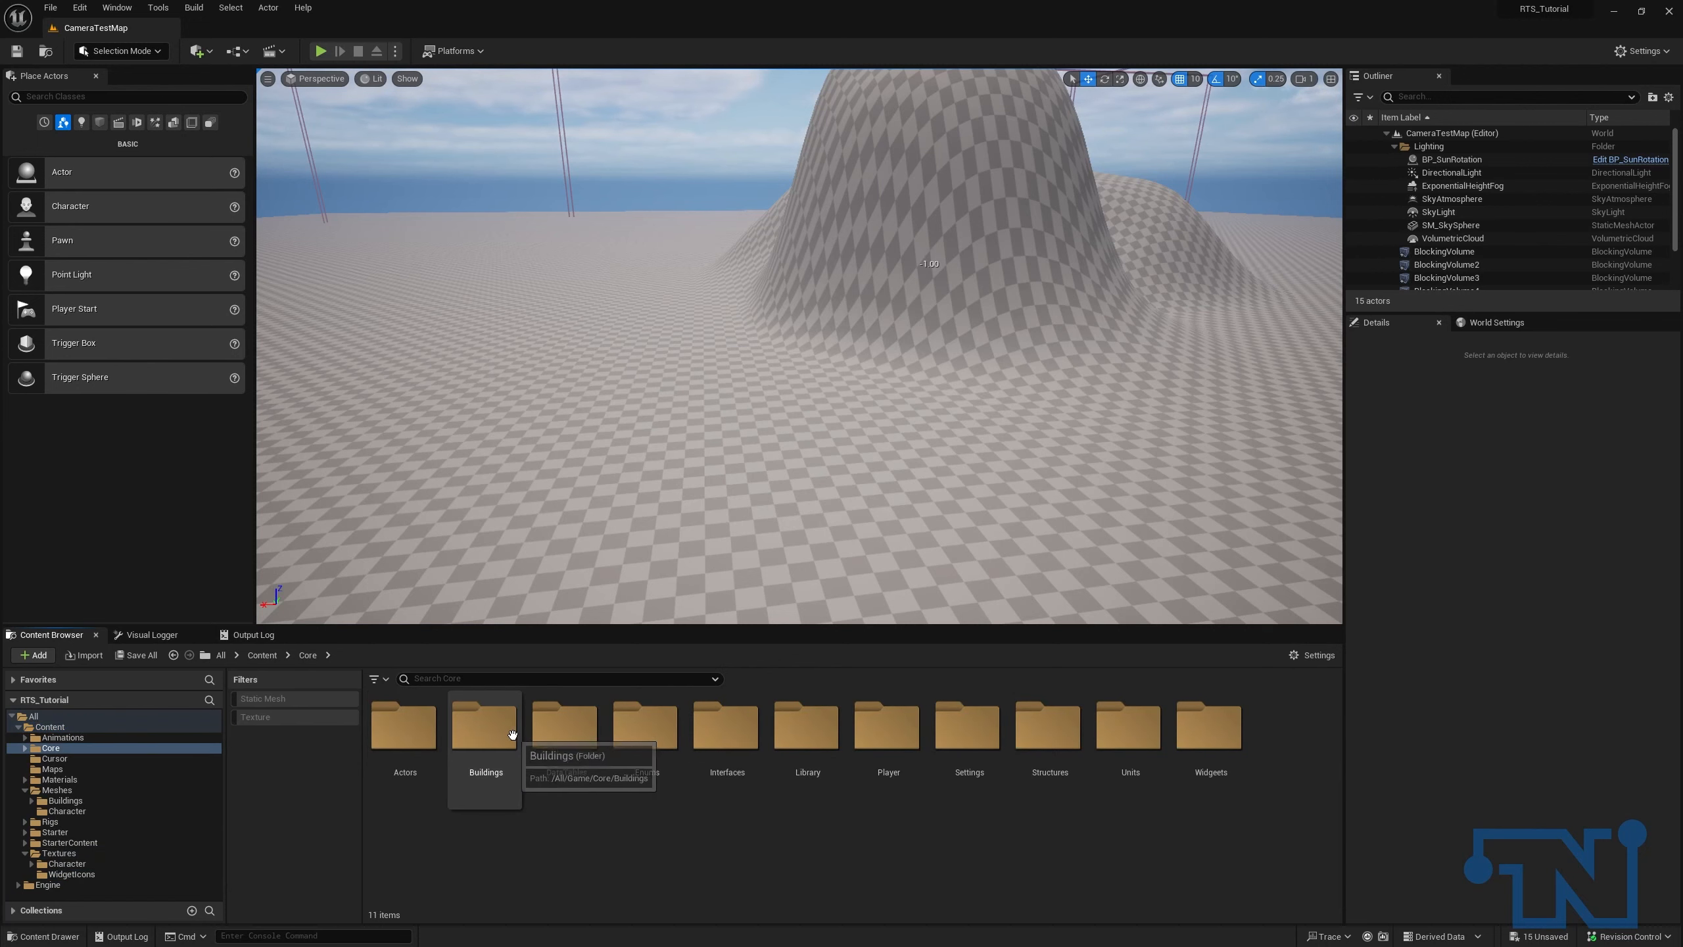
{"action": "double_click", "coordinate": [565, 729]}
{"action": "double_click", "coordinate": [401, 737]}
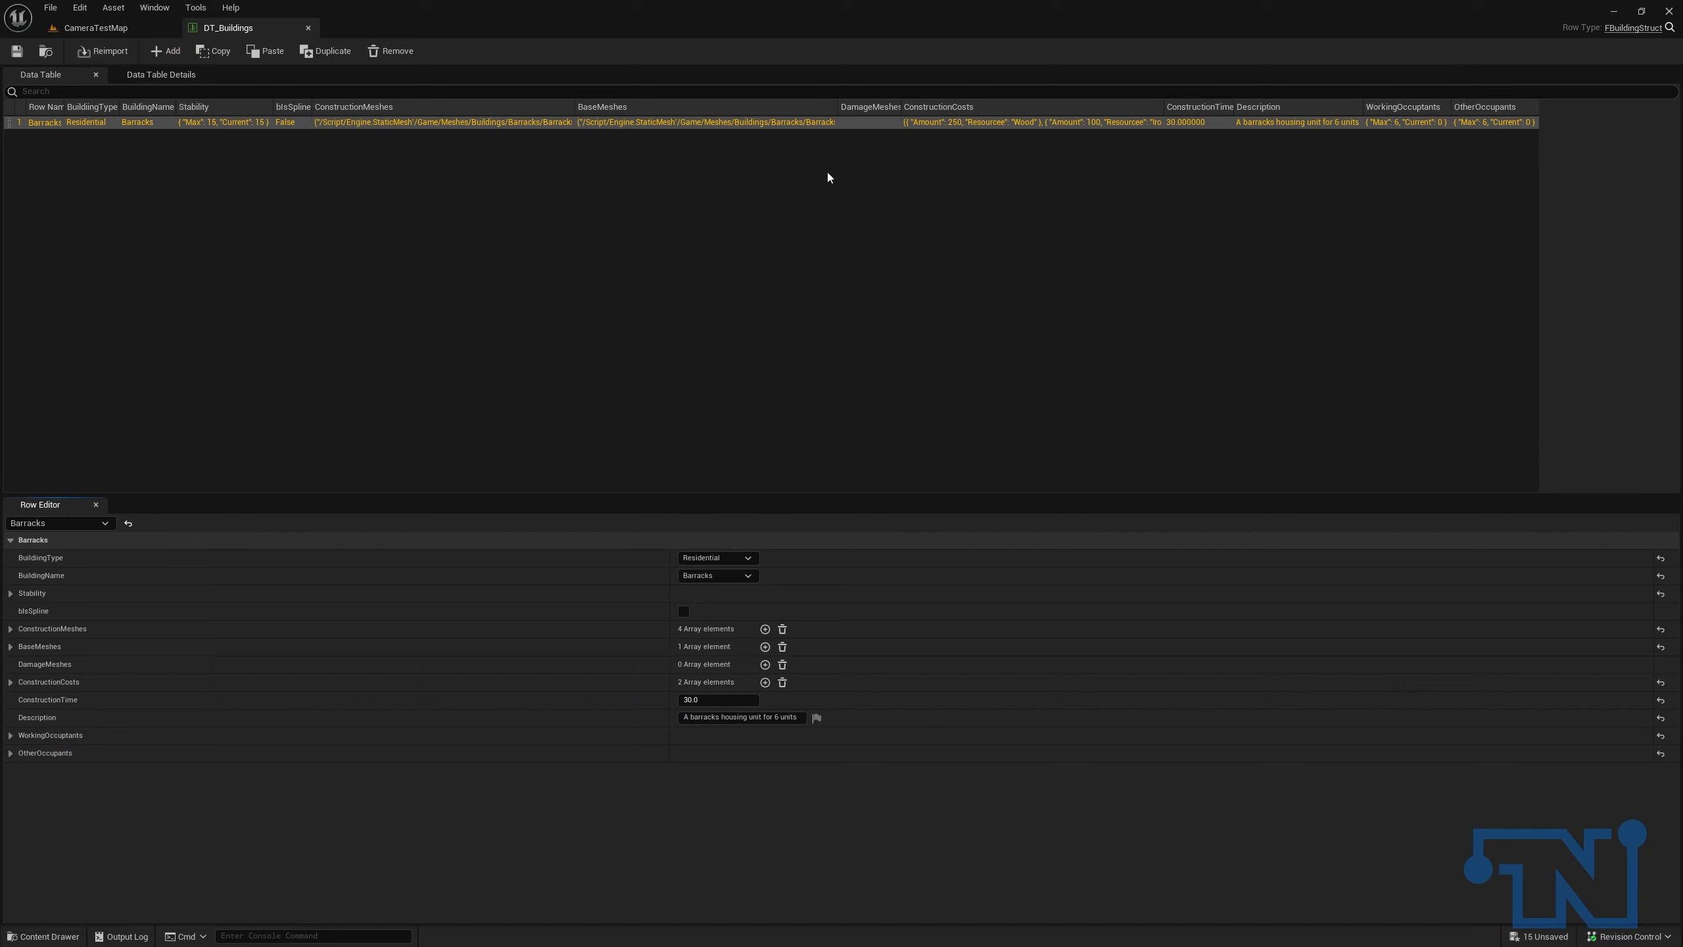
Step: Add a data table row named Factory, with BuildingType Industrial and BuildingName Factory
{"action": "left_click", "coordinate": [164, 51]}
{"action": "double_click", "coordinate": [43, 135]}
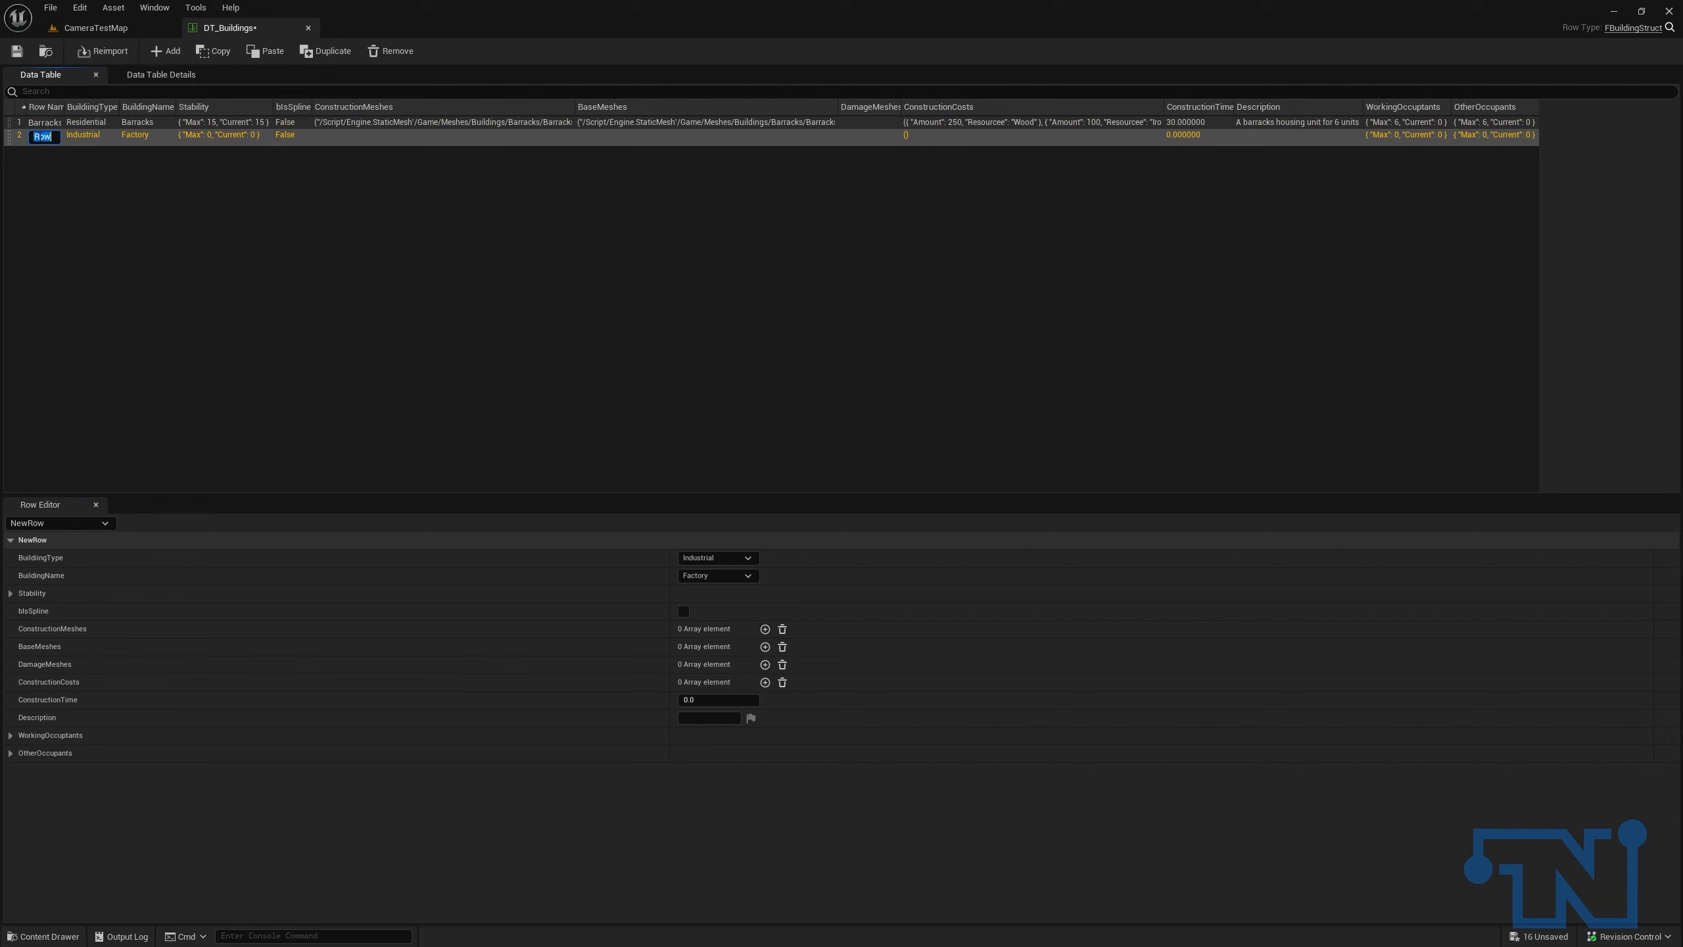
{"action": "key", "text": "Return"}
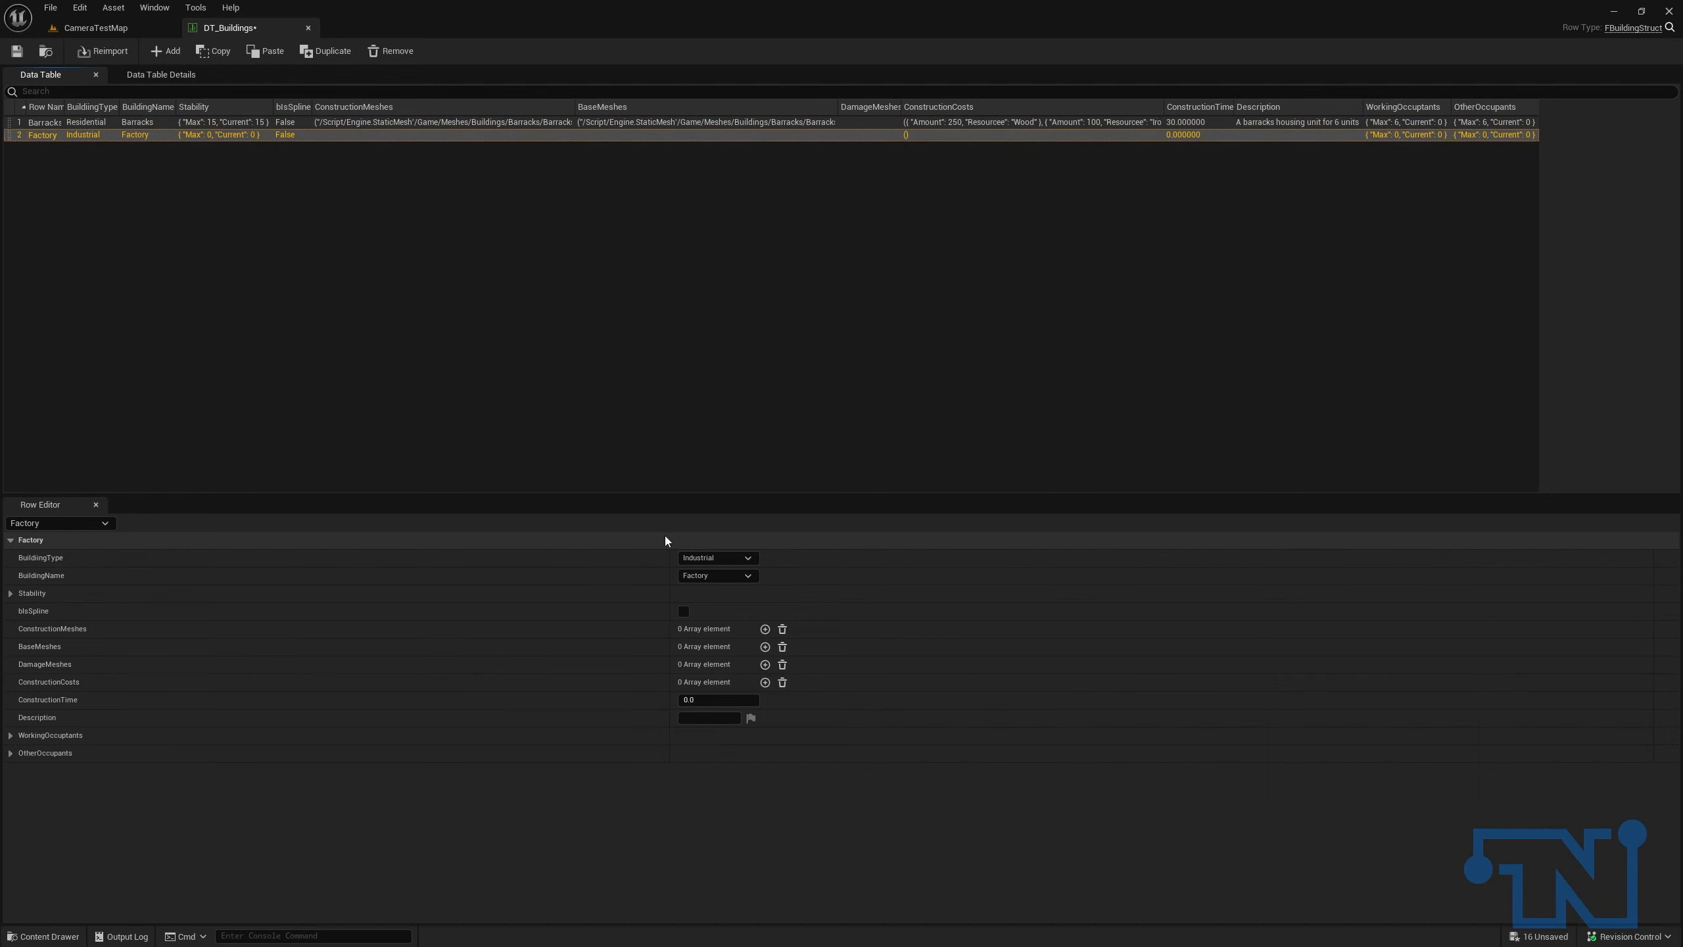
{"action": "left_click", "coordinate": [726, 576]}
{"action": "left_click", "coordinate": [684, 589]}
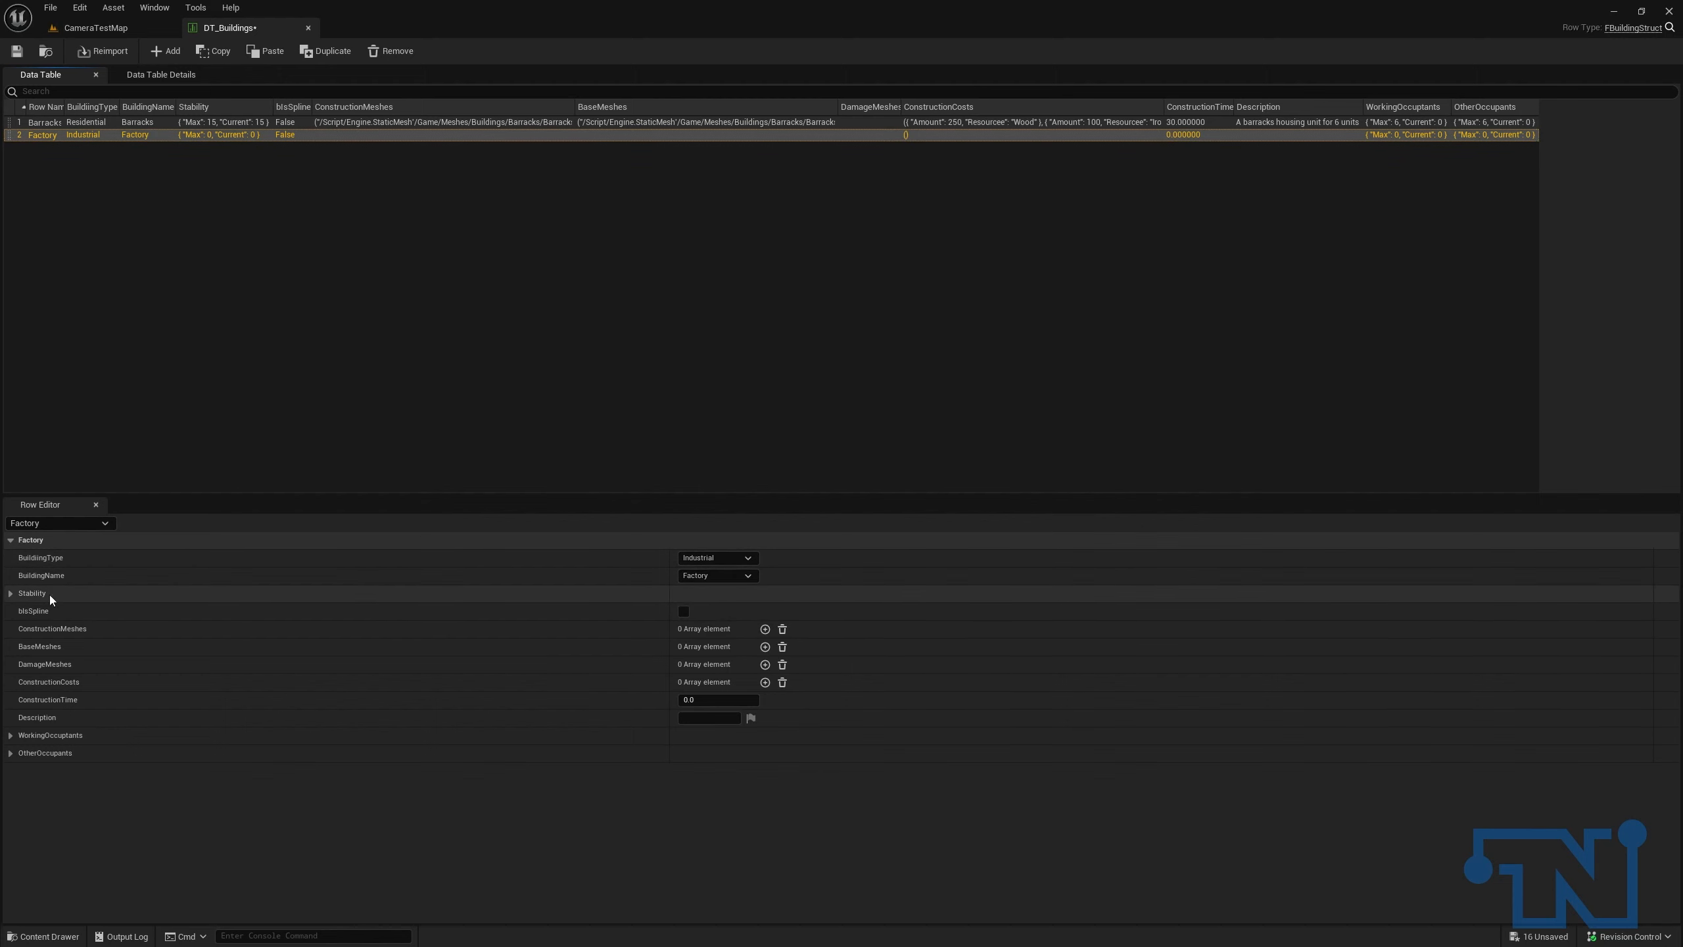
Step: Set the Factory row's Stability to 50 for both Max and Current
{"action": "left_click", "coordinate": [10, 593]}
{"action": "left_click", "coordinate": [734, 610]}
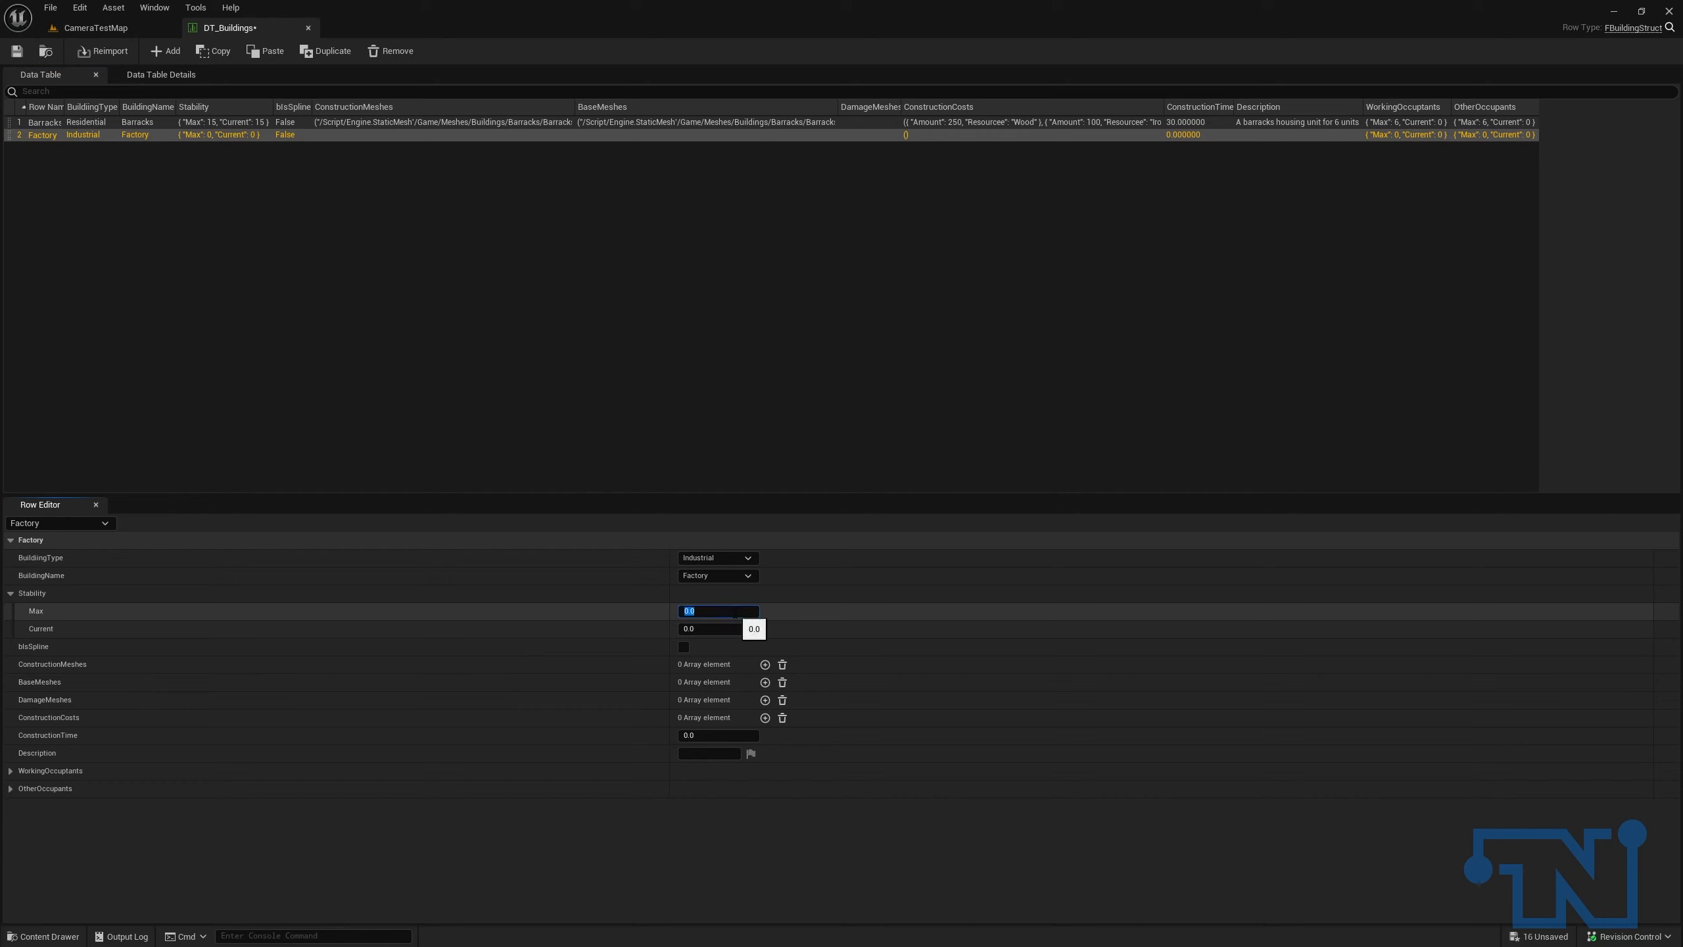
{"action": "type", "text": "50"}
{"action": "key", "text": "Tab"}
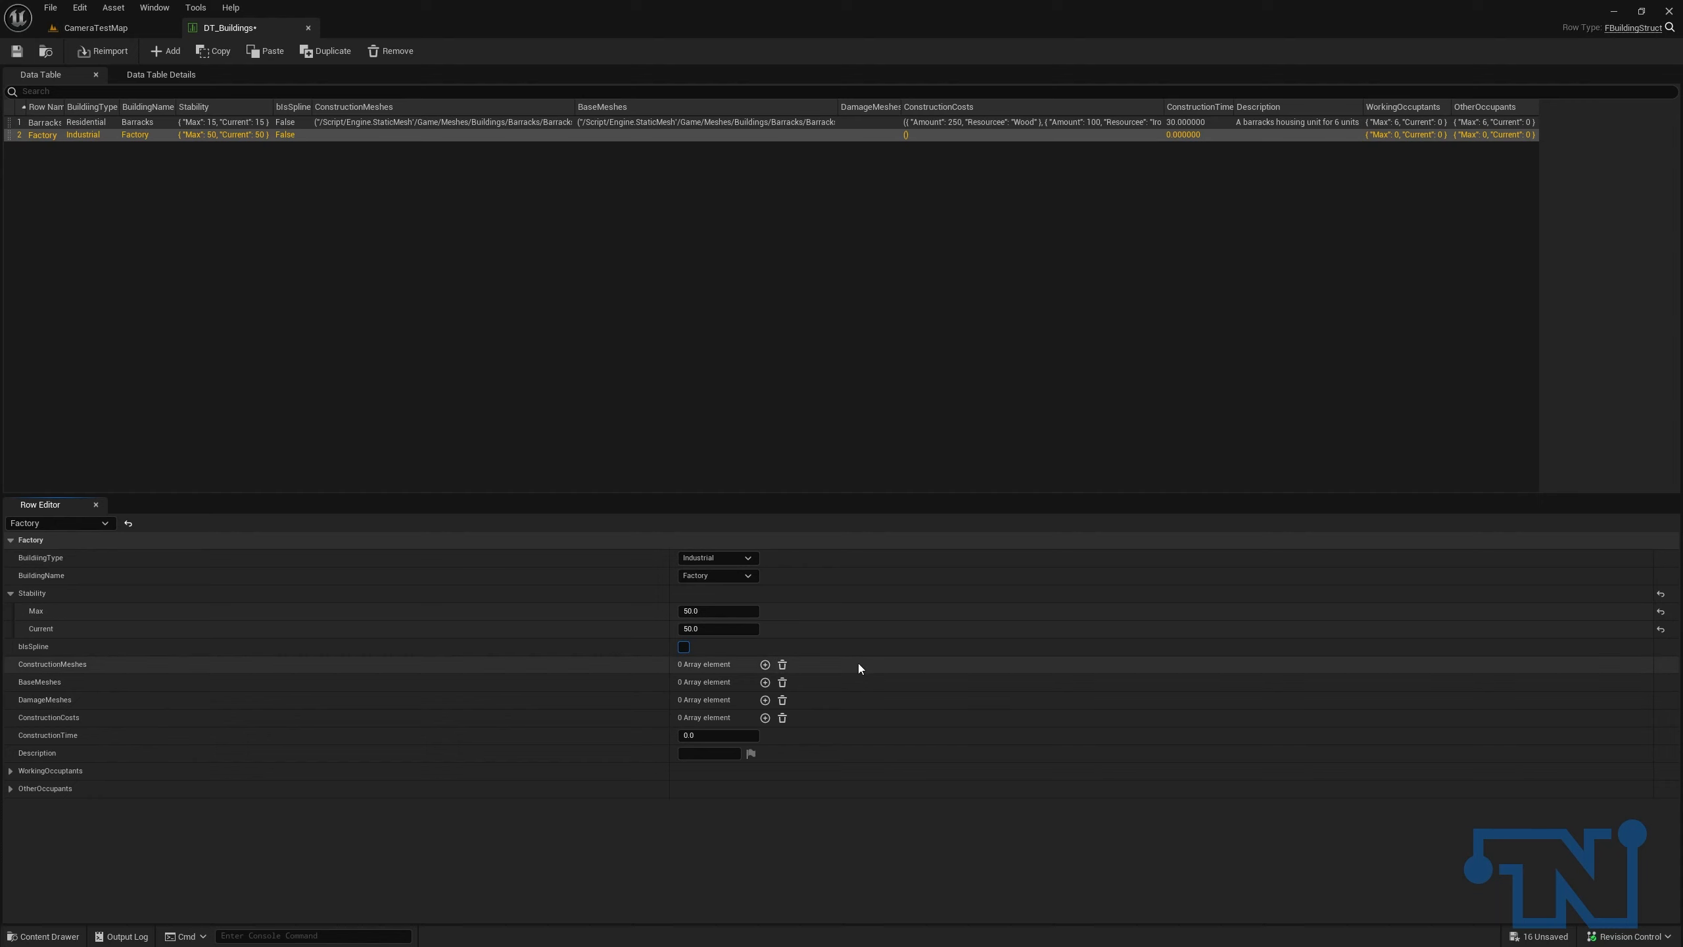
Step: Add four empty elements to the Factory row's ConstructionMeshes array
{"action": "left_click", "coordinate": [764, 664]}
{"action": "left_click", "coordinate": [764, 664]}
{"action": "left_click", "coordinate": [764, 664]}
{"action": "left_click", "coordinate": [764, 664]}
{"action": "left_click", "coordinate": [769, 684]}
{"action": "key", "text": "Escape"}
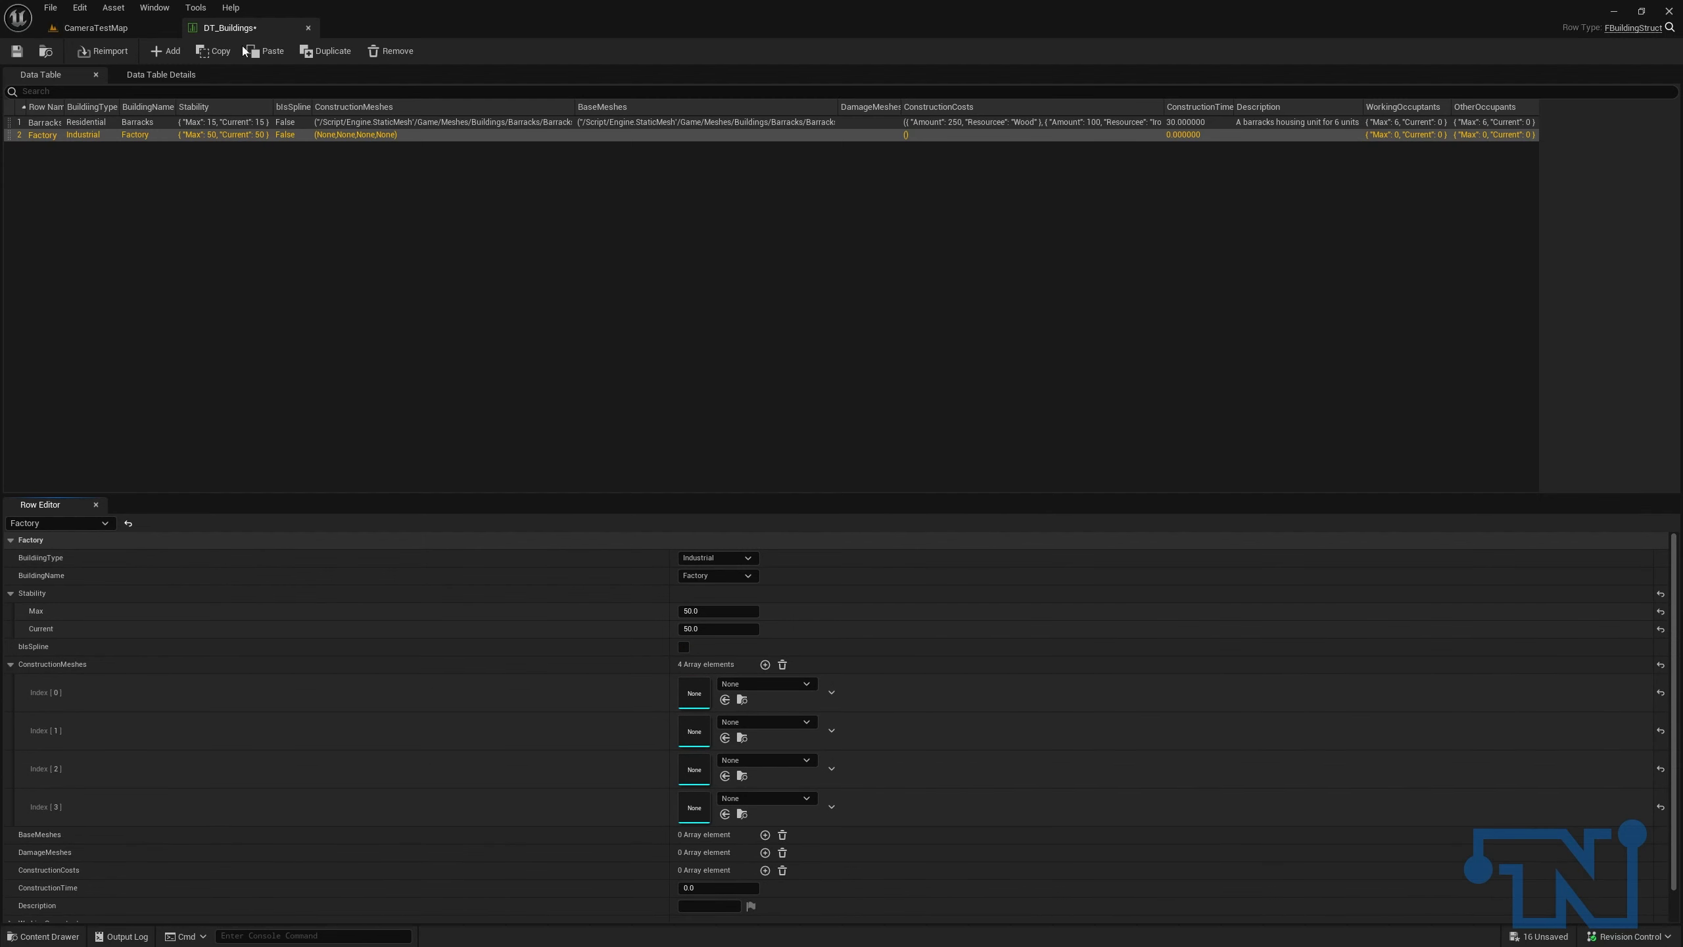
Step: Select the Factory_Factory_004 mesh in Meshes/Buildings/Factory and assign it to ConstructionMeshes index 0 of the Factory row in DT_Buildings
{"action": "left_click", "coordinate": [89, 26]}
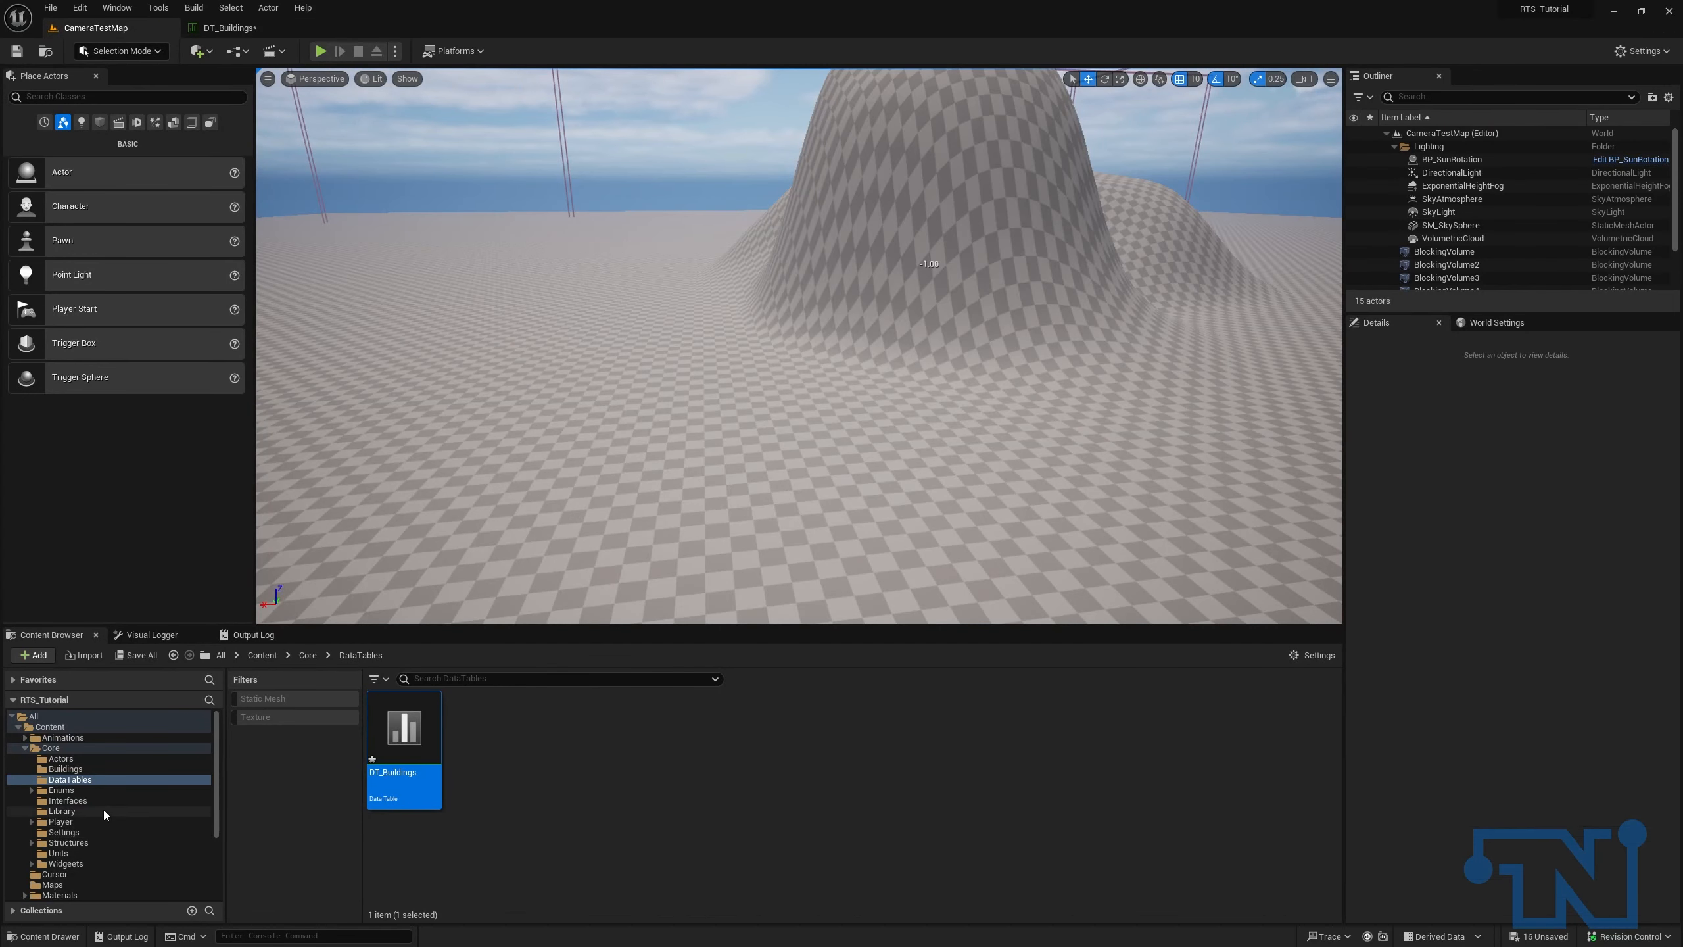
{"action": "left_click", "coordinate": [65, 769]}
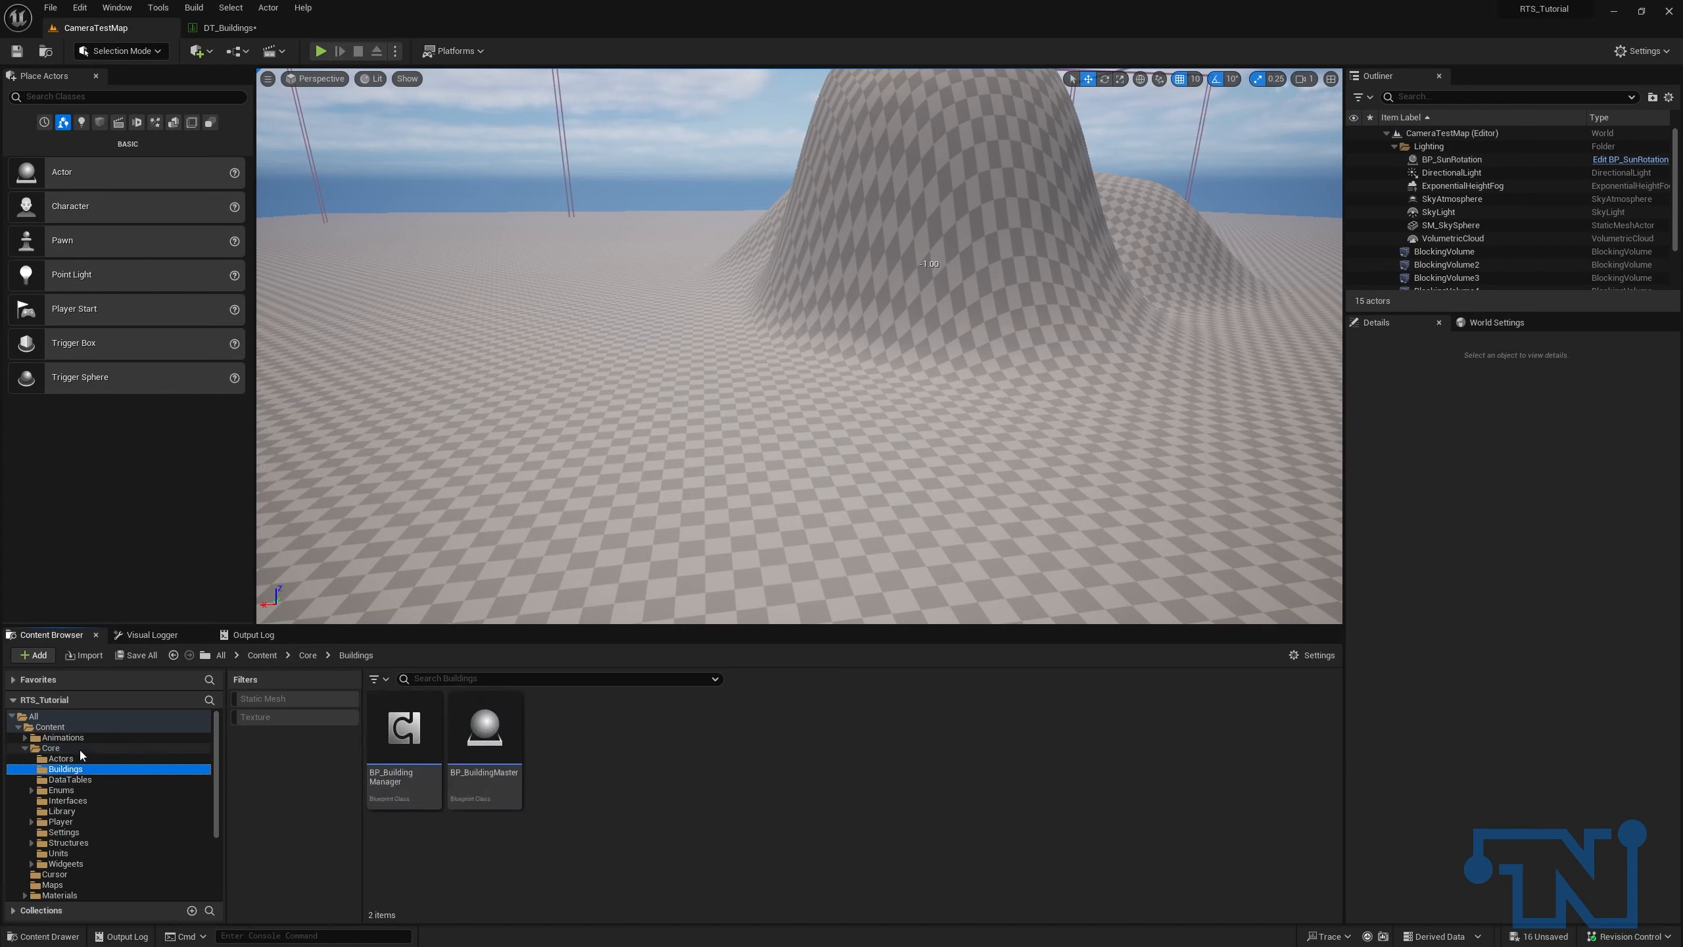
{"action": "left_click", "coordinate": [50, 727]}
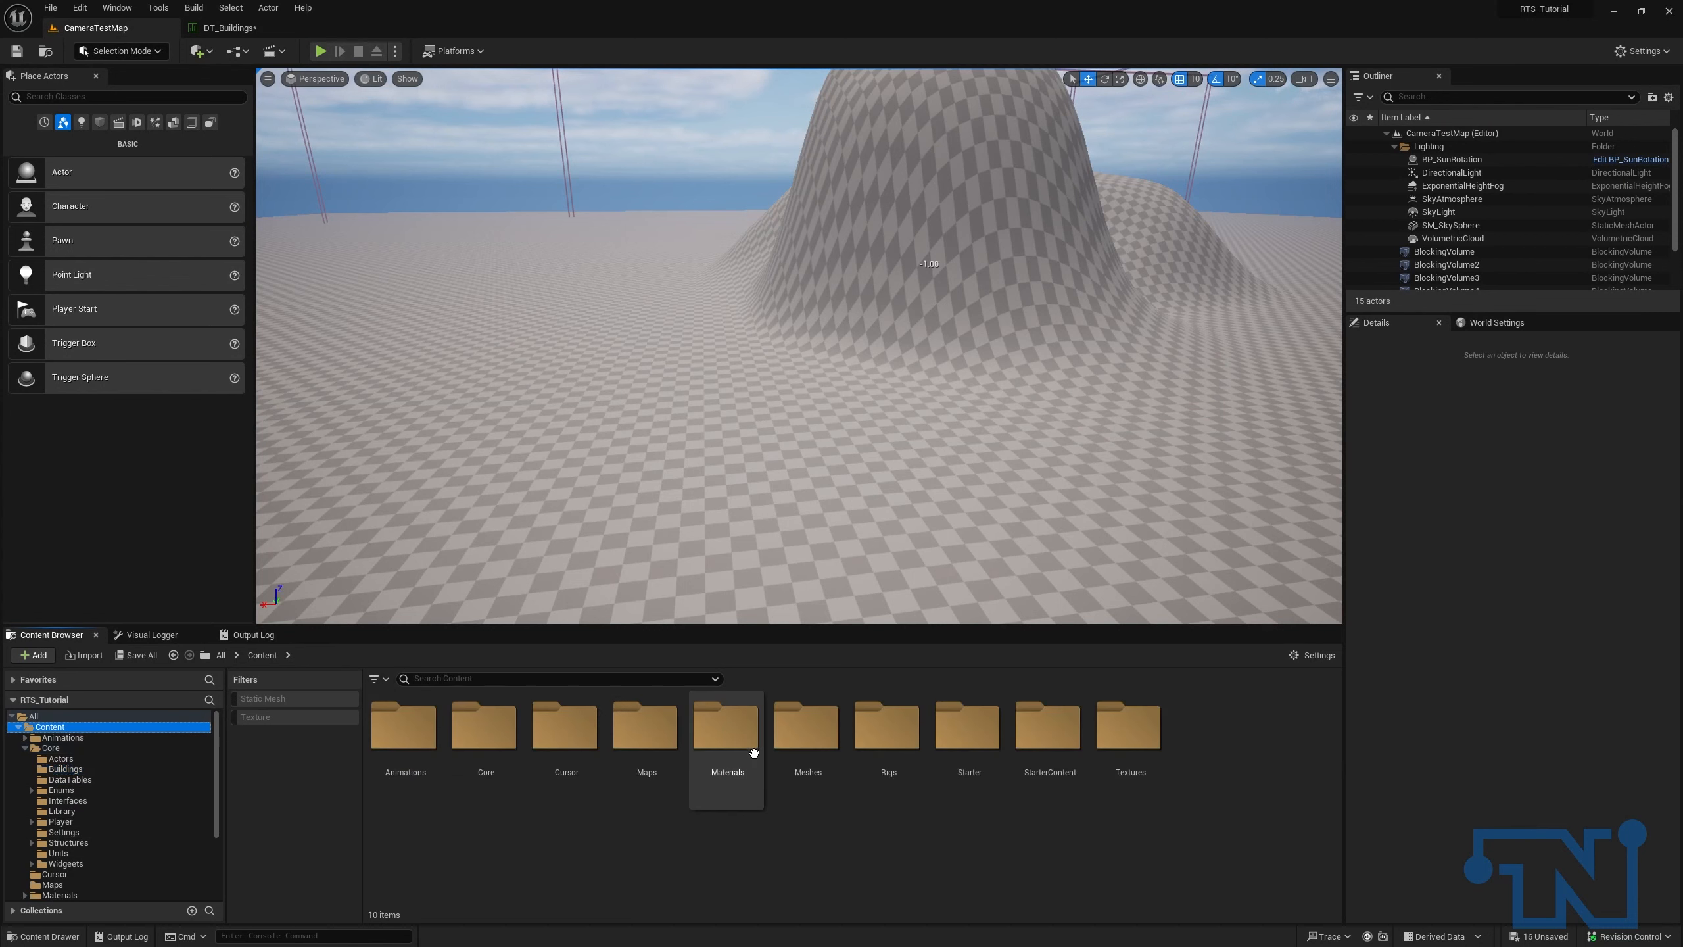
{"action": "double_click", "coordinate": [808, 726]}
{"action": "double_click", "coordinate": [424, 732]}
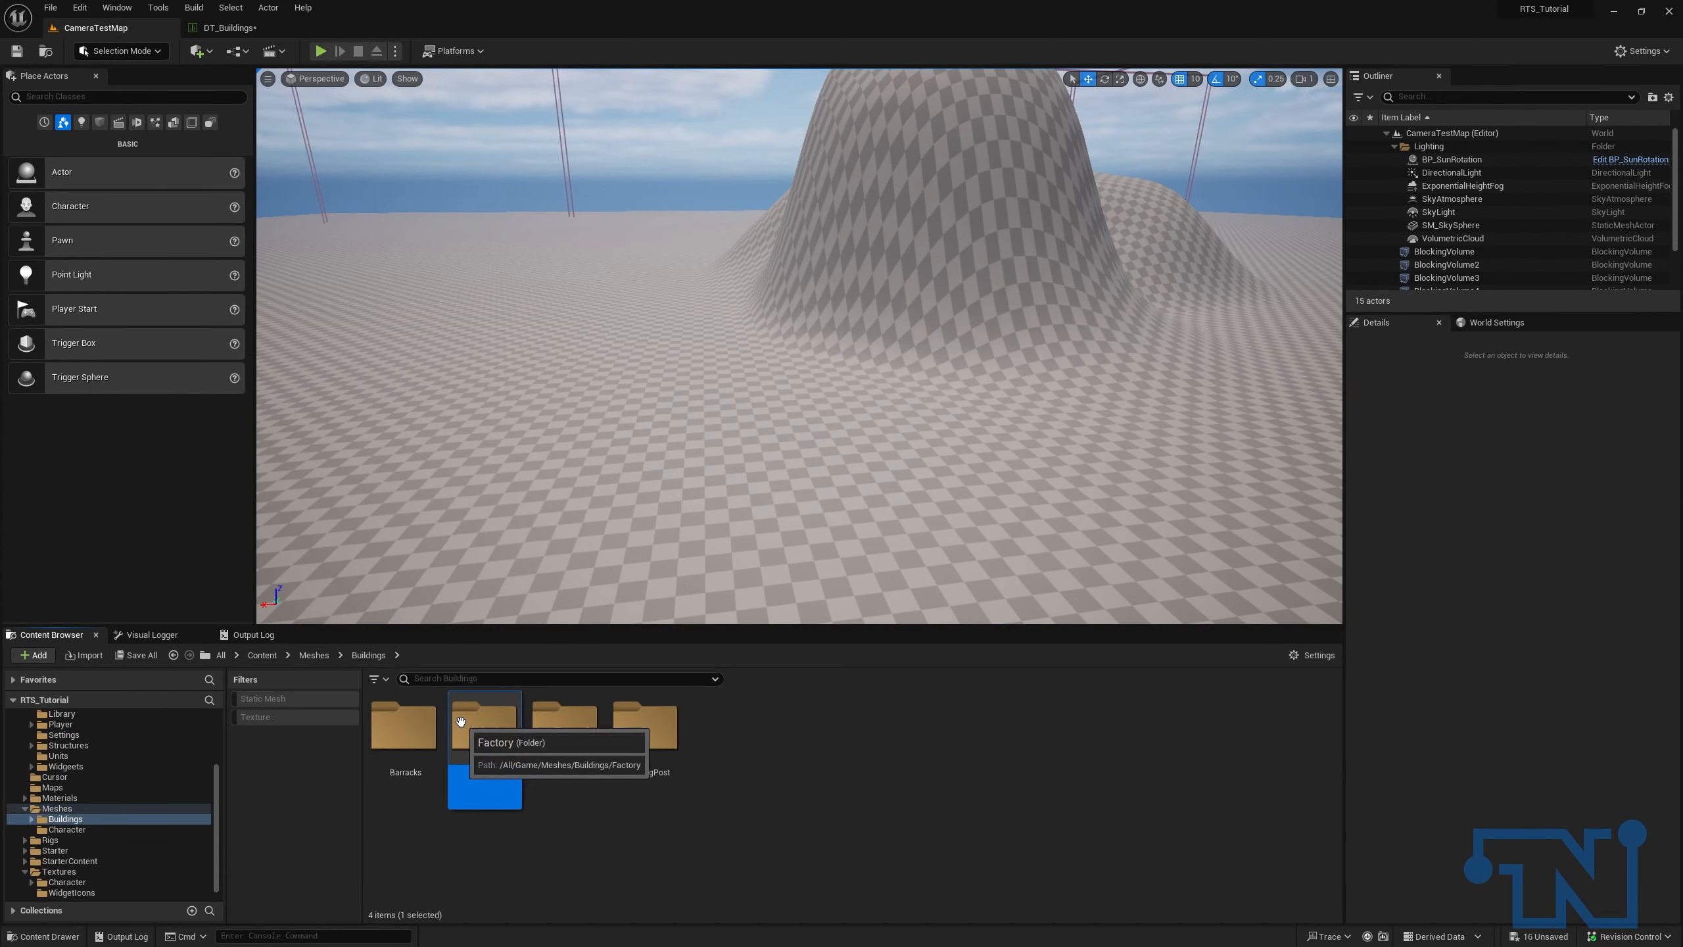
{"action": "double_click", "coordinate": [486, 726]}
{"action": "left_click", "coordinate": [710, 738]}
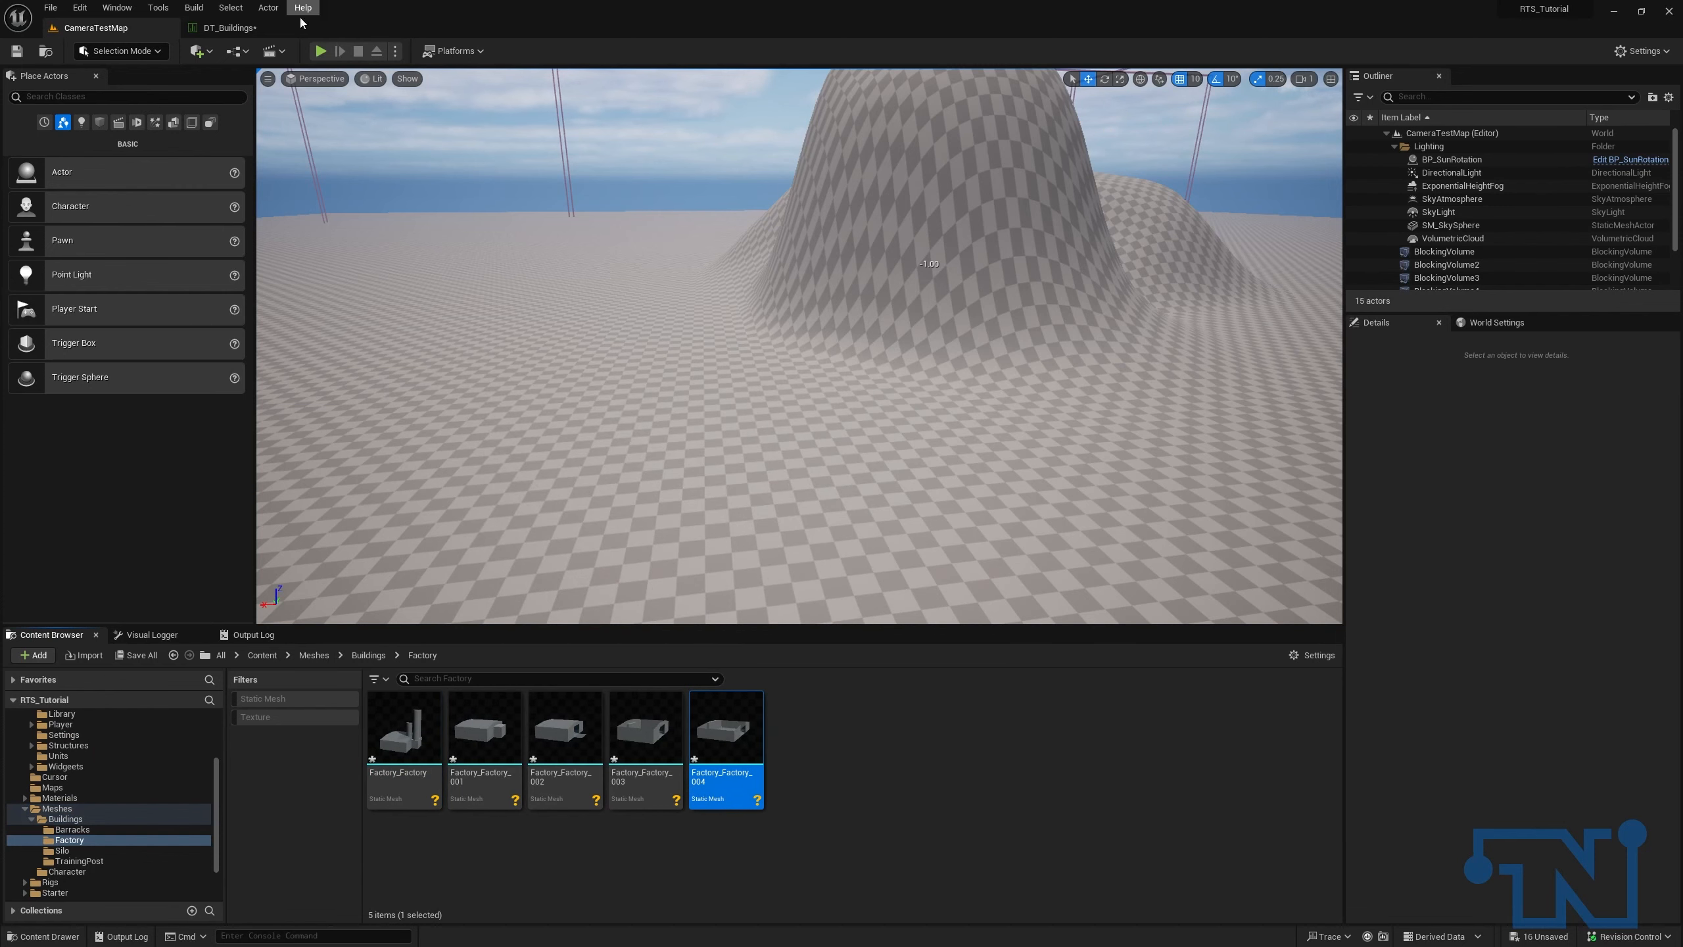
{"action": "left_click", "coordinate": [232, 30]}
{"action": "left_click", "coordinate": [725, 700]}
Step: Assign Factory_Factory_003, Factory_Factory_002 and Factory_Factory_001 to ConstructionMeshes indexes 1, 2 and 3 respectively
{"action": "left_click", "coordinate": [775, 722]}
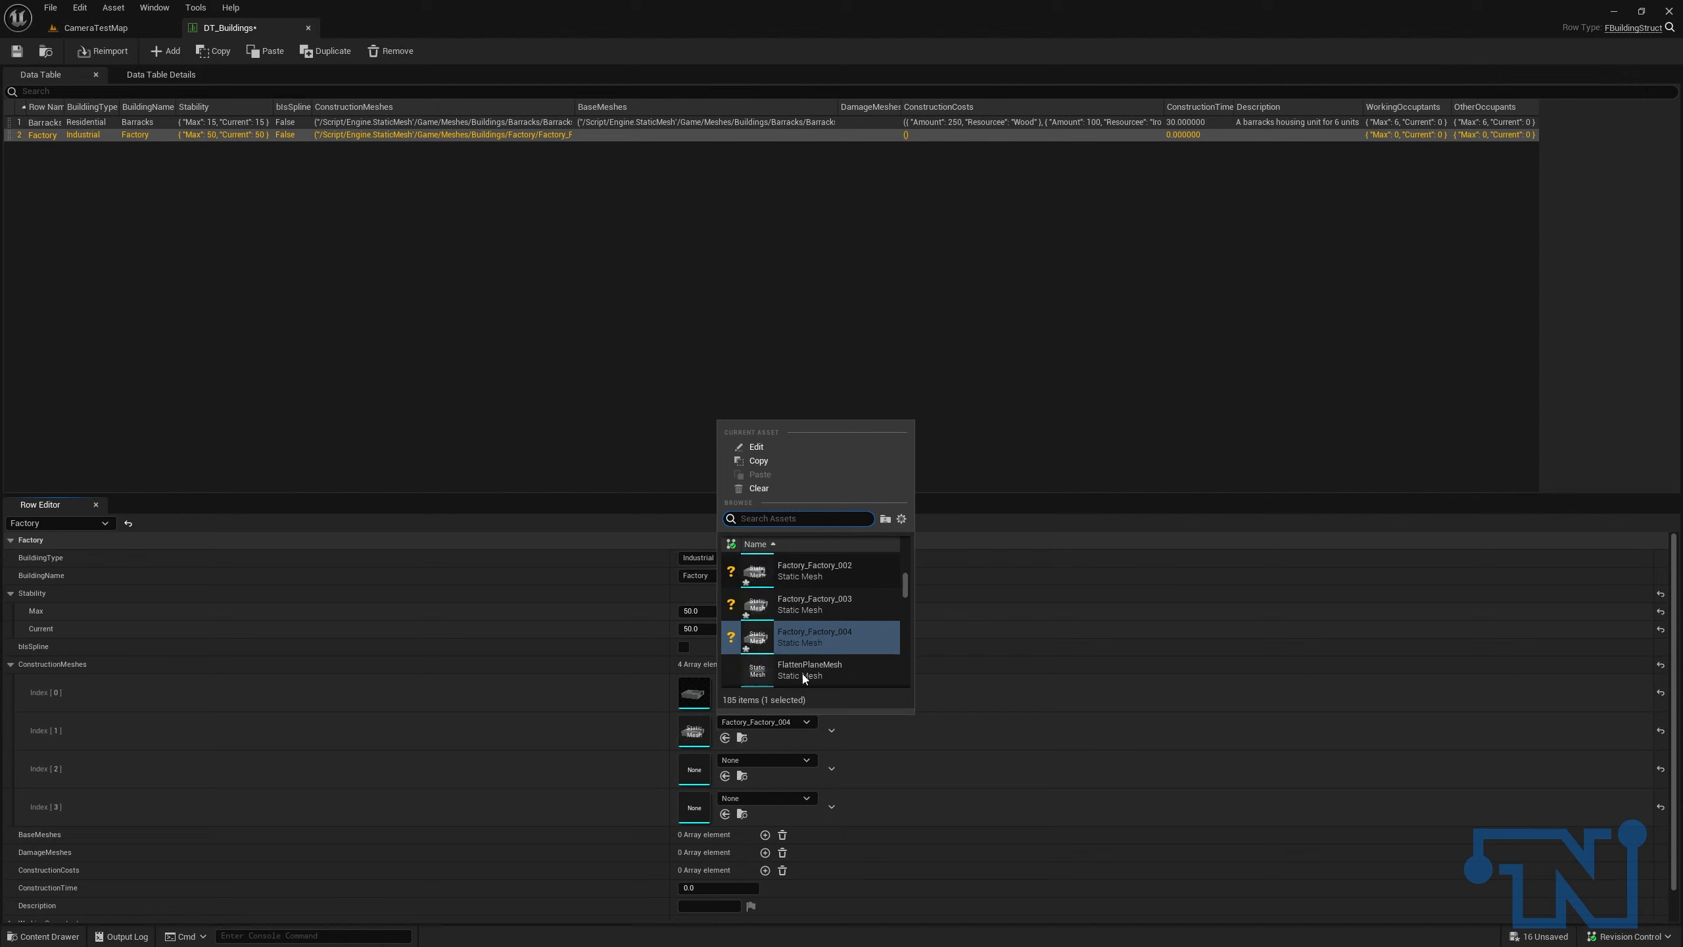
{"action": "left_click", "coordinate": [848, 630]}
{"action": "left_click", "coordinate": [749, 761]}
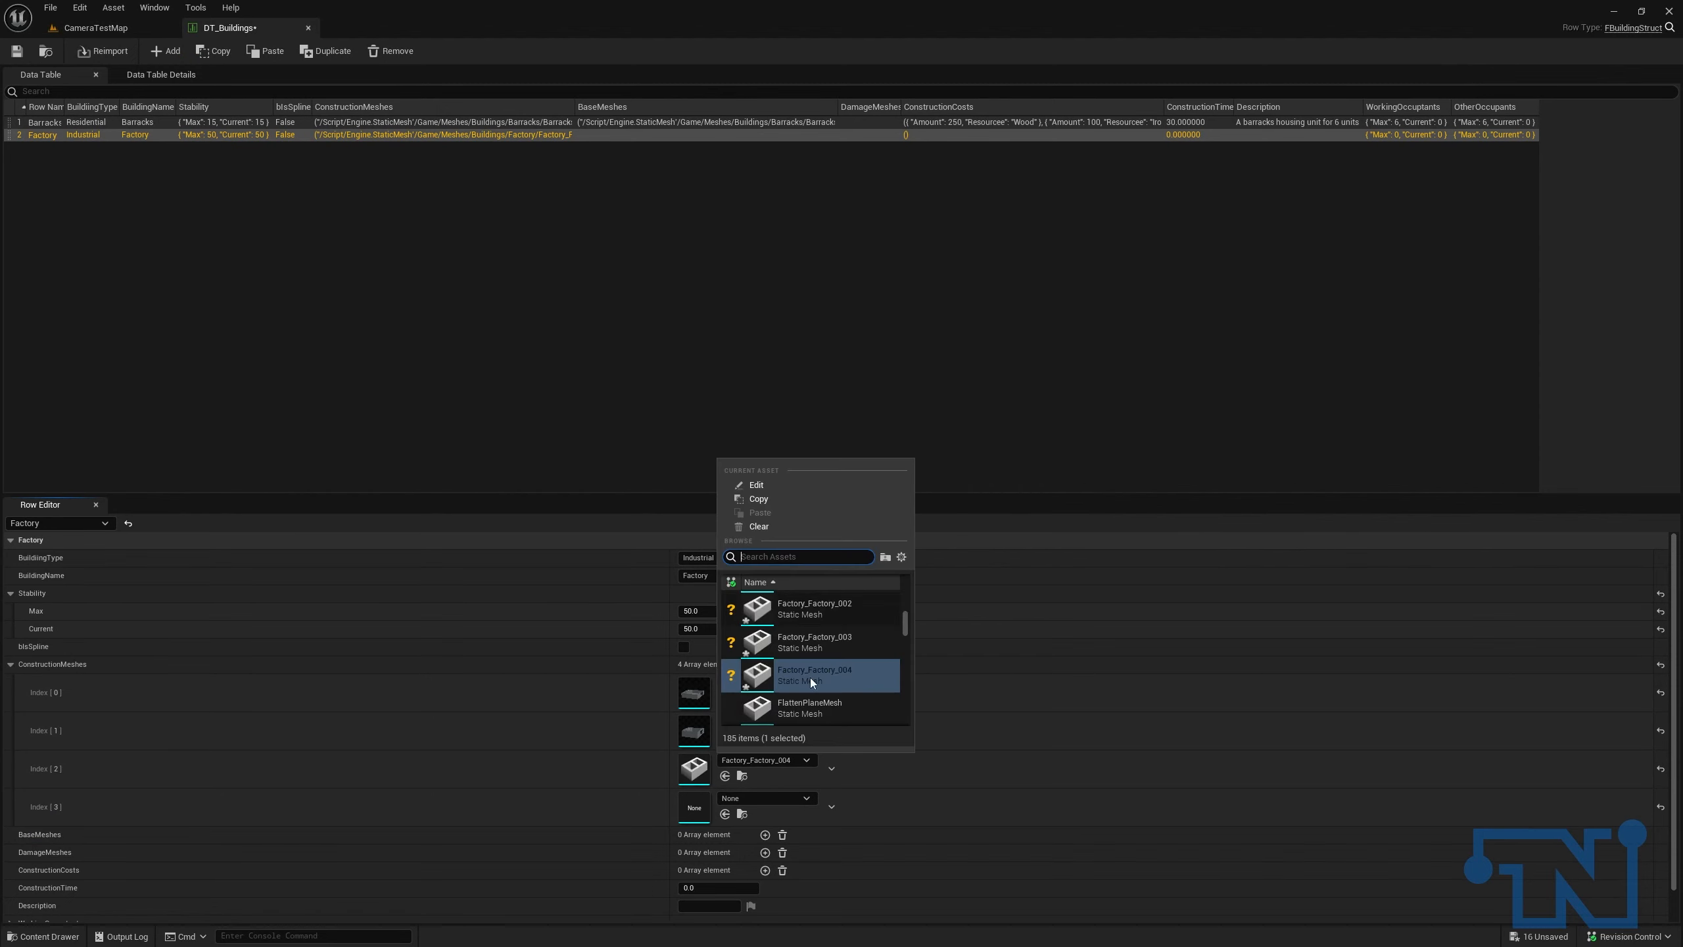
{"action": "left_click", "coordinate": [839, 620]}
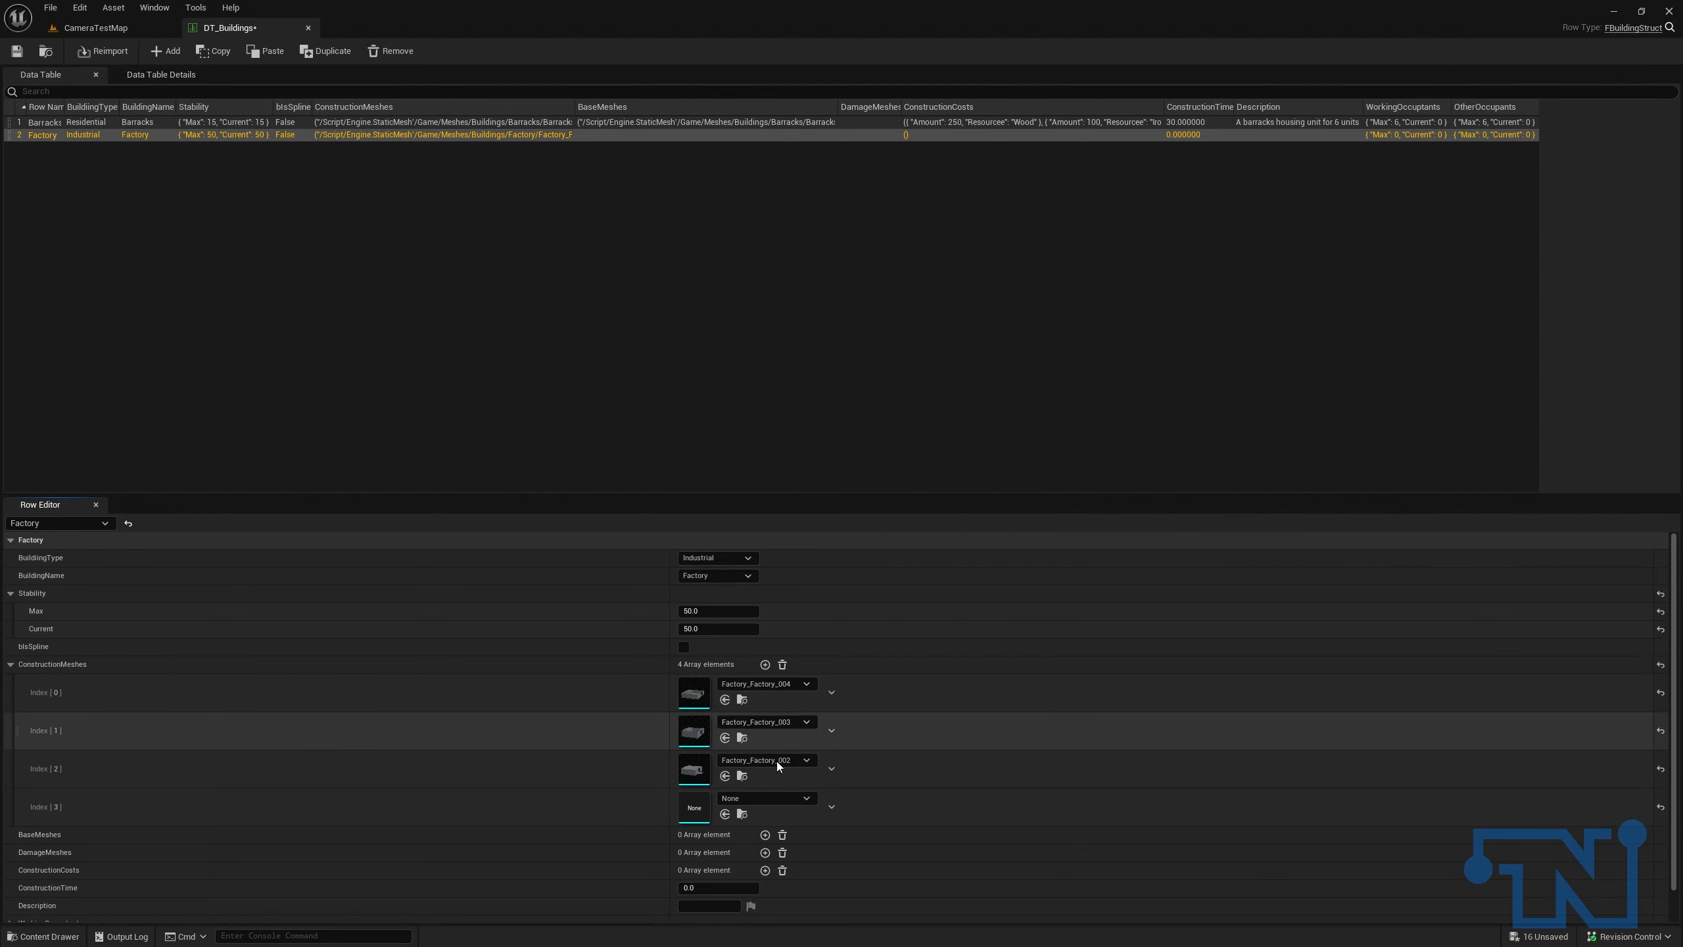
{"action": "left_click", "coordinate": [754, 799]}
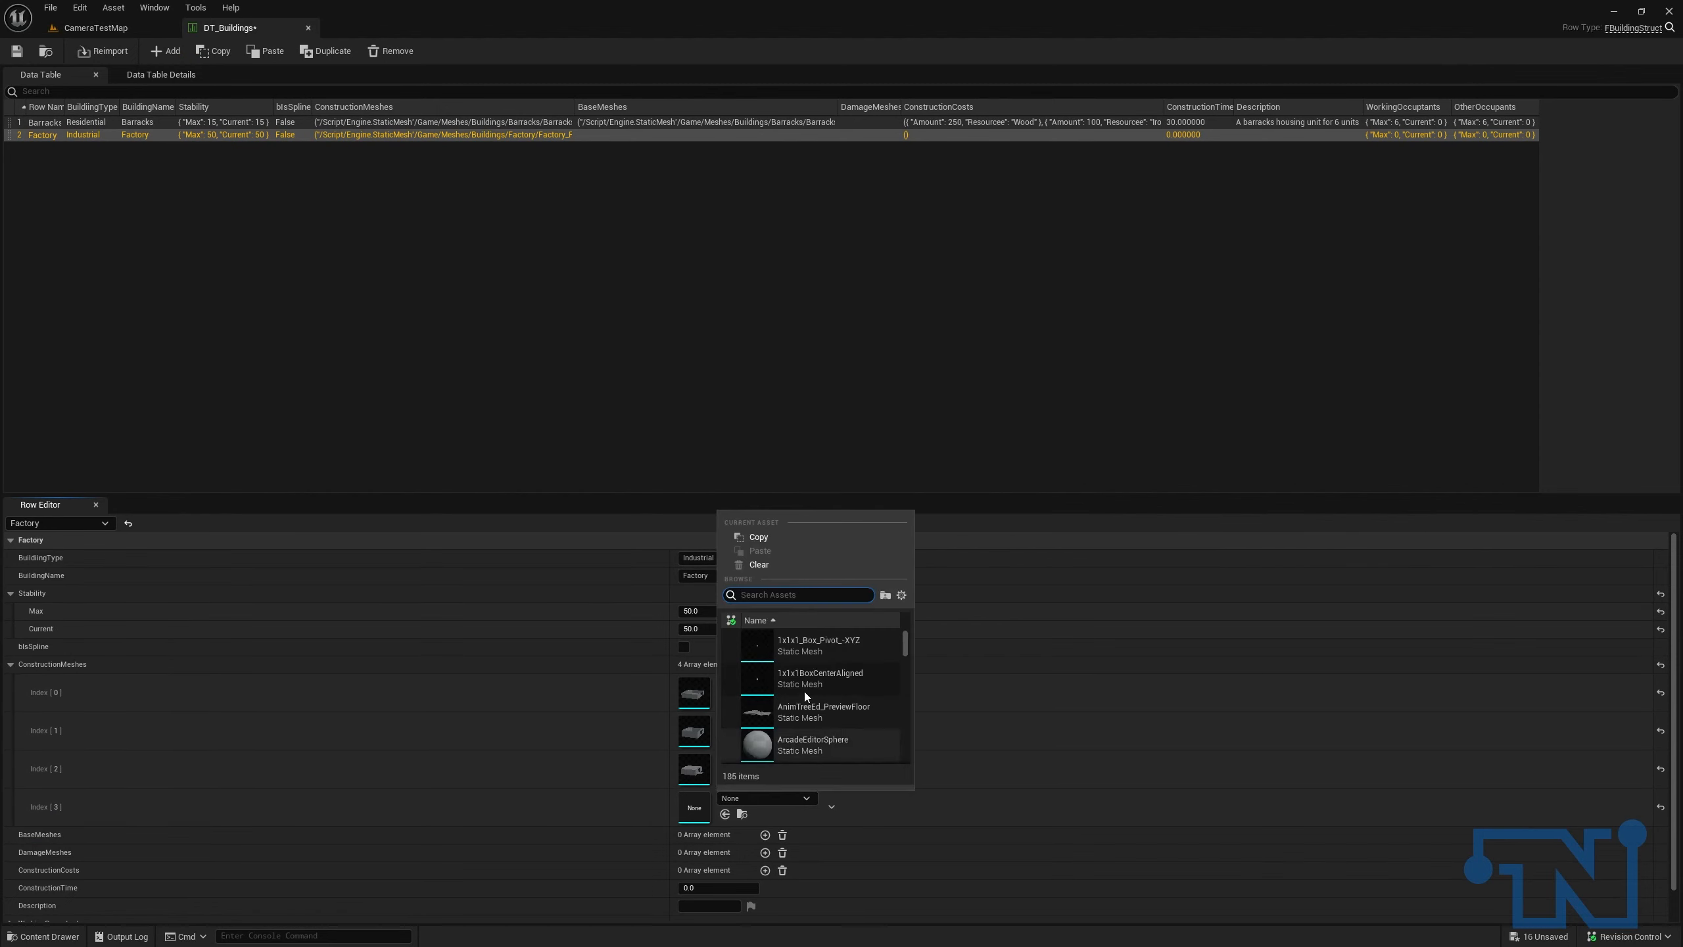
{"action": "left_click", "coordinate": [725, 814]}
{"action": "scroll", "coordinate": [815, 663], "scroll_direction": "up", "scroll_amount": 2}
{"action": "left_click", "coordinate": [826, 652]}
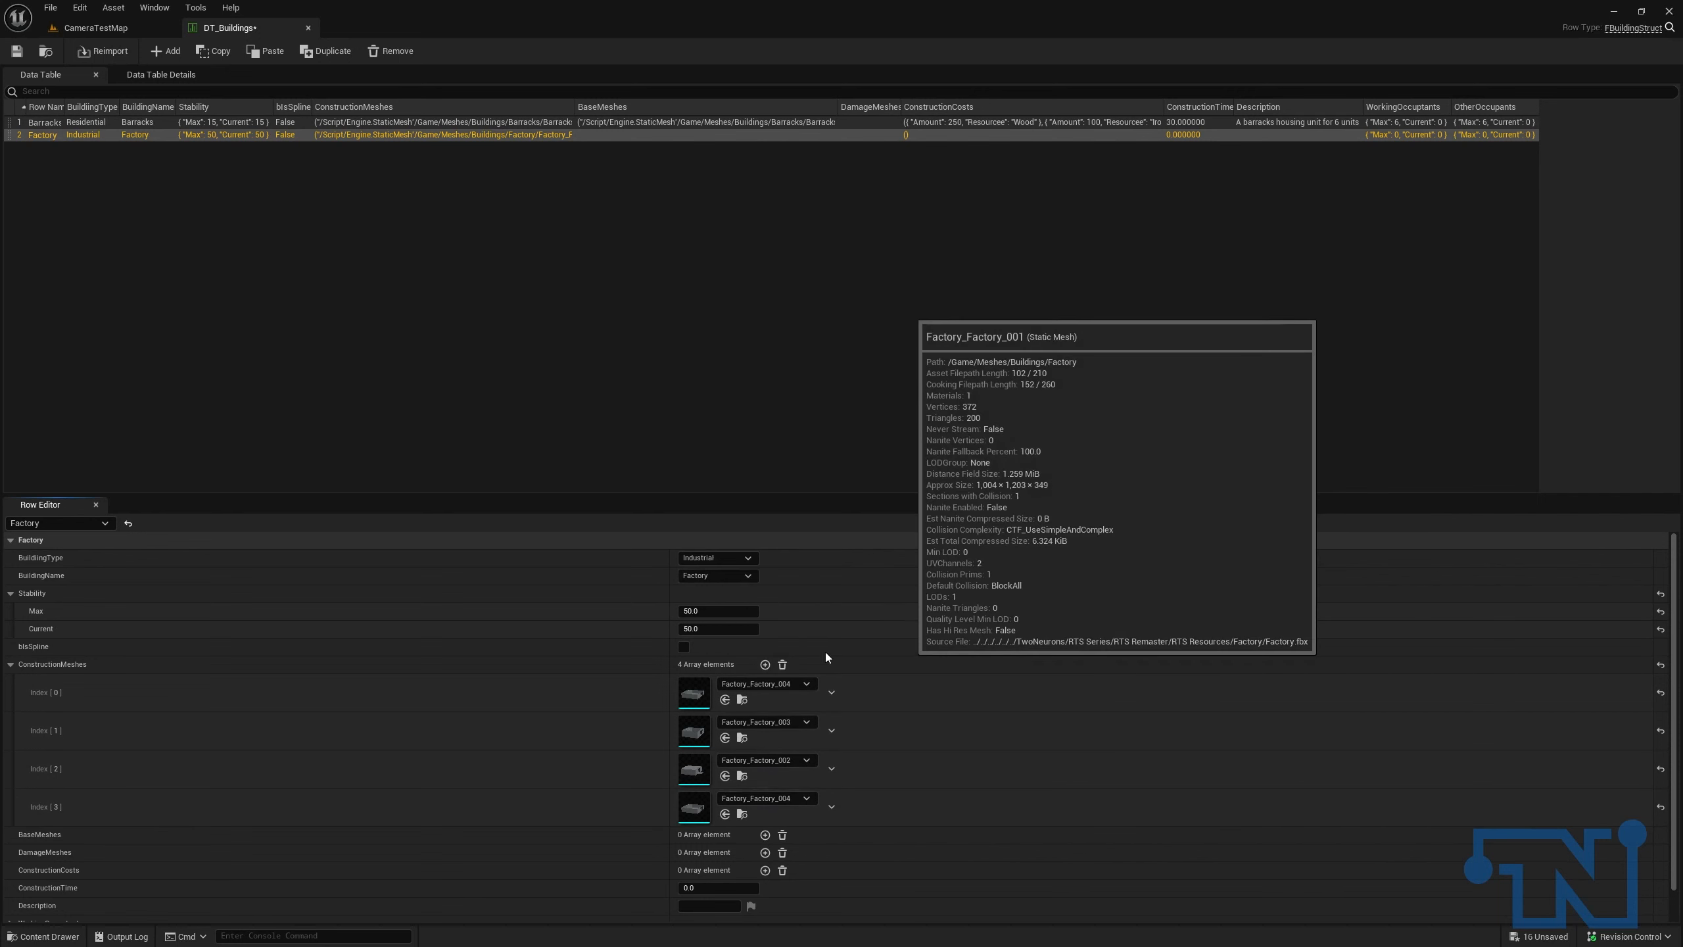
Step: Add one element to the Factory row's BaseMeshes array and assign the Factory_Factory mesh to it
{"action": "left_click", "coordinate": [764, 834]}
{"action": "left_click", "coordinate": [747, 854]}
{"action": "left_click", "coordinate": [746, 855]}
{"action": "left_click", "coordinate": [725, 870]}
{"action": "left_click", "coordinate": [787, 856]}
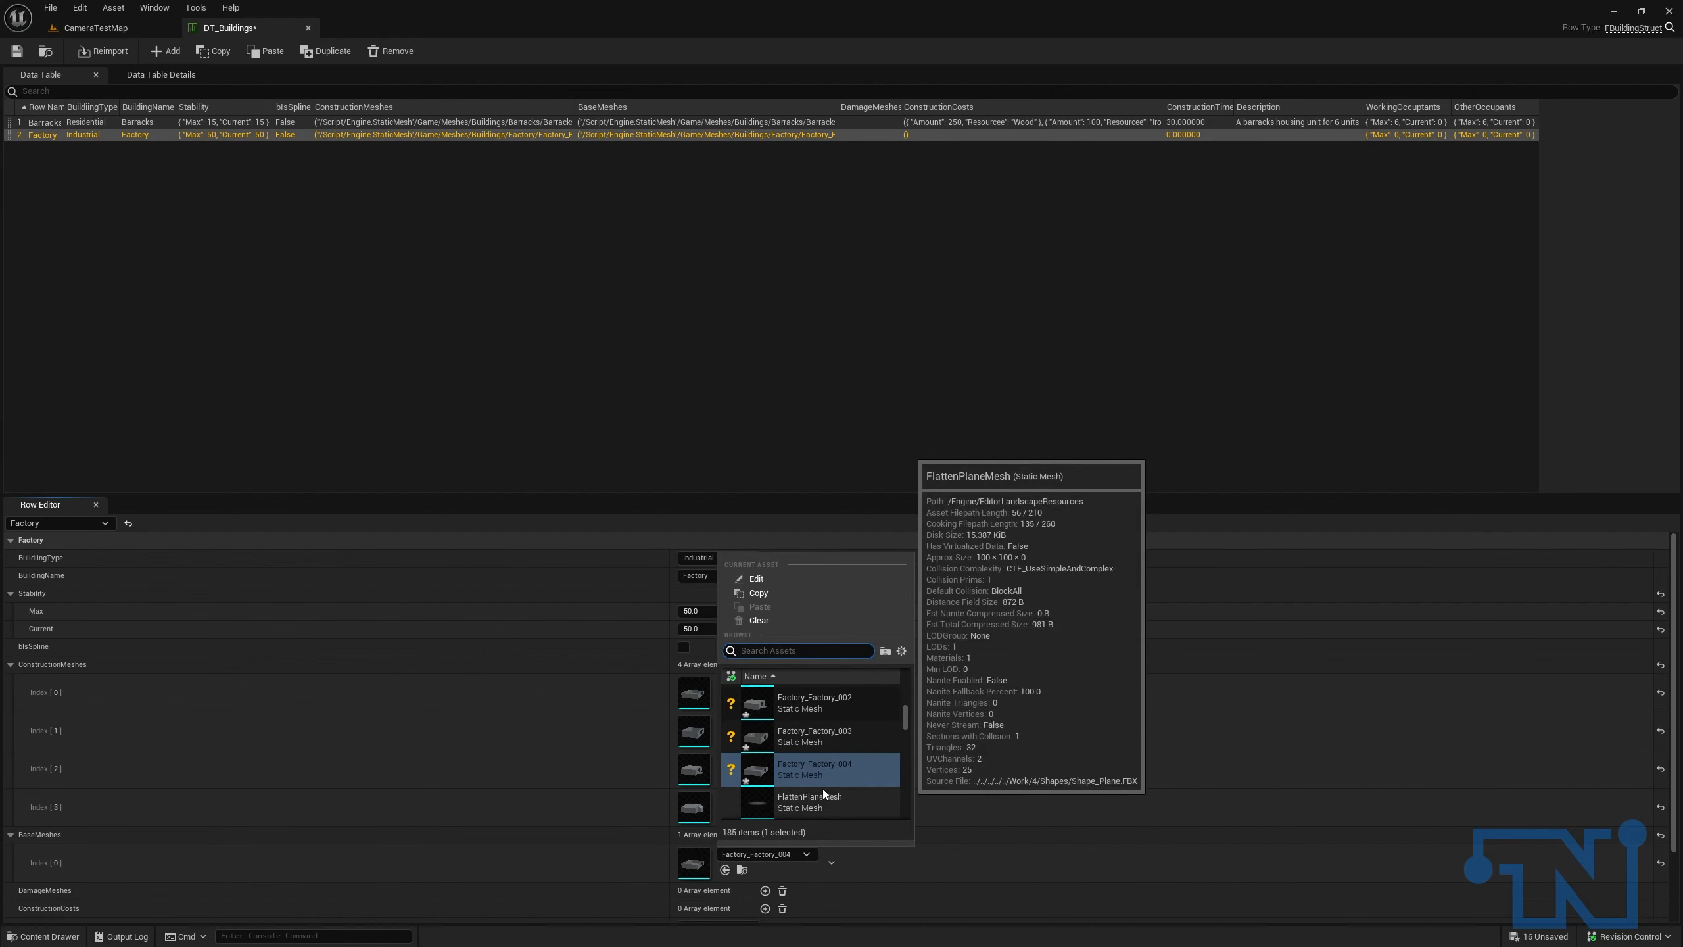
{"action": "scroll", "coordinate": [855, 749], "scroll_direction": "up", "scroll_amount": 1}
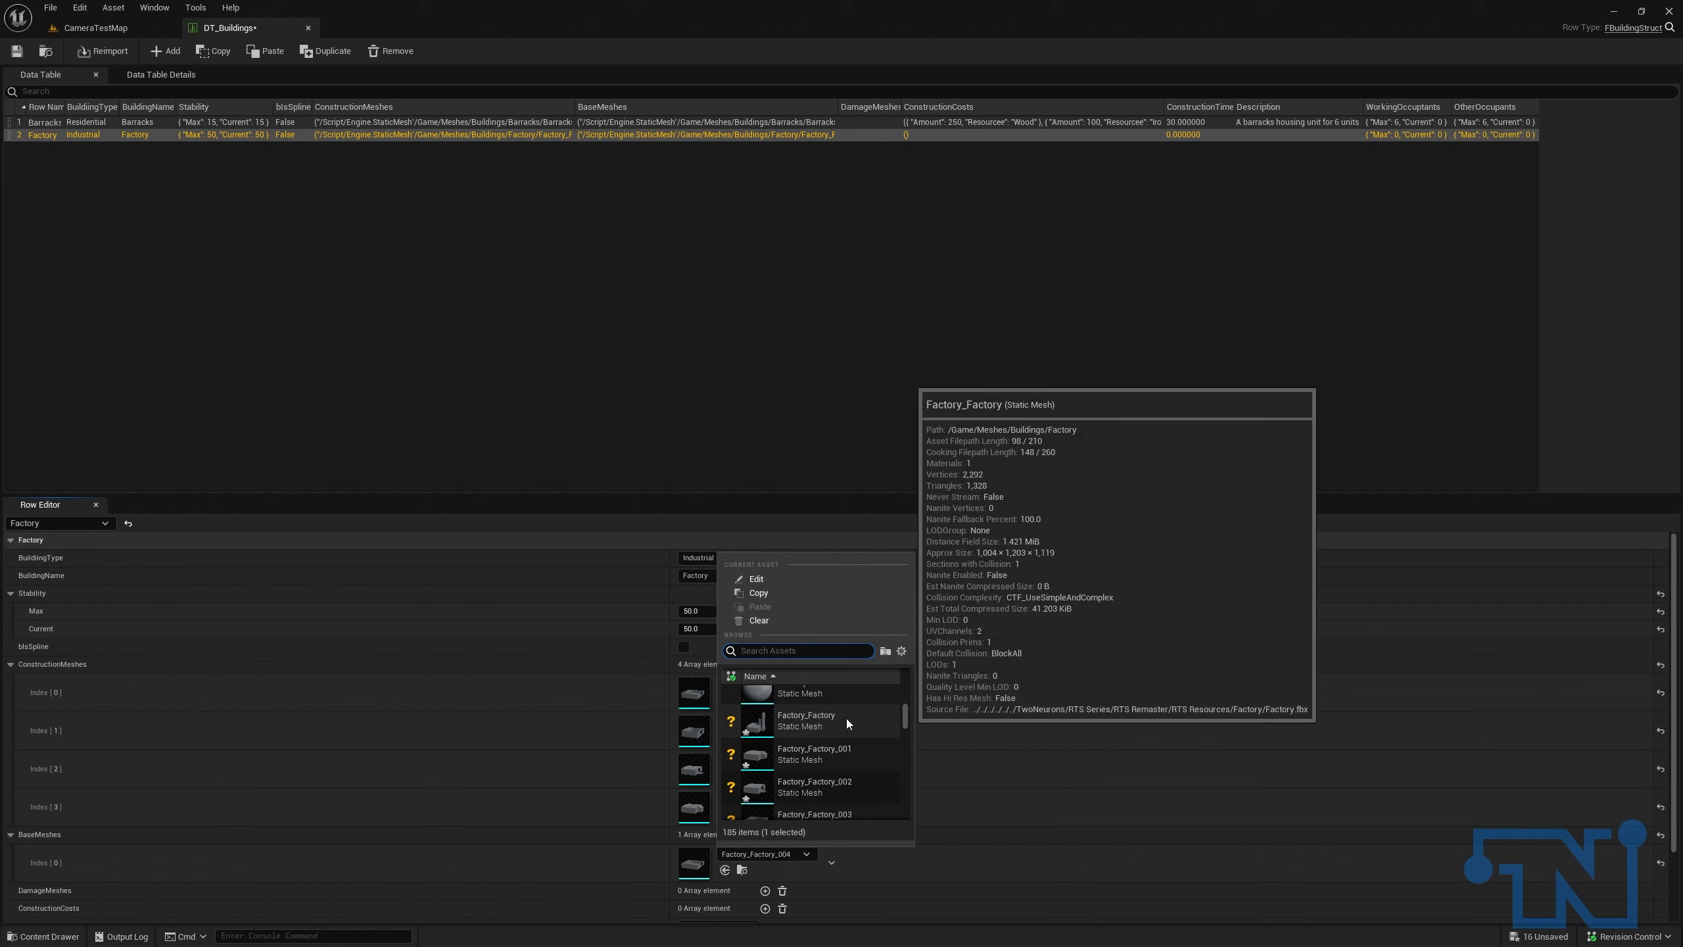
{"action": "left_click", "coordinate": [846, 717]}
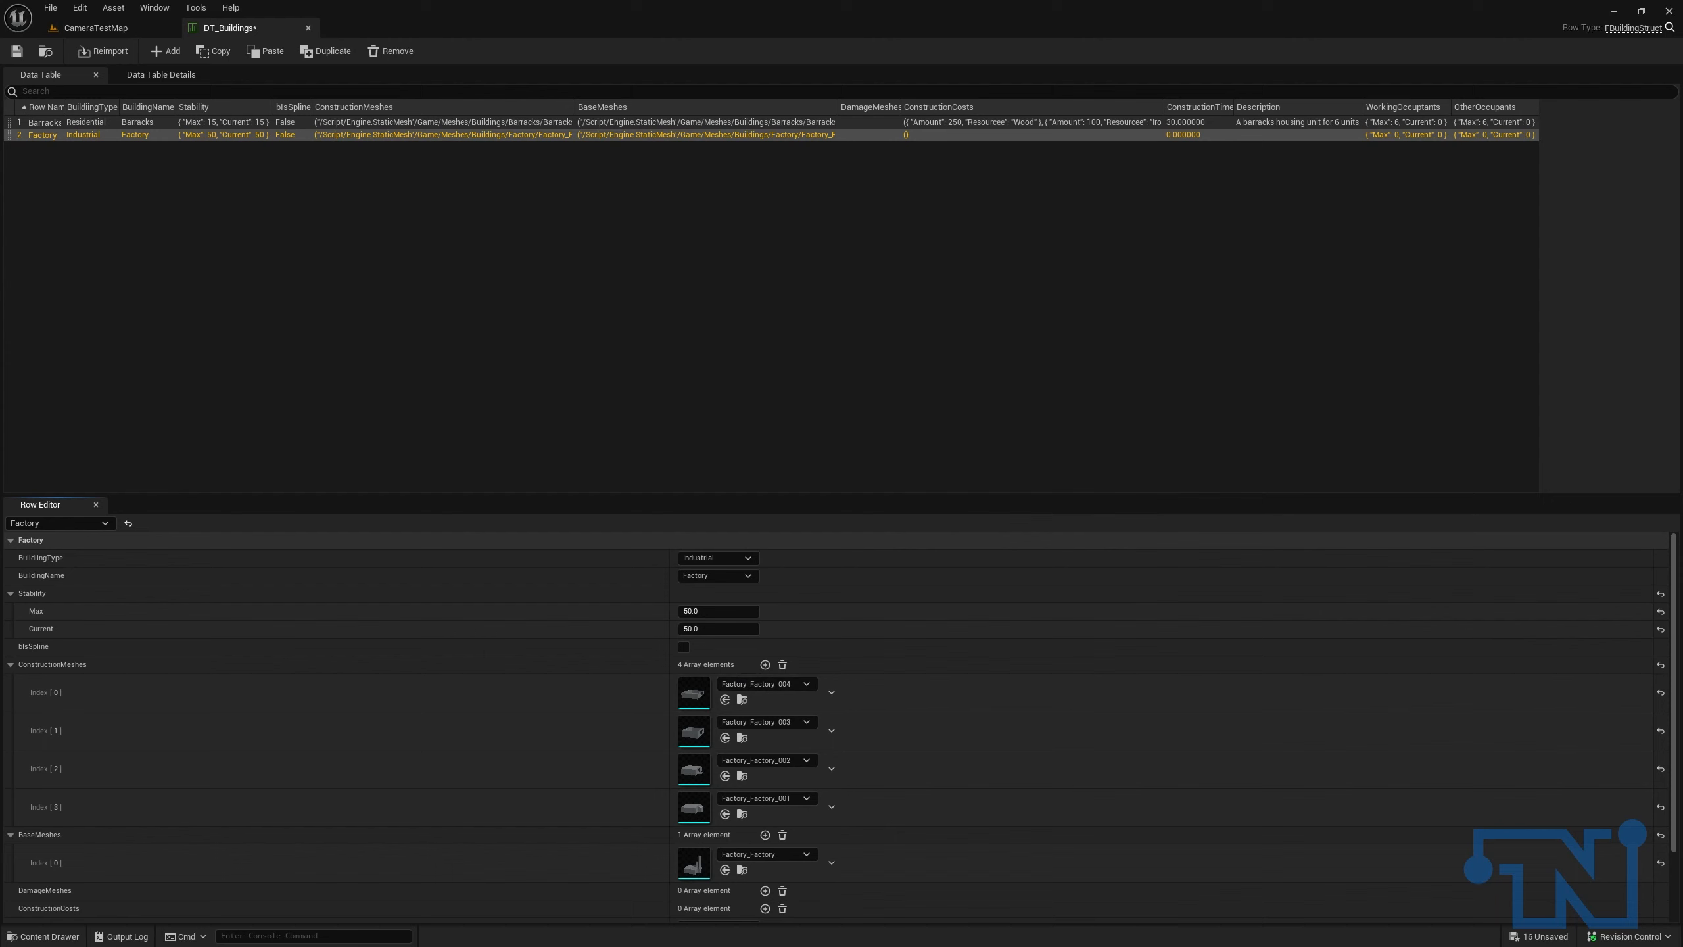
Step: Set the Factory row's ConstructionTime to 60 and enter the description "A Factory!", then deselect the row
{"action": "scroll", "coordinate": [639, 777], "scroll_direction": "down", "scroll_amount": 2}
{"action": "left_click", "coordinate": [727, 856]}
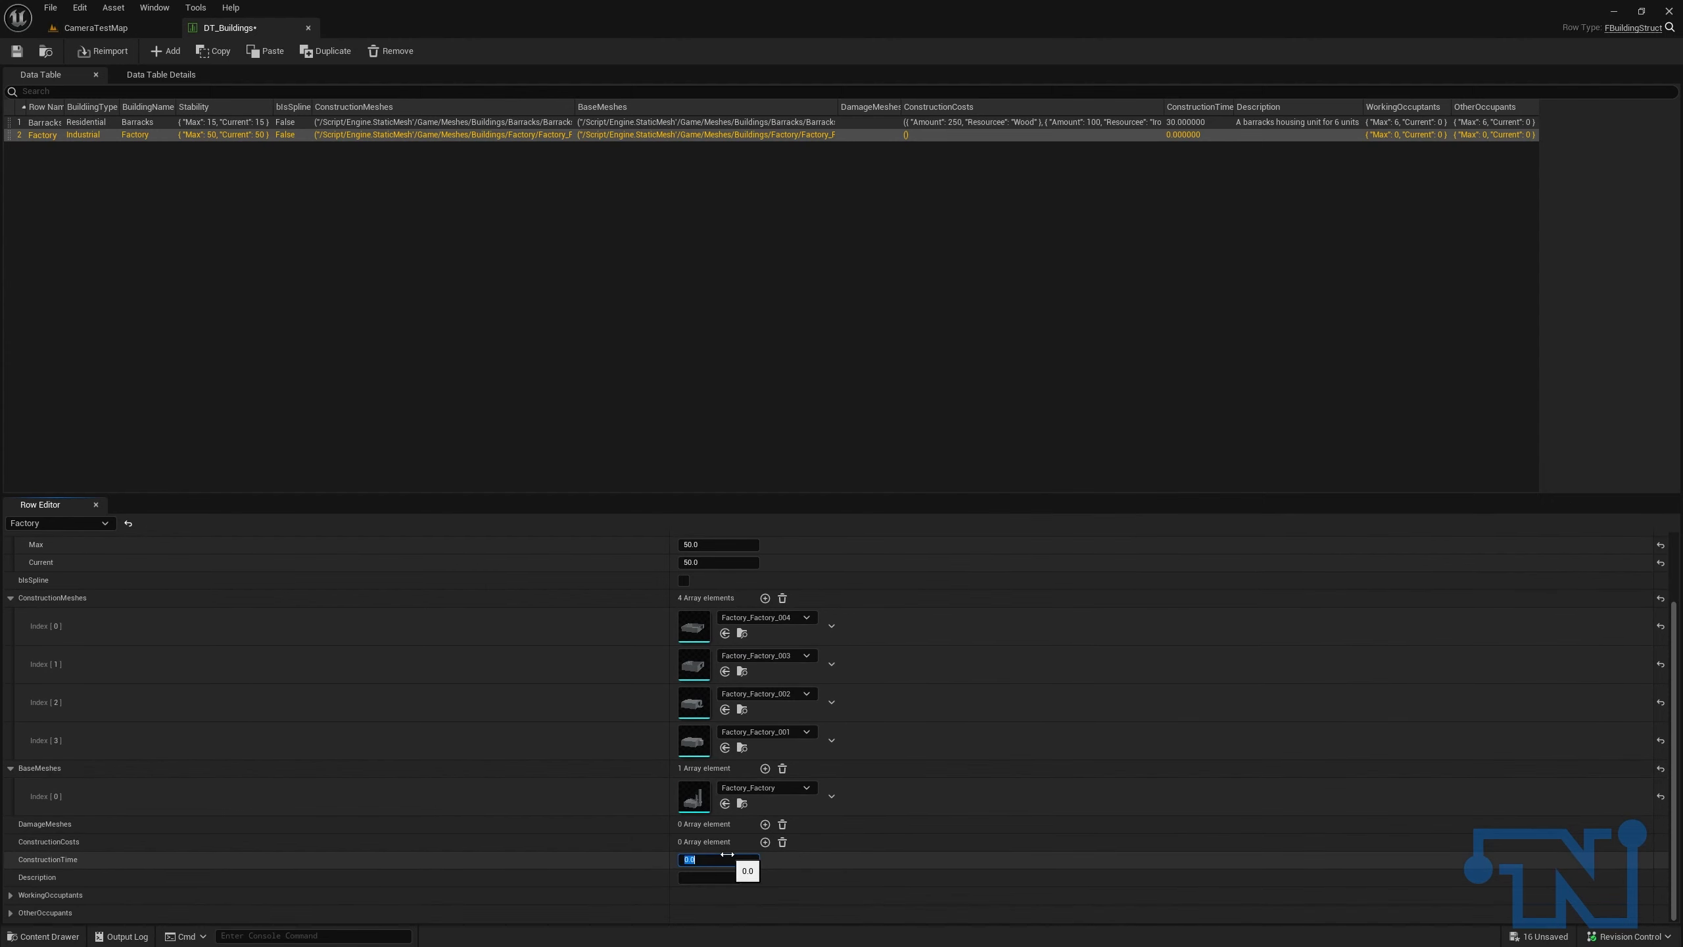
{"action": "key", "text": "Return"}
{"action": "key", "text": "Tab"}
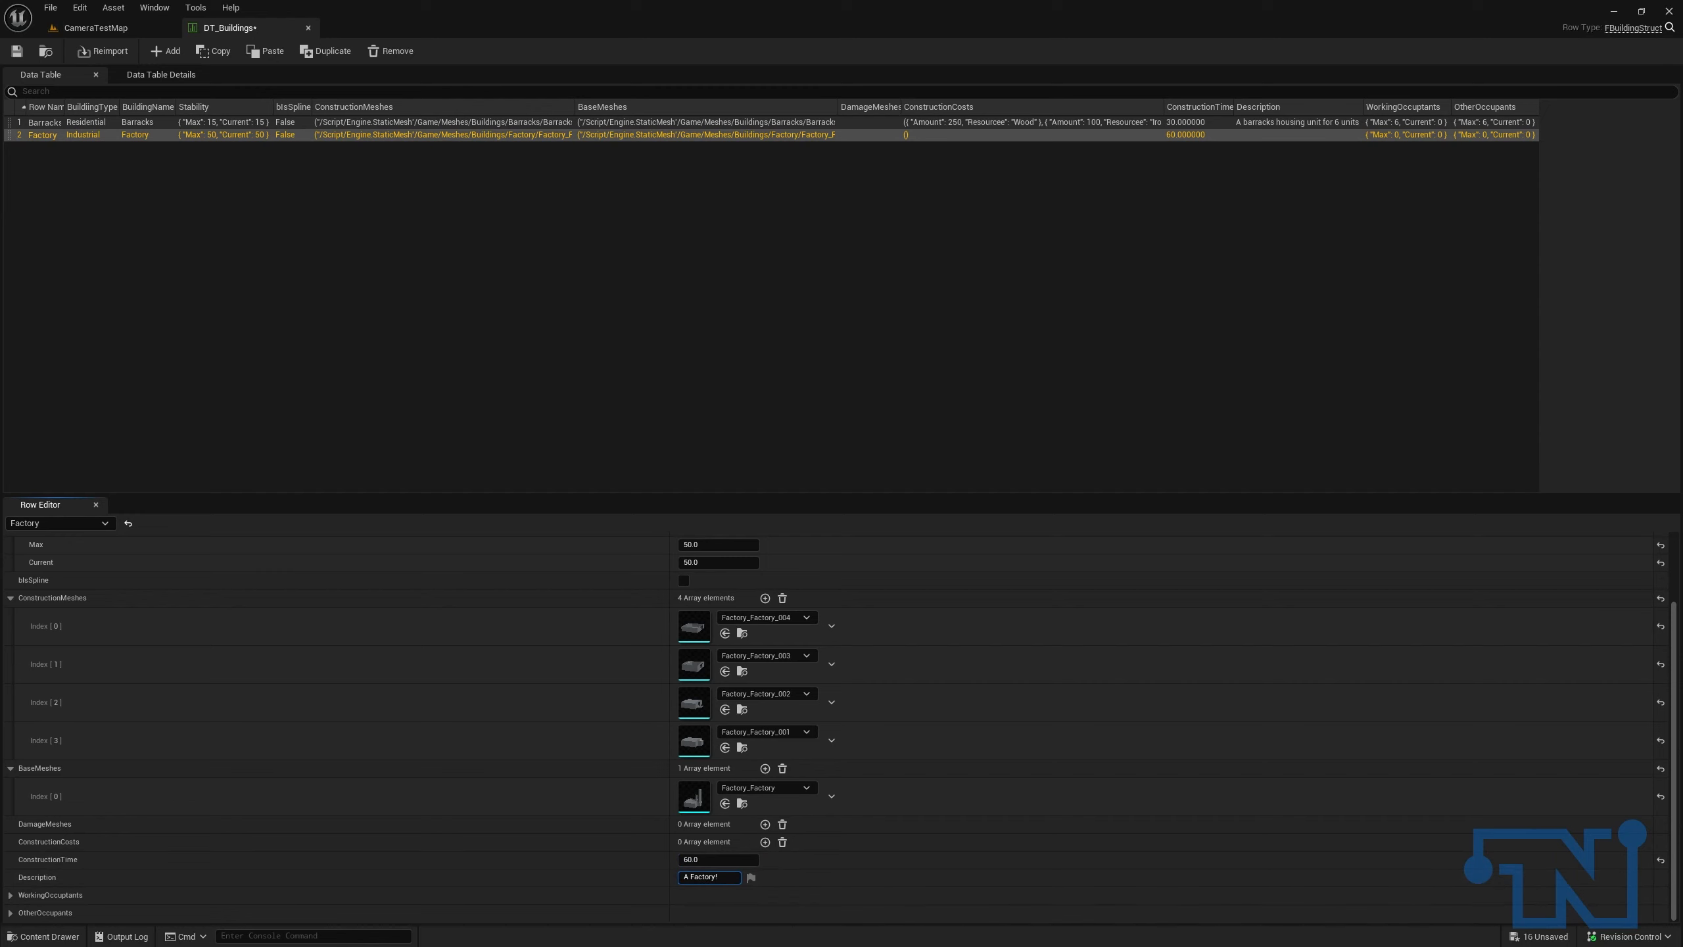
{"action": "left_click", "coordinate": [402, 320]}
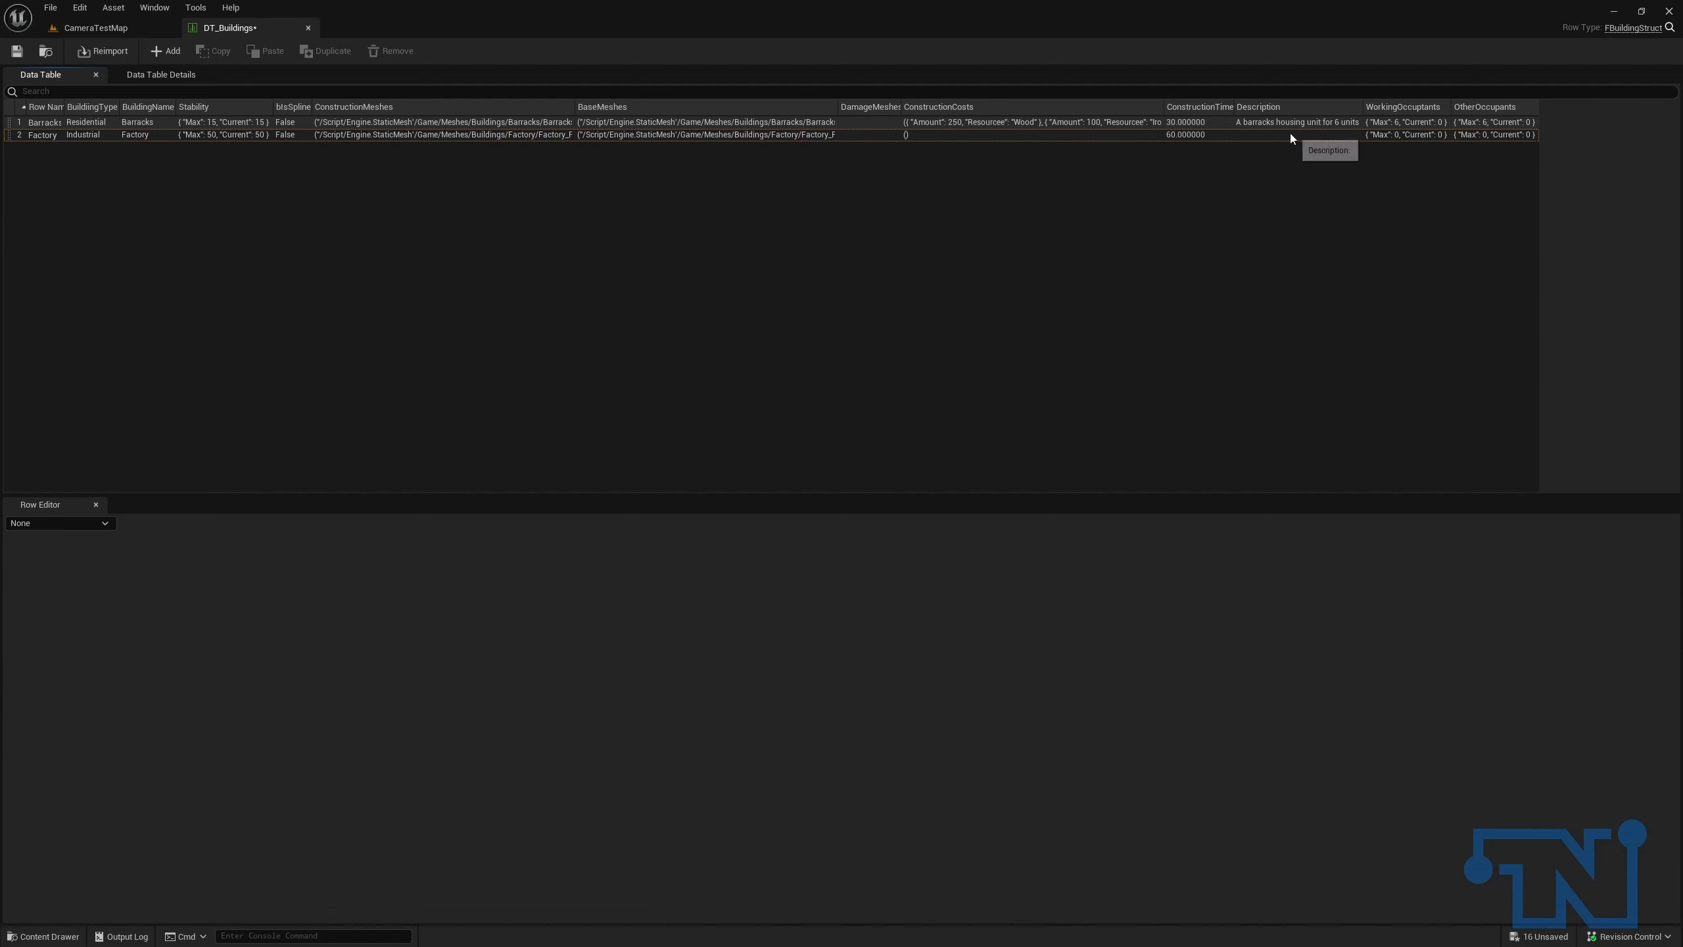
Step: Set the Factory row's description to "A factory!" and save the data table
{"action": "left_click", "coordinate": [1318, 136]}
{"action": "left_click", "coordinate": [726, 877]}
{"action": "type", "text": "A factory!"}
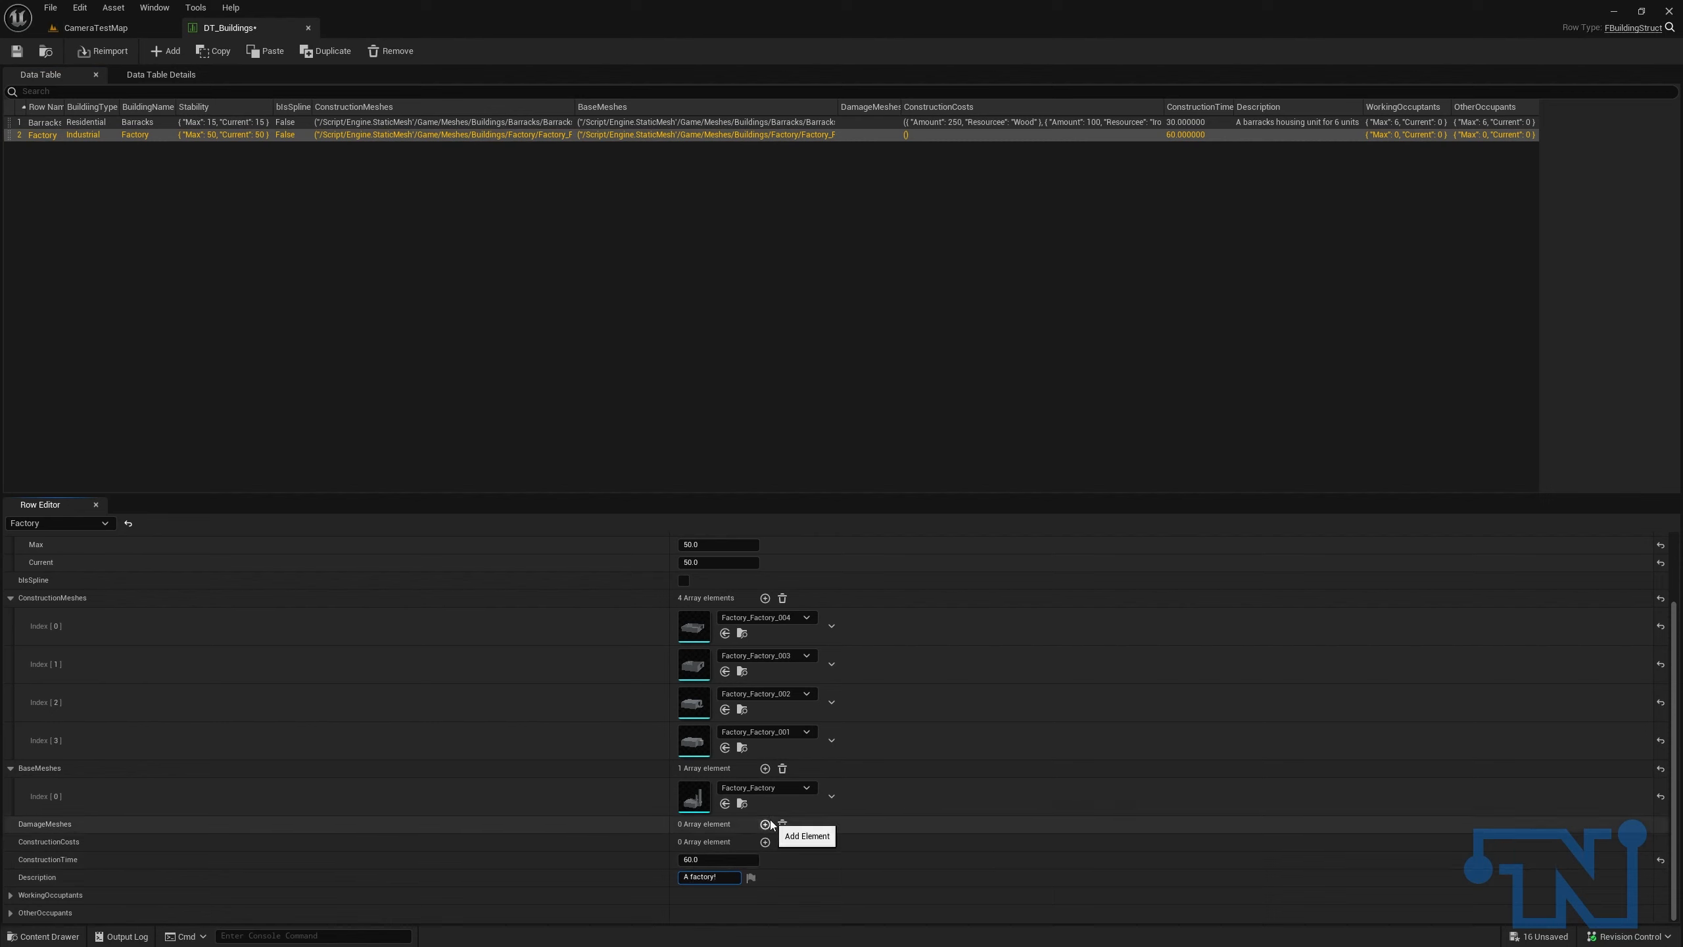
{"action": "key", "text": "Return"}
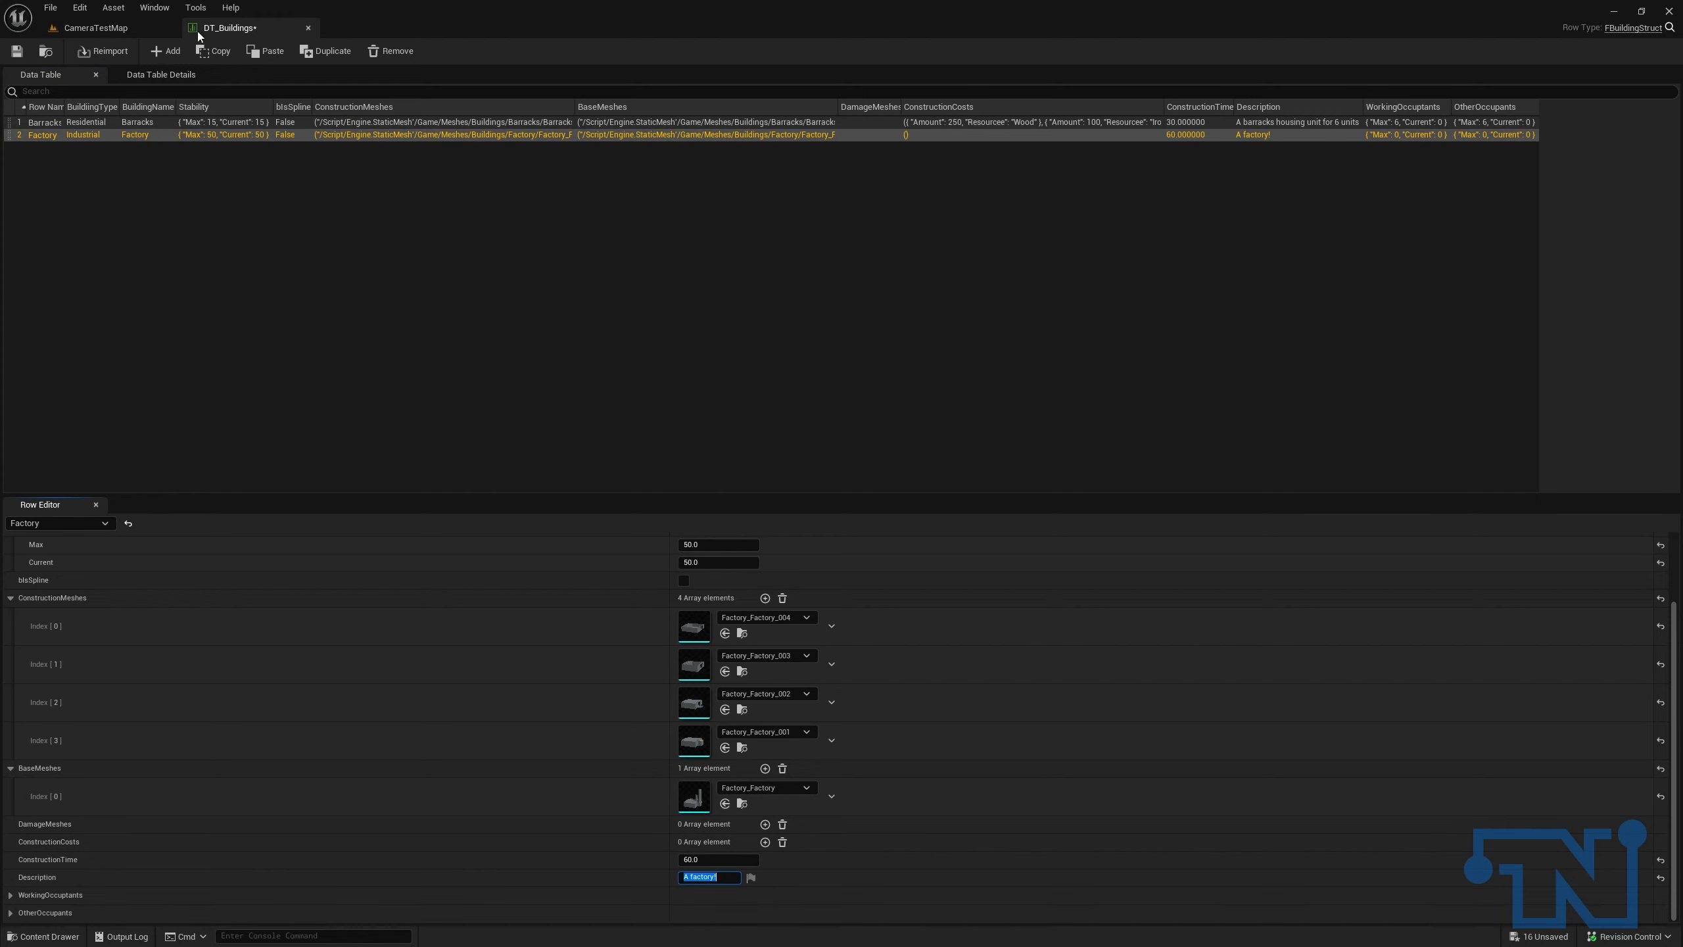
{"action": "left_click", "coordinate": [17, 52]}
Step: Add a new row to the DT_Buildings data table and name it Silo
{"action": "left_click", "coordinate": [161, 51]}
{"action": "double_click", "coordinate": [44, 147]}
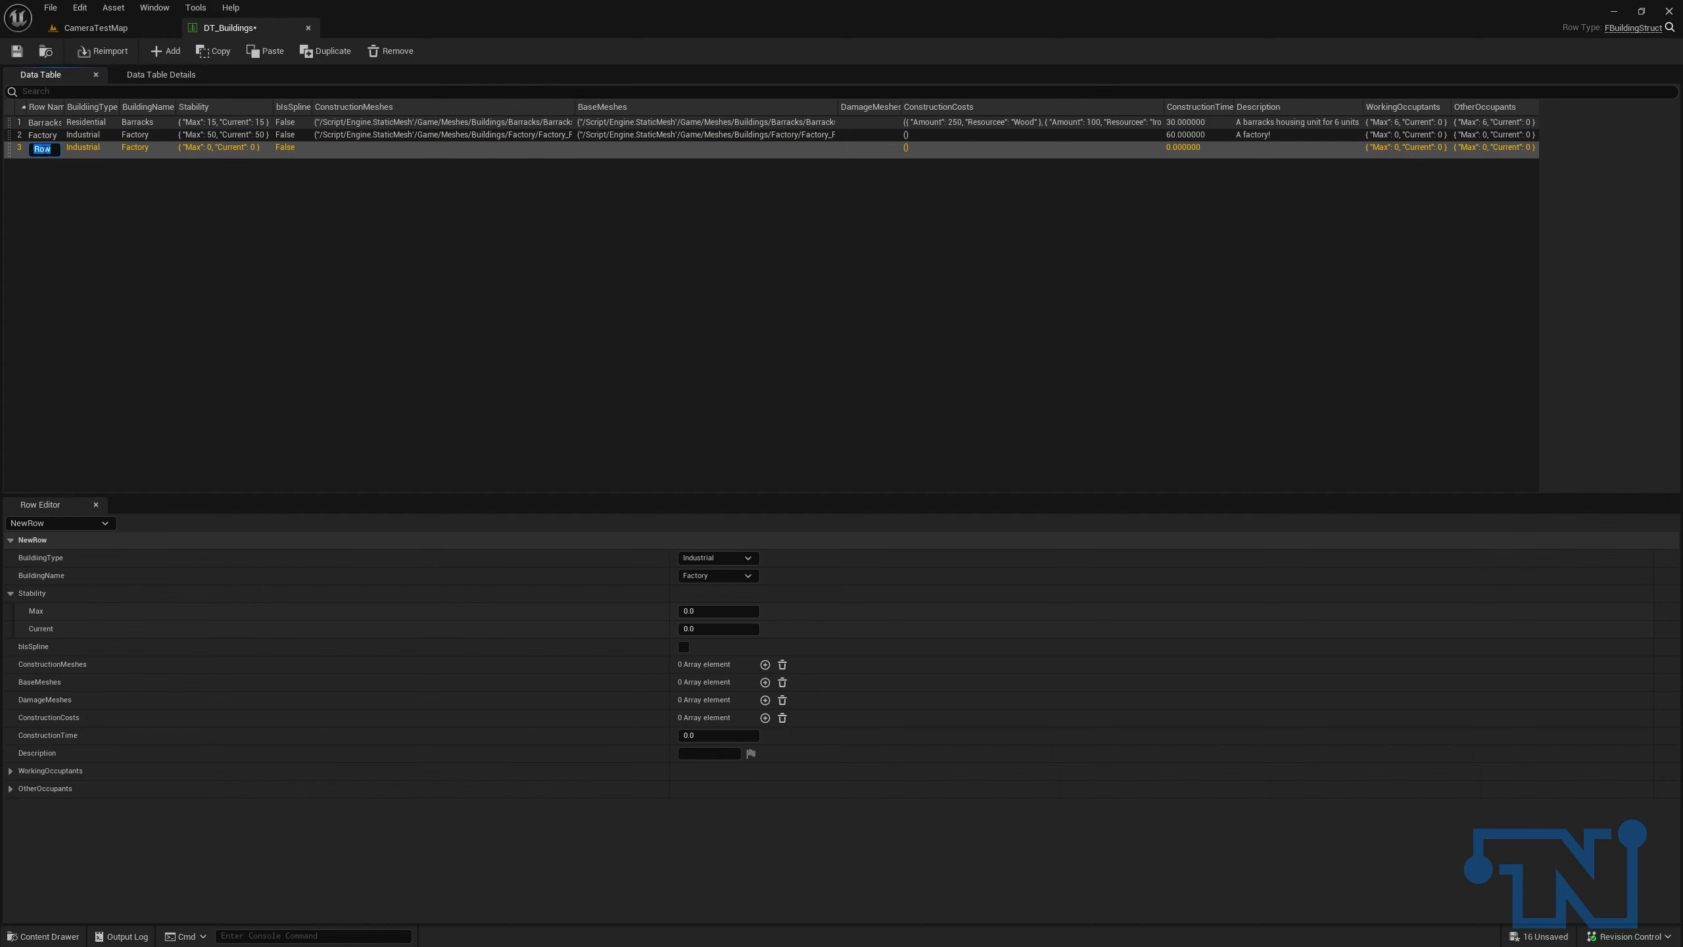
{"action": "key", "text": "BackSpace"}
{"action": "type", "text": "Silo"}
{"action": "key", "text": "Return"}
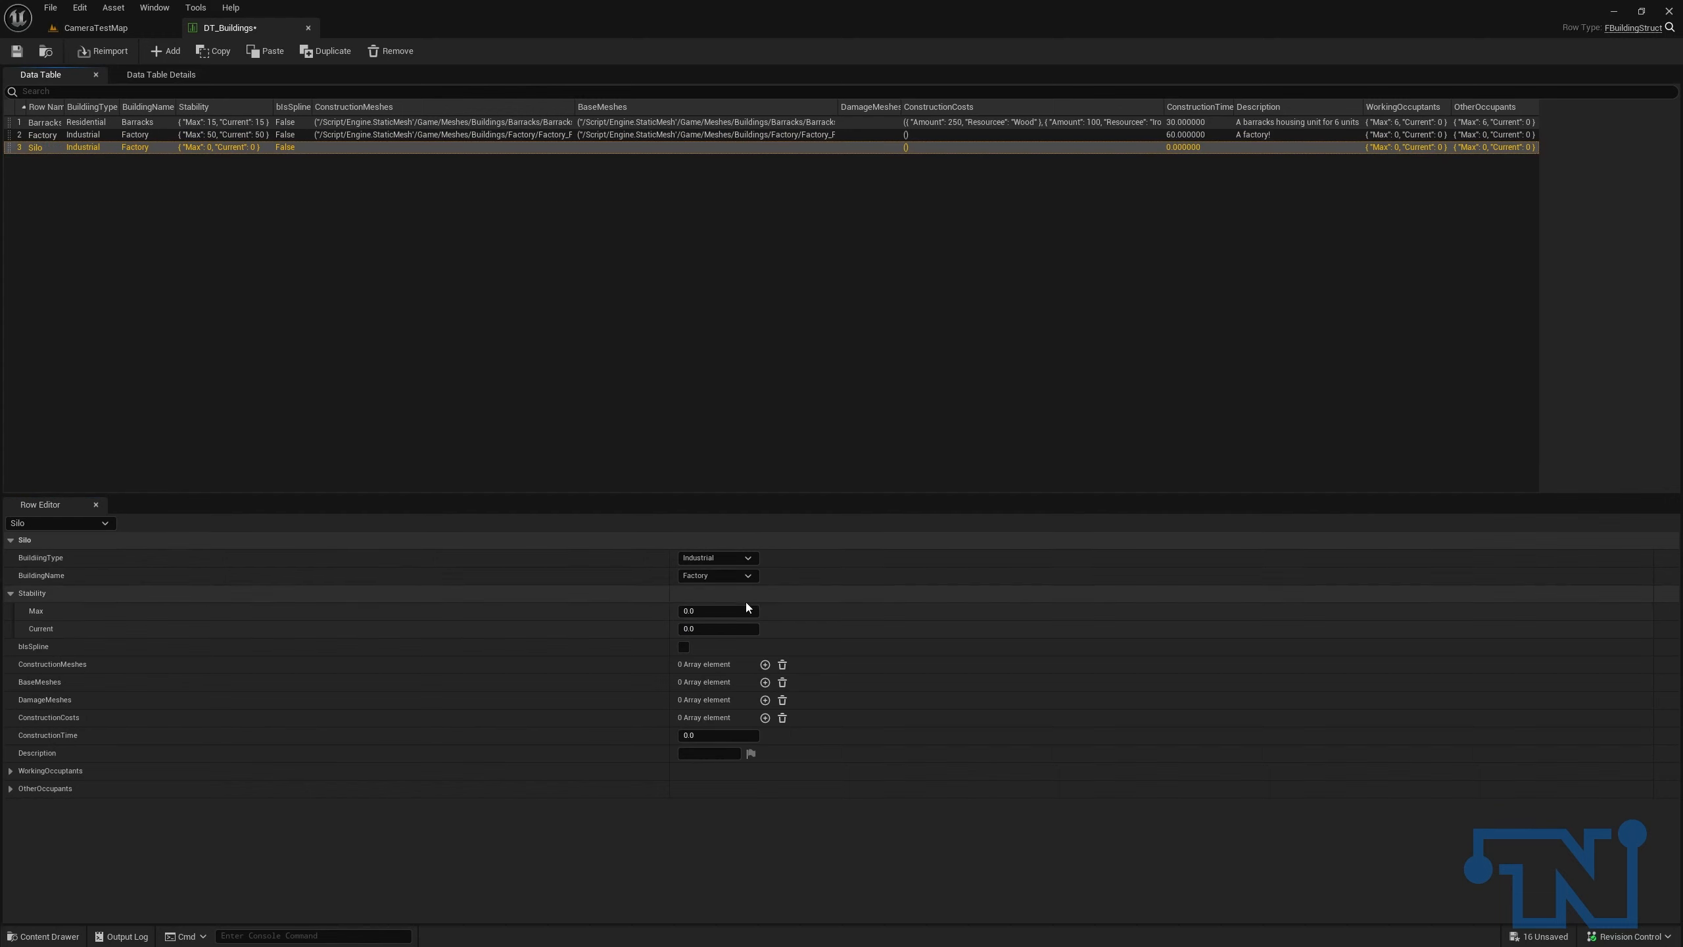
Step: Set the Silo row's BuildingType to ResourceManagement and its BuildingName to Silo
{"action": "left_click", "coordinate": [736, 560]}
{"action": "left_click", "coordinate": [733, 621]}
{"action": "left_click", "coordinate": [742, 574]}
{"action": "left_click", "coordinate": [716, 624]}
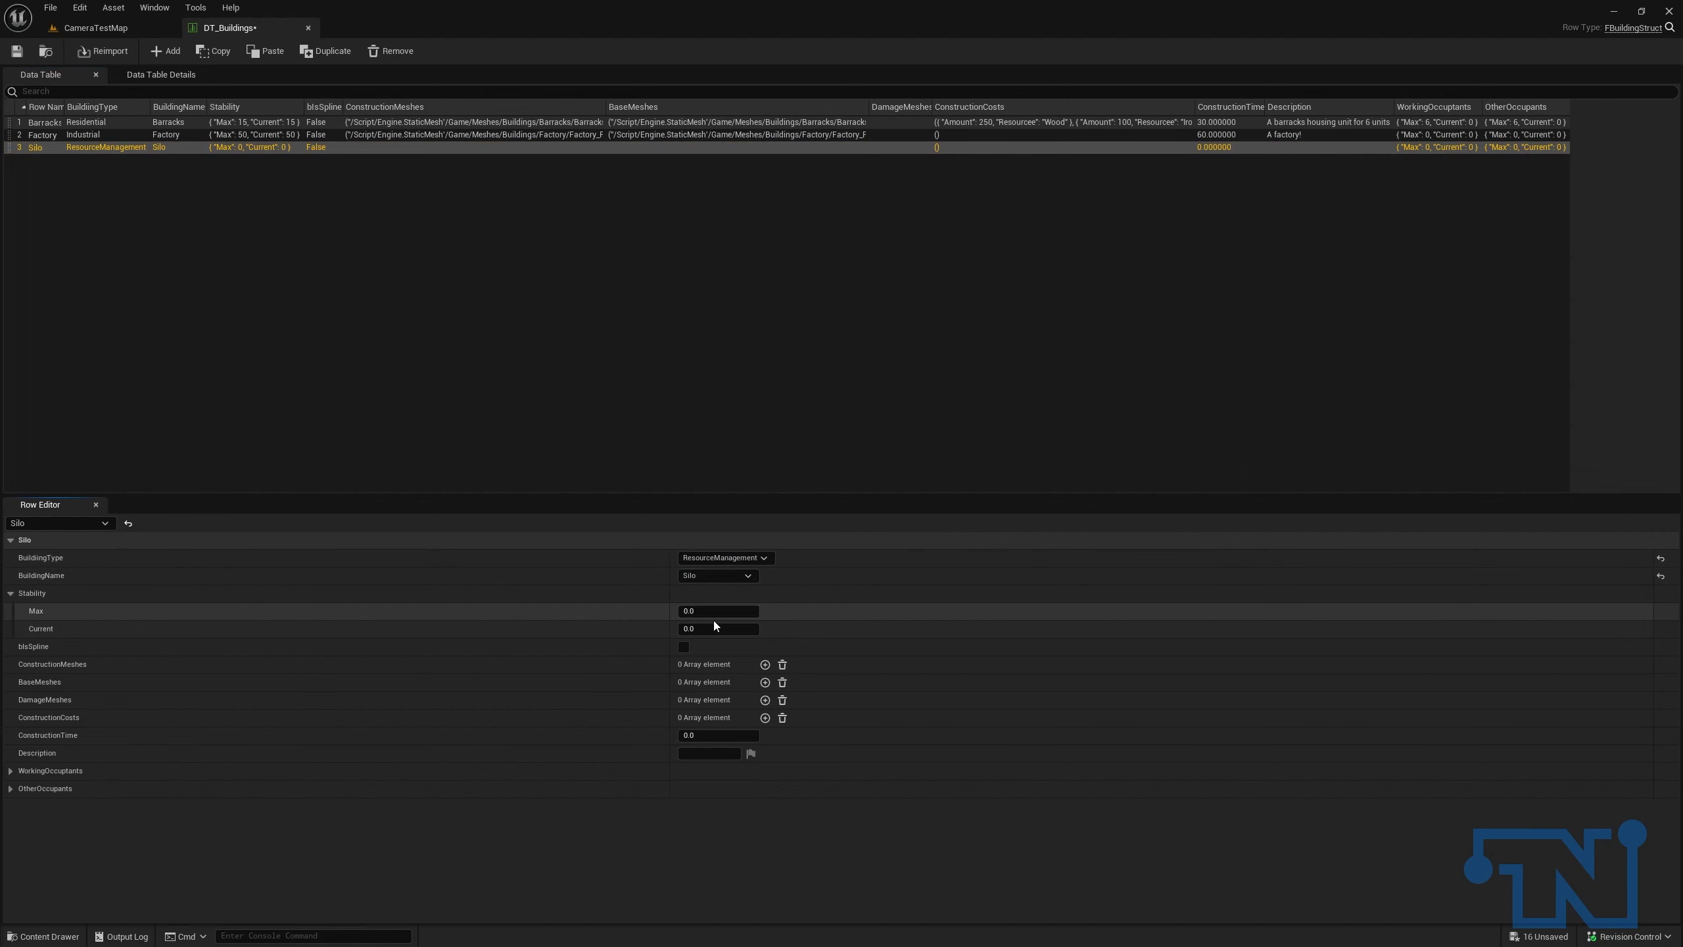
Step: Set the Silo row's Stability Max and Current values to 10
{"action": "left_click", "coordinate": [730, 610]}
{"action": "type", "text": "10"}
{"action": "key", "text": "Tab"}
{"action": "type", "text": "1"}
Step: Give the Silo row's ConstructionMeshes array four empty elements
{"action": "left_click", "coordinate": [766, 663]}
{"action": "left_click", "coordinate": [765, 664]}
{"action": "left_click", "coordinate": [765, 664]}
{"action": "left_click", "coordinate": [765, 664]}
{"action": "left_click", "coordinate": [765, 664]}
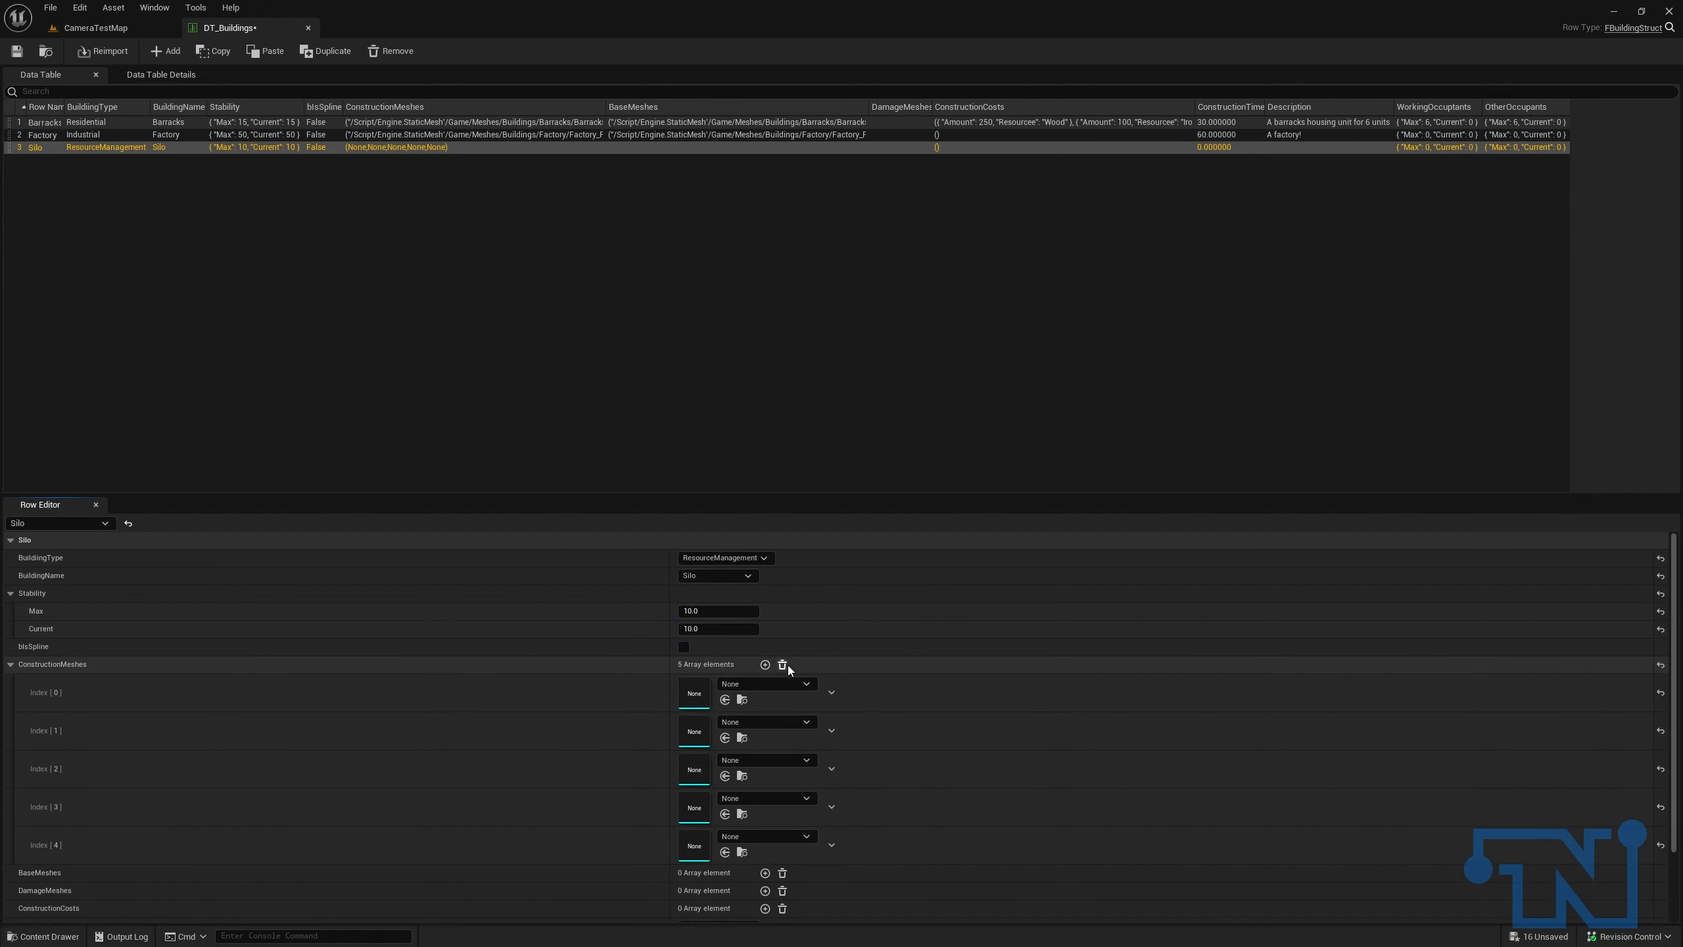
{"action": "left_click", "coordinate": [782, 664]}
{"action": "left_click", "coordinate": [765, 664]}
{"action": "left_click", "coordinate": [765, 664]}
{"action": "left_click", "coordinate": [765, 664]}
{"action": "left_click", "coordinate": [766, 664]}
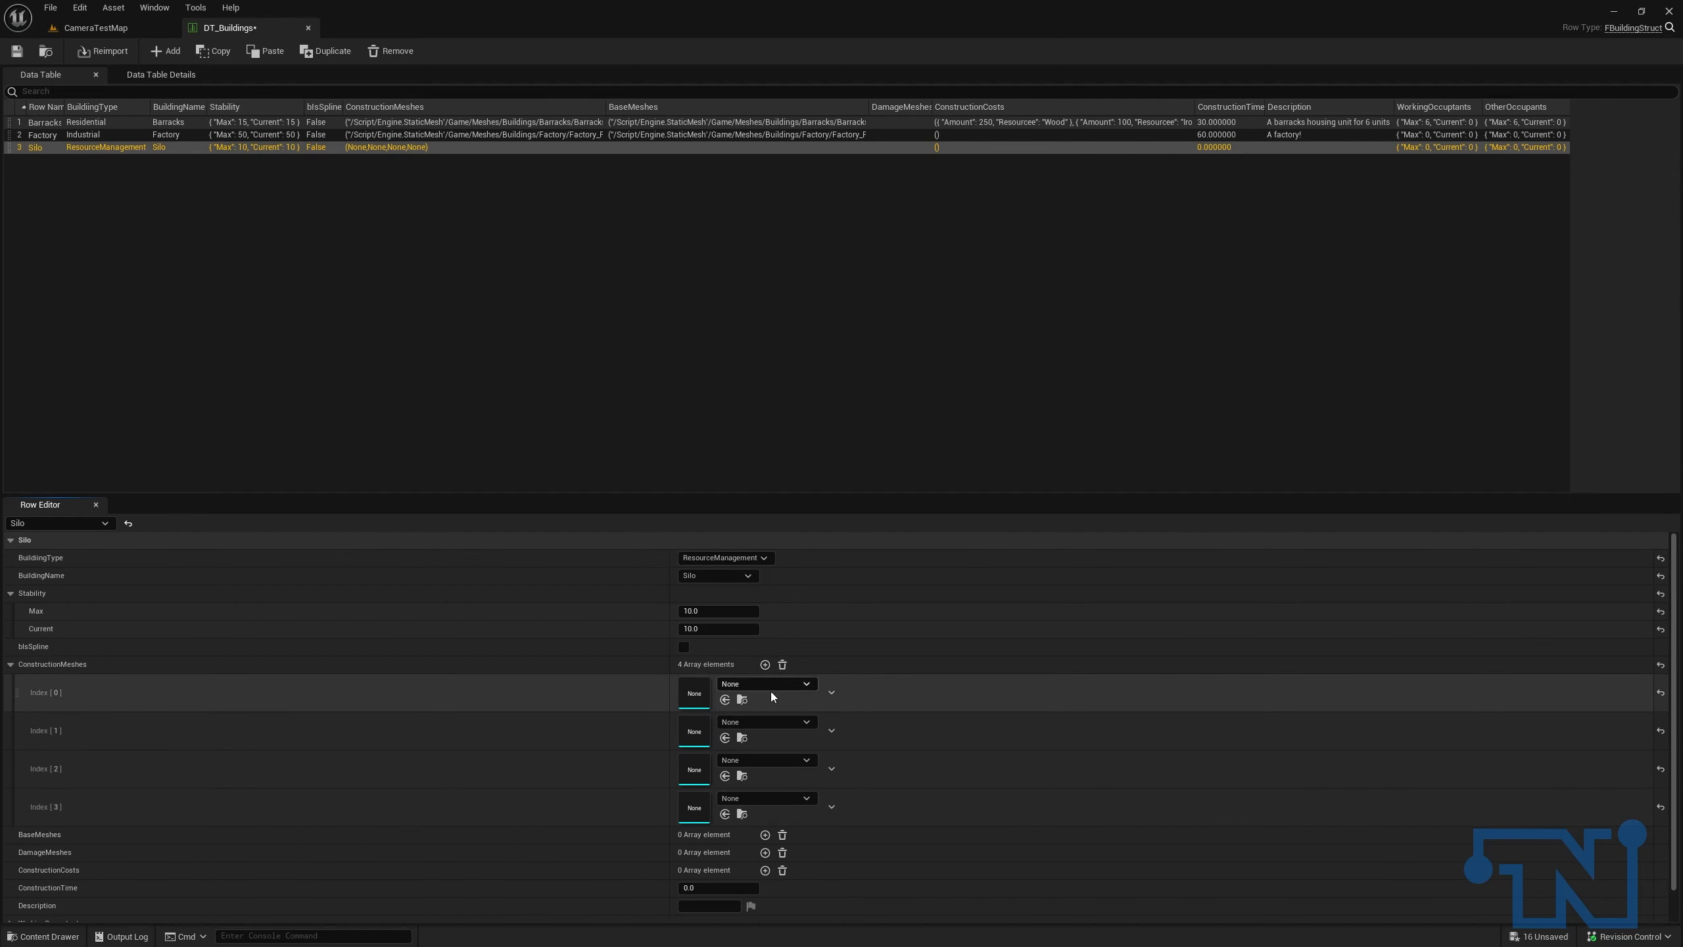
Step: Select the Silo_Silo_004 mesh in Meshes/Buildings/Silo and assign it to ConstructionMeshes index 0 of the Silo row in DT_Buildings
{"action": "left_click", "coordinate": [129, 27]}
{"action": "left_click", "coordinate": [360, 654]}
{"action": "double_click", "coordinate": [580, 756]}
{"action": "left_click", "coordinate": [725, 733]}
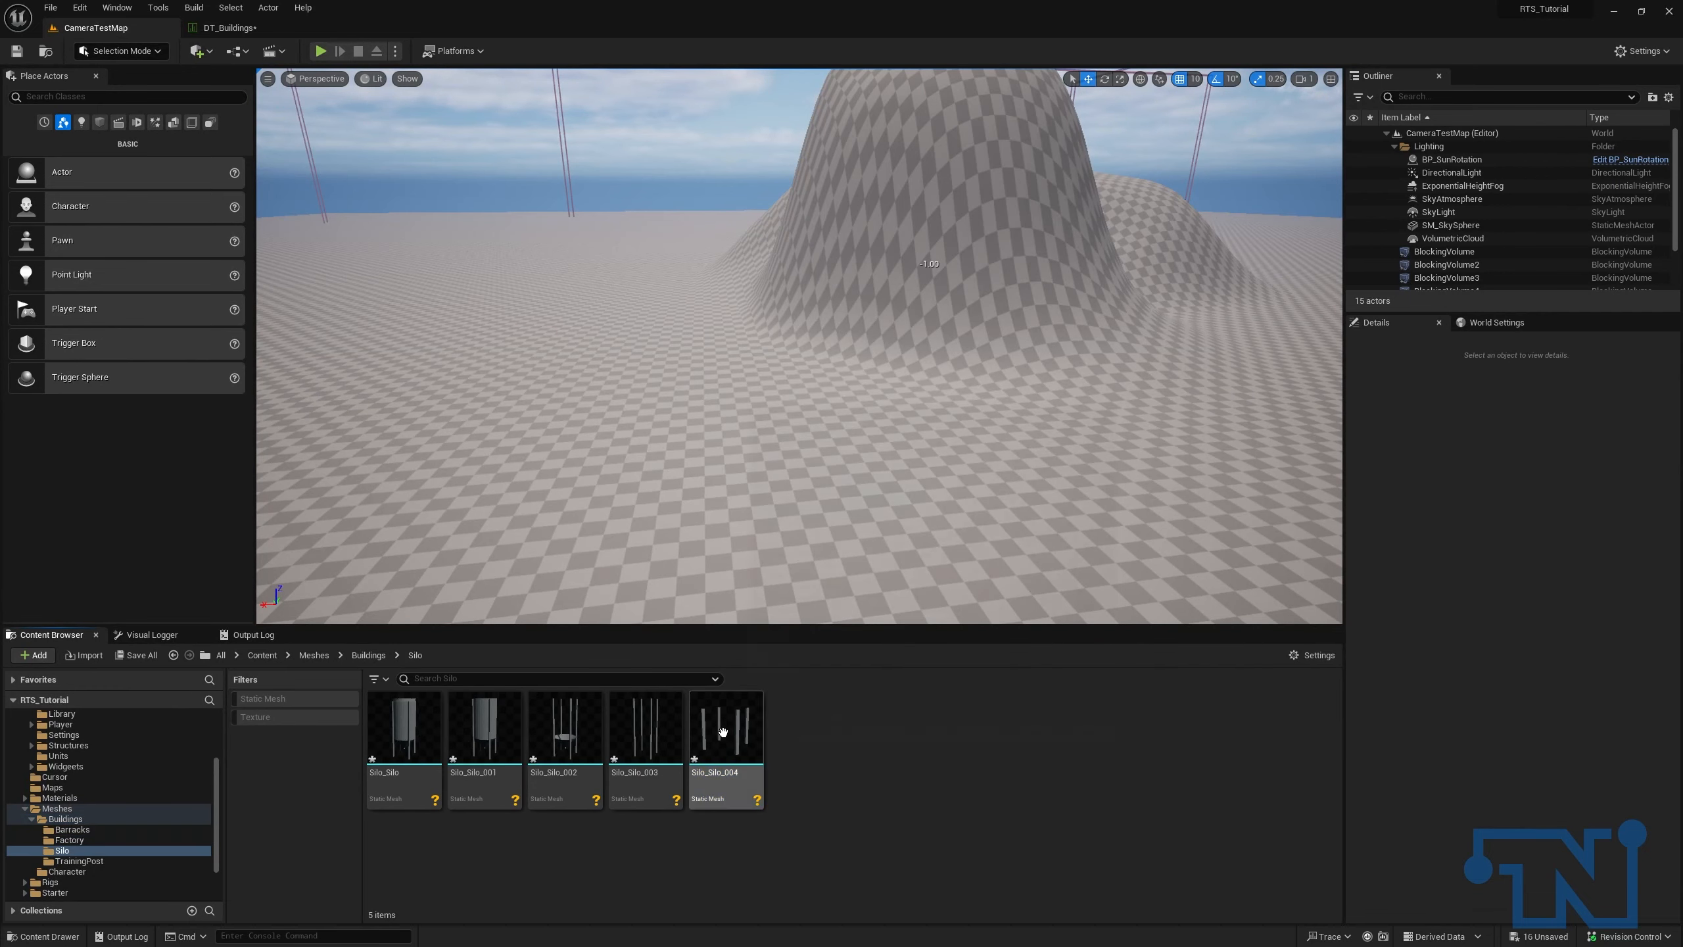
{"action": "left_click", "coordinate": [230, 27]}
{"action": "left_click", "coordinate": [726, 700]}
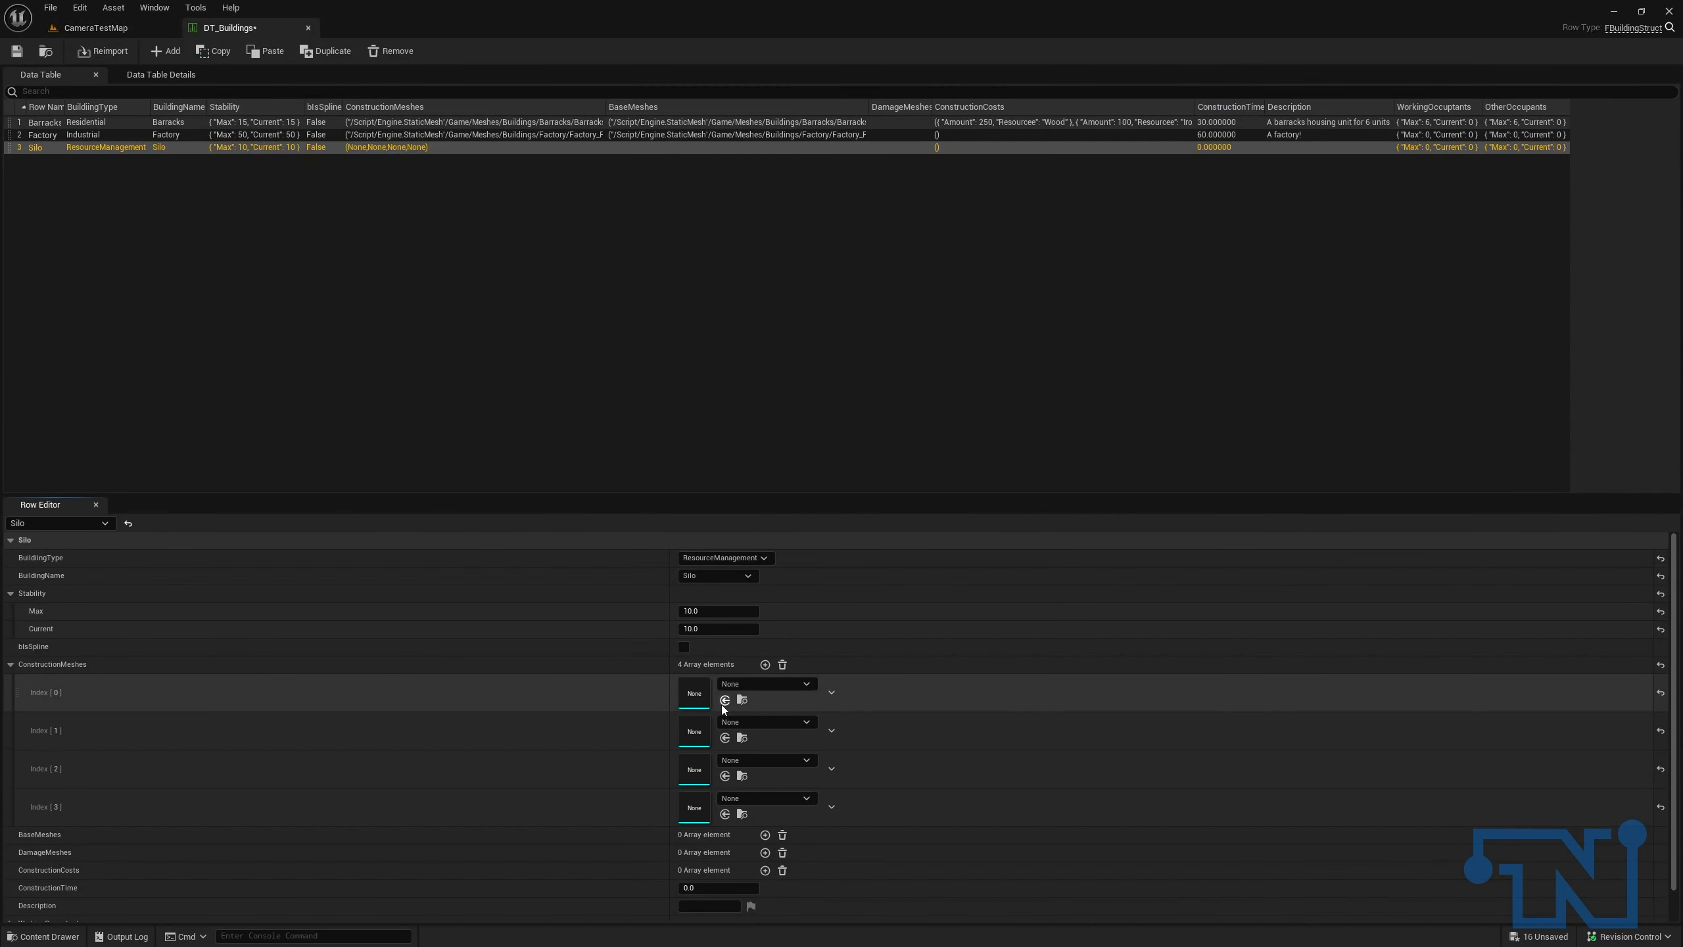
Step: Assign Silo_Silo_003, Silo_Silo_002 and Silo_Silo_001 to the Silo row's ConstructionMeshes indexes 1, 2 and 3 respectively
{"action": "left_click", "coordinate": [755, 723]}
{"action": "left_click", "coordinate": [821, 612]}
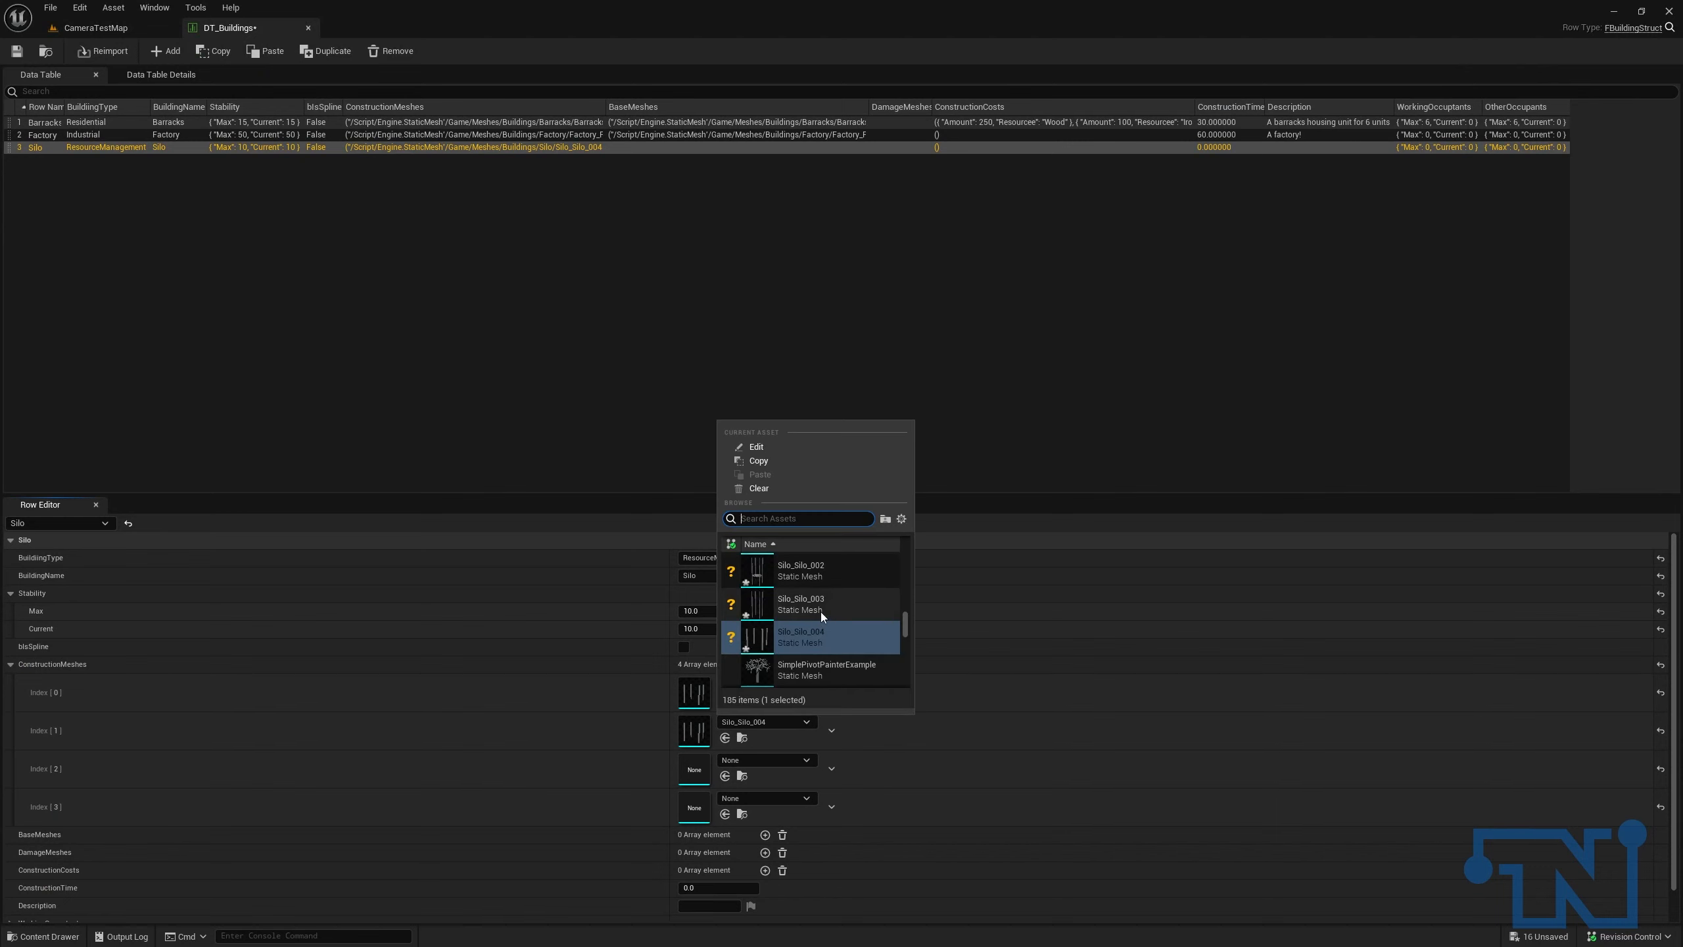
{"action": "left_click", "coordinate": [786, 756]}
{"action": "left_click", "coordinate": [805, 650]}
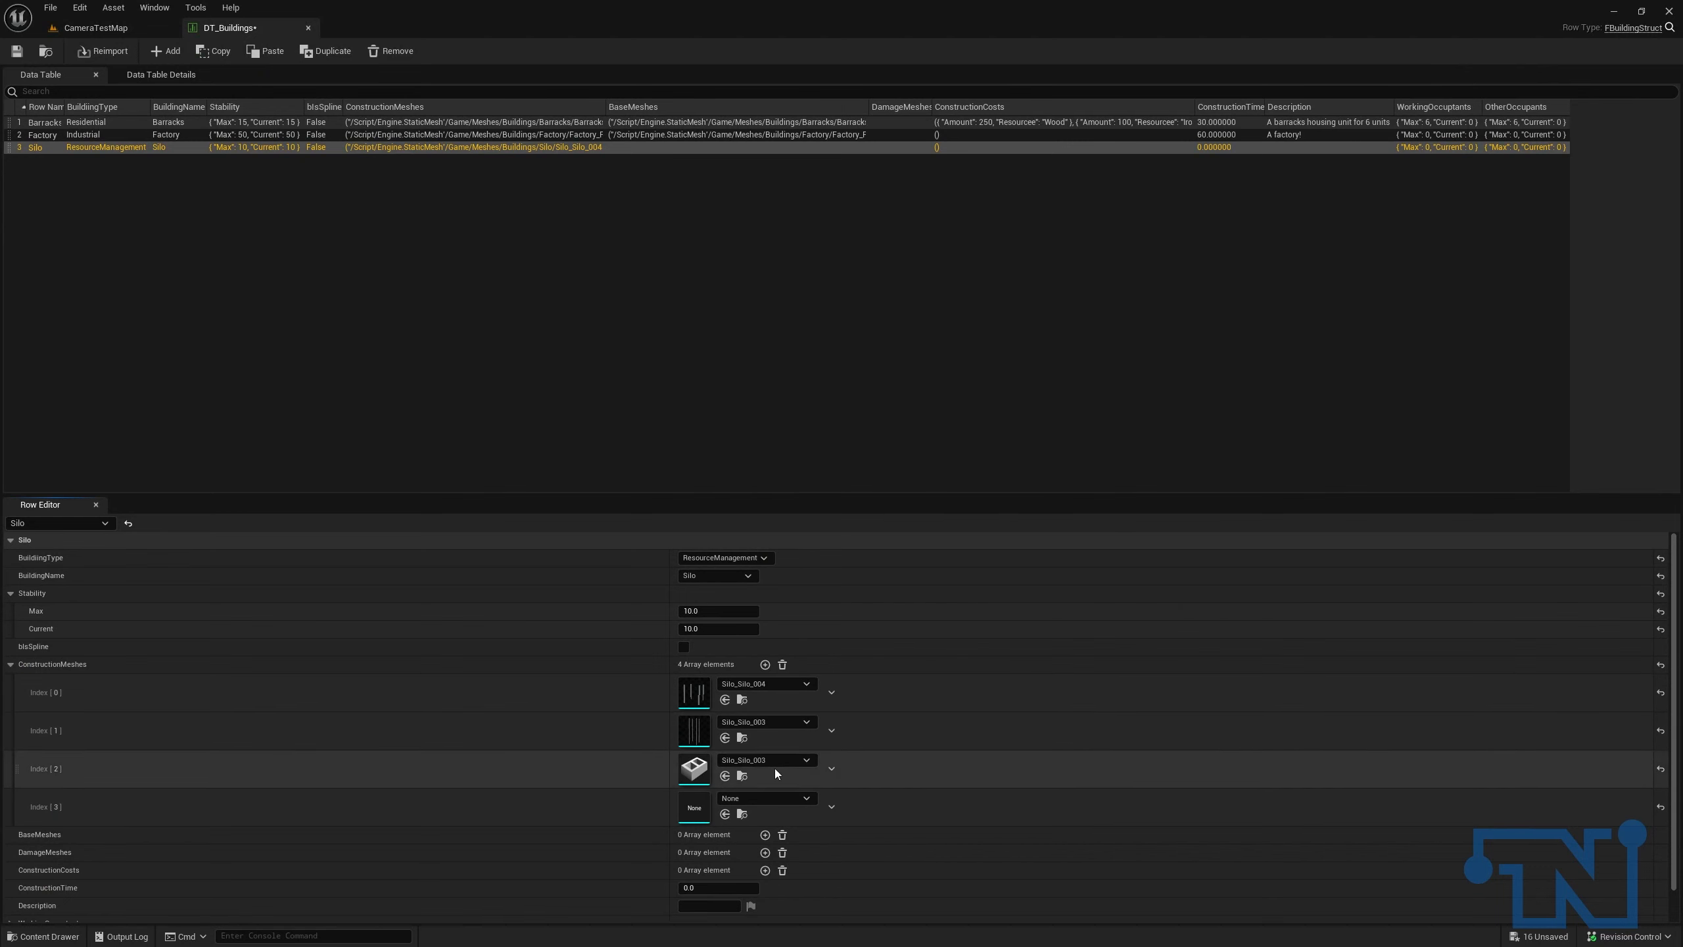
{"action": "left_click", "coordinate": [781, 760]}
{"action": "left_click", "coordinate": [814, 639]}
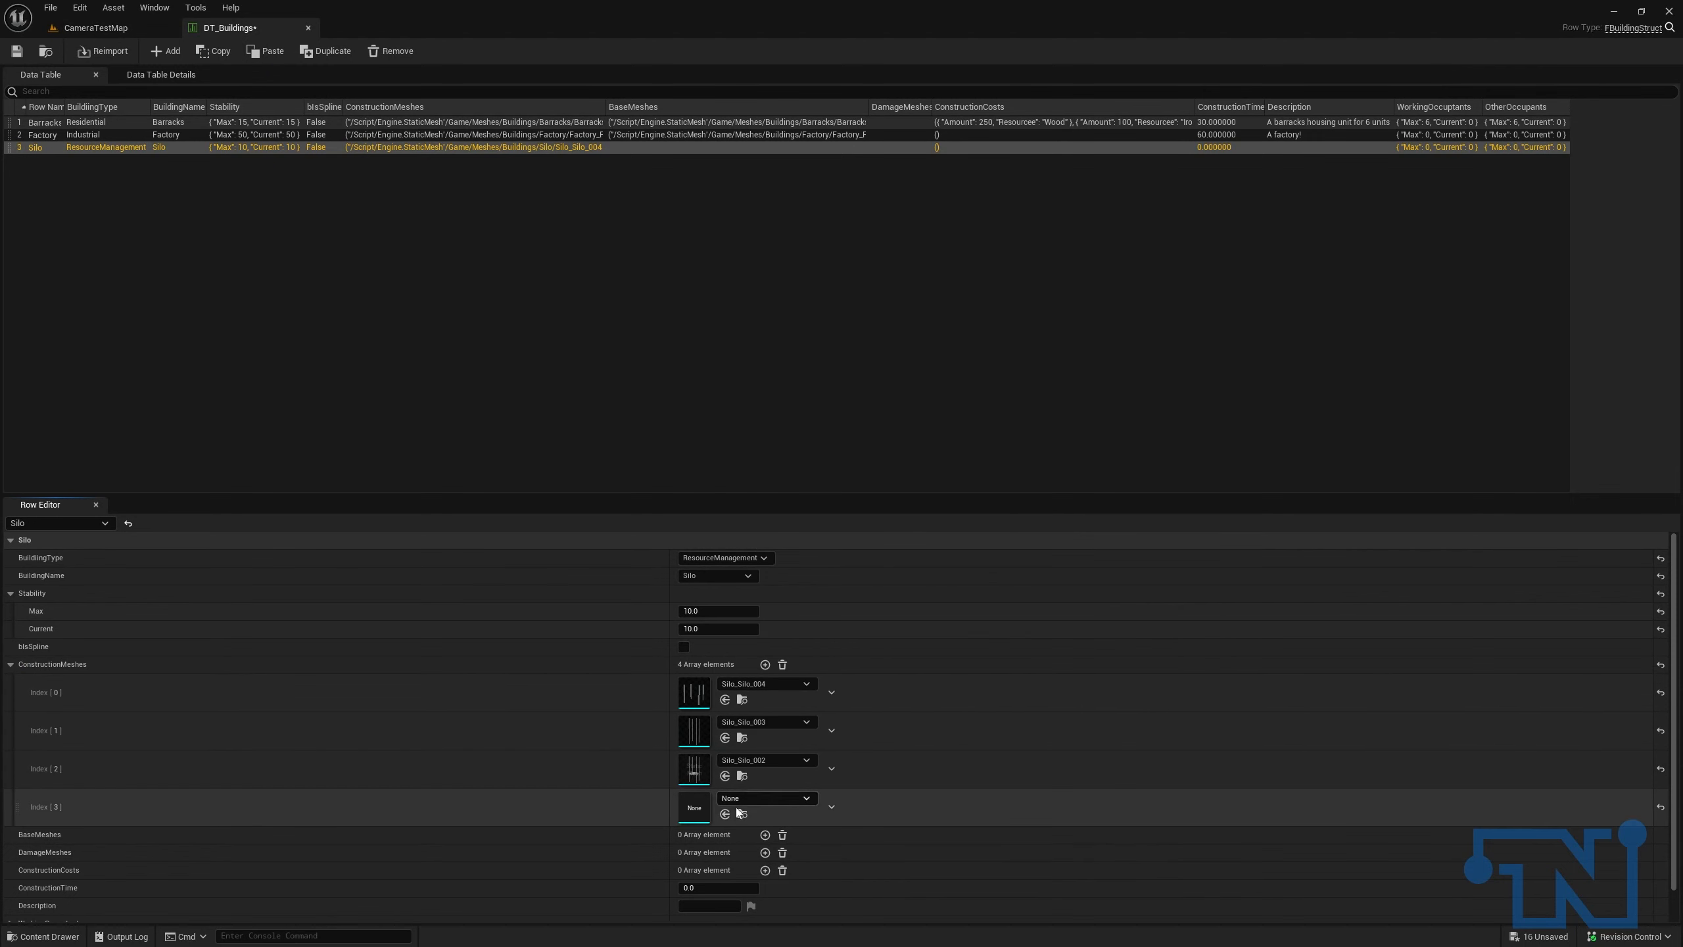
{"action": "left_click", "coordinate": [726, 813]}
{"action": "left_click", "coordinate": [766, 798]}
{"action": "scroll", "coordinate": [815, 668], "scroll_direction": "up", "scroll_amount": 2}
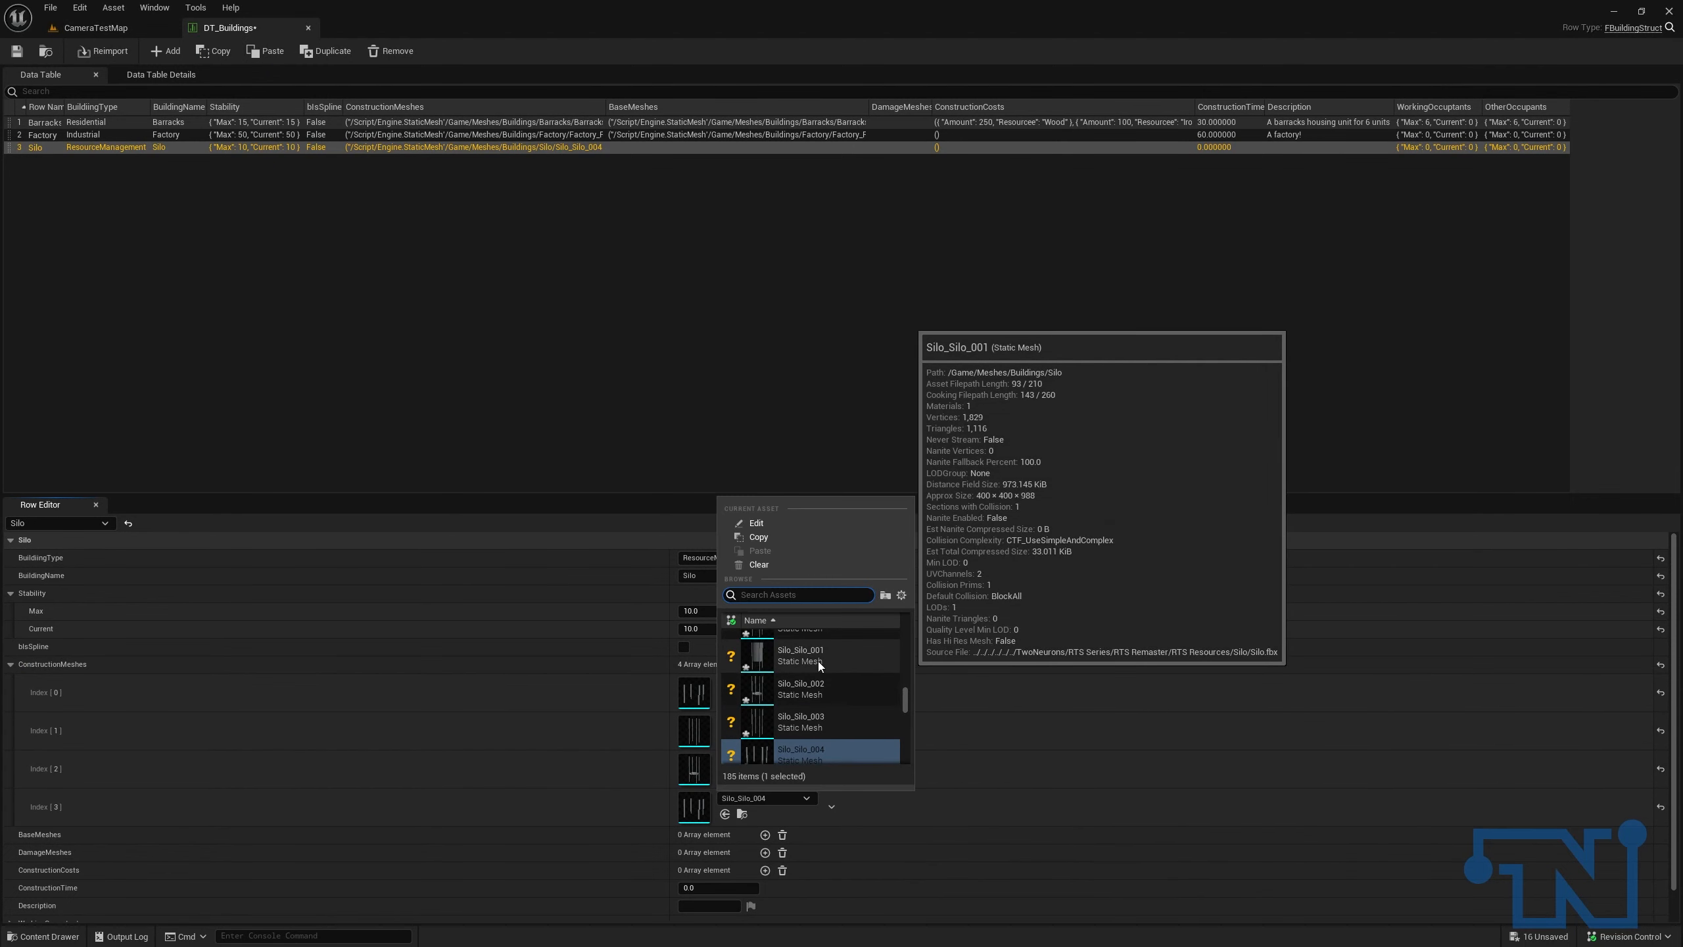
{"action": "left_click", "coordinate": [818, 660]}
Step: Add one element to the Silo row's BaseMeshes array and assign the Silo_Silo mesh to it
{"action": "left_click", "coordinate": [766, 835]}
{"action": "scroll", "coordinate": [757, 834], "scroll_direction": "down", "scroll_amount": 1}
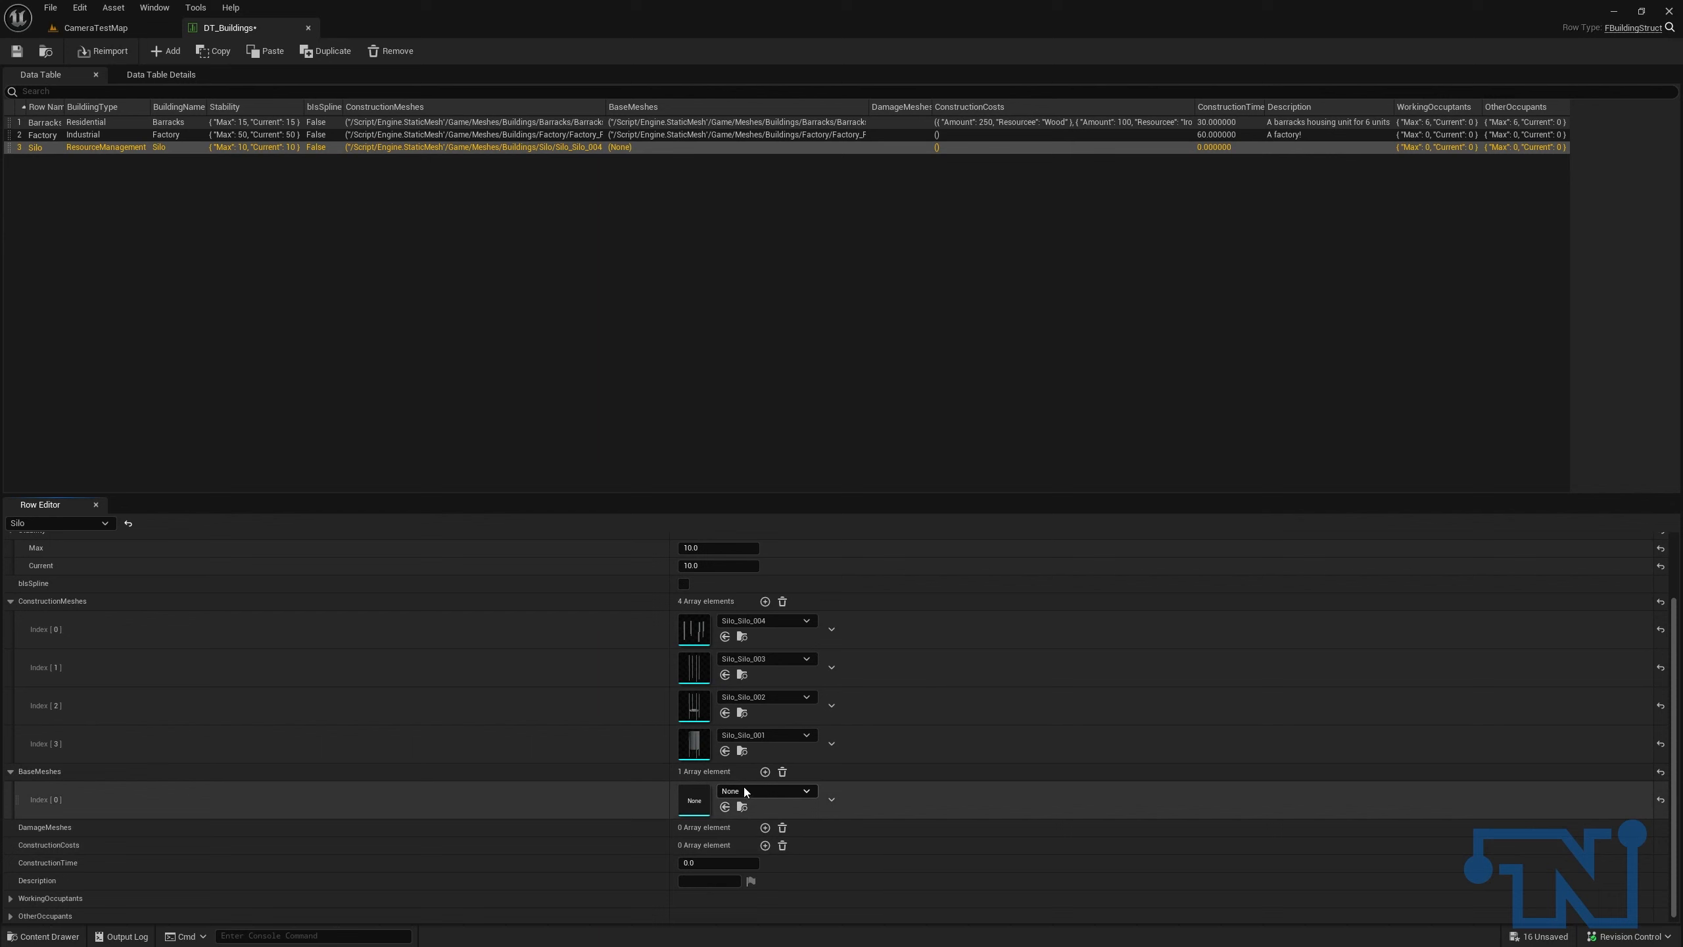
{"action": "left_click", "coordinate": [755, 789]}
{"action": "left_click", "coordinate": [725, 806]}
{"action": "left_click", "coordinate": [757, 792]}
{"action": "scroll", "coordinate": [822, 703], "scroll_direction": "up", "scroll_amount": 2}
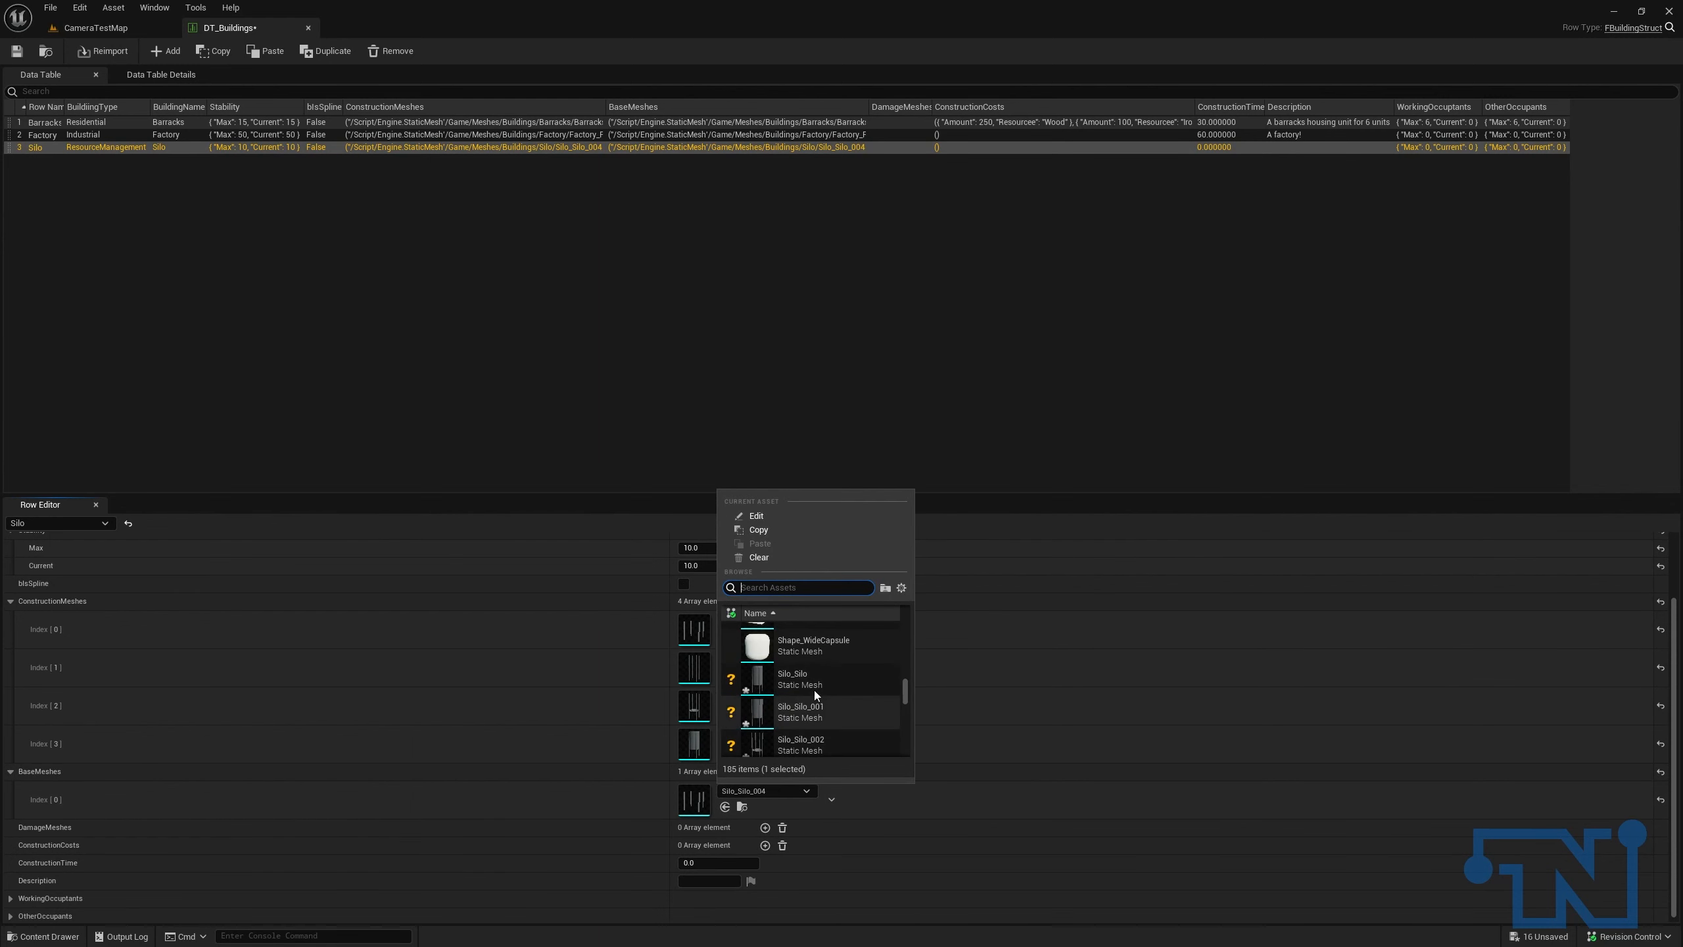
{"action": "left_click", "coordinate": [823, 682]}
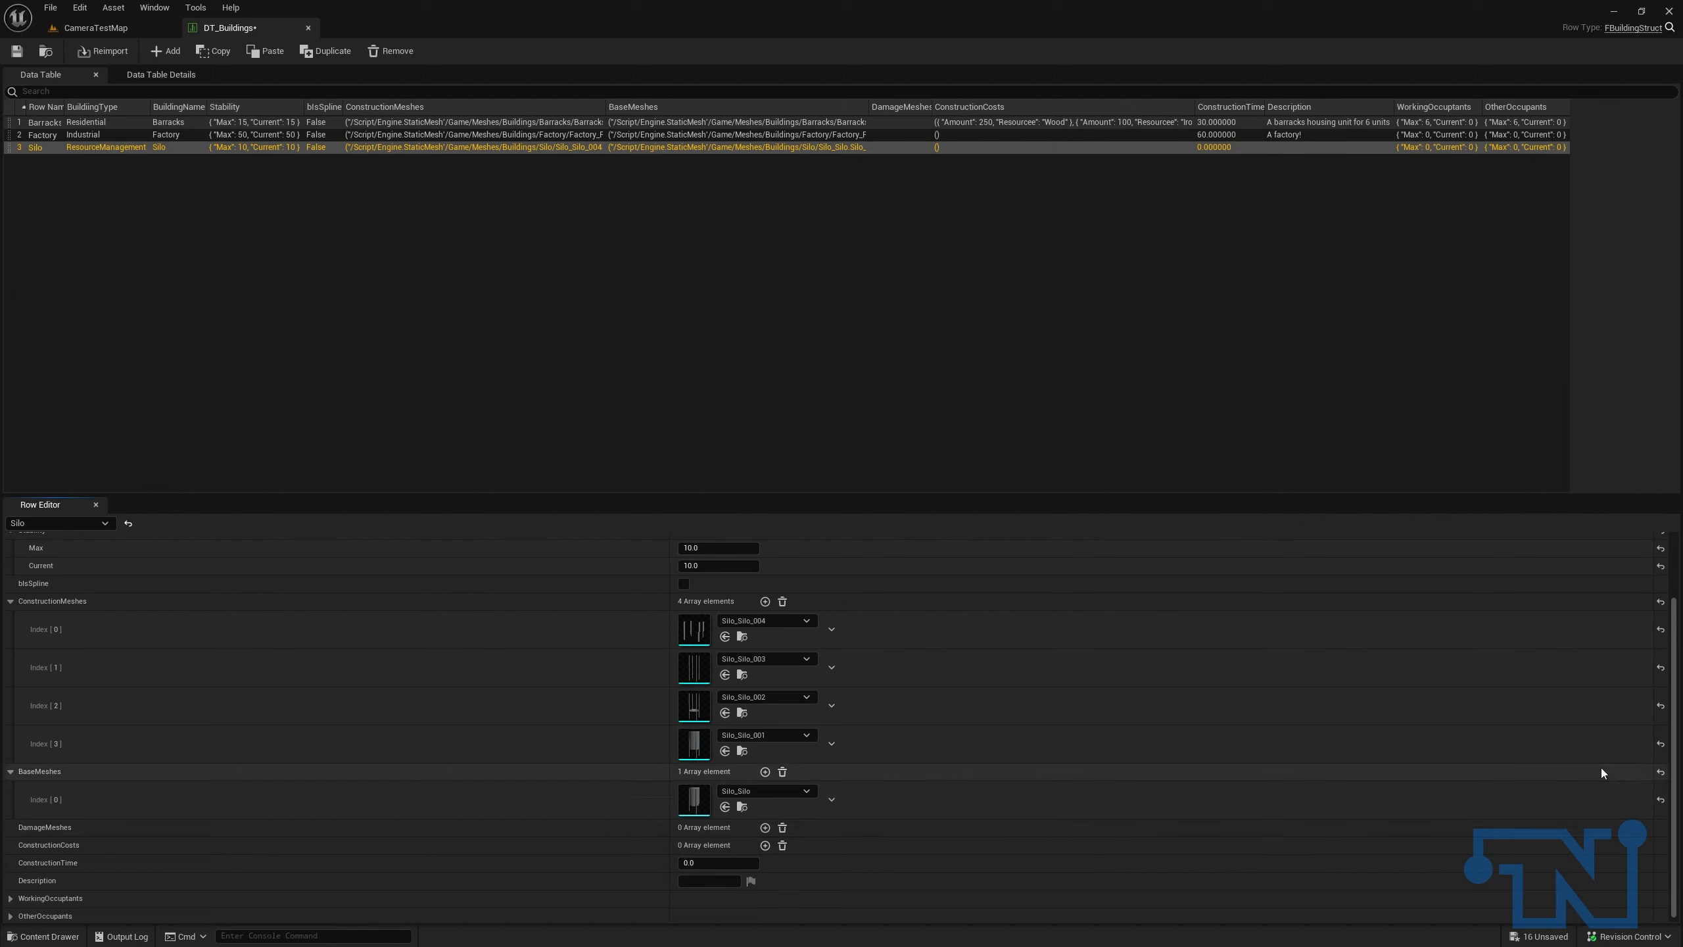
Step: Set the Silo row's ConstructionTime to 15
{"action": "left_click", "coordinate": [693, 862]}
{"action": "type", "text": "15"}
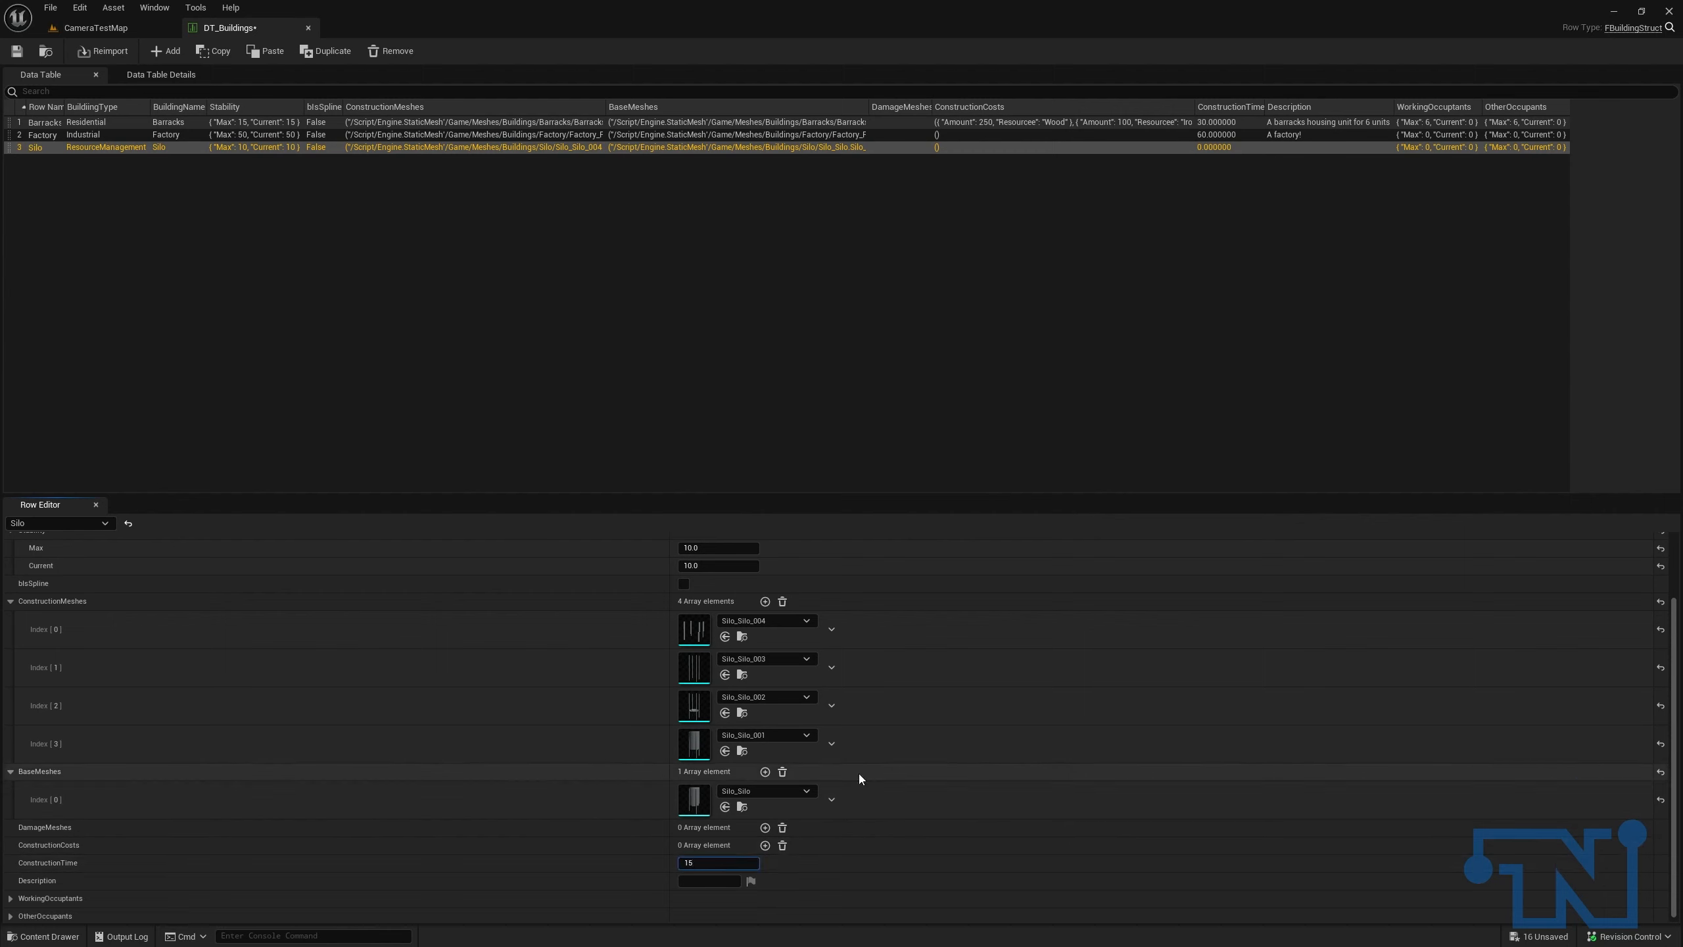
{"action": "key", "text": "Return"}
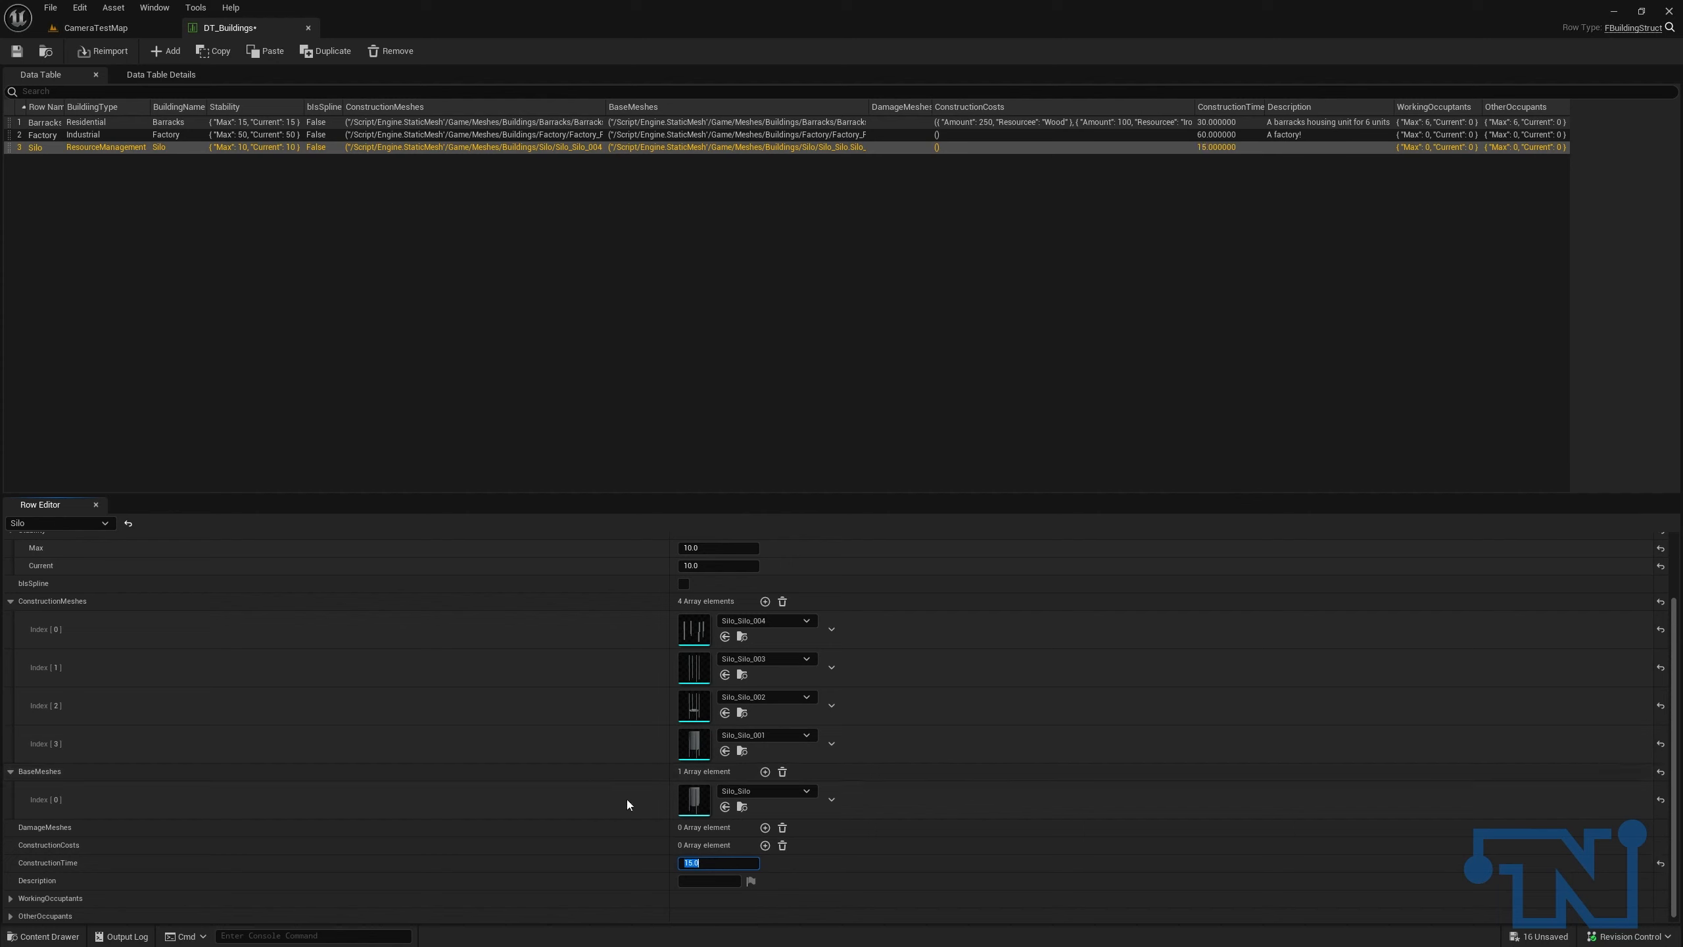
Step: Enter the description "A silo to store resources!" for the Silo row
{"action": "left_click", "coordinate": [709, 880]}
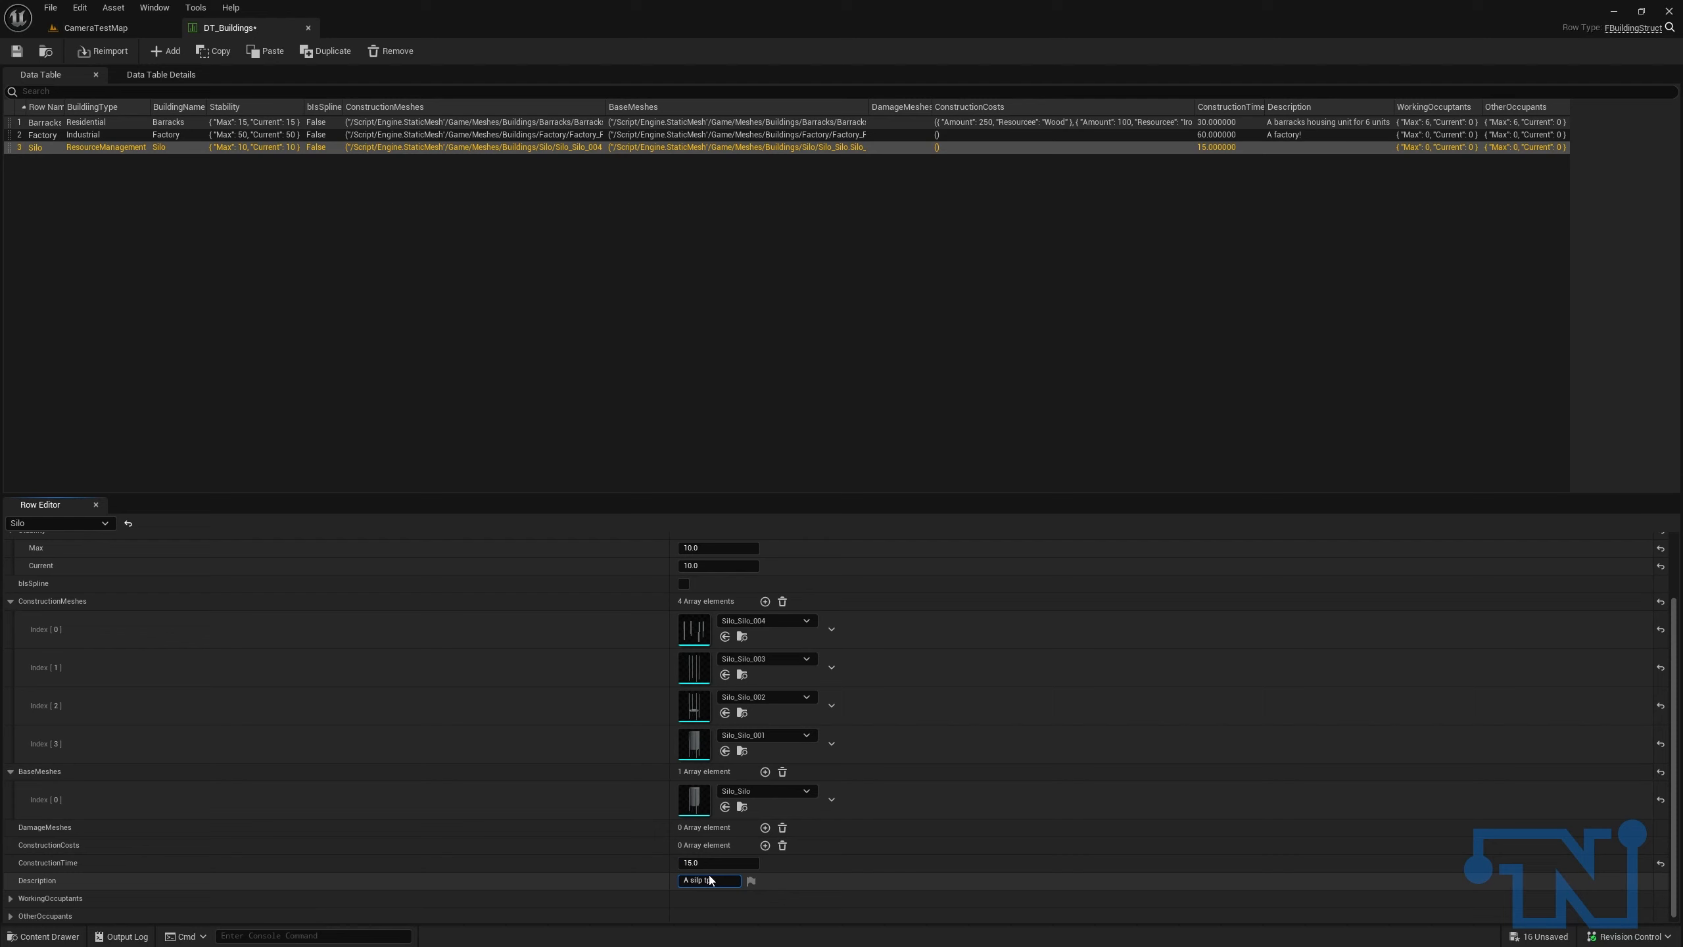
{"action": "type", "text": "A silp tp stpre respirces"}
{"action": "key", "text": "BackSpace"}
{"action": "key", "text": "BackSpace"}
{"action": "key", "text": "BackSpace"}
{"action": "key", "text": "BackSpace"}
{"action": "key", "text": "BackSpace"}
{"action": "key", "text": "BackSpace"}
{"action": "key", "text": "BackSpace"}
{"action": "key", "text": "BackSpace"}
{"action": "key", "text": "BackSpace"}
{"action": "key", "text": "BackSpace"}
{"action": "key", "text": "BackSpace"}
{"action": "key", "text": "BackSpace"}
{"action": "key", "text": "BackSpace"}
{"action": "key", "text": "BackSpace"}
{"action": "key", "text": "BackSpace"}
{"action": "key", "text": "BackSpace"}
{"action": "key", "text": "BackSpace"}
{"action": "key", "text": "BackSpace"}
{"action": "key", "text": "BackSpace"}
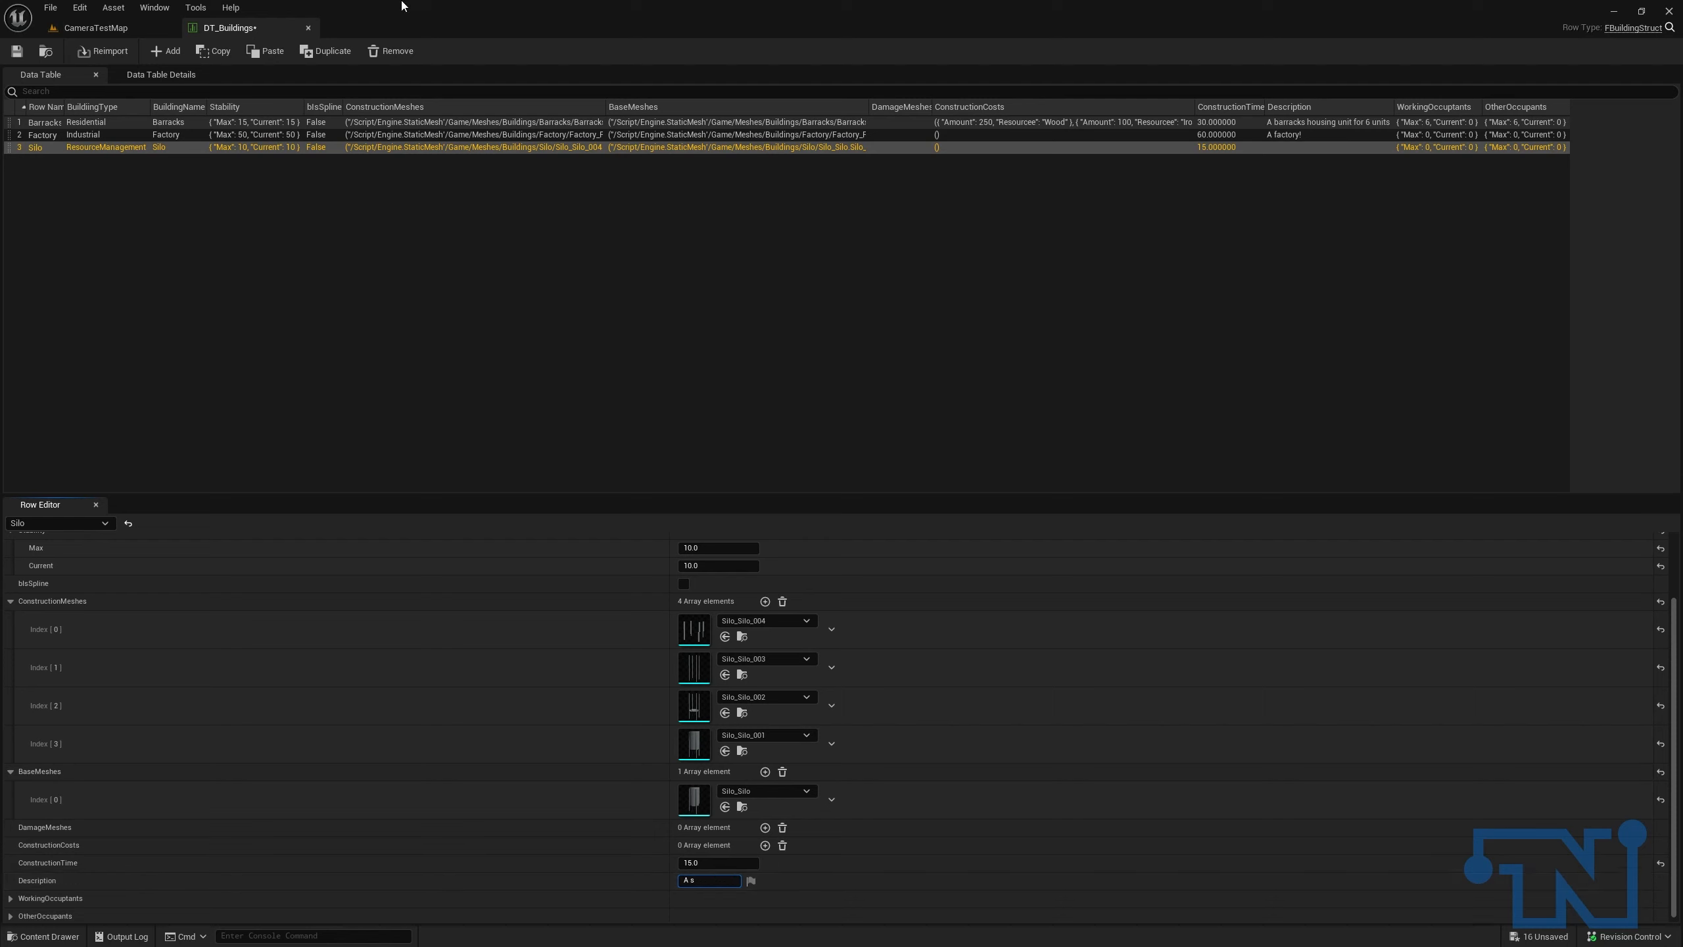
{"action": "type", "text": "resources!"}
{"action": "key", "text": "Return"}
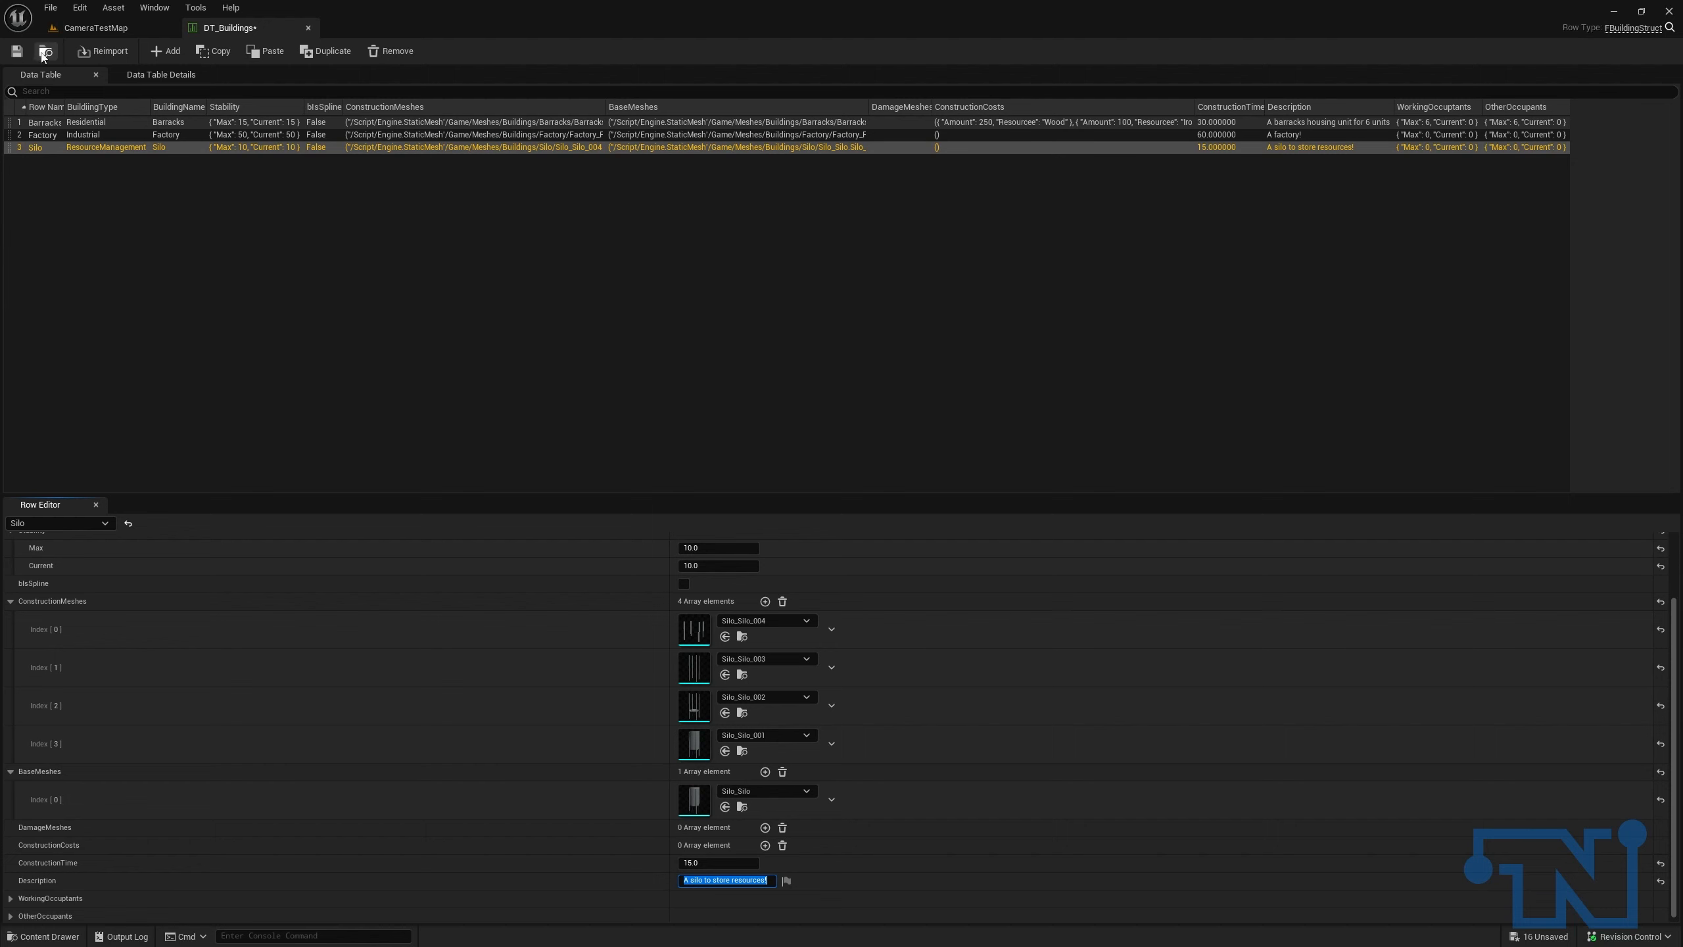
Step: Add a new row to the DT_Buildings data table and name it TrainingPost
{"action": "left_click", "coordinate": [173, 54]}
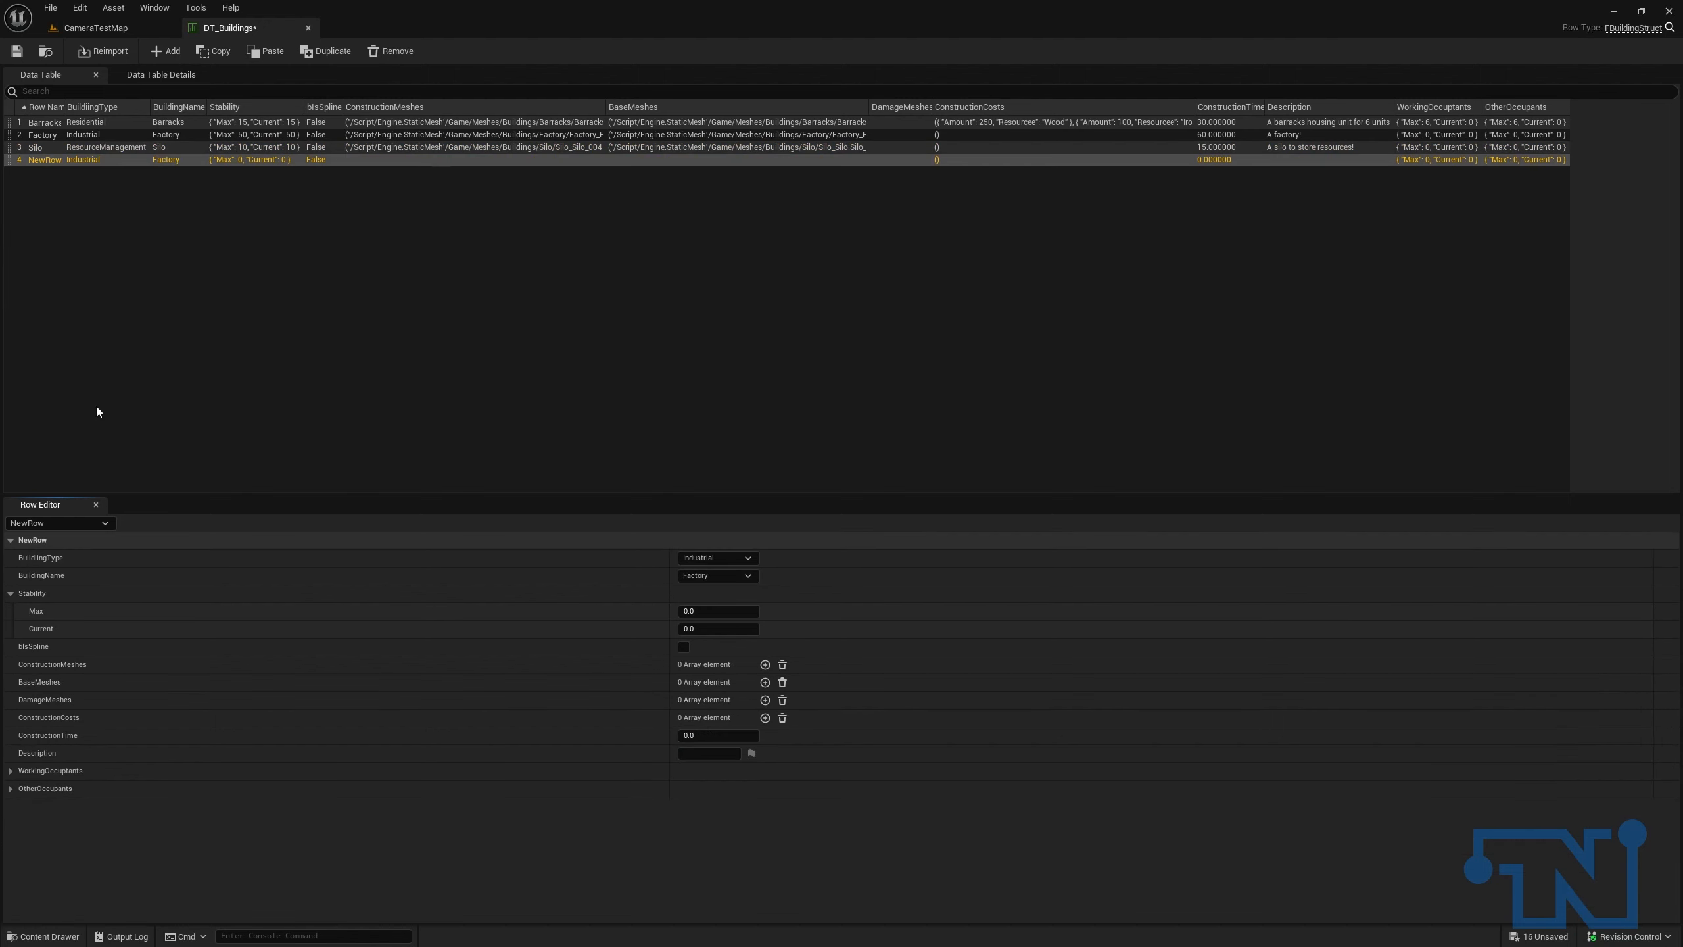
{"action": "double_click", "coordinate": [41, 162]}
{"action": "type", "text": "Trai"}
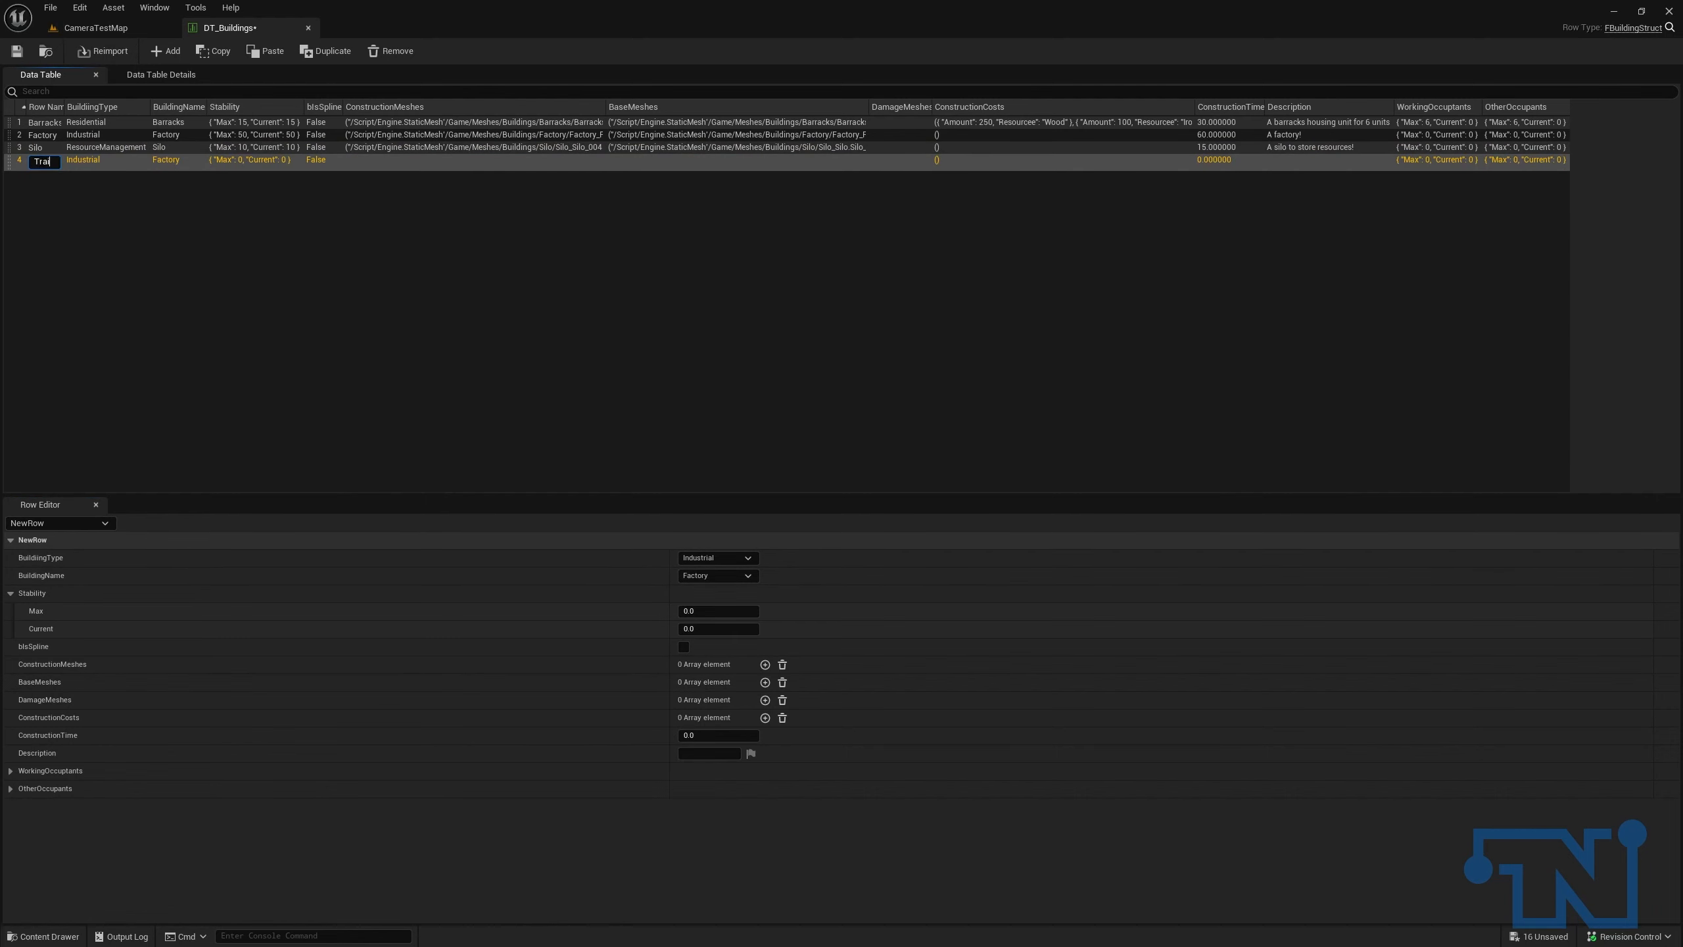
{"action": "type", "text": "ningPost"}
{"action": "key", "text": "Return"}
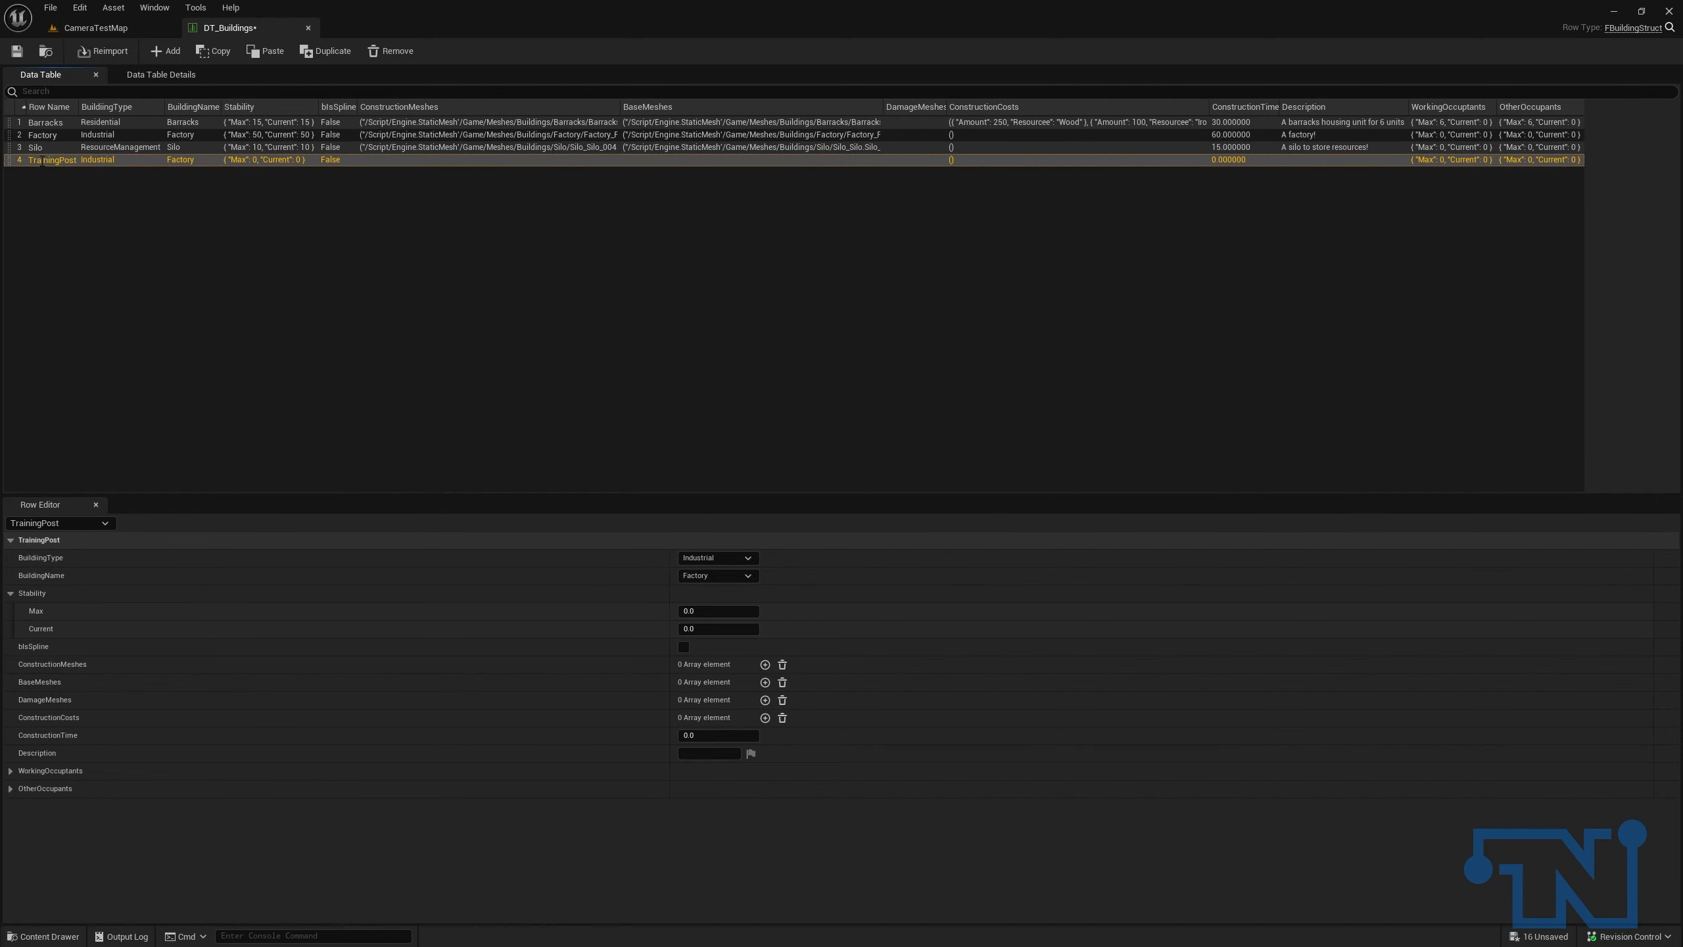
Step: Set the TrainingPost row's BuildingType to Military and its BuildingName to TrainingPost
{"action": "left_click", "coordinate": [736, 558]}
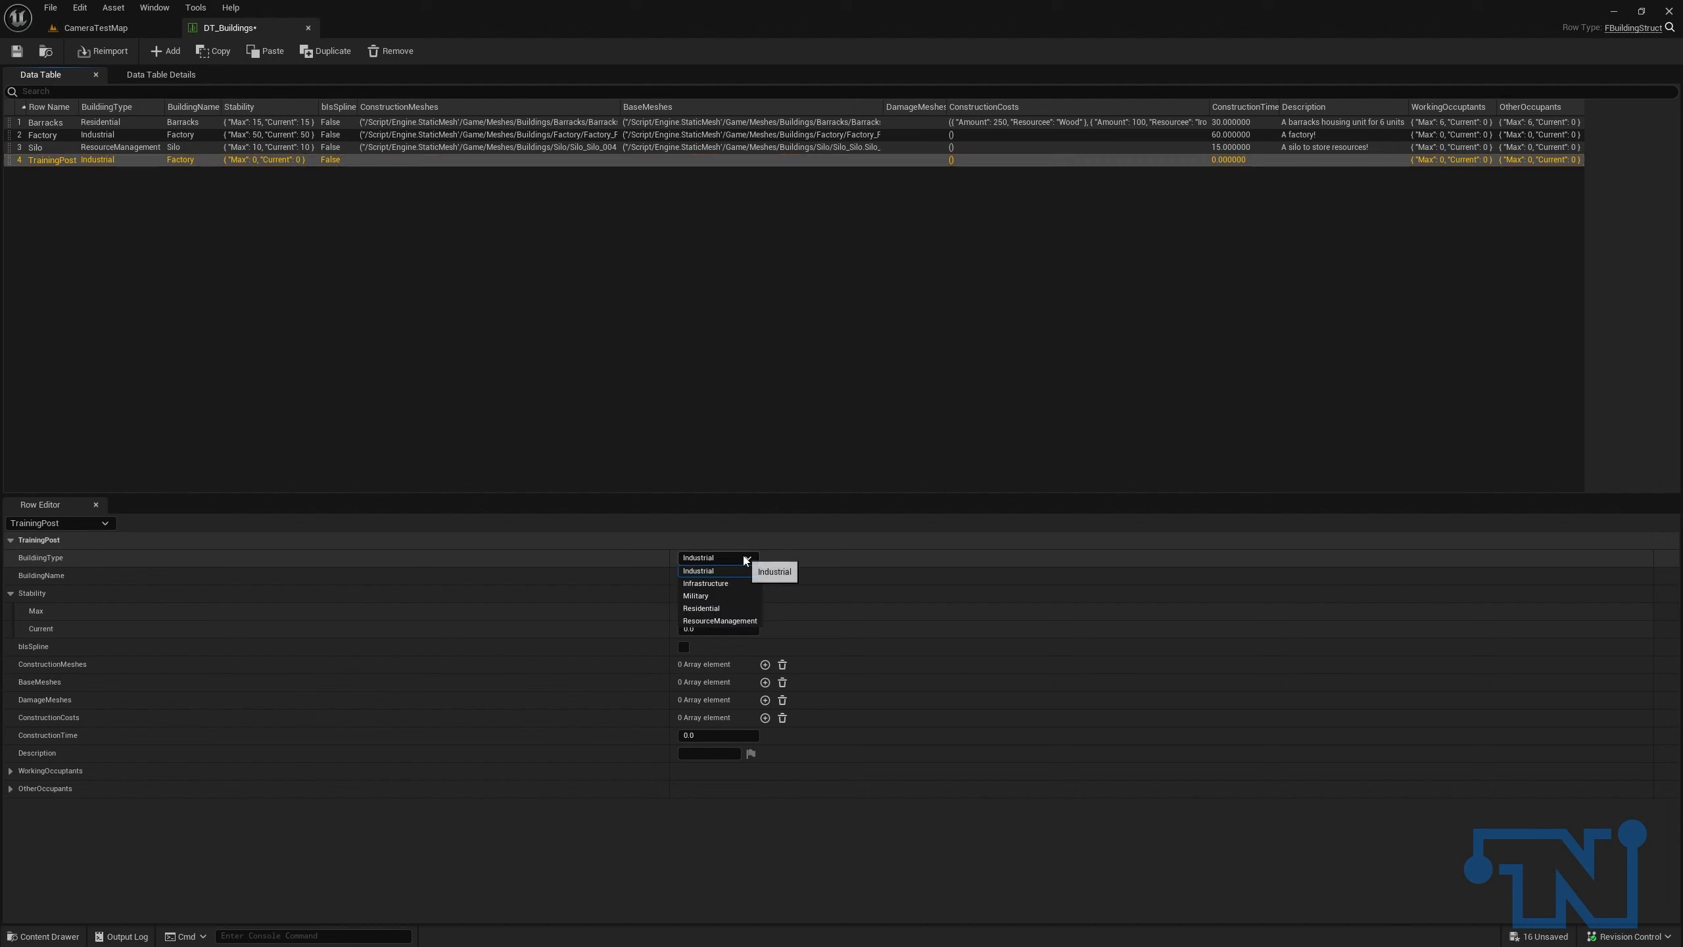
{"action": "left_click", "coordinate": [729, 597]}
{"action": "left_click", "coordinate": [716, 576]}
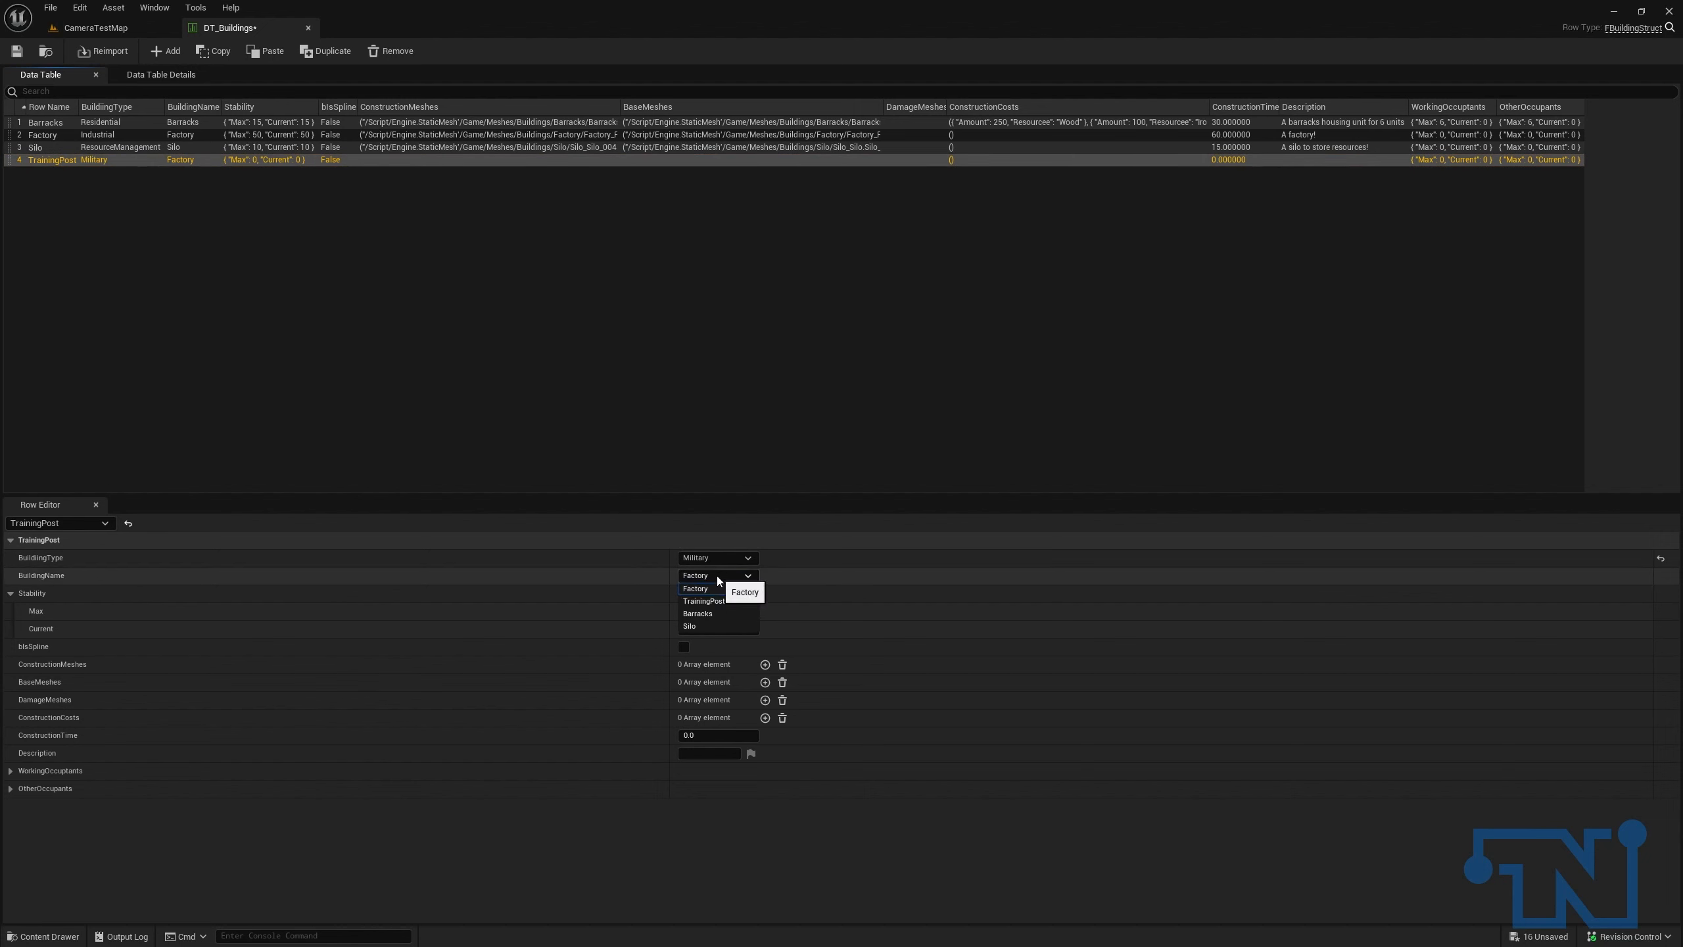
{"action": "left_click", "coordinate": [717, 604]}
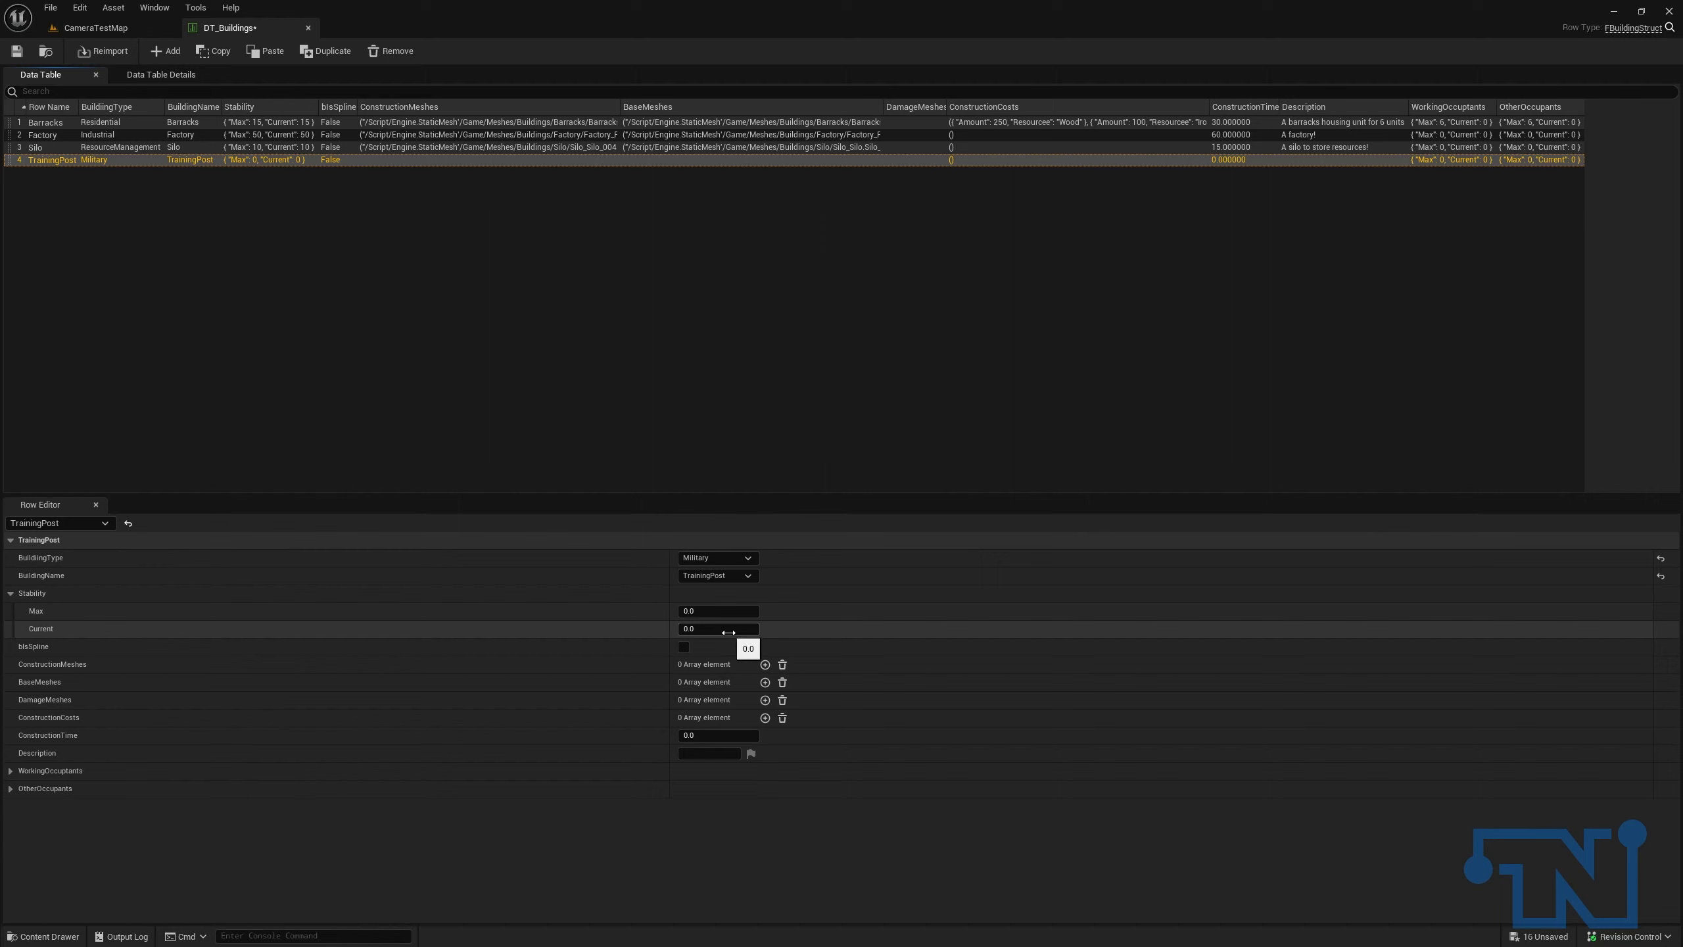
Step: Set the TrainingPost row's Stability Max and Current to 25 and add four elements to its ConstructionMeshes array
{"action": "left_click", "coordinate": [737, 614]}
{"action": "key", "text": "Tab"}
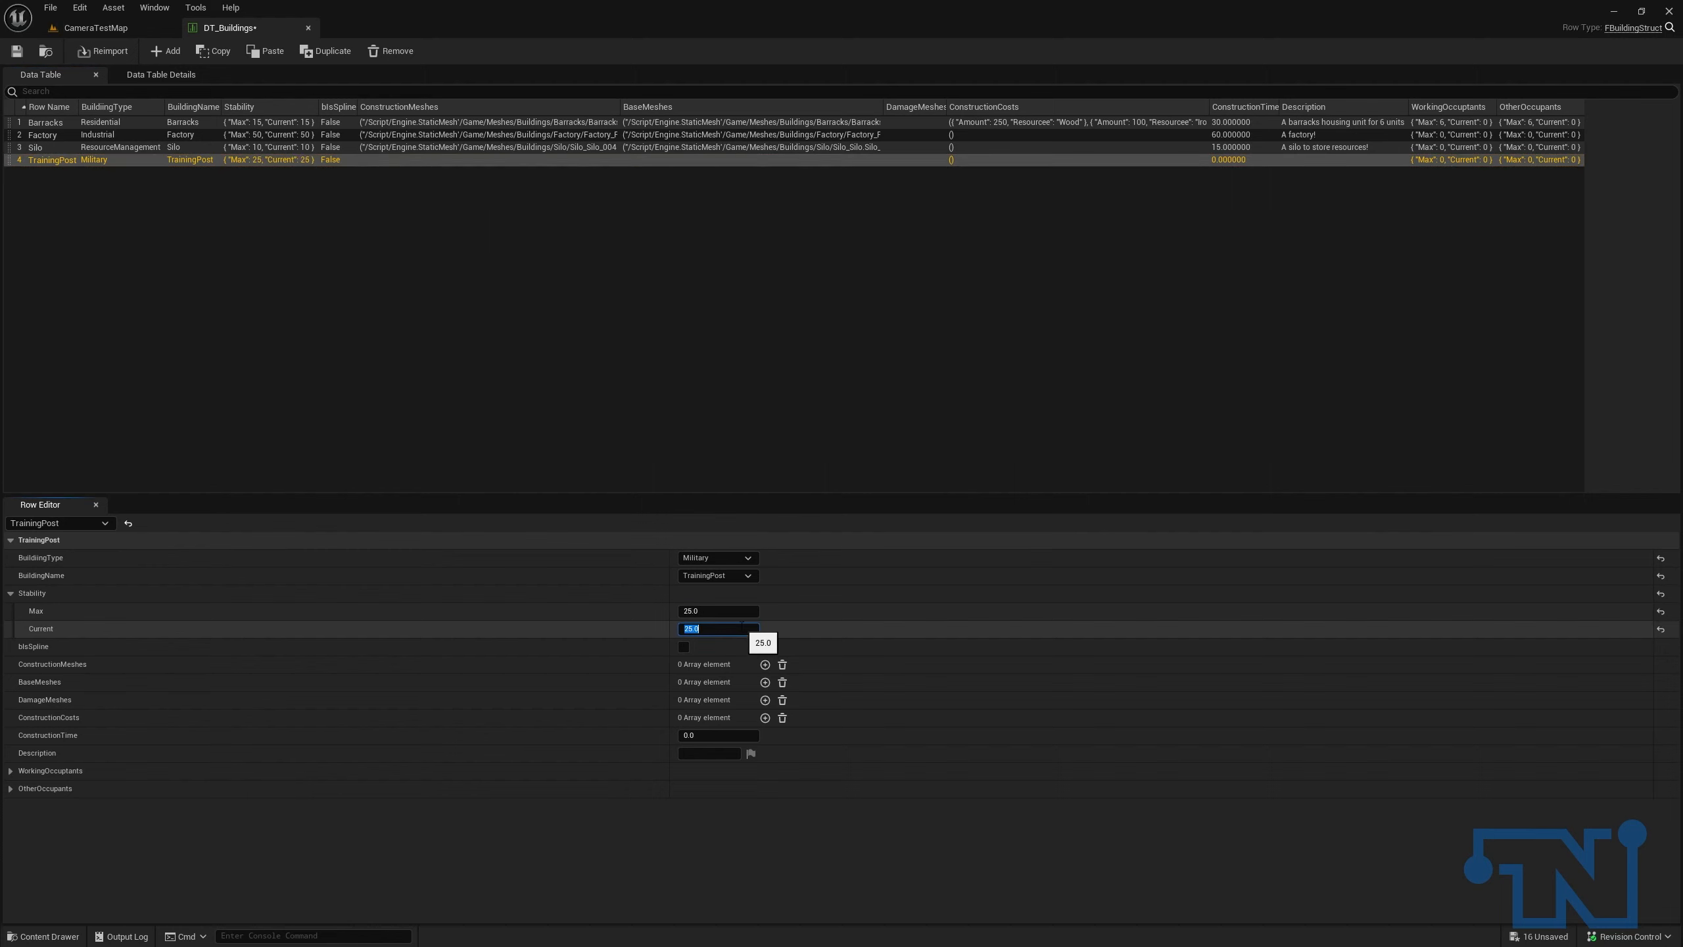
{"action": "left_click", "coordinate": [765, 664]}
{"action": "left_click", "coordinate": [764, 664]}
{"action": "left_click", "coordinate": [765, 664]}
{"action": "left_click", "coordinate": [764, 664]}
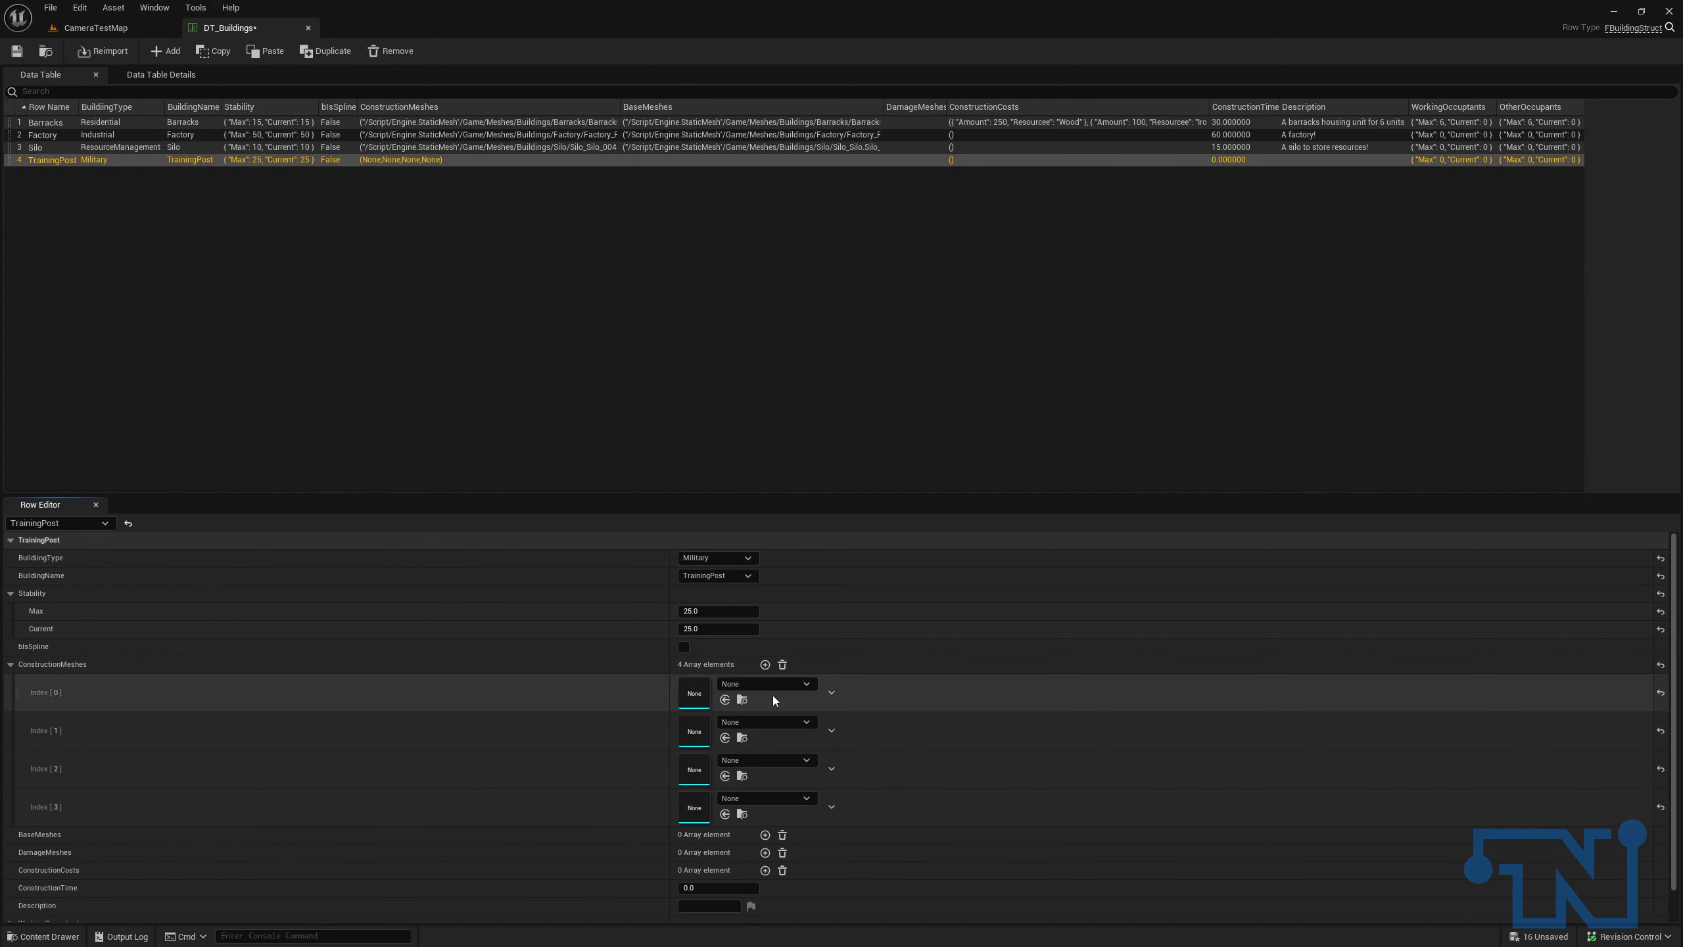
Step: Select the TrainingPost_TrainingPost_004 mesh in Meshes/Buildings/TrainingPost and assign it to ConstructionMeshes index 0 of the TrainingPost row in DT_Buildings
{"action": "left_click", "coordinate": [770, 684]}
{"action": "type", "text": "tra"}
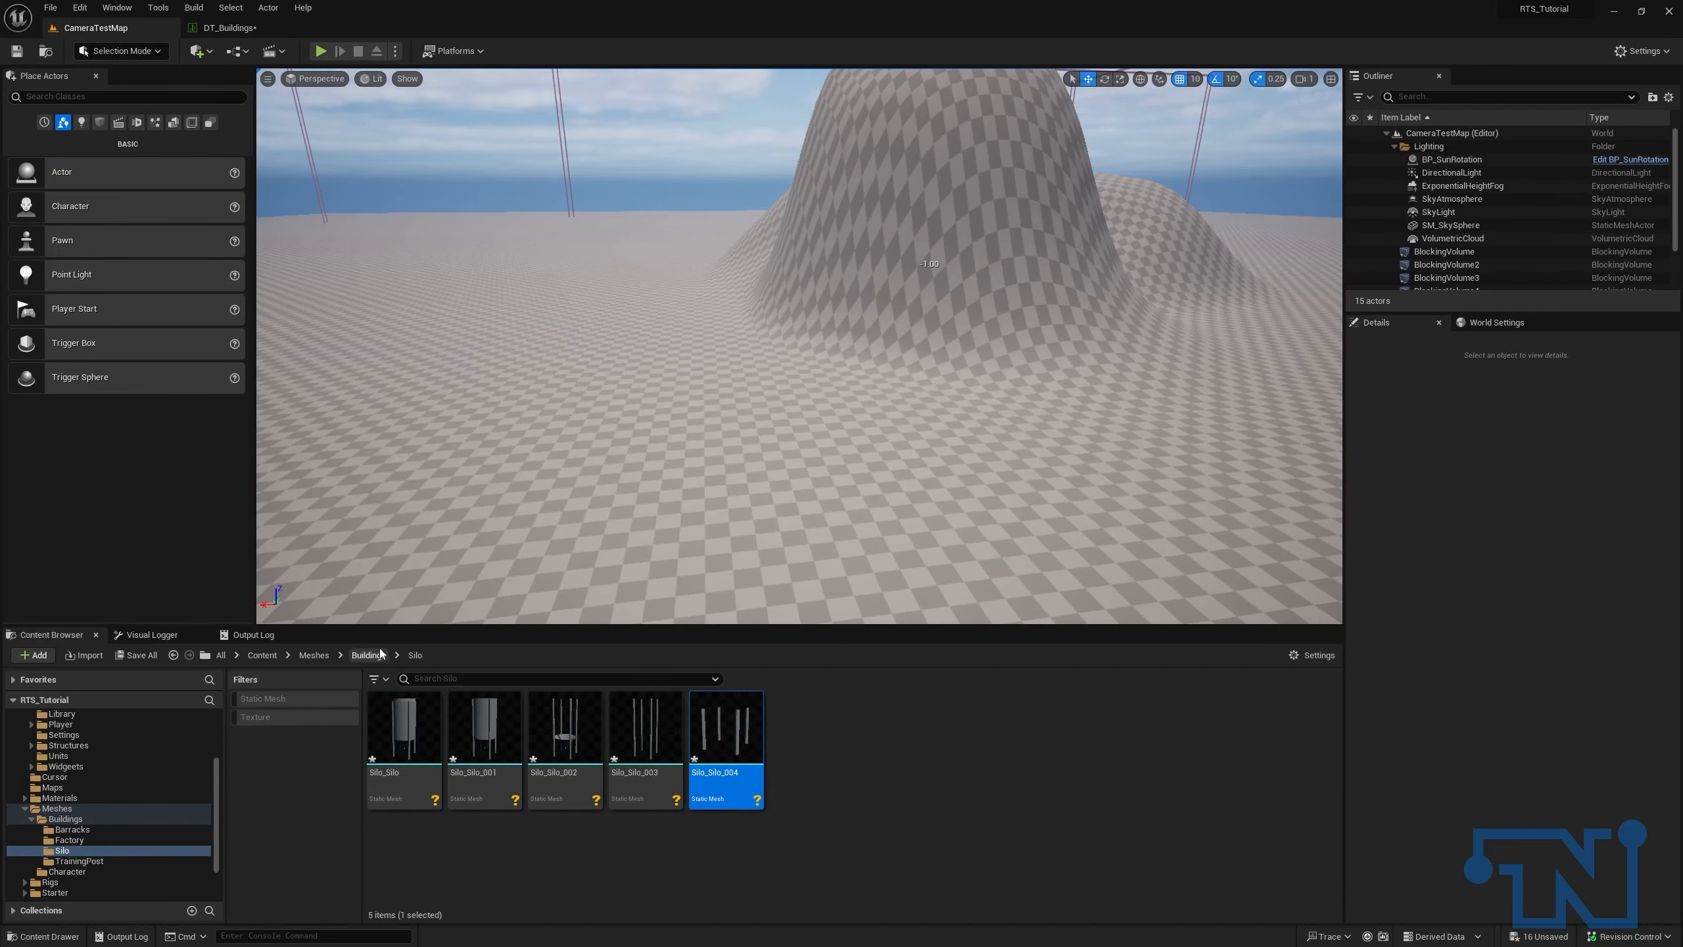
{"action": "left_click", "coordinate": [382, 656]}
{"action": "double_click", "coordinate": [646, 729]}
{"action": "left_click", "coordinate": [726, 742]}
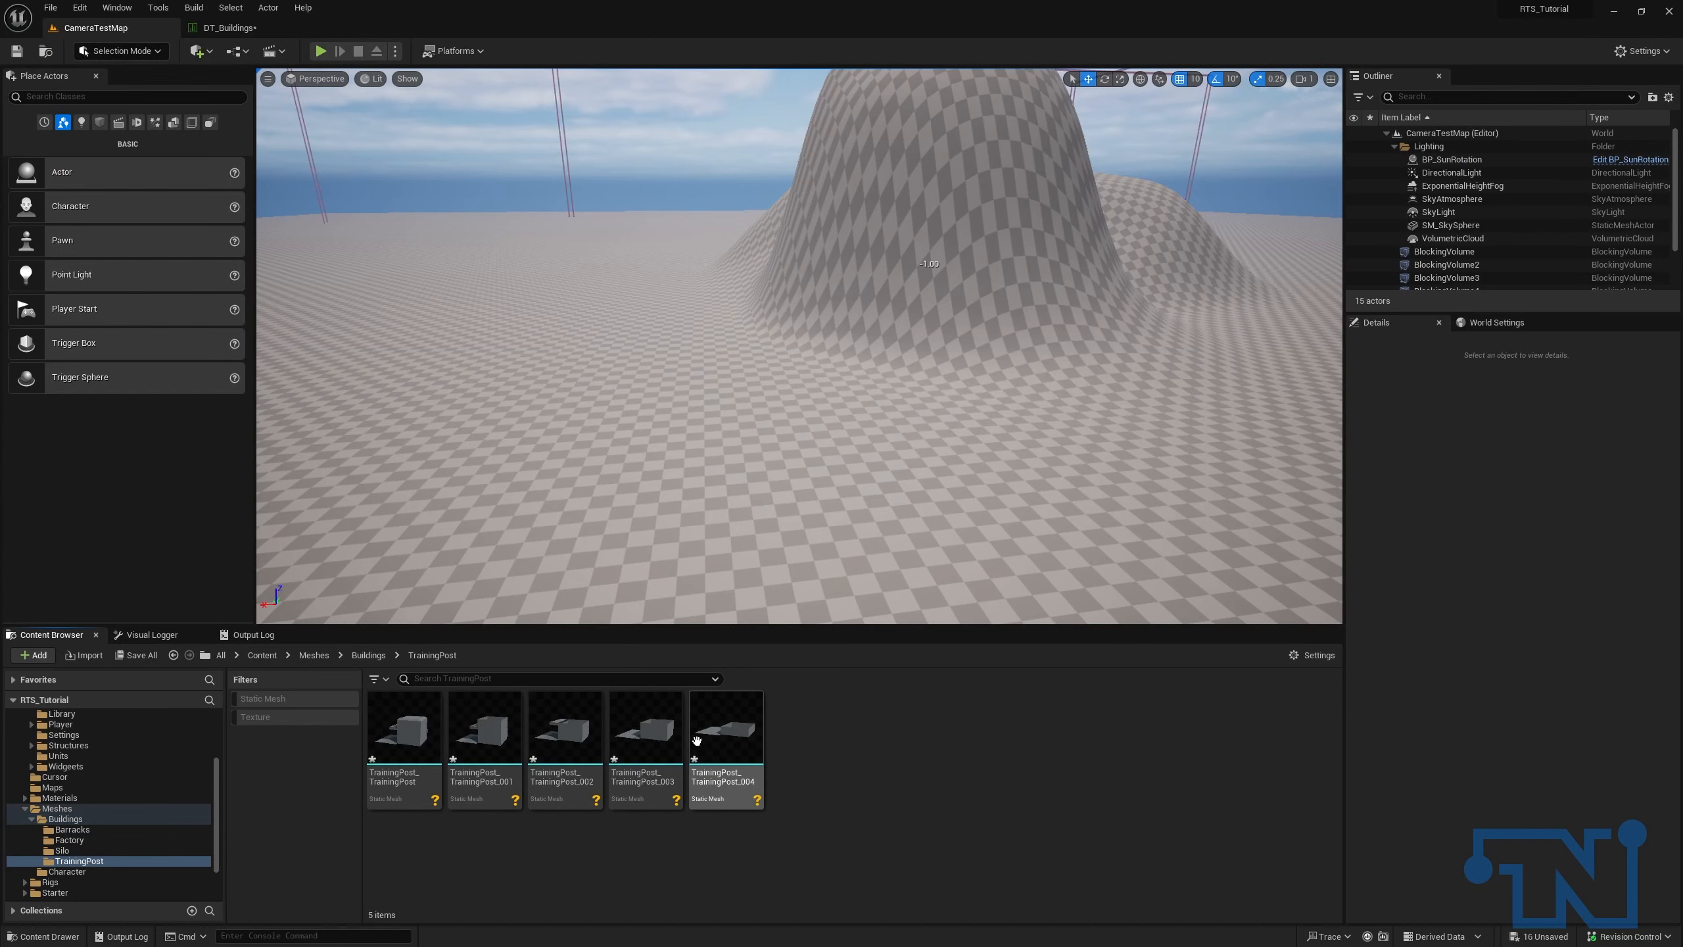
{"action": "left_click", "coordinate": [226, 27]}
{"action": "left_click", "coordinate": [726, 699]}
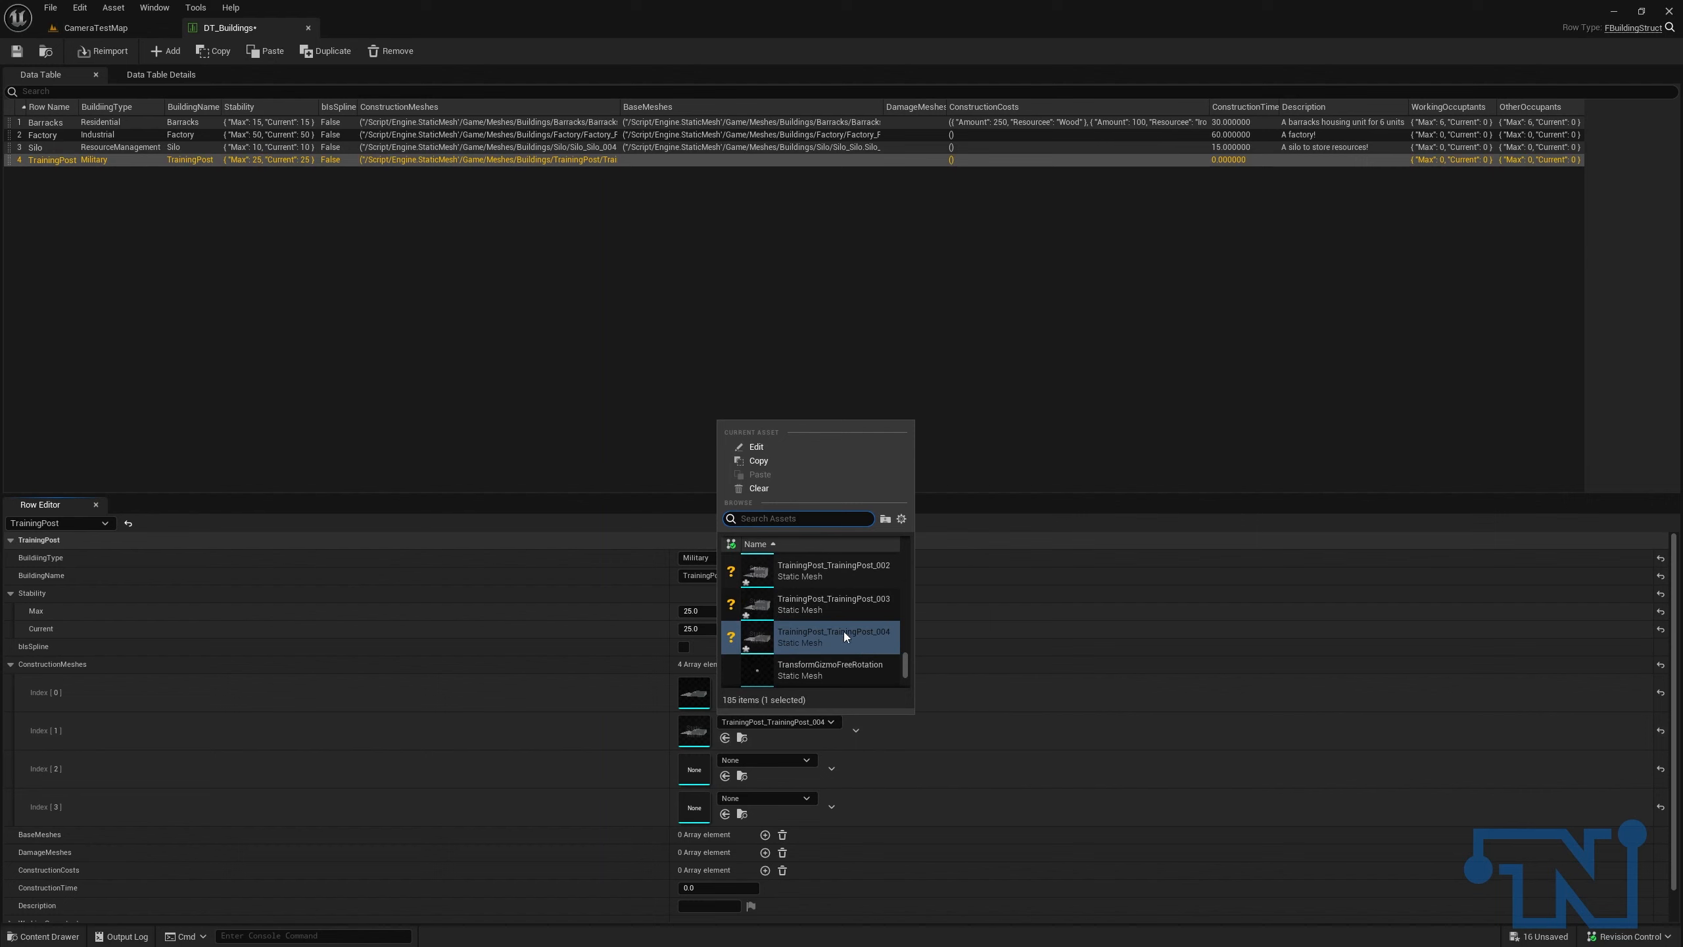
Step: Assign TrainingPost_TrainingPost_003, TrainingPost_TrainingPost_002 and TrainingPost_TrainingPost_001 to the TrainingPost row's ConstructionMeshes indexes 1, 2 and 3 respectively
{"action": "left_click", "coordinate": [834, 604]}
{"action": "left_click", "coordinate": [742, 763]}
{"action": "left_click", "coordinate": [725, 776]}
{"action": "left_click", "coordinate": [749, 761]}
{"action": "scroll", "coordinate": [828, 650], "scroll_direction": "up", "scroll_amount": 1}
{"action": "left_click", "coordinate": [826, 636]}
{"action": "left_click", "coordinate": [725, 813]}
{"action": "left_click", "coordinate": [775, 797]}
{"action": "left_click", "coordinate": [828, 655]}
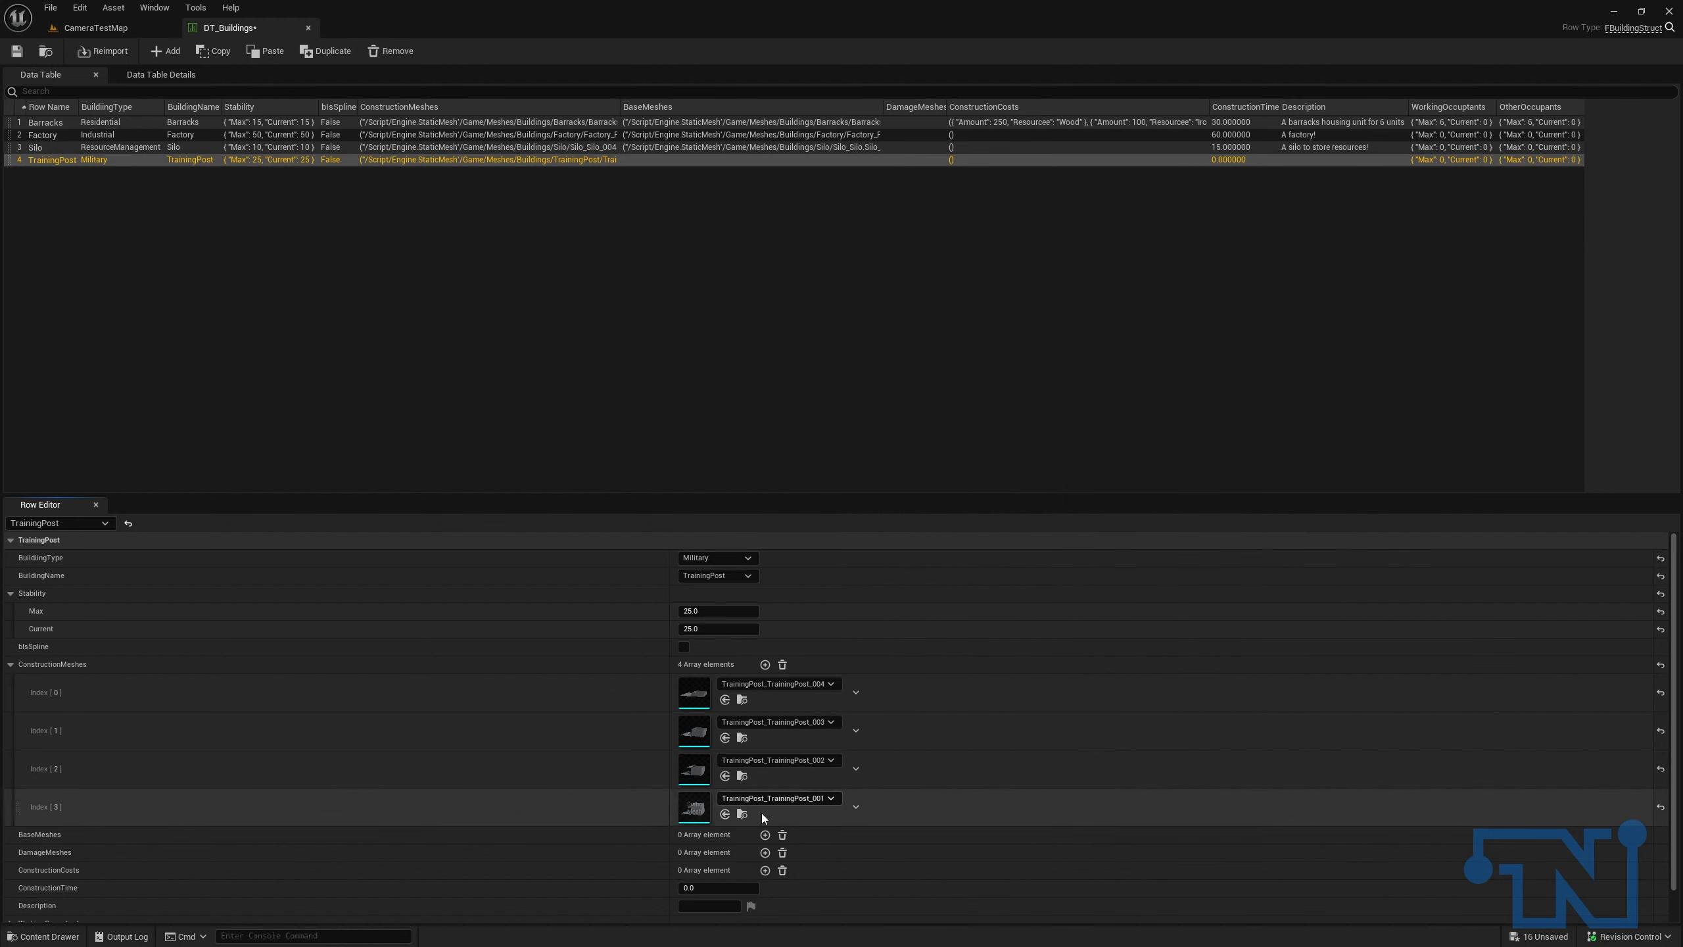
Step: Add one element to the TrainingPost row's BaseMeshes array and assign the TrainingPost_TrainingPost mesh to it
{"action": "left_click", "coordinate": [764, 835]}
{"action": "left_click", "coordinate": [727, 870]}
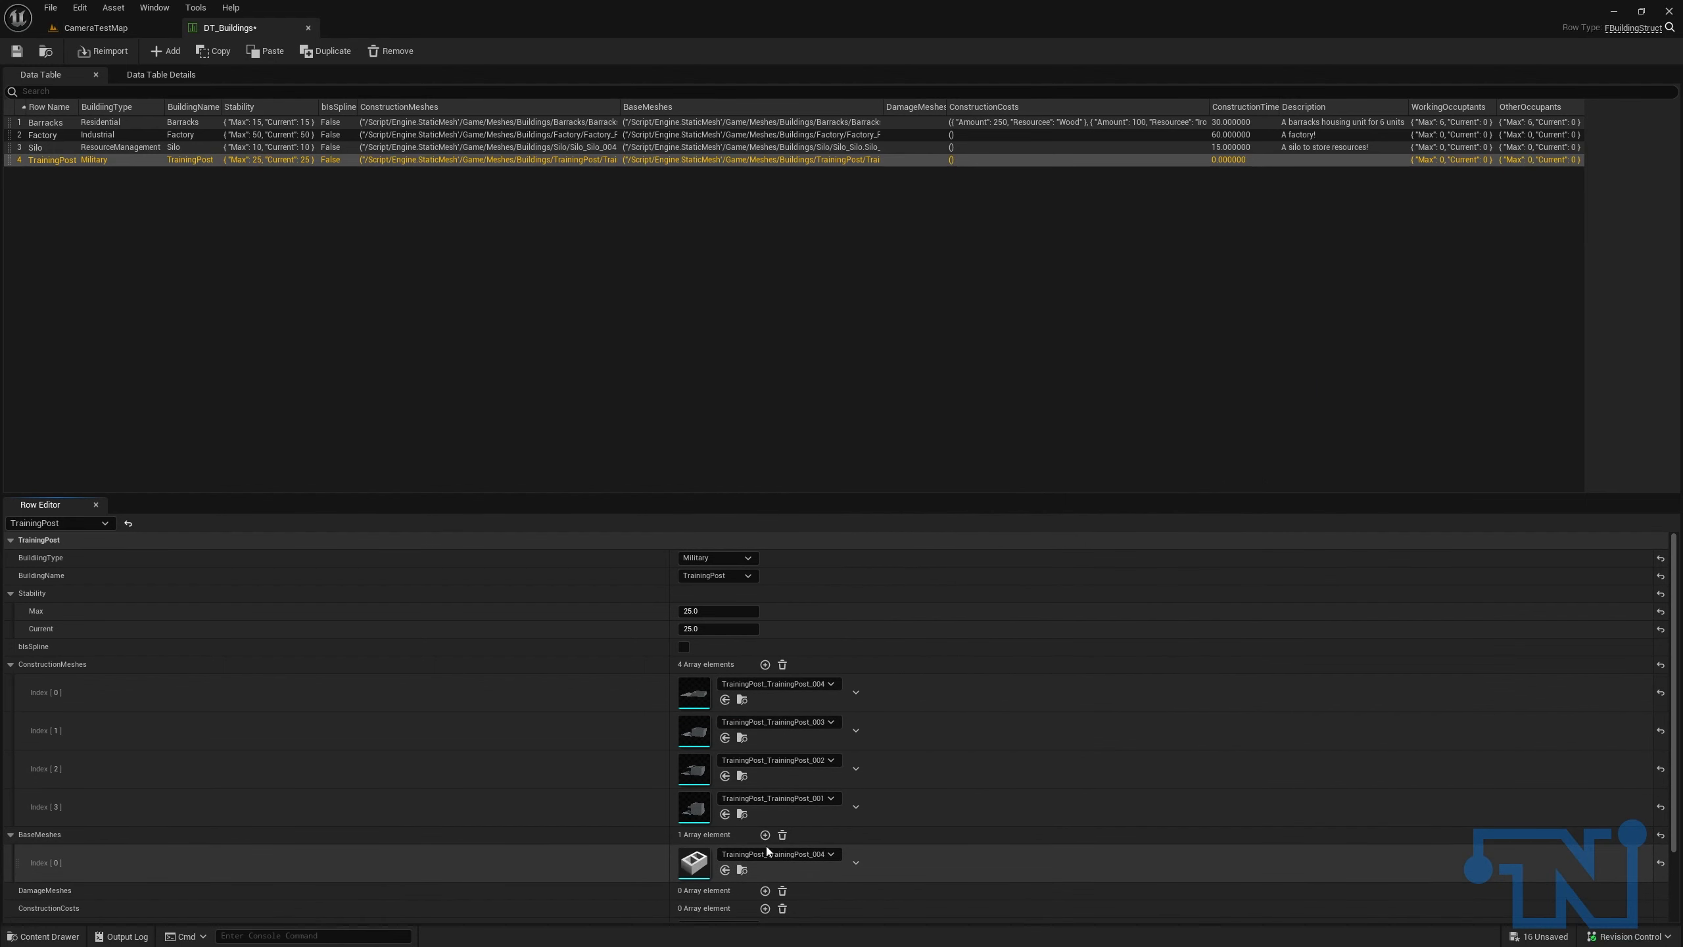
{"action": "left_click", "coordinate": [768, 854]}
{"action": "left_click", "coordinate": [839, 744]}
Step: Set the TrainingPost row's ConstructionTime to 45 and save the data table
{"action": "scroll", "coordinate": [1055, 858], "scroll_direction": "down", "scroll_amount": 2}
{"action": "left_click", "coordinate": [728, 858]}
{"action": "type", "text": "45"}
{"action": "key", "text": "Return"}
{"action": "key", "text": "ctrl+s"}
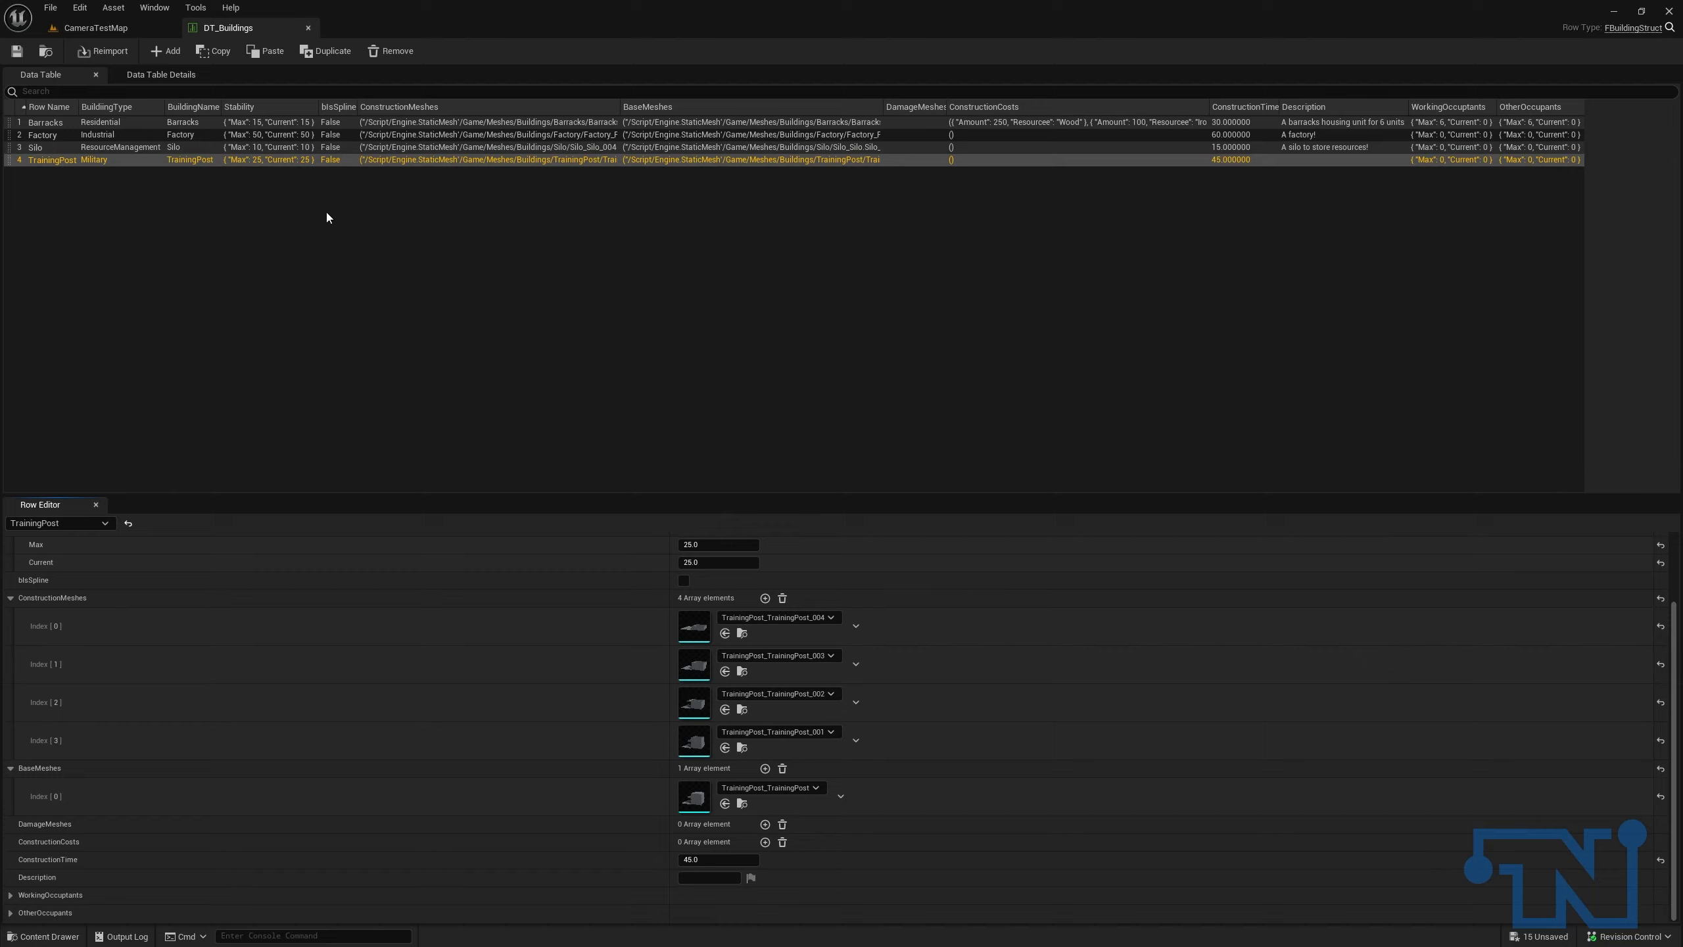
Step: Open the BP_PlayerController blueprint from Core/Player and examine the Row Name of the Set Preview node in its event graph
{"action": "left_click", "coordinate": [122, 30]}
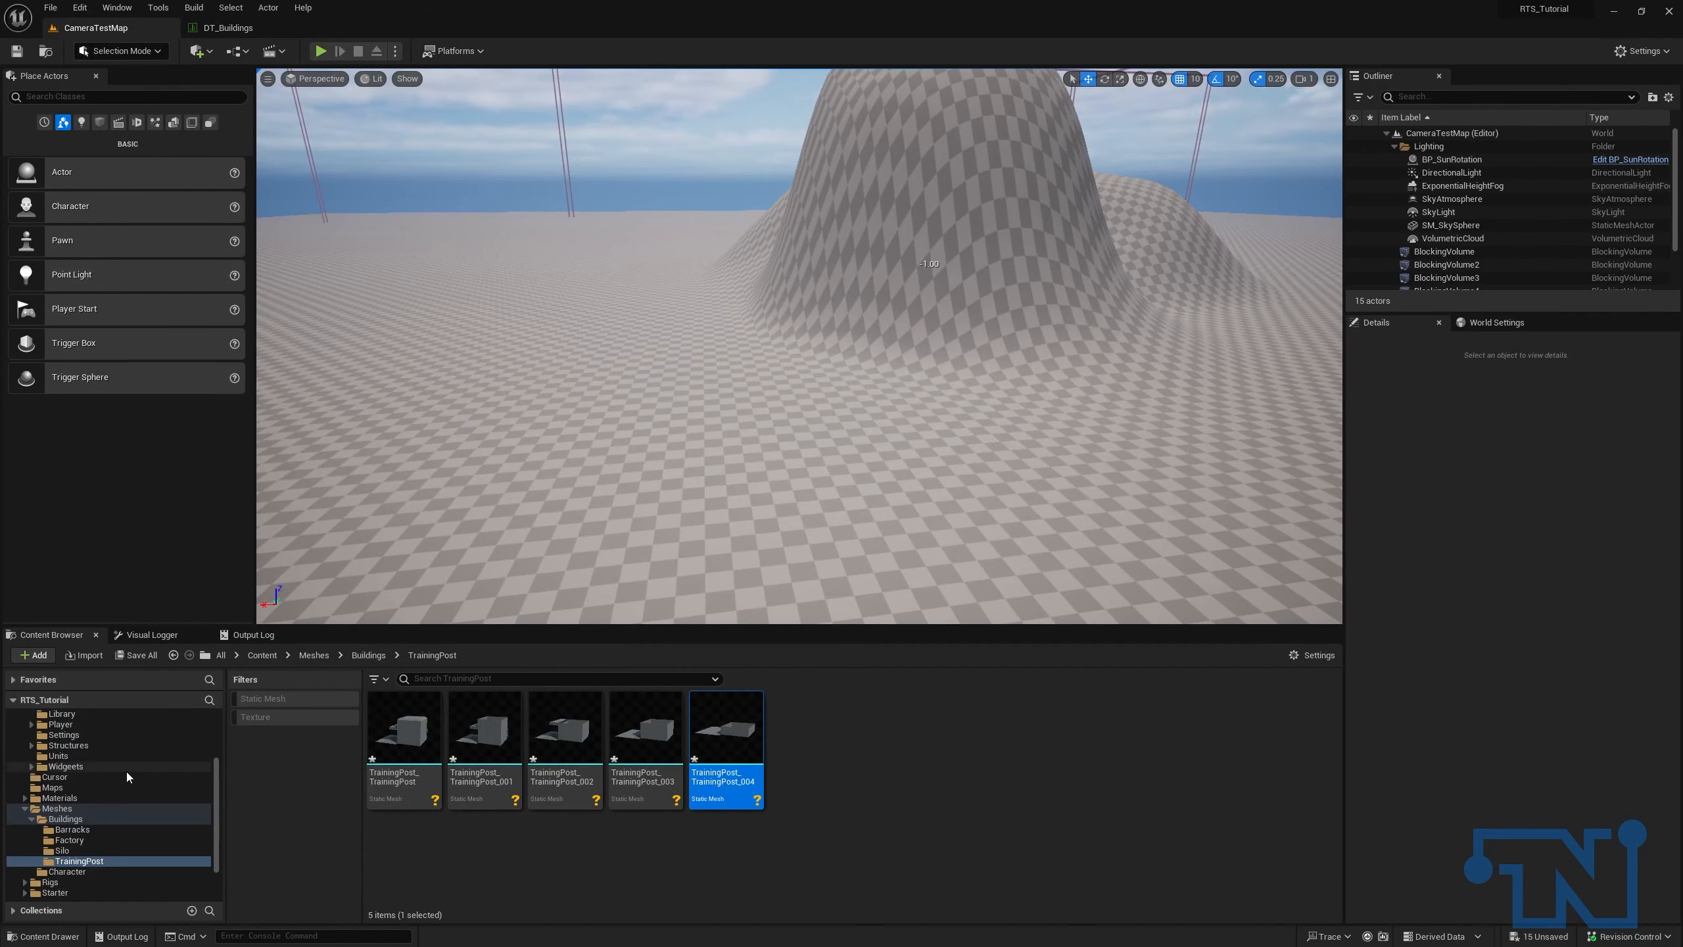
{"action": "scroll", "coordinate": [126, 771], "scroll_direction": "up", "scroll_amount": 3}
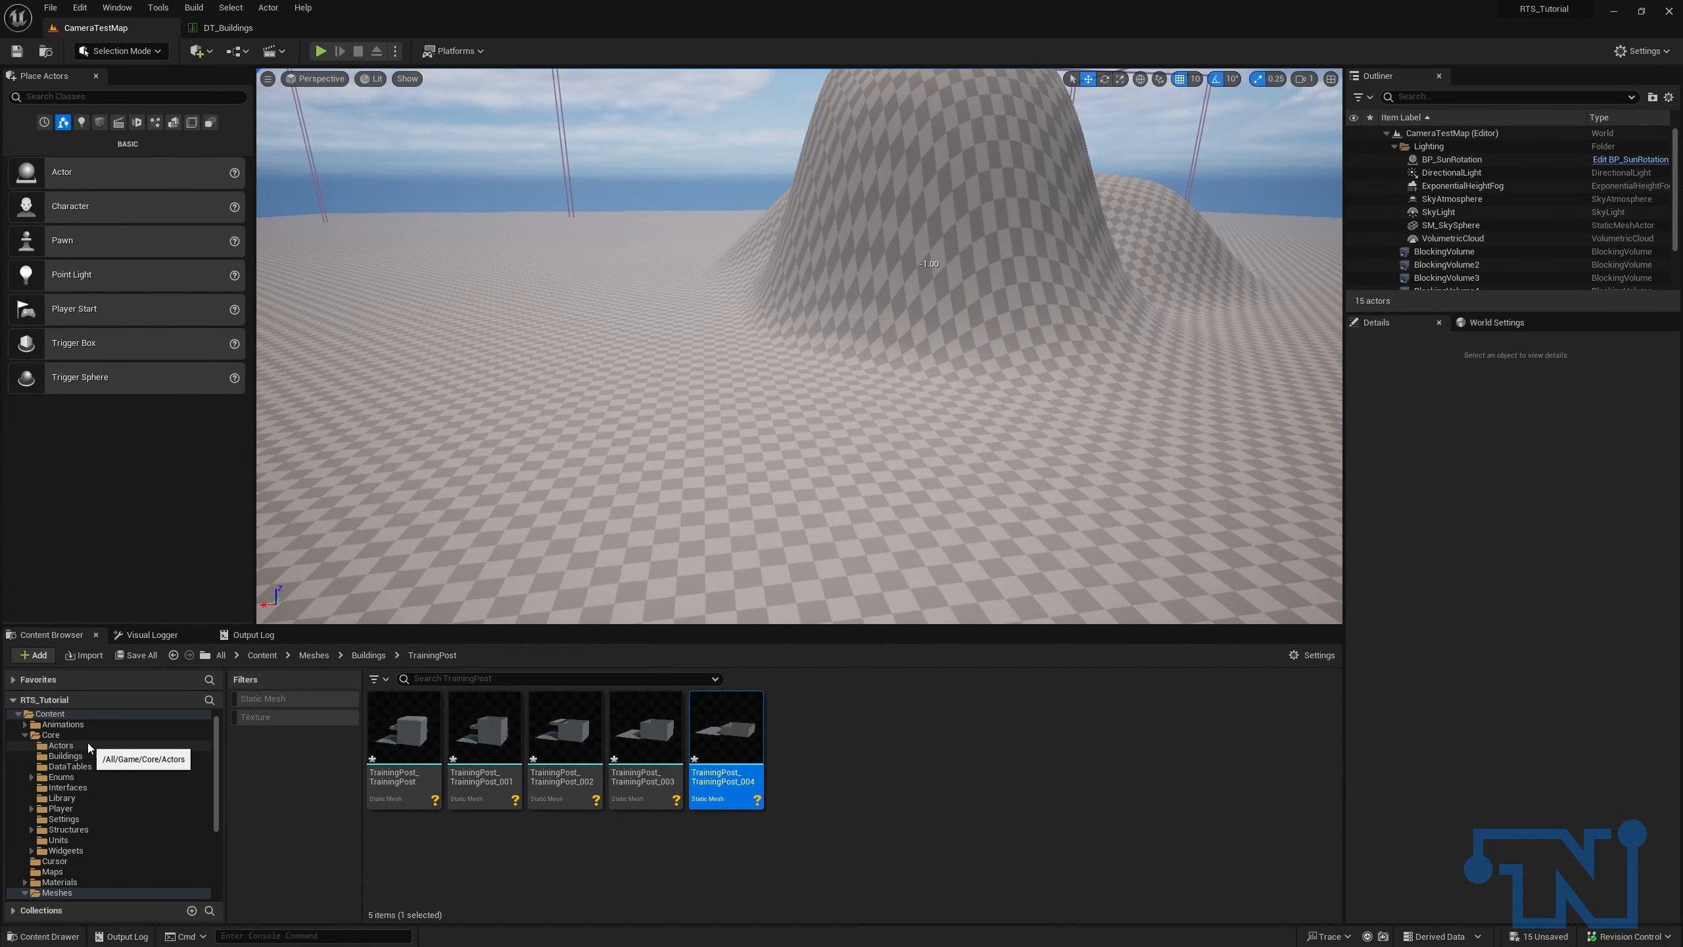
{"action": "left_click", "coordinate": [77, 808]}
{"action": "double_click", "coordinate": [646, 729]}
{"action": "scroll", "coordinate": [740, 431], "scroll_direction": "up", "scroll_amount": 1}
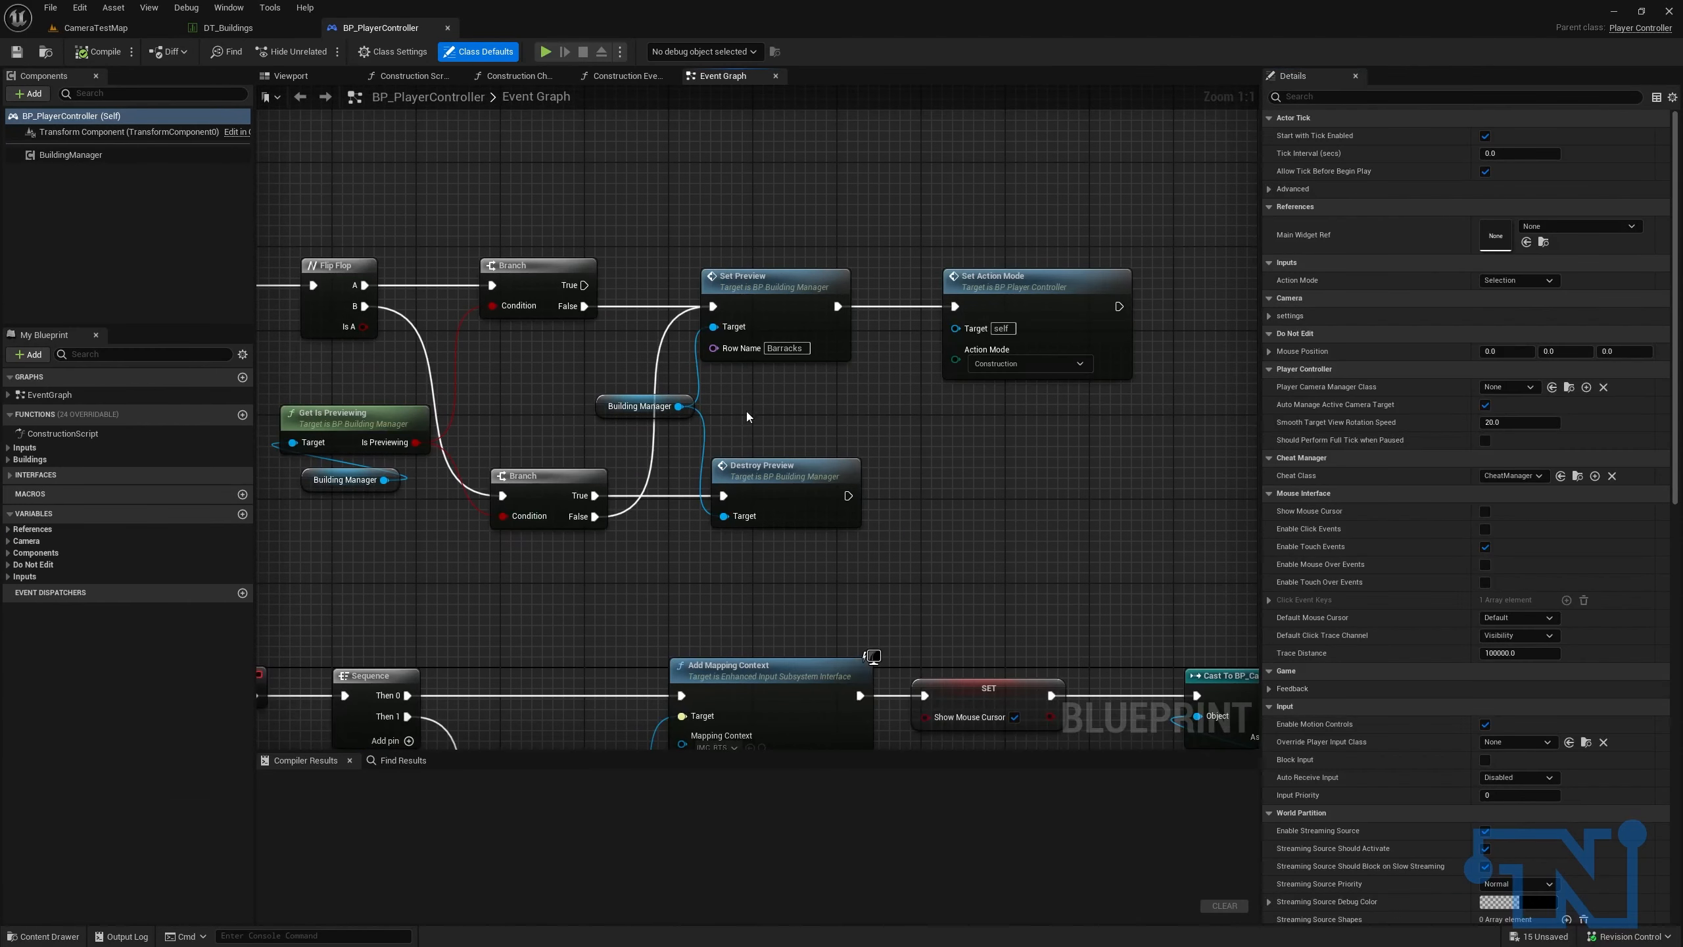
{"action": "left_click_drag", "start_coordinate": [775, 391], "coordinate": [813, 278]}
Step: Check the row names in DT_Buildings, close the DT_Buildings and BP_PlayerController editors, and return to the level editor
{"action": "left_click", "coordinate": [228, 26]}
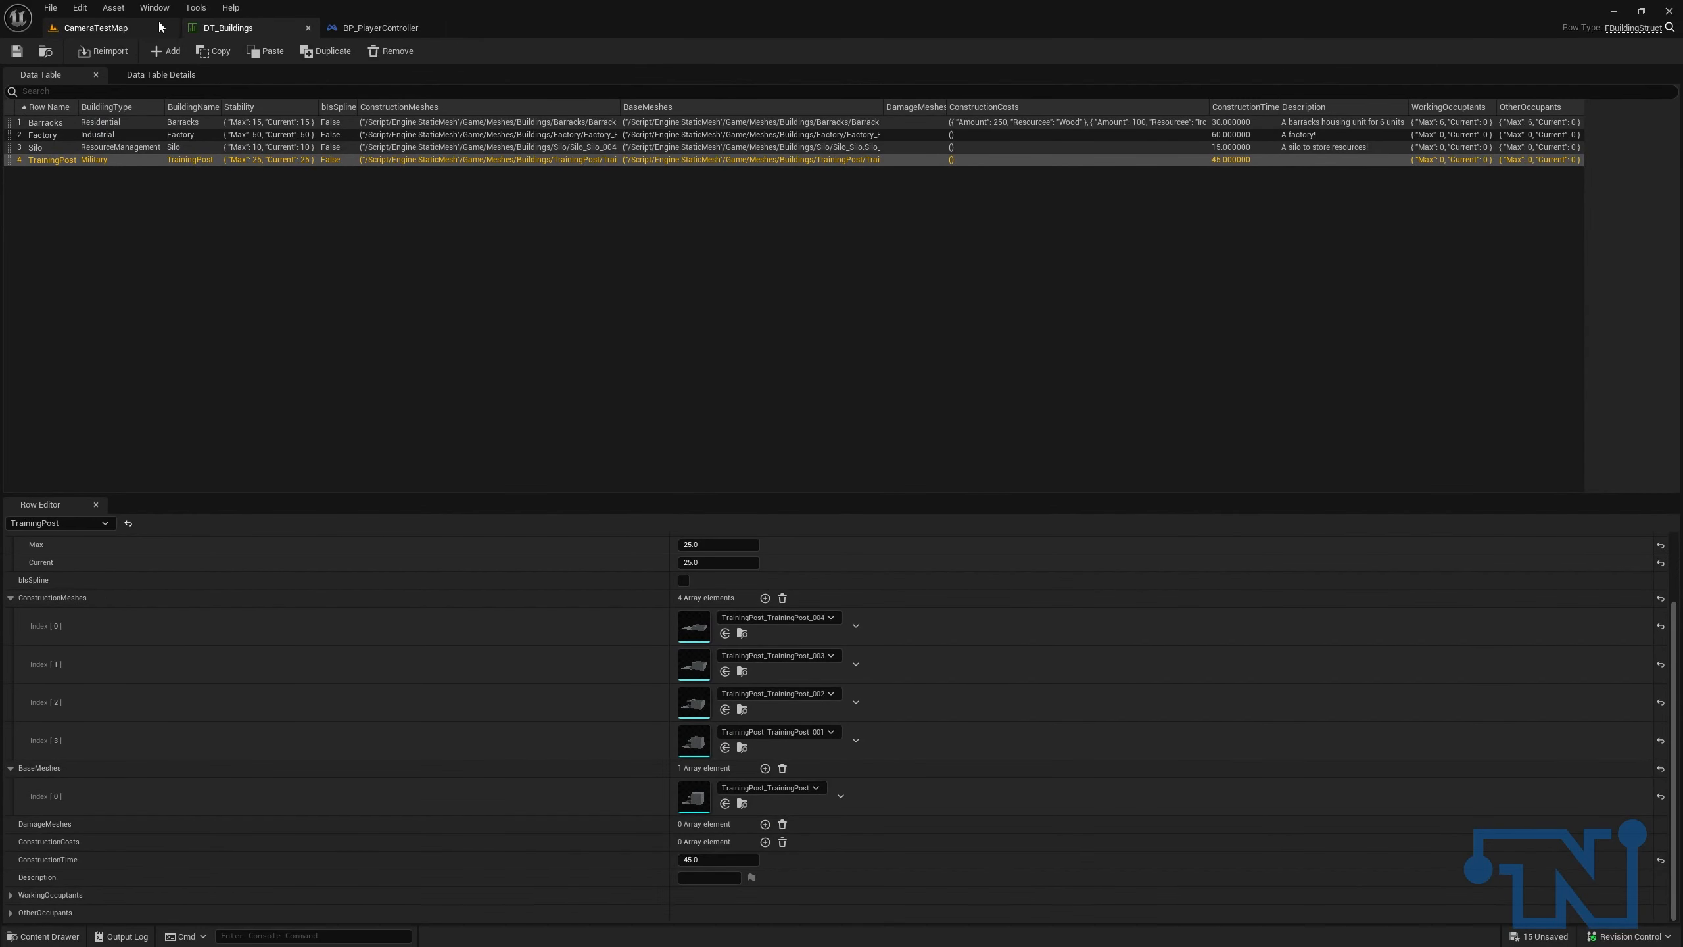
{"action": "left_click", "coordinate": [133, 28]}
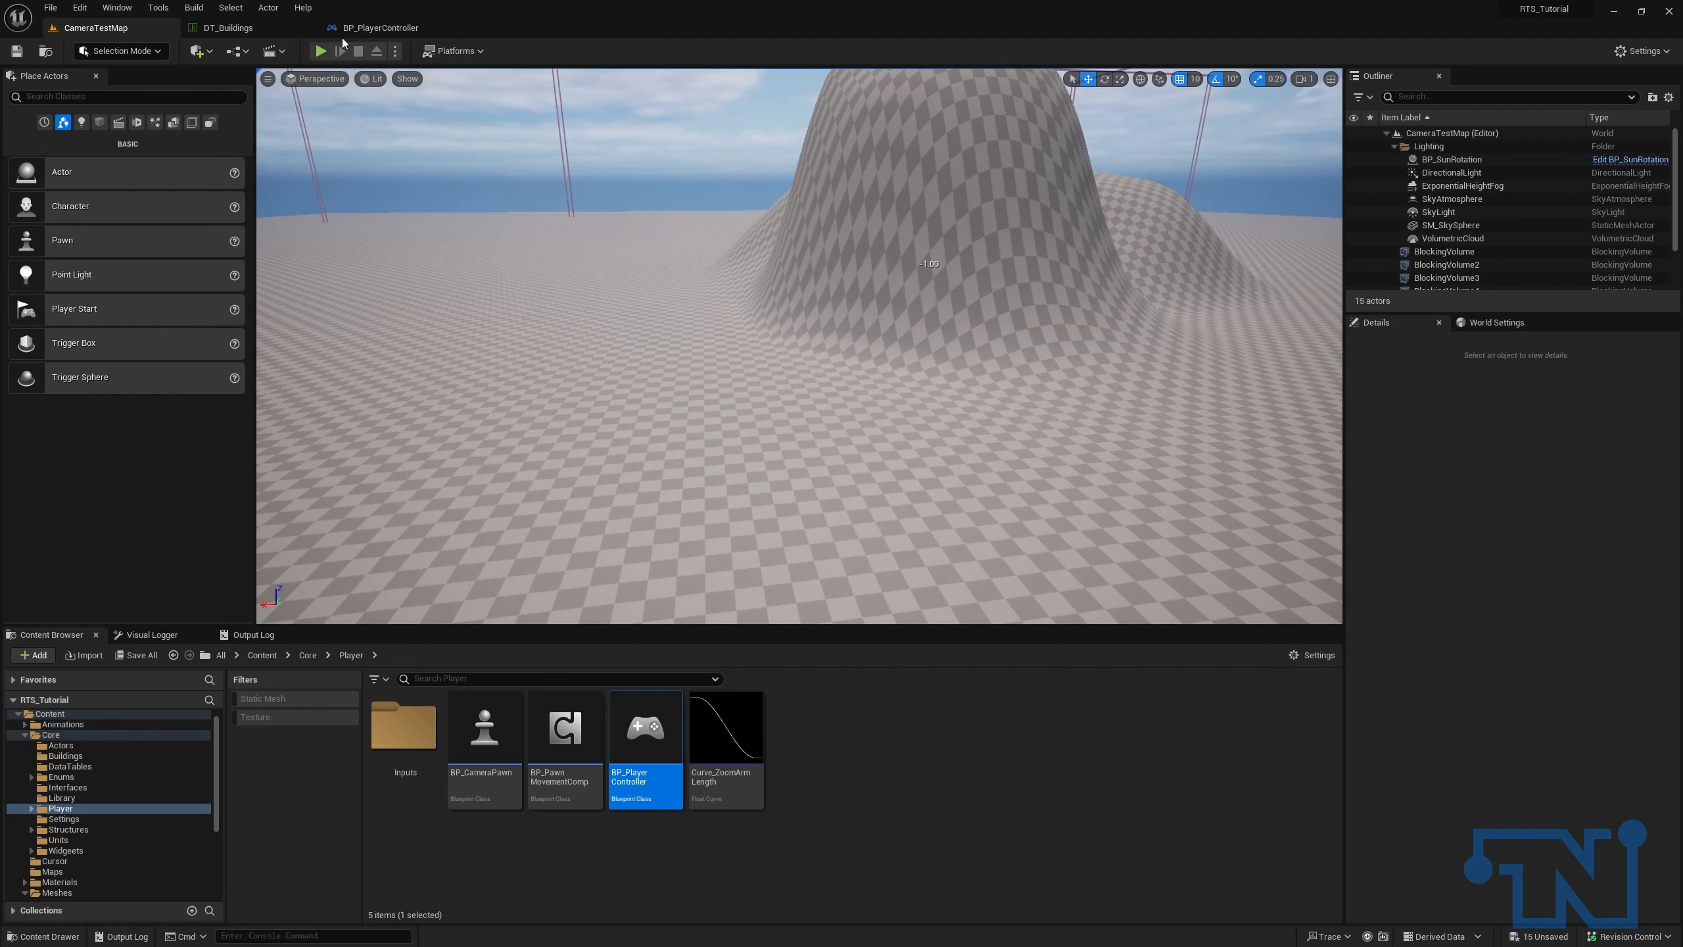
{"action": "left_click", "coordinate": [268, 27]}
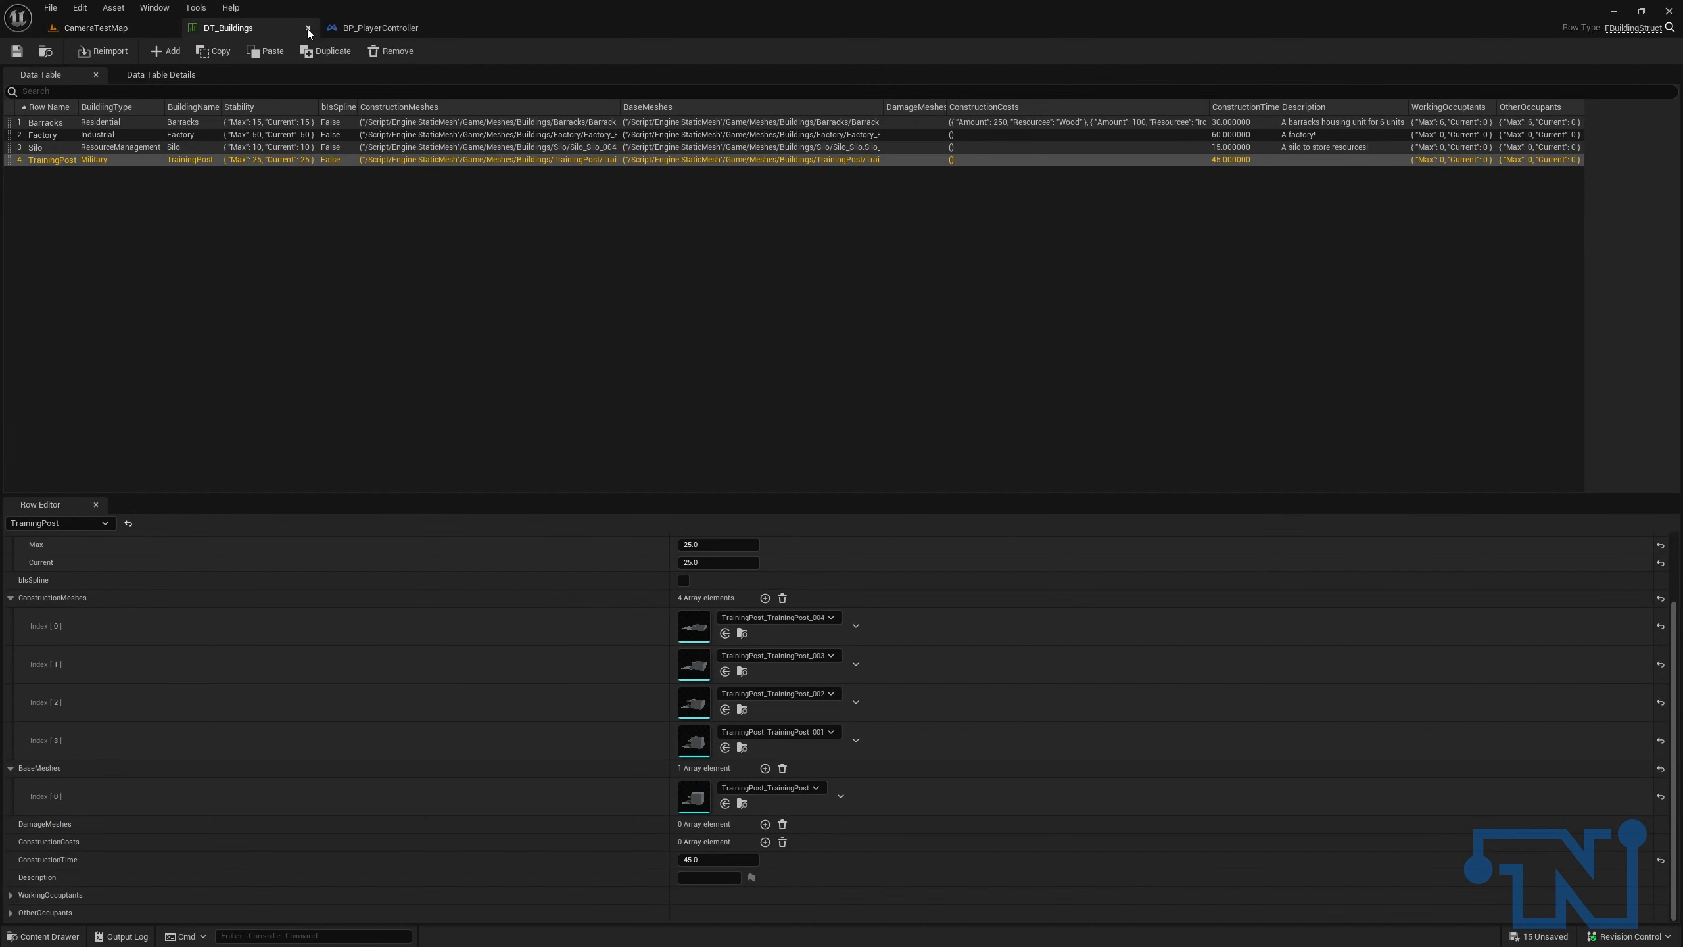
{"action": "left_click", "coordinate": [307, 27]}
{"action": "left_click", "coordinate": [308, 28]}
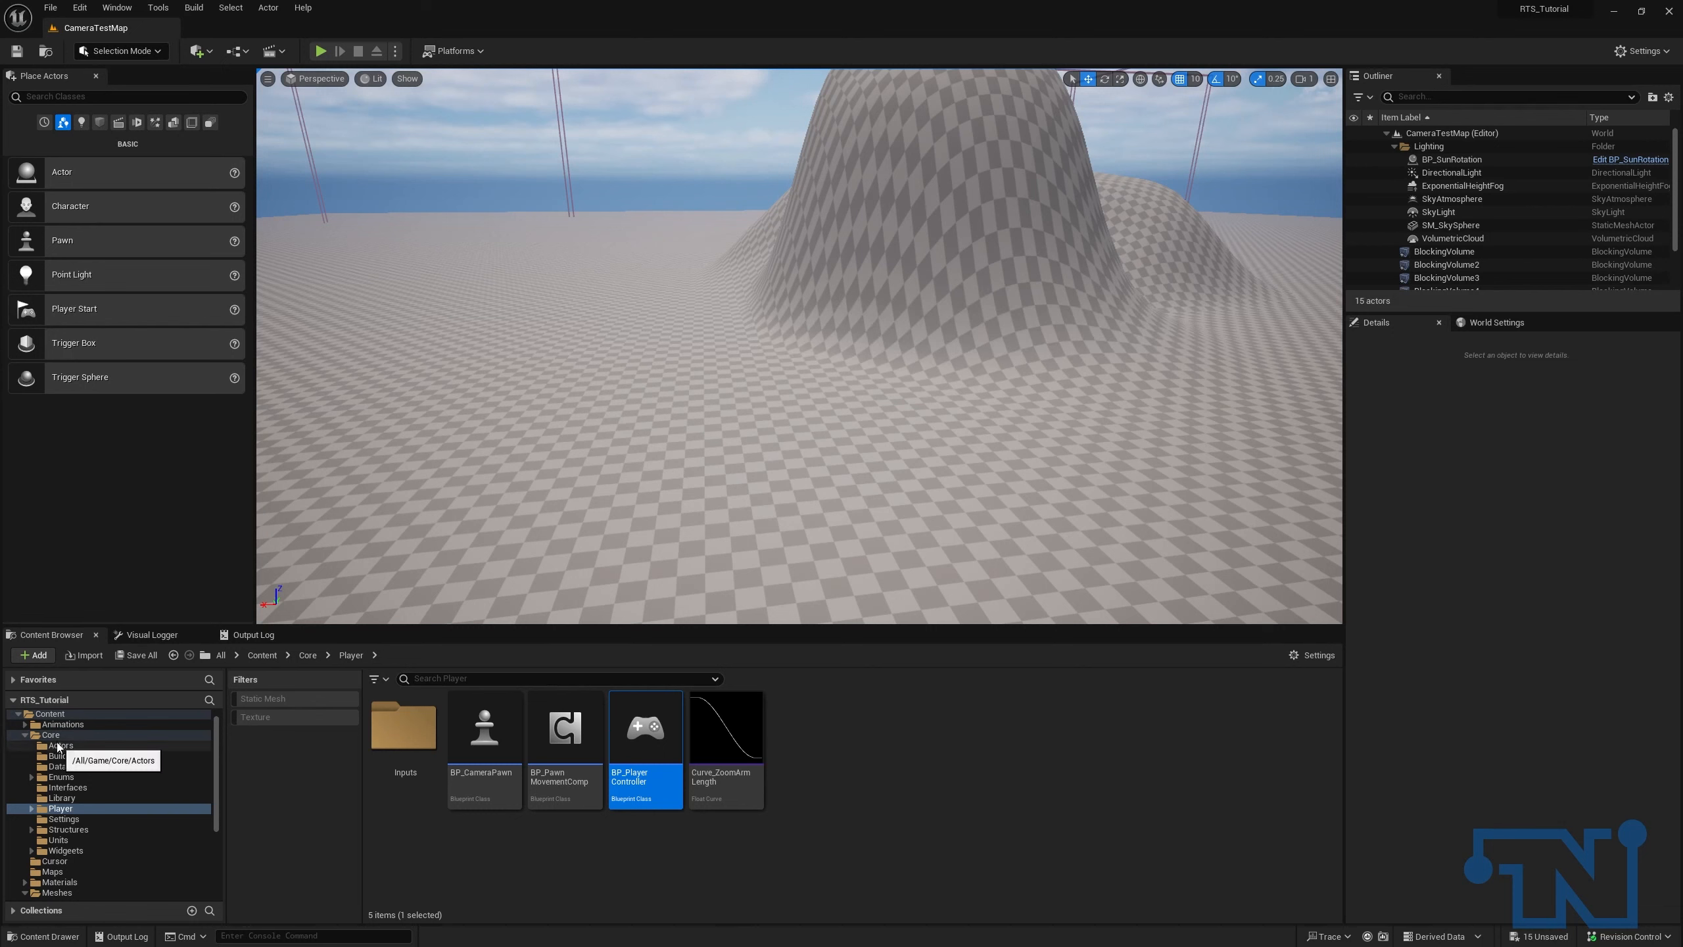
Step: Rename the misspelled Widgeets folder inside the Core folder as Widgets
{"action": "left_click", "coordinate": [54, 737]}
{"action": "left_click", "coordinate": [1241, 712]}
{"action": "key", "text": "F2"}
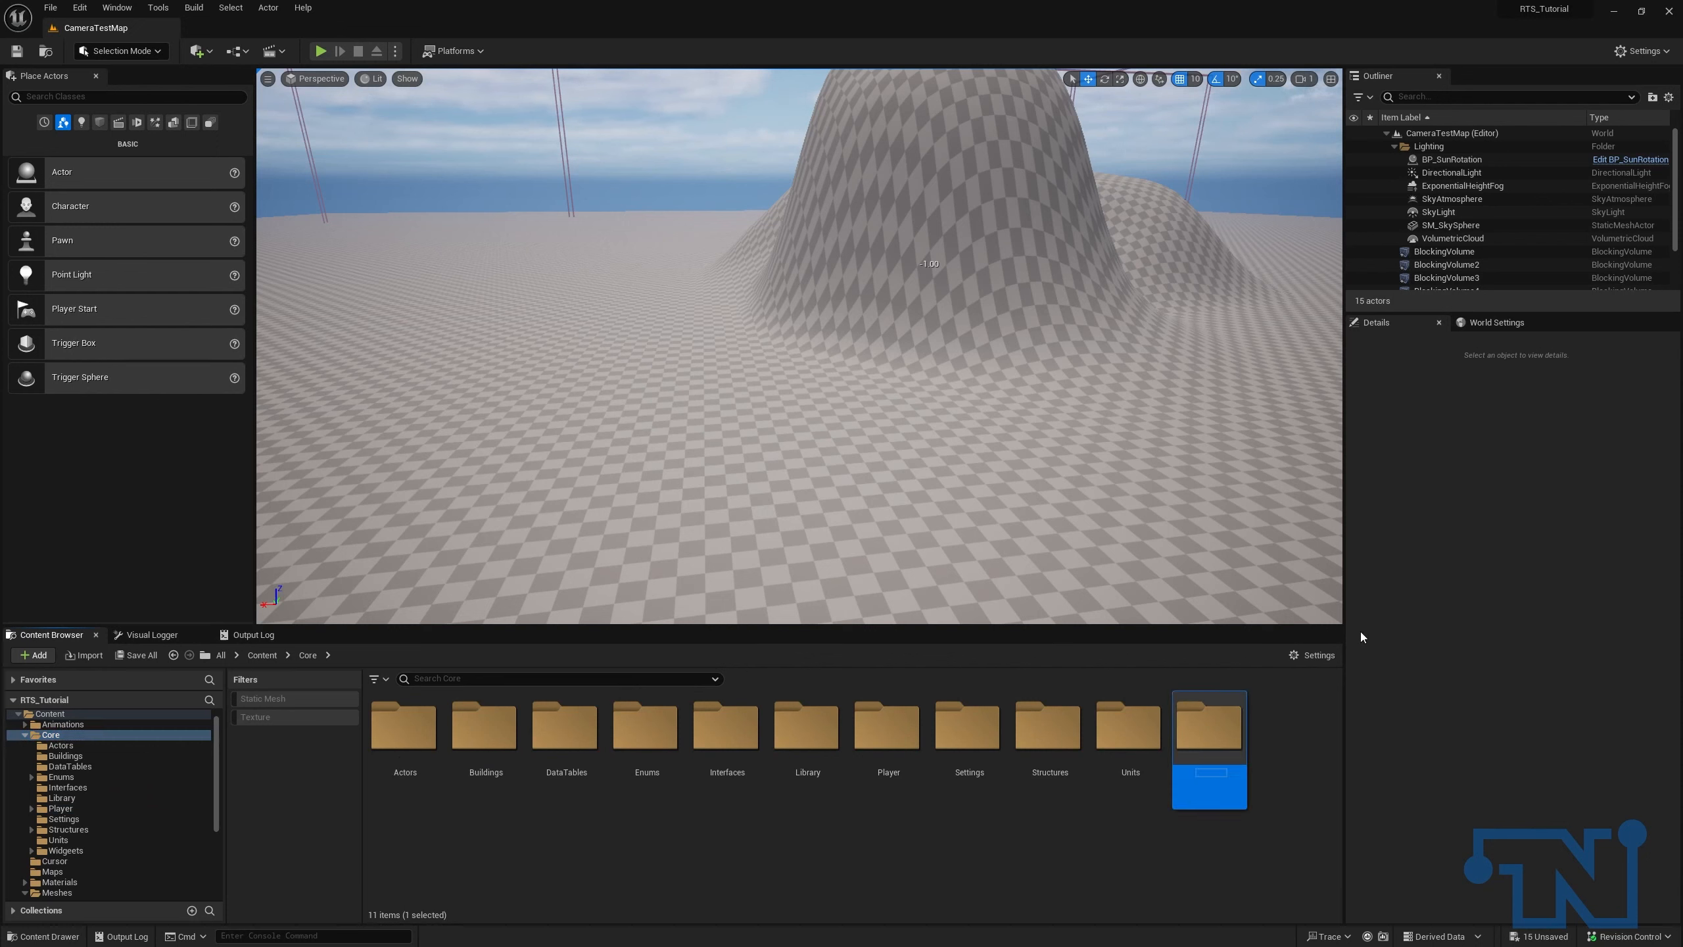
{"action": "key", "text": "BackSpace"}
{"action": "key", "text": "Return"}
{"action": "key", "text": "F2"}
{"action": "type", "text": "Widgets"}
{"action": "key", "text": "Return"}
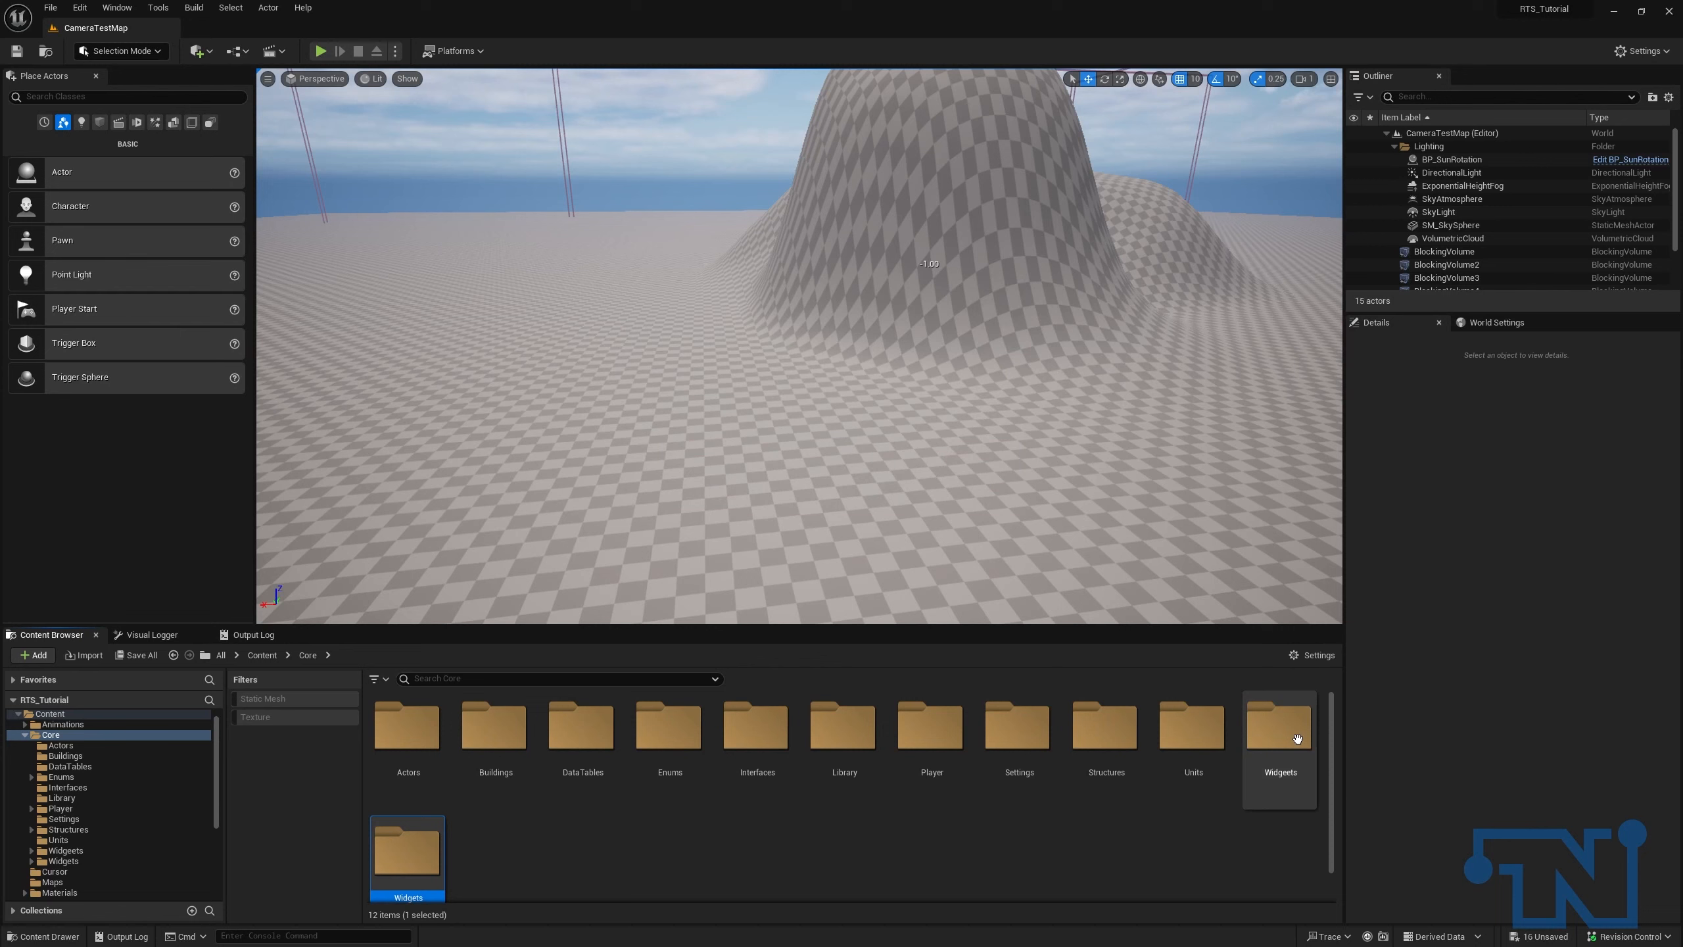
Step: Check what is left in the old Widgeets folder and fix up the redirectors in the Core folder
{"action": "scroll", "coordinate": [1073, 745], "scroll_direction": "down", "scroll_amount": 1}
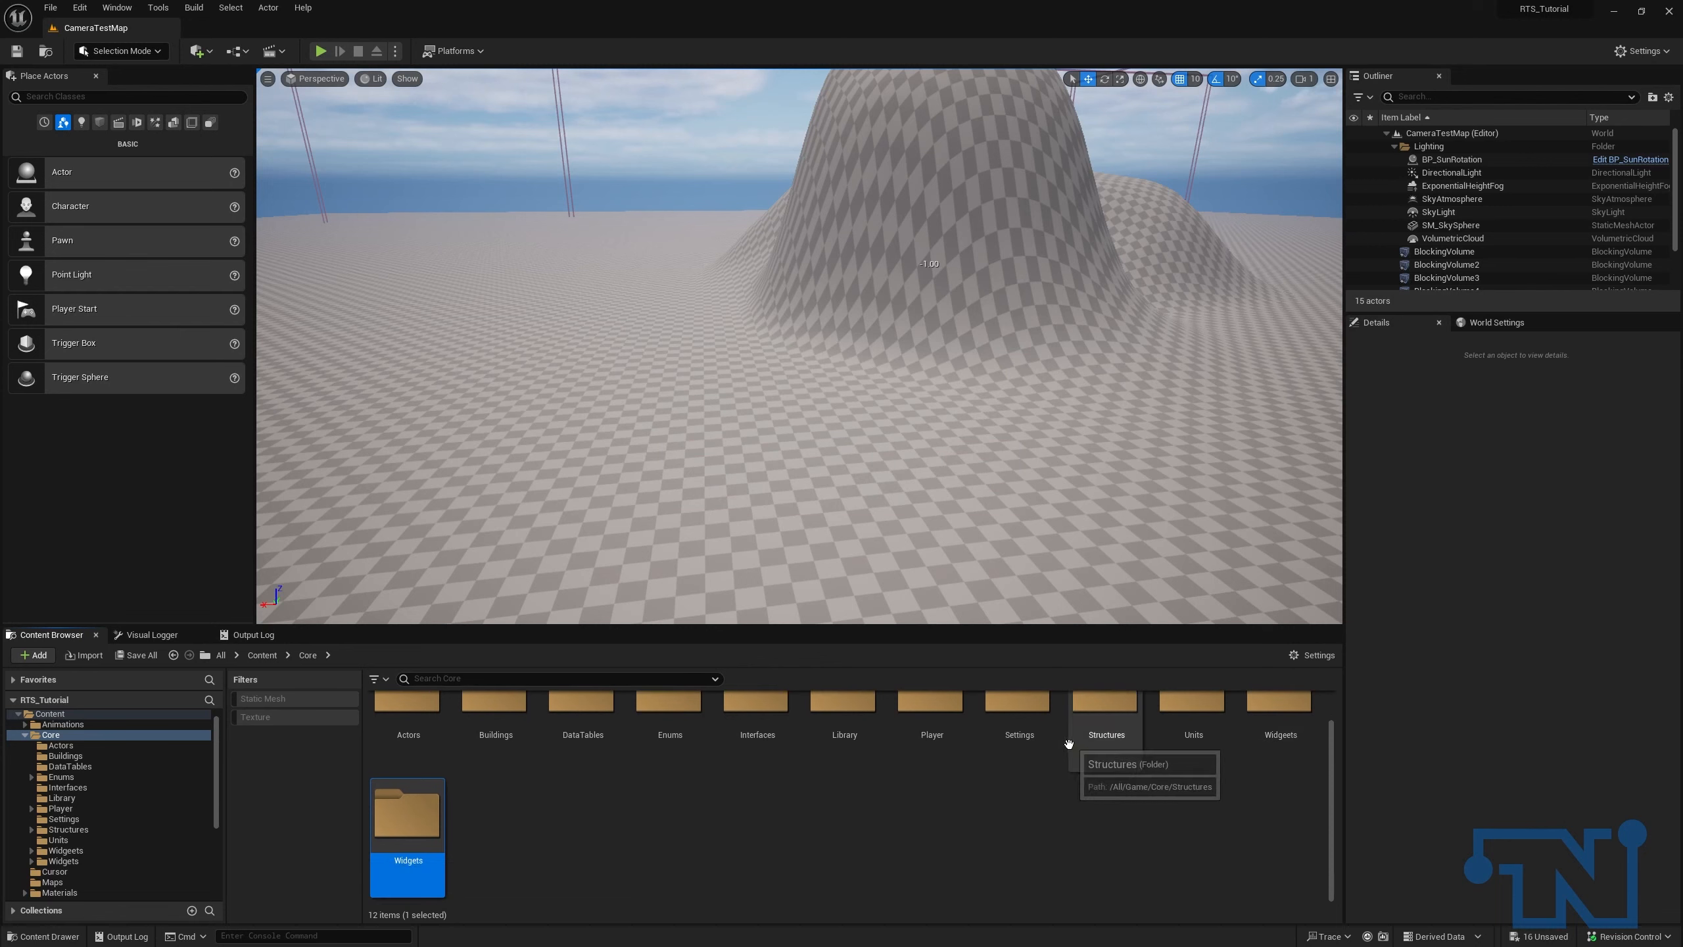
{"action": "double_click", "coordinate": [1299, 715]}
{"action": "right_click", "coordinate": [56, 733]}
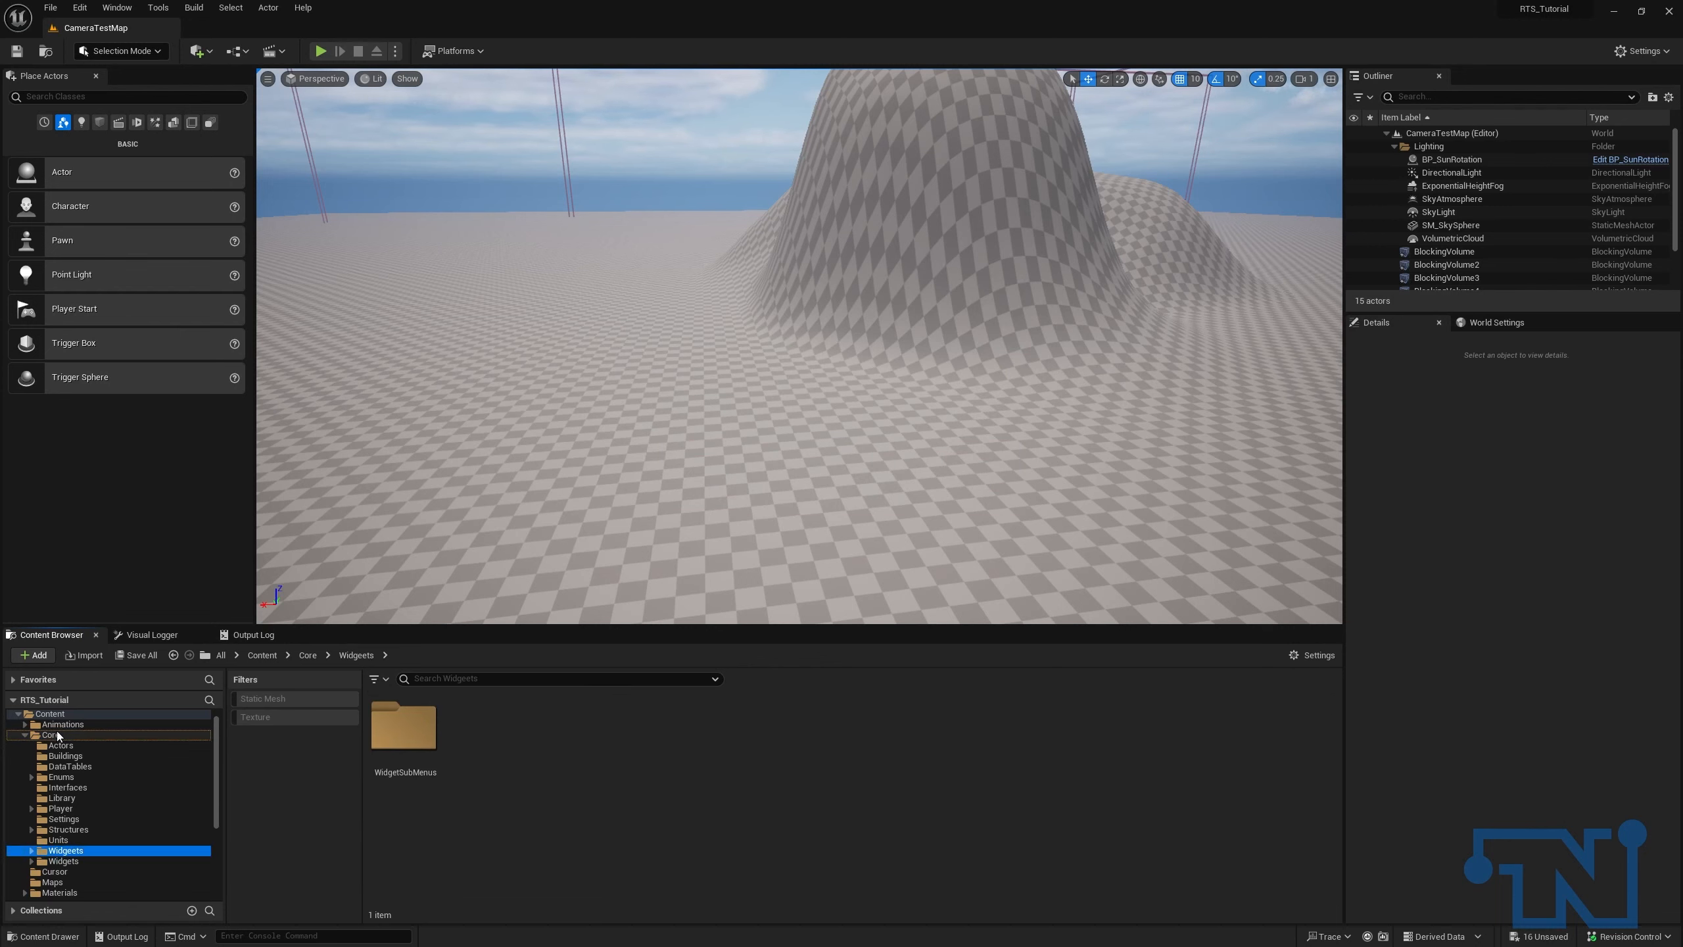
{"action": "left_click", "coordinate": [158, 621]}
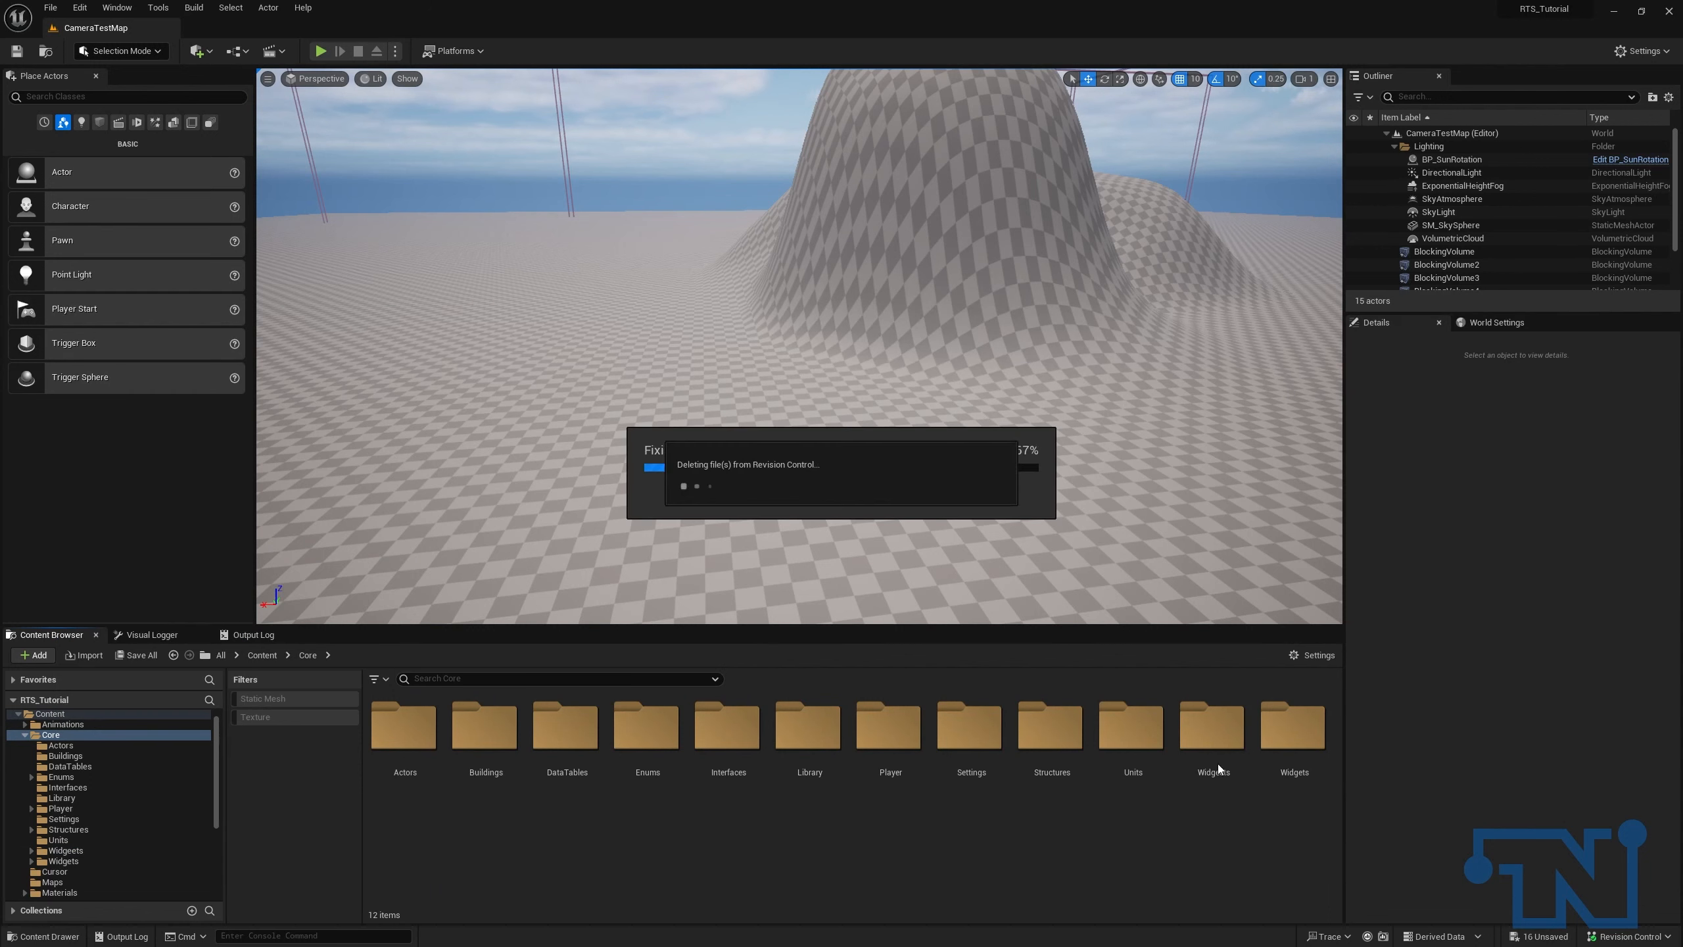
Step: Delete the empty Widgeets folder from the Core folder
{"action": "left_click", "coordinate": [1212, 732]}
{"action": "double_click", "coordinate": [1223, 742]}
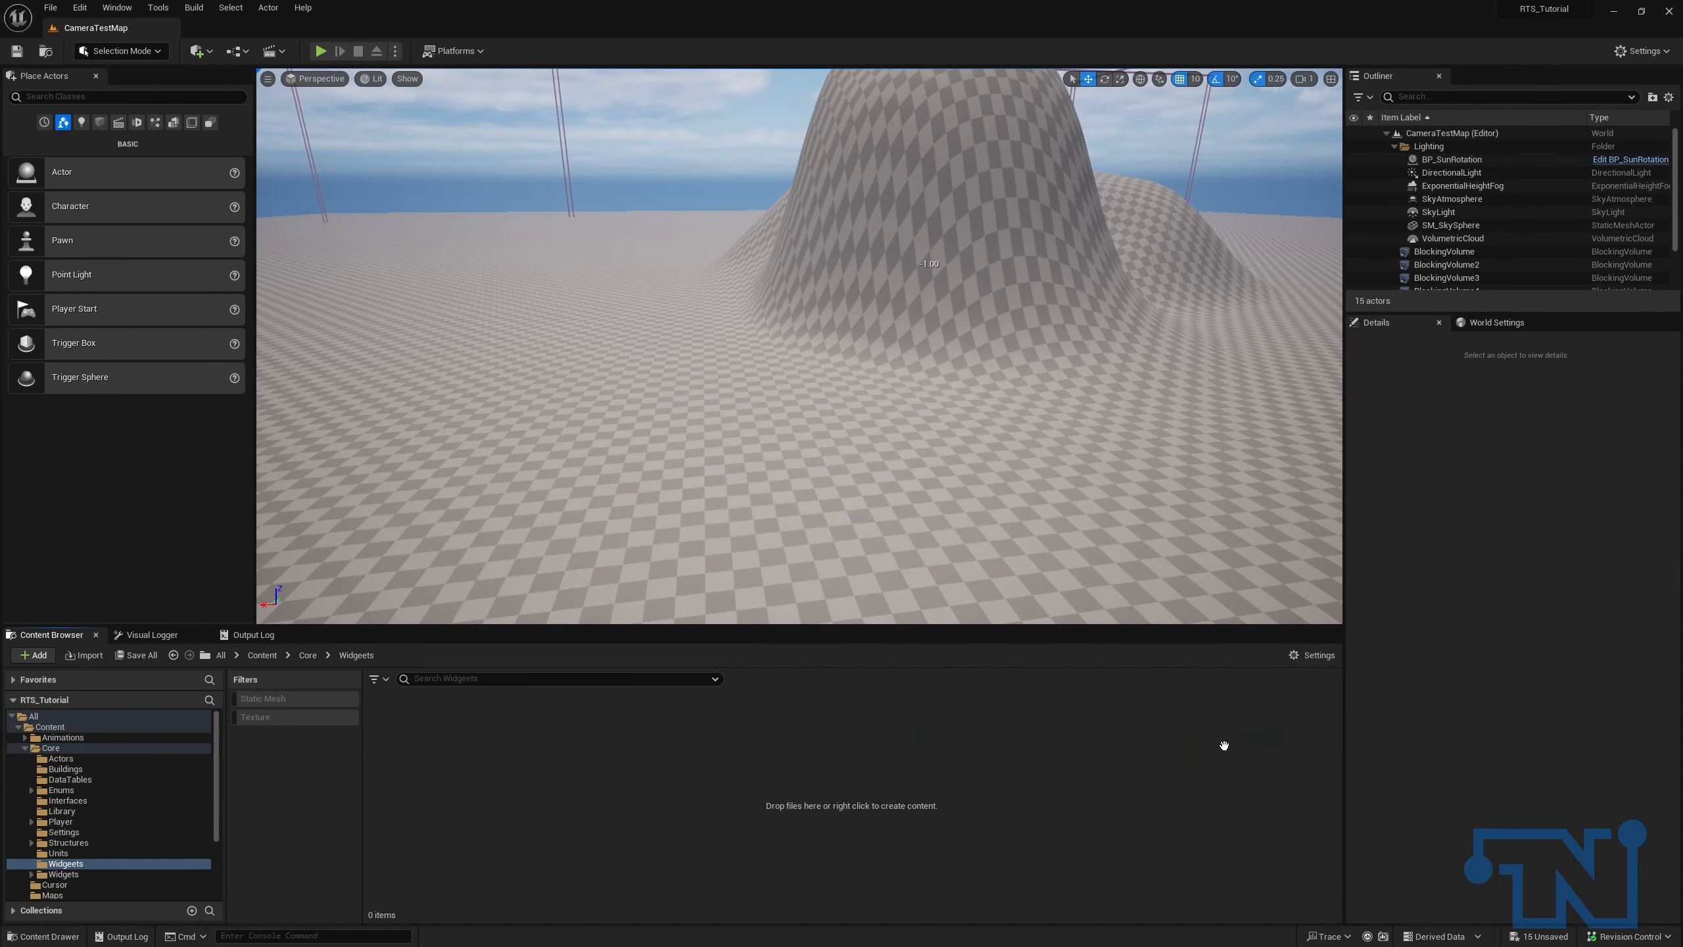
{"action": "left_click", "coordinate": [99, 855]}
{"action": "left_click", "coordinate": [85, 865]}
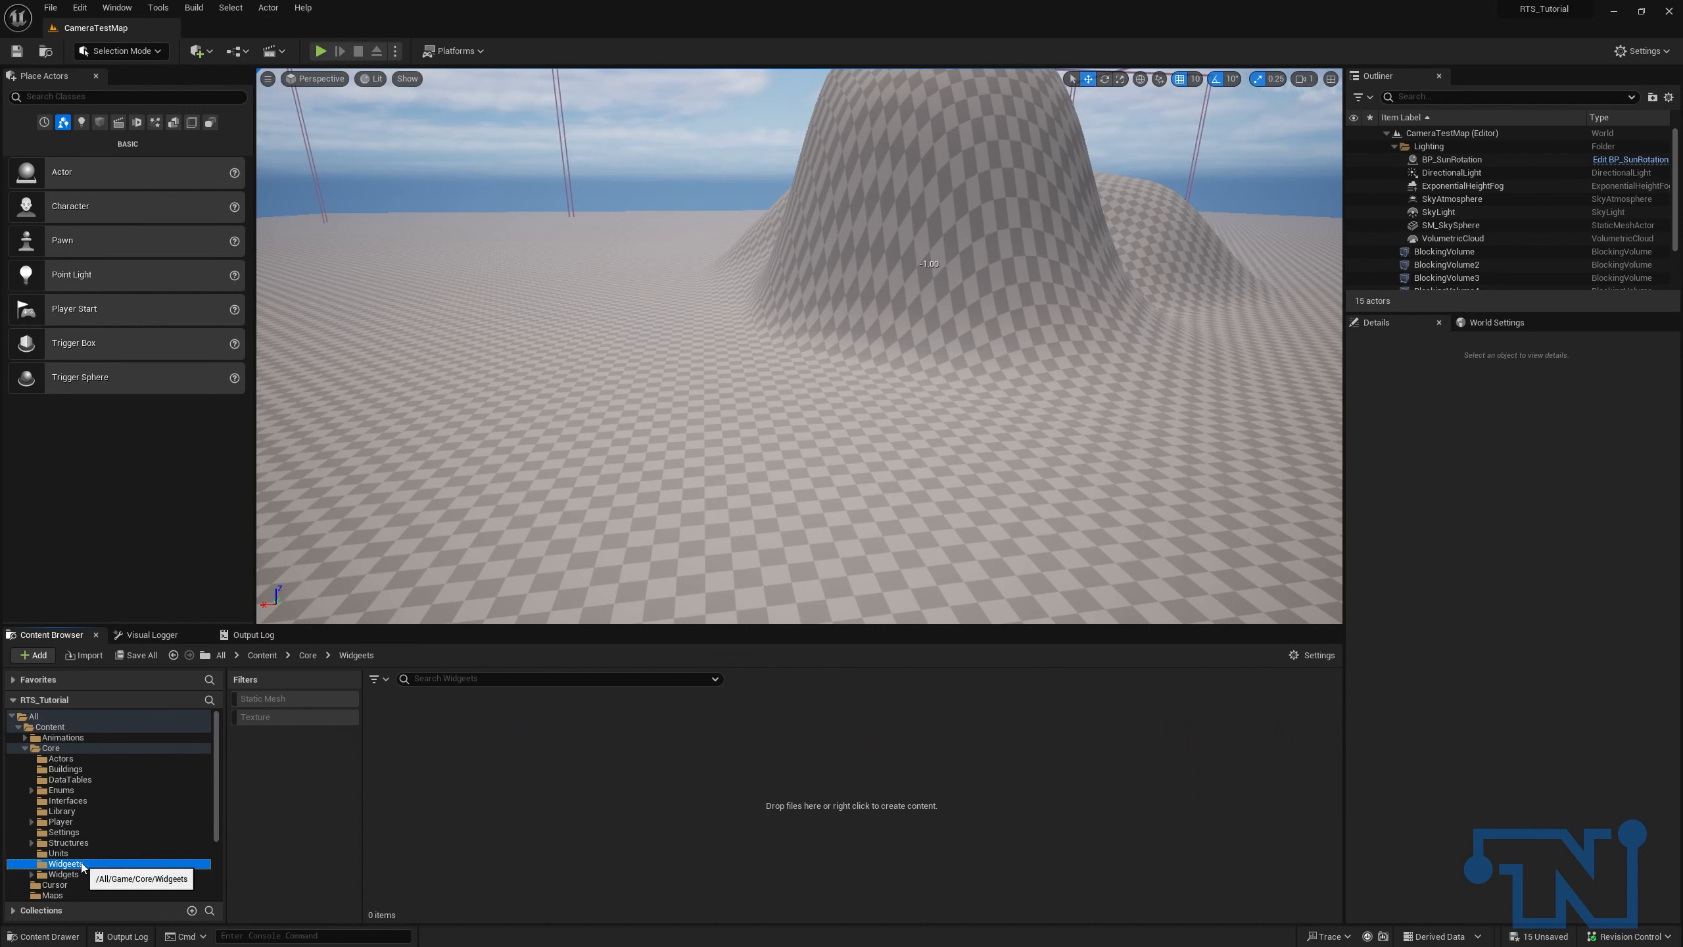
{"action": "key", "text": "End"}
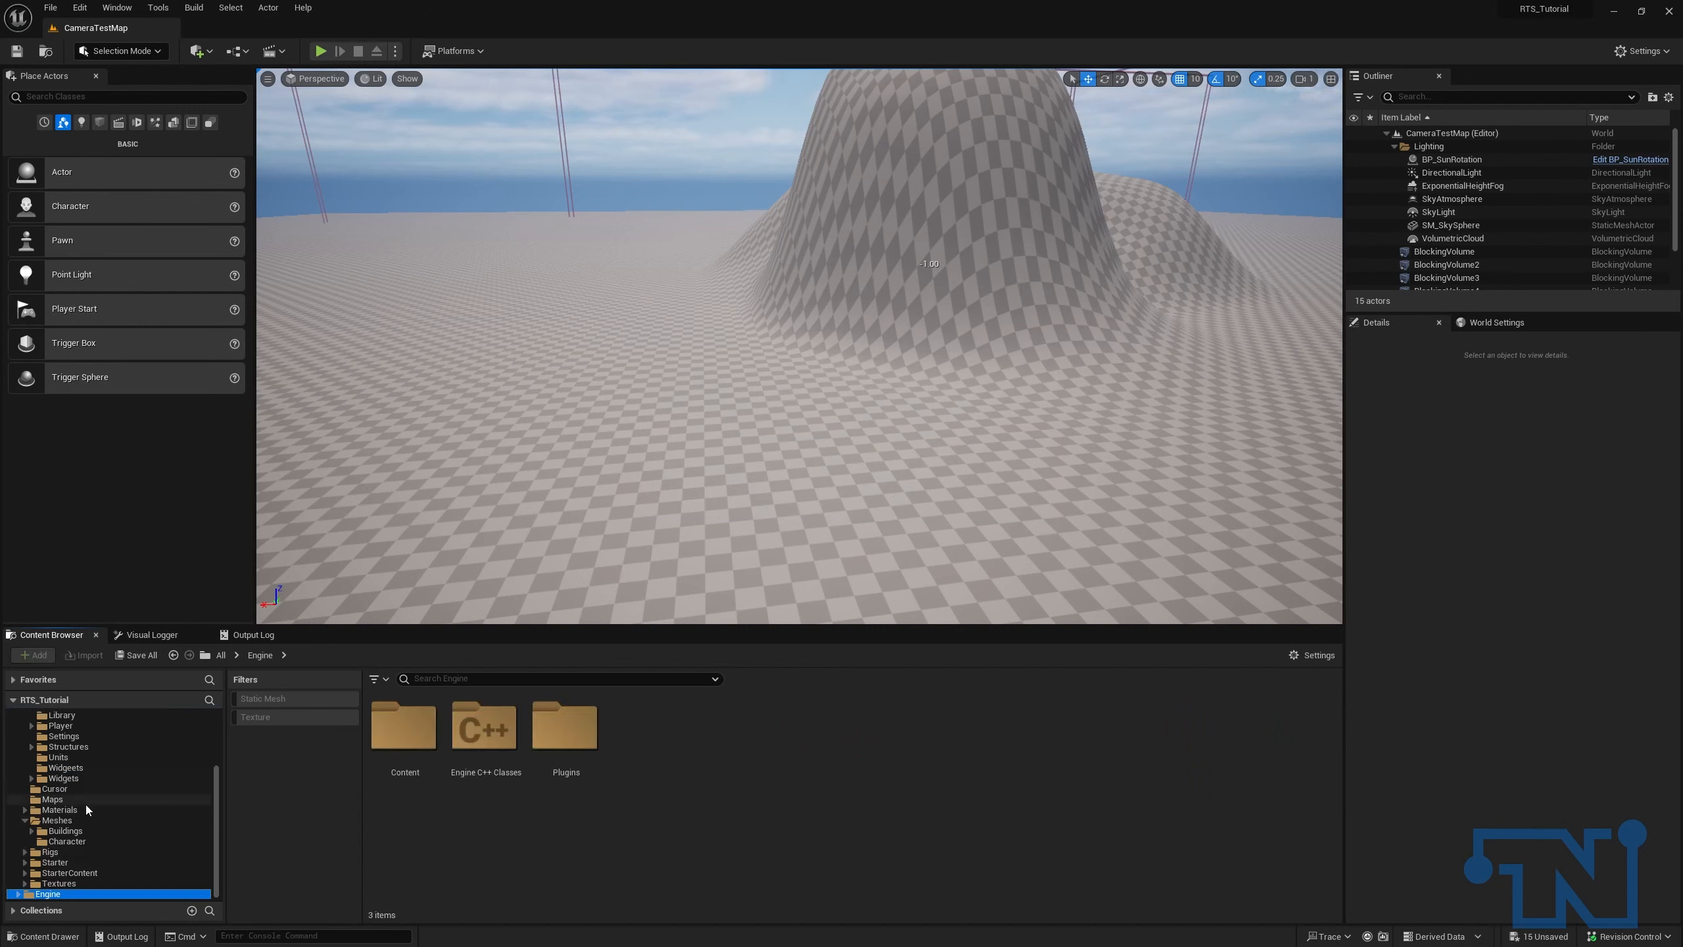
{"action": "left_click", "coordinate": [85, 809]}
{"action": "left_click", "coordinate": [83, 821]}
{"action": "scroll", "coordinate": [84, 802], "scroll_direction": "up", "scroll_amount": 3}
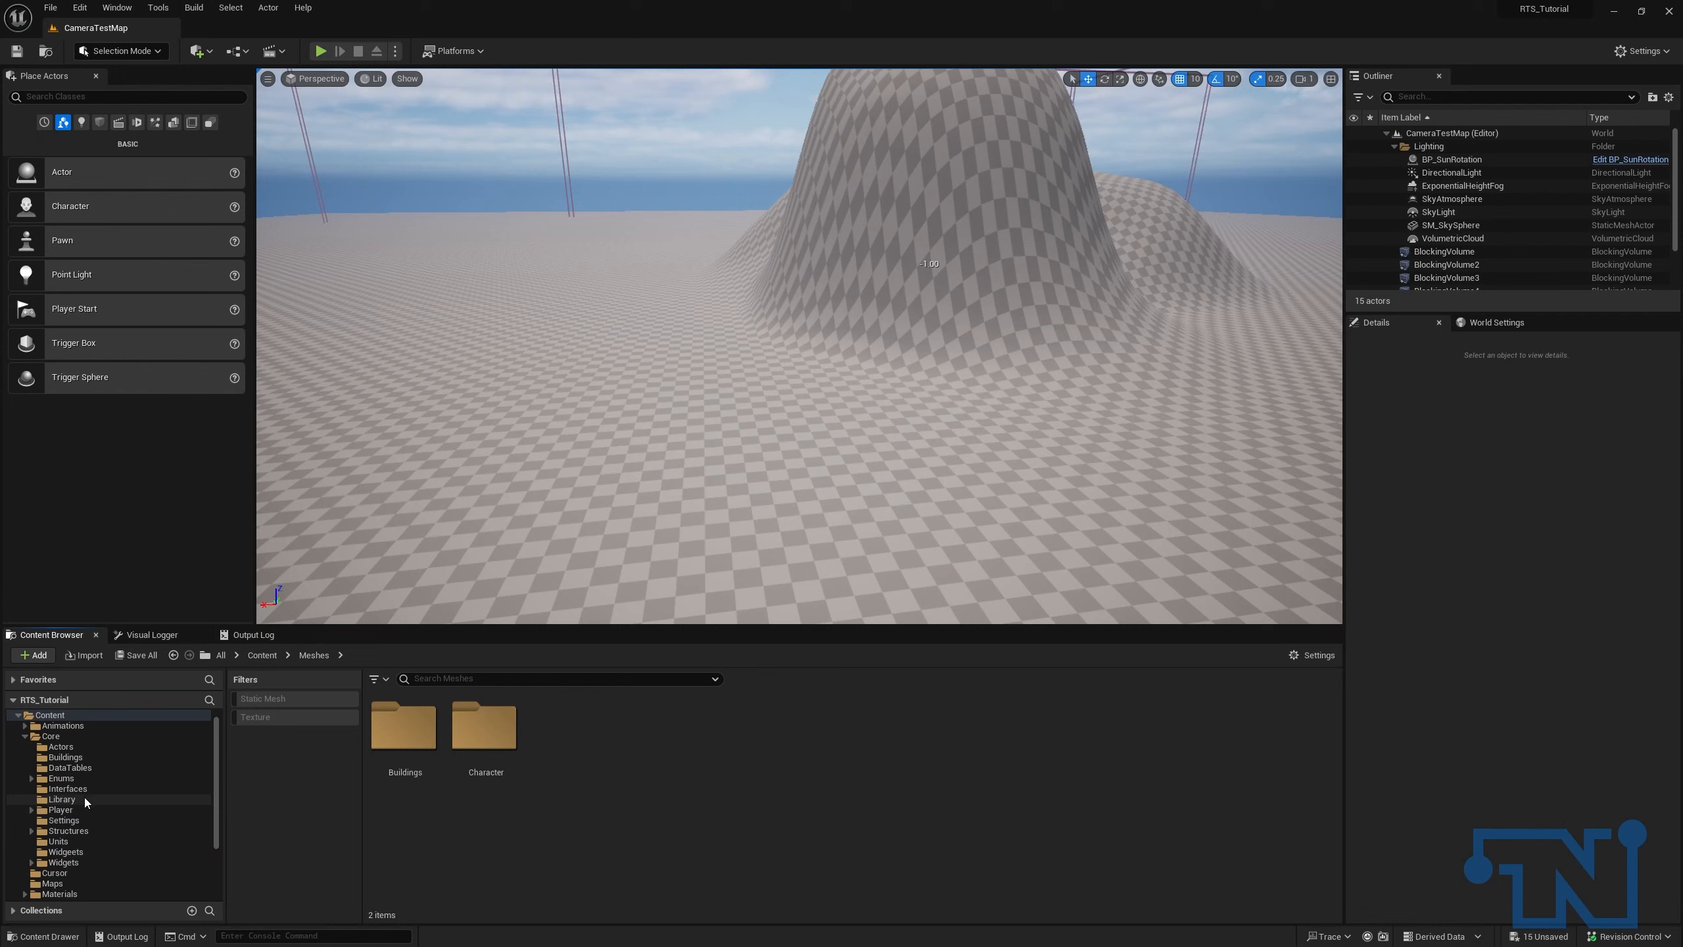
{"action": "left_click", "coordinate": [87, 853]}
{"action": "key", "text": "Delete"}
{"action": "left_click", "coordinate": [113, 876]}
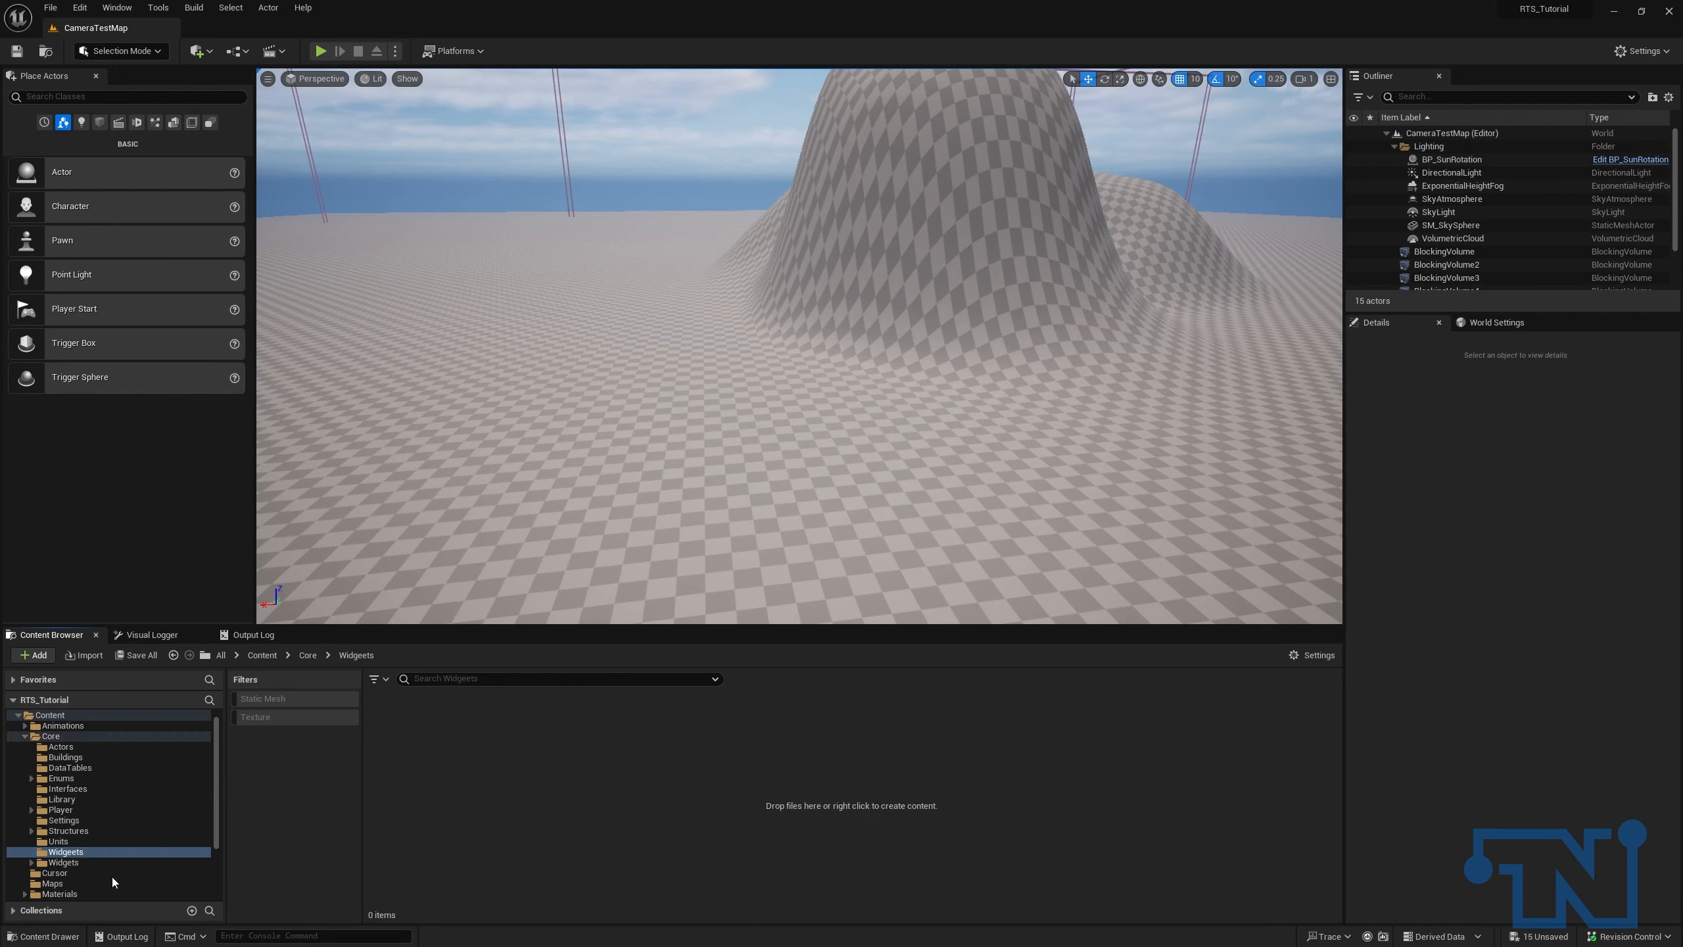
Step: Create a User Widget blueprint named WBP_ConstructionMenu in the Core/Widgets/WidgetSubMenus folder
{"action": "left_click", "coordinate": [87, 854]}
{"action": "double_click", "coordinate": [404, 726]}
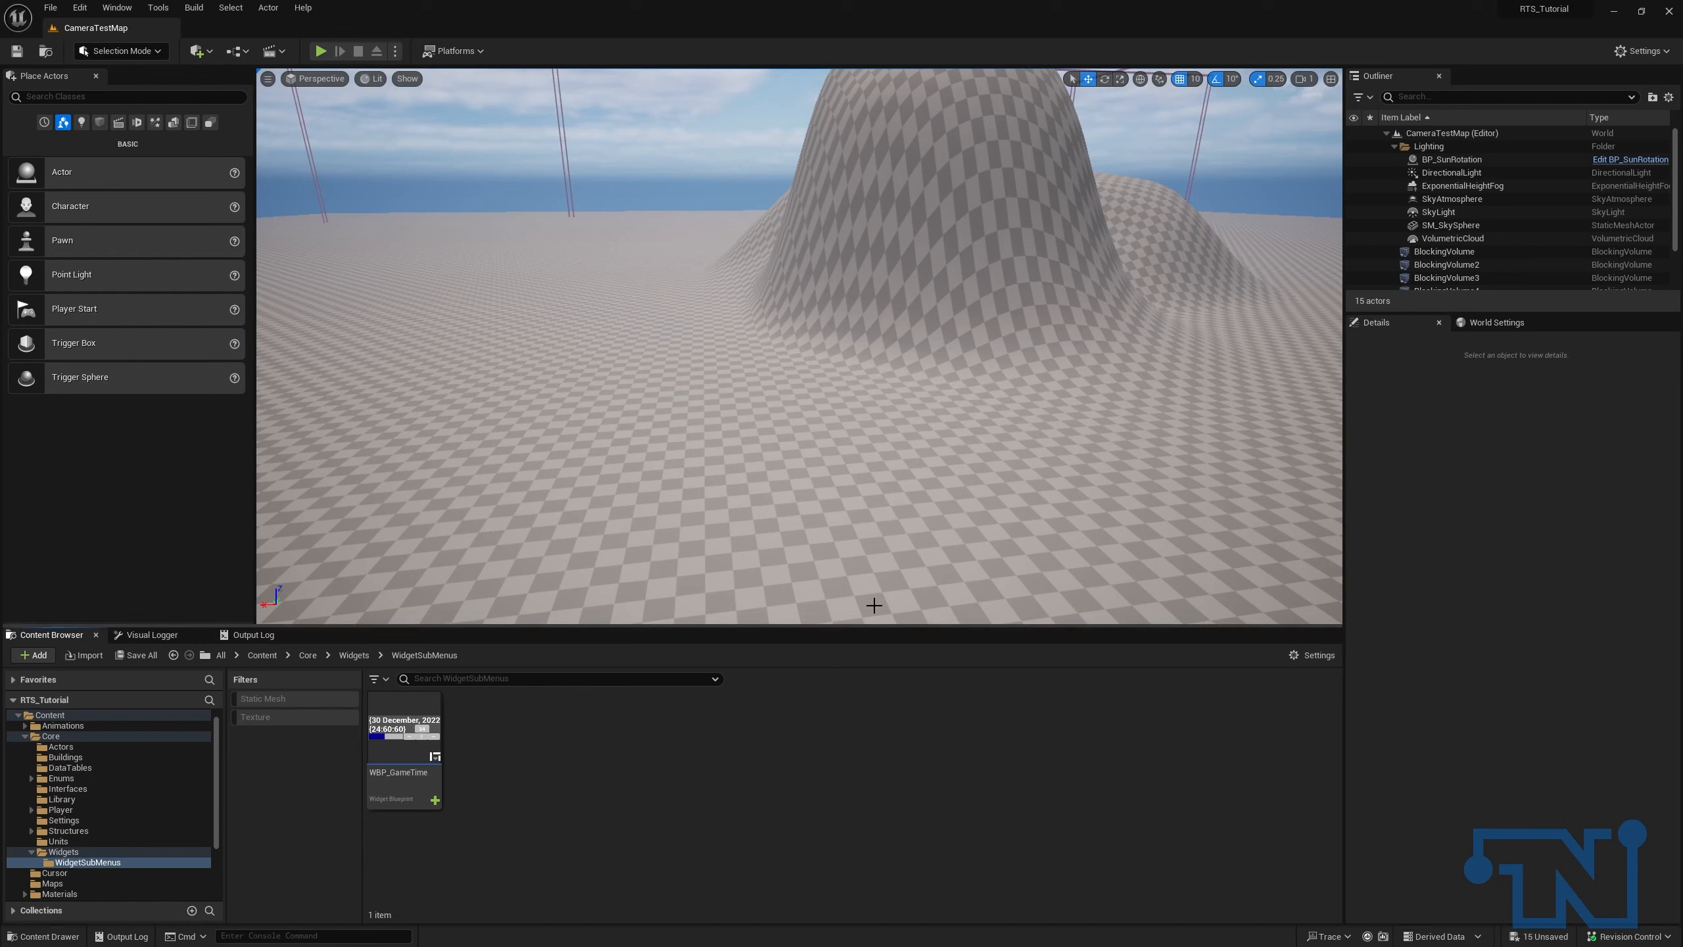
{"action": "right_click", "coordinate": [555, 744]}
{"action": "mouse_move", "coordinate": [572, 658]}
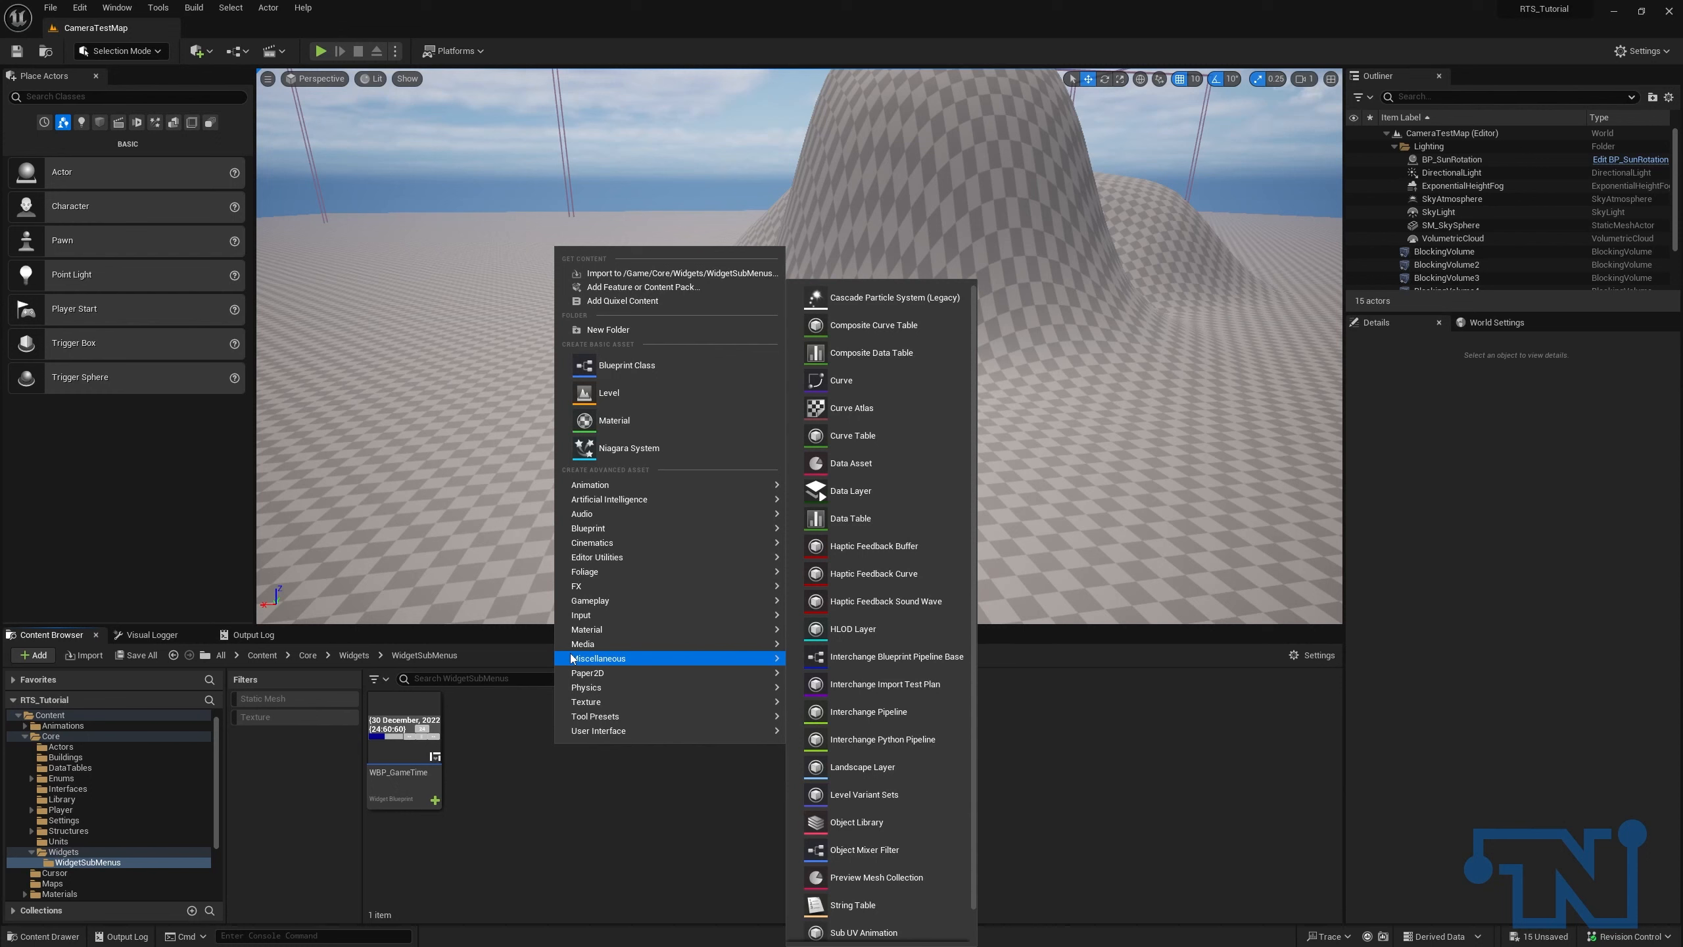
{"action": "mouse_move", "coordinate": [643, 730]}
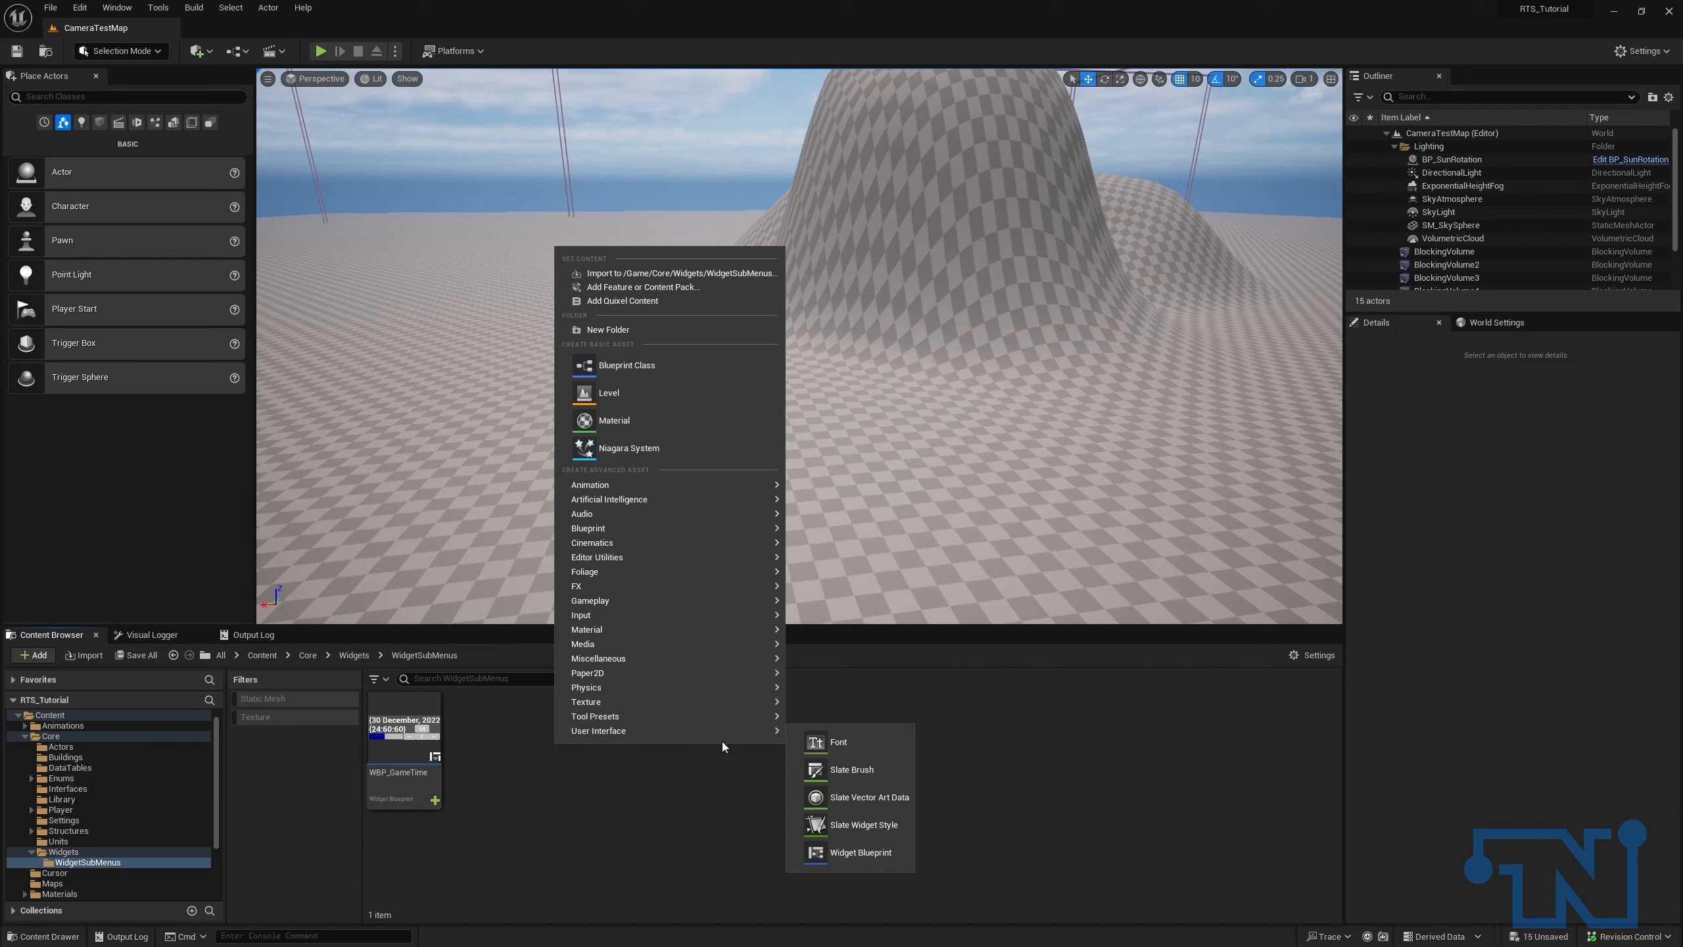
{"action": "left_click", "coordinate": [853, 855]}
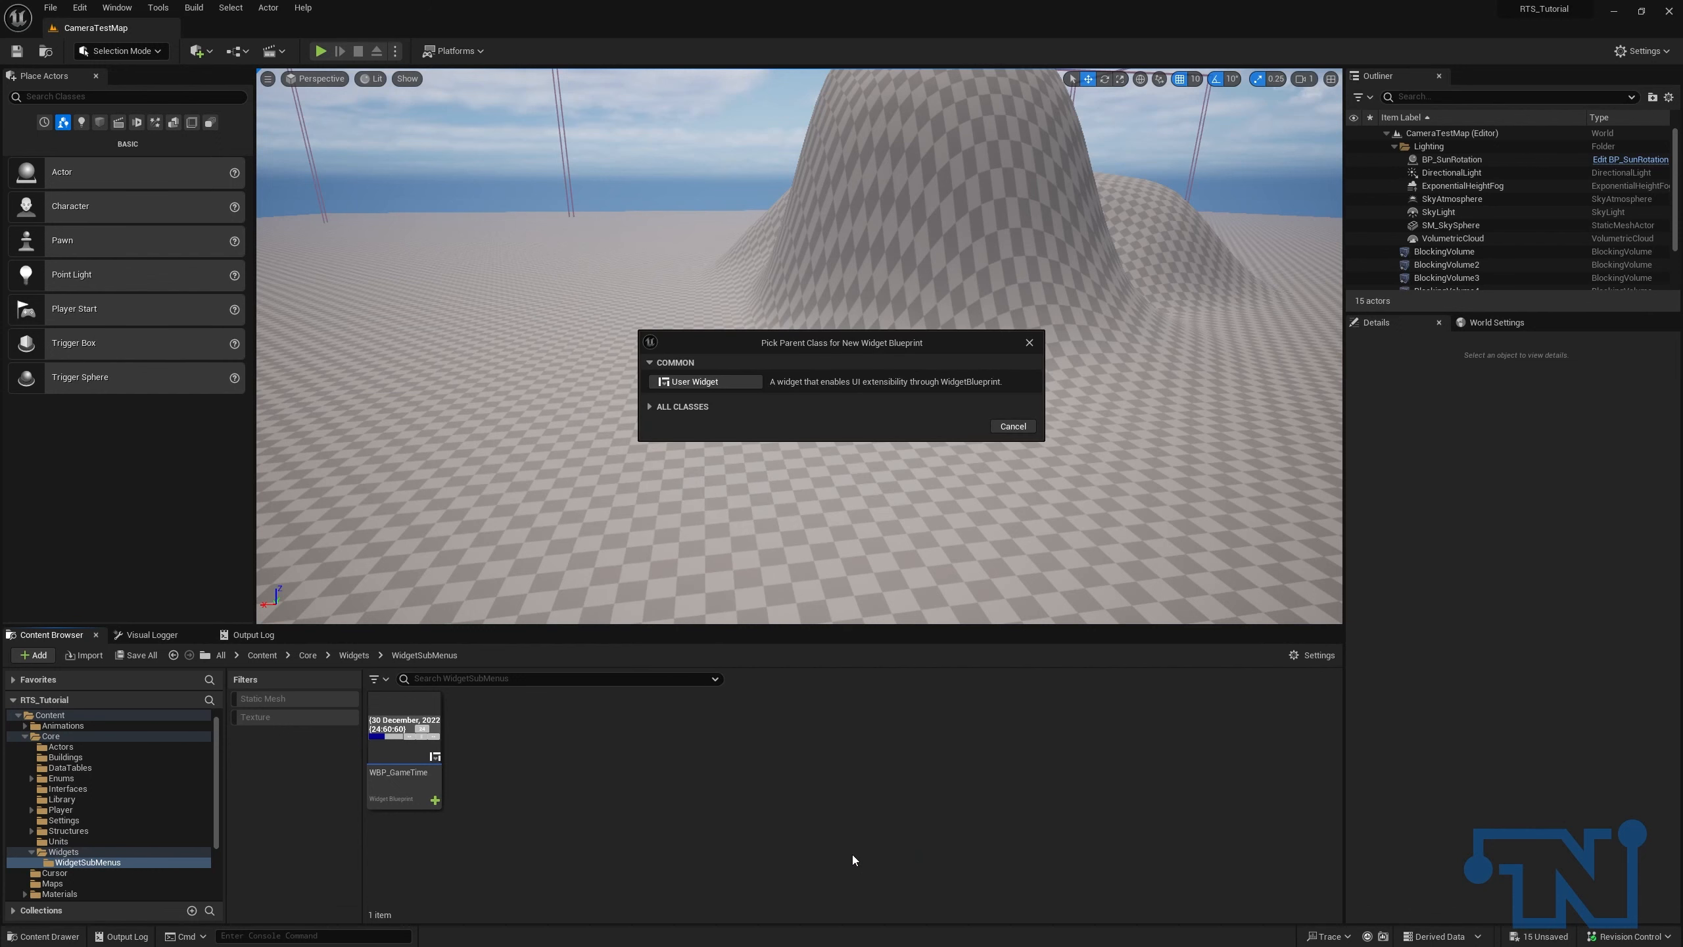
{"action": "left_click", "coordinate": [746, 385]}
{"action": "type", "text": "WBP"}
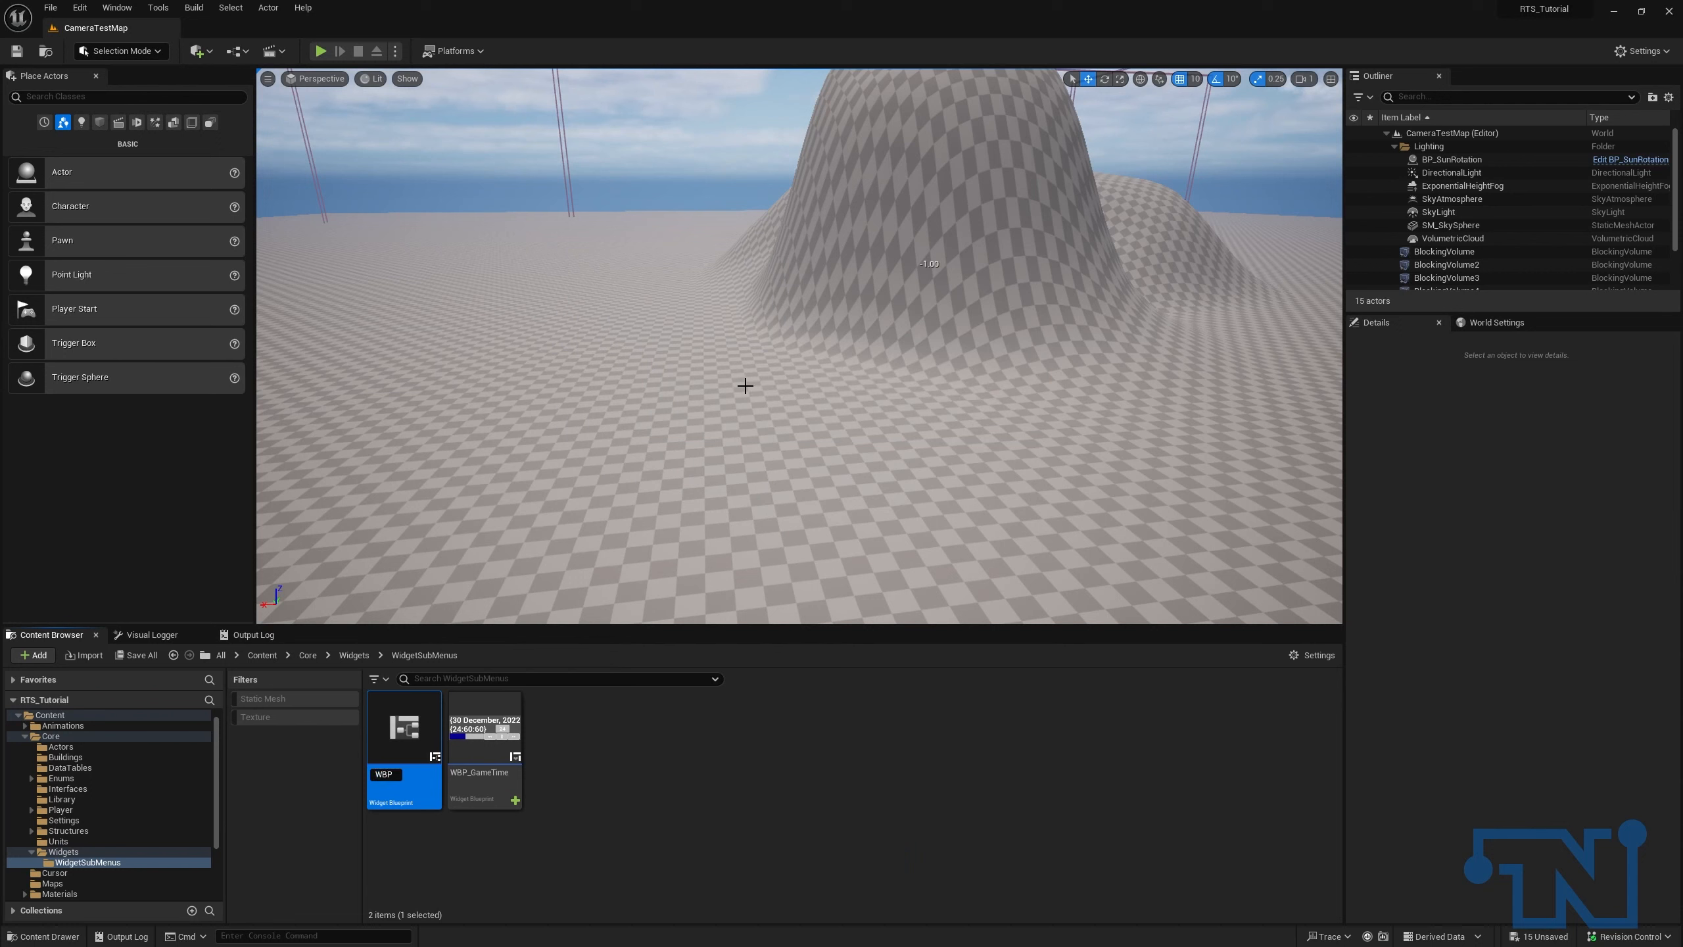
{"action": "type", "text": "_ConstructionMenu"}
{"action": "key", "text": "Return"}
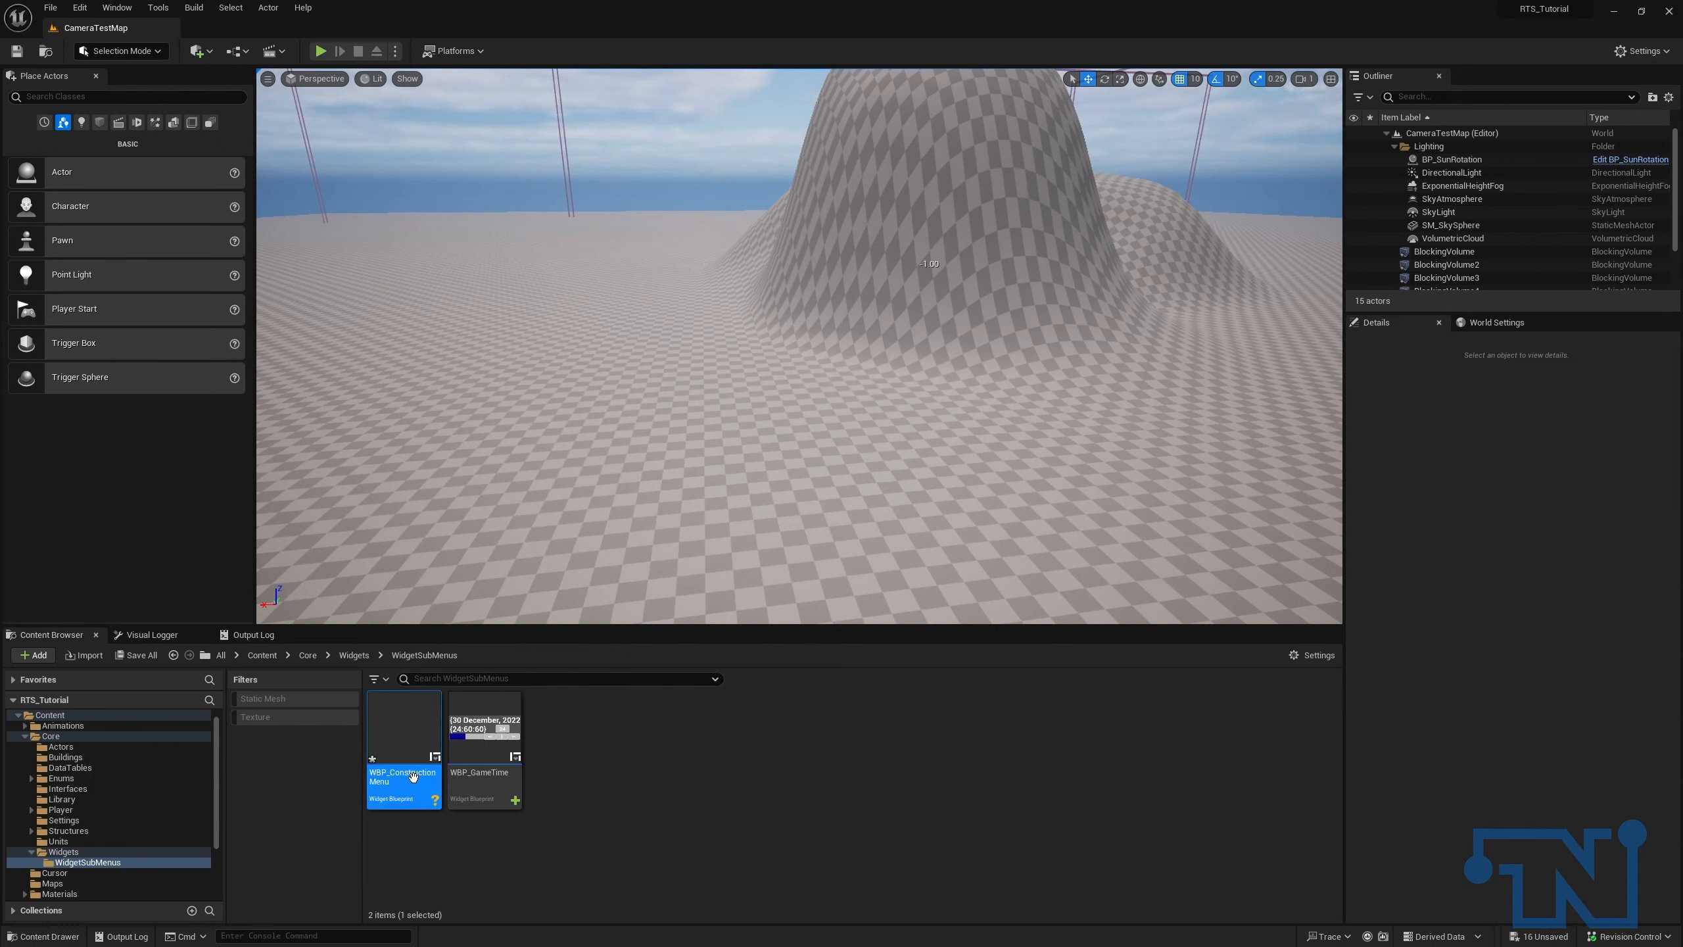
Step: Open WBP_ConstructionMenu and set the designer's screen sizing mode to Desired
{"action": "double_click", "coordinate": [414, 778]}
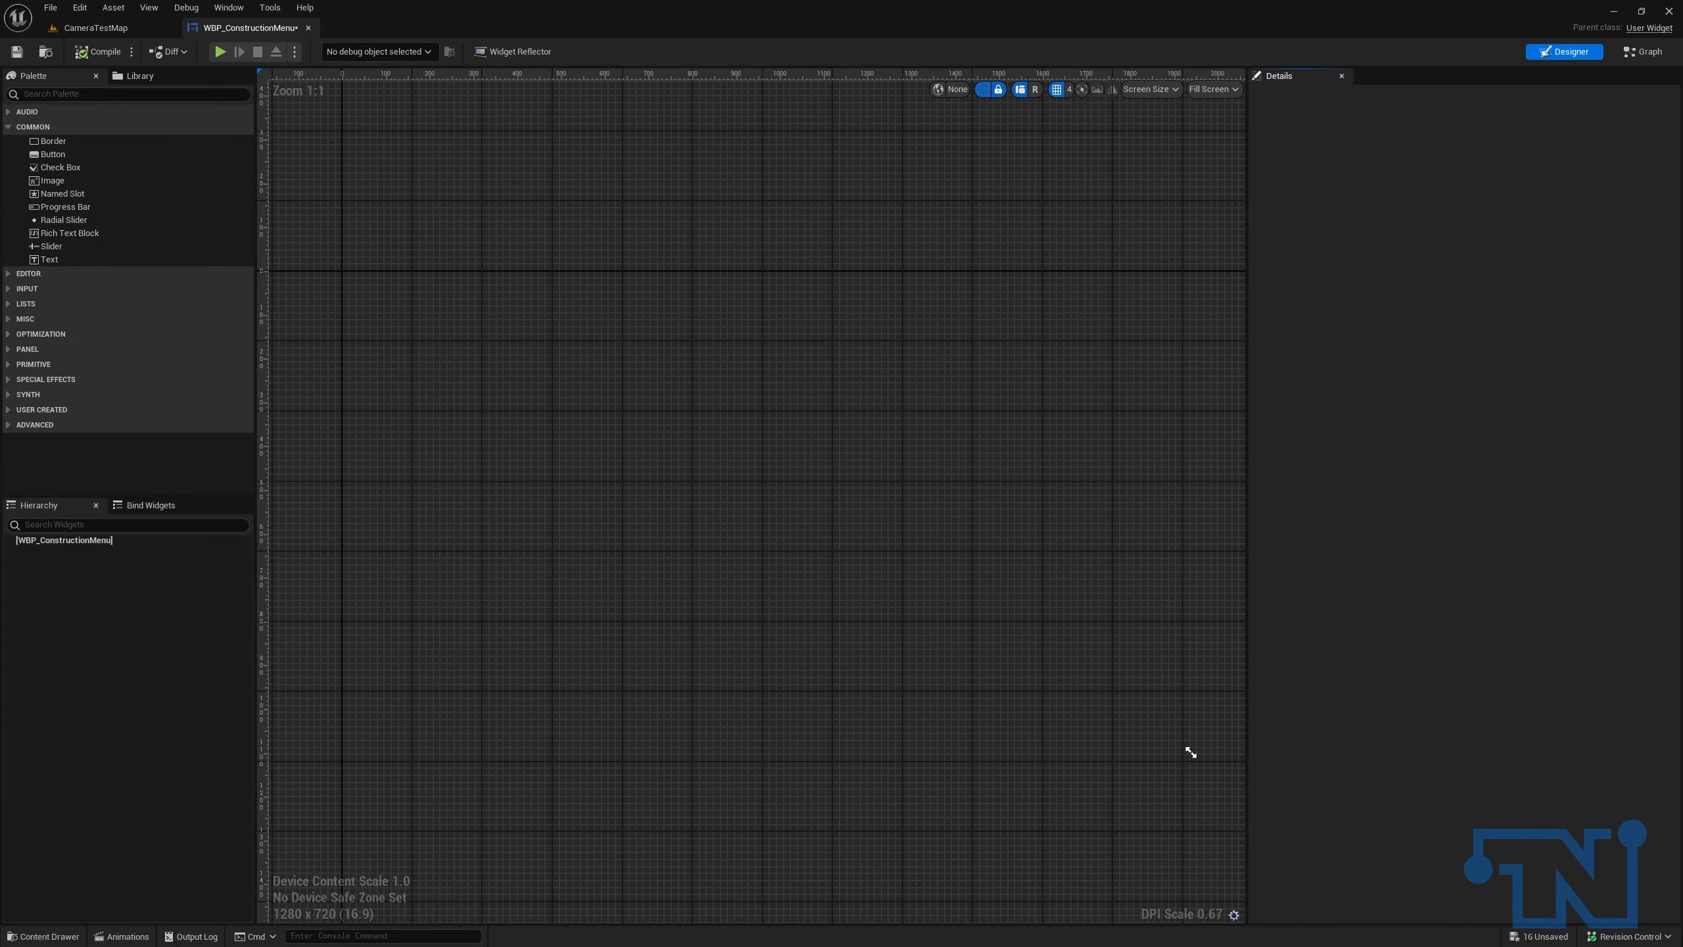
{"action": "left_click", "coordinate": [1211, 90]}
{"action": "left_click", "coordinate": [1230, 154]}
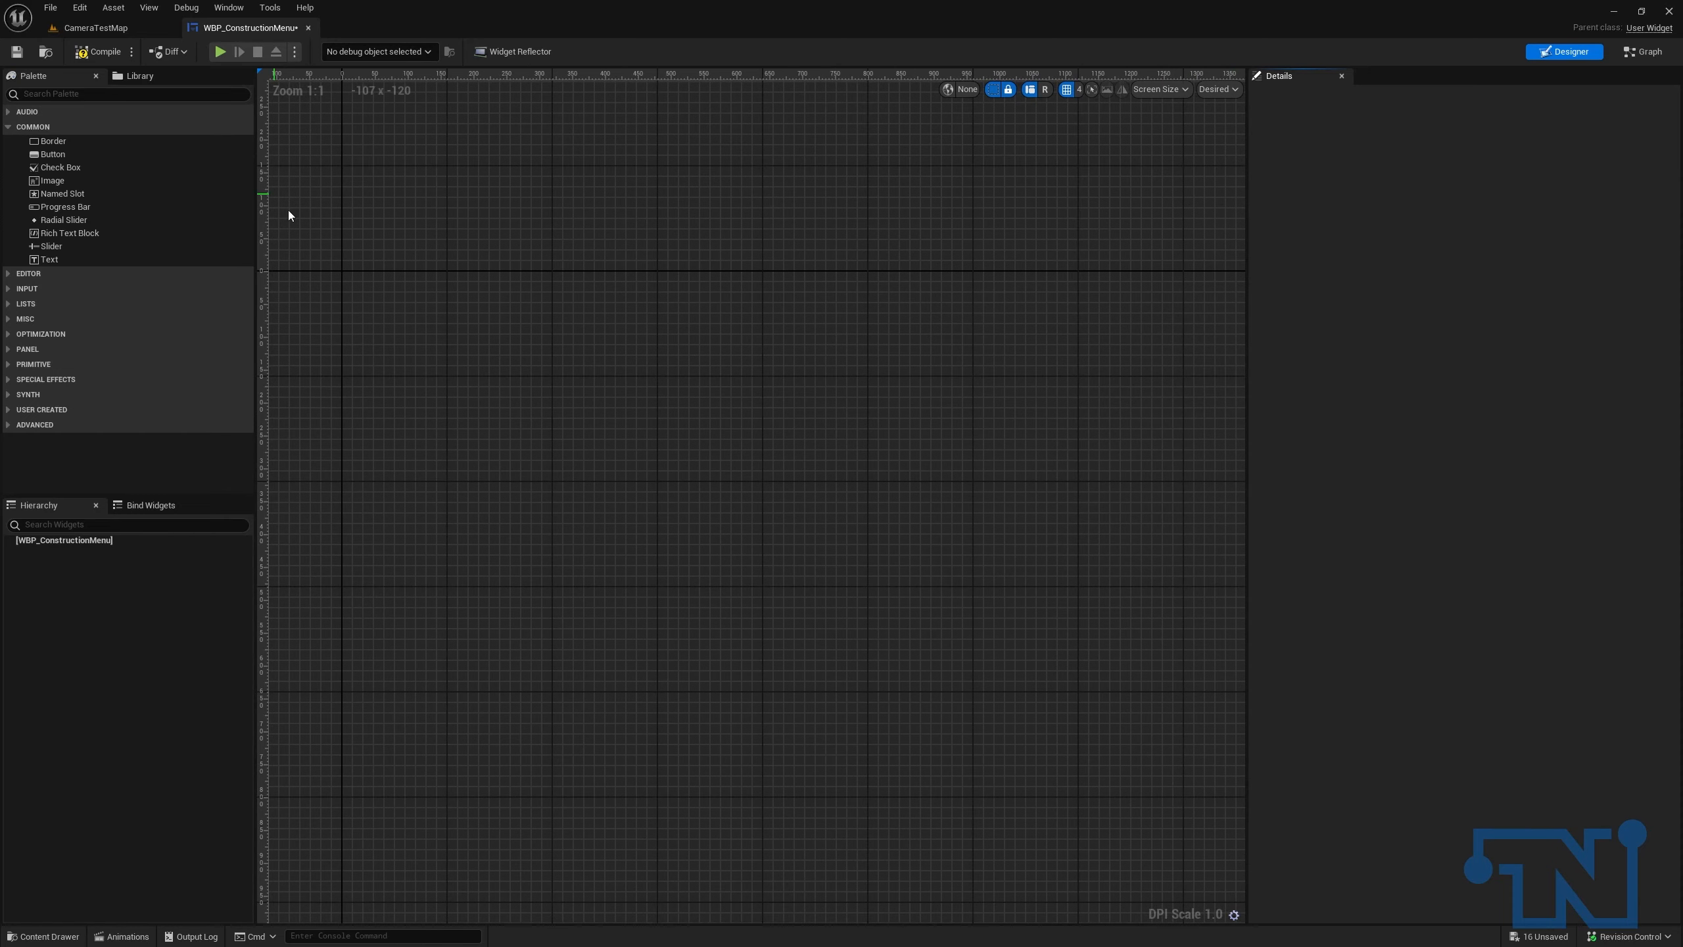
Step: Add a Size Box as the root of WBP_ConstructionMenu with a Width Override of 250 and a Height Override of 500
{"action": "left_click", "coordinate": [87, 94]}
{"action": "type", "text": "size"}
{"action": "left_click_drag", "start_coordinate": [90, 126], "coordinate": [840, 529]}
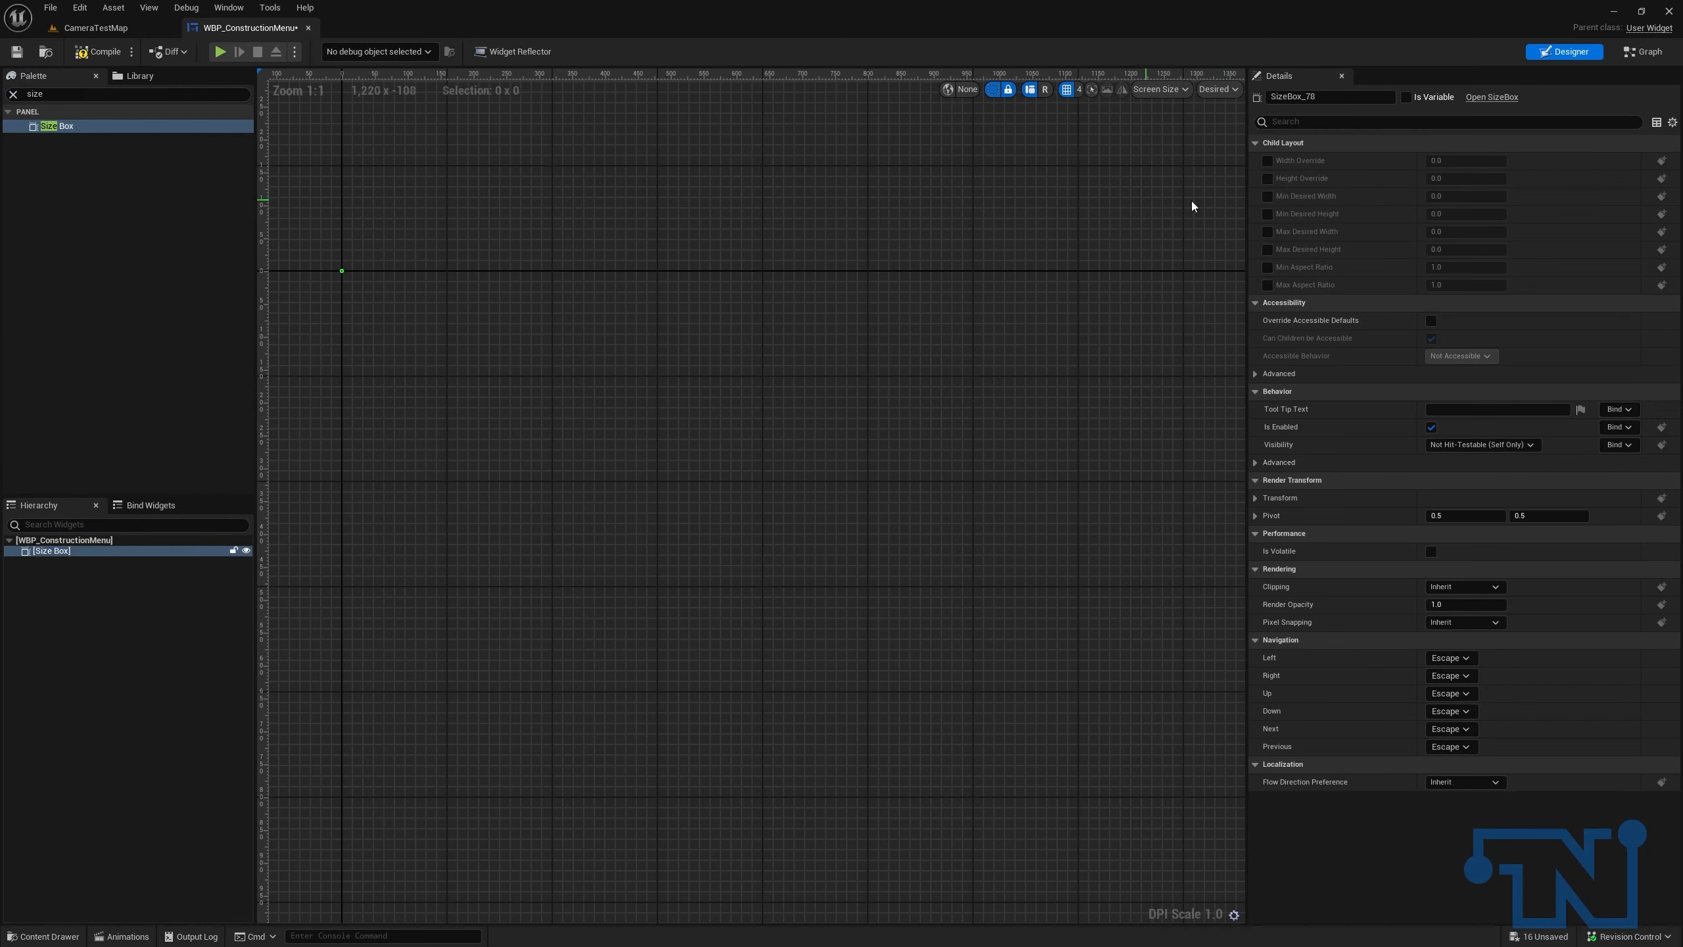
{"action": "left_click", "coordinate": [1267, 160]}
{"action": "left_click", "coordinate": [1267, 178]}
{"action": "left_click", "coordinate": [1475, 160]}
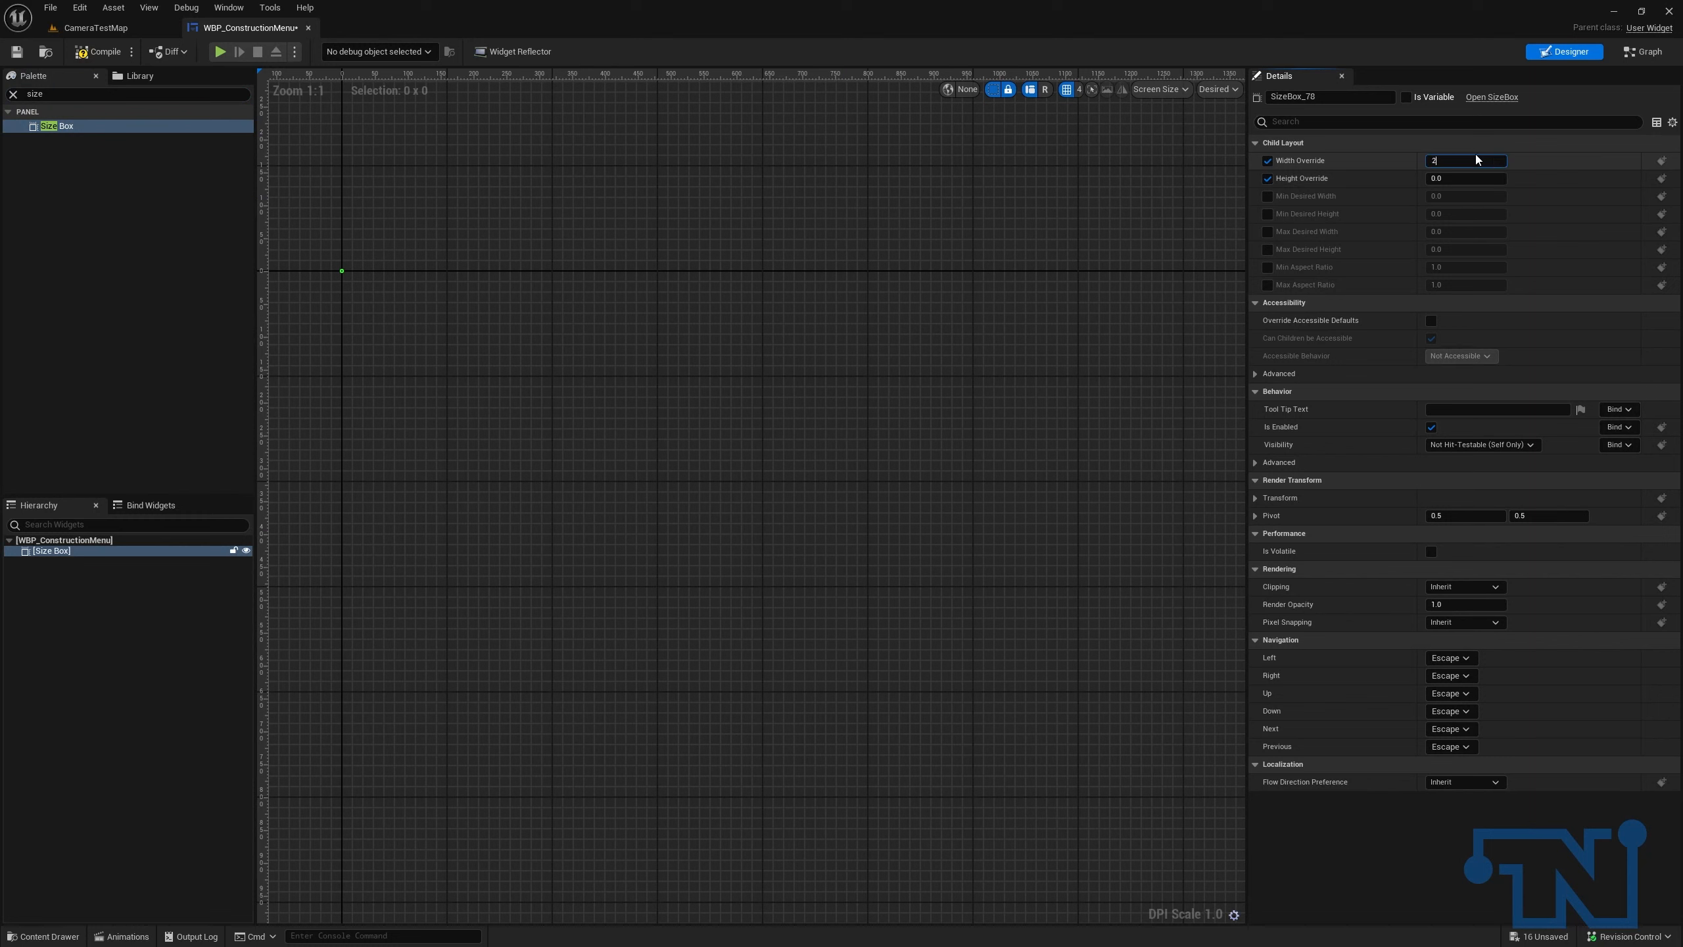
{"action": "type", "text": "250"}
{"action": "key", "text": "Return"}
{"action": "type", "text": "500"}
{"action": "key", "text": "Return"}
Step: Rename the Size Box as ConstructionMenuSizeBox and make it a variable
{"action": "left_click", "coordinate": [1336, 96]}
{"action": "type", "text": "C"}
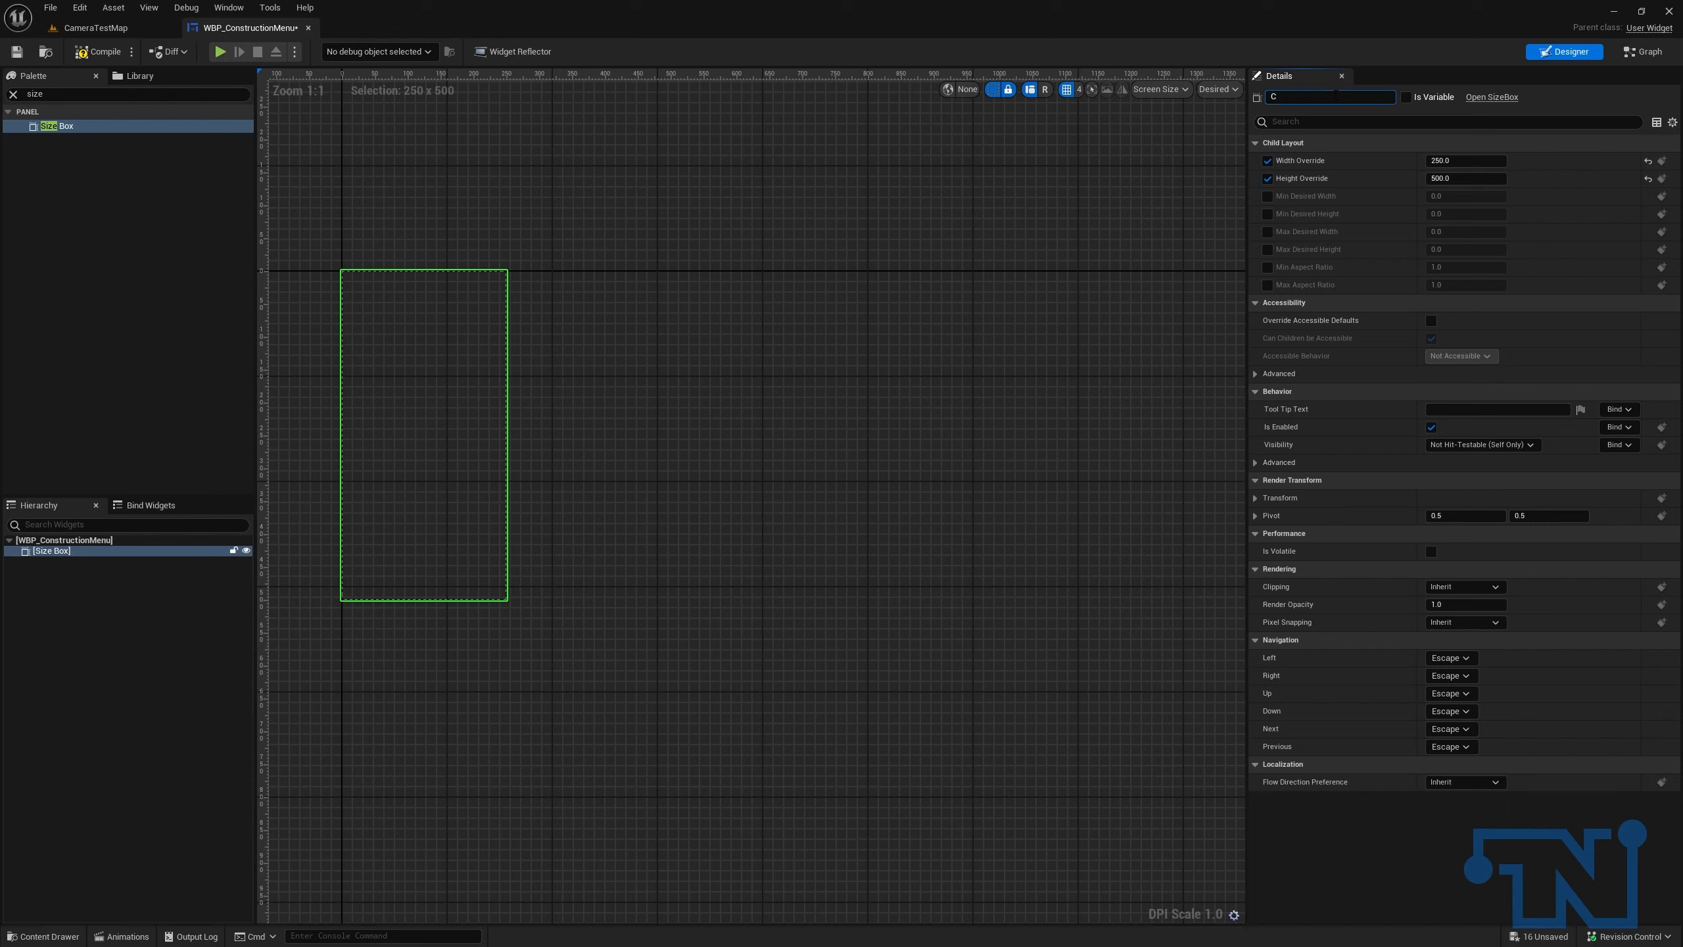
{"action": "type", "text": "pmnstructionMenuSizeBox"}
{"action": "key", "text": "Return"}
{"action": "left_click", "coordinate": [1407, 98]}
{"action": "right_click_drag", "start_coordinate": [923, 290], "coordinate": [1096, 275]}
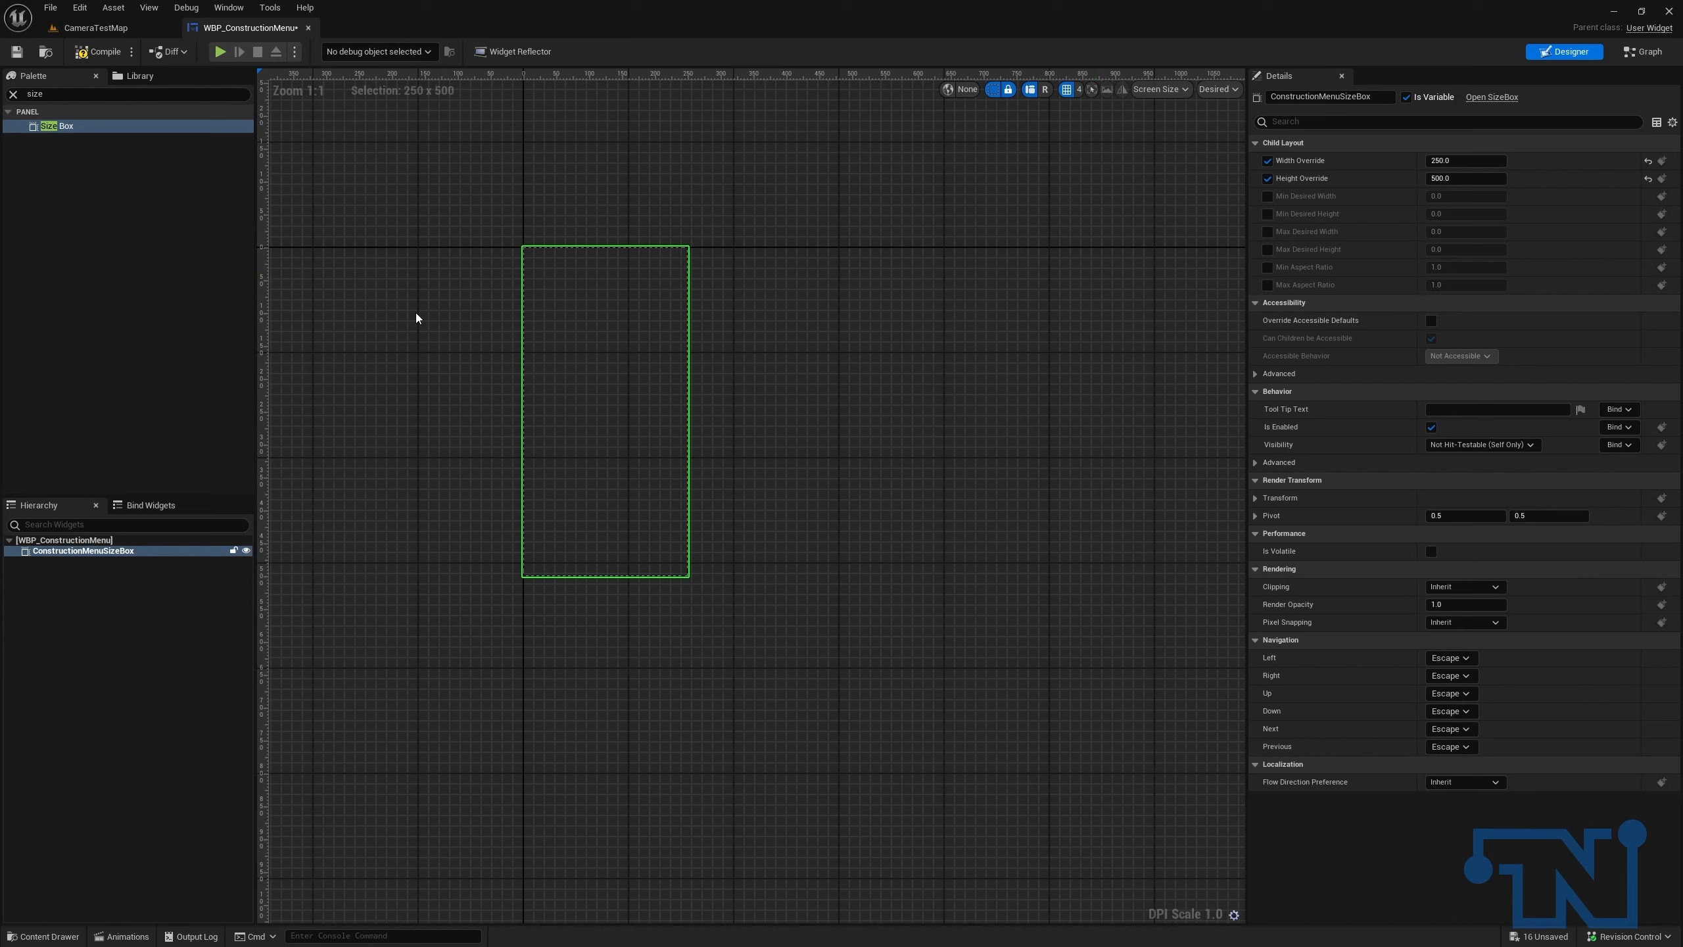
Step: Add a Border inside ConstructionMenuSizeBox and name it ConstructionBorder
{"action": "left_click", "coordinate": [54, 96]}
{"action": "type", "text": "border"}
{"action": "left_click_drag", "start_coordinate": [53, 127], "coordinate": [70, 562]}
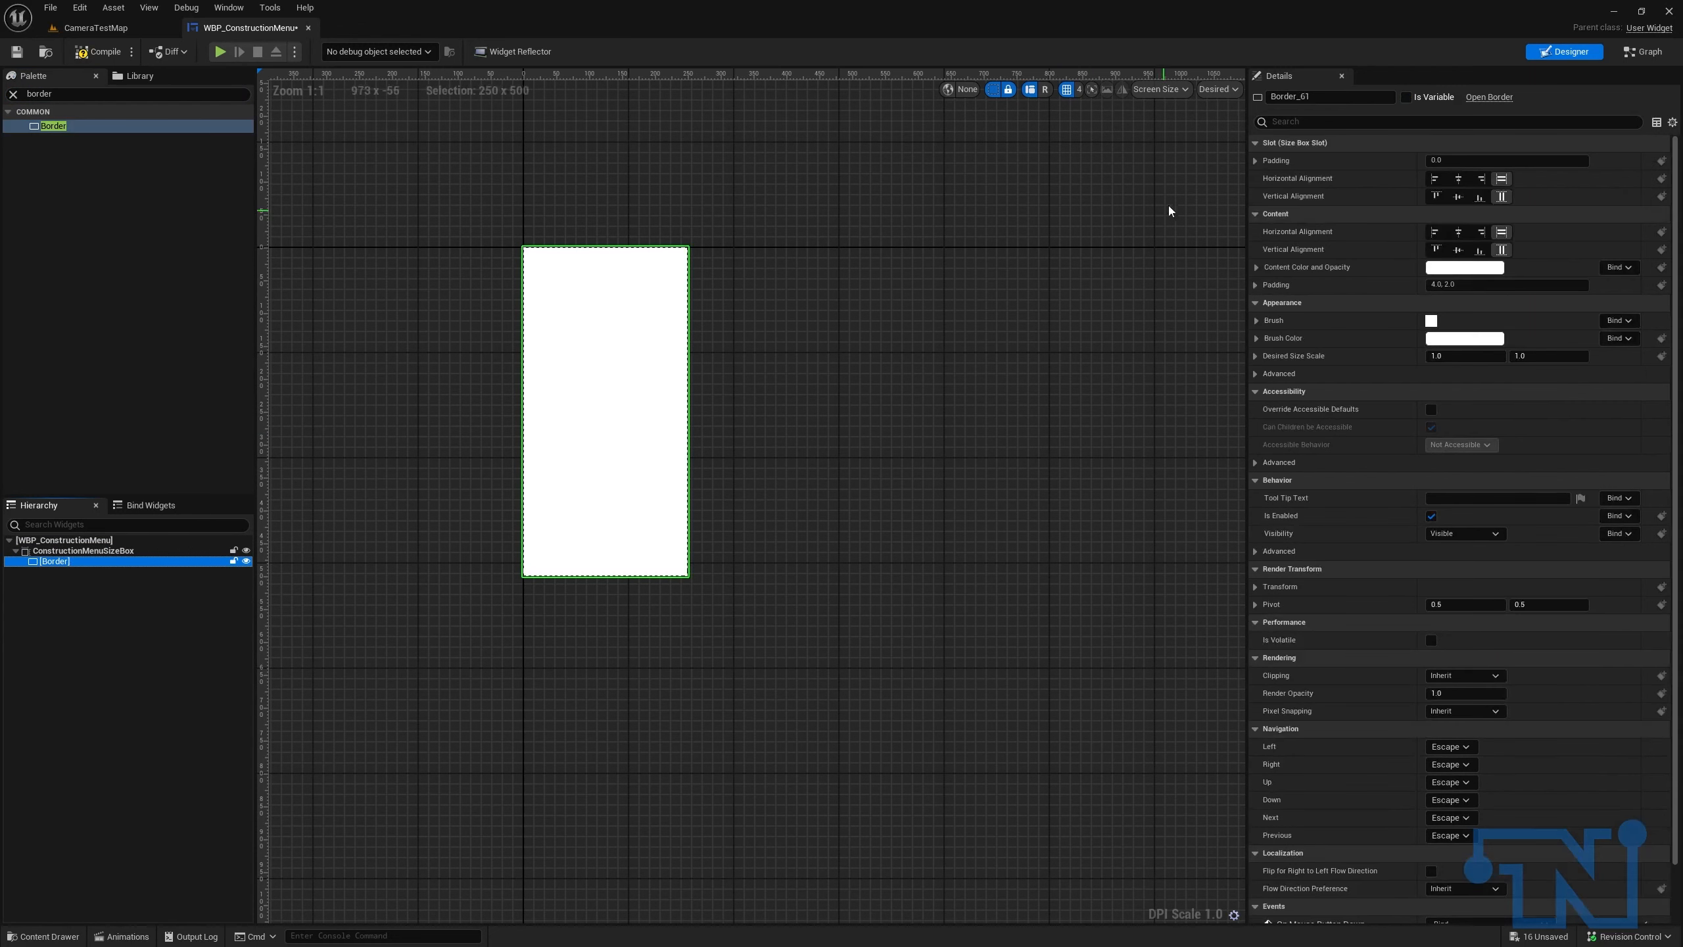
{"action": "left_click", "coordinate": [1311, 96]}
{"action": "type", "text": "ConstructionBorder"}
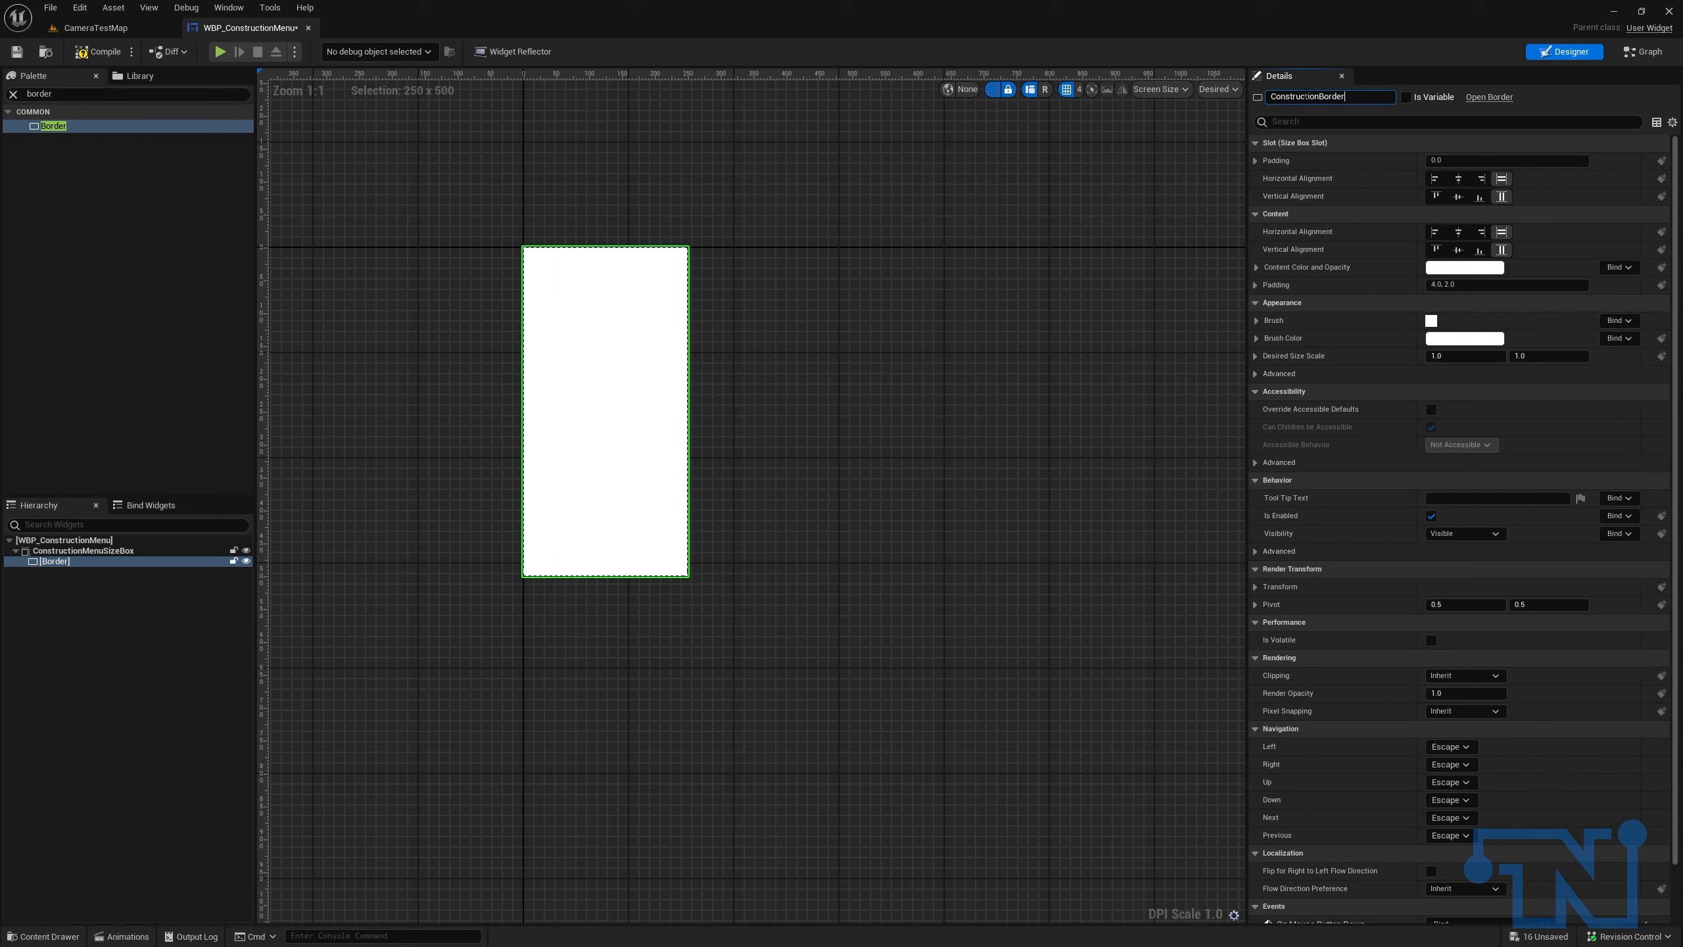
{"action": "key", "text": "Return"}
Step: Set ConstructionBorder's Brush Color to 0.14 for R, G and B, with an alpha of 0.6
{"action": "left_click", "coordinate": [1256, 338]}
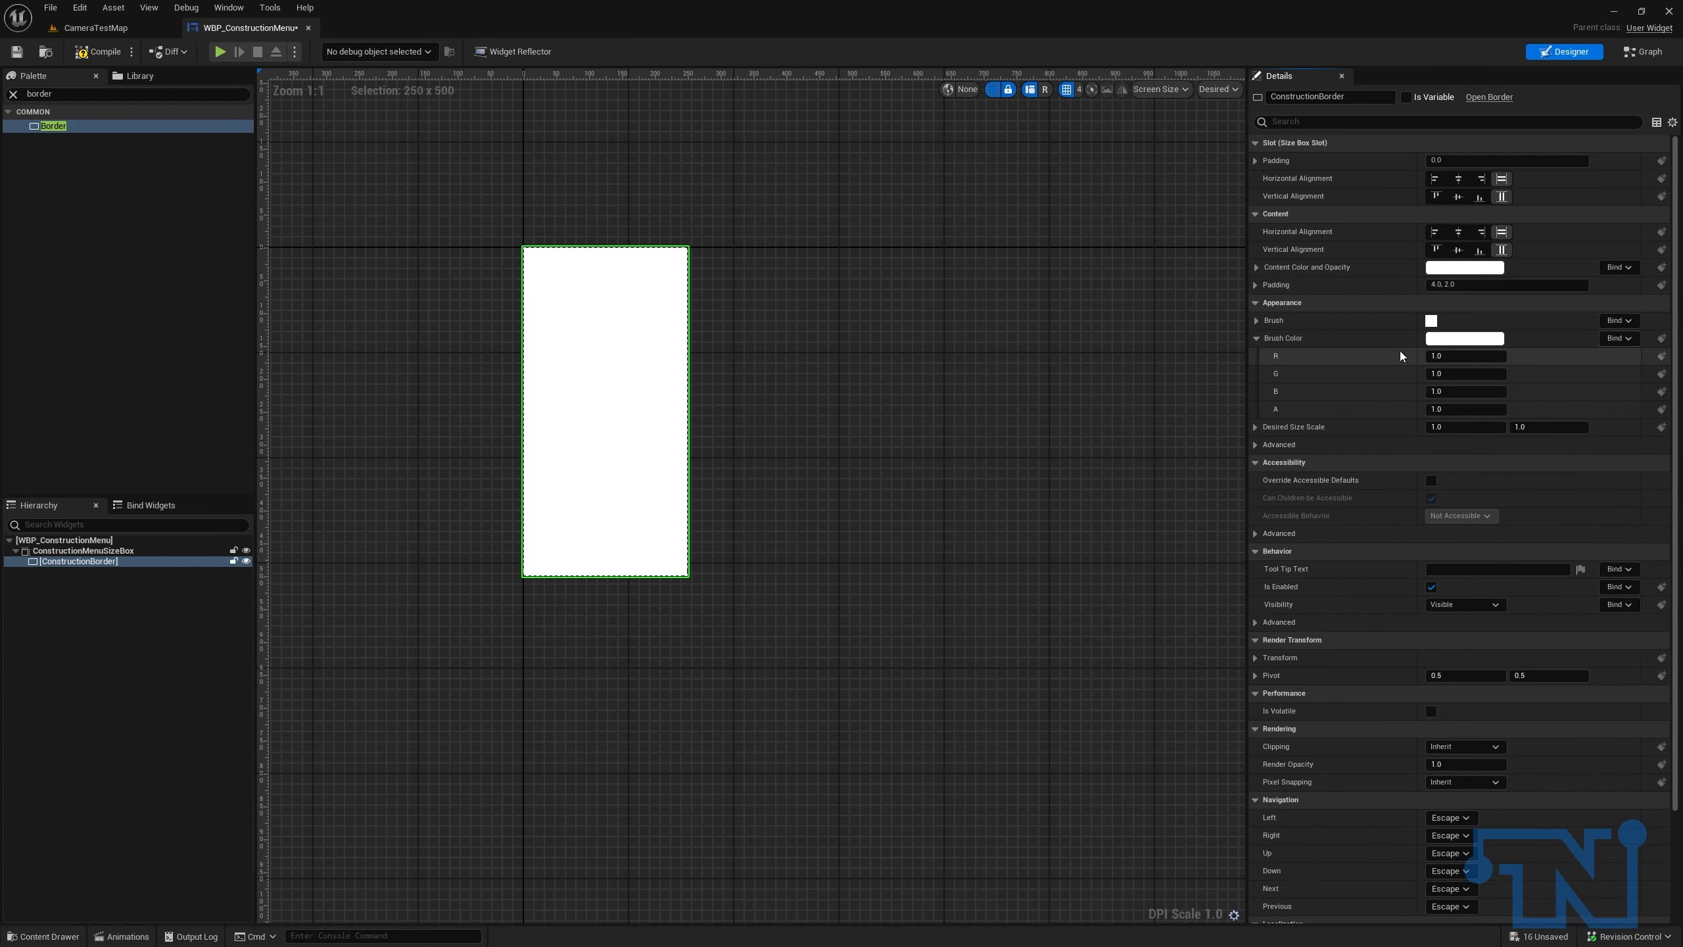
{"action": "left_click", "coordinate": [1454, 356]}
{"action": "type", "text": "0.14"}
{"action": "key", "text": "Tab"}
{"action": "type", "text": "0.14"}
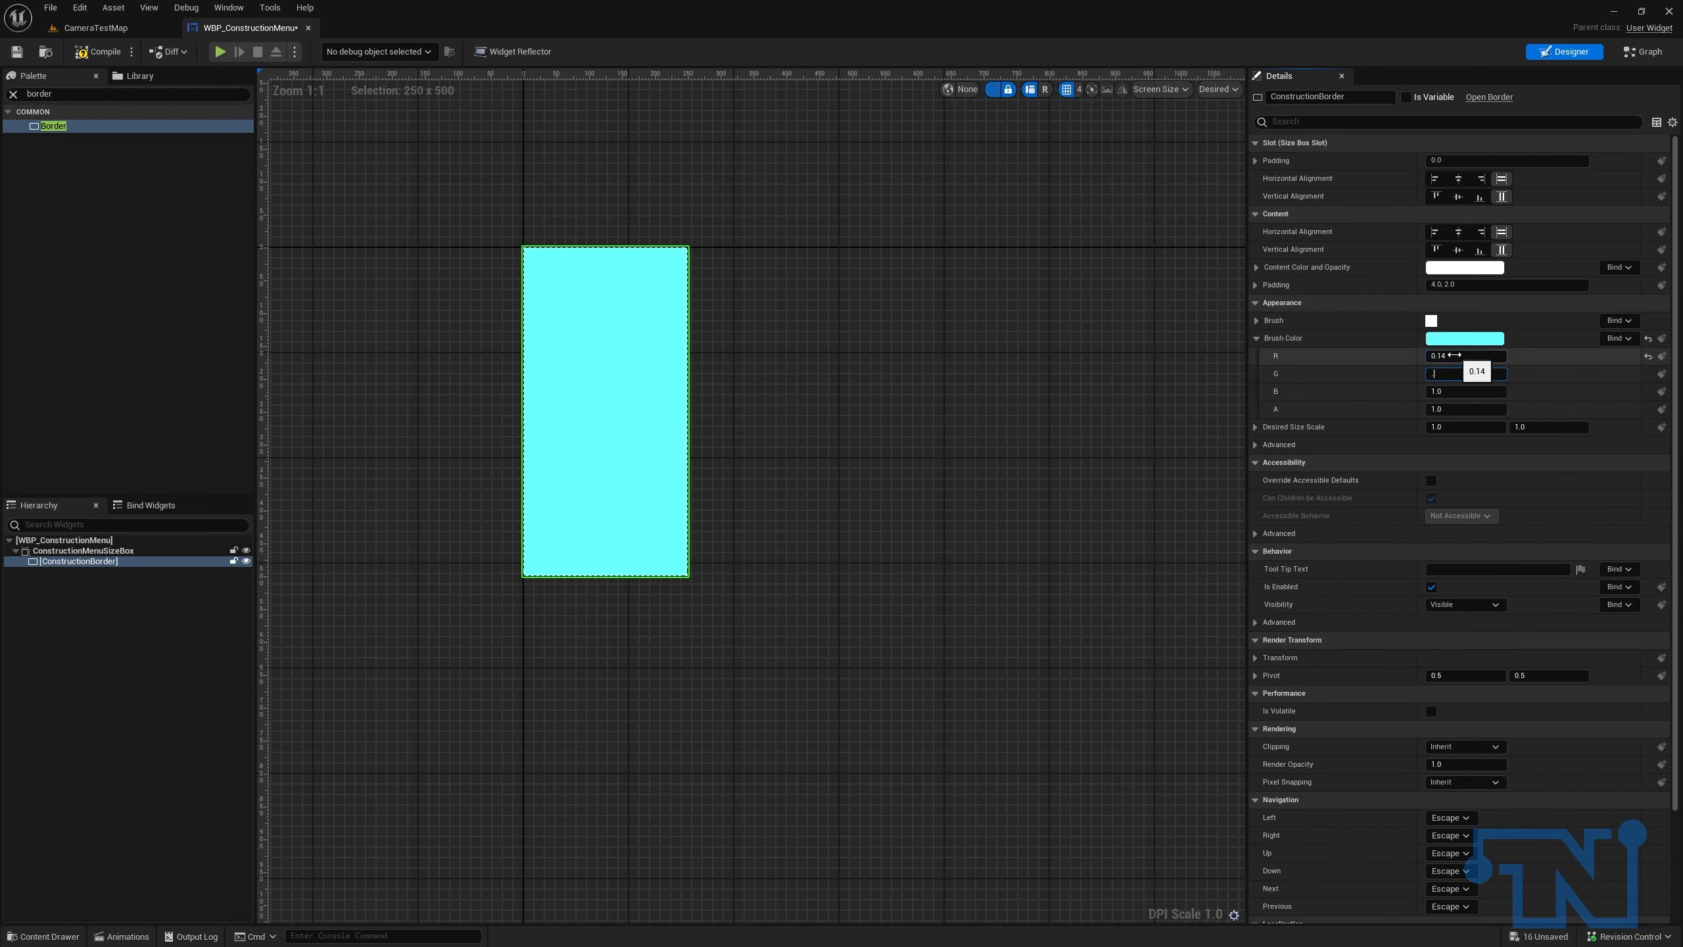
{"action": "key", "text": "Tab"}
{"action": "type", "text": "0.14"}
{"action": "key", "text": "Tab"}
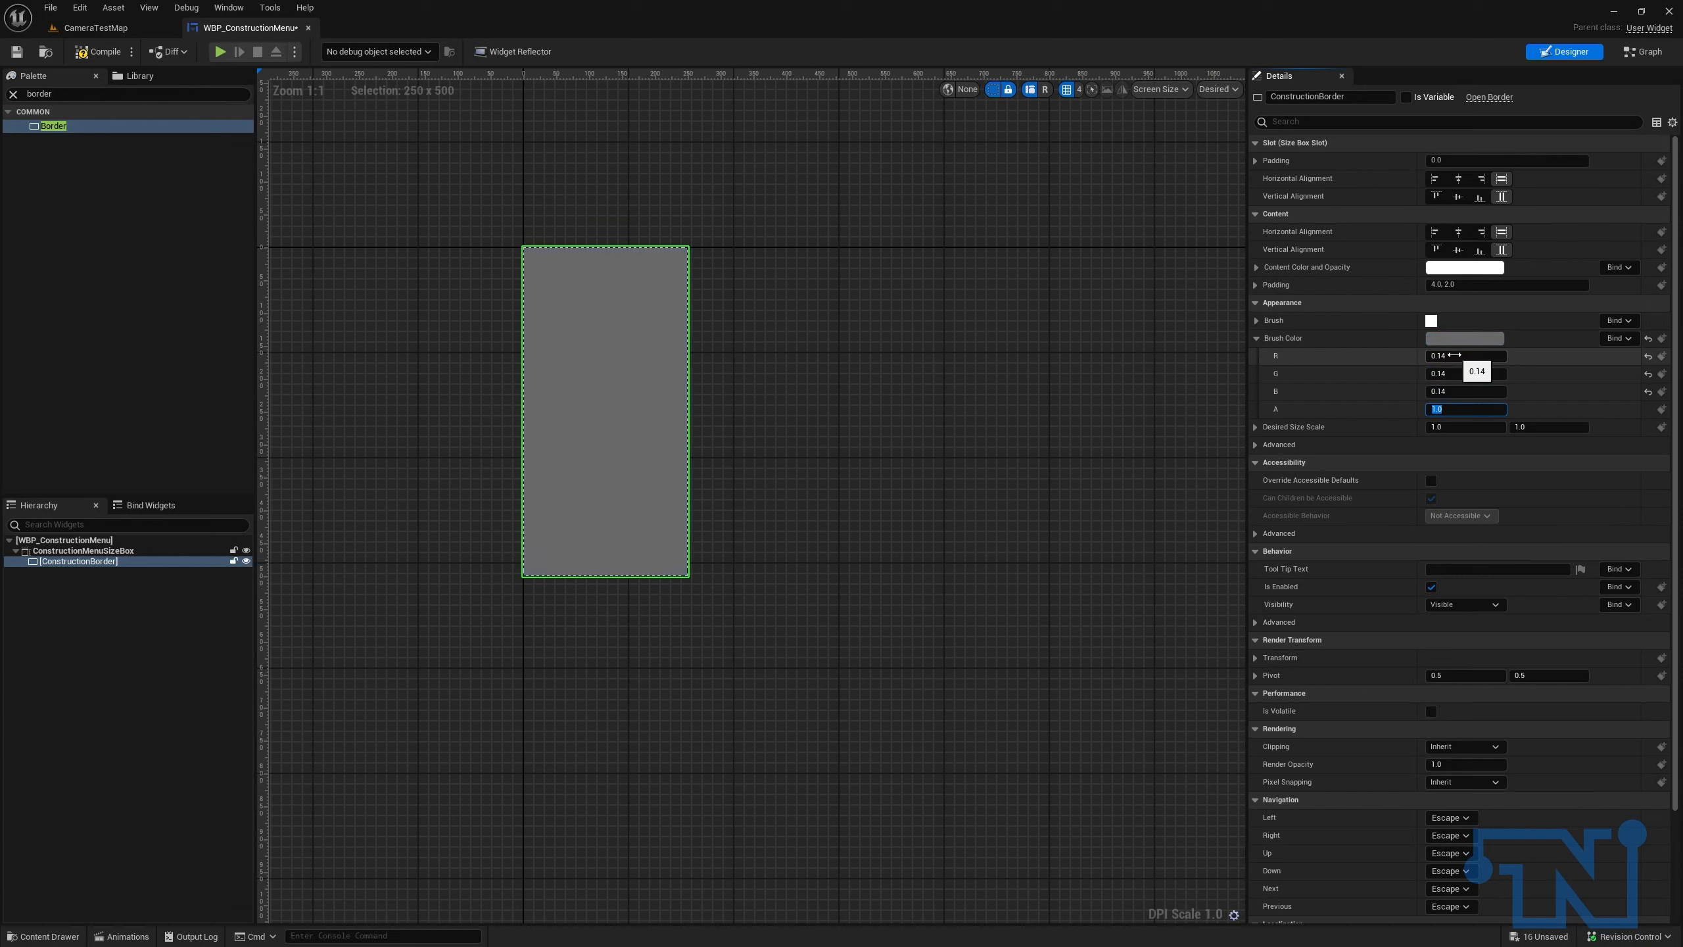
{"action": "type", "text": "0.6"}
{"action": "key", "text": "Return"}
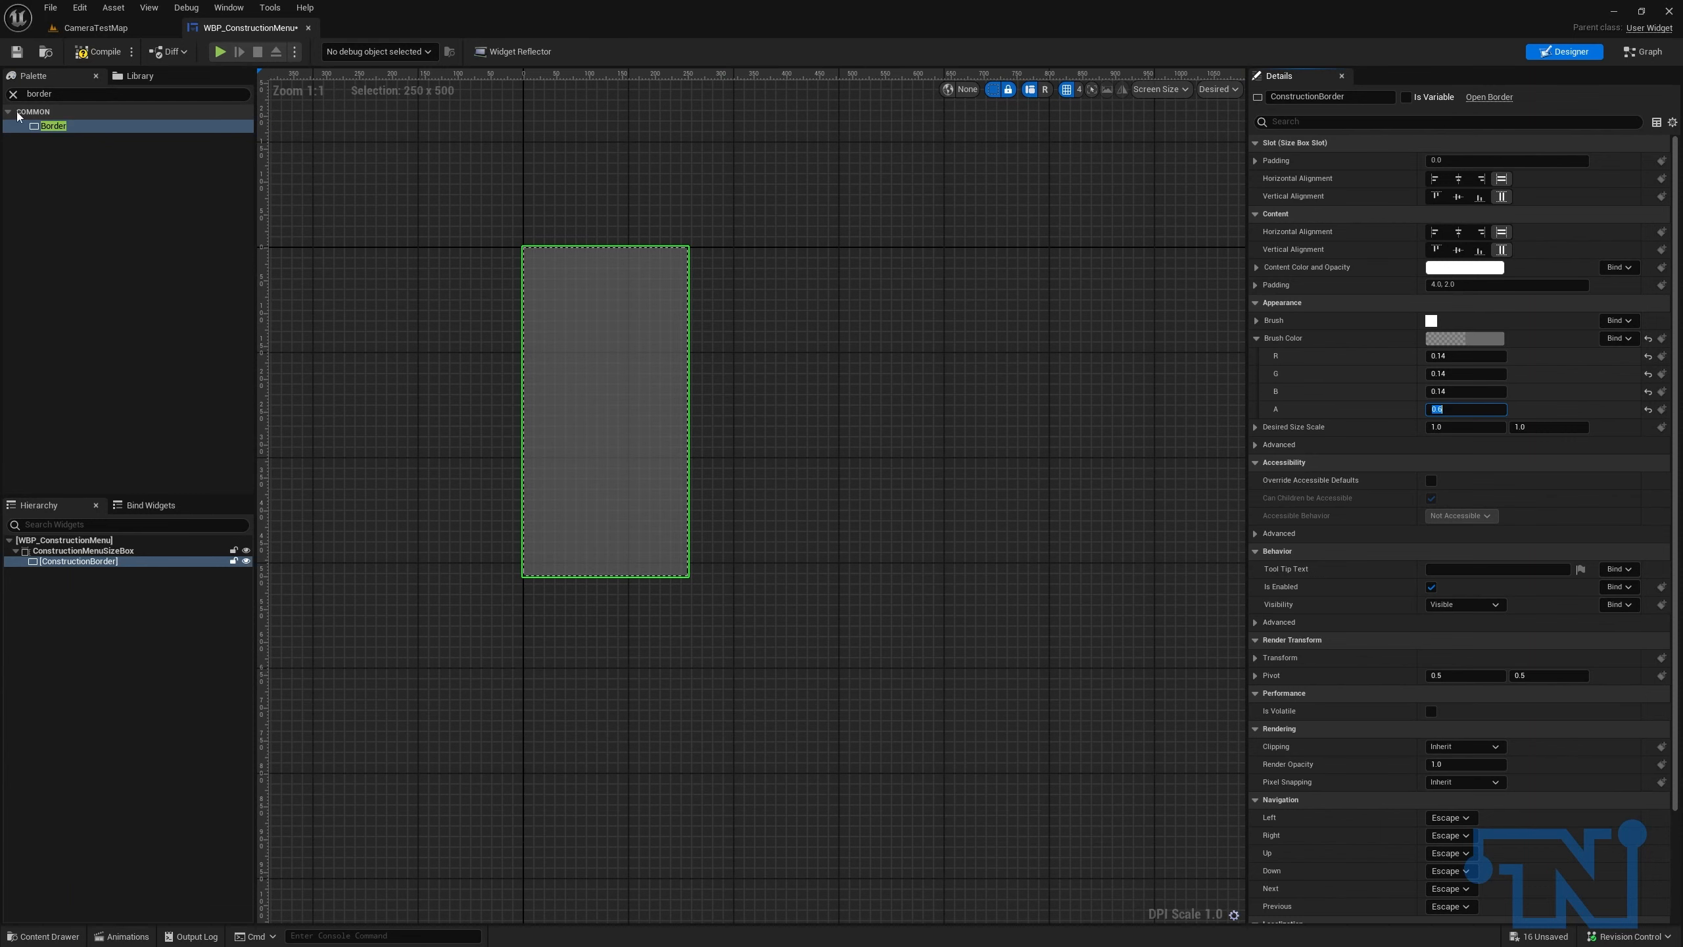
Step: Add a Scroll Box inside ConstructionBorder and name it ConstructionScrollBox
{"action": "left_click", "coordinate": [66, 95]}
{"action": "type", "text": "scroll"}
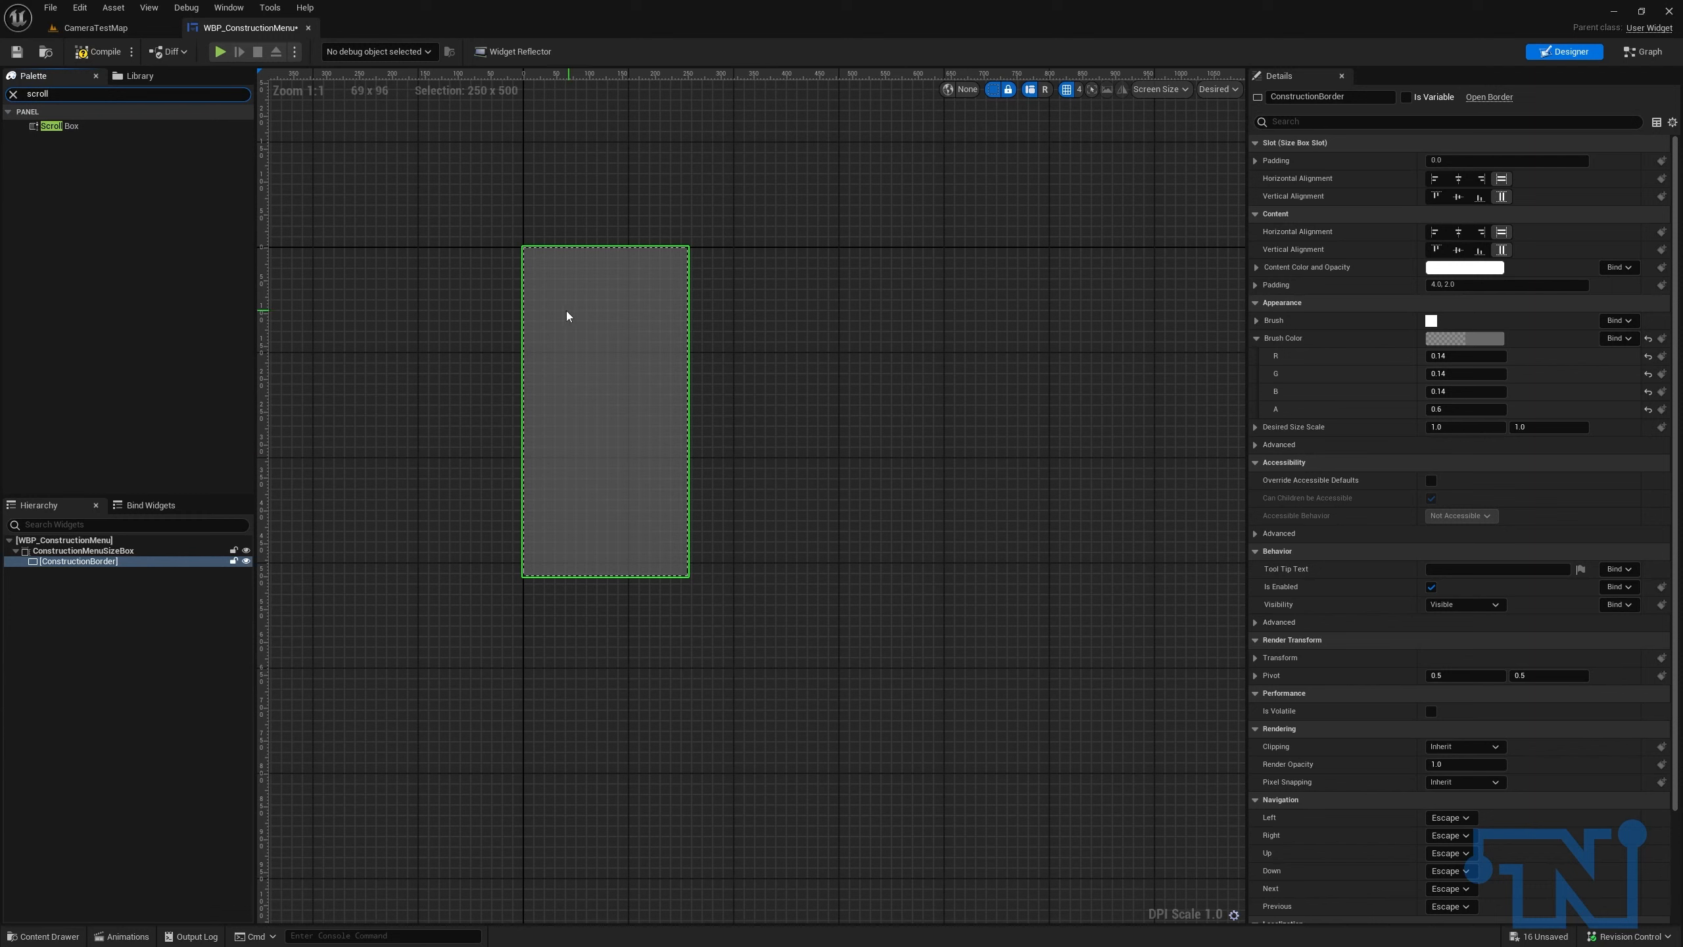
{"action": "left_click_drag", "start_coordinate": [60, 126], "coordinate": [87, 571]}
{"action": "left_click", "coordinate": [1341, 97]}
{"action": "type", "text": "ConstructionScrollBox"}
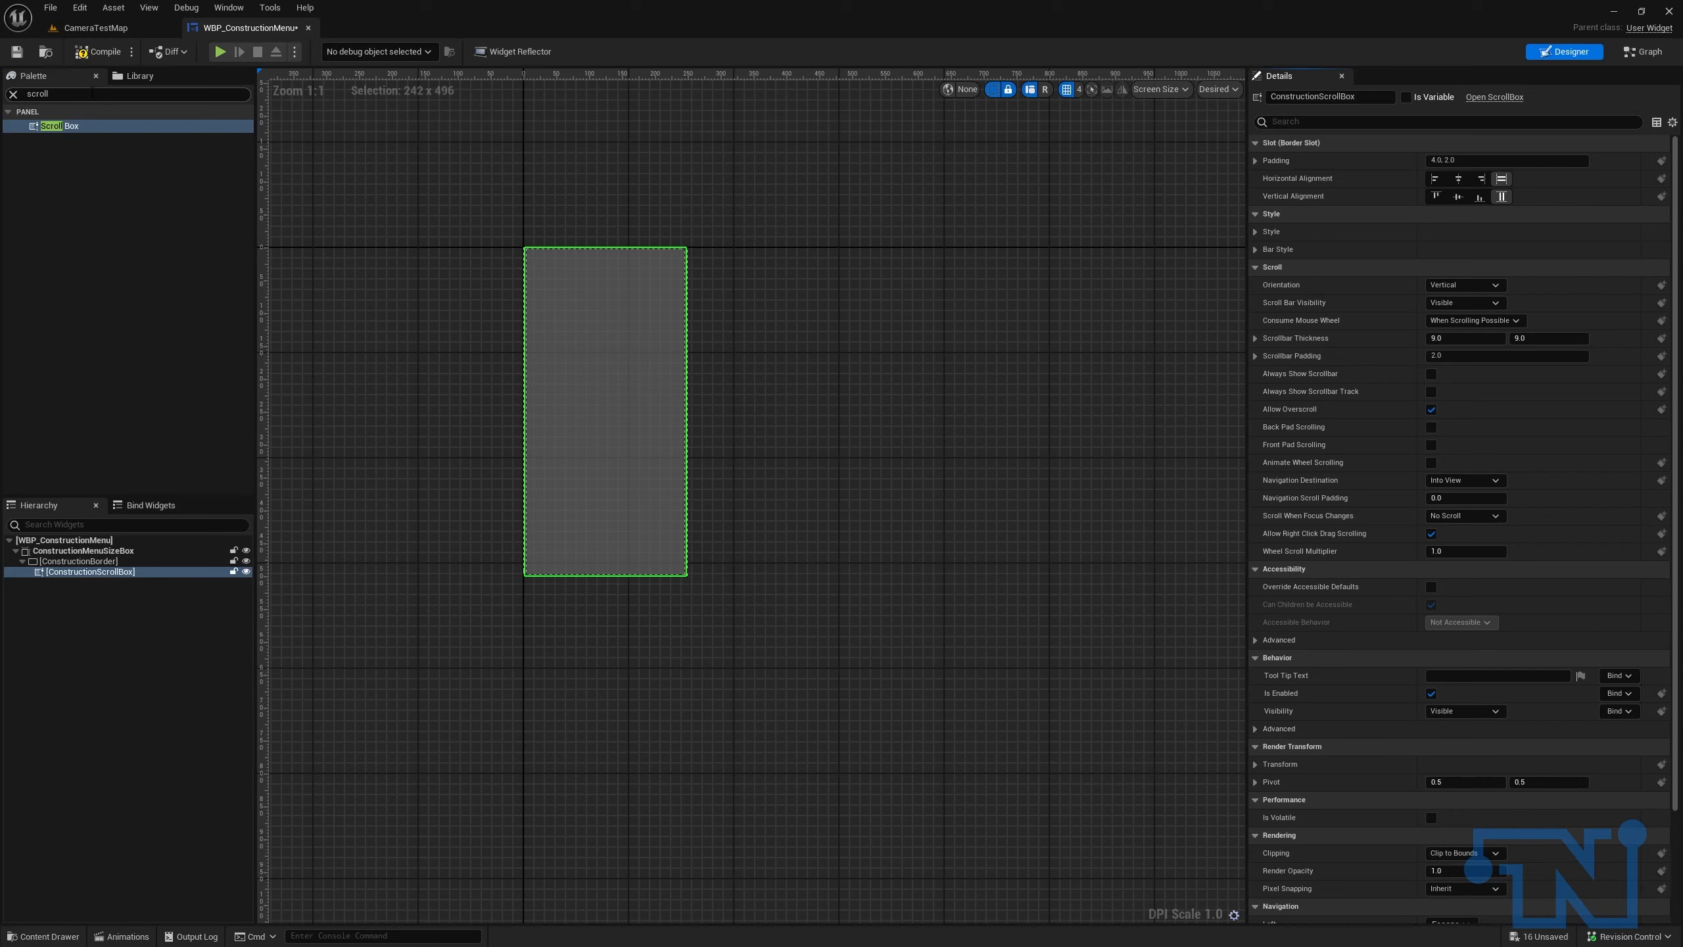
Step: Add a Vertical Box inside ConstructionScrollBox and name it ConstructionOptionsAnchor
{"action": "left_click", "coordinate": [92, 93]}
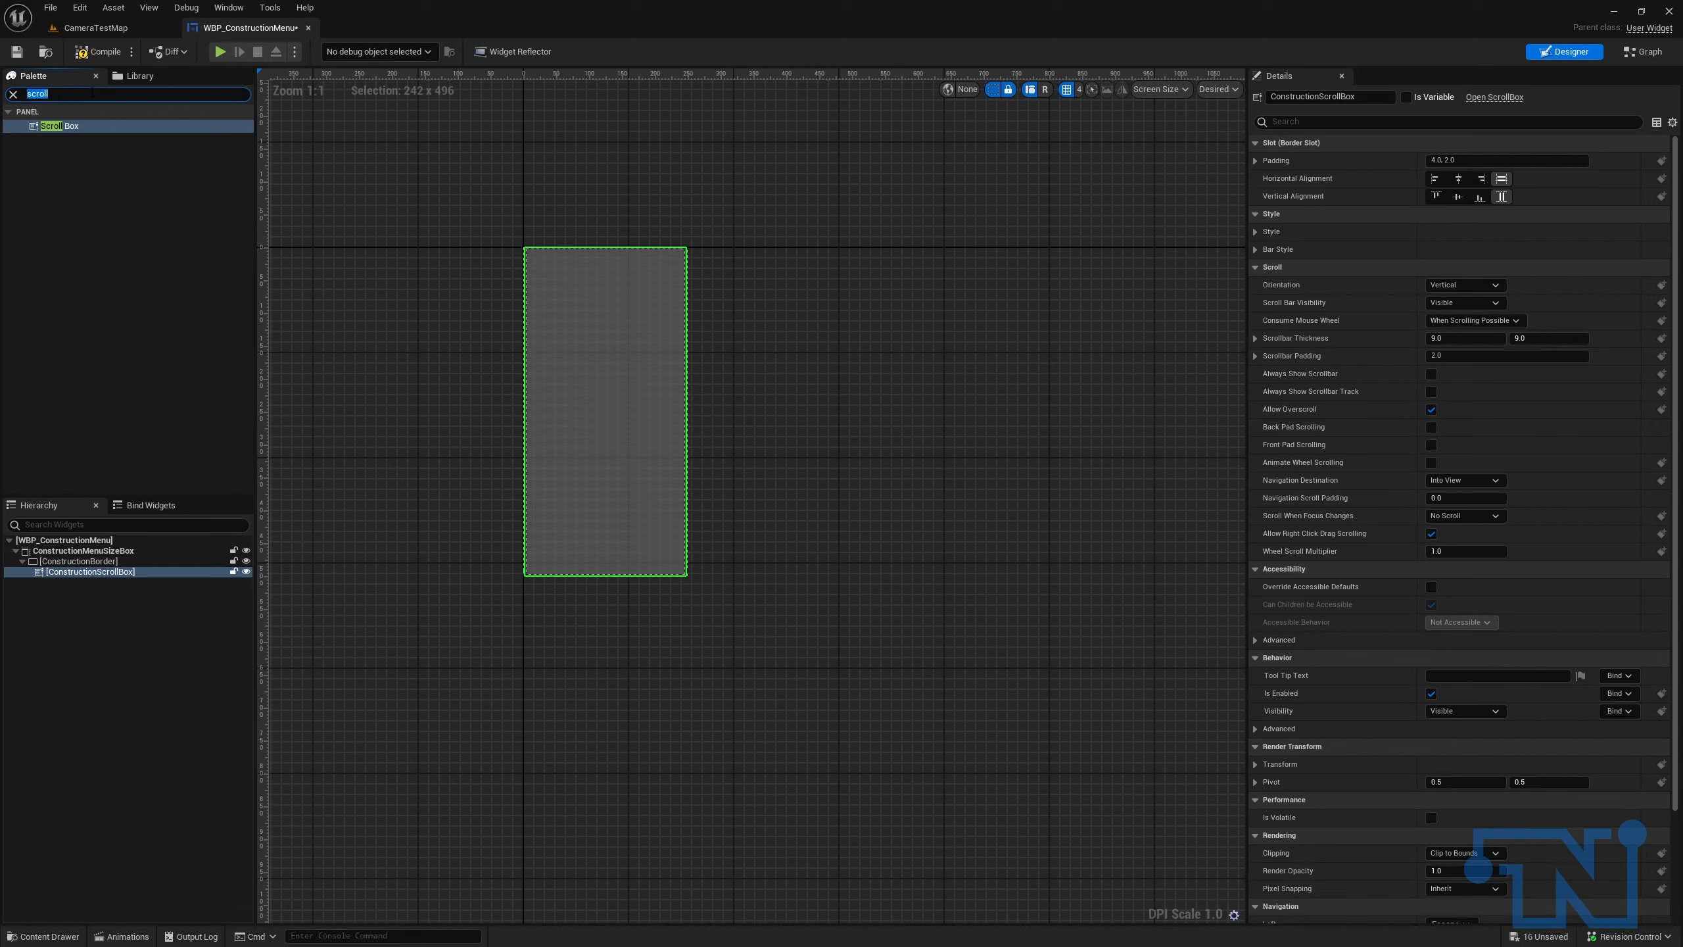
{"action": "type", "text": "vertical"}
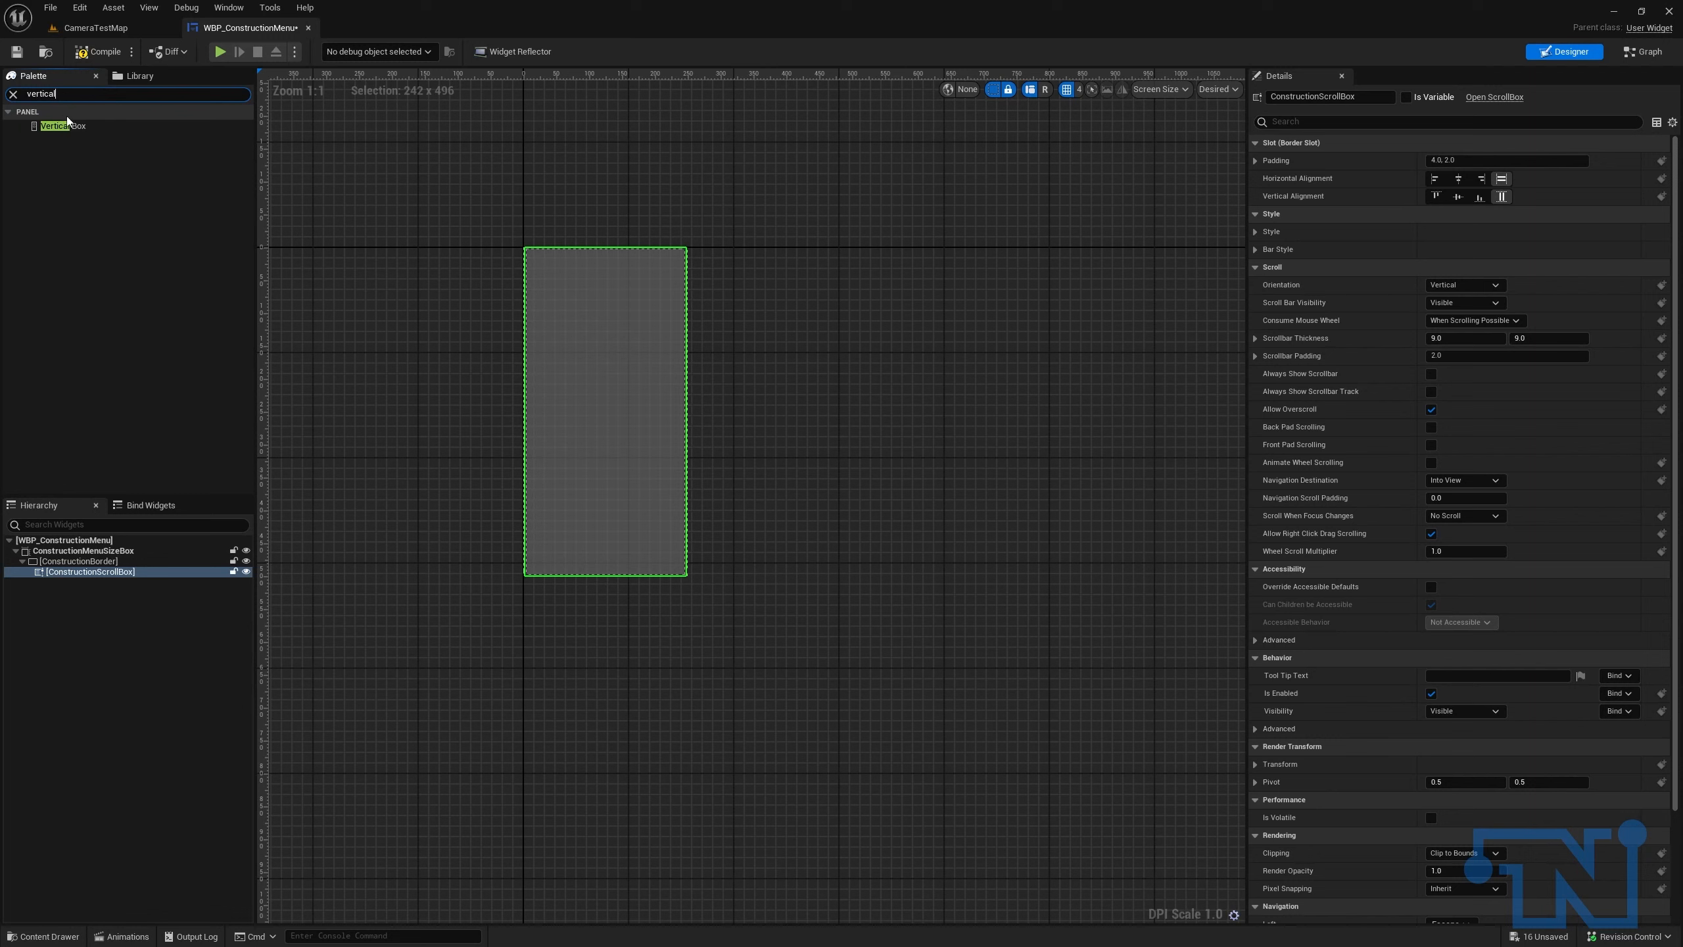
{"action": "left_click_drag", "start_coordinate": [66, 125], "coordinate": [92, 571]}
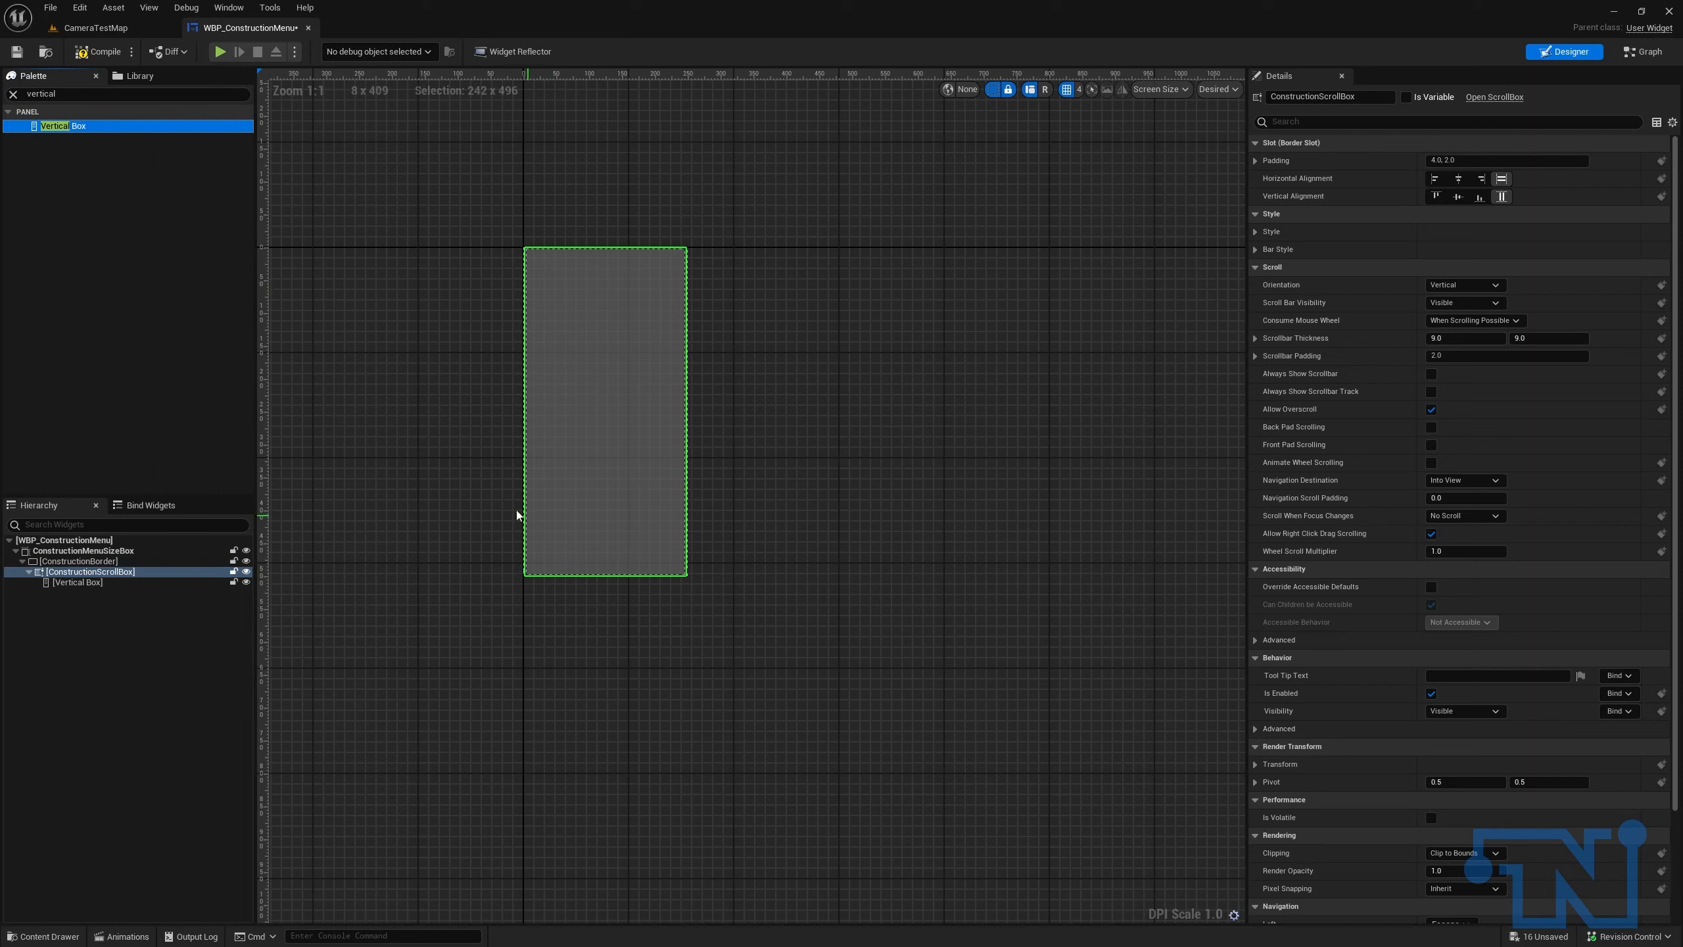
{"action": "left_click", "coordinate": [77, 581]}
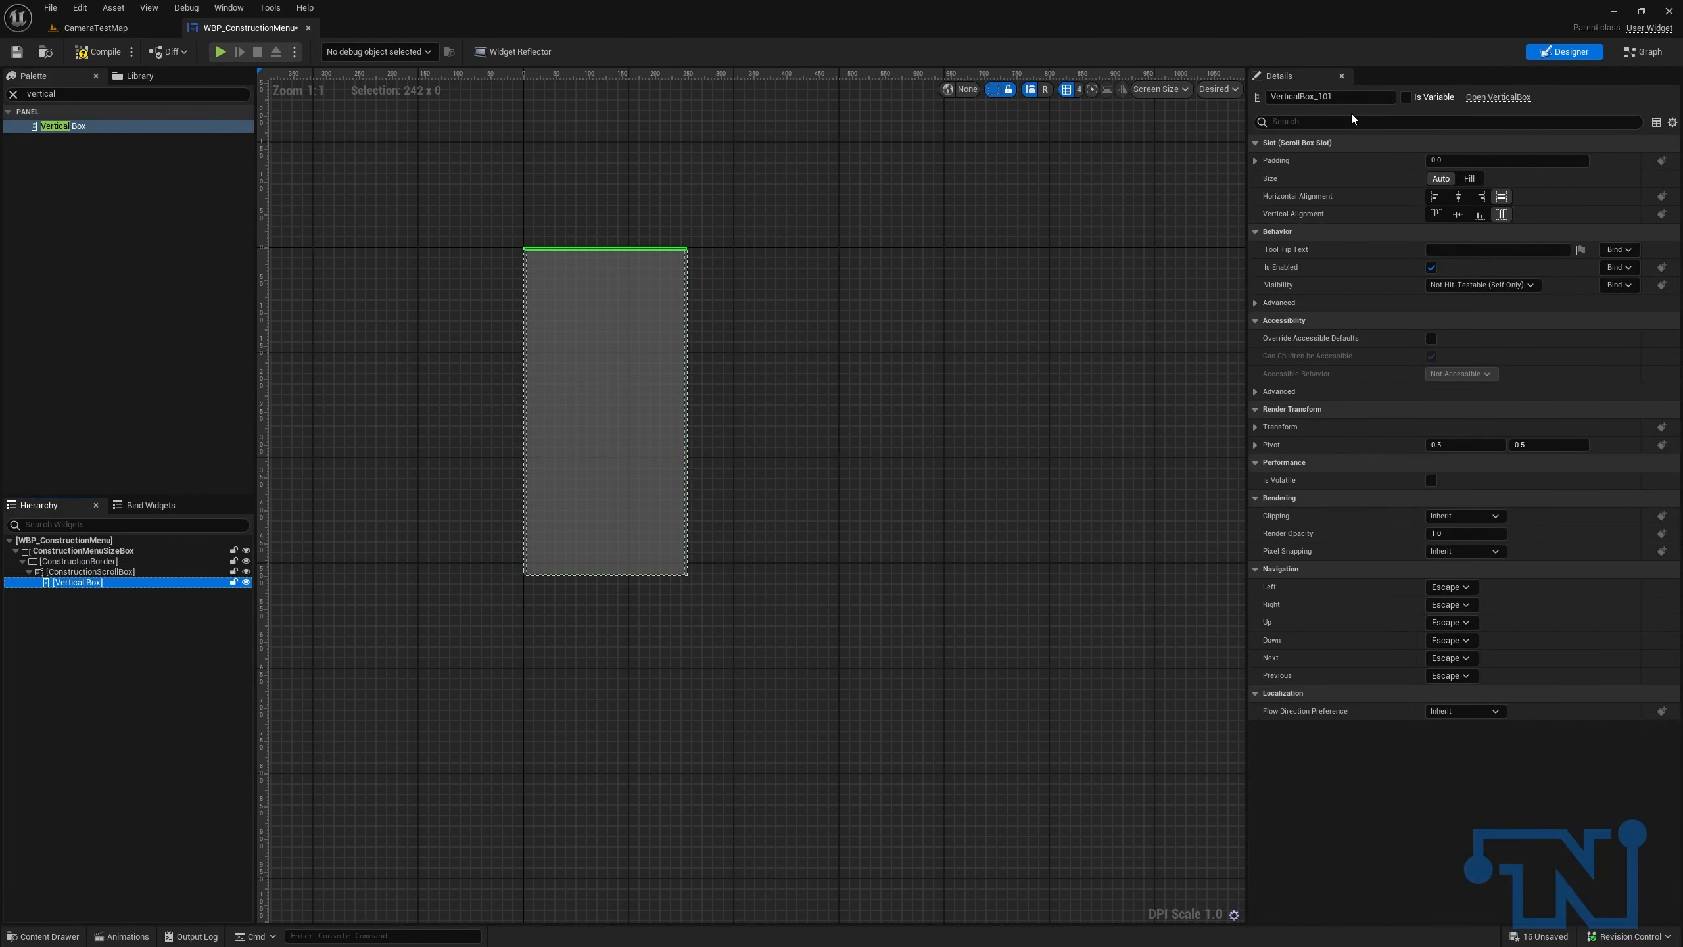
{"action": "left_click", "coordinate": [1334, 93]}
{"action": "type", "text": "Con"}
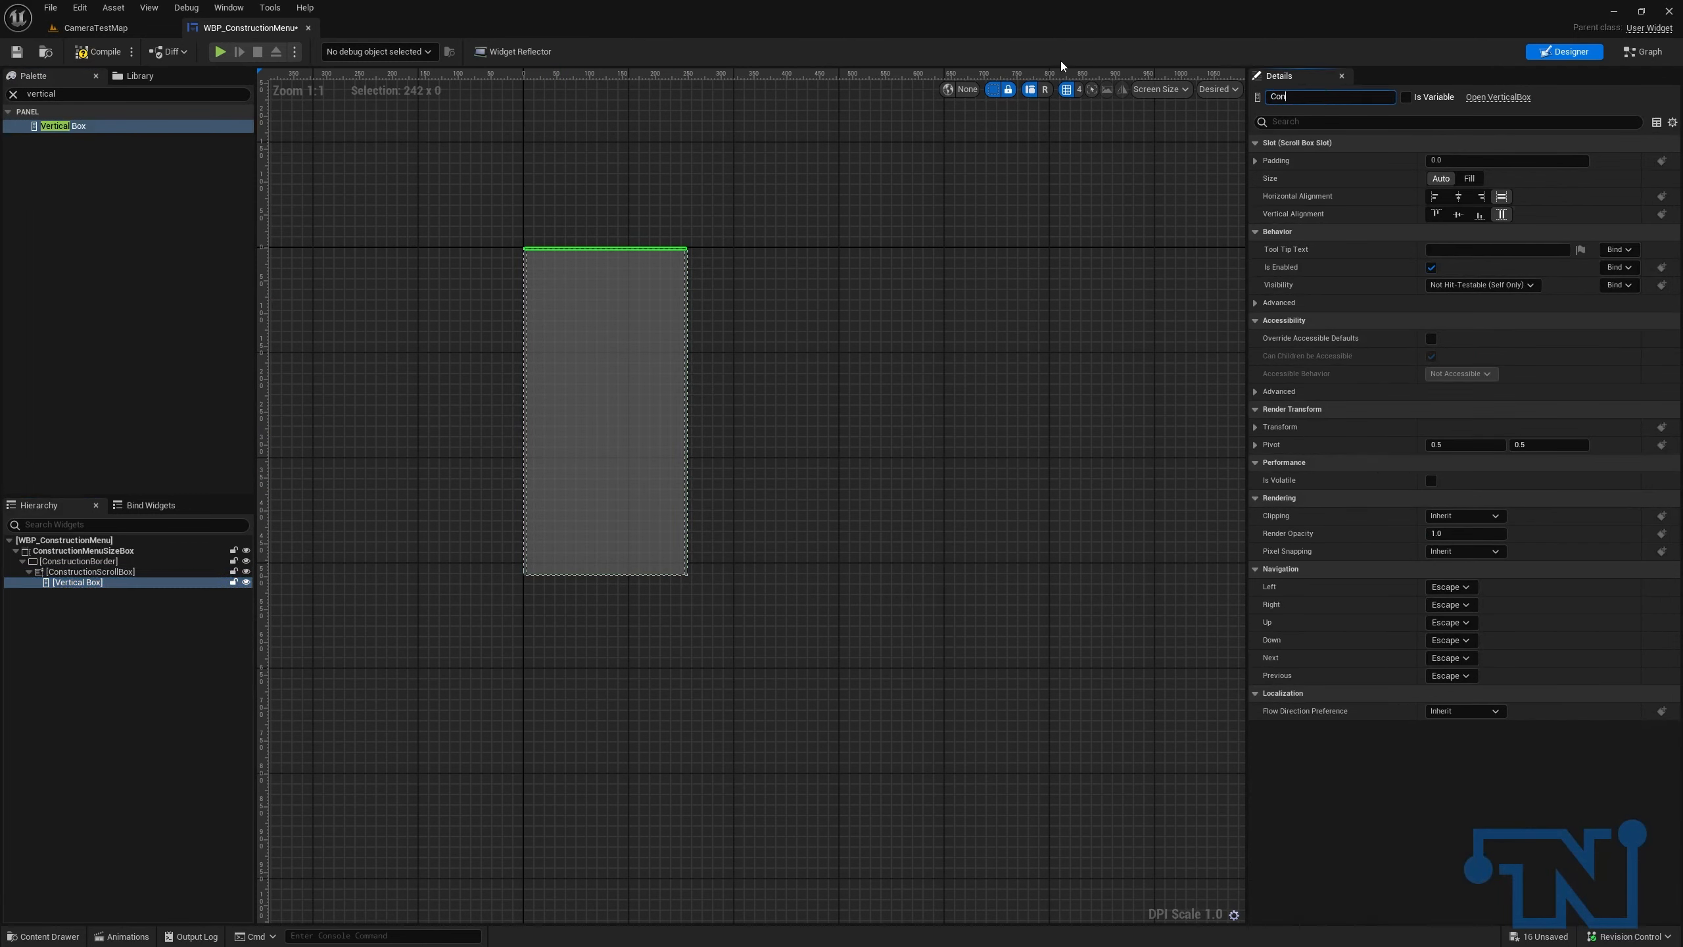
{"action": "type", "text": "structionOptionsAnchor"}
{"action": "key", "text": "Return"}
Step: Nest another Vertical Box inside ConstructionOptionsAnchor and name it CivilianAnchor
{"action": "left_click_drag", "start_coordinate": [115, 132], "coordinate": [97, 594]}
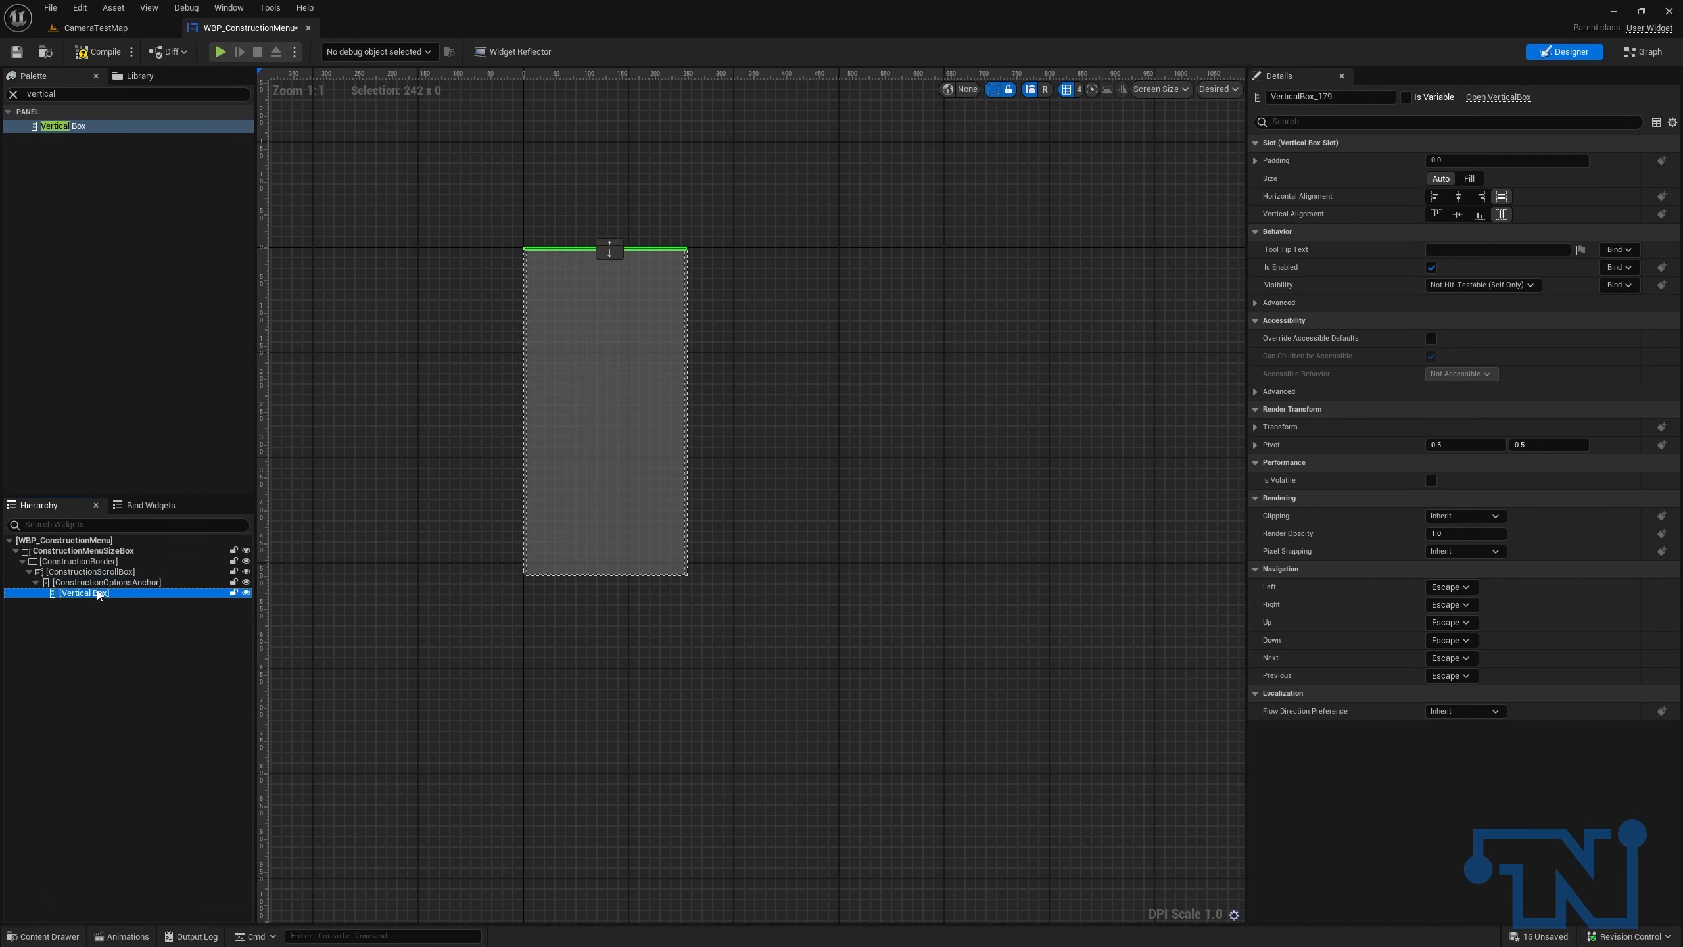
{"action": "left_click", "coordinate": [1337, 98]}
{"action": "type", "text": "Cov"}
{"action": "key", "text": "BackSpace"}
{"action": "key", "text": "BackSpace"}
{"action": "type", "text": "ivilianAnchor"}
{"action": "key", "text": "Return"}
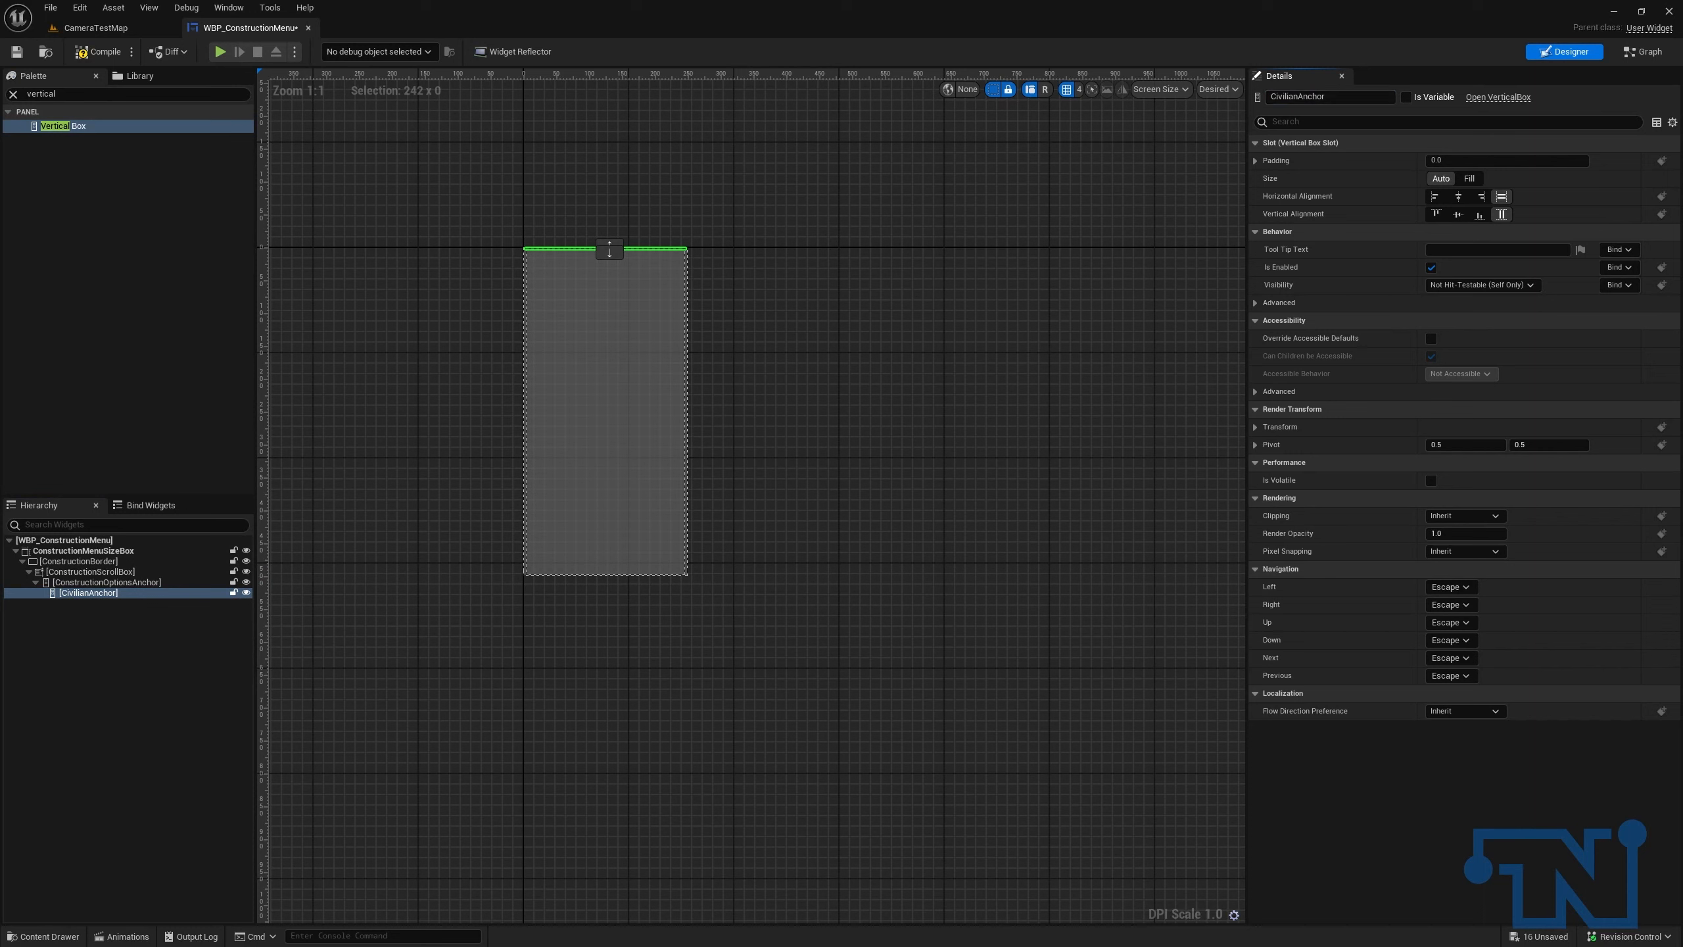
Step: Add a Horizontal Box inside CivilianAnchor and name it CivilianTitleAnchor
{"action": "left_click", "coordinate": [113, 81]}
{"action": "left_click", "coordinate": [65, 79]}
{"action": "left_click", "coordinate": [61, 96]}
{"action": "type", "text": "hor"}
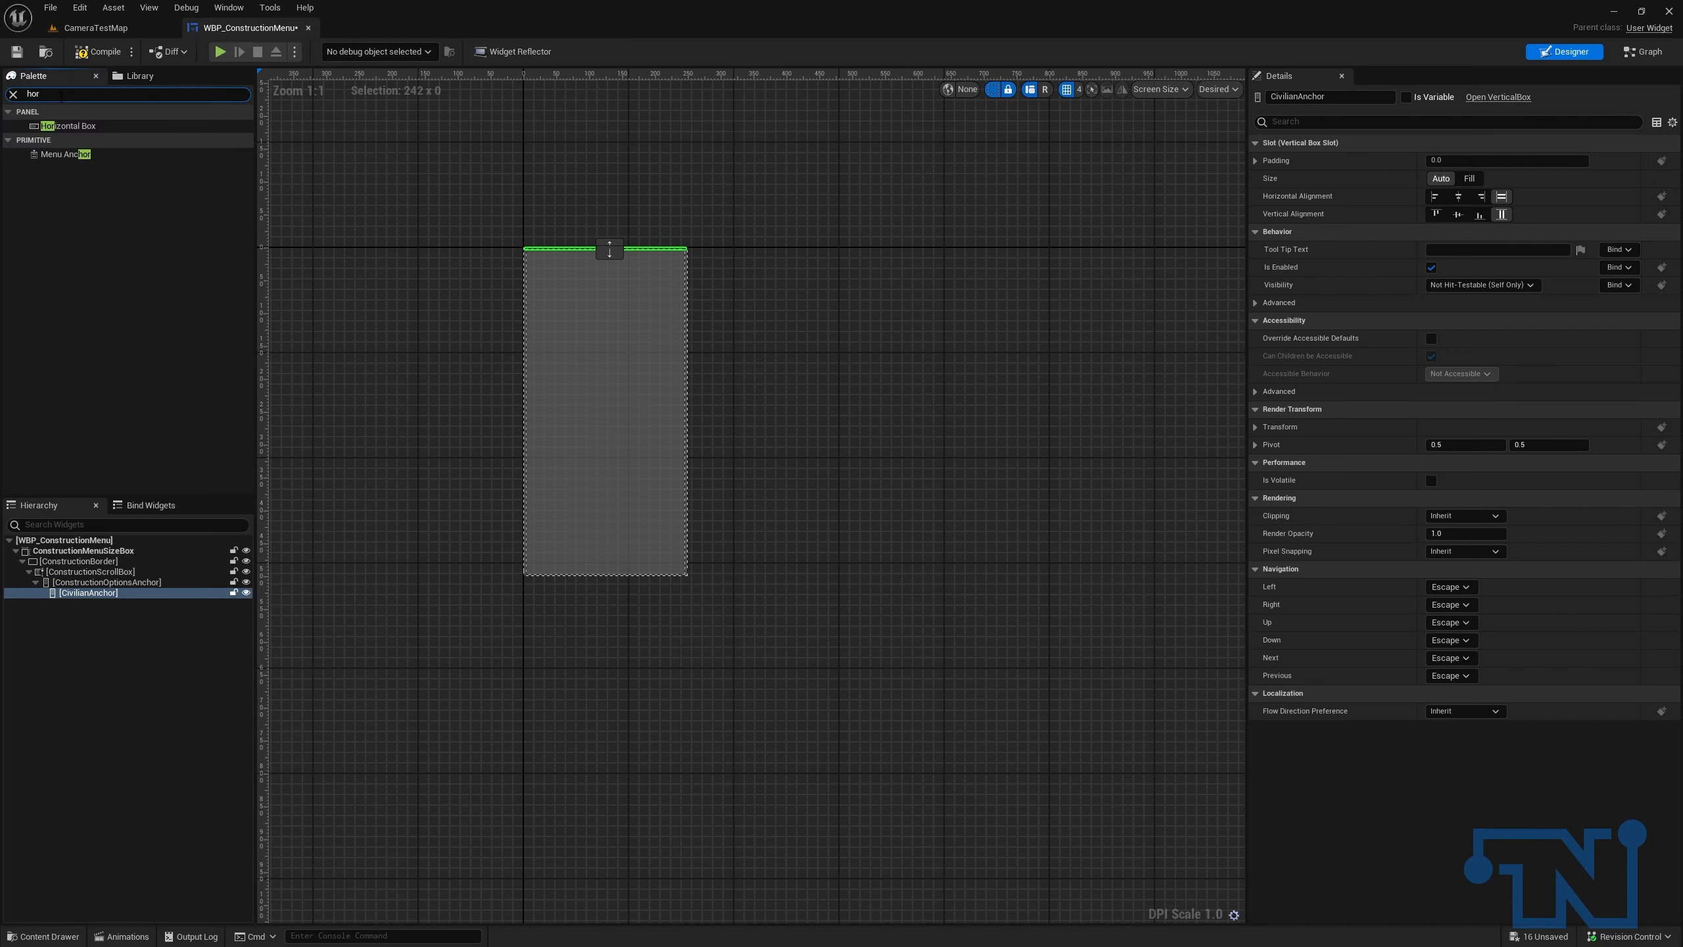
{"action": "left_click", "coordinate": [48, 128]}
{"action": "left_click_drag", "start_coordinate": [48, 128], "coordinate": [80, 596]}
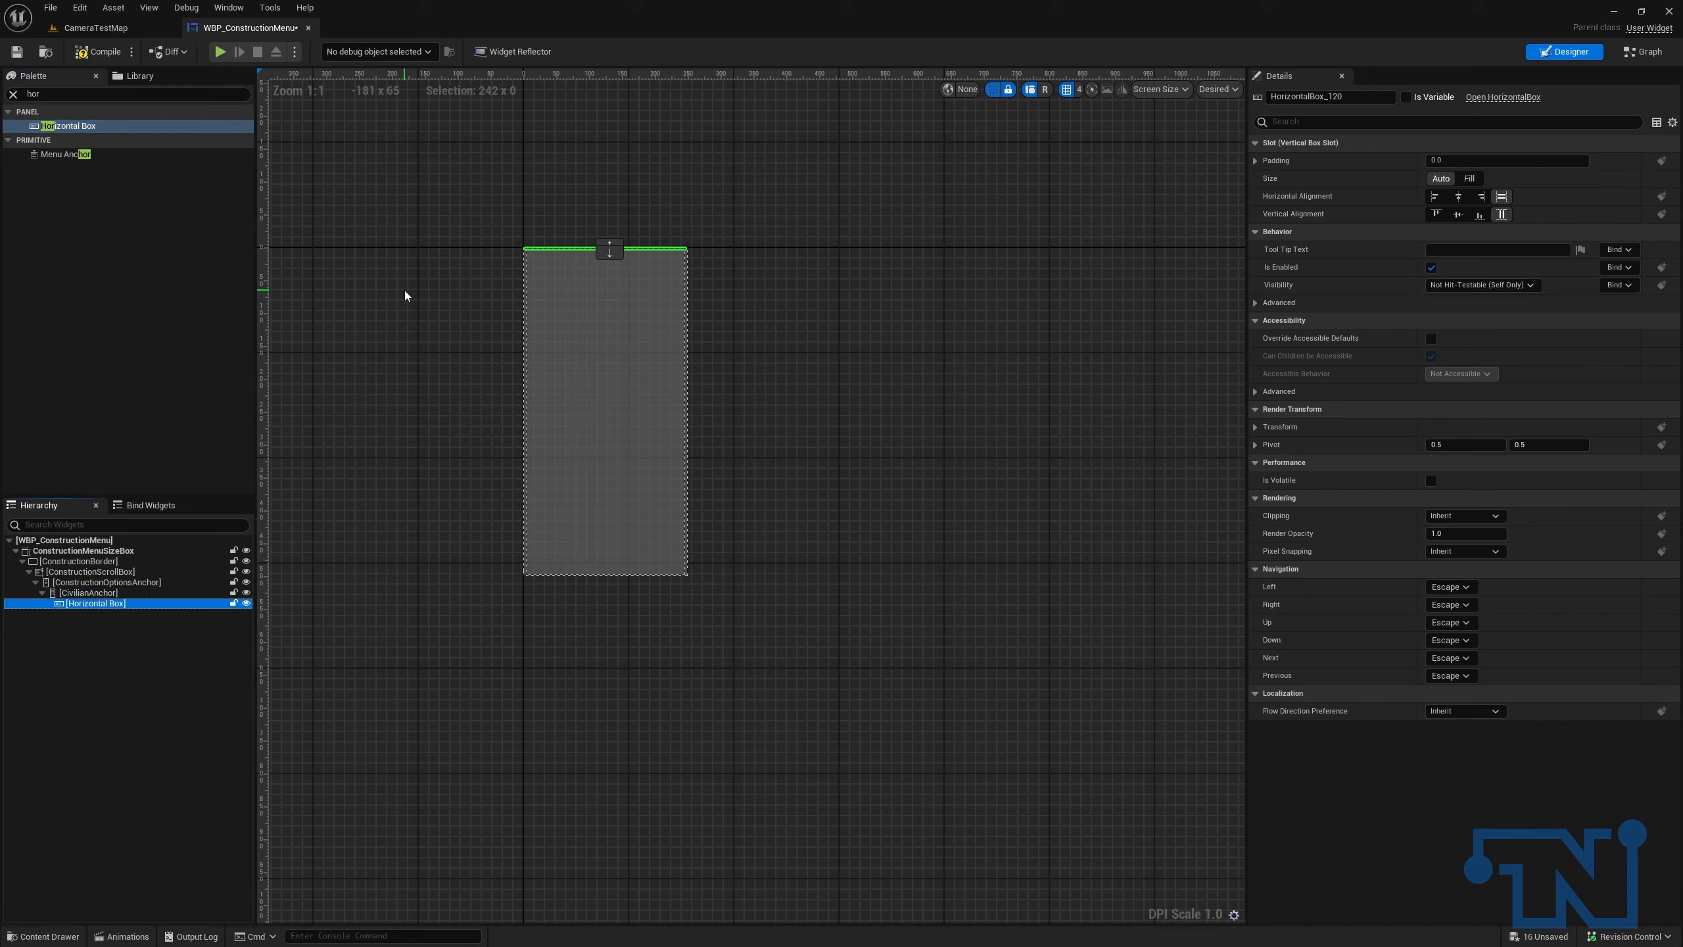
{"action": "left_click", "coordinate": [1338, 97]}
{"action": "type", "text": "CivilianT"}
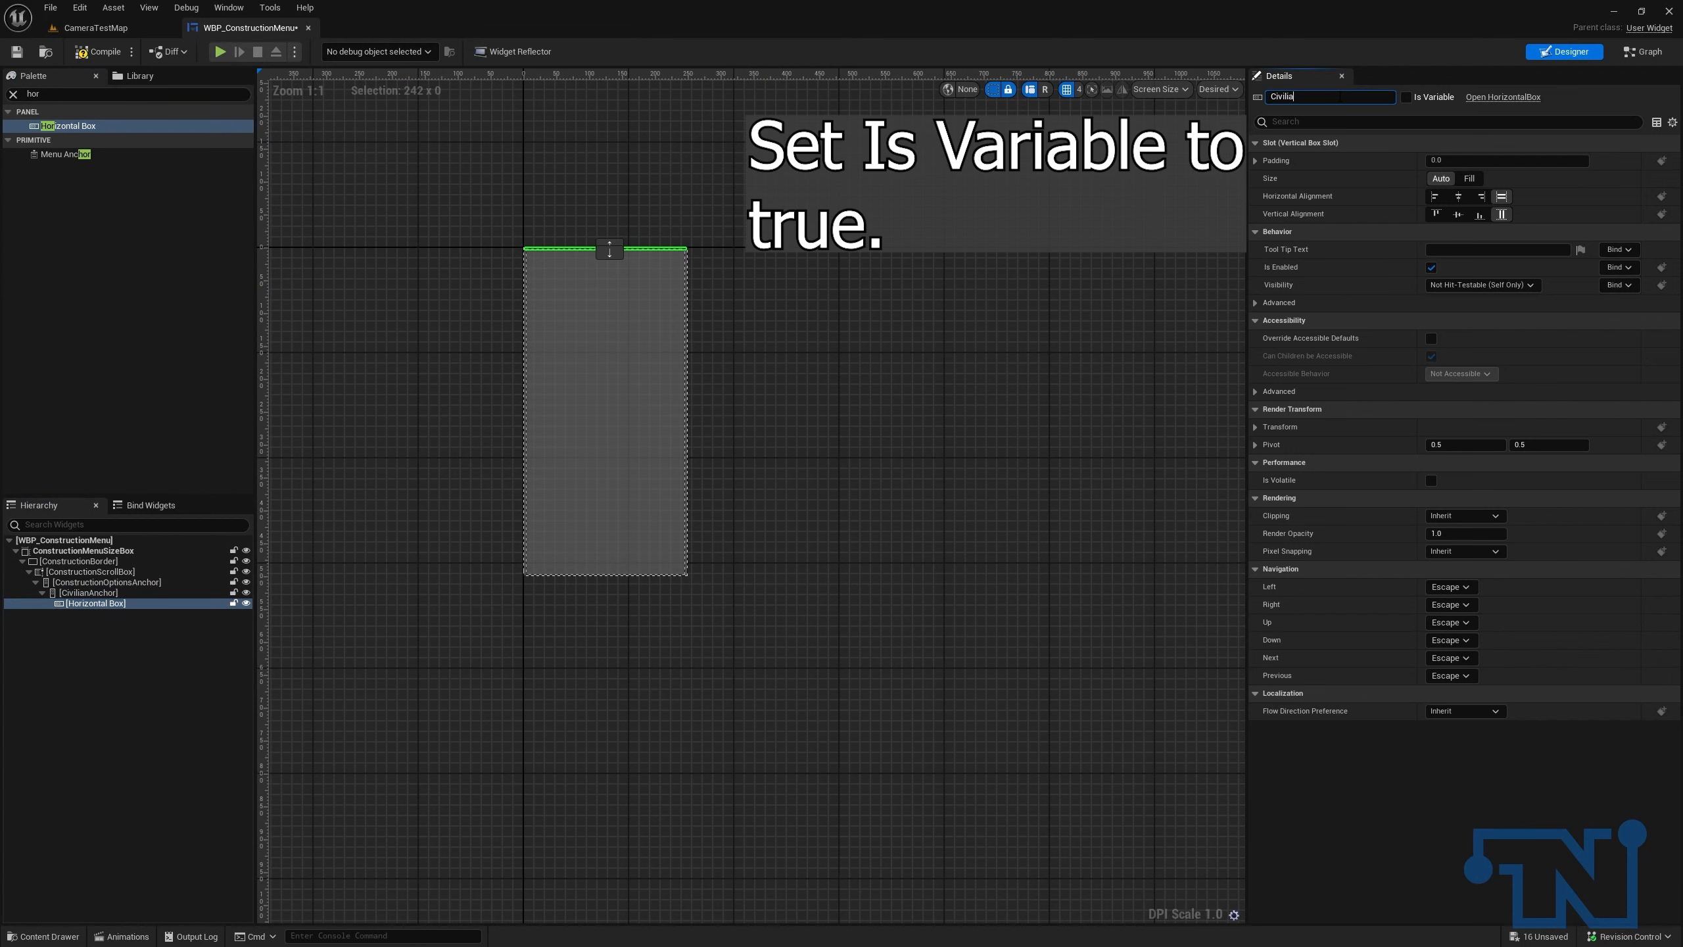
{"action": "type", "text": "itleAnchor"}
{"action": "key", "text": "Return"}
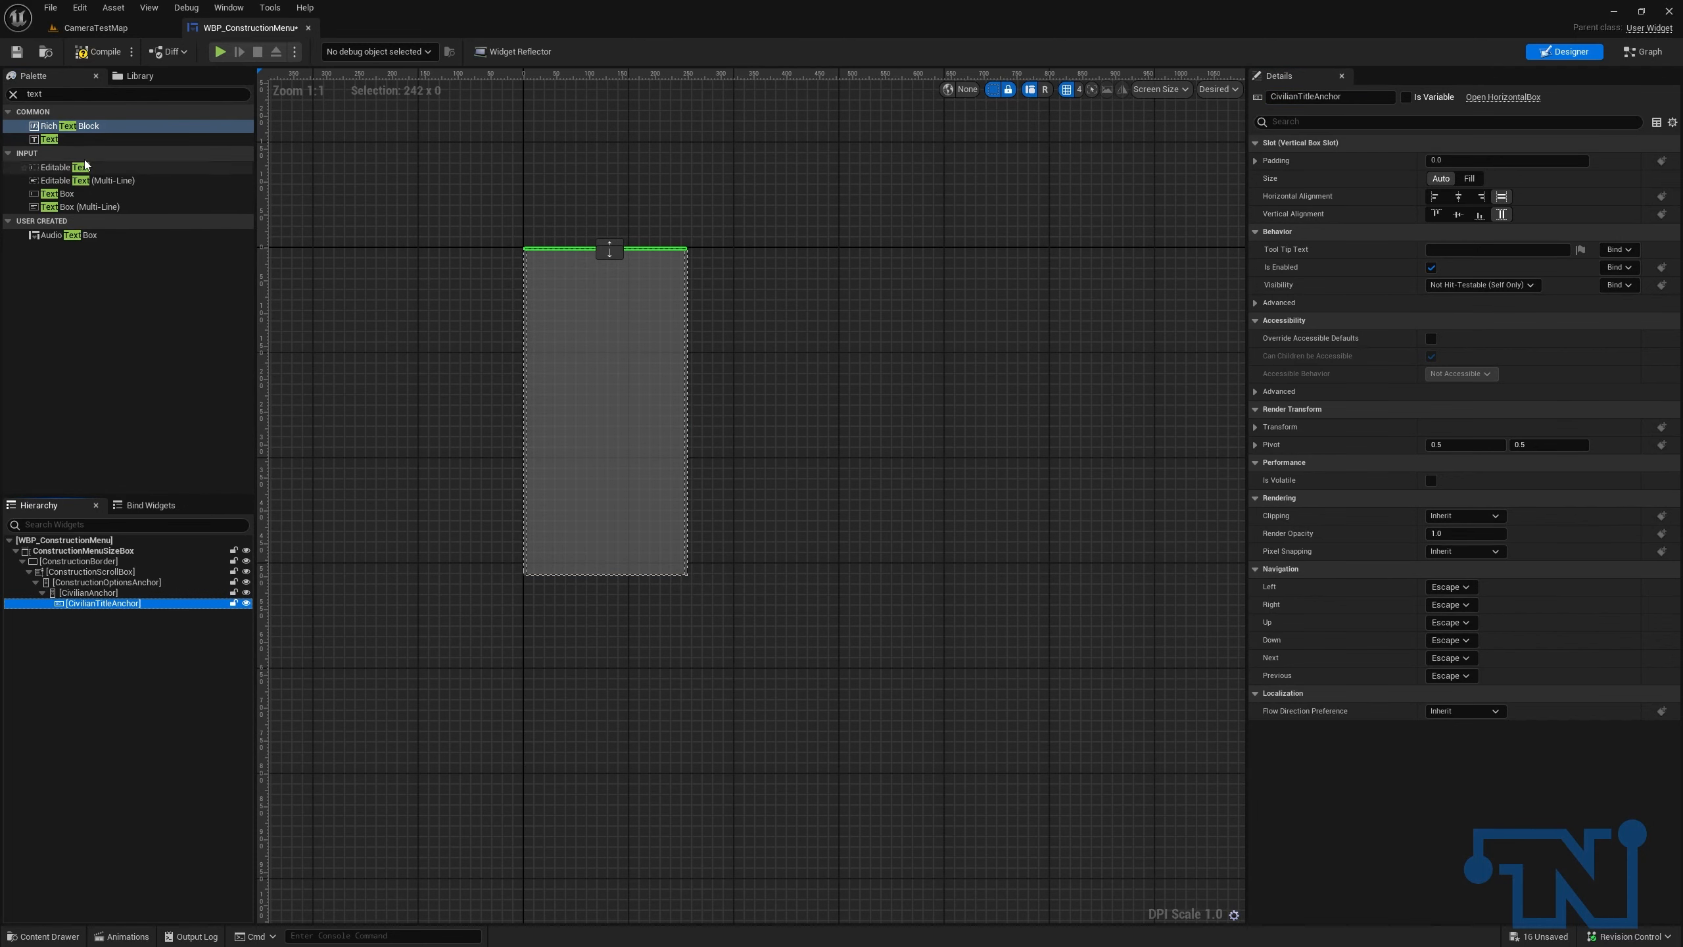
Step: Add a Text widget inside CivilianTitleAnchor and name it CivilianTitleText
{"action": "left_click_drag", "start_coordinate": [66, 140], "coordinate": [121, 620]}
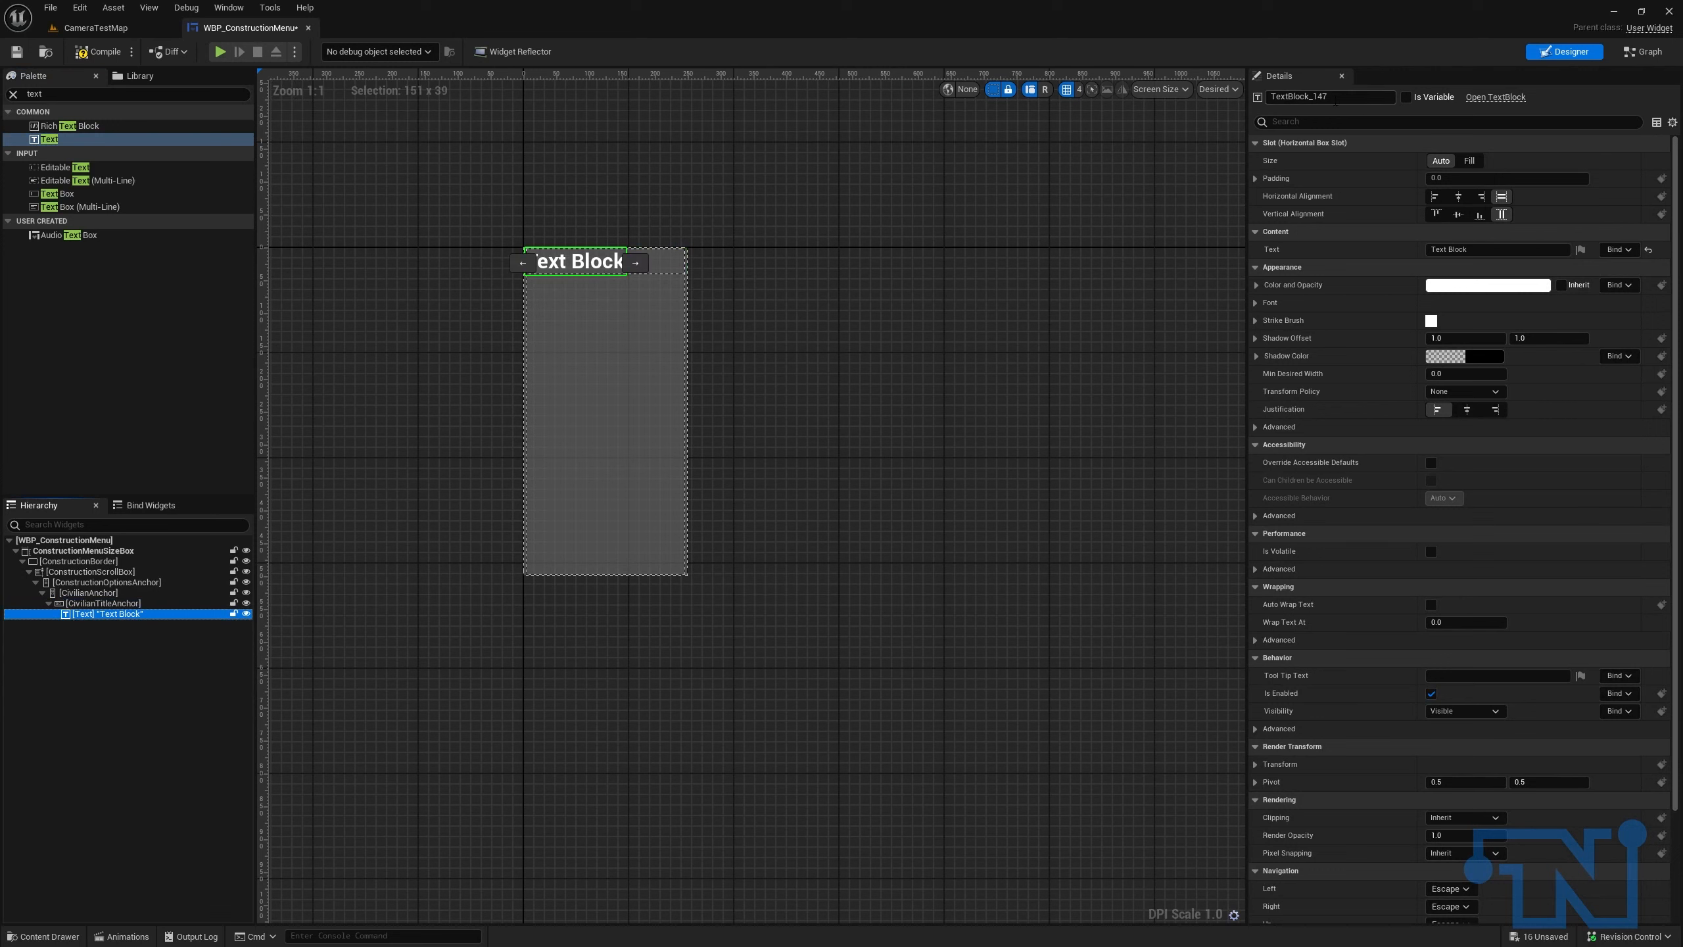
{"action": "left_click", "coordinate": [1326, 96]}
{"action": "type", "text": "Civil"}
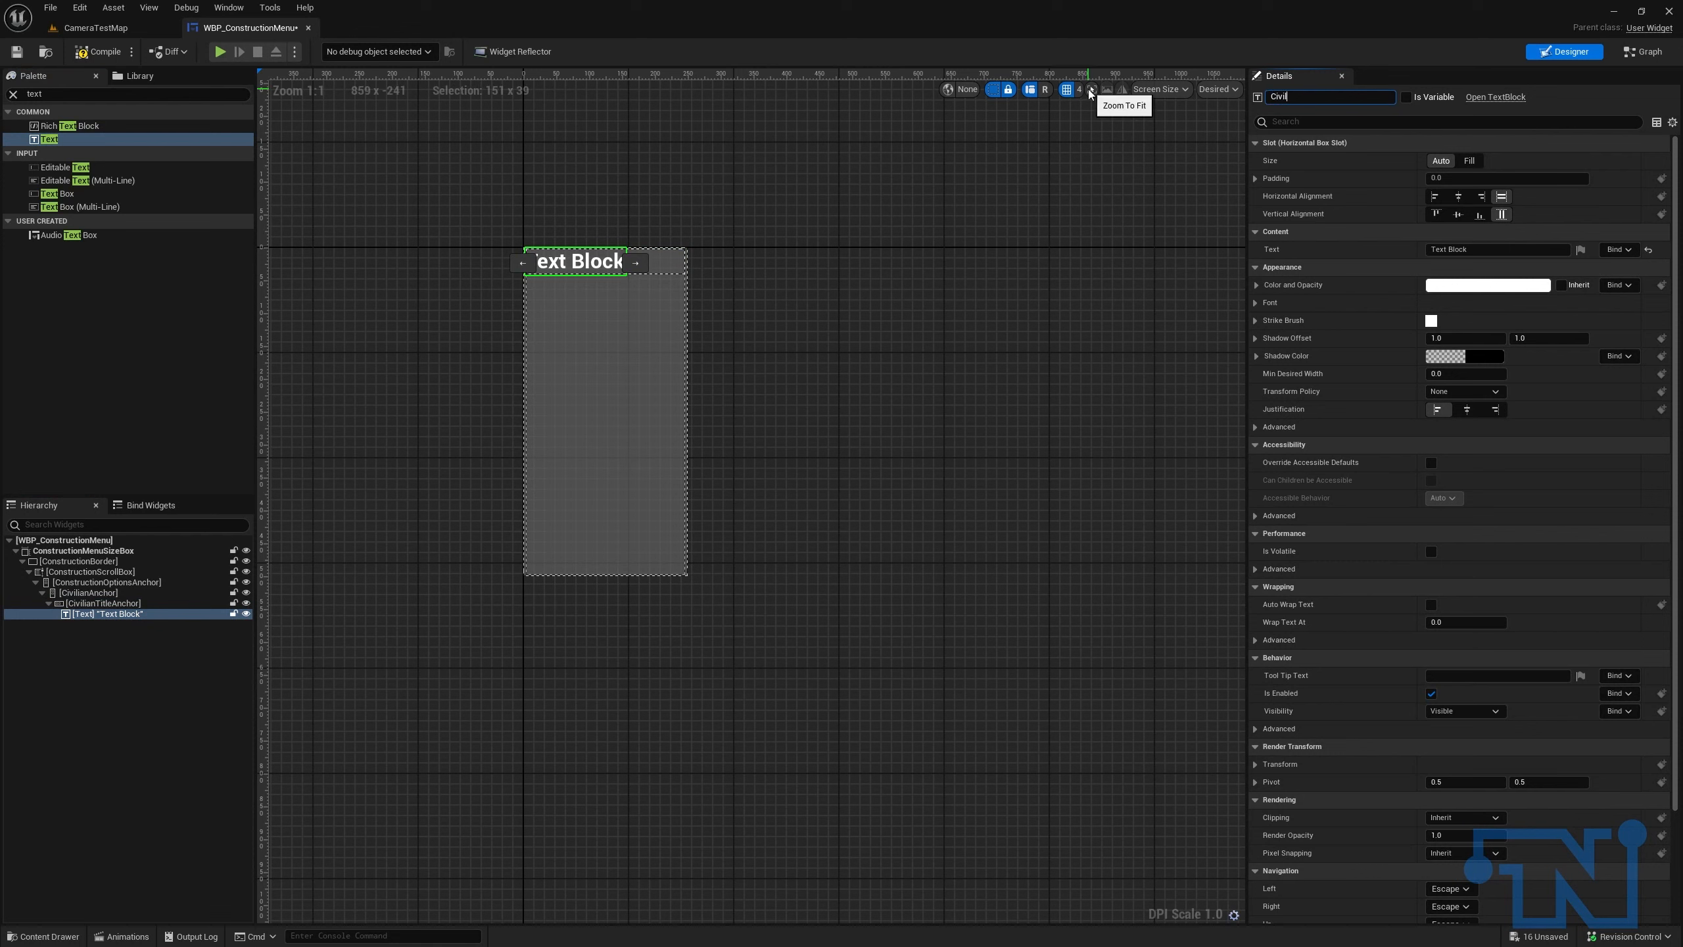
{"action": "type", "text": "ianTitleTi"}
{"action": "key", "text": "Return"}
Step: Set CivilianTitleText's displayed text to Civilian and expand its font settings
{"action": "double_click", "coordinate": [1461, 250]}
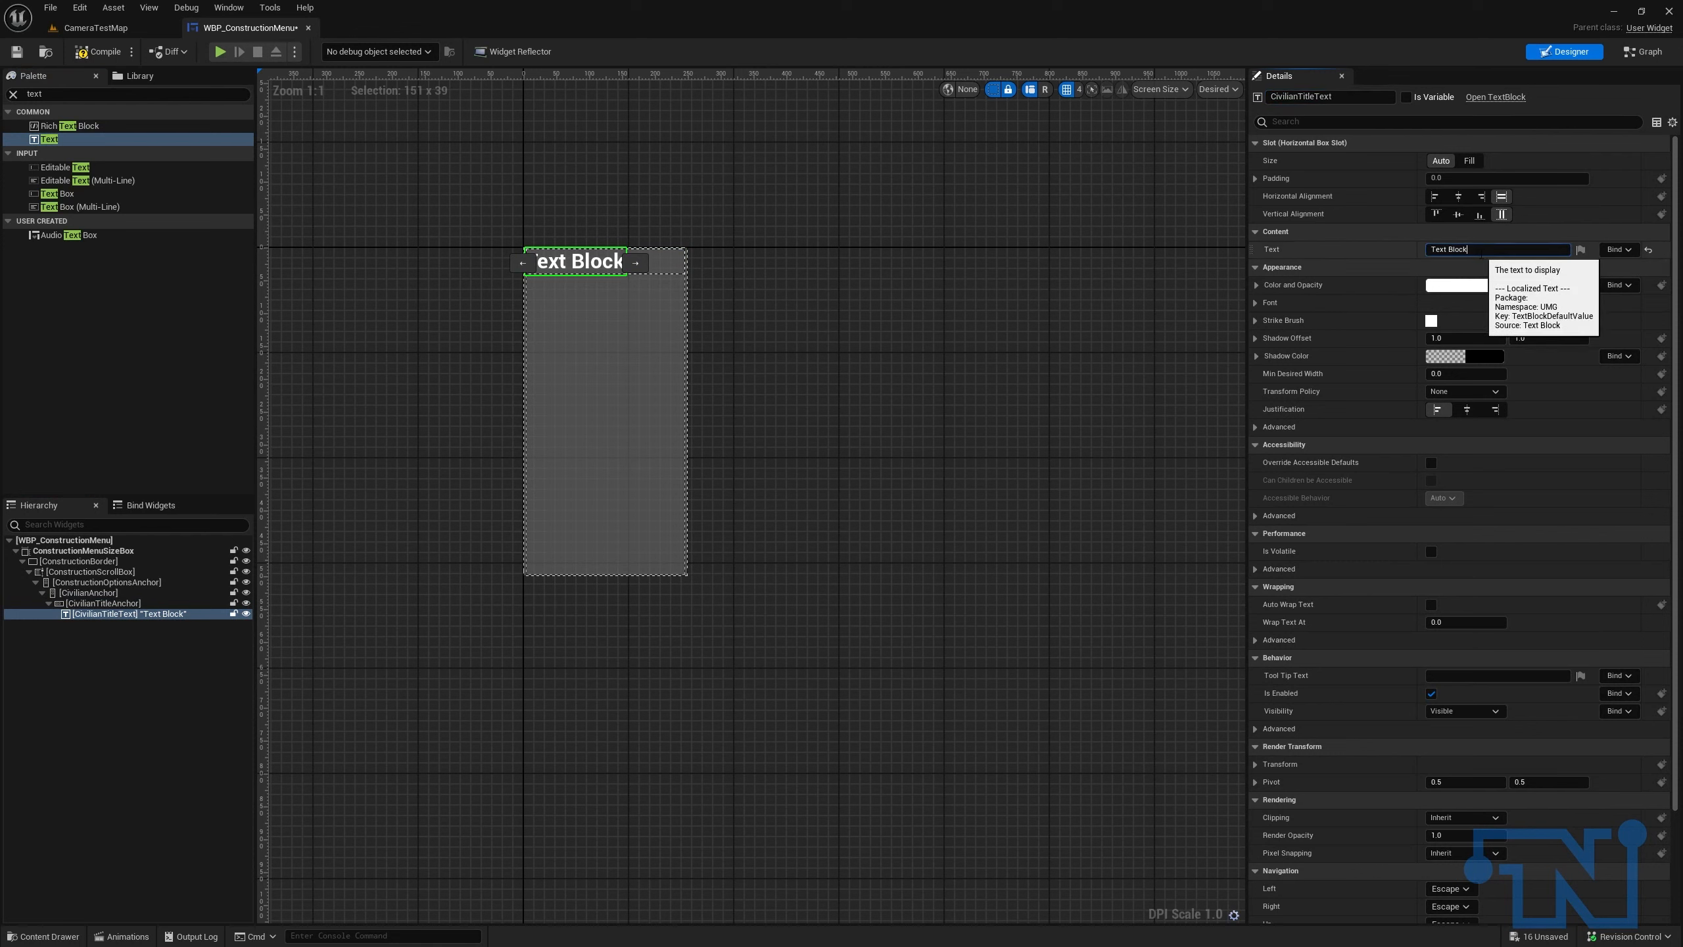
{"action": "key", "text": "ctrl+a"}
{"action": "type", "text": "Civilian"}
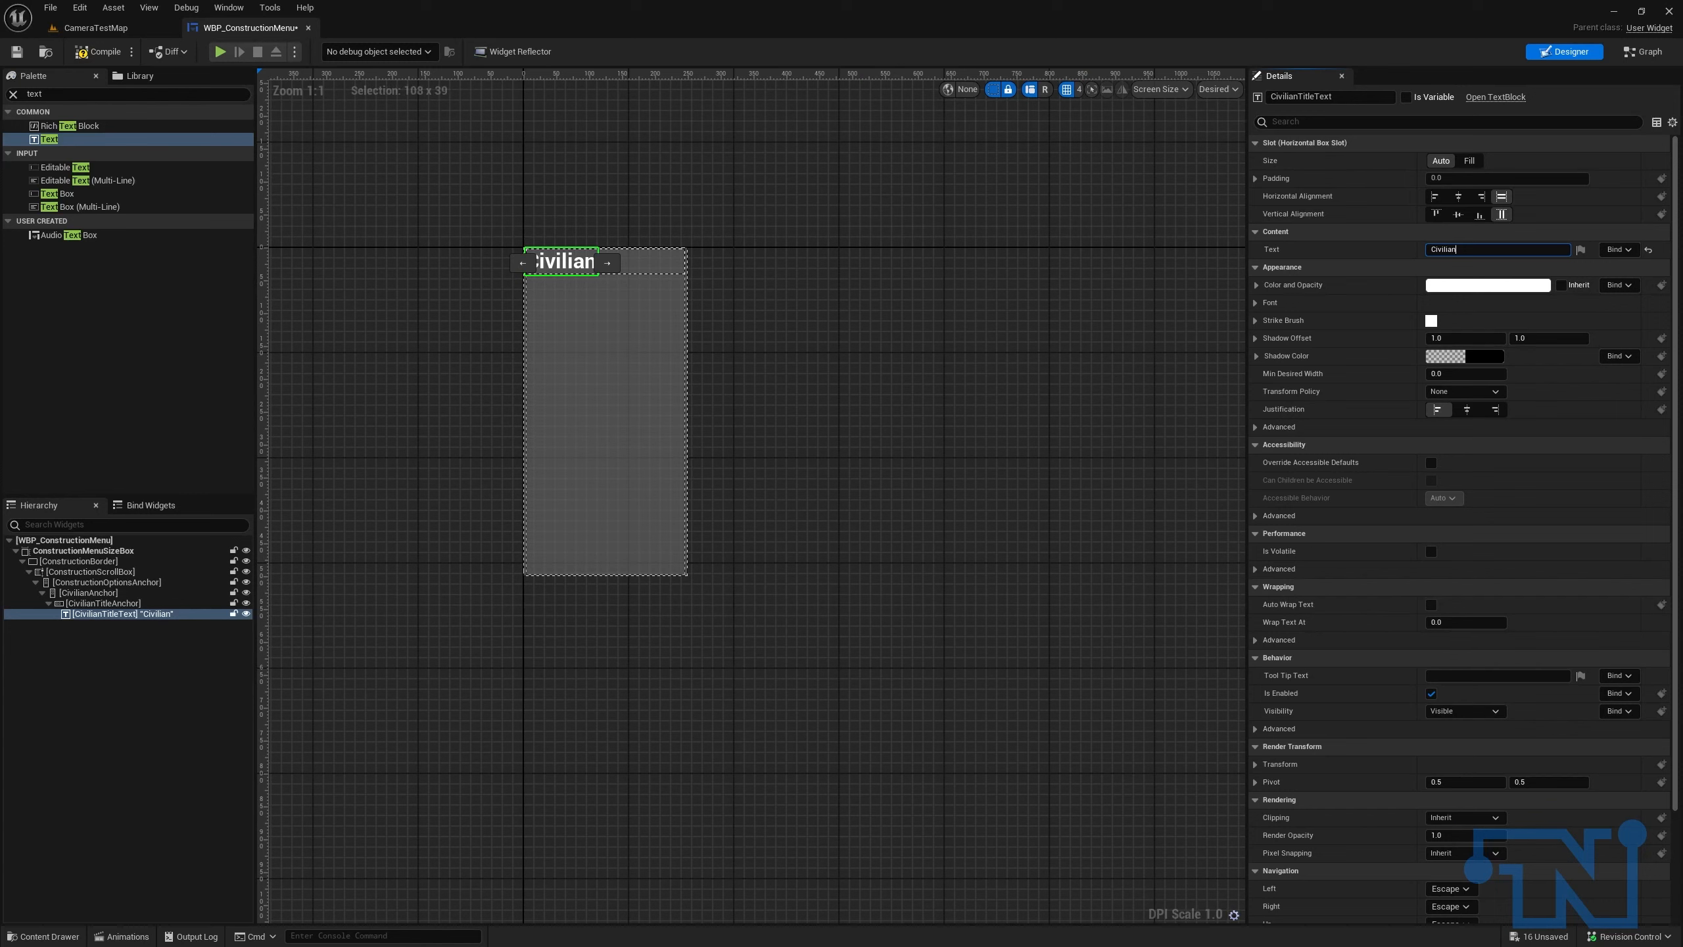
{"action": "left_click", "coordinate": [1255, 303]}
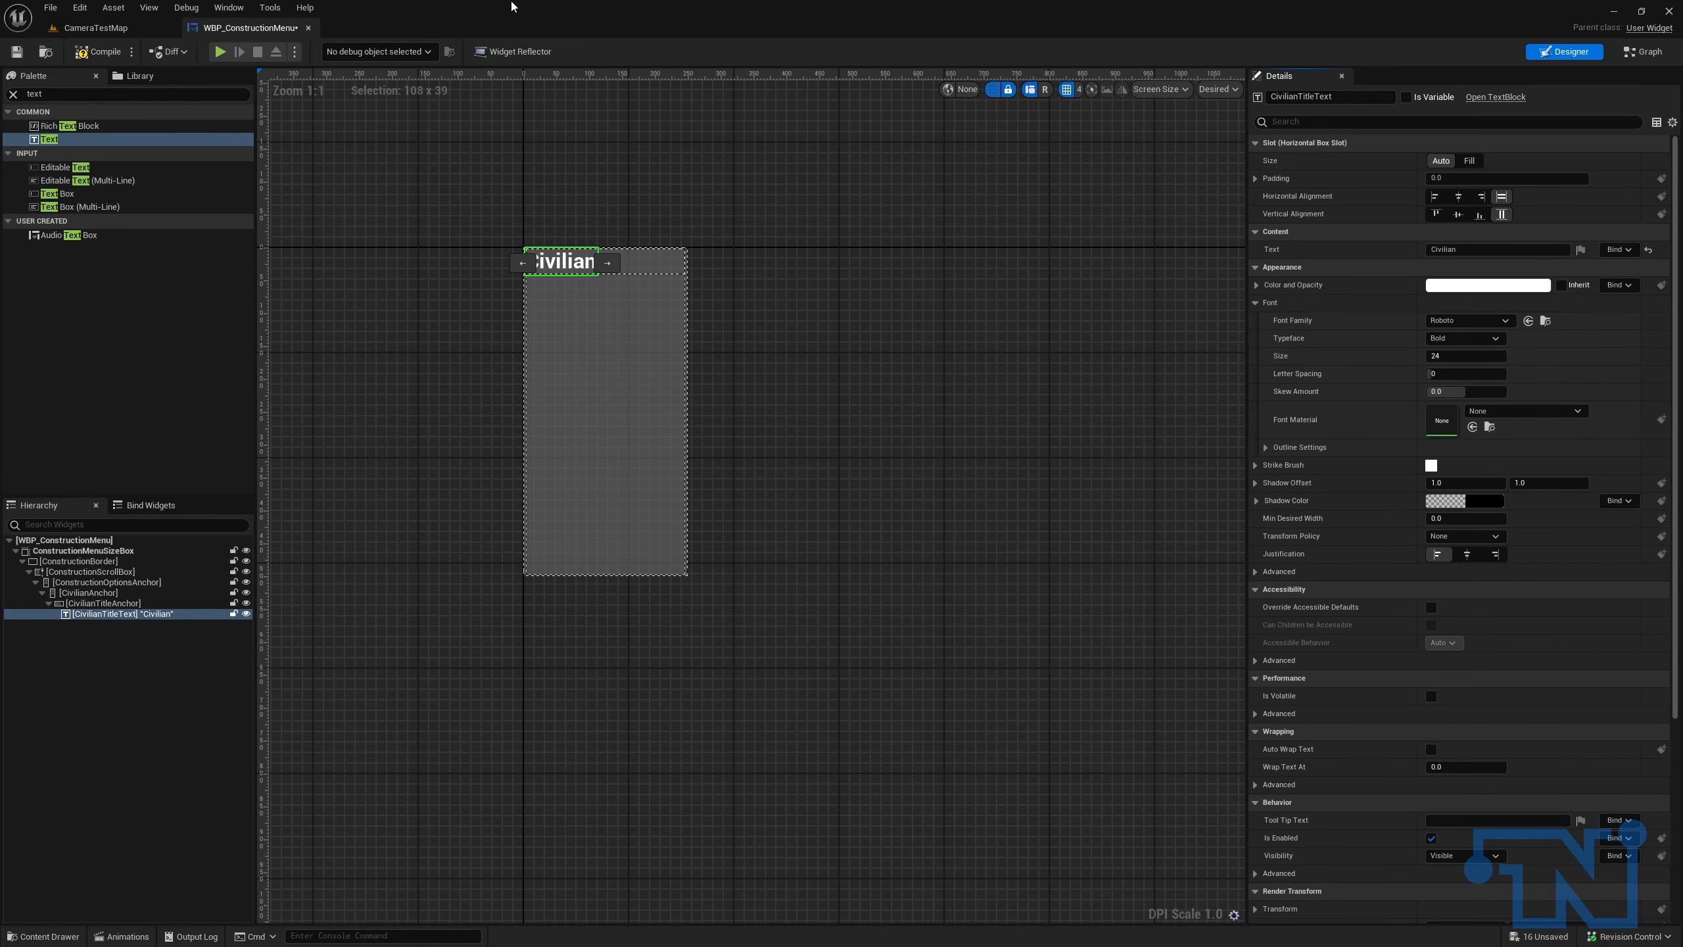
Step: Add a Button after the title text in CivilianTitleAnchor, with right horizontal alignment and its slot size set to Fill
{"action": "left_click", "coordinate": [75, 94]}
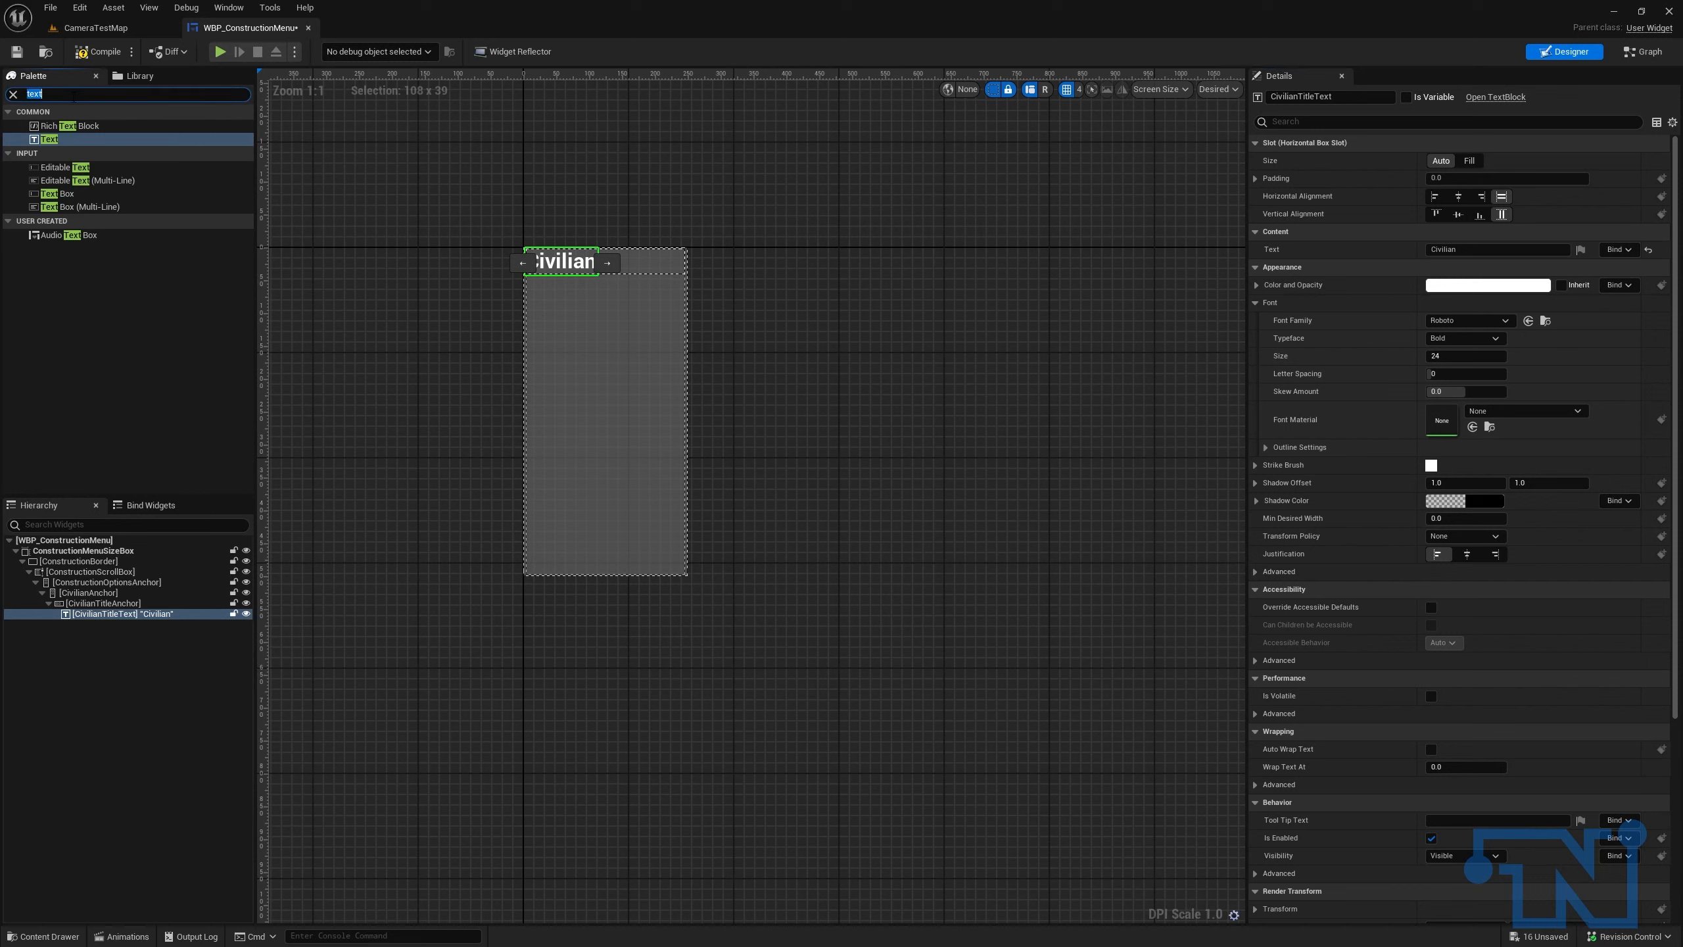
{"action": "type", "text": "button"}
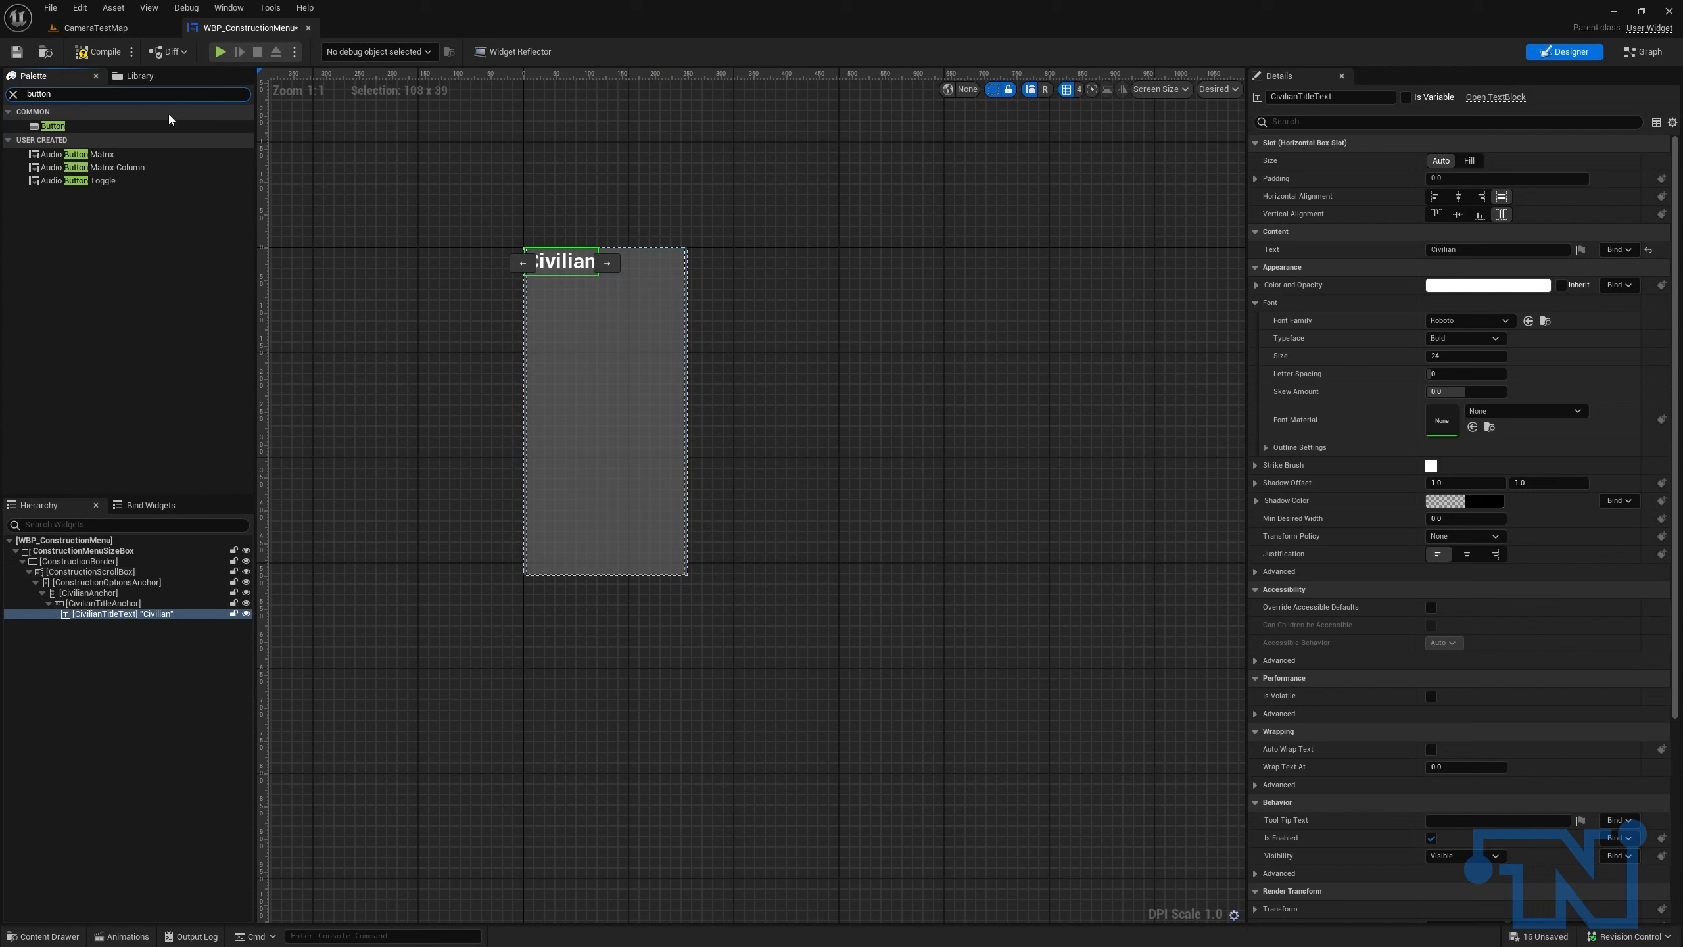
{"action": "left_click_drag", "start_coordinate": [52, 126], "coordinate": [121, 608]}
{"action": "left_click", "coordinate": [110, 624]}
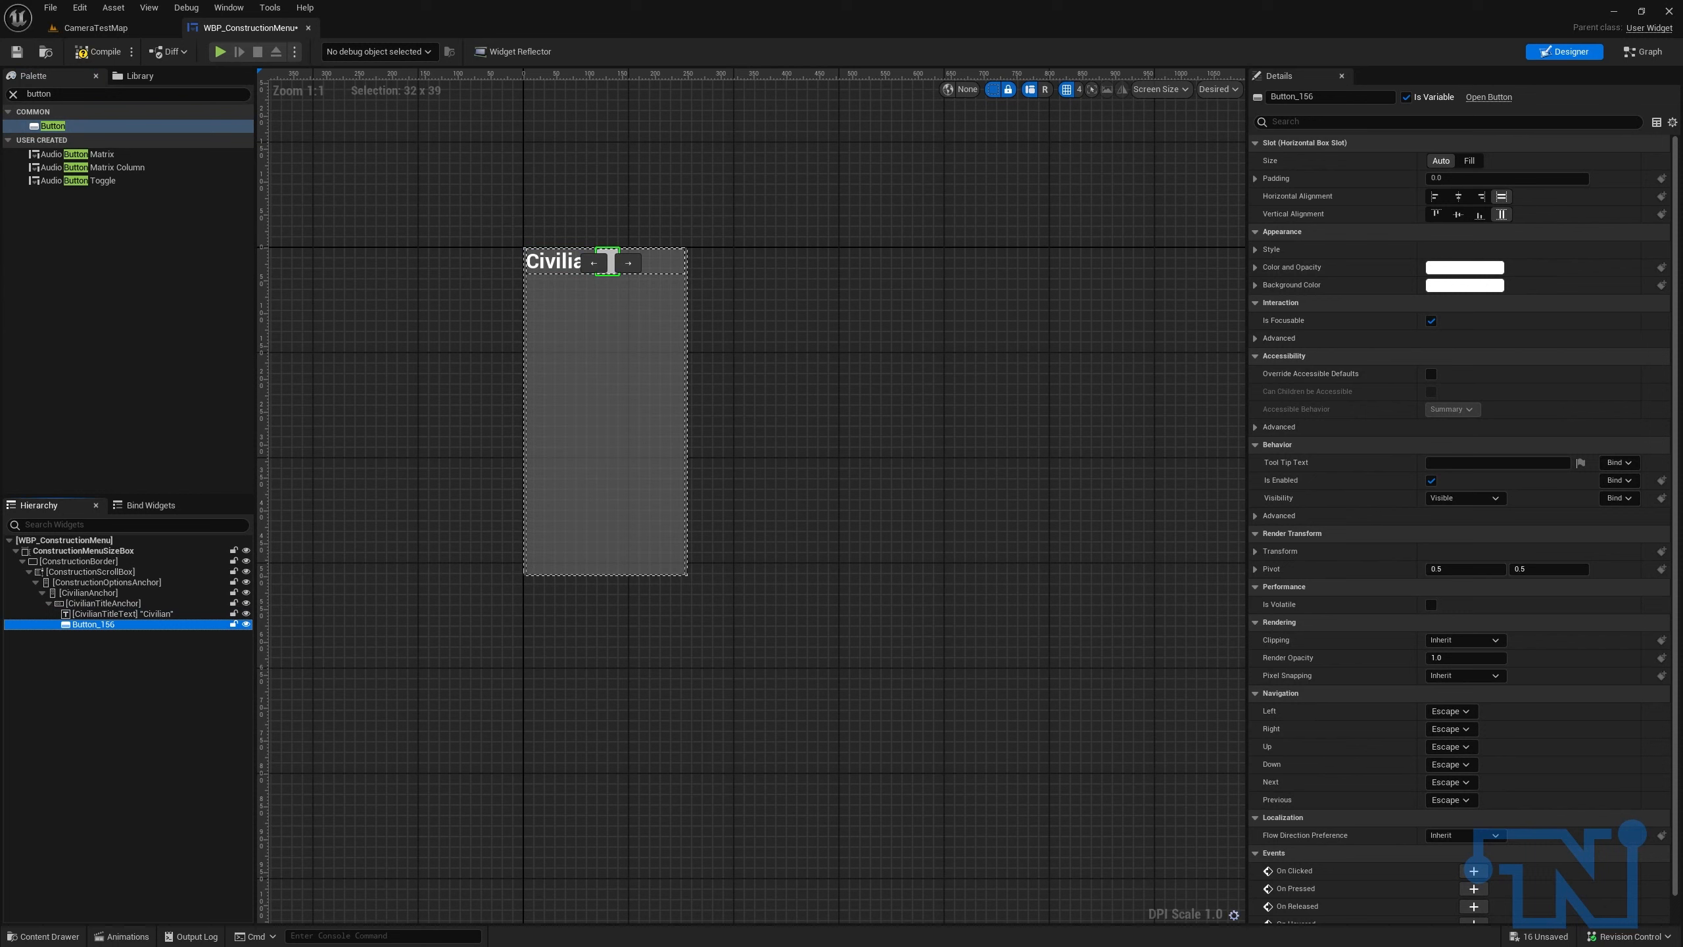
{"action": "left_click", "coordinate": [1481, 197]}
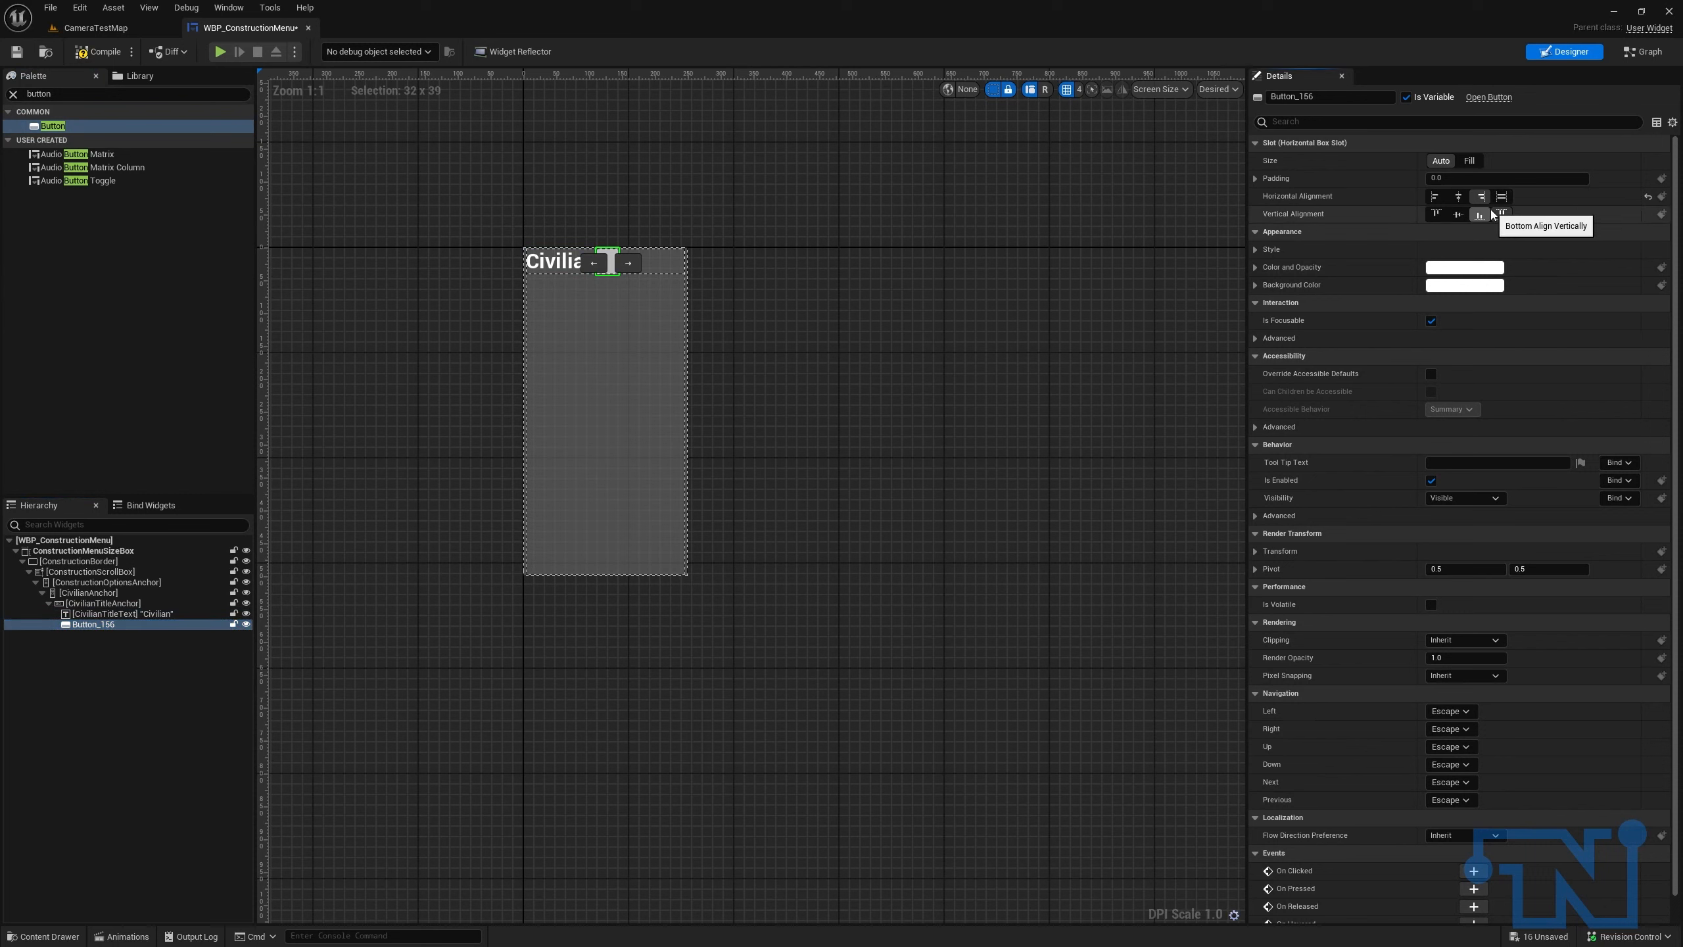
{"action": "left_click", "coordinate": [578, 266]}
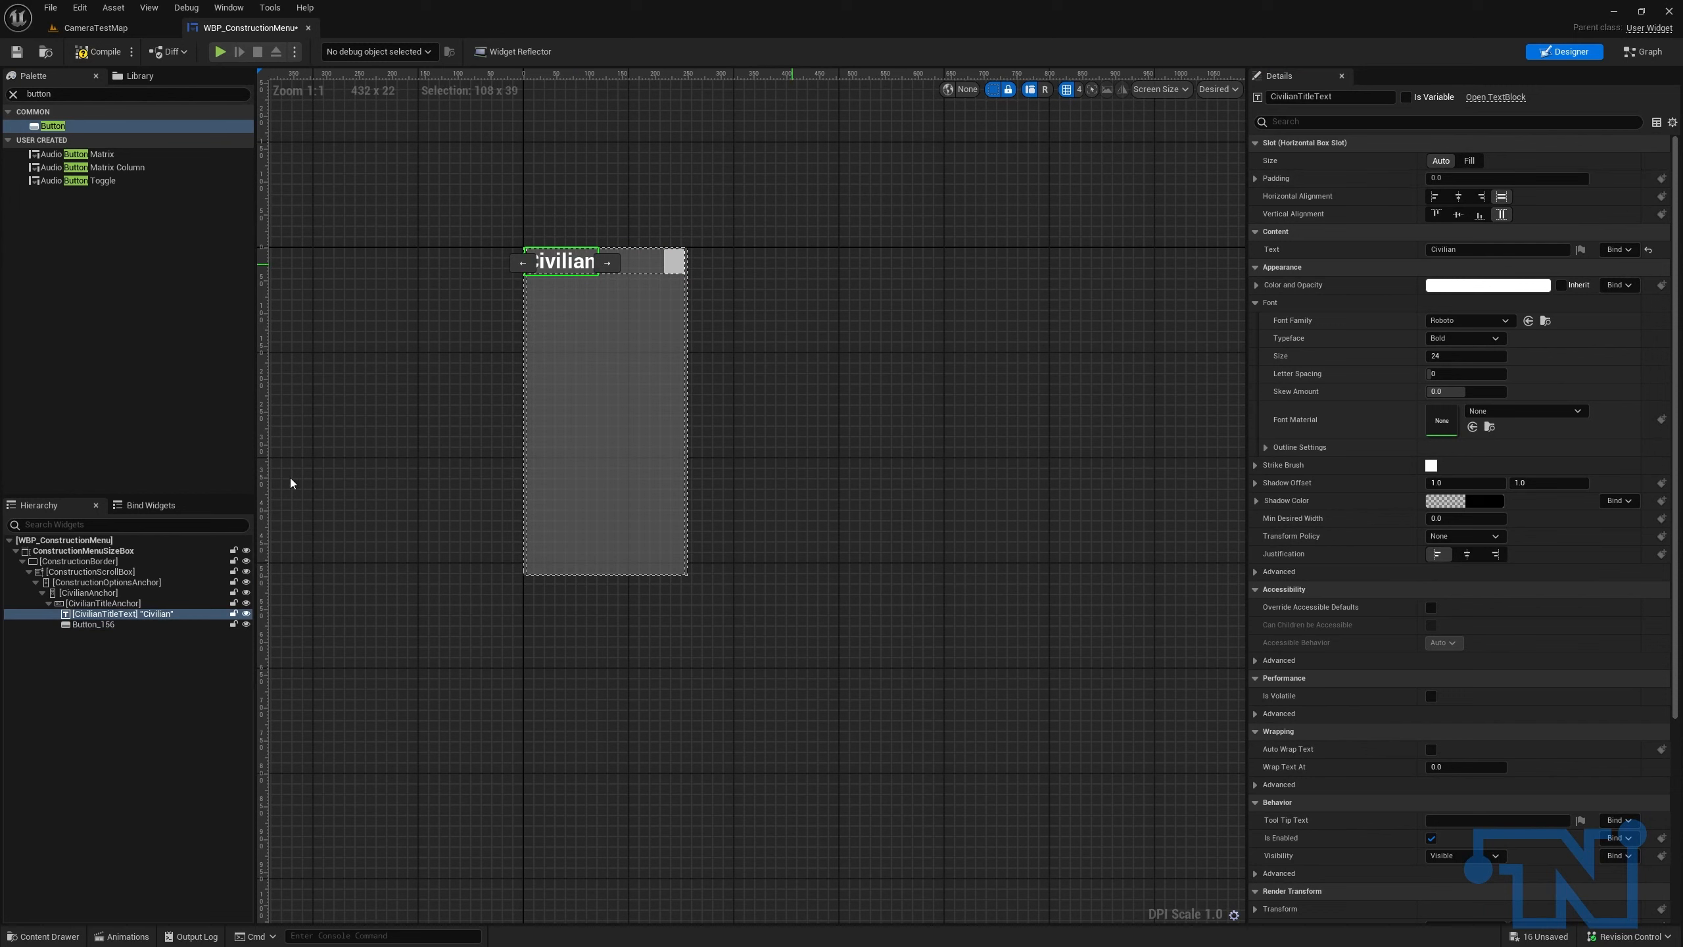
Step: Rename the button in CivilianTitleAnchor as CivilianCollapseButton
{"action": "left_click", "coordinate": [108, 625]}
{"action": "left_click", "coordinate": [102, 626]}
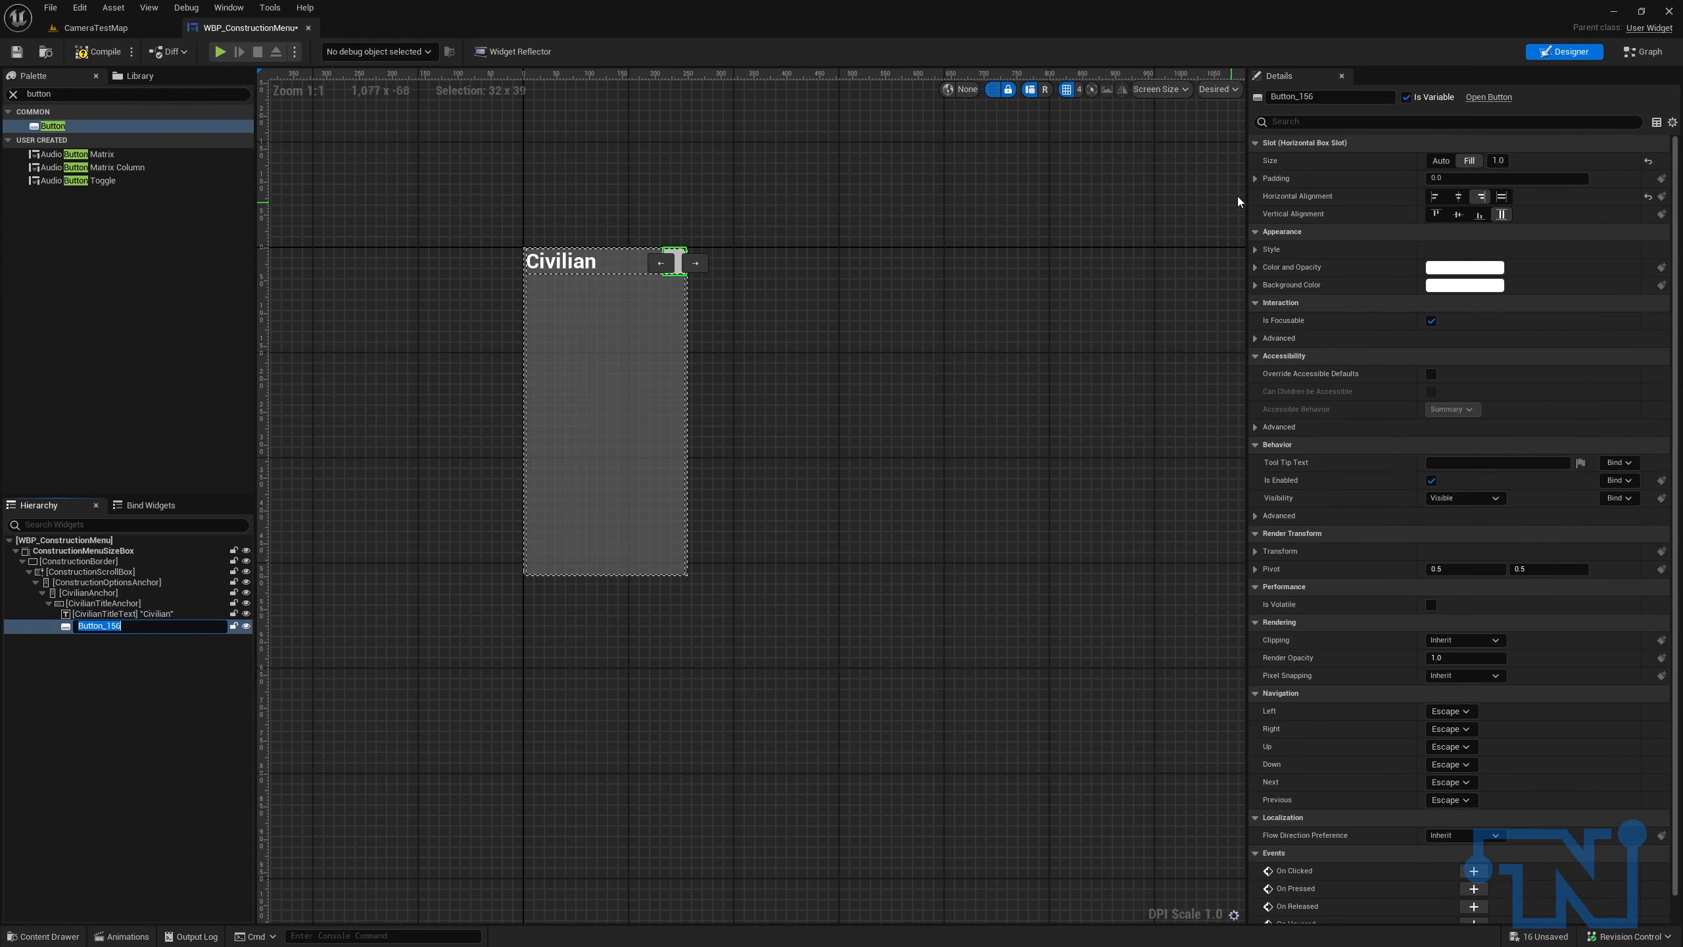
{"action": "type", "text": "CivilianCollapseButton"}
{"action": "key", "text": "Return"}
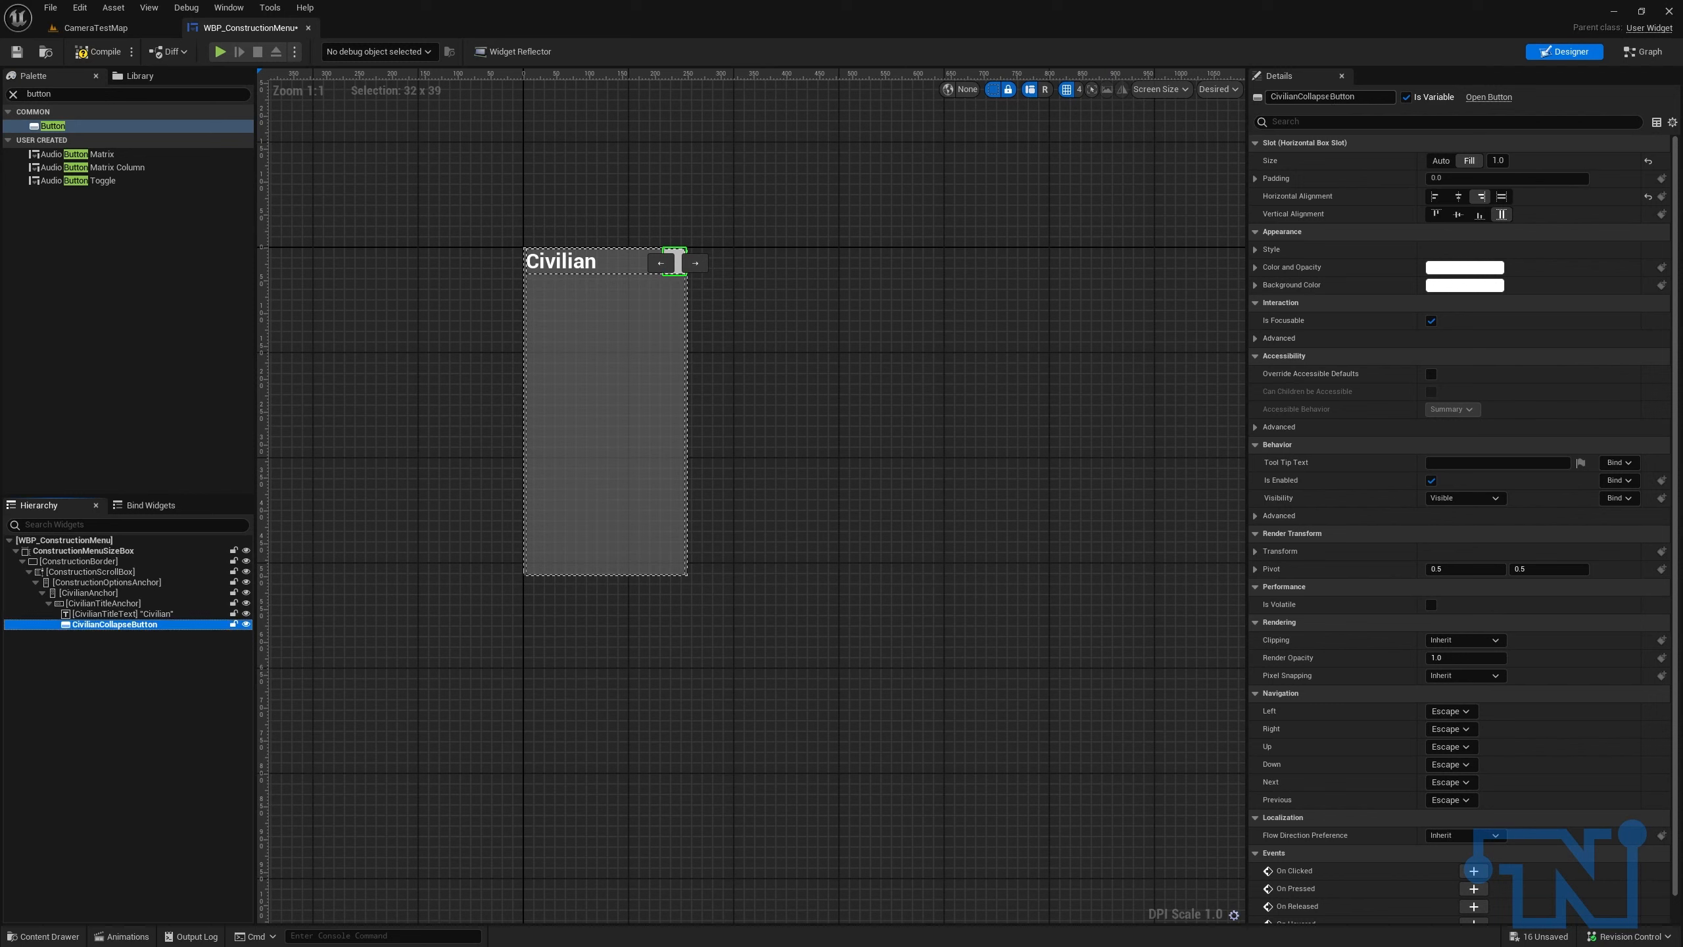
Step: Add a Text widget inside CivilianCollapseButton and set its displayed text to ^
{"action": "double_click", "coordinate": [96, 94]}
{"action": "type", "text": "text"}
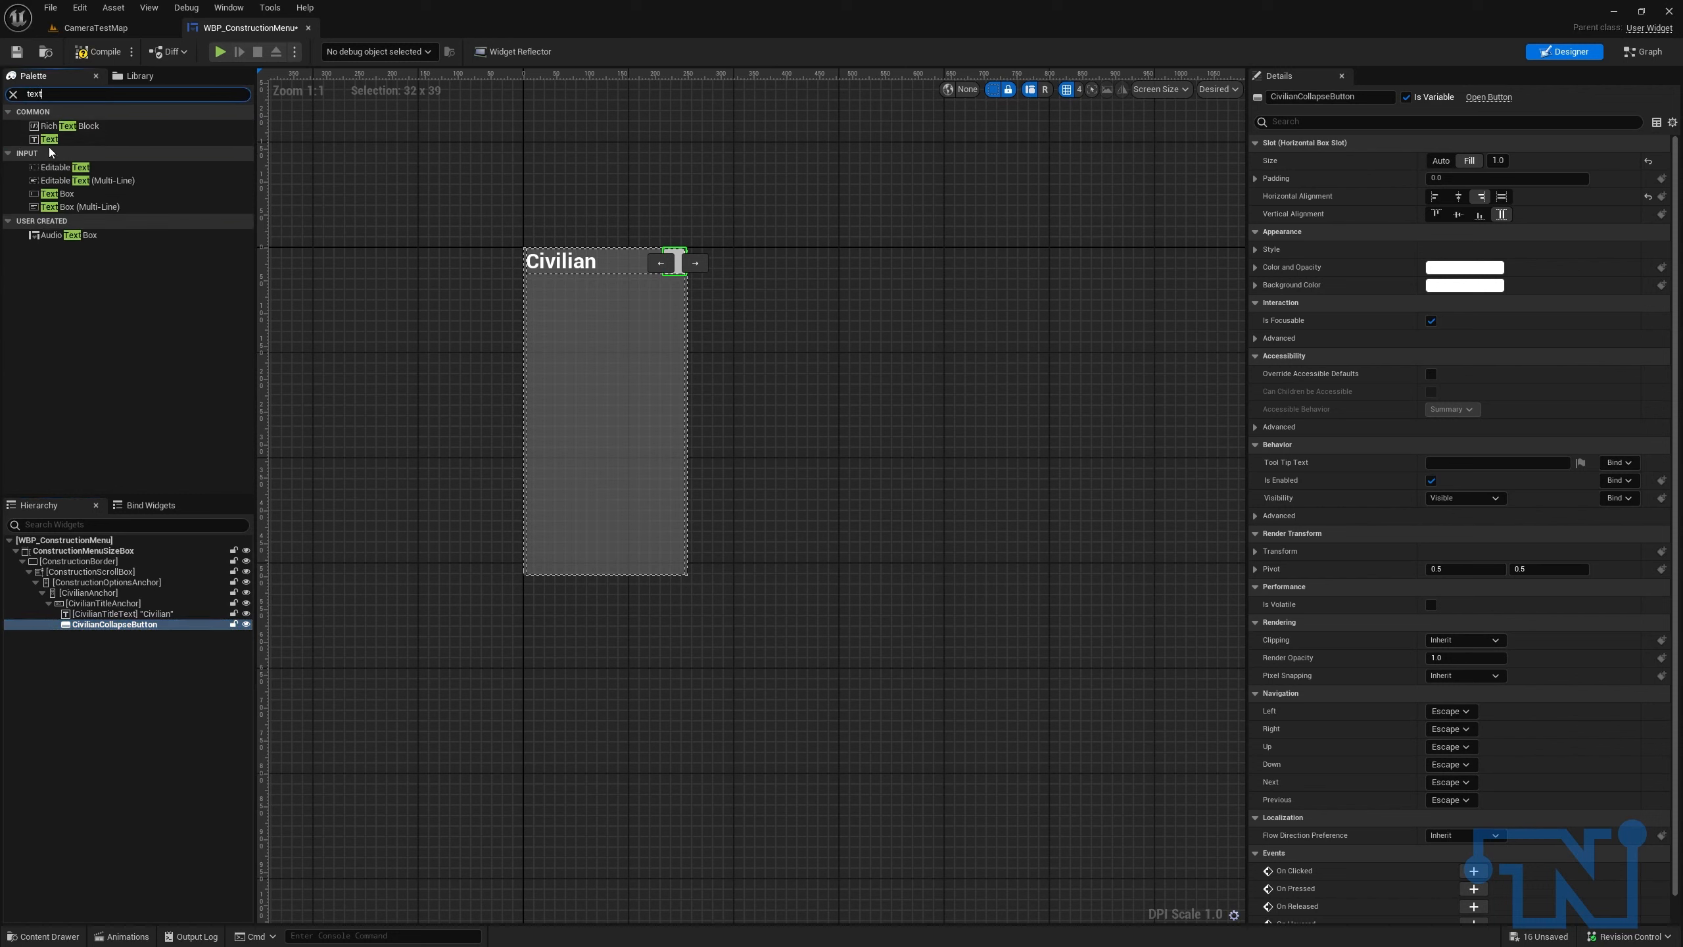
{"action": "left_click_drag", "start_coordinate": [50, 140], "coordinate": [132, 625]}
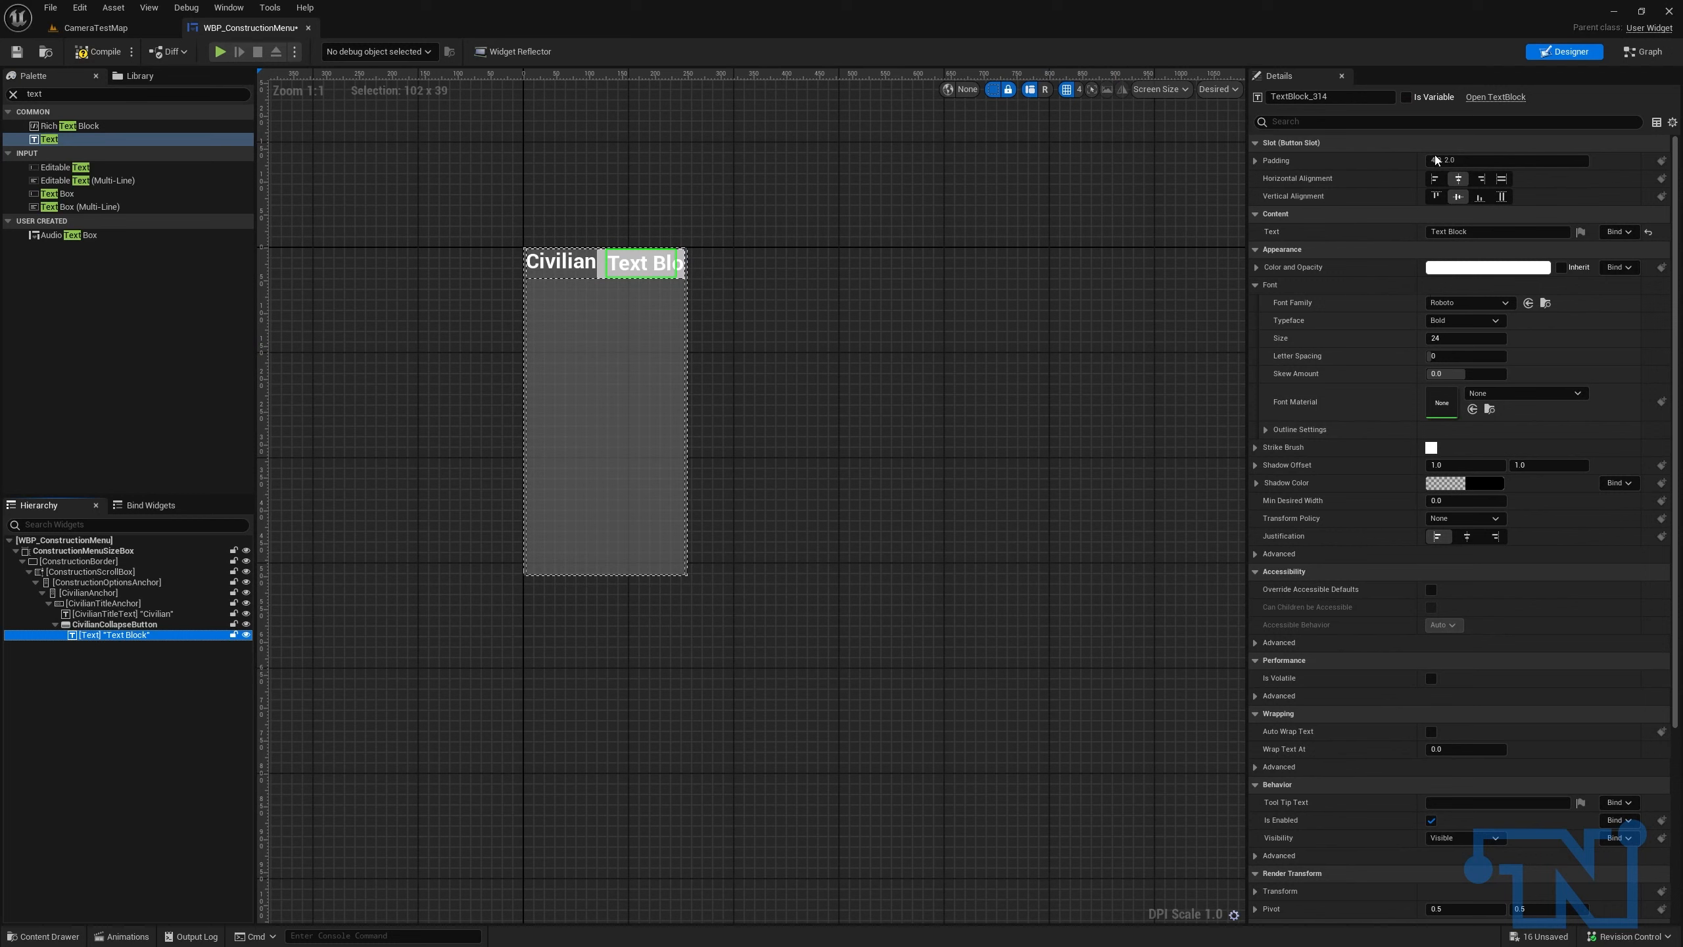
{"action": "left_click", "coordinate": [1479, 232]}
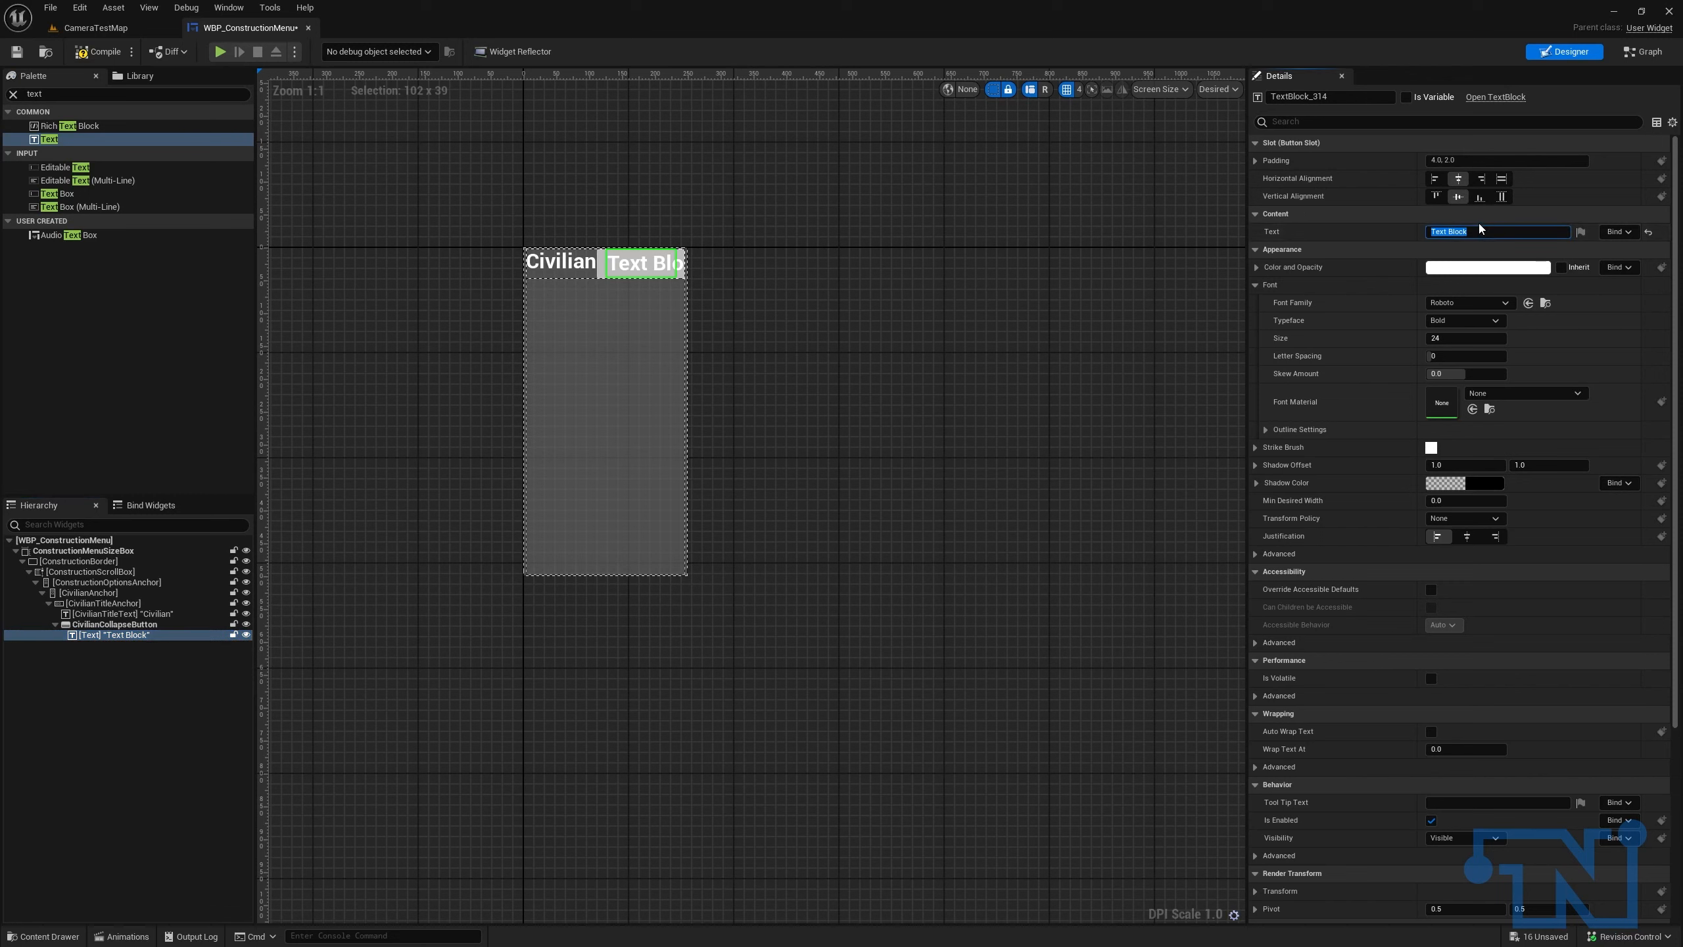
{"action": "type", "text": "^"}
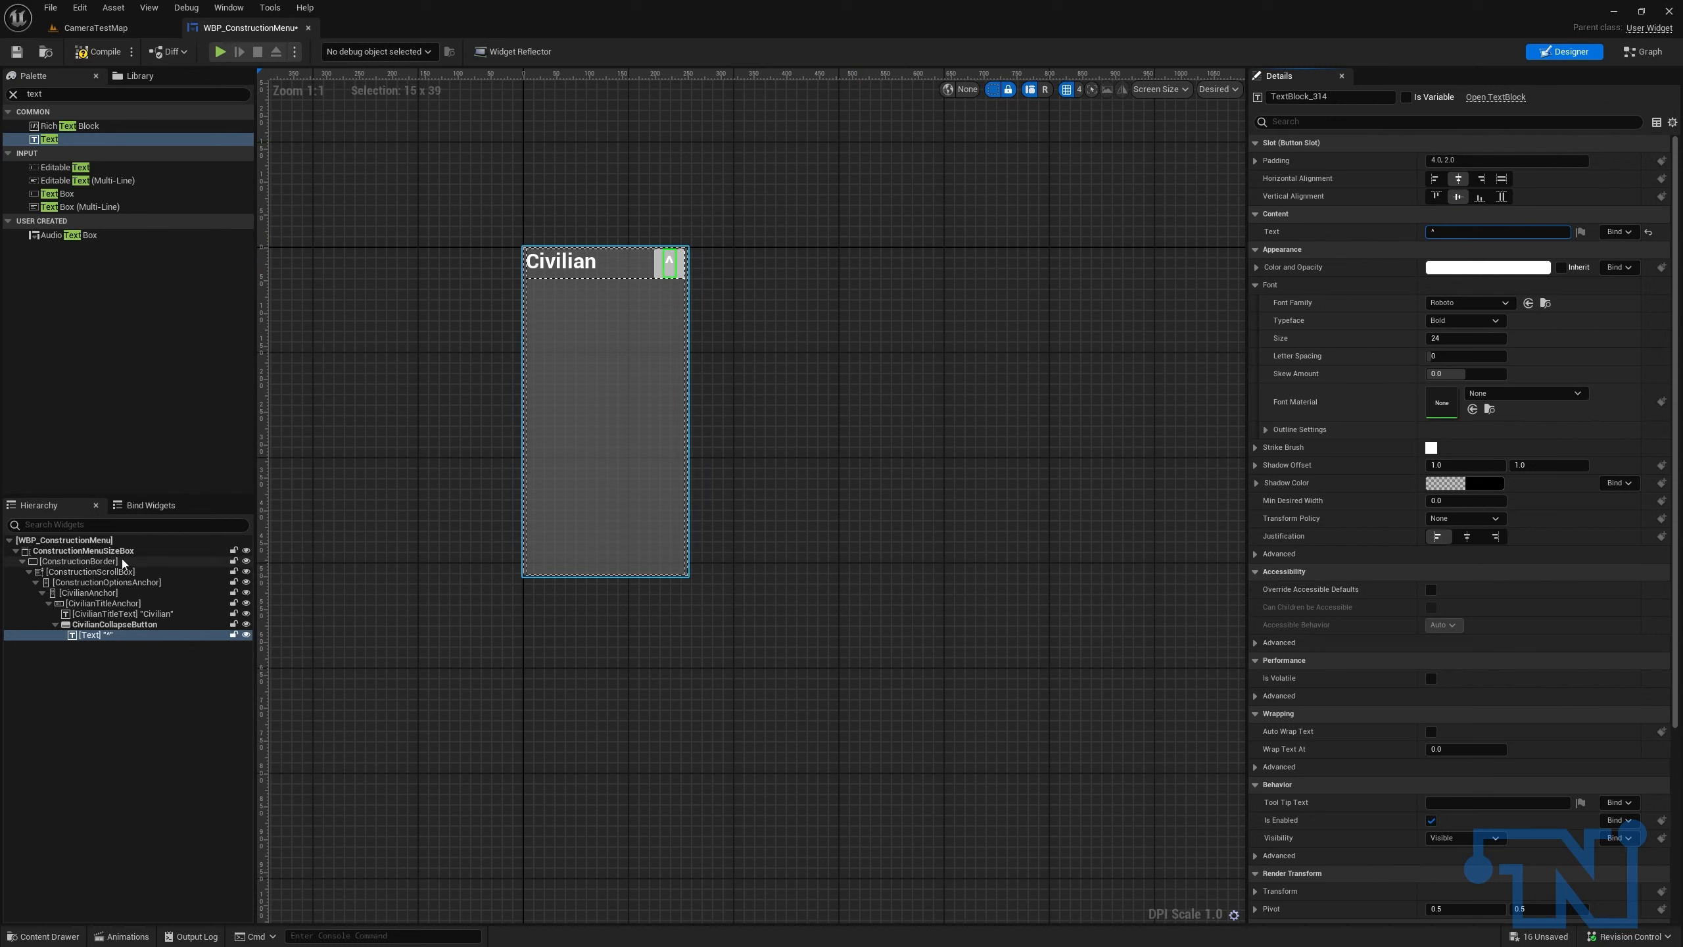
Step: Collapse CivilianTitleAnchor's children in the hierarchy and add a Uniform Grid Panel inside CivilianAnchor after it
{"action": "left_click", "coordinate": [49, 603]}
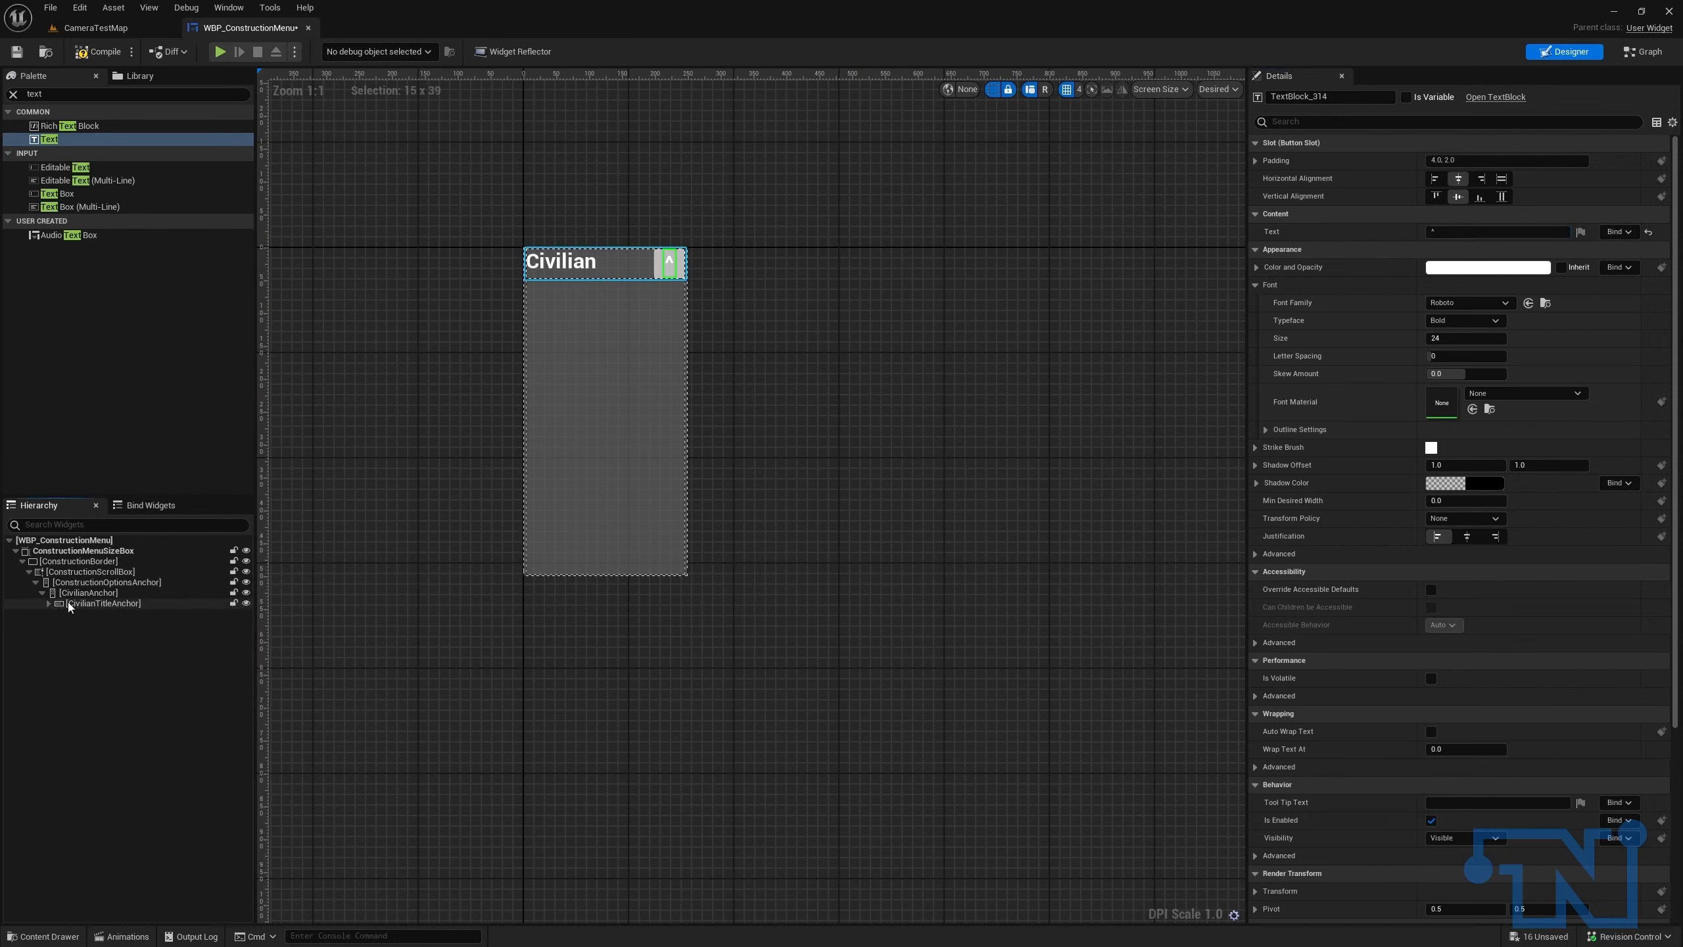
{"action": "left_click", "coordinate": [113, 593]}
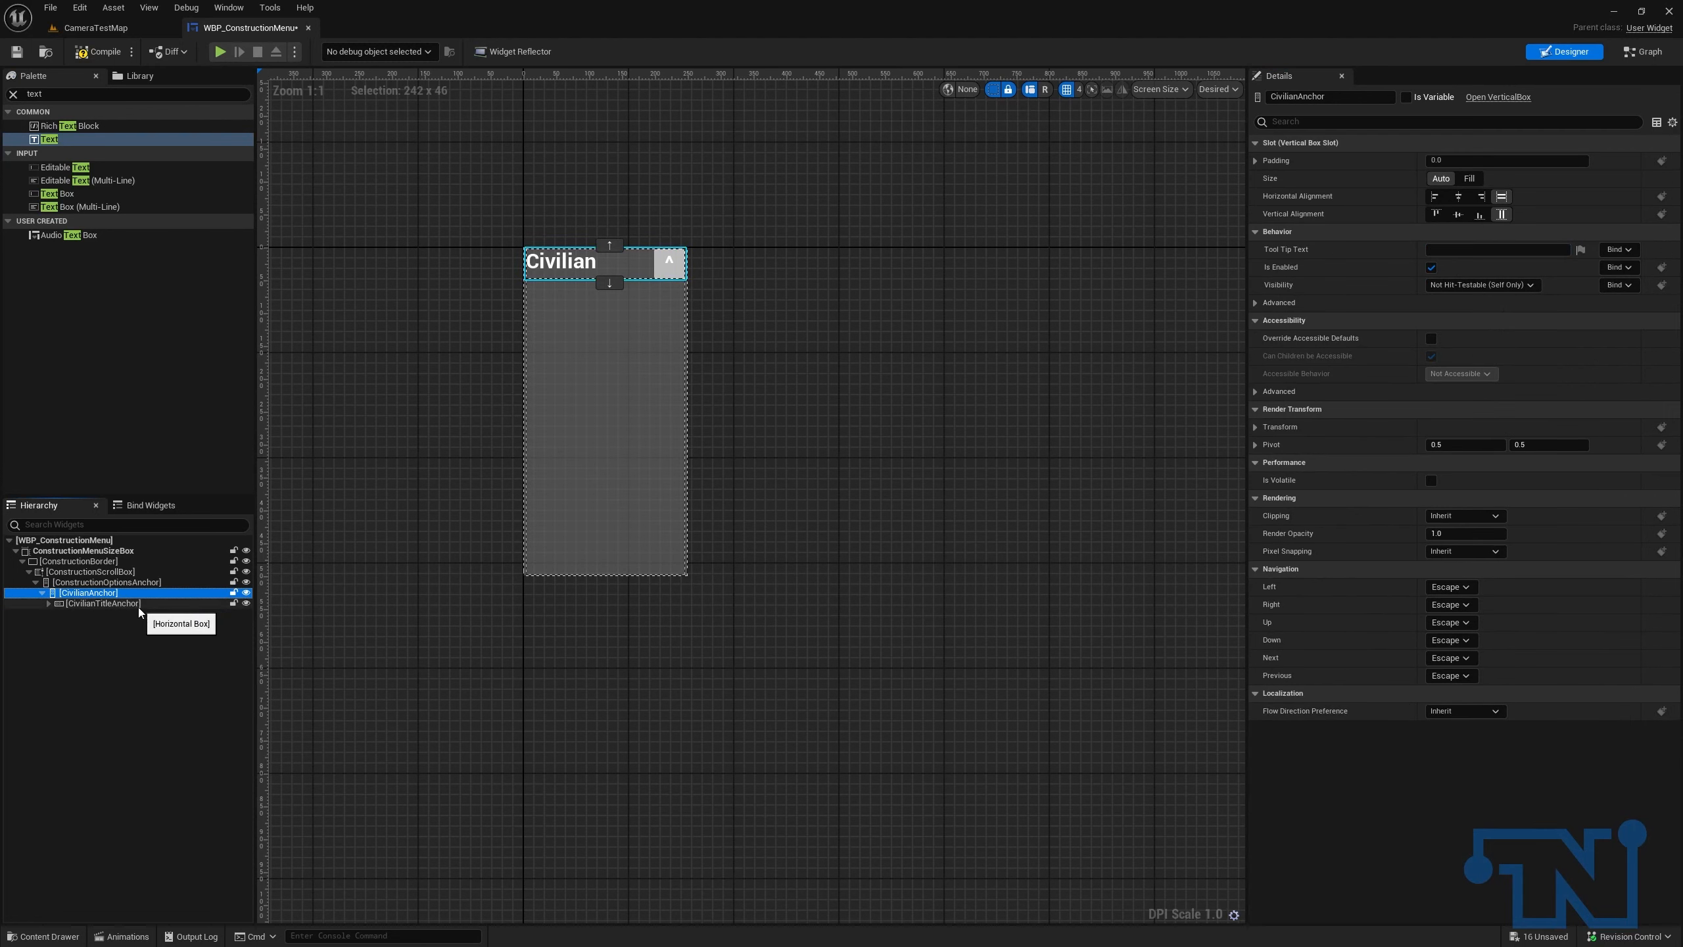
{"action": "left_click", "coordinate": [98, 94]}
{"action": "type", "text": "gr"}
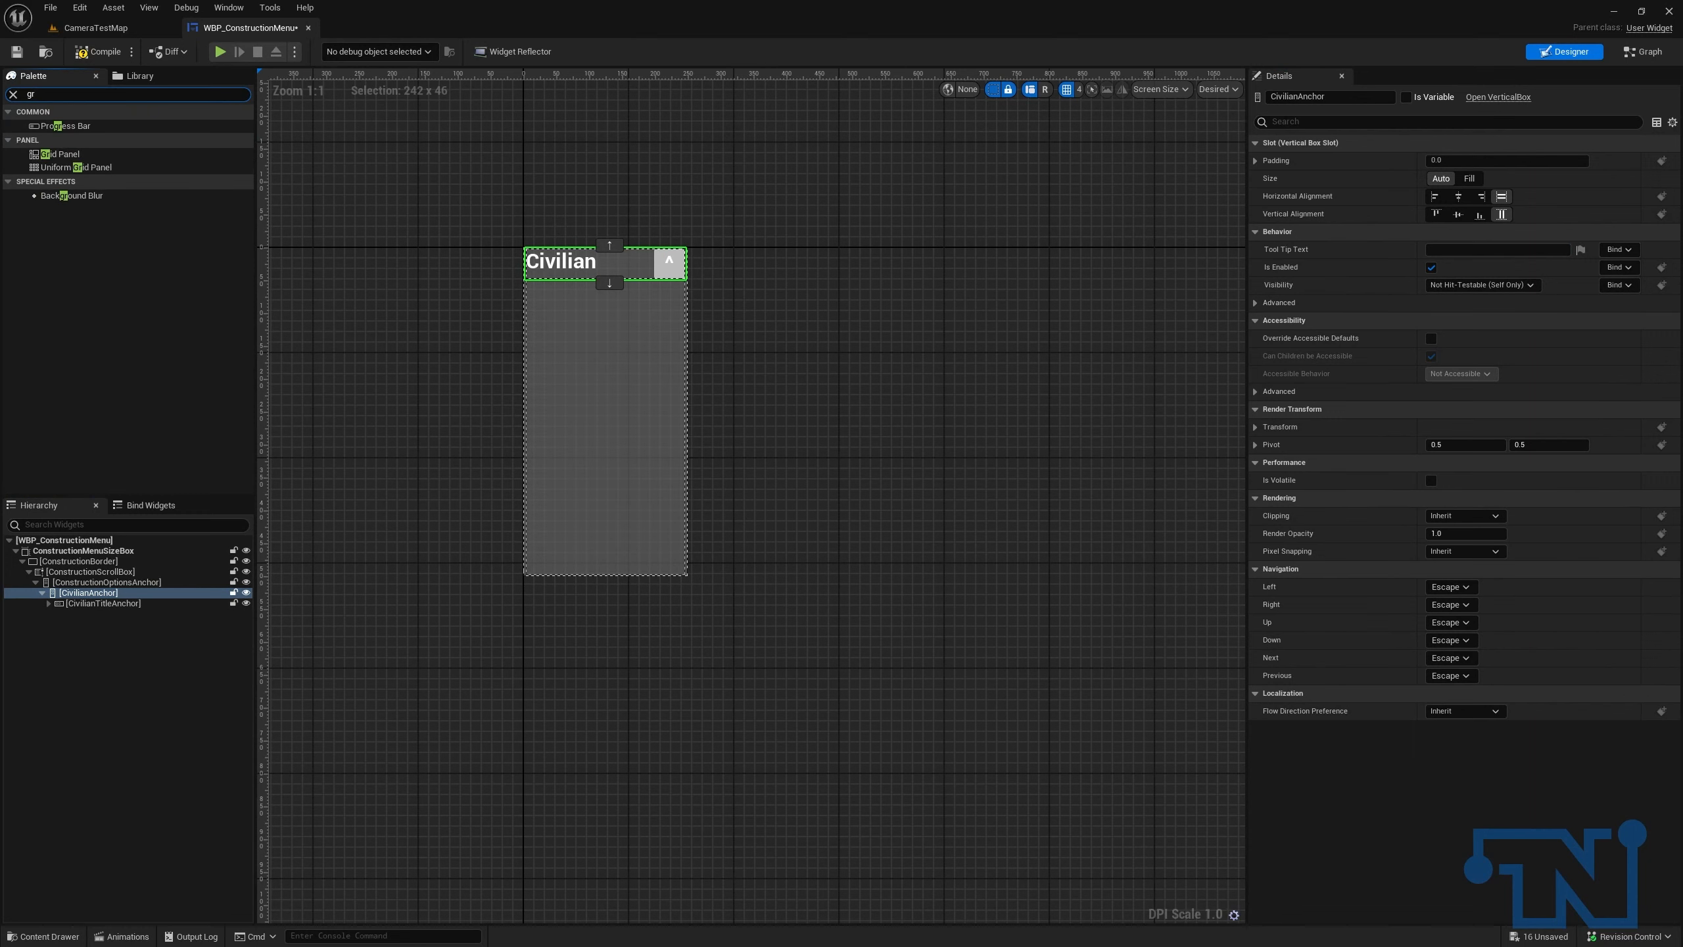
{"action": "left_click", "coordinate": [115, 169]}
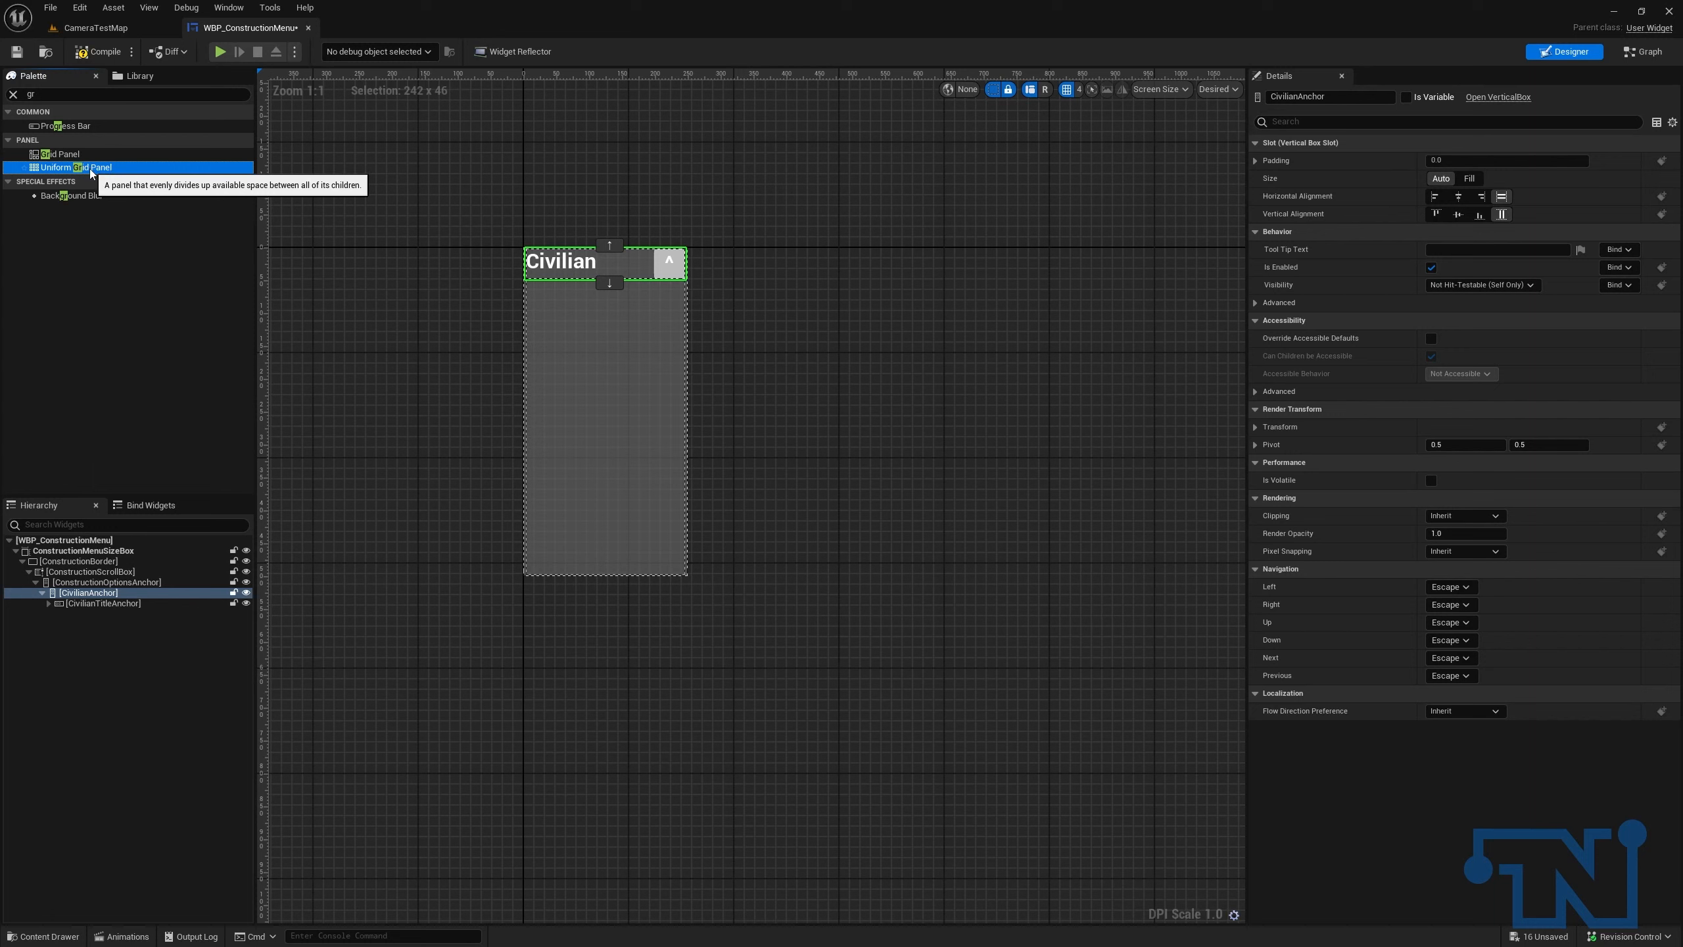
{"action": "left_click_drag", "start_coordinate": [90, 168], "coordinate": [94, 597]}
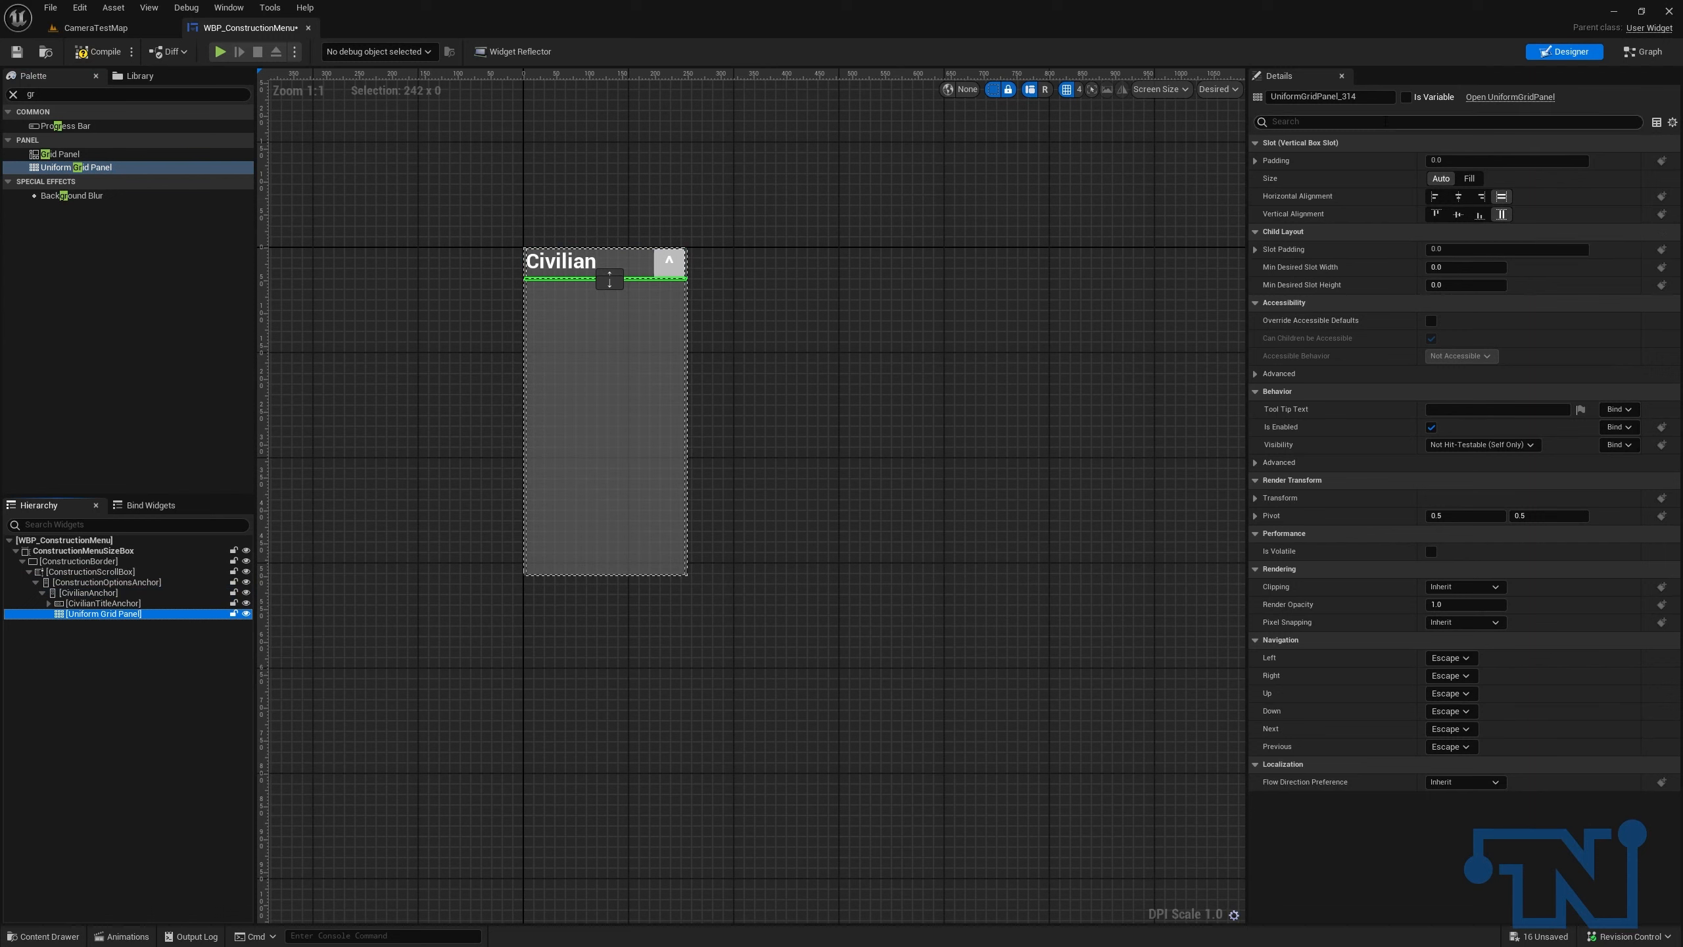
Step: Rename the Uniform Grid Panel in CivilianAnchor as CivilianBuildingsAnchor
{"action": "left_click", "coordinate": [1362, 96]}
{"action": "type", "text": "CivilianBuilding"}
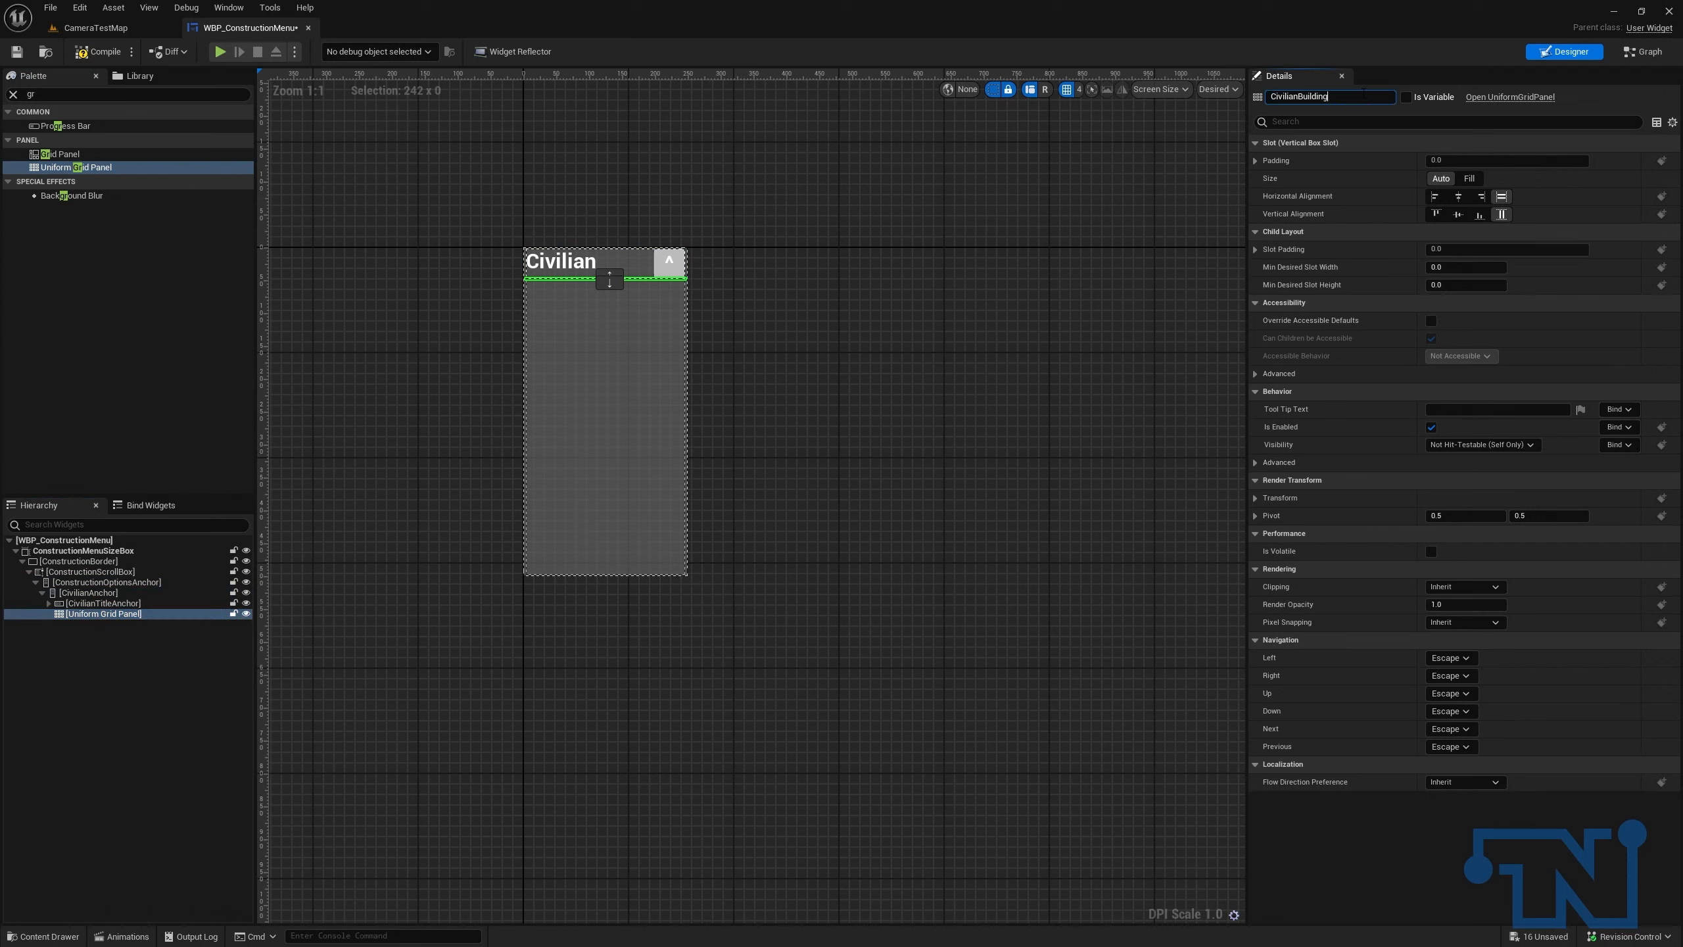
{"action": "type", "text": "sAnchor"}
{"action": "key", "text": "Return"}
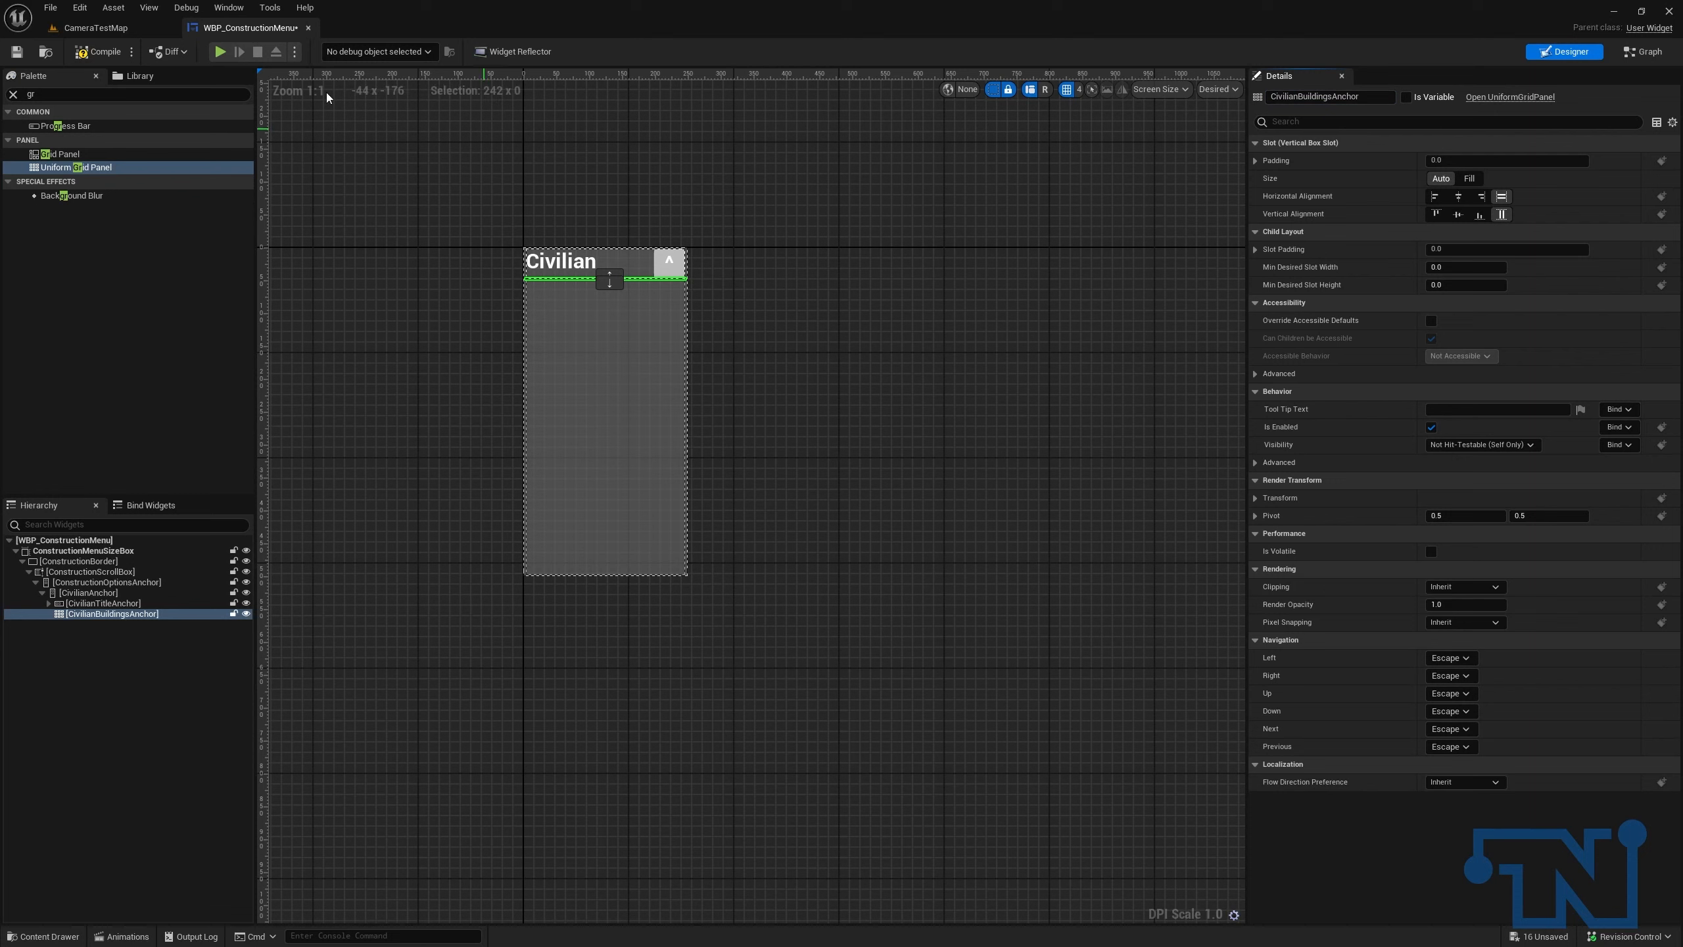
Step: Add a Button inside CivilianBuildingsAnchor and name it BarracksButton
{"action": "left_click", "coordinate": [104, 94]}
{"action": "key", "text": "BackSpace"}
{"action": "key", "text": "BackSpace"}
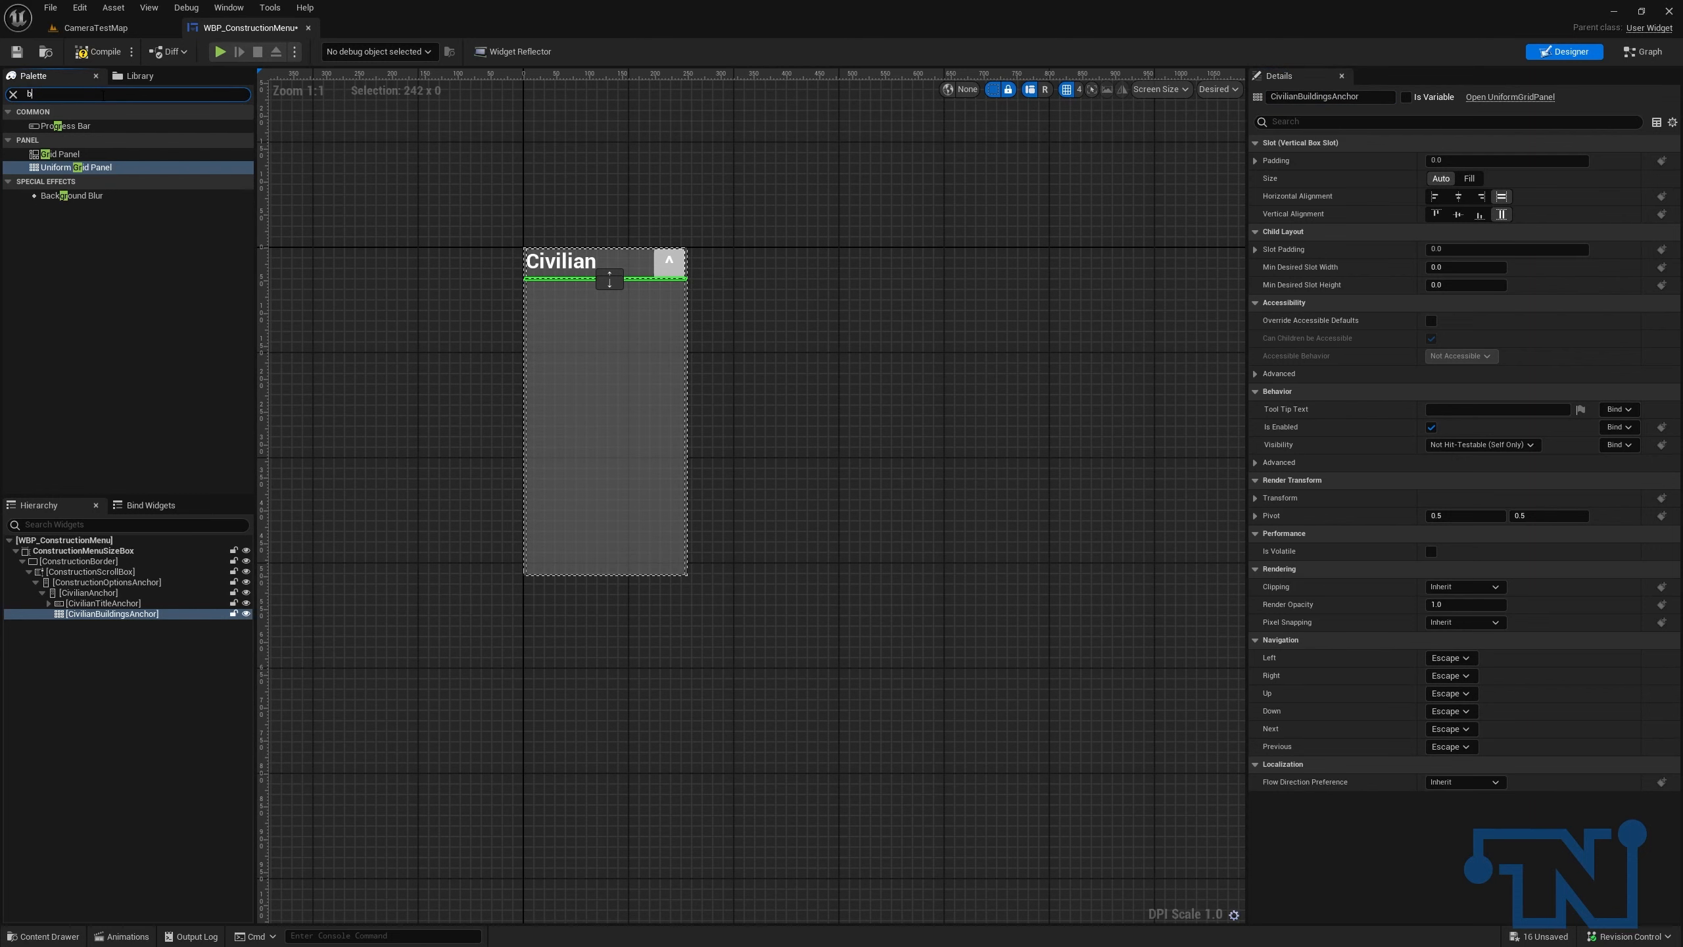
{"action": "type", "text": "button"}
{"action": "left_click_drag", "start_coordinate": [79, 127], "coordinate": [89, 620]}
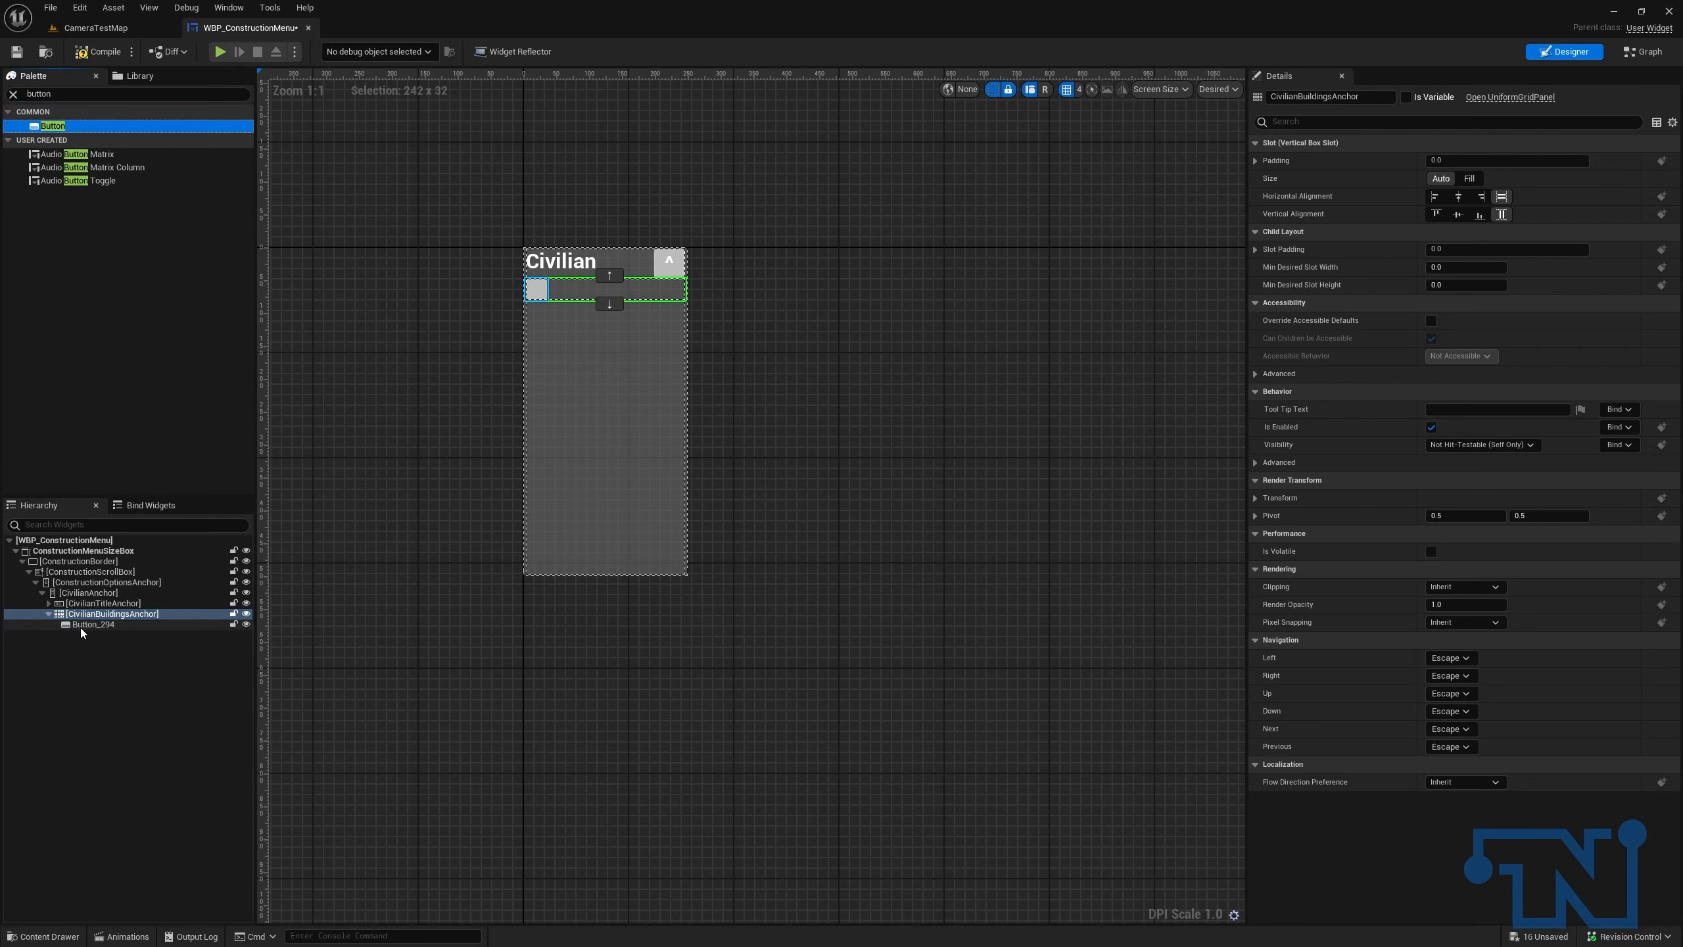
{"action": "left_click", "coordinate": [1315, 99]}
{"action": "type", "text": "BarracksButton"}
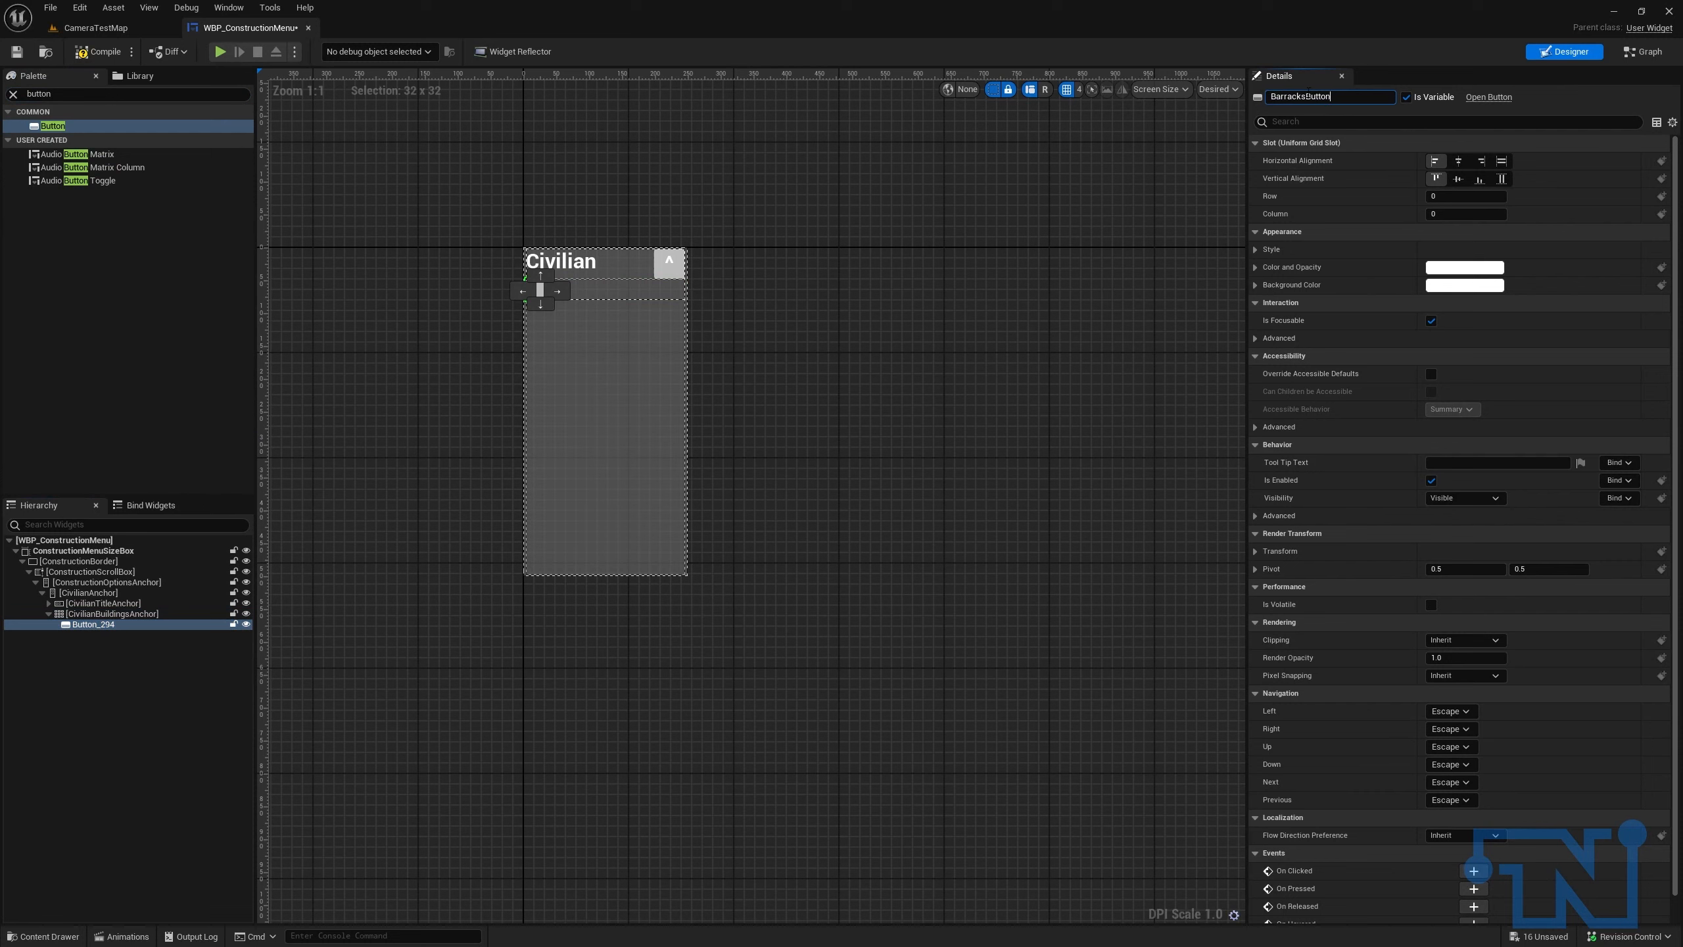
{"action": "key", "text": "ctrl+a"}
{"action": "key", "text": "Return"}
Step: Add an Image inside BarracksButton and name it BarracksButtonImage
{"action": "left_click", "coordinate": [103, 94]}
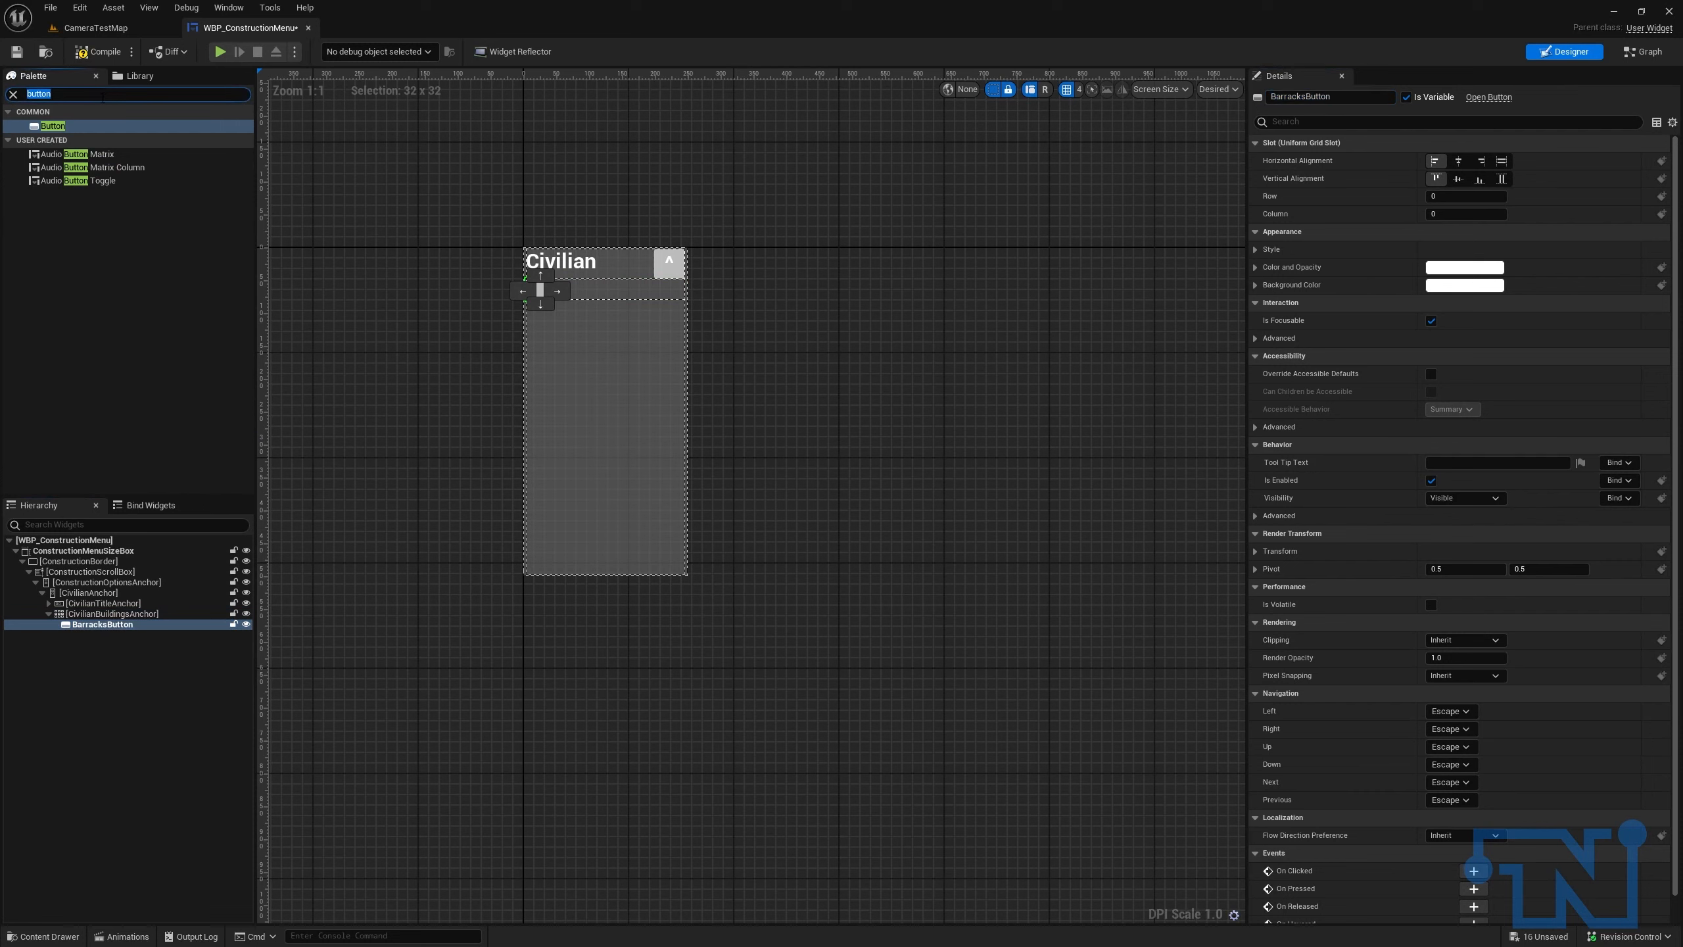
{"action": "type", "text": "image"}
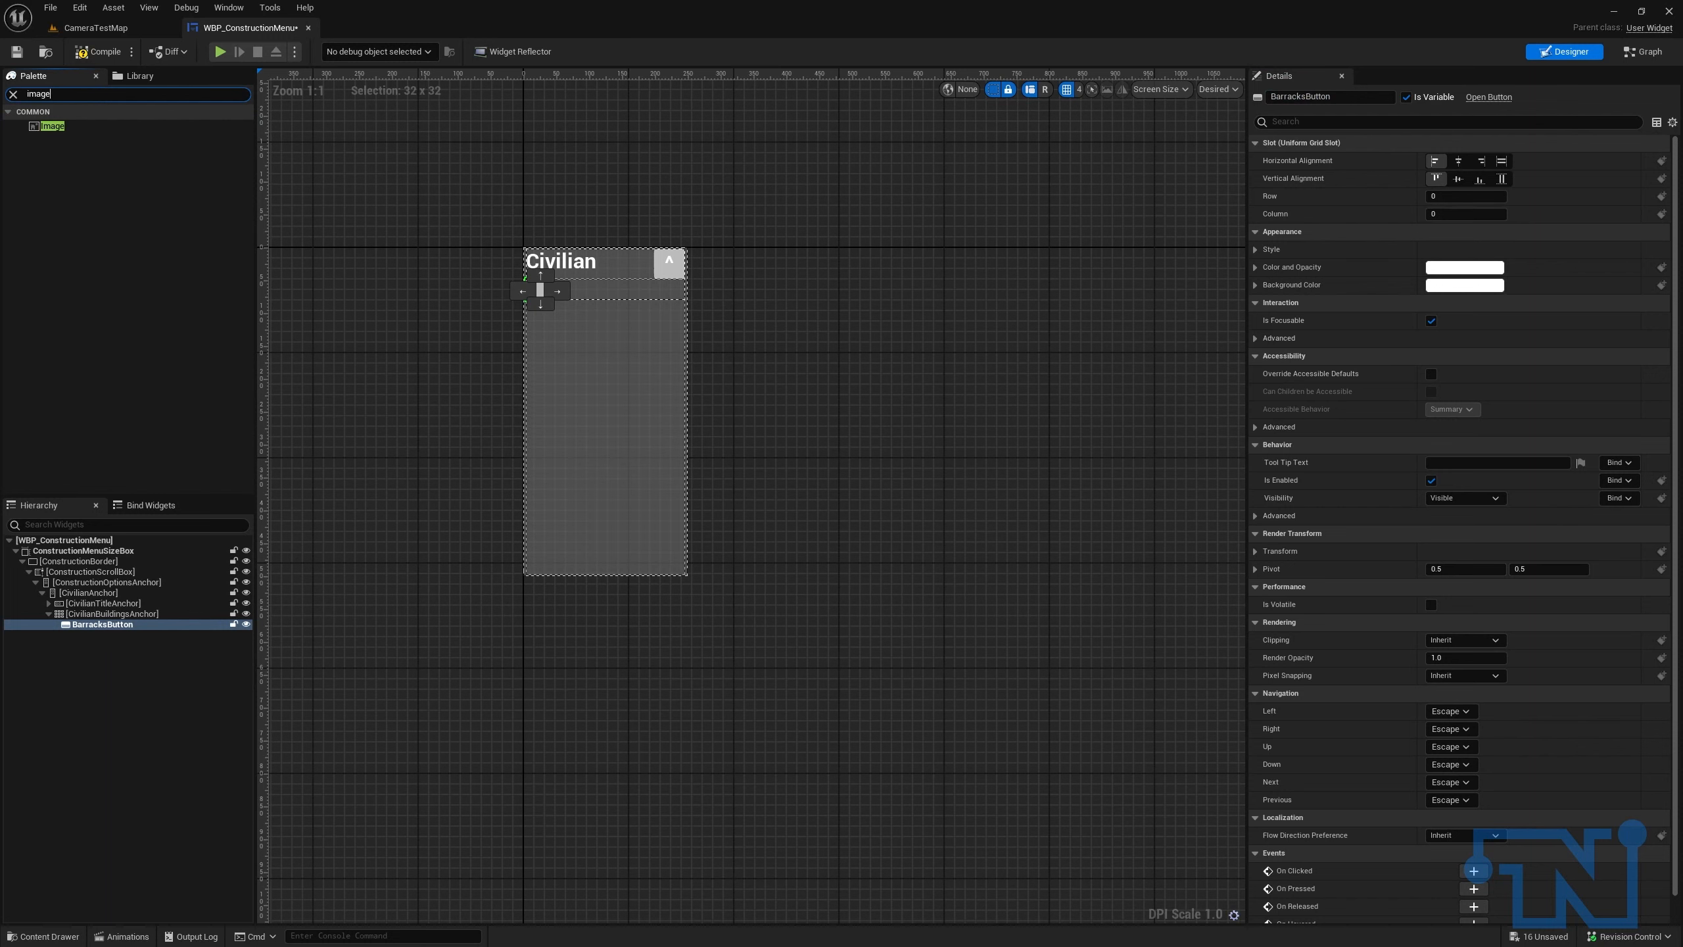
{"action": "left_click_drag", "start_coordinate": [23, 120], "coordinate": [104, 624]}
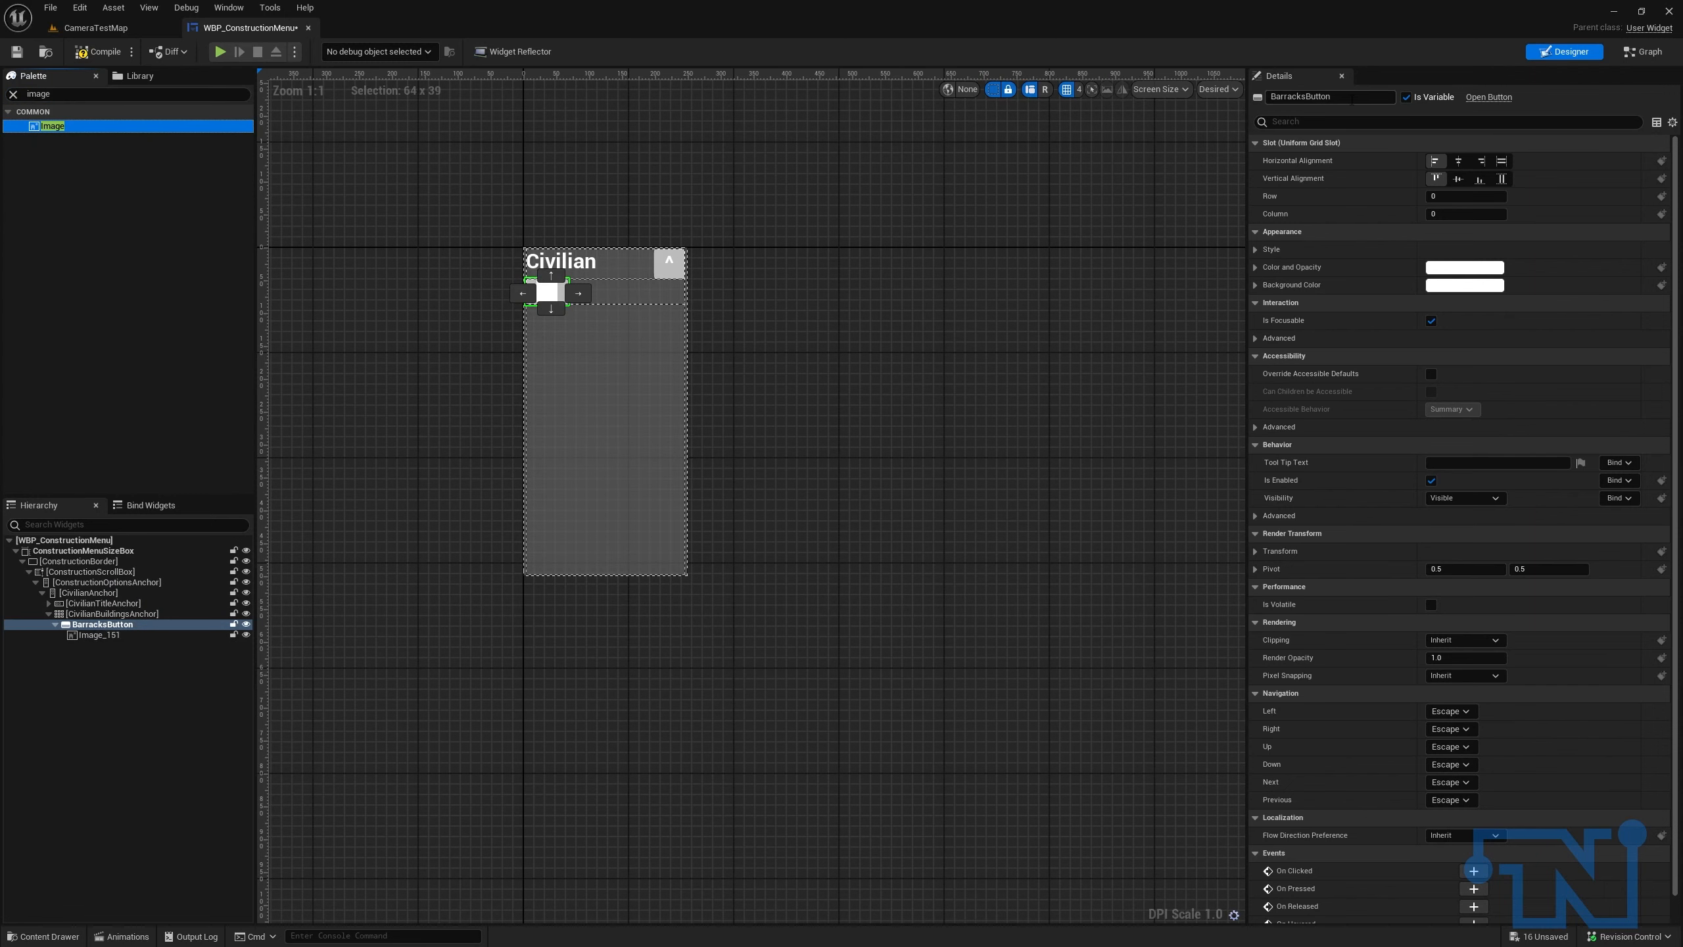
{"action": "left_click", "coordinate": [158, 645]}
{"action": "left_click", "coordinate": [156, 637]}
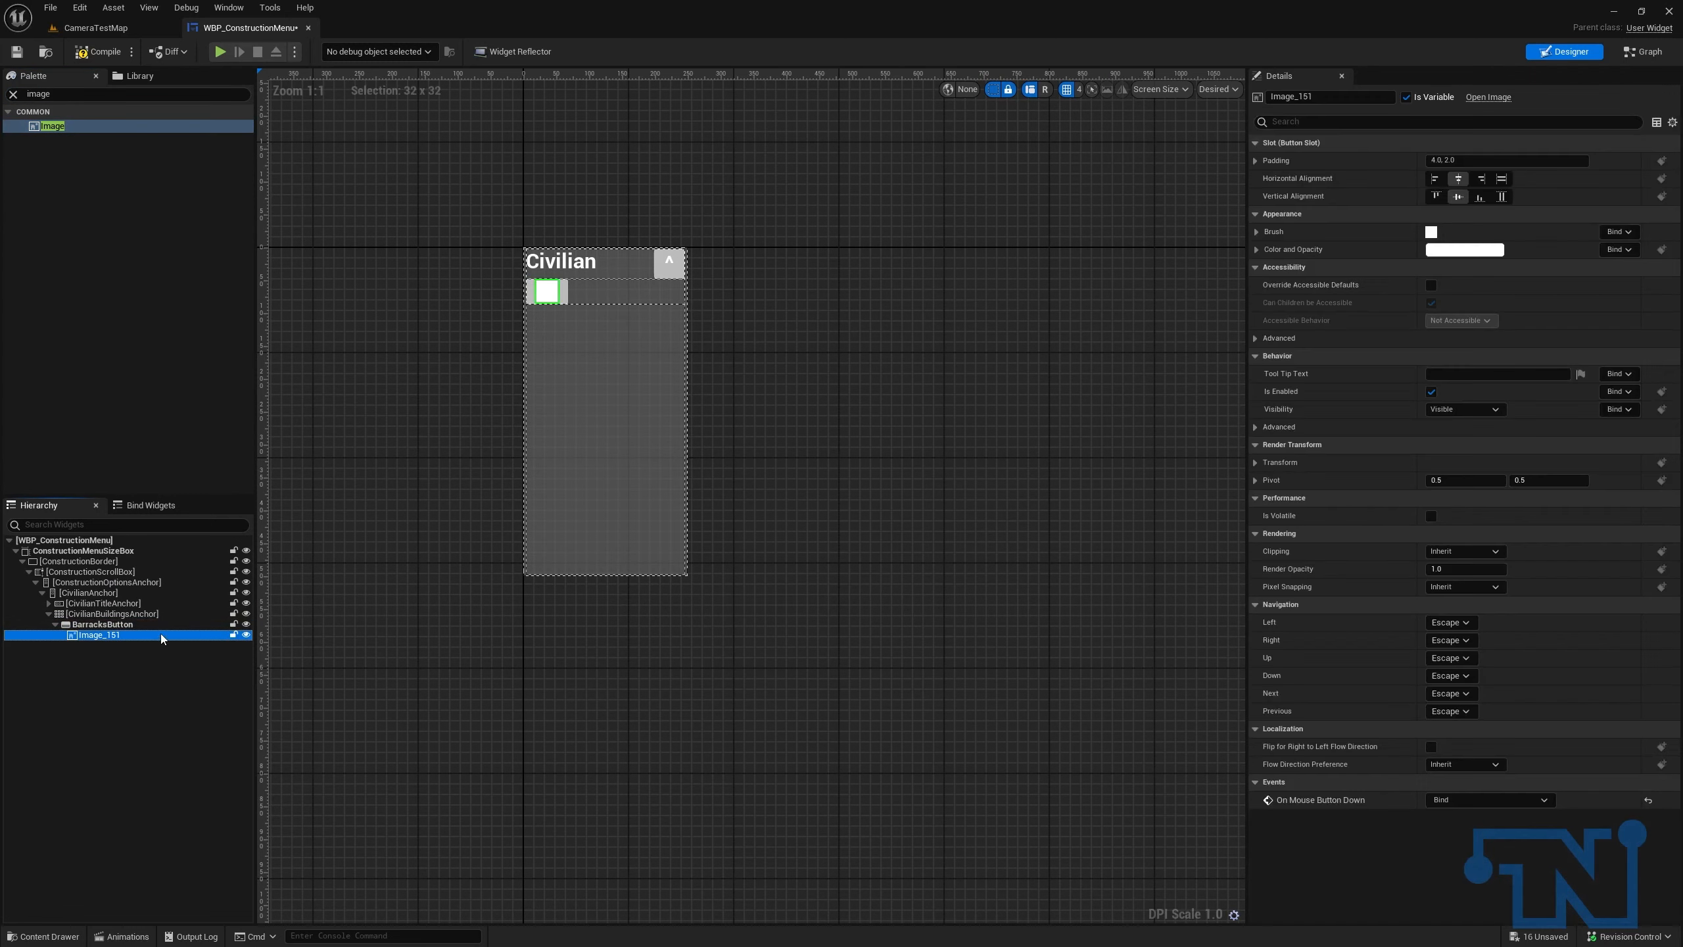
{"action": "left_click", "coordinate": [1347, 93]}
{"action": "type", "text": "BarracksButton"}
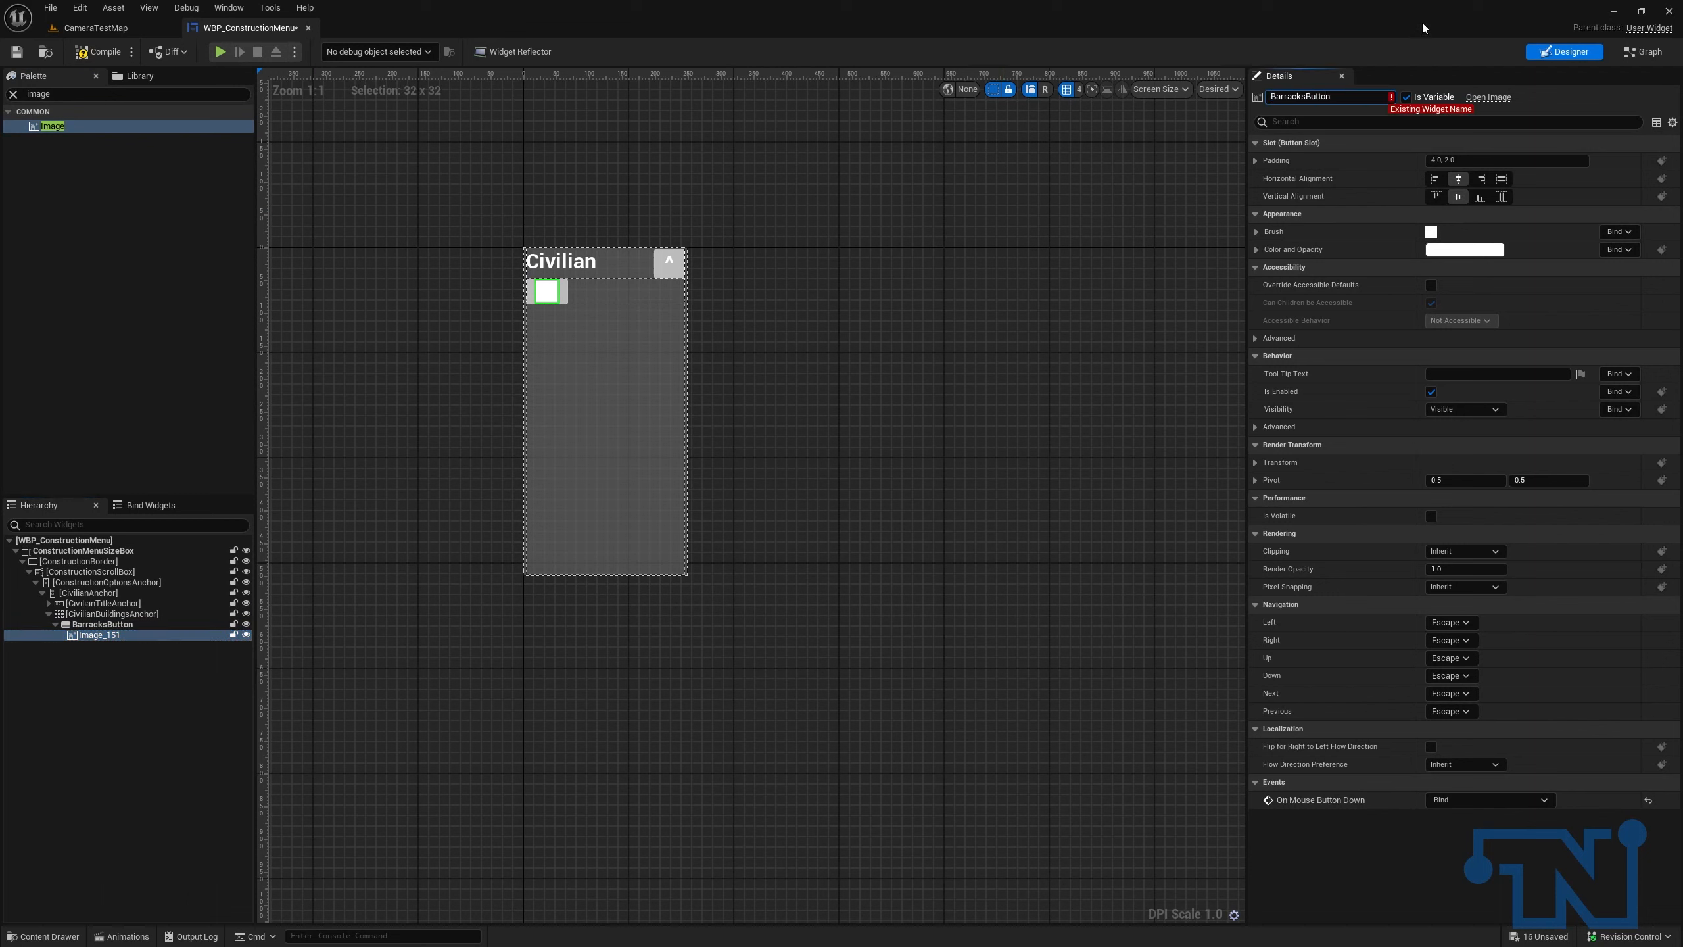
{"action": "type", "text": "Ima"}
{"action": "type", "text": "age"}
{"action": "key", "text": "Return"}
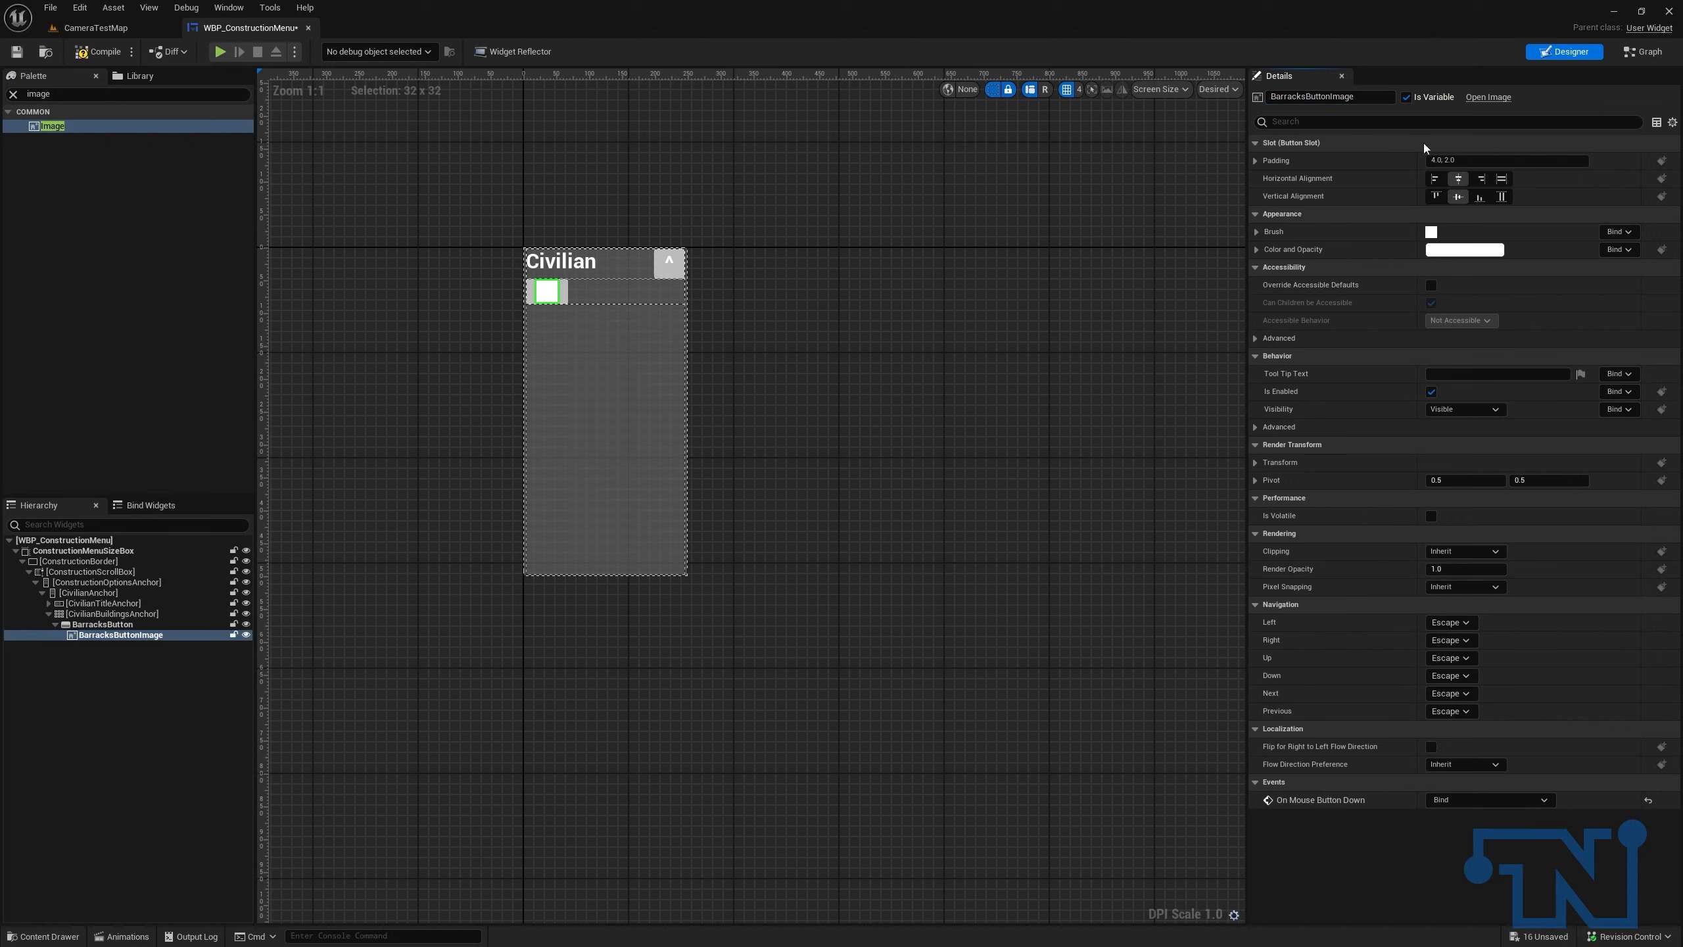
Step: Set BarracksButtonImage's brush image to the T_Barracks texture
{"action": "left_click", "coordinate": [1257, 232]}
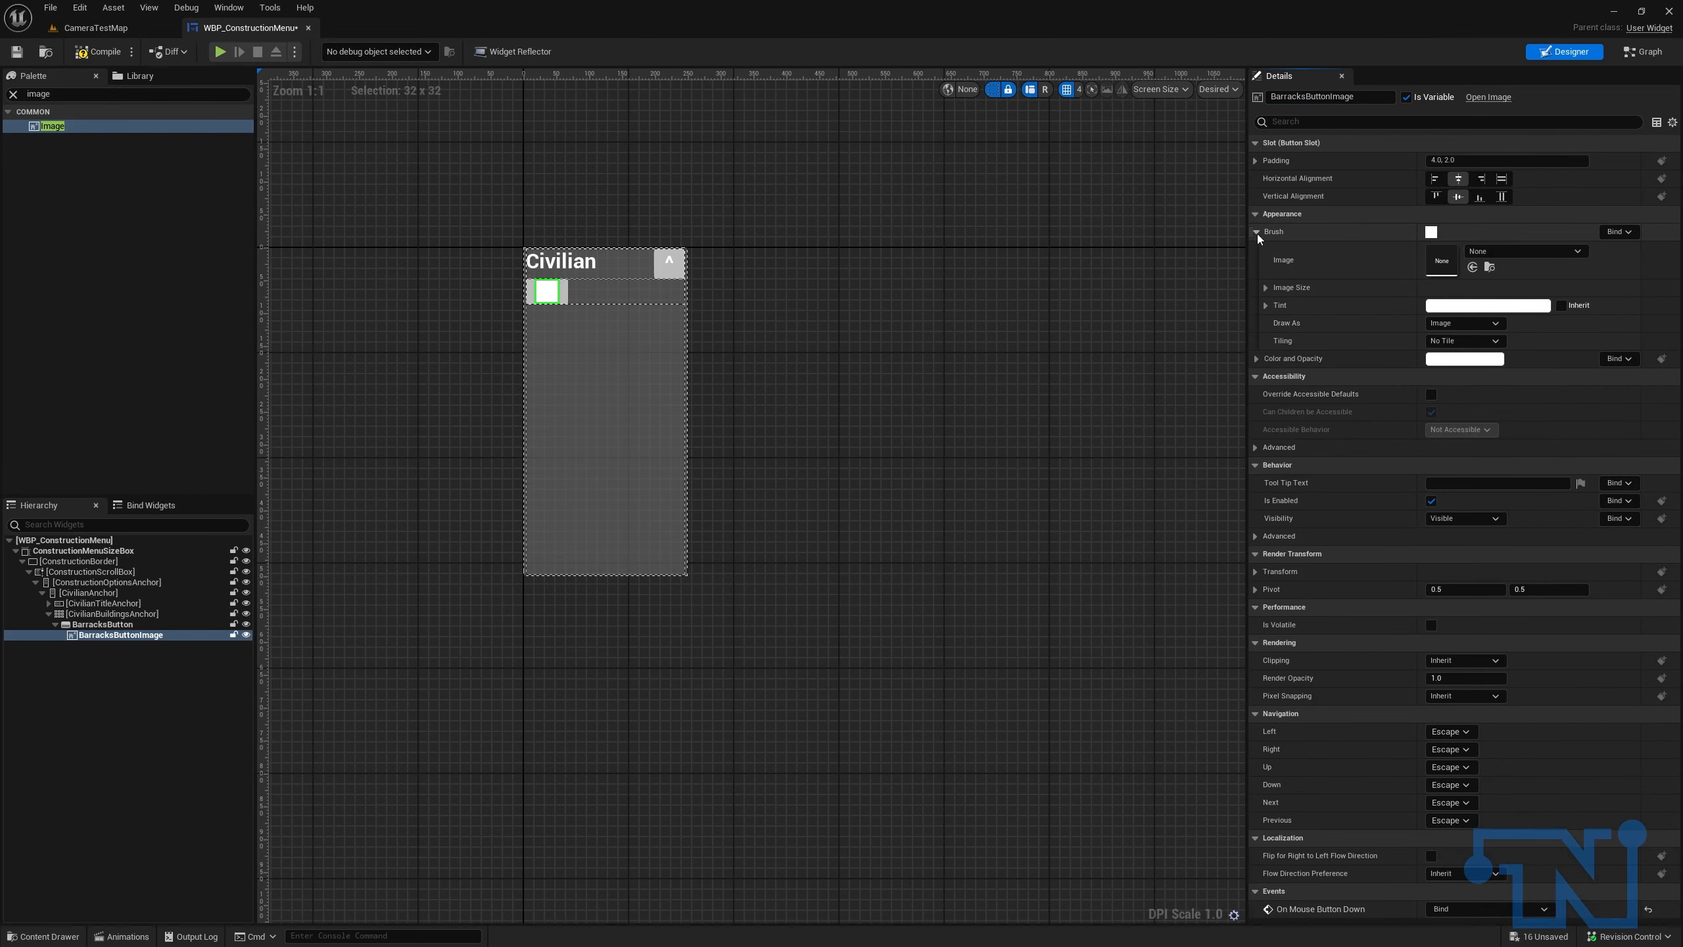
{"action": "left_click", "coordinate": [1546, 251]}
{"action": "type", "text": "t_"}
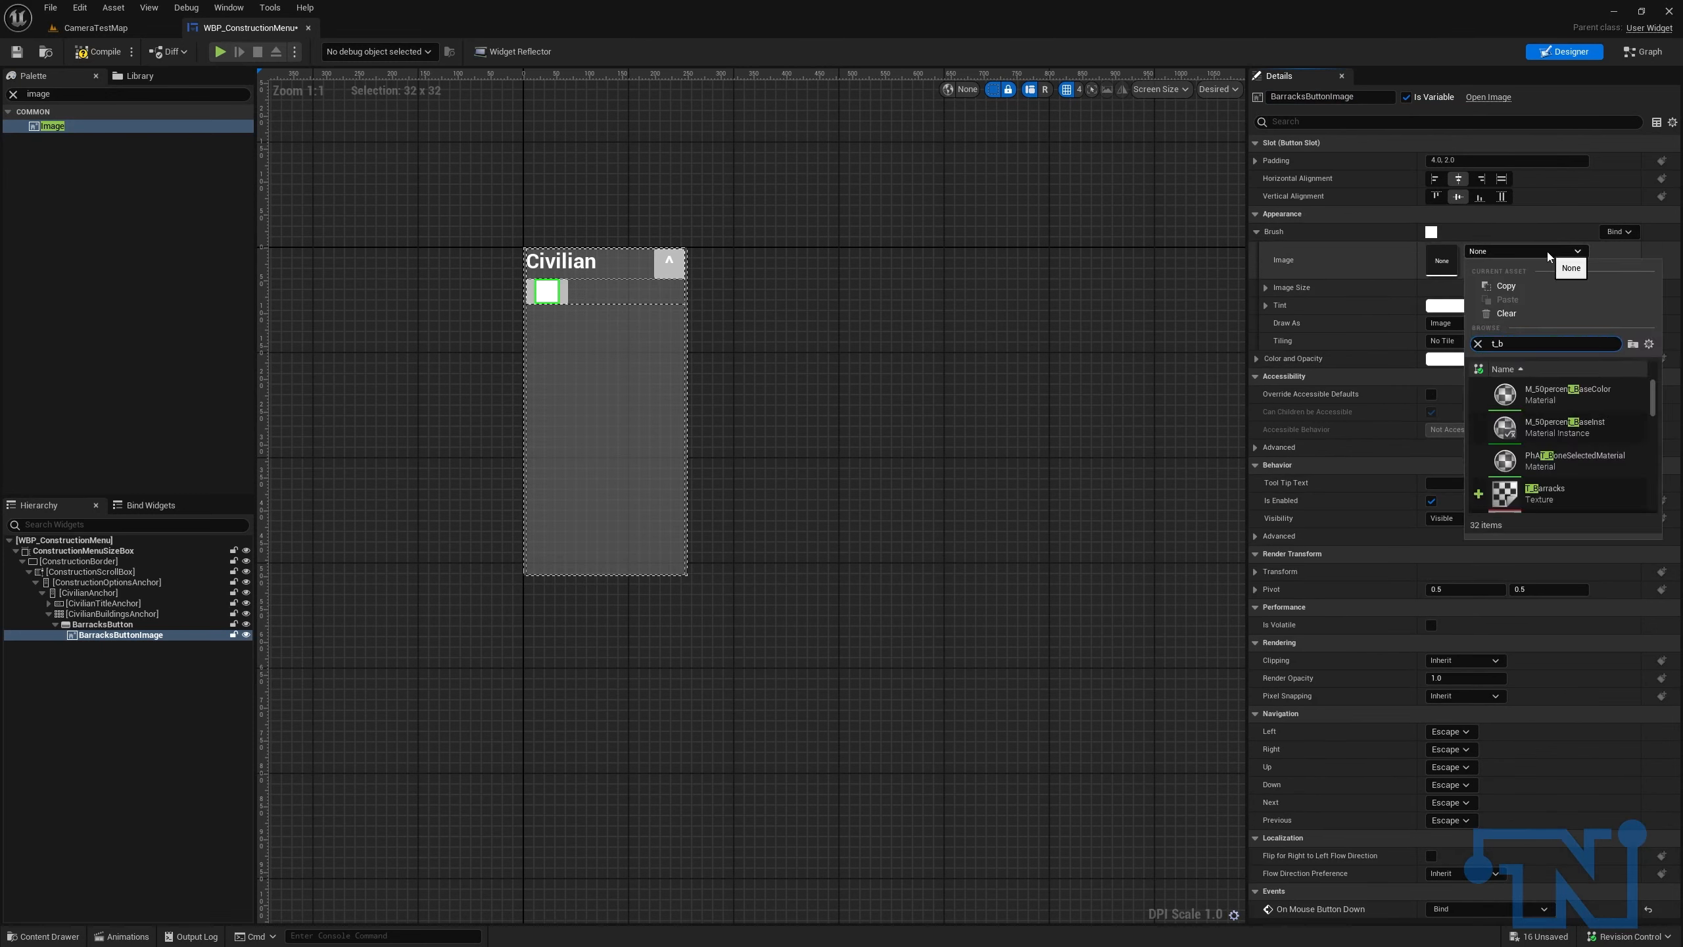
{"action": "type", "text": "barracks"}
{"action": "left_click", "coordinate": [1551, 397]}
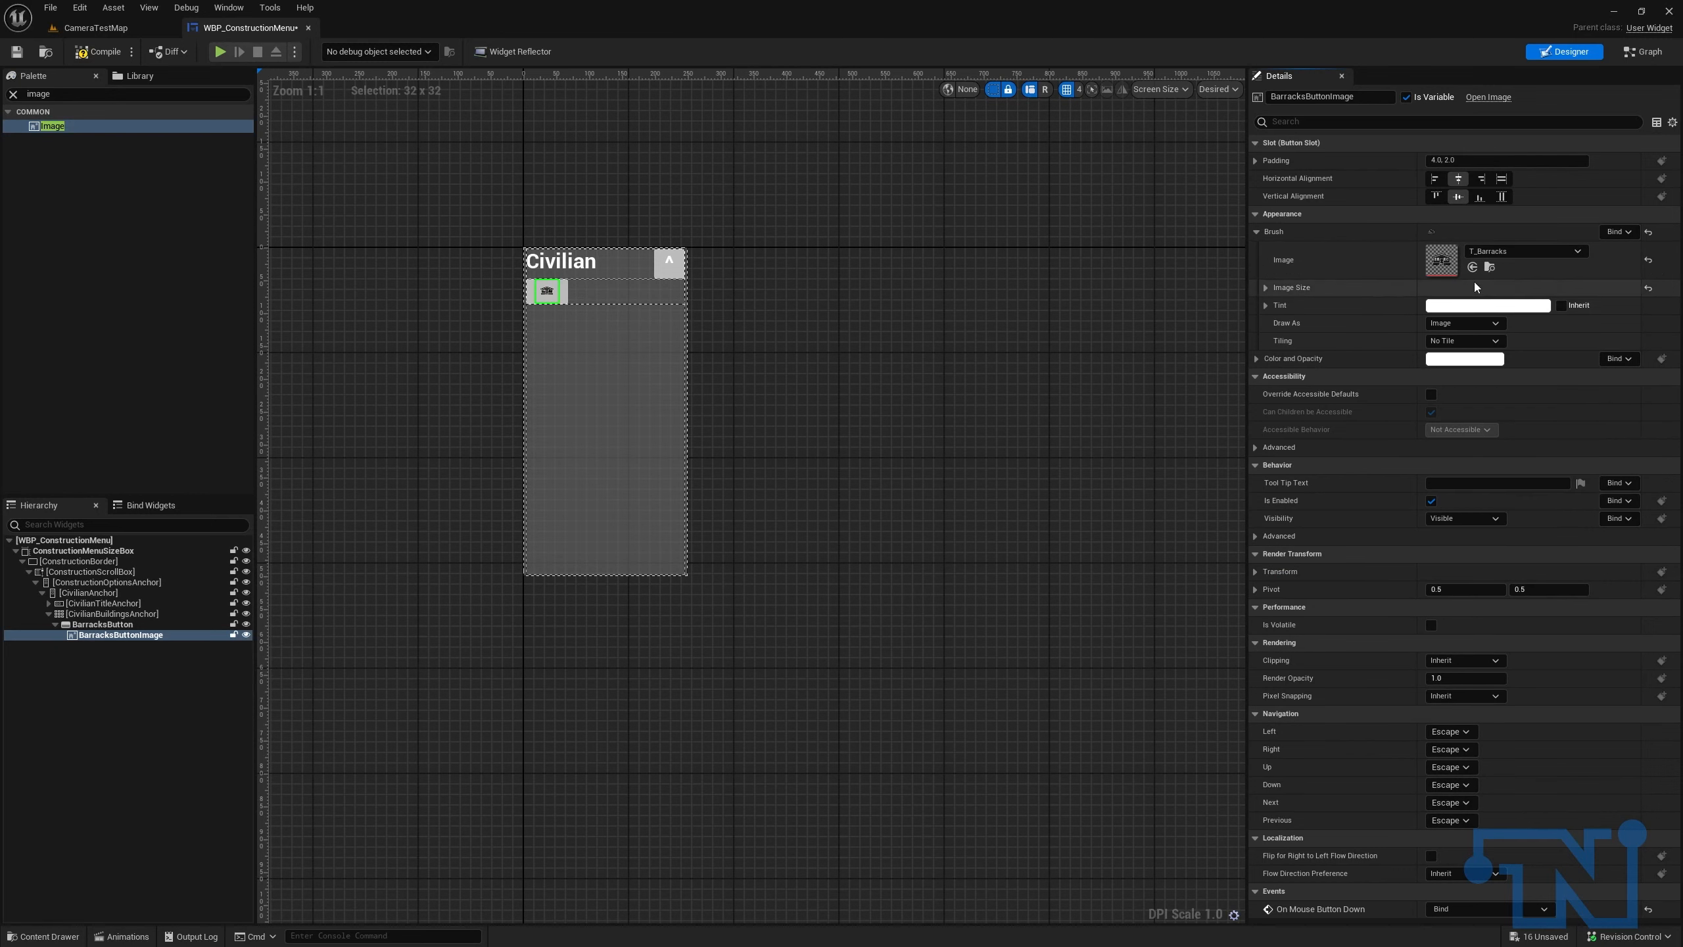
Step: Set BarracksButtonImage's brush image size to 64 by 64
{"action": "left_click", "coordinate": [1265, 288]}
{"action": "left_click", "coordinate": [1496, 305]}
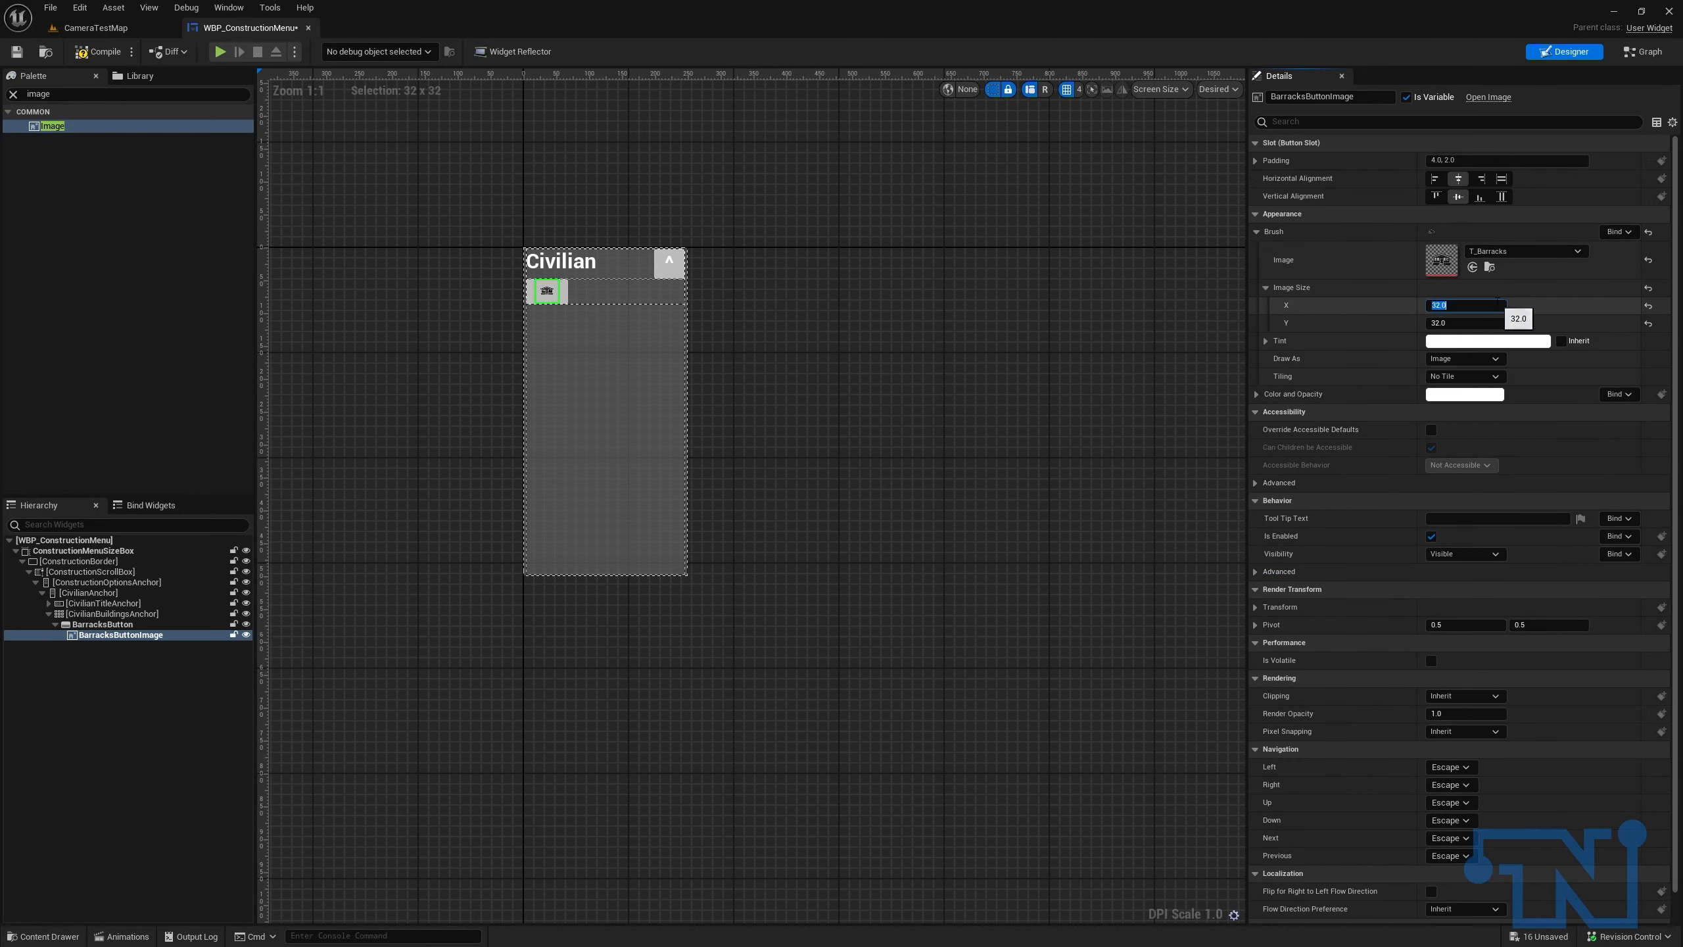
{"action": "type", "text": "64"}
{"action": "key", "text": "Tab"}
{"action": "type", "text": "64"}
{"action": "key", "text": "Return"}
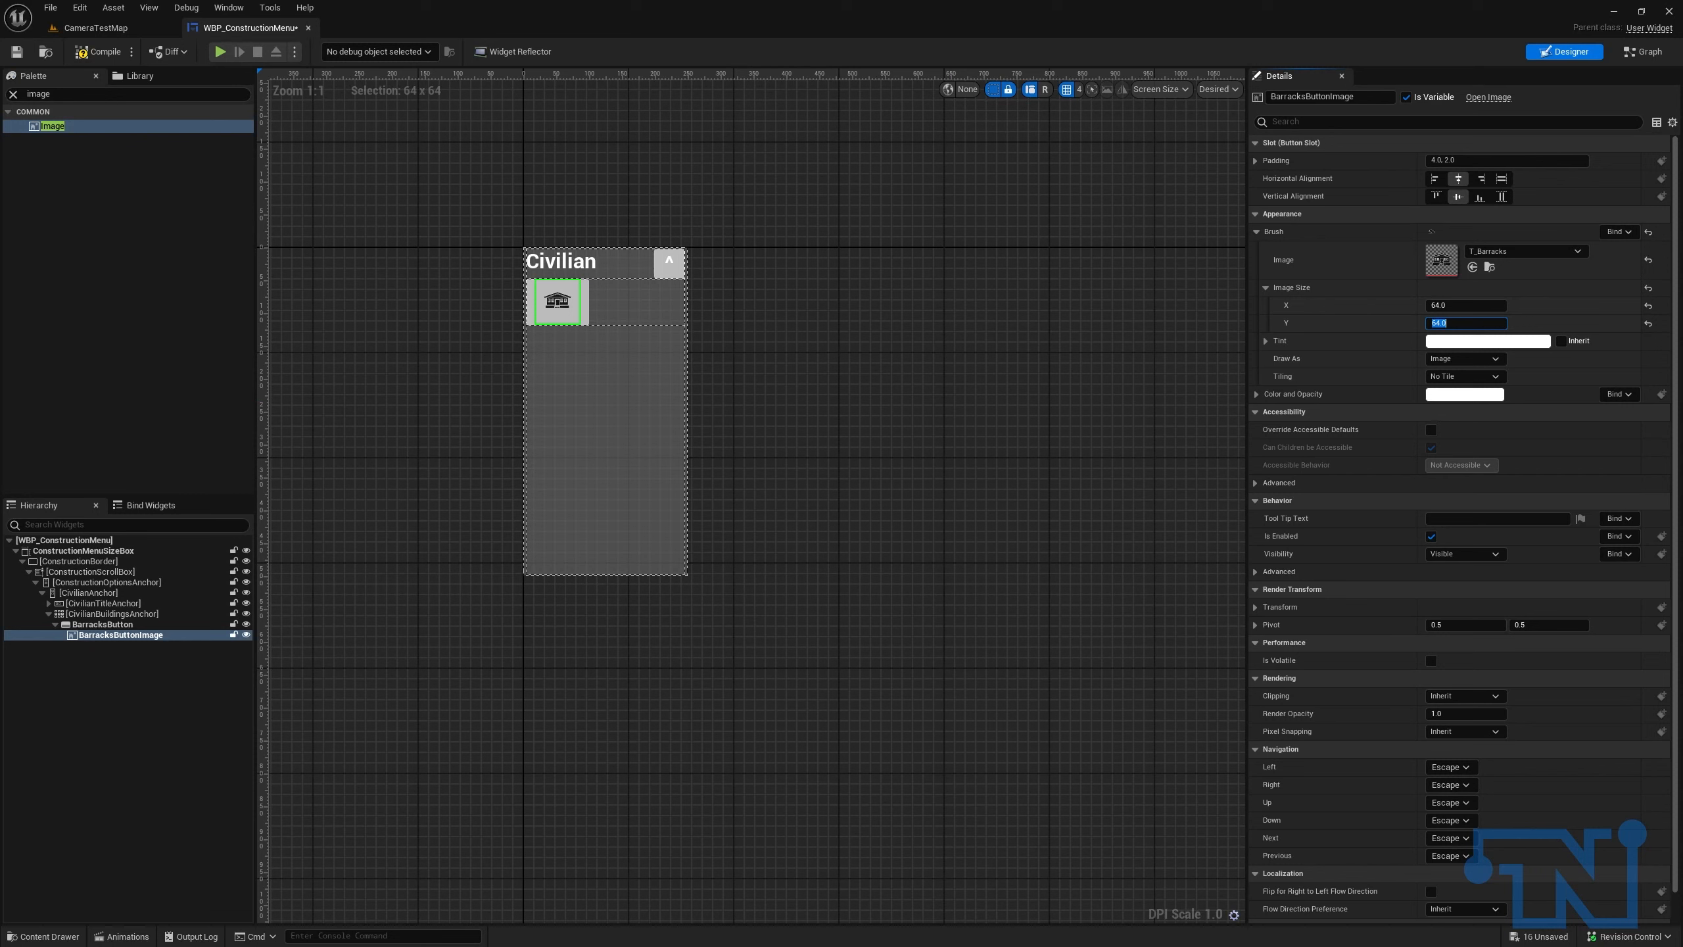
Step: Expose CivilianBuildingsAnchor as a variable
{"action": "left_click", "coordinate": [121, 615]}
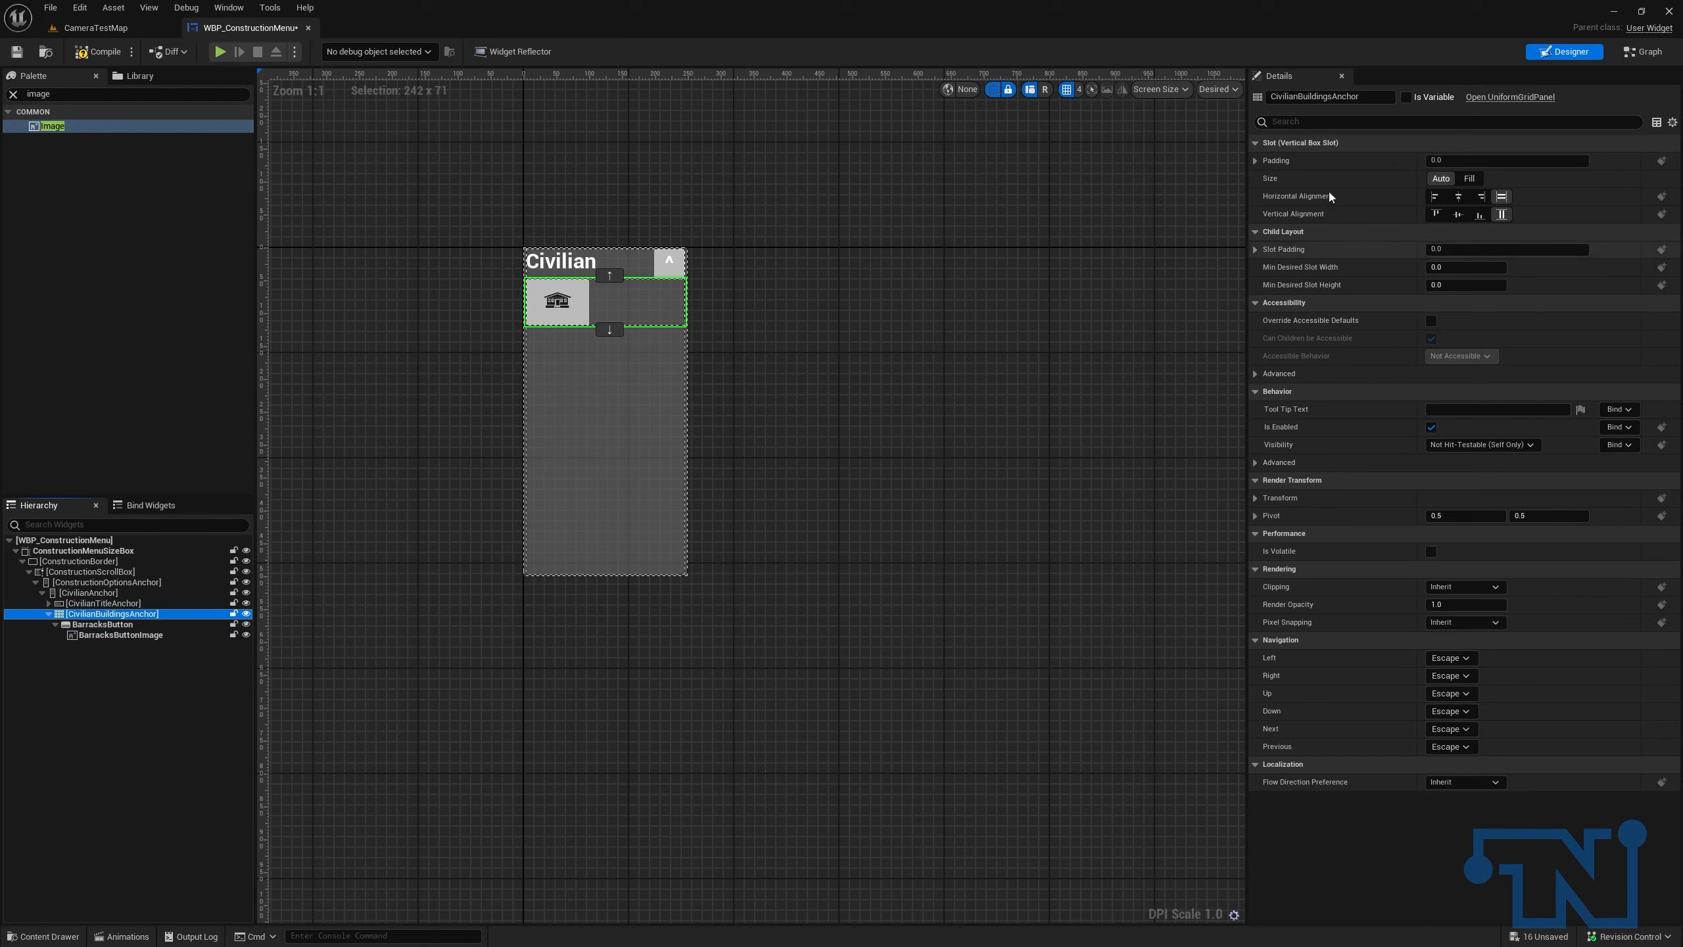
{"action": "left_click", "coordinate": [1407, 97]}
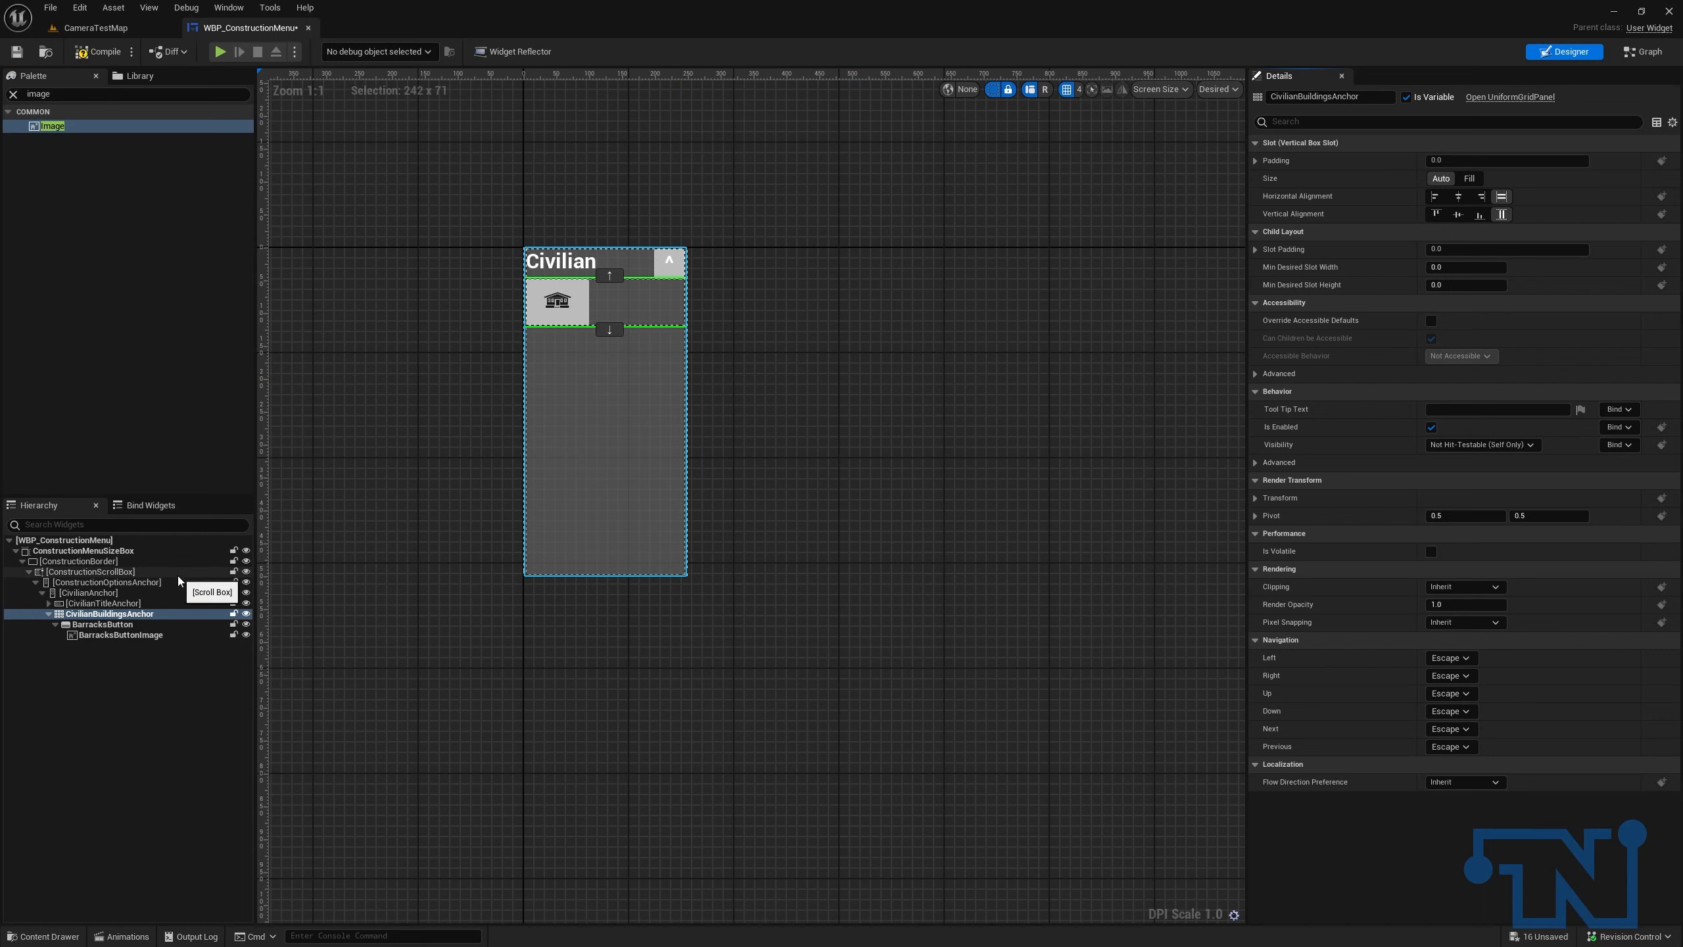
Step: Copy CivilianAnchor with all its children and paste the duplicate into ConstructionOptionsAnchor
{"action": "left_click", "coordinate": [126, 572]}
{"action": "left_click", "coordinate": [119, 583]}
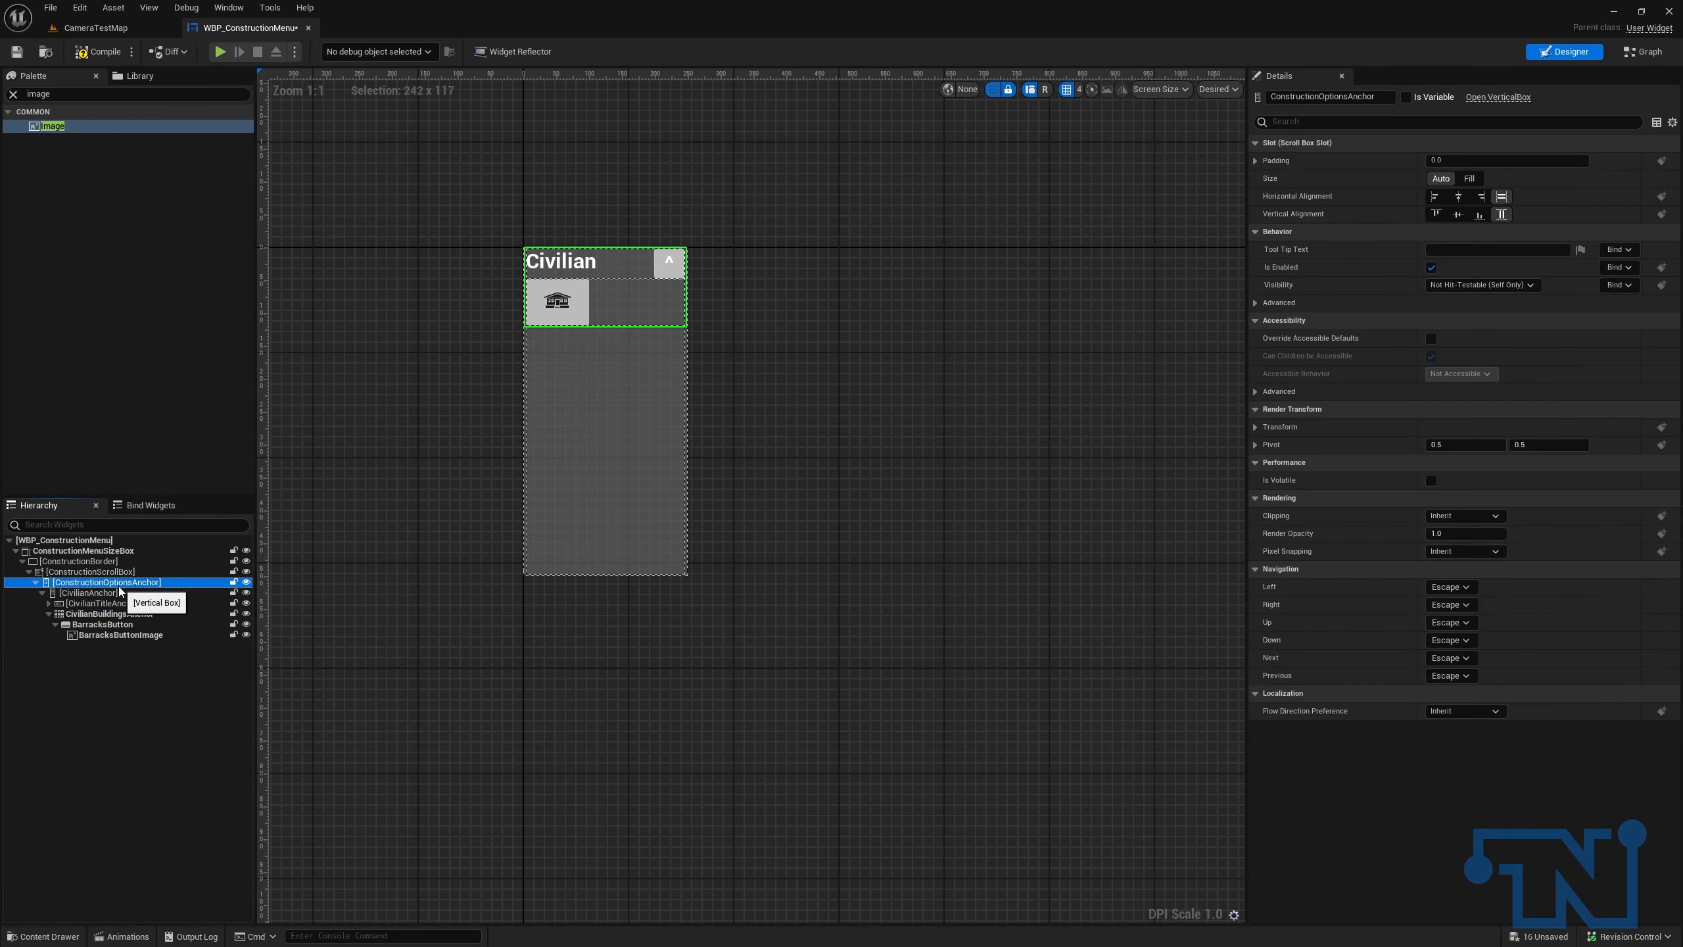
{"action": "left_click", "coordinate": [122, 592]}
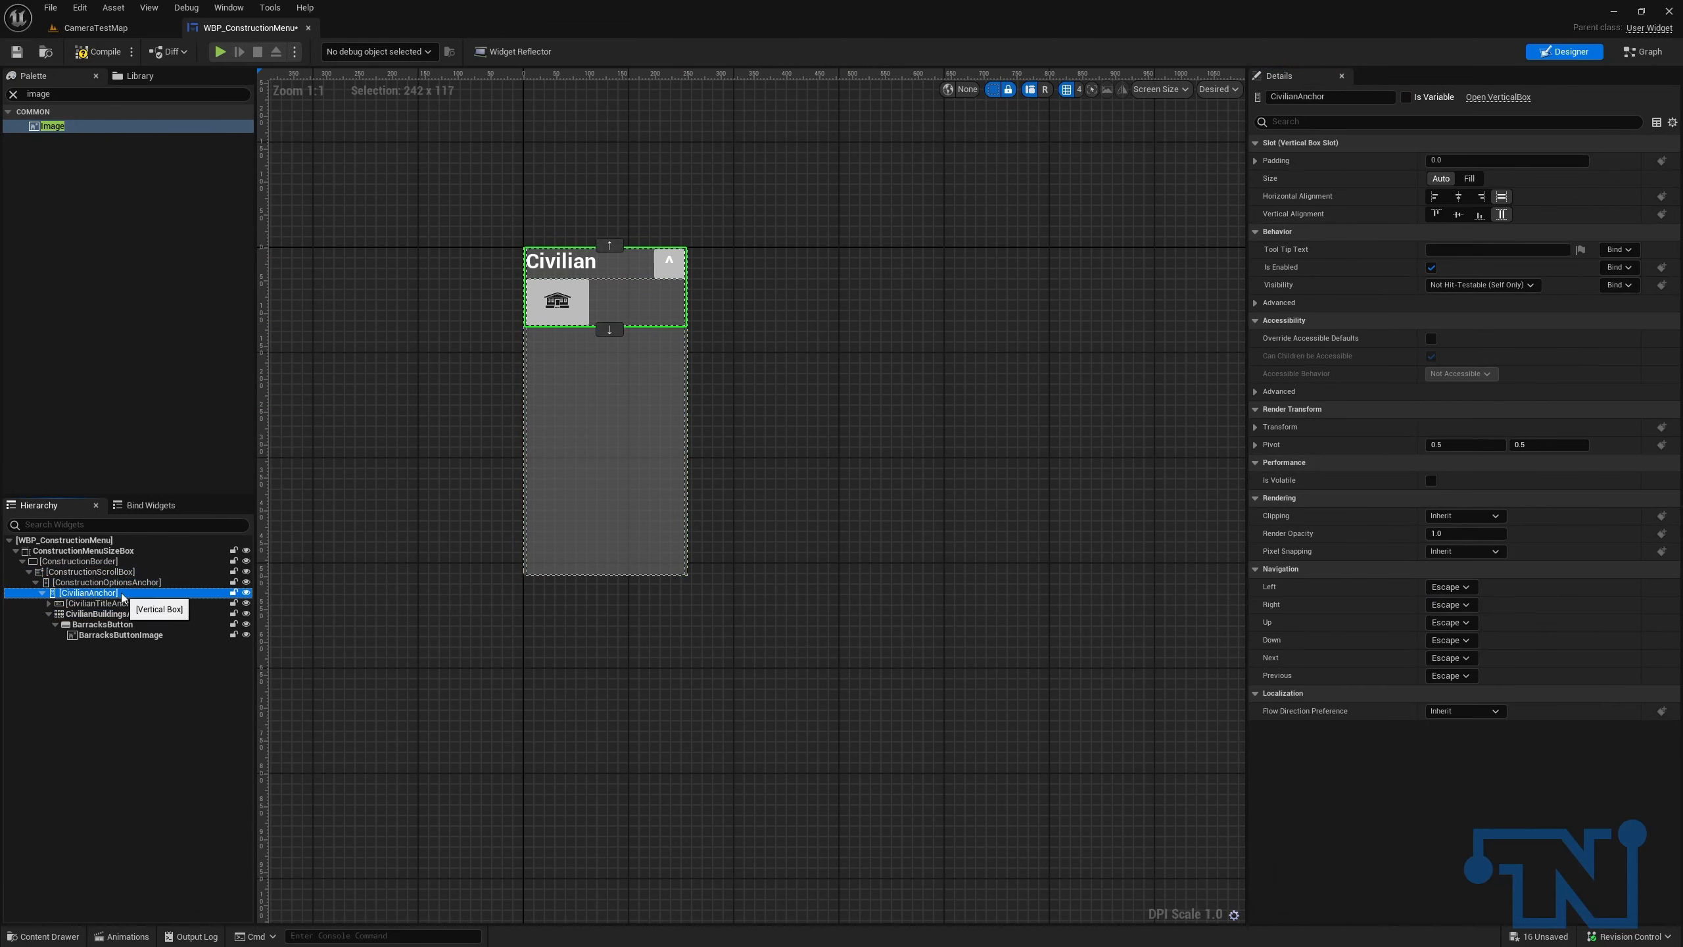
{"action": "left_click", "coordinate": [122, 635], "text": "shift"}
{"action": "left_click", "coordinate": [126, 583]}
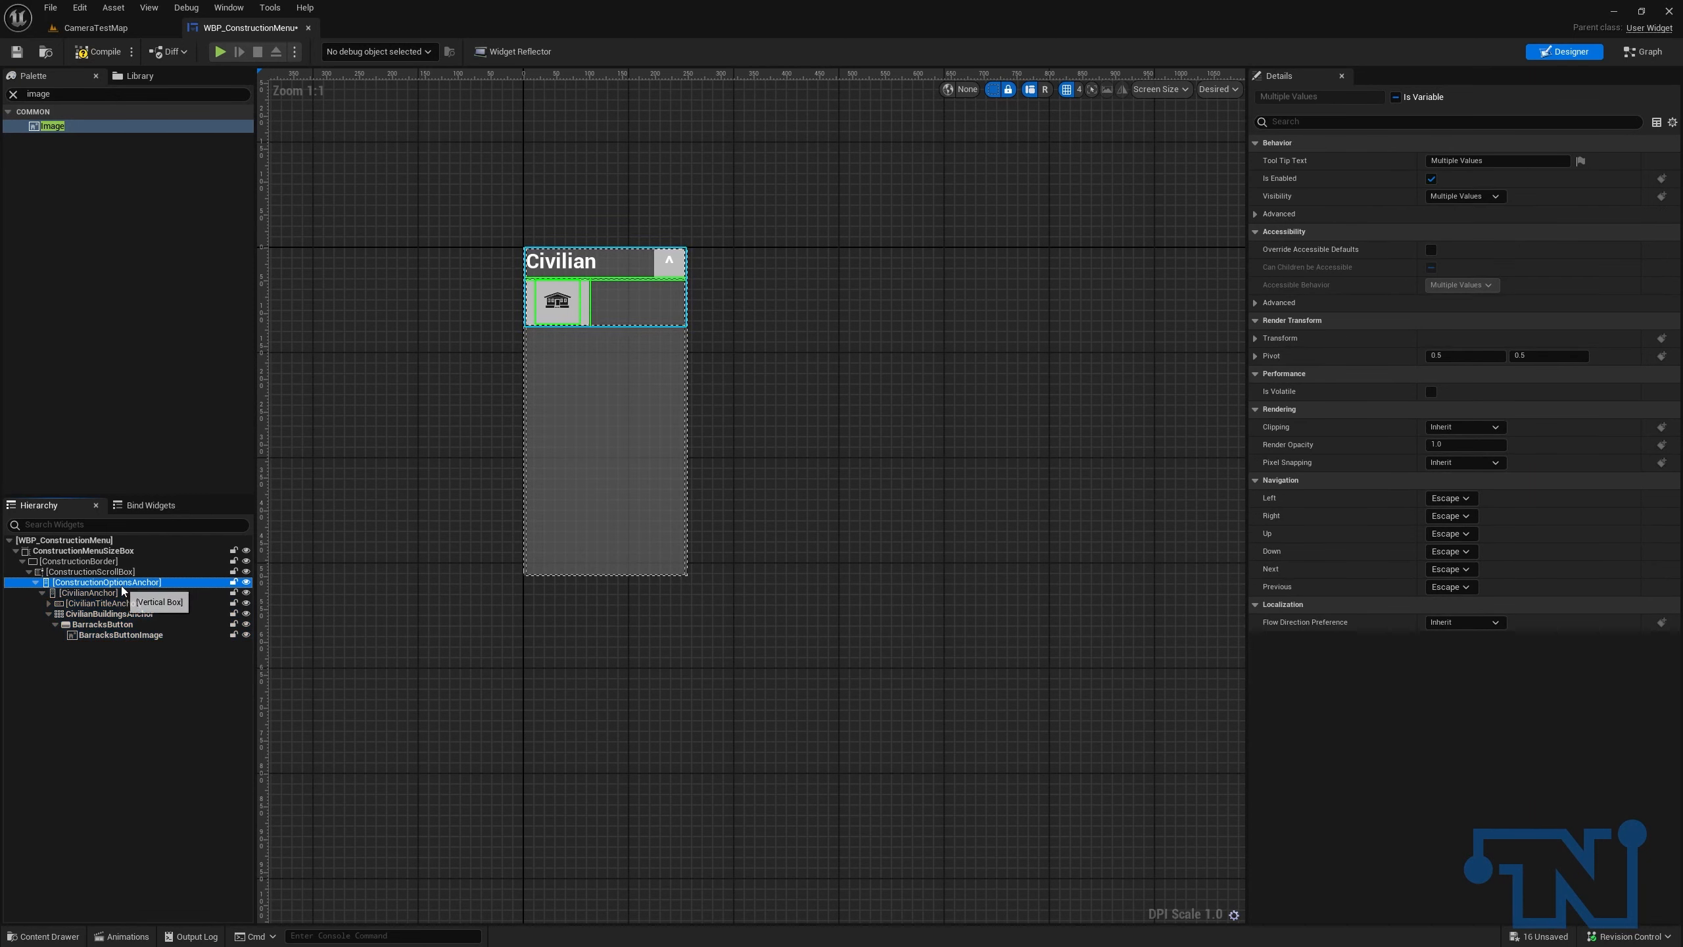
{"action": "key", "text": "ctrl+v"}
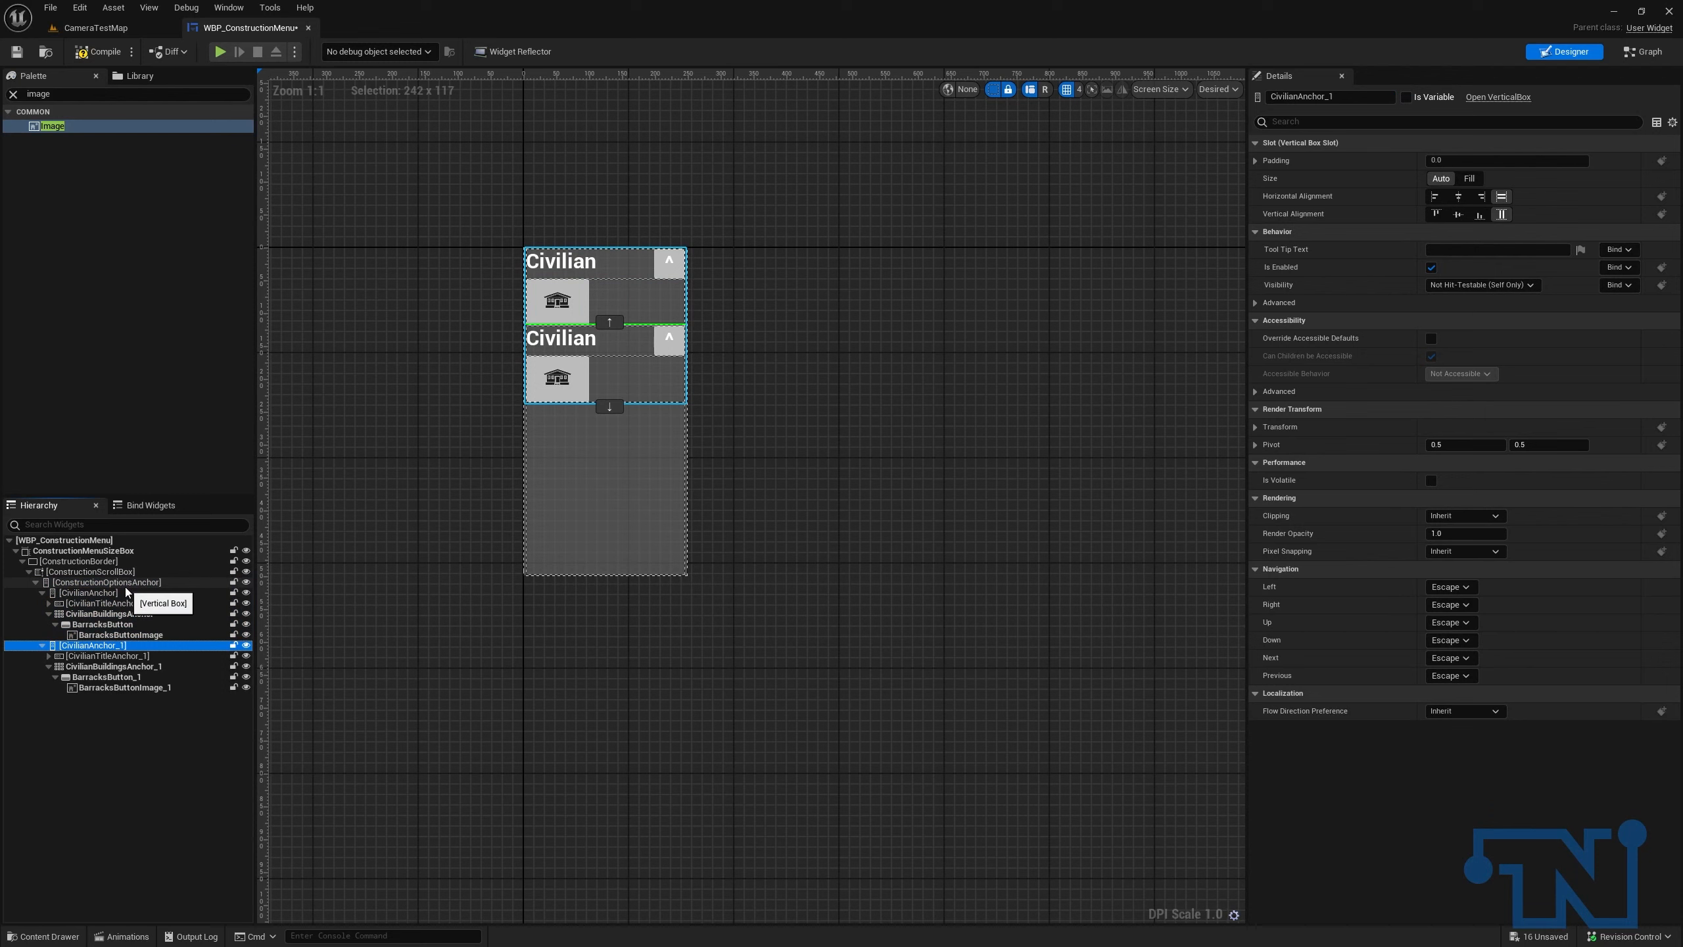
Step: Rename the duplicated CivilianAnchor vertical box as IndustryAnchor
{"action": "left_click", "coordinate": [117, 634]}
{"action": "left_click", "coordinate": [113, 646]}
{"action": "double_click", "coordinate": [1285, 97]}
{"action": "type", "text": "Induste"}
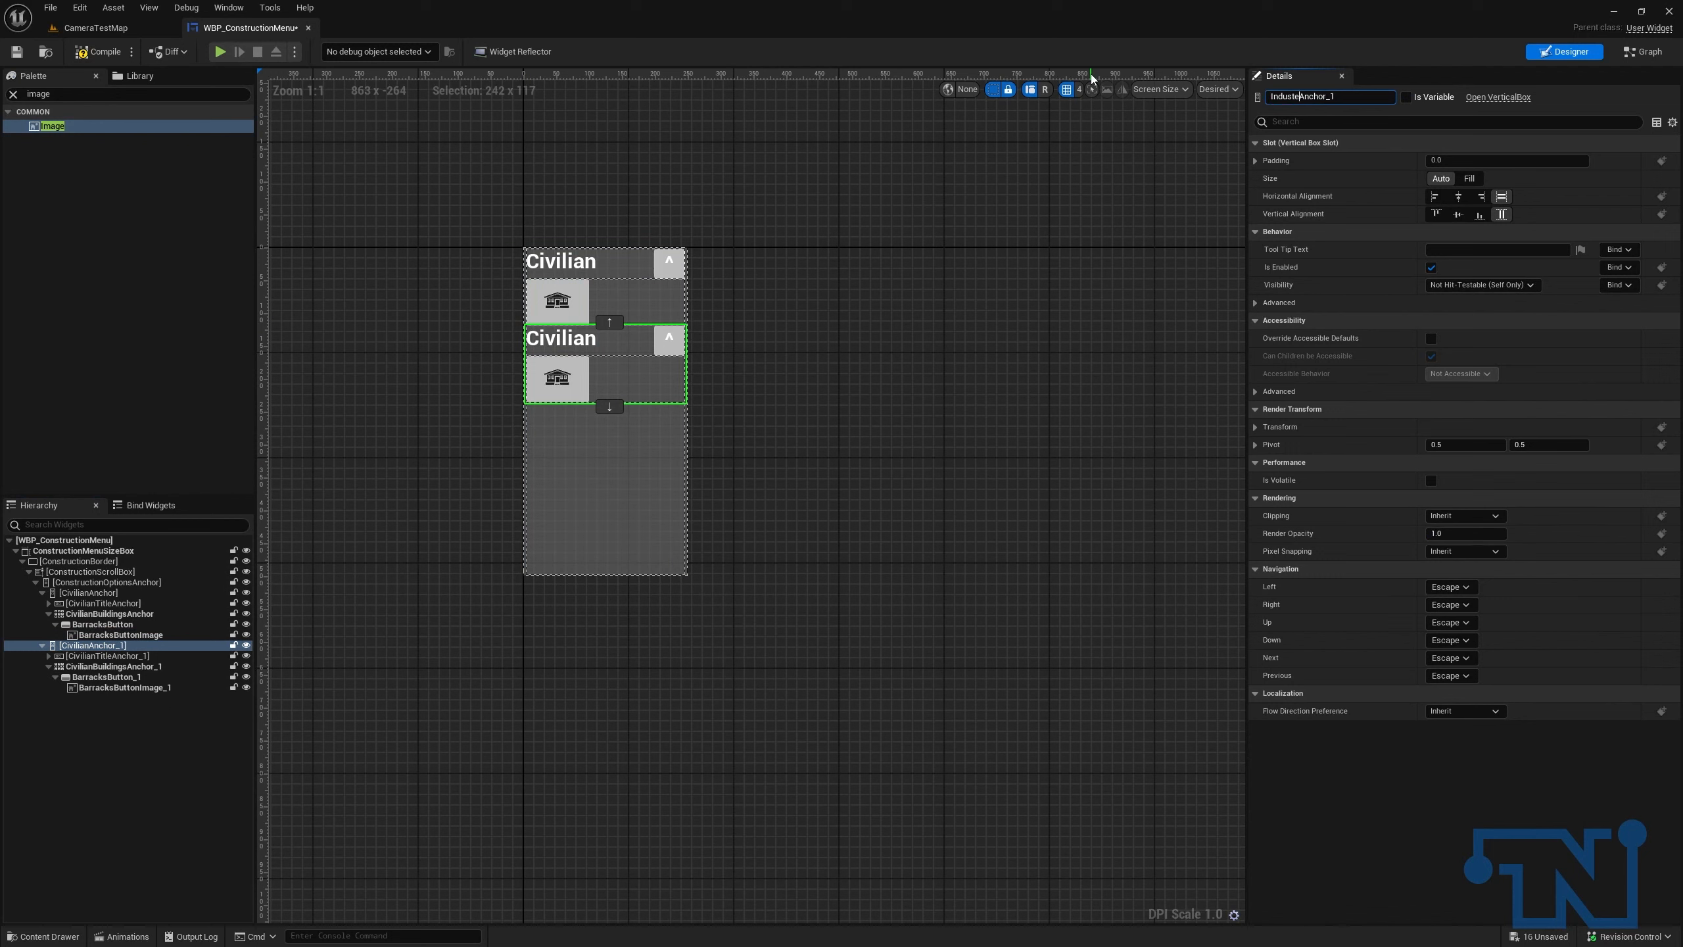
{"action": "key", "text": "BackSpace"}
{"action": "type", "text": "ry"}
{"action": "key", "text": "Return"}
{"action": "left_click", "coordinate": [1349, 92]}
{"action": "key", "text": "Return"}
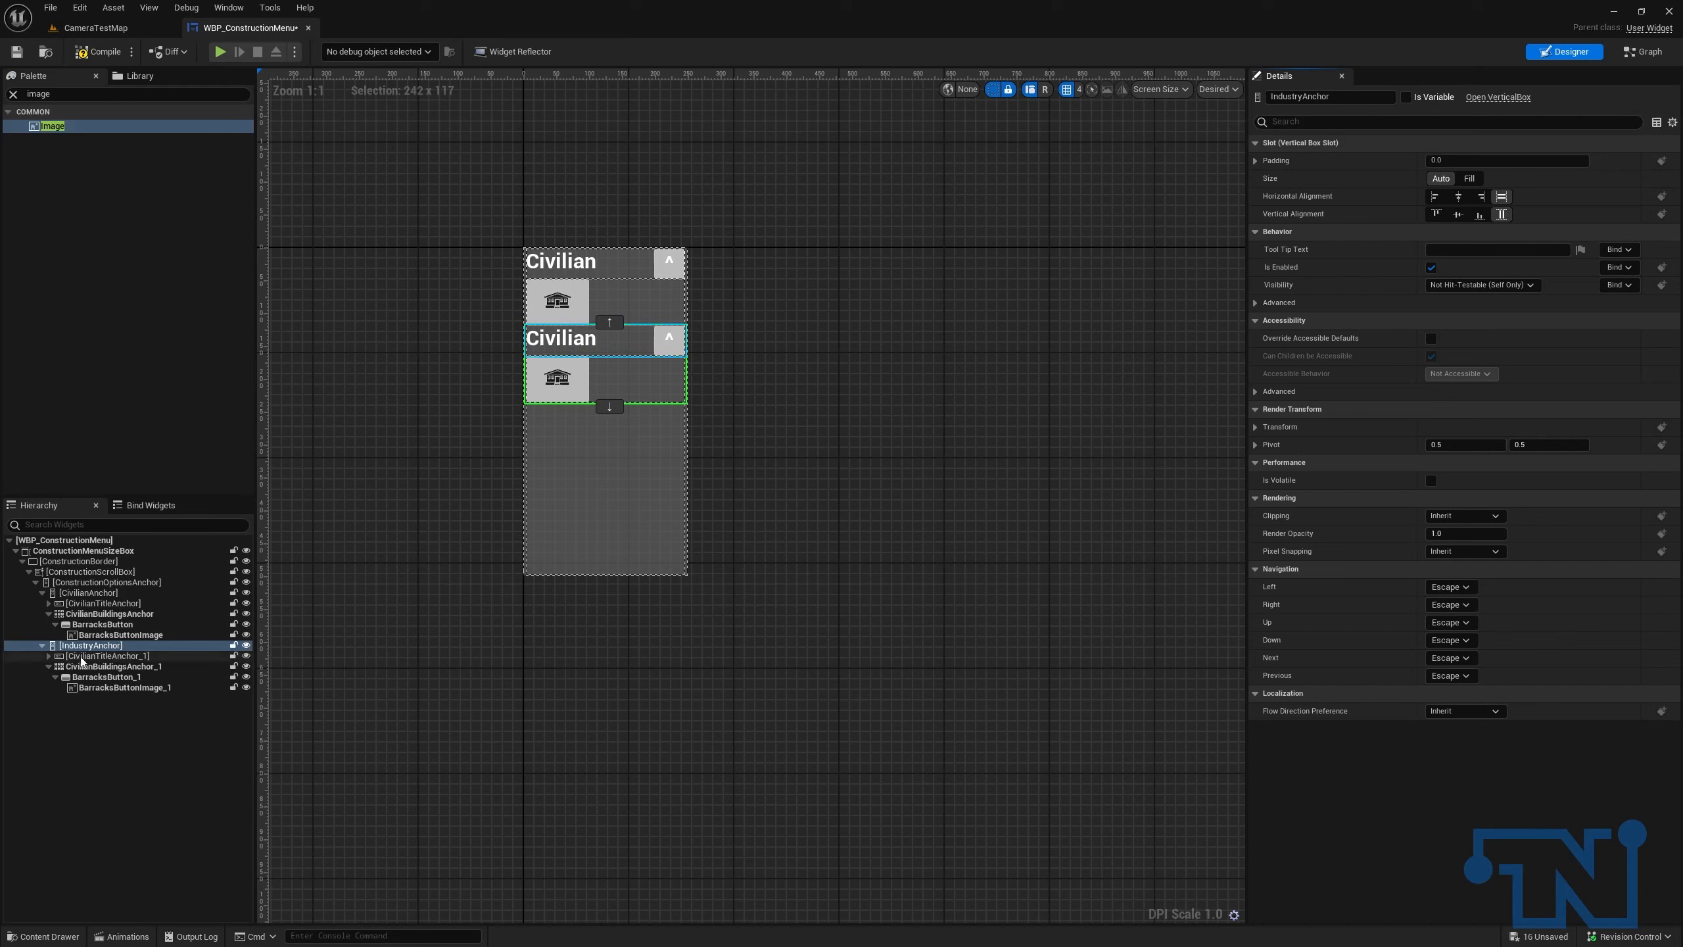
Step: Expand the copied title anchor inside IndustryAnchor and rename it as IndustryTitleAnchor
{"action": "left_click", "coordinate": [70, 656]}
{"action": "left_click", "coordinate": [49, 656]}
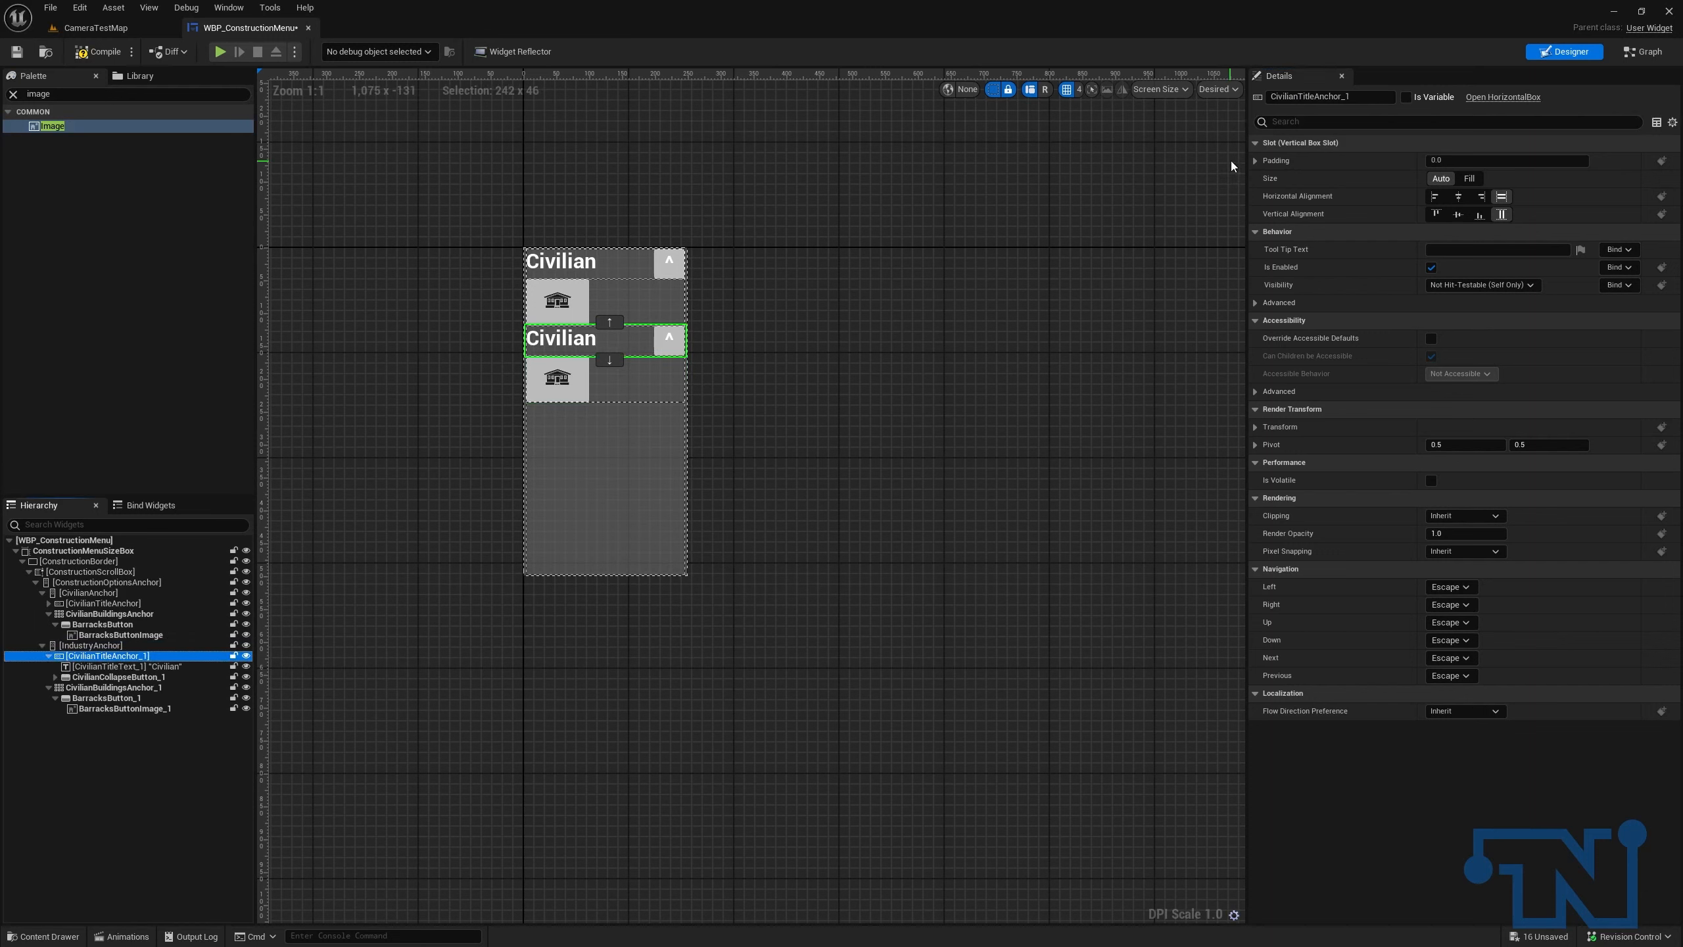
{"action": "left_click_drag", "start_coordinate": [1270, 96], "coordinate": [1297, 96]}
{"action": "type", "text": "Industry"}
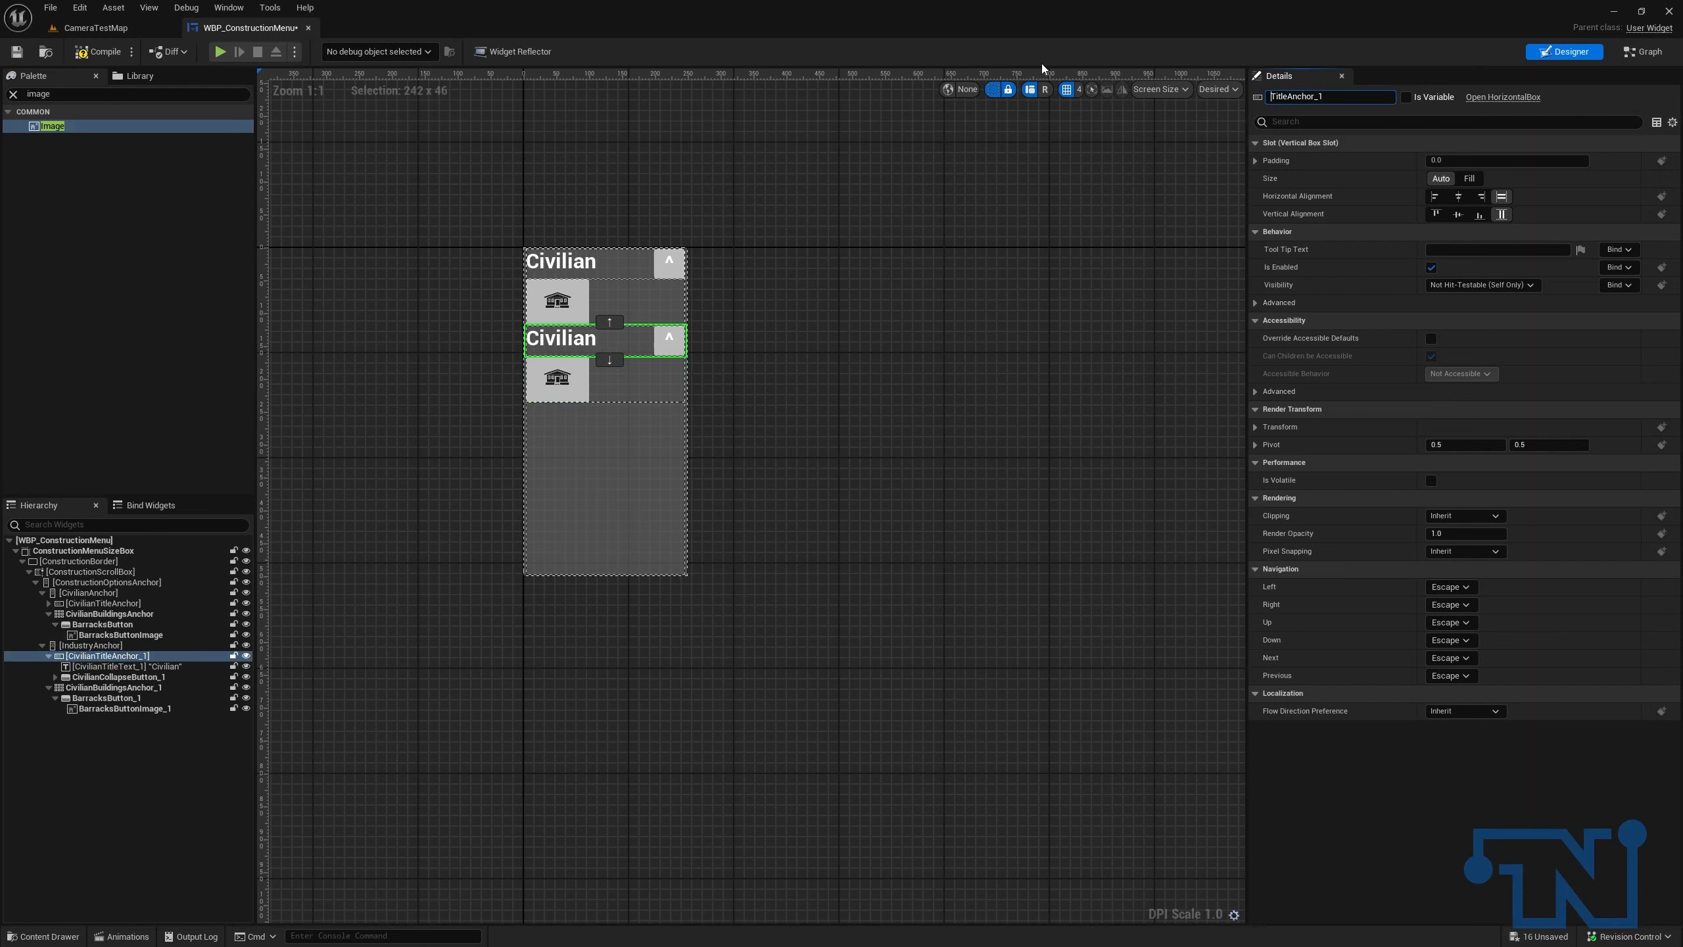
{"action": "key", "text": "ctrl+a"}
{"action": "key", "text": "End"}
{"action": "key", "text": "BackSpace"}
{"action": "key", "text": "BackSpace"}
{"action": "key", "text": "Return"}
Step: Rename the title text widget inside IndustryTitleAnchor as IndustryTitleText
{"action": "left_click", "coordinate": [152, 666]}
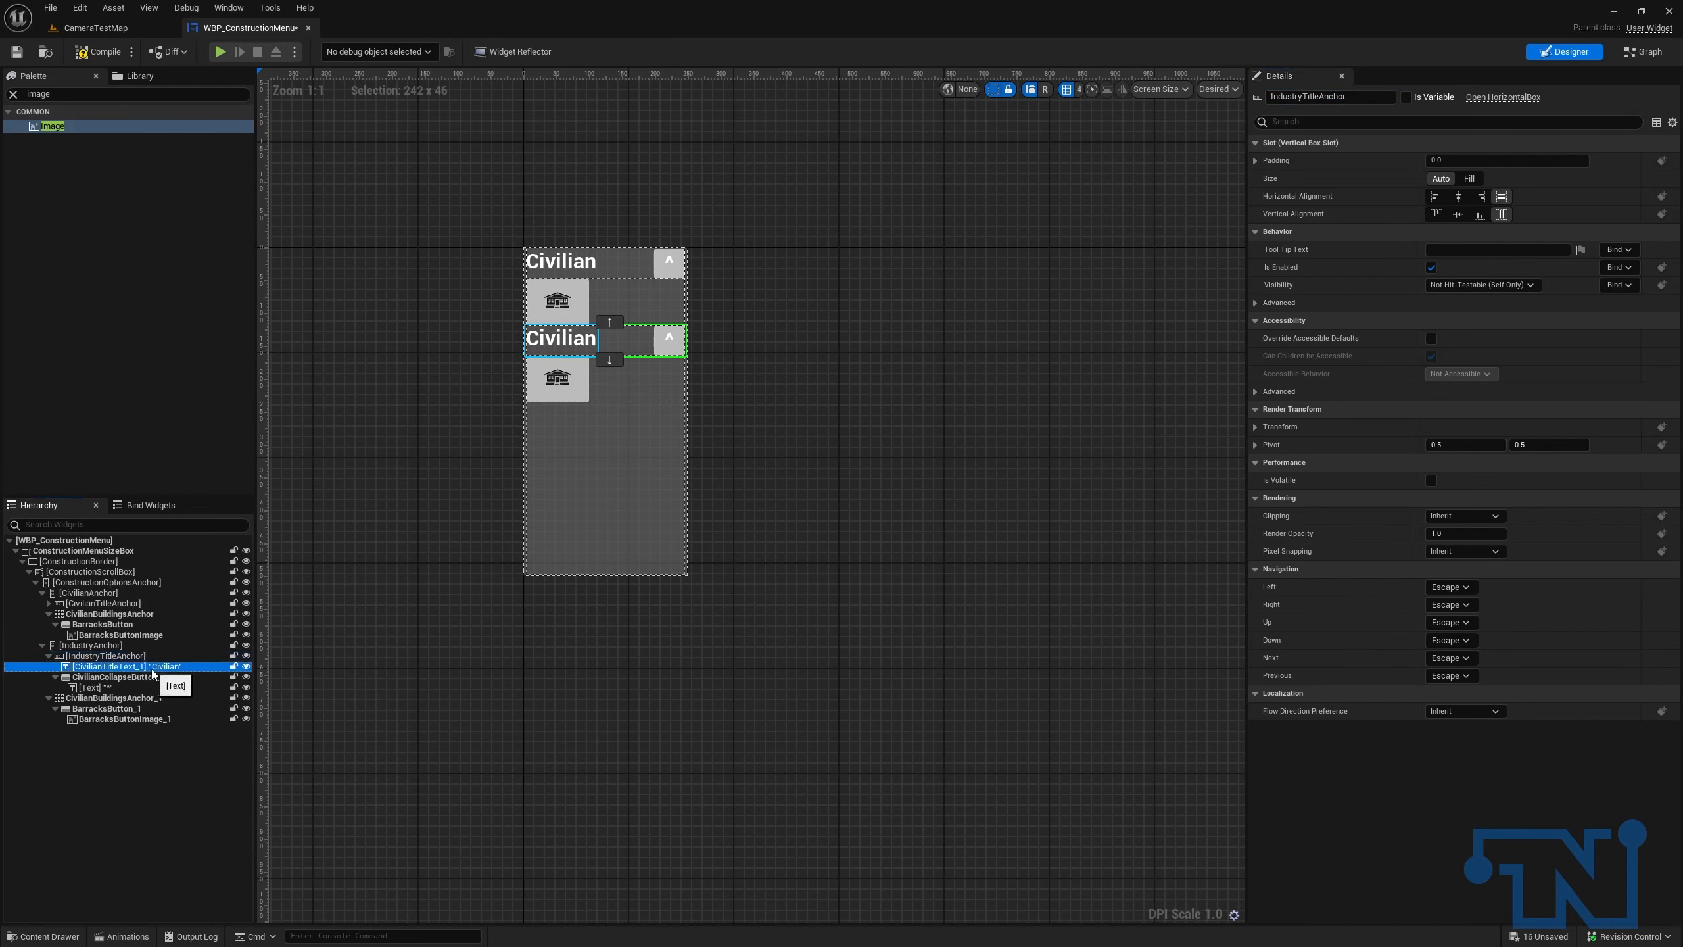
{"action": "left_click_drag", "start_coordinate": [1332, 98], "coordinate": [1450, 78]}
{"action": "key", "text": "BackSpace"}
{"action": "key", "text": "Home"}
{"action": "key", "text": "shift+Right"}
{"action": "key", "text": "shift+Right"}
{"action": "key", "text": "shift+Right"}
{"action": "key", "text": "shift+Right"}
{"action": "key", "text": "shift+Right"}
{"action": "key", "text": "shift+Right"}
{"action": "key", "text": "shift+Right"}
{"action": "key", "text": "shift+Right"}
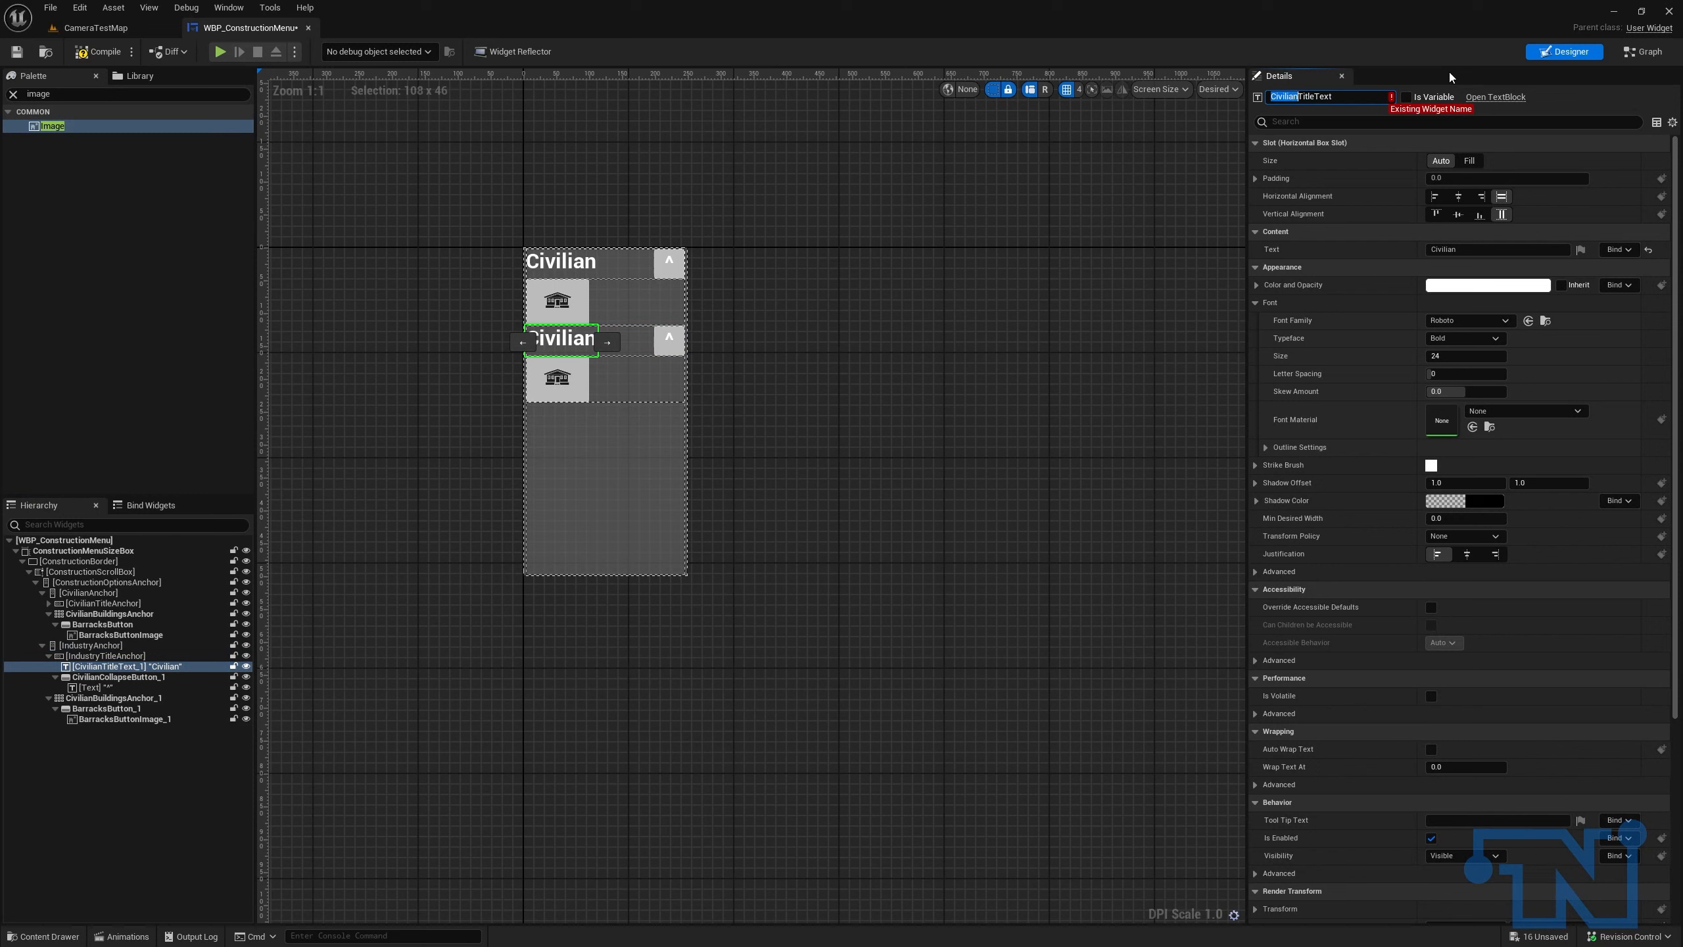
{"action": "type", "text": "Industry"}
{"action": "key", "text": "Return"}
Step: Set the second section's title text to Industry and rename its collapse button as IndustryCollapseButton
{"action": "left_click", "coordinate": [1481, 250]}
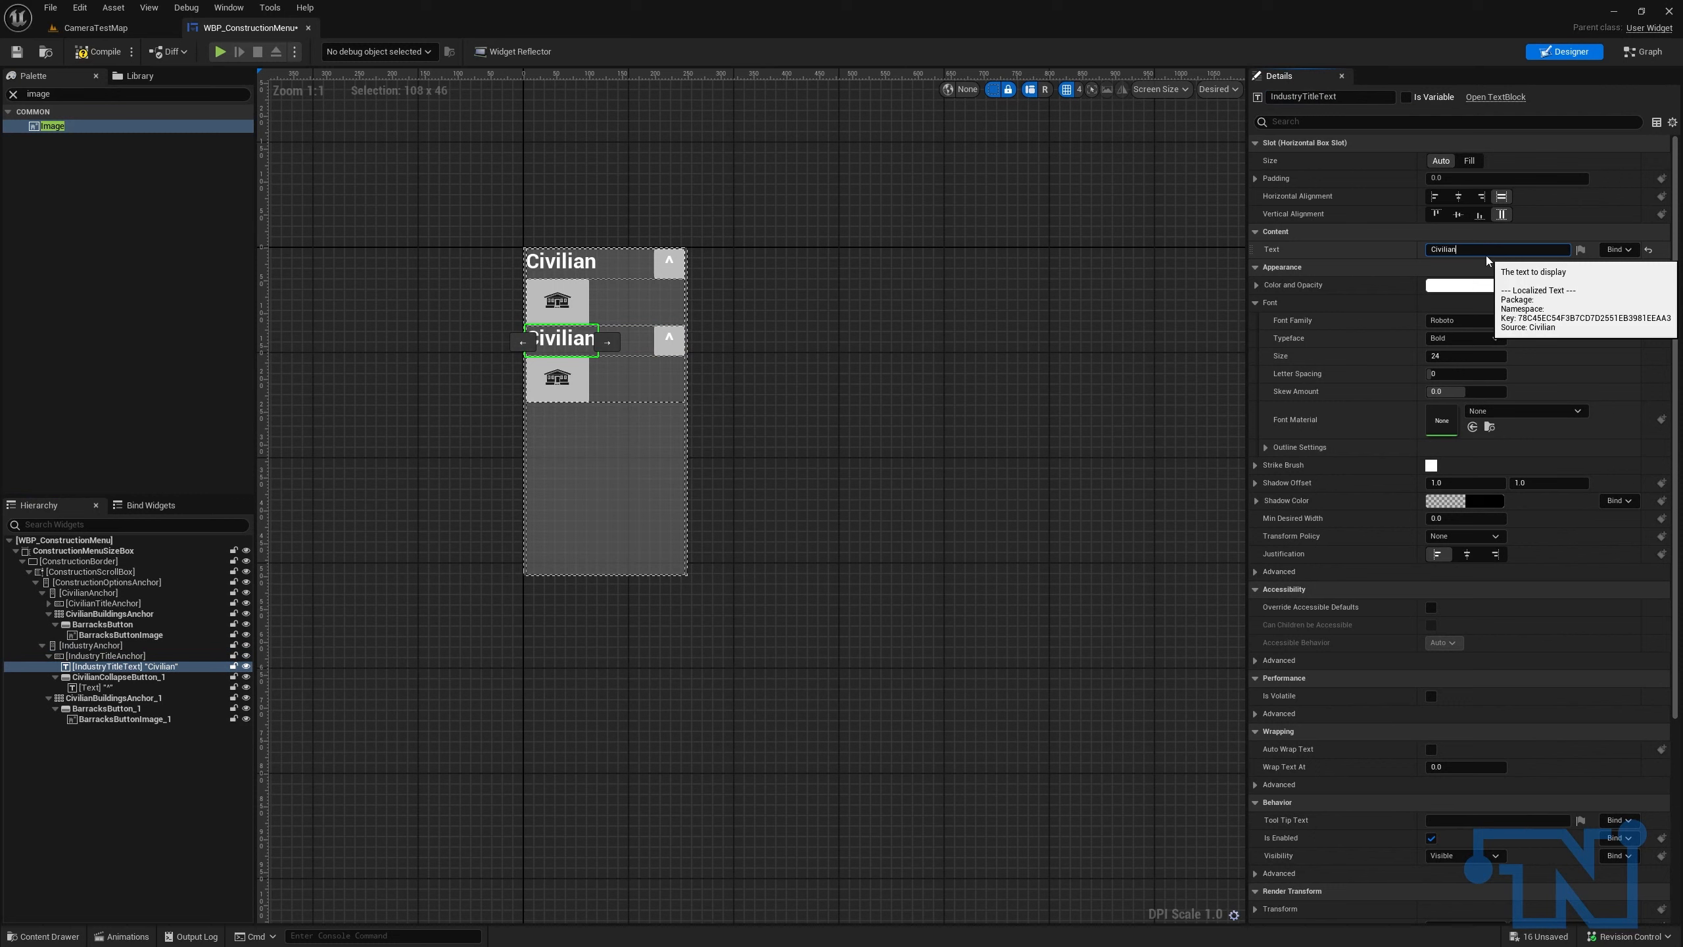
{"action": "key", "text": "ctrl+a"}
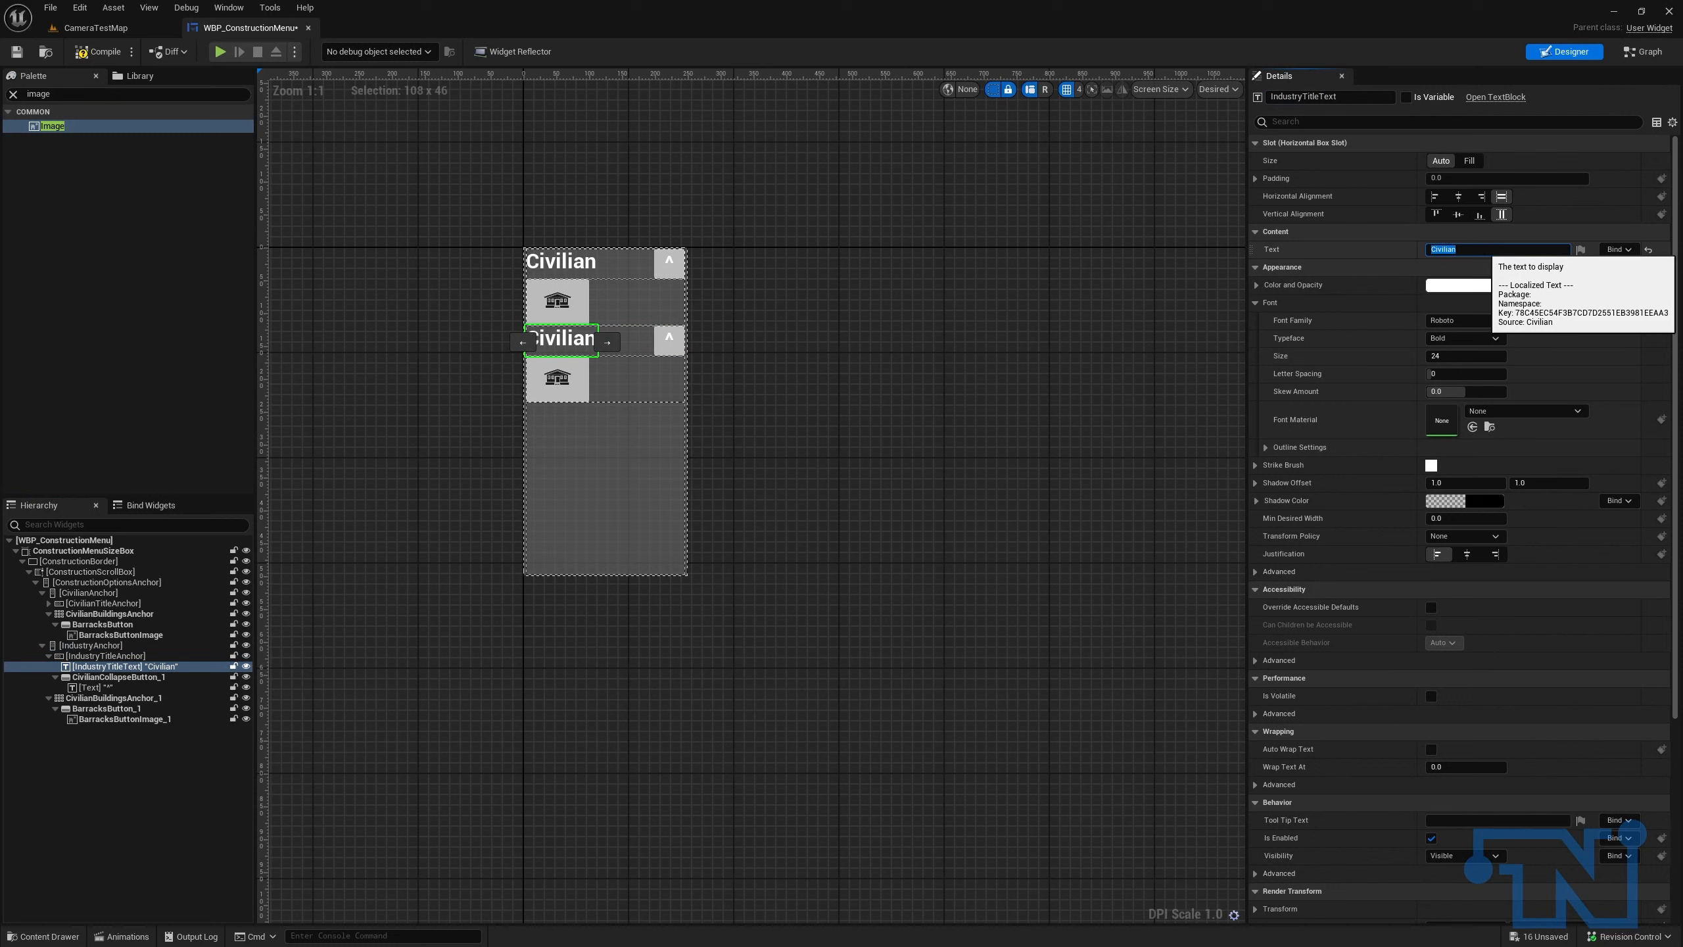
{"action": "type", "text": "O"}
{"action": "key", "text": "BackSpace"}
{"action": "type", "text": "ndustry"}
{"action": "key", "text": "Return"}
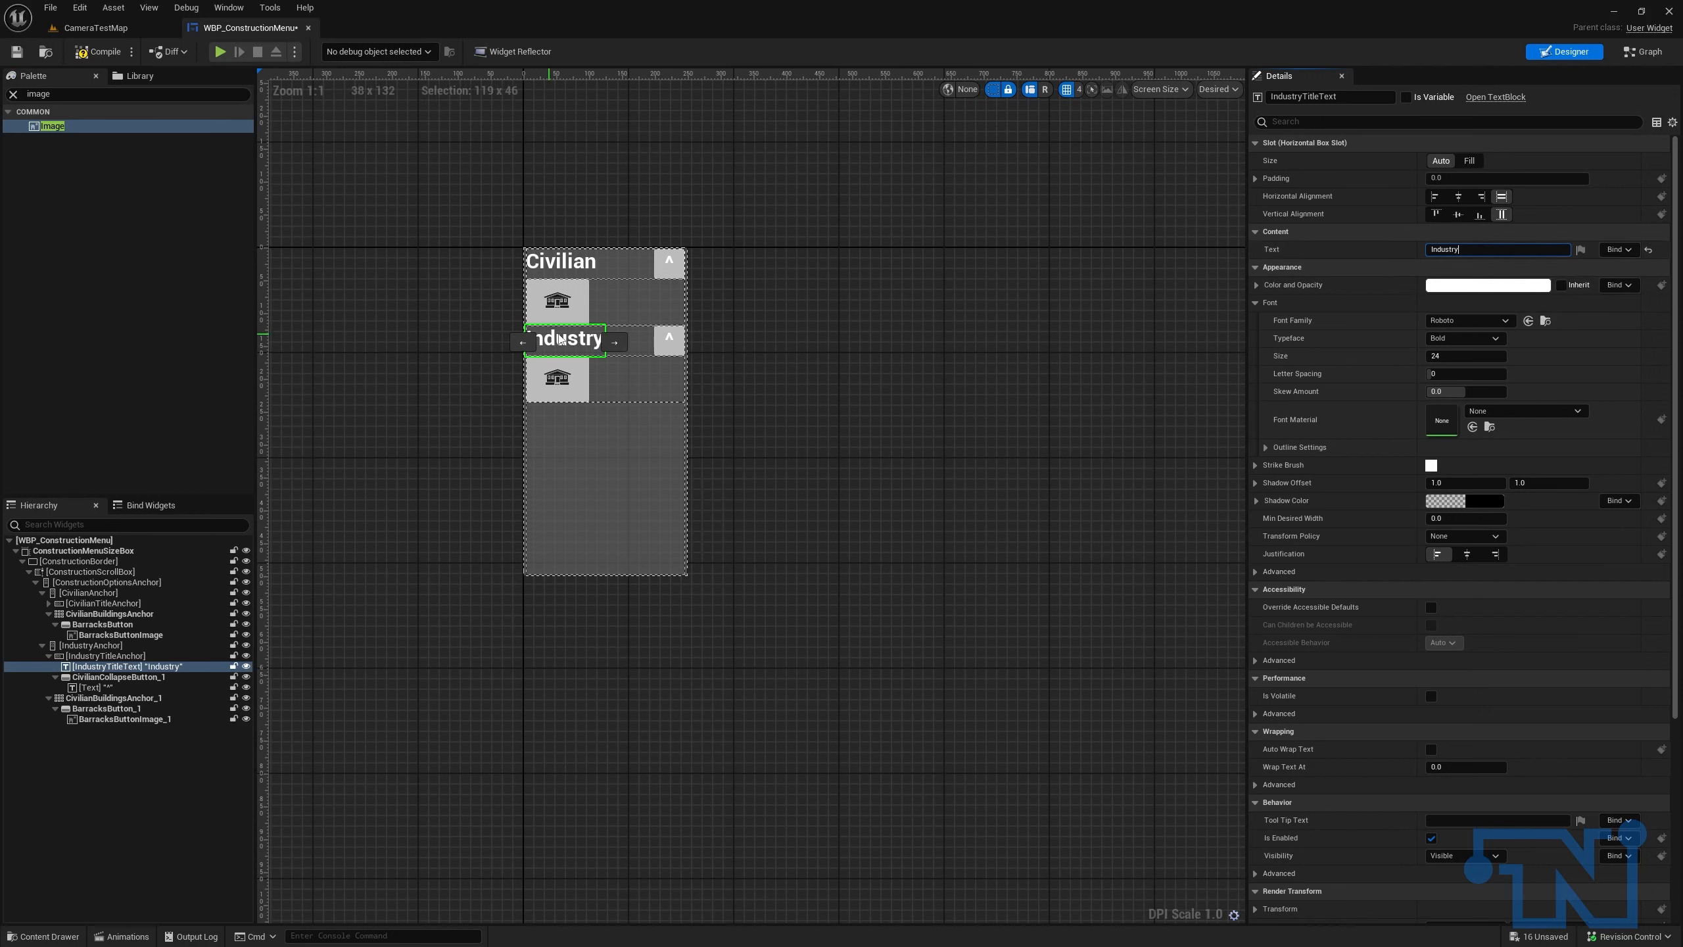
{"action": "left_click", "coordinate": [173, 677]}
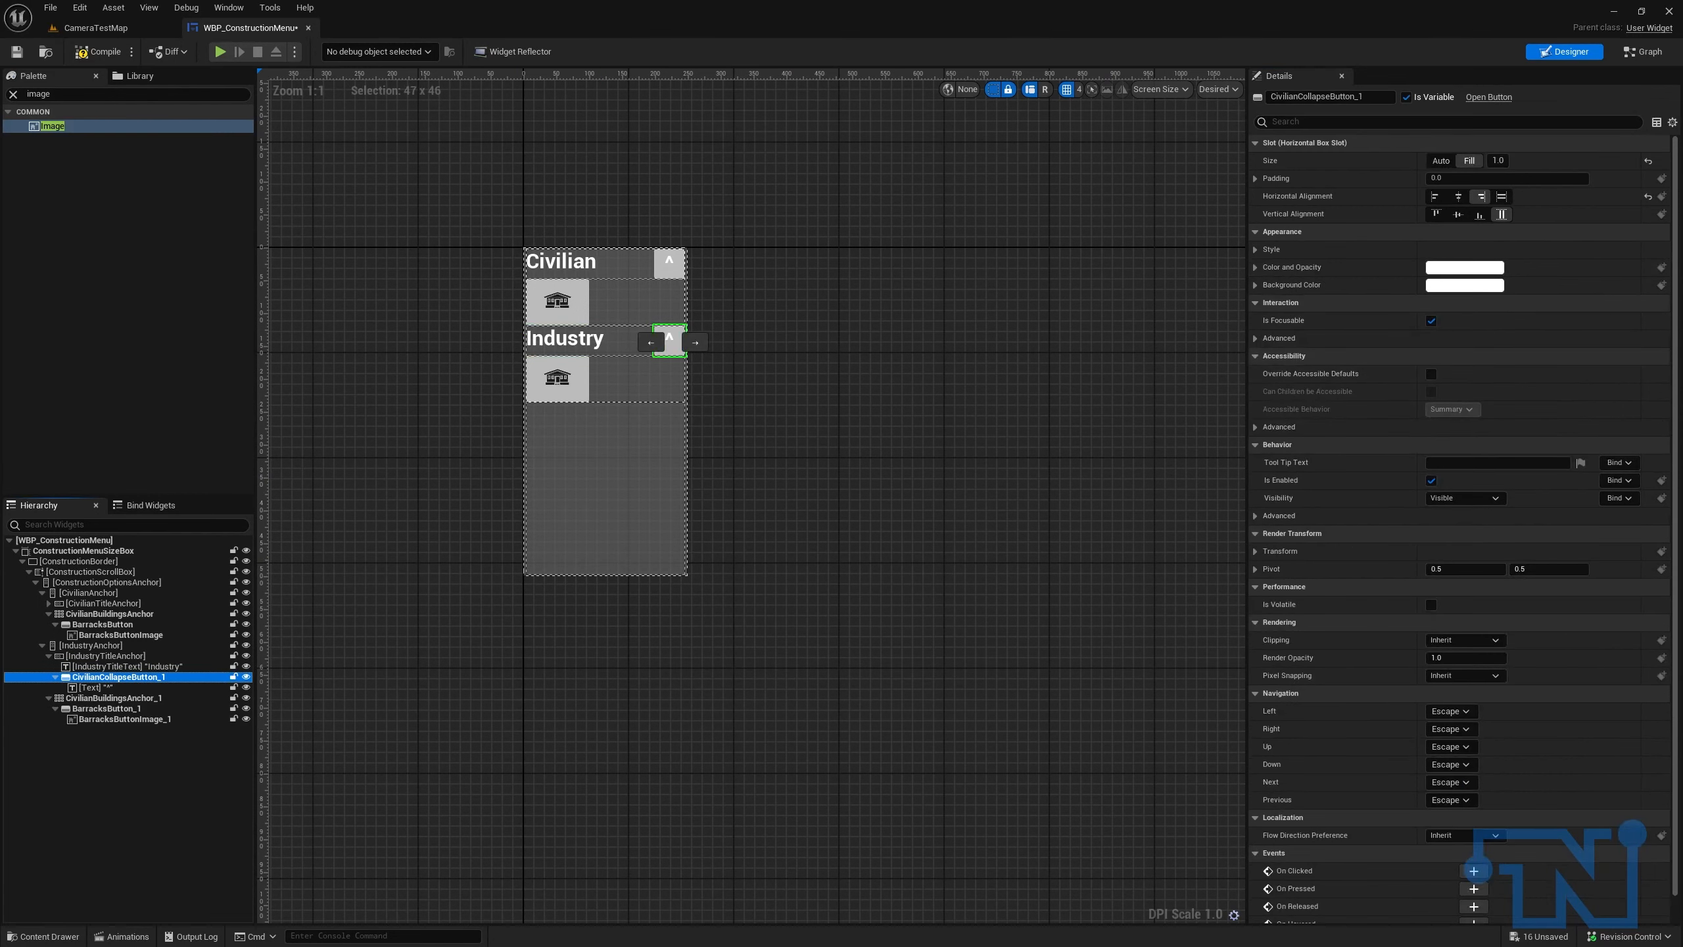
{"action": "left_click_drag", "start_coordinate": [1298, 98], "coordinate": [1269, 98]}
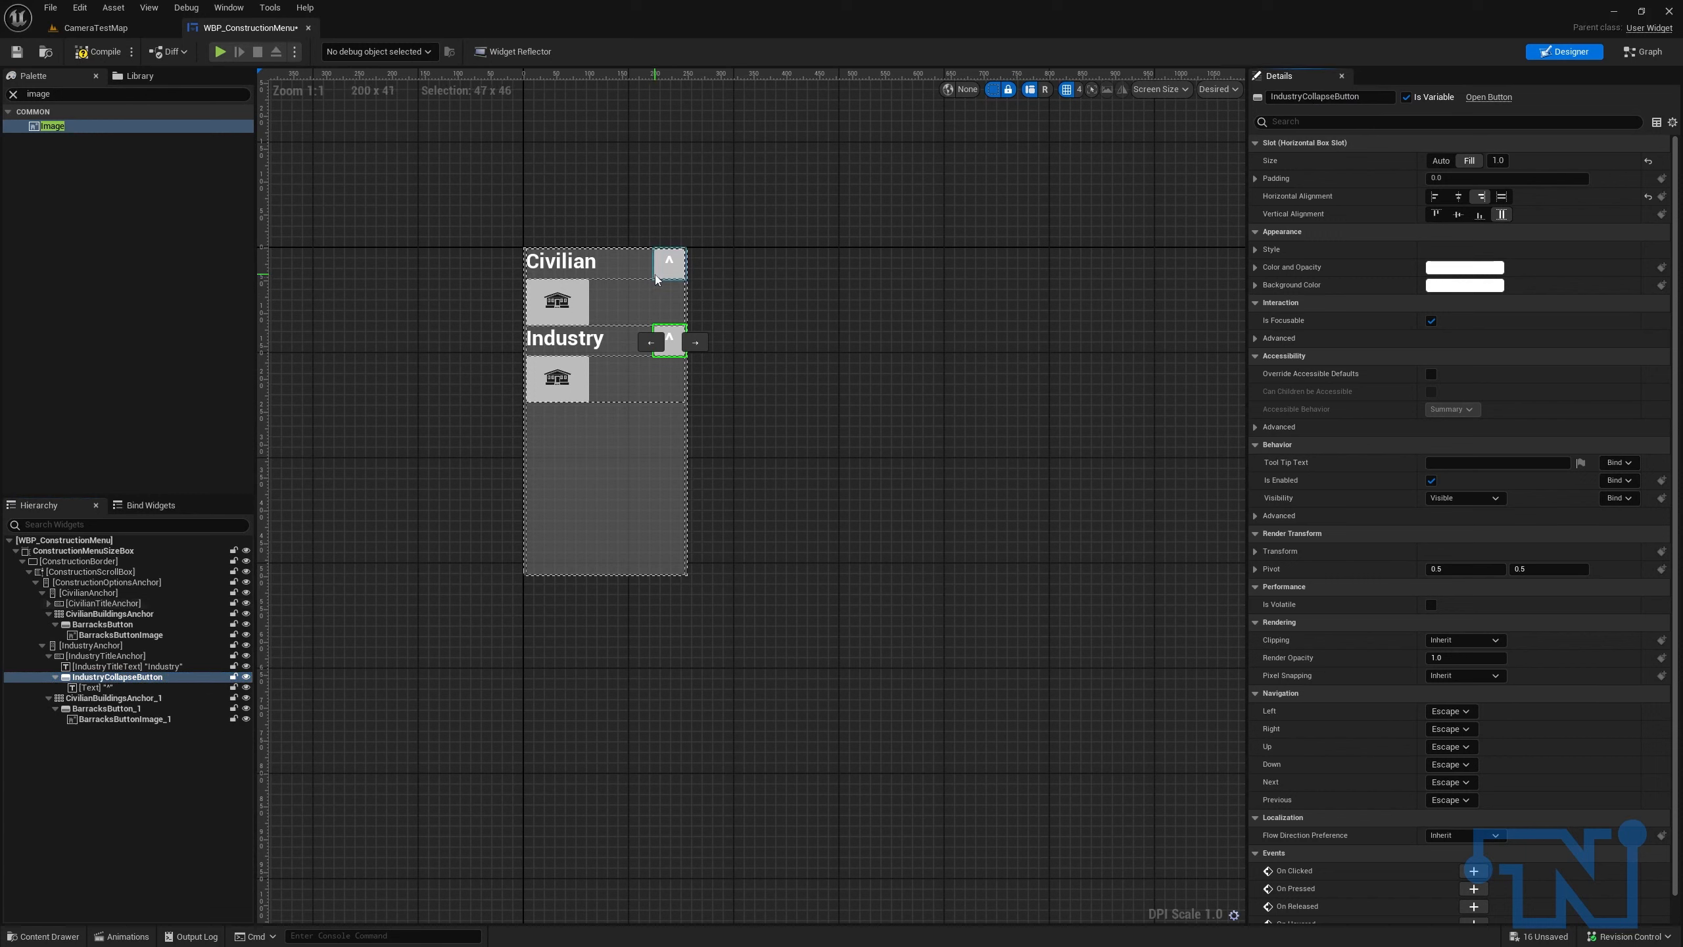
Step: Name the caret text inside the Civilian collapse button CivilianCollaspeButtonText
{"action": "left_click", "coordinate": [670, 262]}
{"action": "key", "text": "F2"}
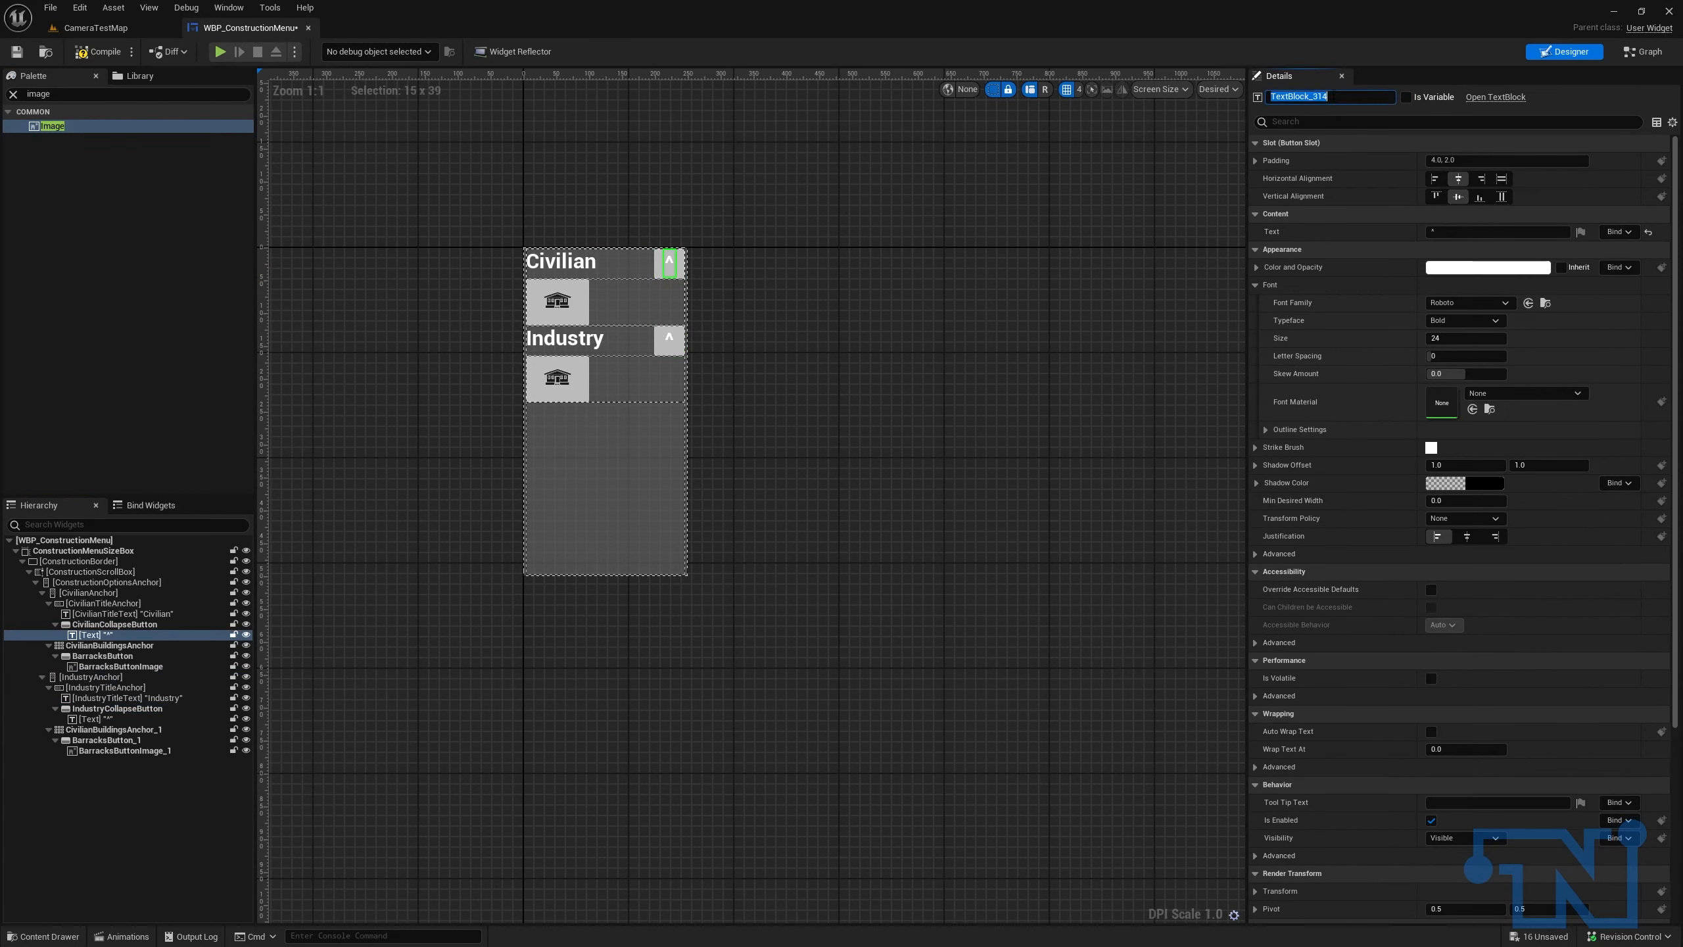
{"action": "type", "text": "CivilianCollaspeButtonText"}
{"action": "key", "text": "Return"}
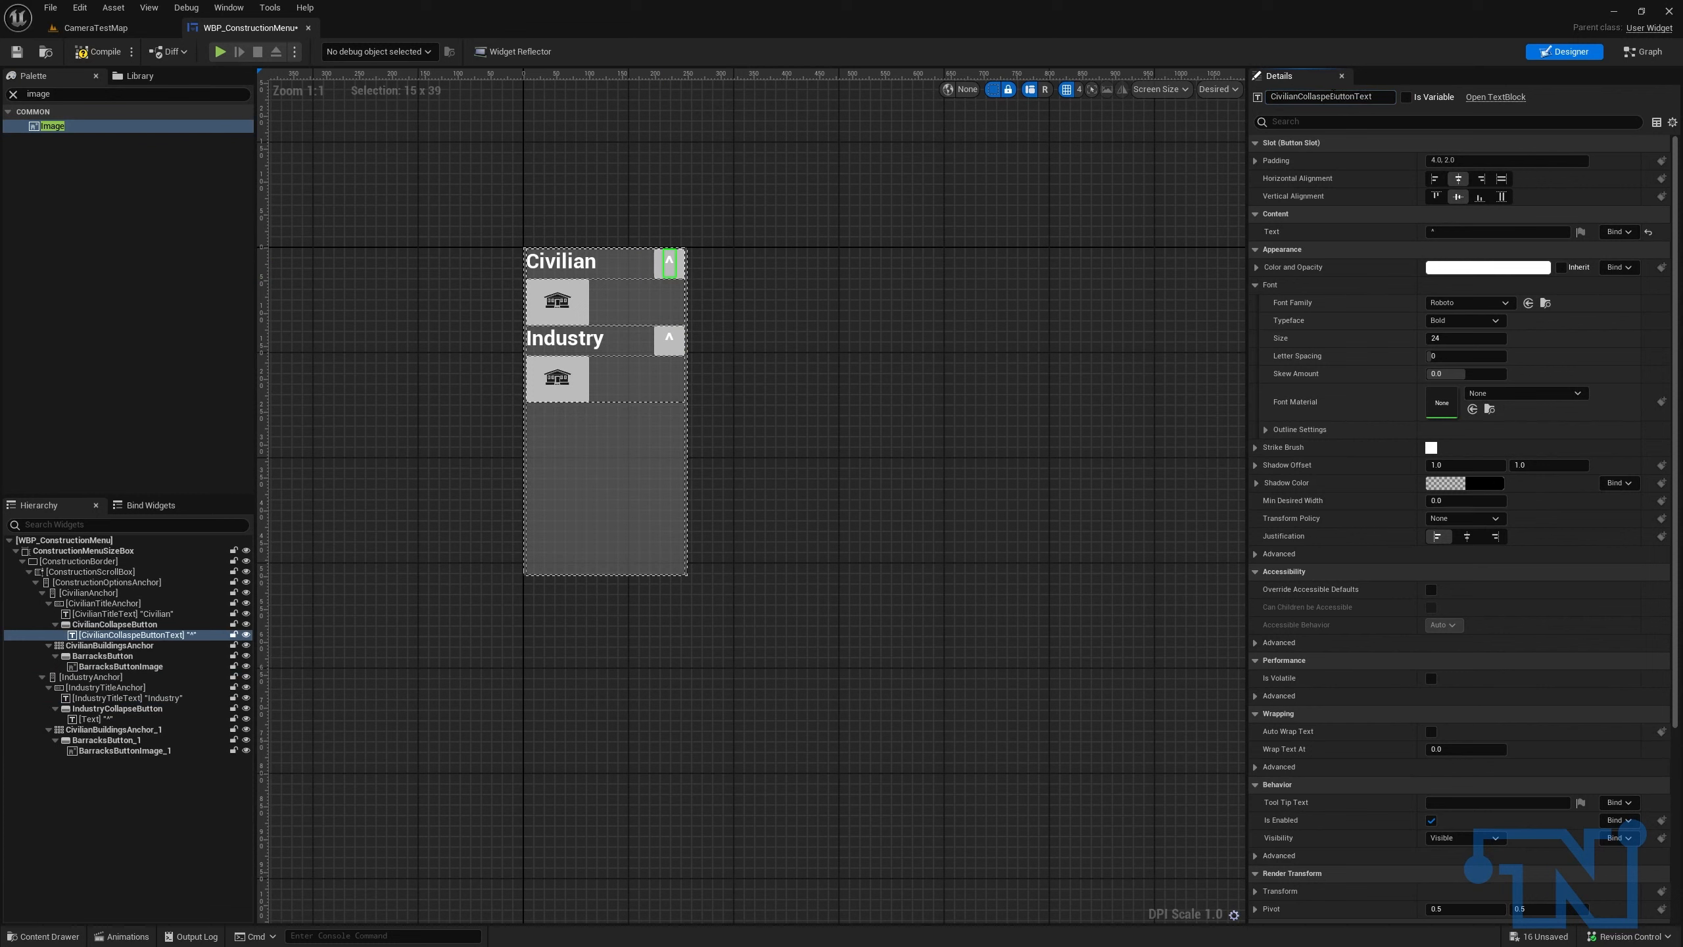
Step: Correct the Civilian collapse button text's name to CivilianCollapseButtonText and expose it as a variable
{"action": "left_click", "coordinate": [113, 624]}
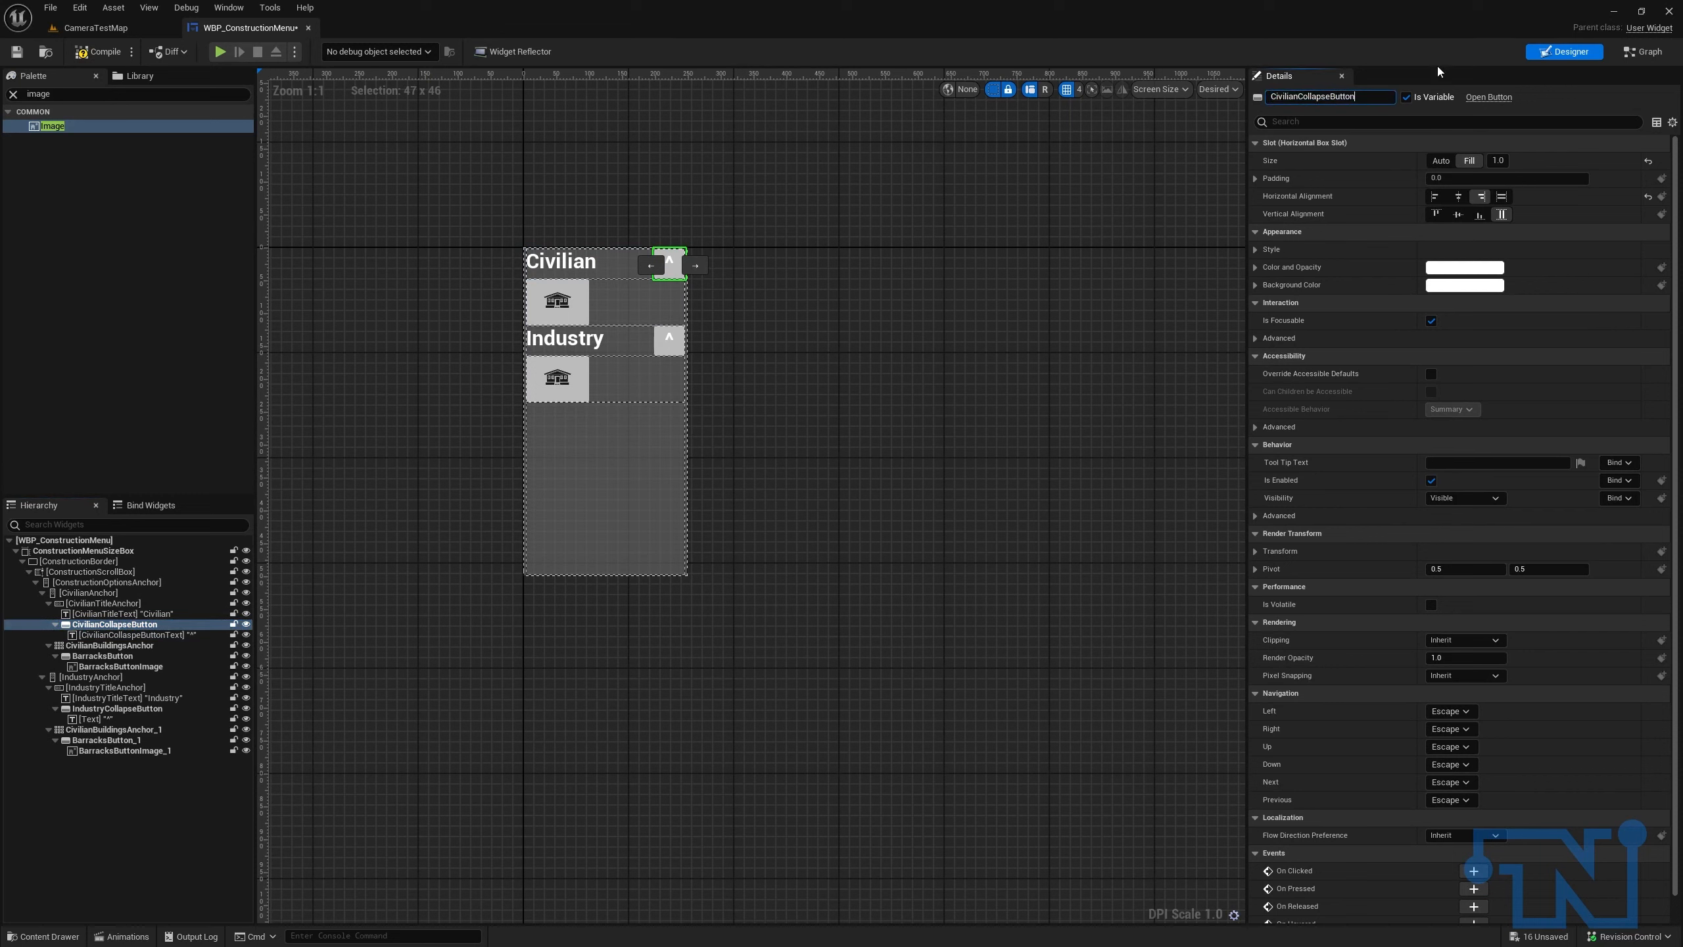
{"action": "left_click", "coordinate": [119, 635]}
{"action": "left_click", "coordinate": [1373, 97]}
{"action": "type", "text": "v"}
{"action": "key", "text": "BackSpace"}
{"action": "type", "text": "CivilianCollapseButton"}
{"action": "type", "text": "Text"}
{"action": "key", "text": "Return"}
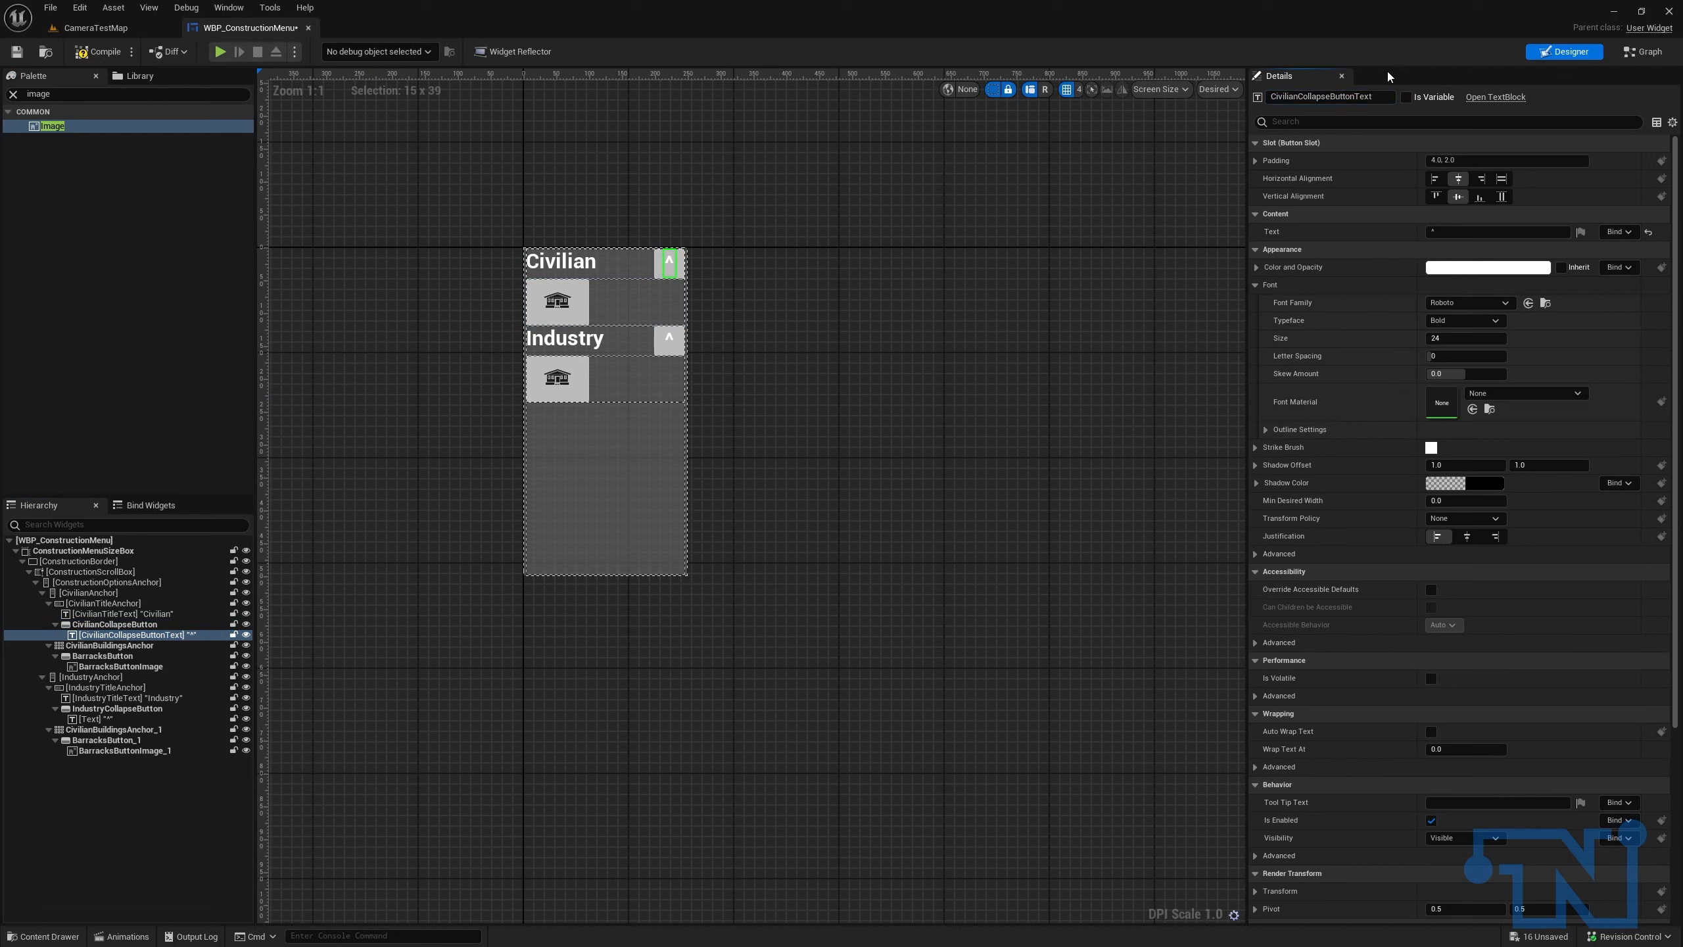
{"action": "left_click", "coordinate": [1406, 96]}
Step: Collapse CivilianAnchor in the hierarchy, then rename the Industry collapse button's text as IndustryCollapseButtonText and make it a variable
{"action": "left_click", "coordinate": [48, 603]}
{"action": "left_click", "coordinate": [41, 593]}
{"action": "left_click", "coordinate": [139, 642]}
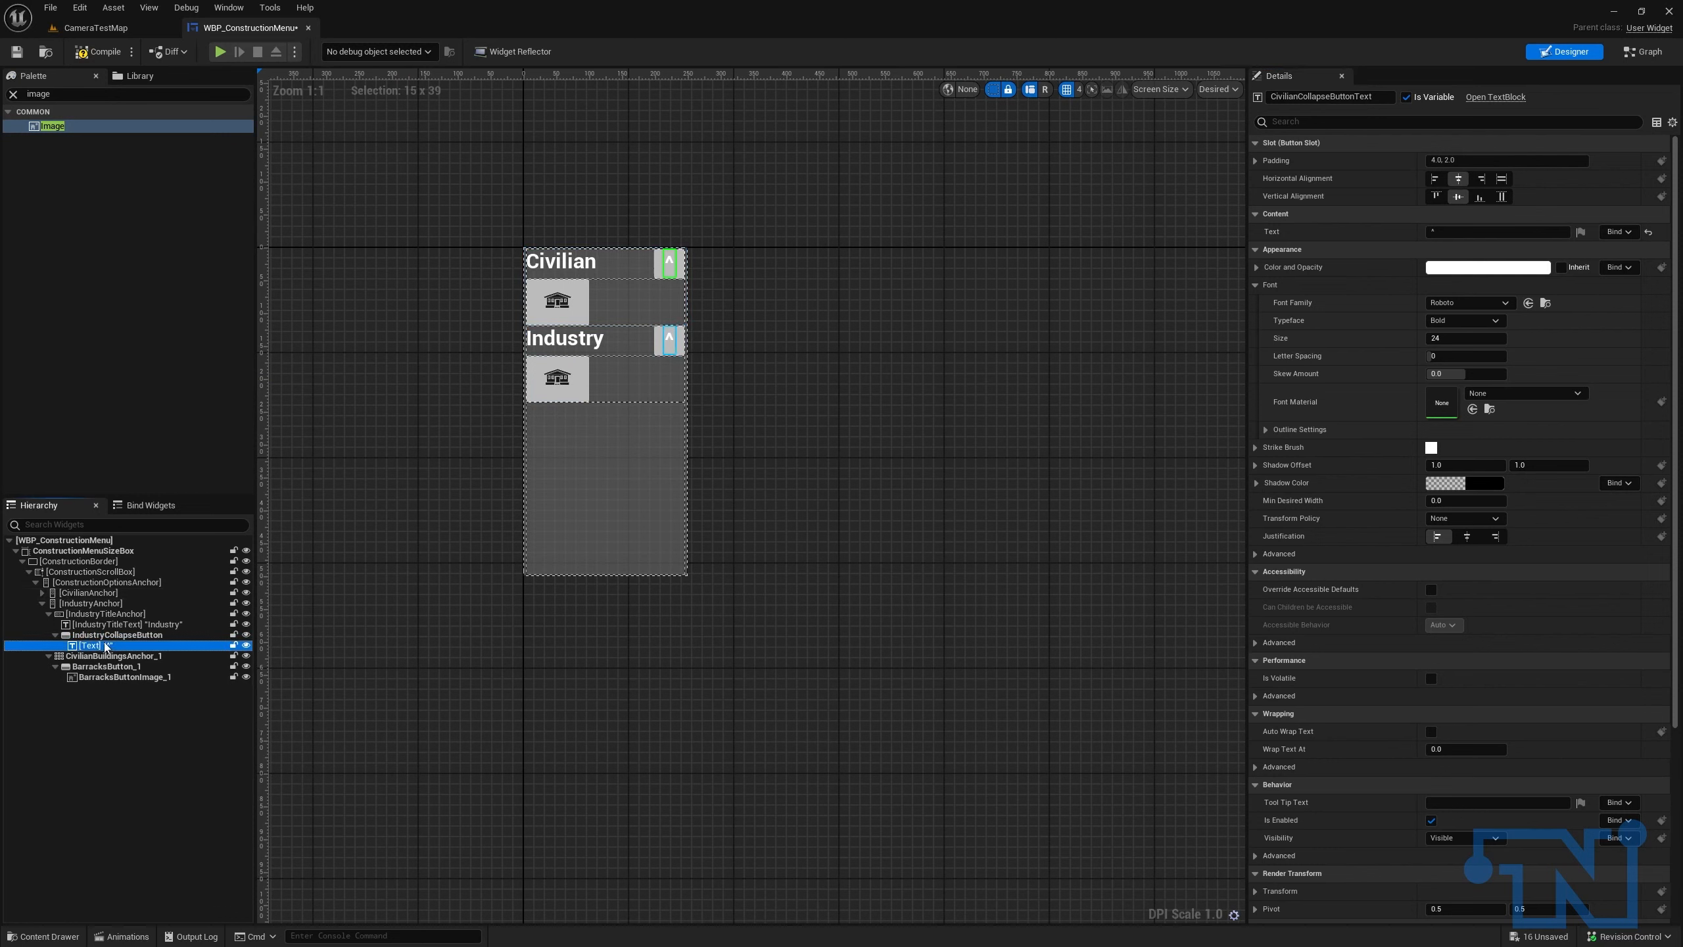
{"action": "left_click", "coordinate": [133, 635]}
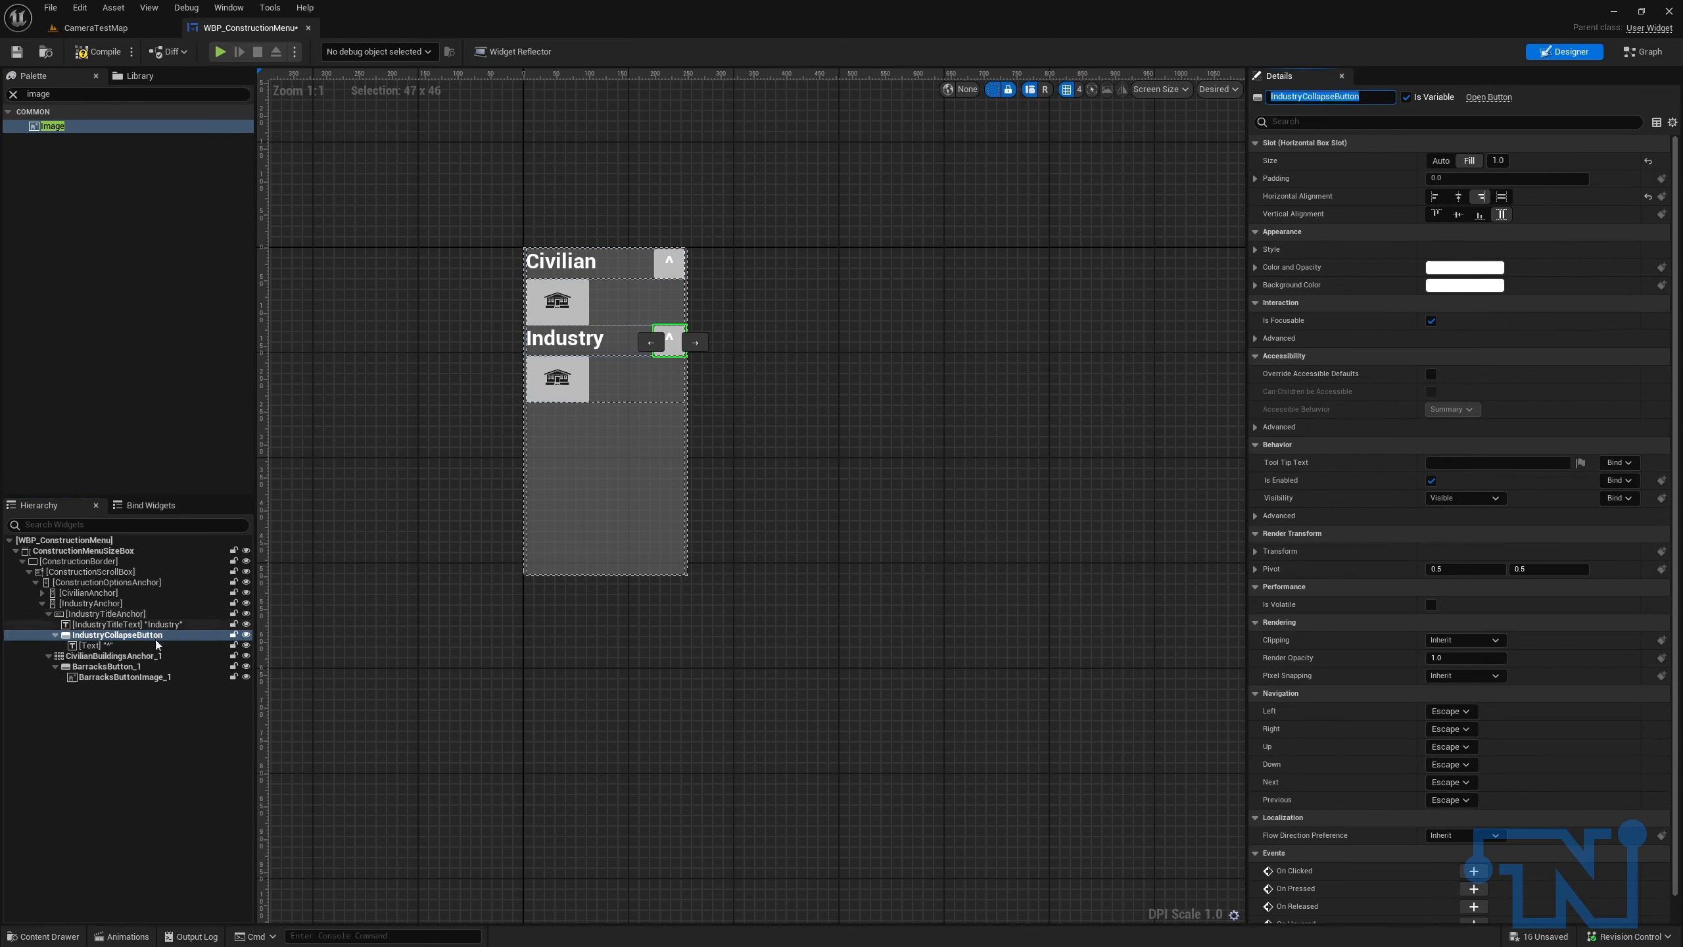
{"action": "left_click", "coordinate": [106, 645]}
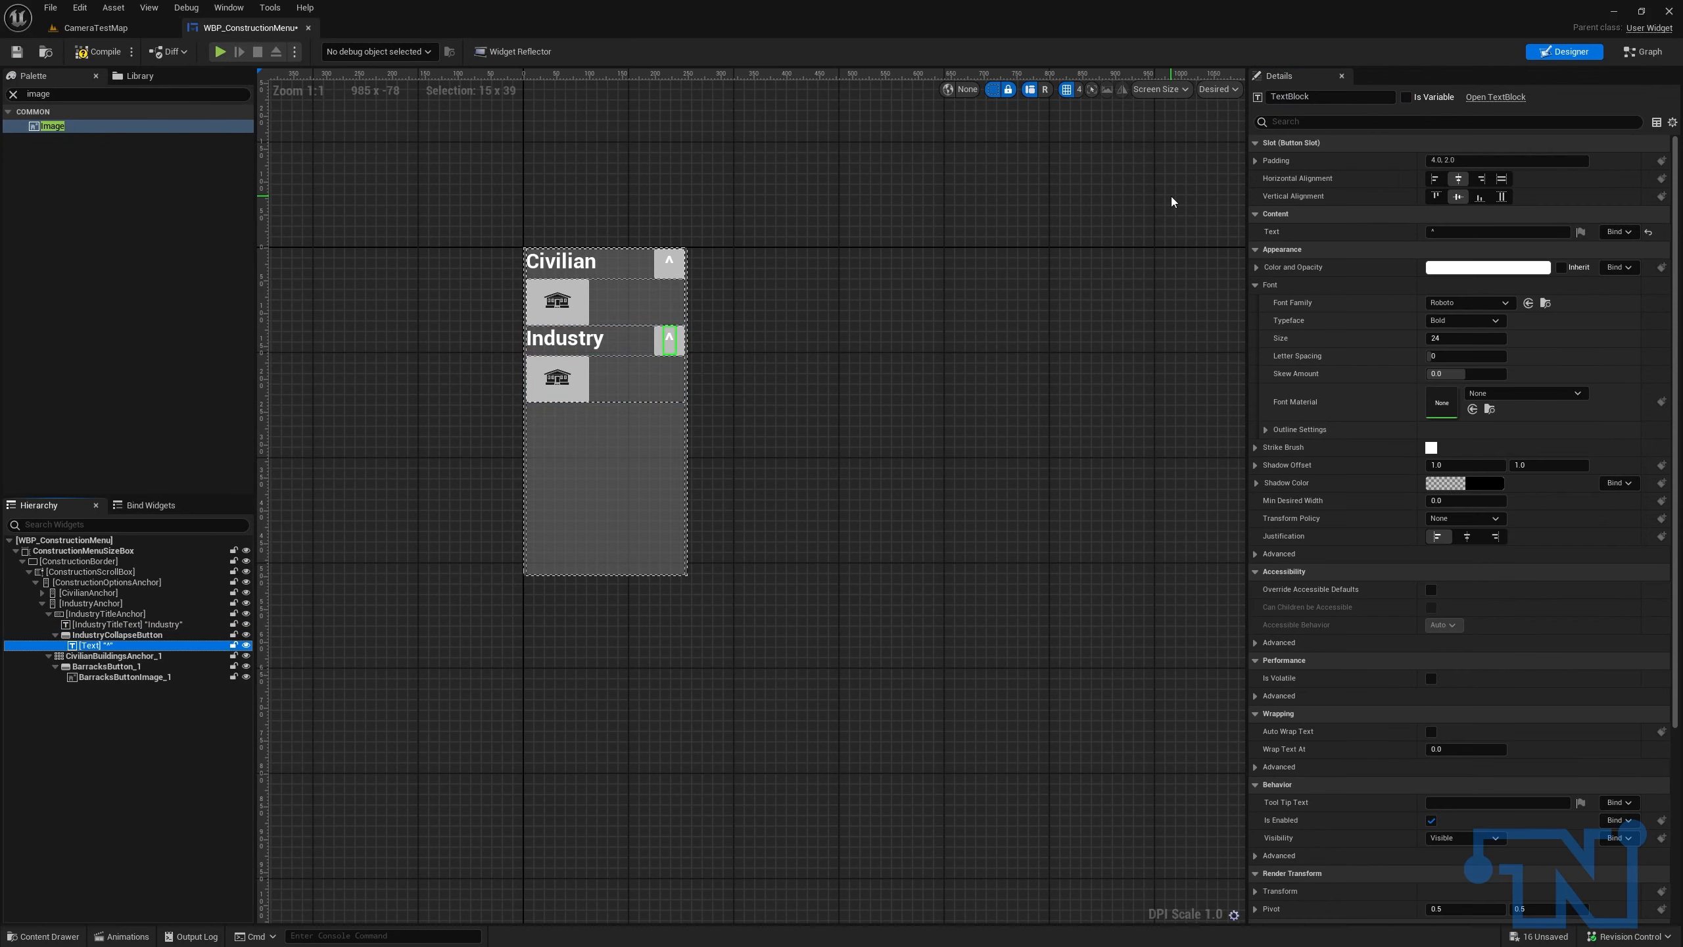
{"action": "left_click", "coordinate": [1406, 96]}
{"action": "left_click", "coordinate": [1374, 93]}
{"action": "type", "text": "IndustryCollapseButton"}
{"action": "type", "text": "TExt"}
{"action": "key", "text": "Return"}
Step: Rename the copied buildings grid as IndustryBuildingsAnchor and the button inside it as FactoryButton
{"action": "left_click", "coordinate": [112, 656]}
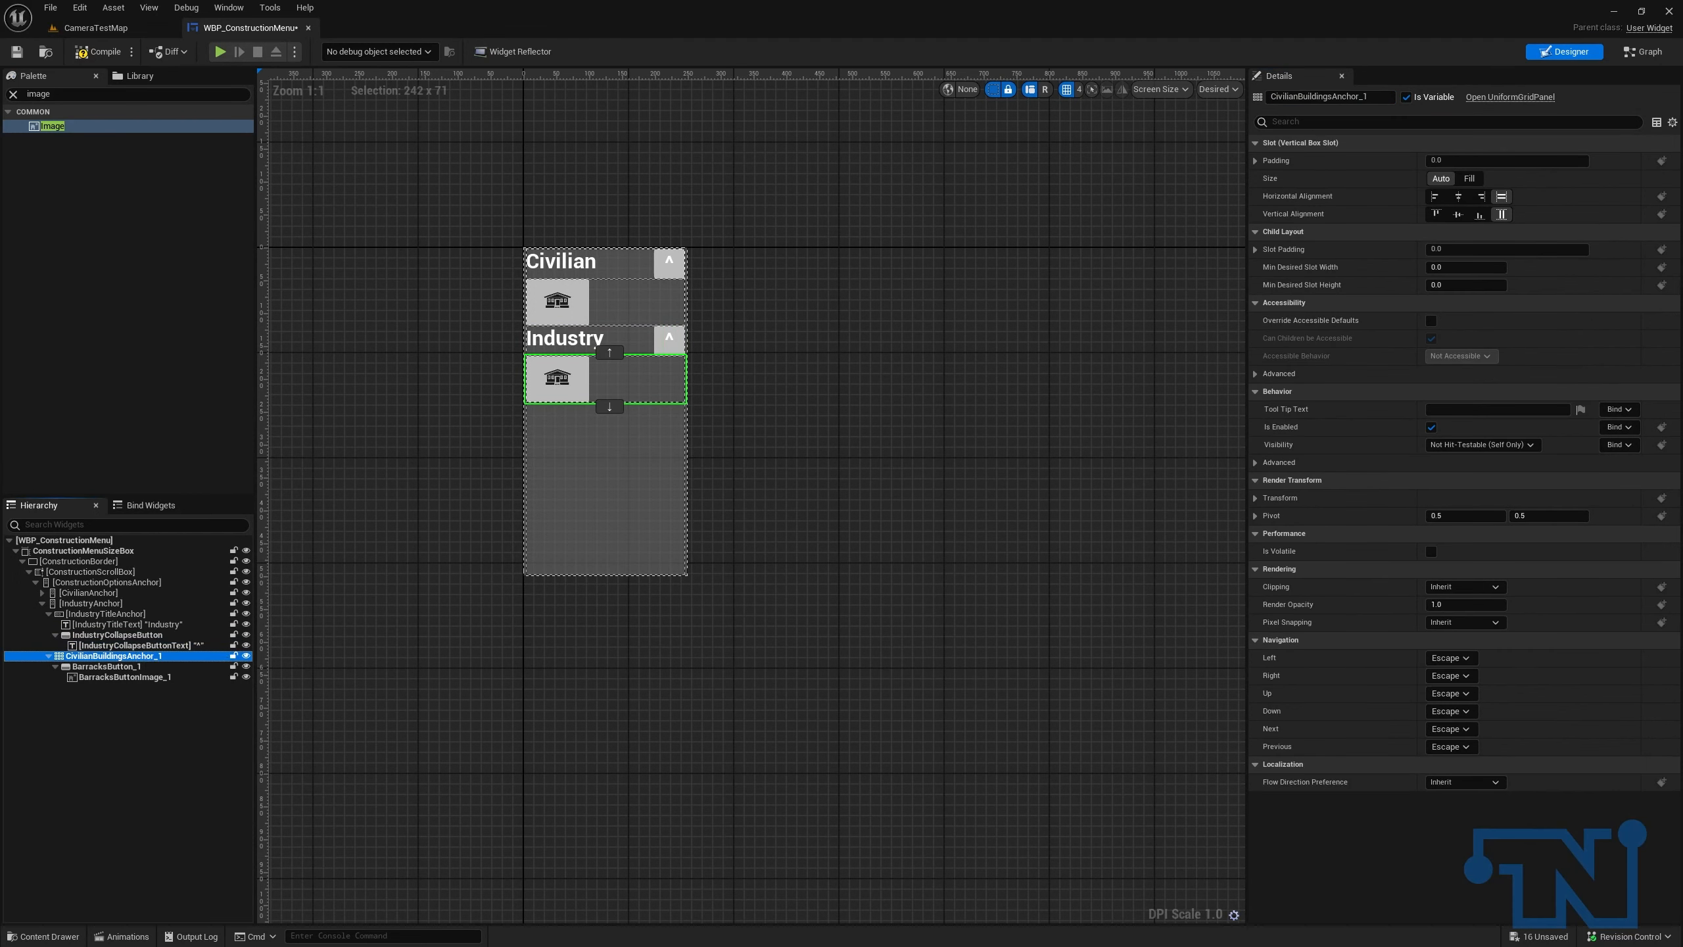
{"action": "left_click_drag", "start_coordinate": [1302, 97], "coordinate": [1141, 73]}
{"action": "key", "text": "BackSpace"}
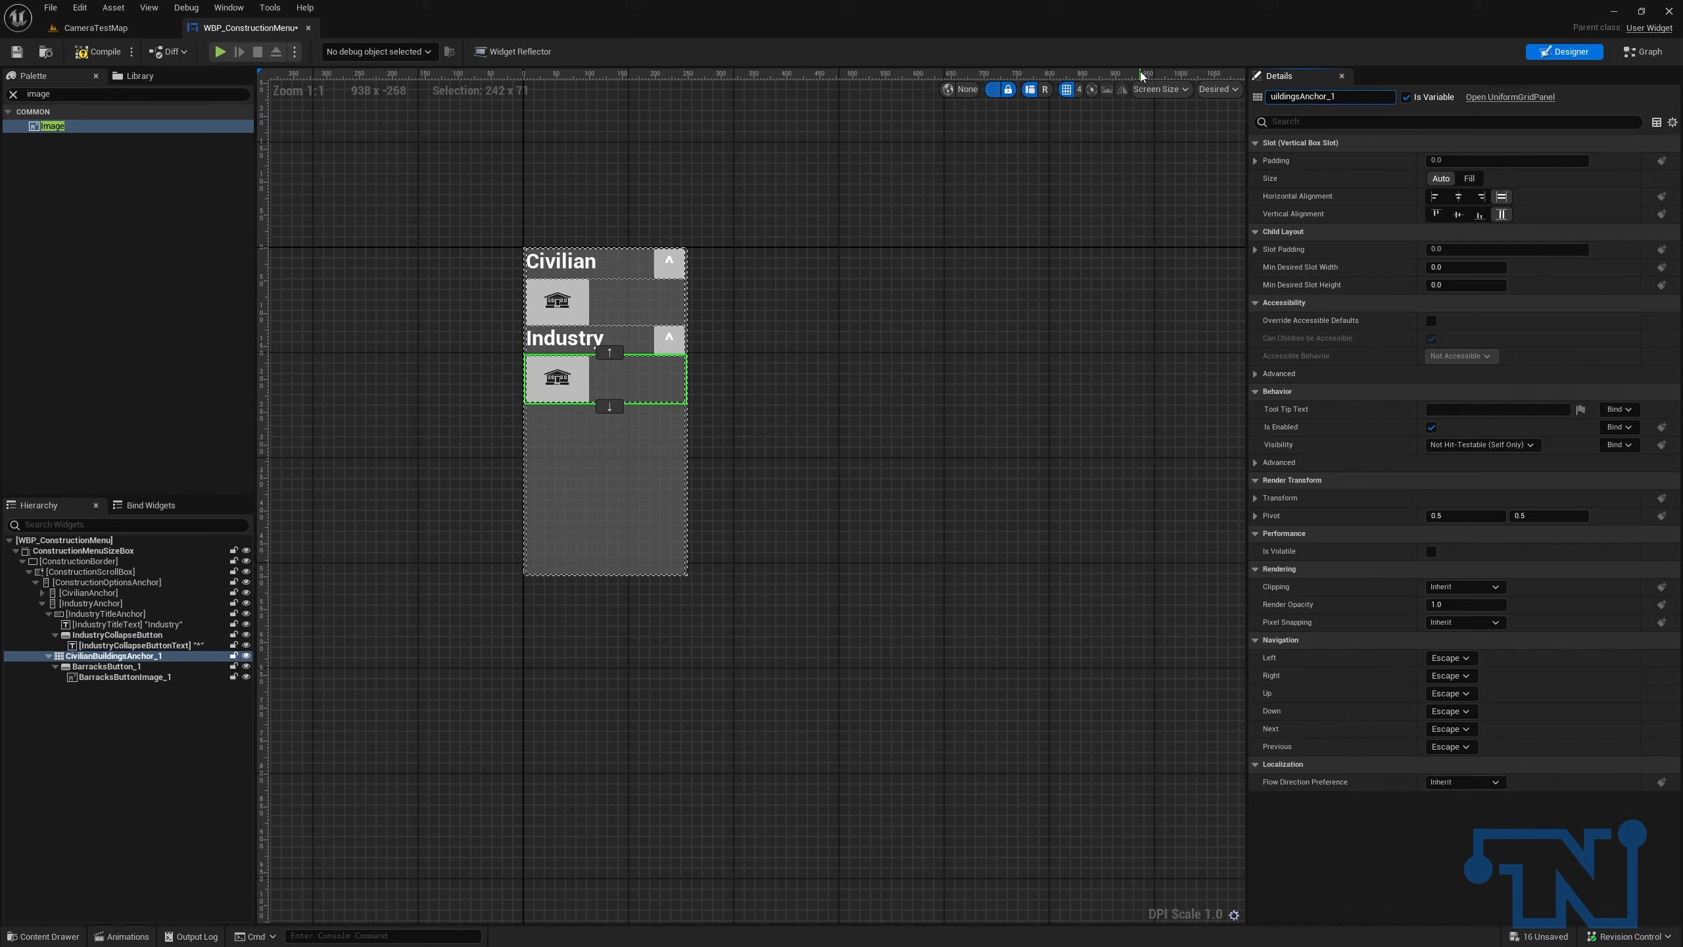
{"action": "type", "text": "IndustryB"}
{"action": "key", "text": "ctrl+a"}
{"action": "key", "text": "Right"}
{"action": "key", "text": "BackSpace"}
{"action": "key", "text": "BackSpace"}
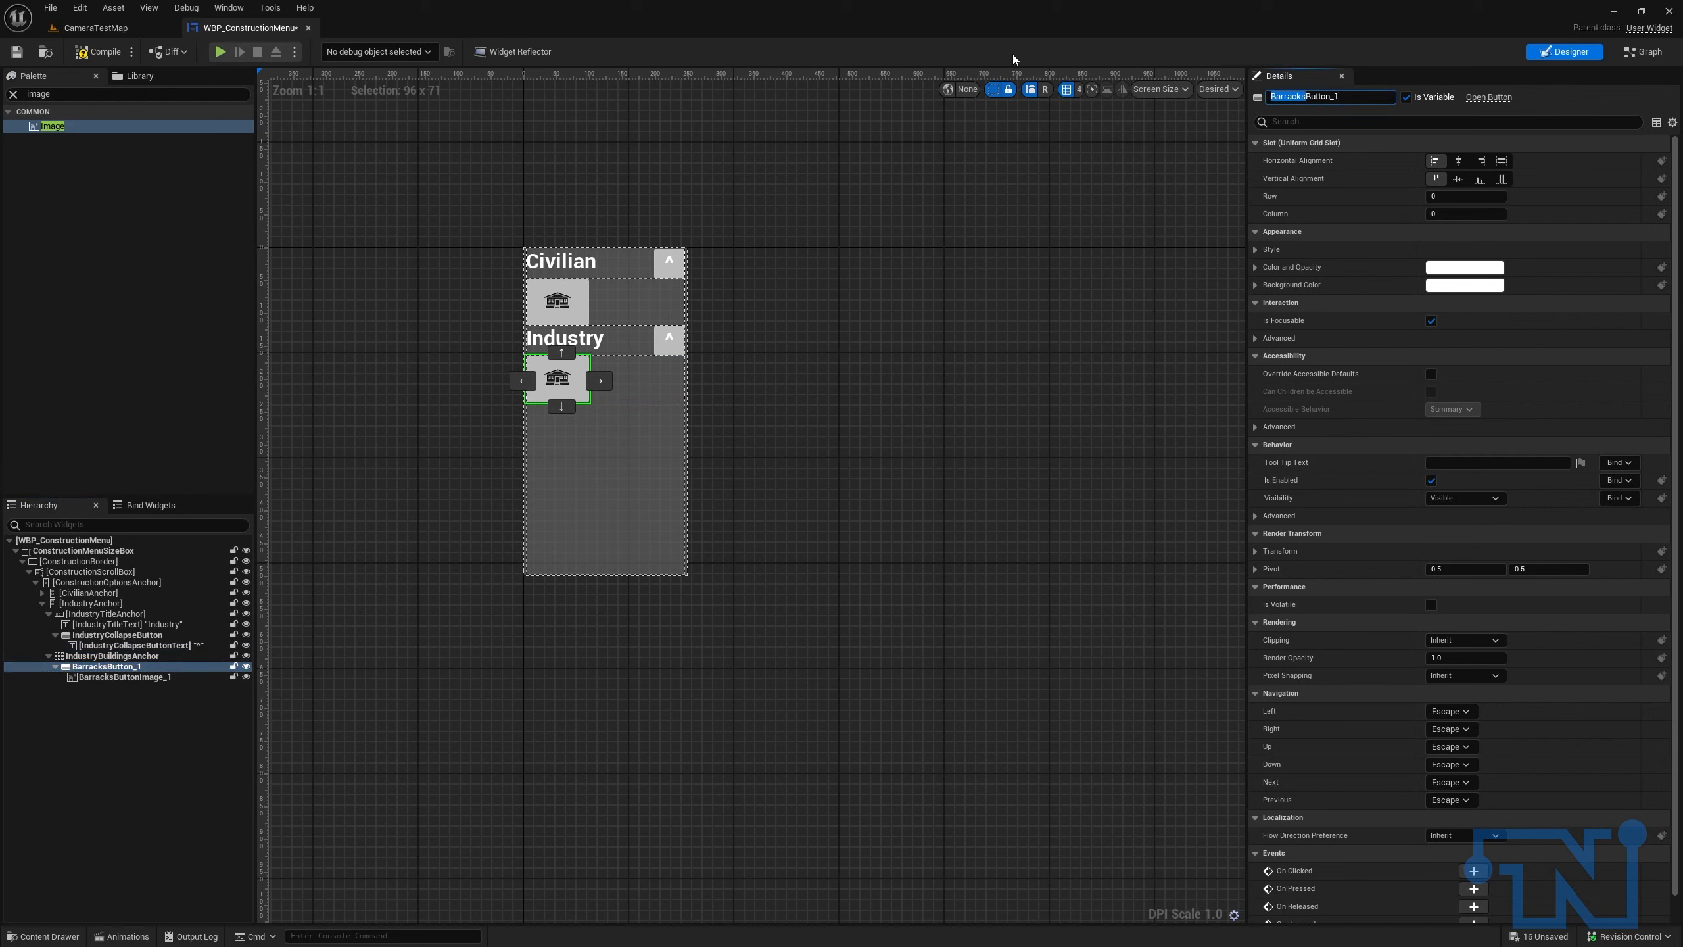
Step: Rename the image inside FactoryButton as FactoryButtonImage
{"action": "left_click", "coordinate": [125, 677]}
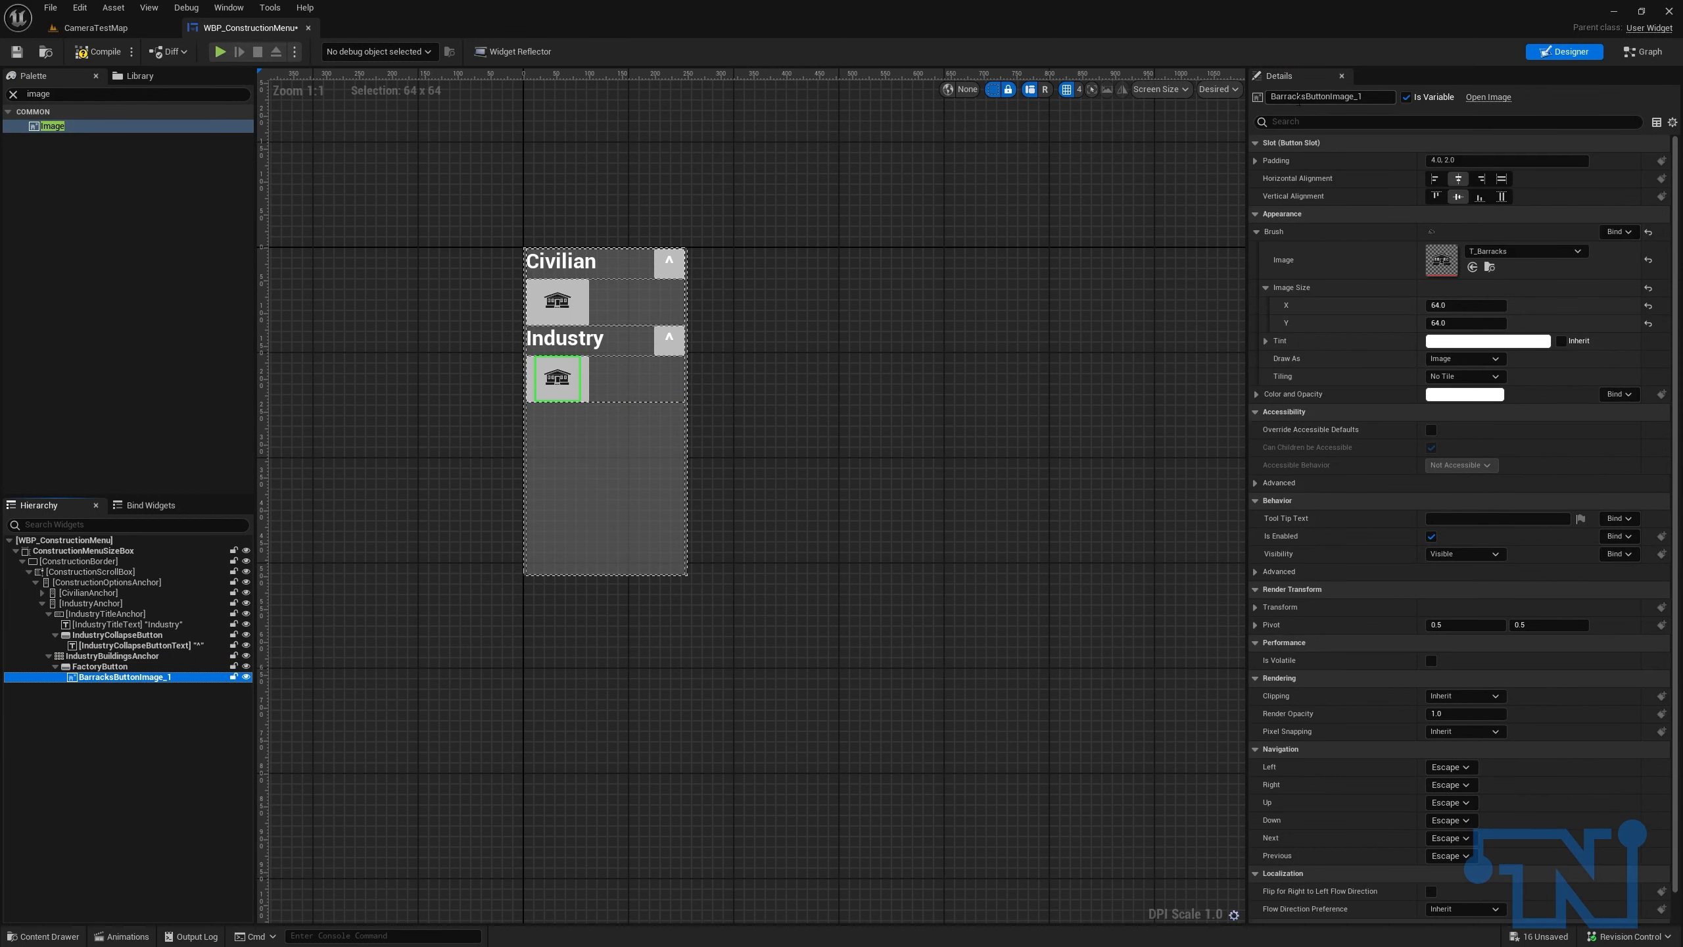
{"action": "left_click_drag", "start_coordinate": [1371, 98], "coordinate": [1334, 97]}
{"action": "left_click_drag", "start_coordinate": [1333, 97], "coordinate": [1267, 97]}
{"action": "type", "text": "FactoryButtonImage"}
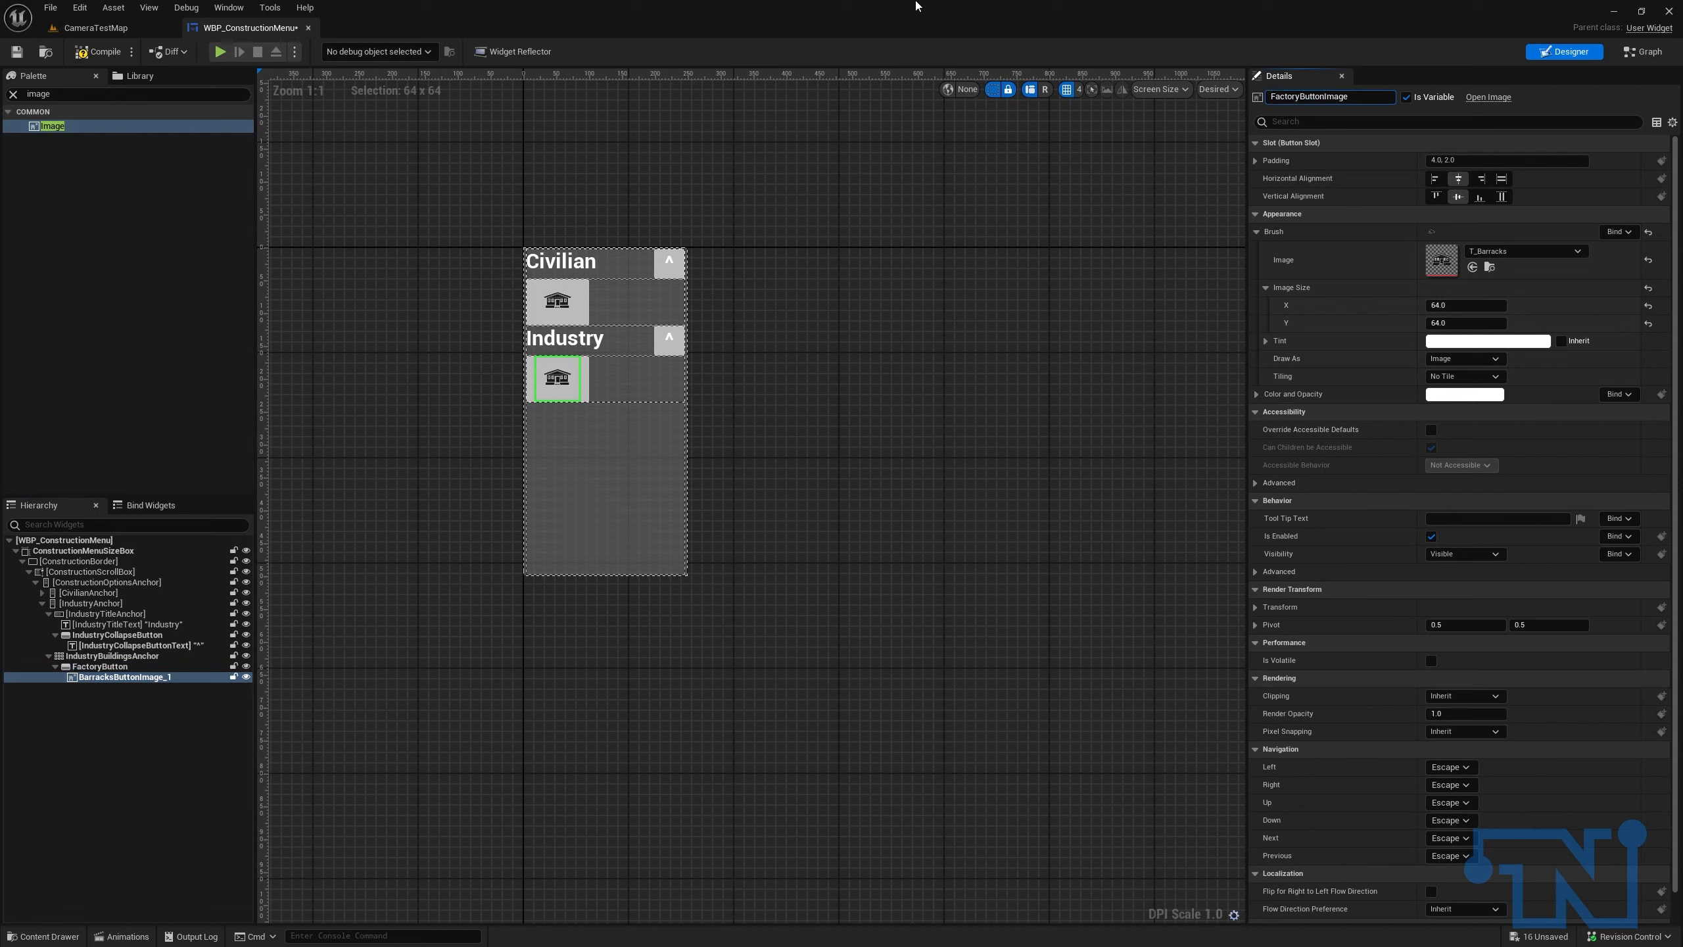
{"action": "key", "text": "Return"}
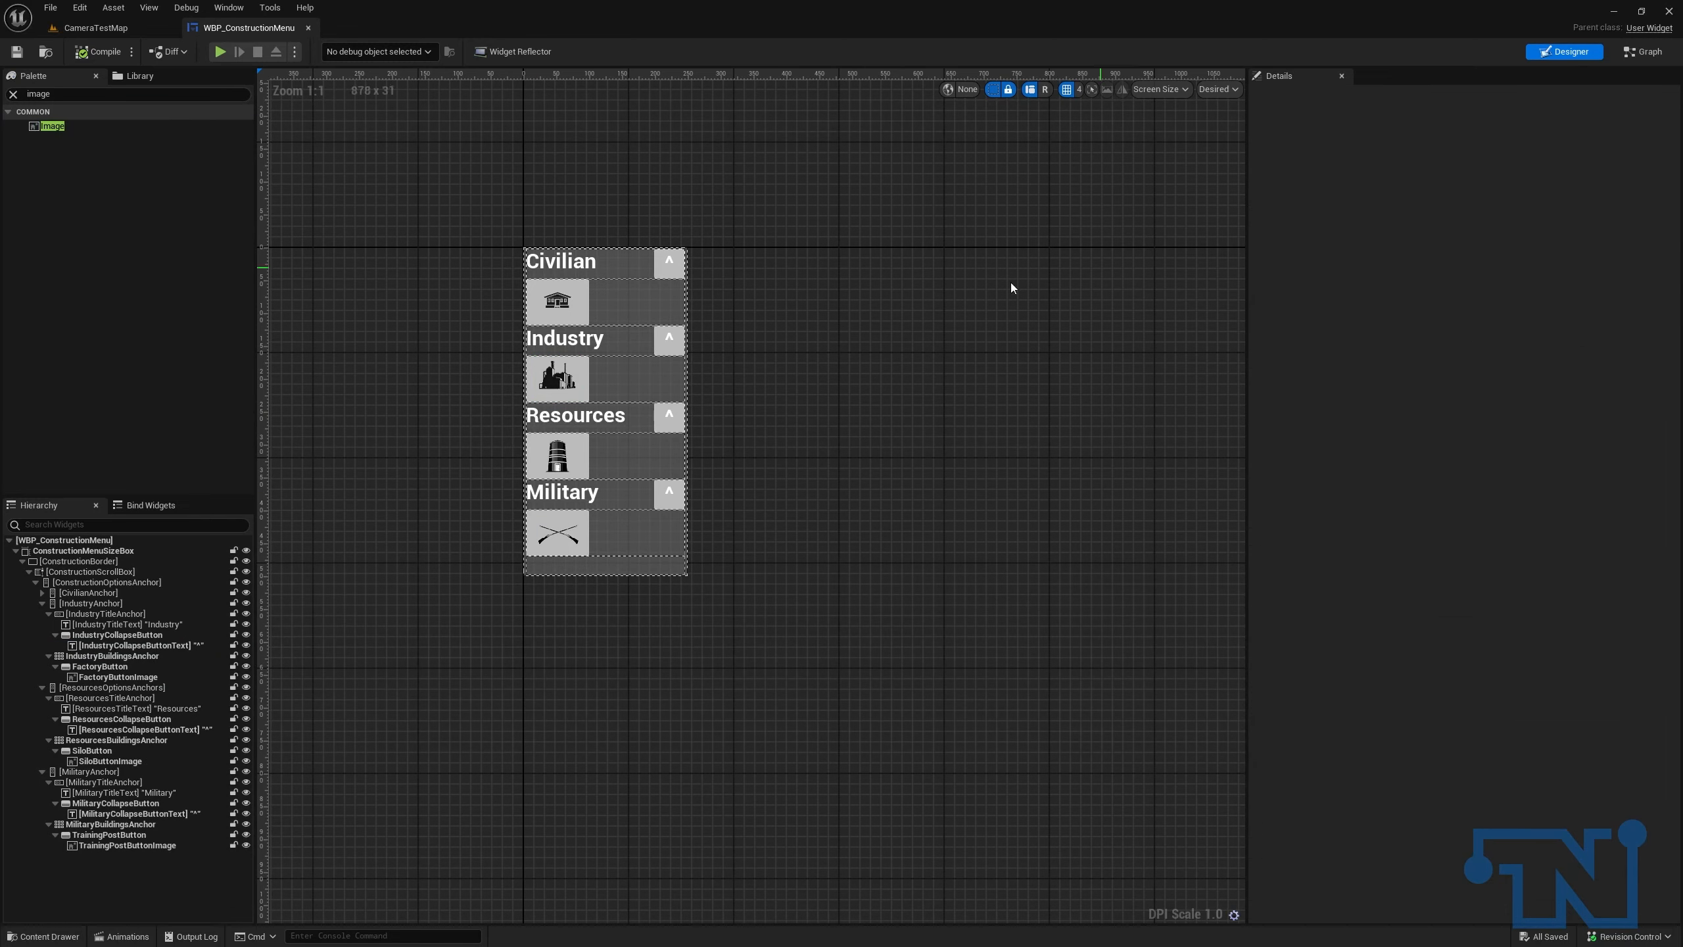
Step: Review the titles, collapse buttons and building buttons of the Civilian, Industry, Resources and Military sections
{"action": "left_click", "coordinate": [669, 262]}
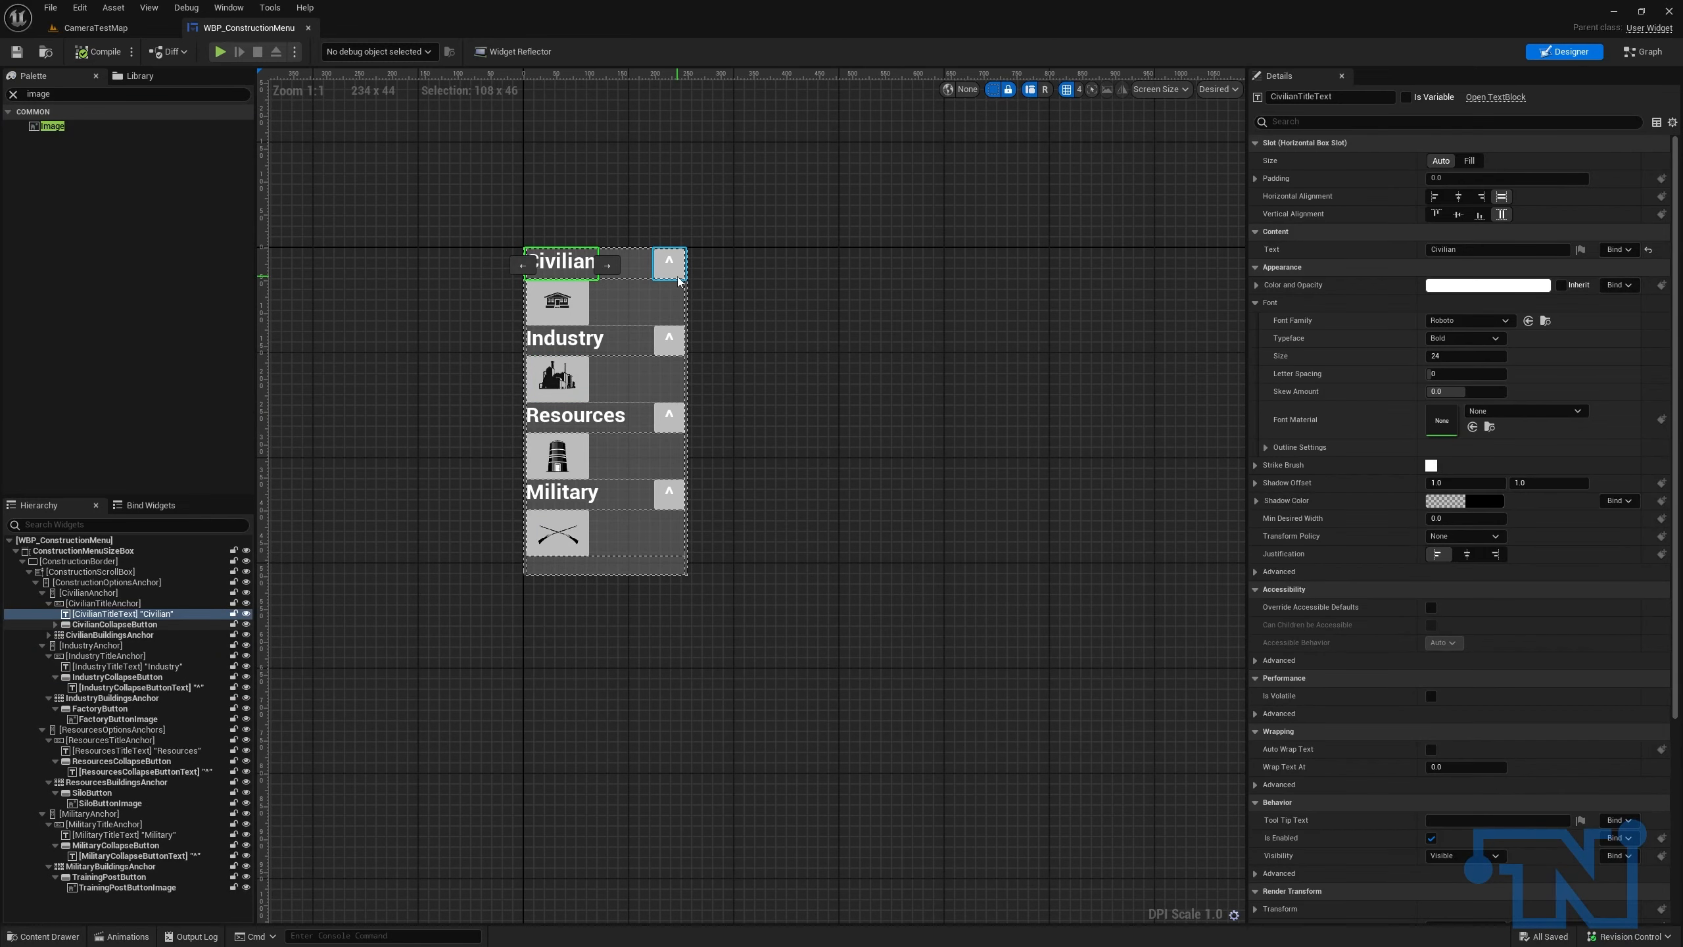
{"action": "left_click", "coordinate": [554, 308]}
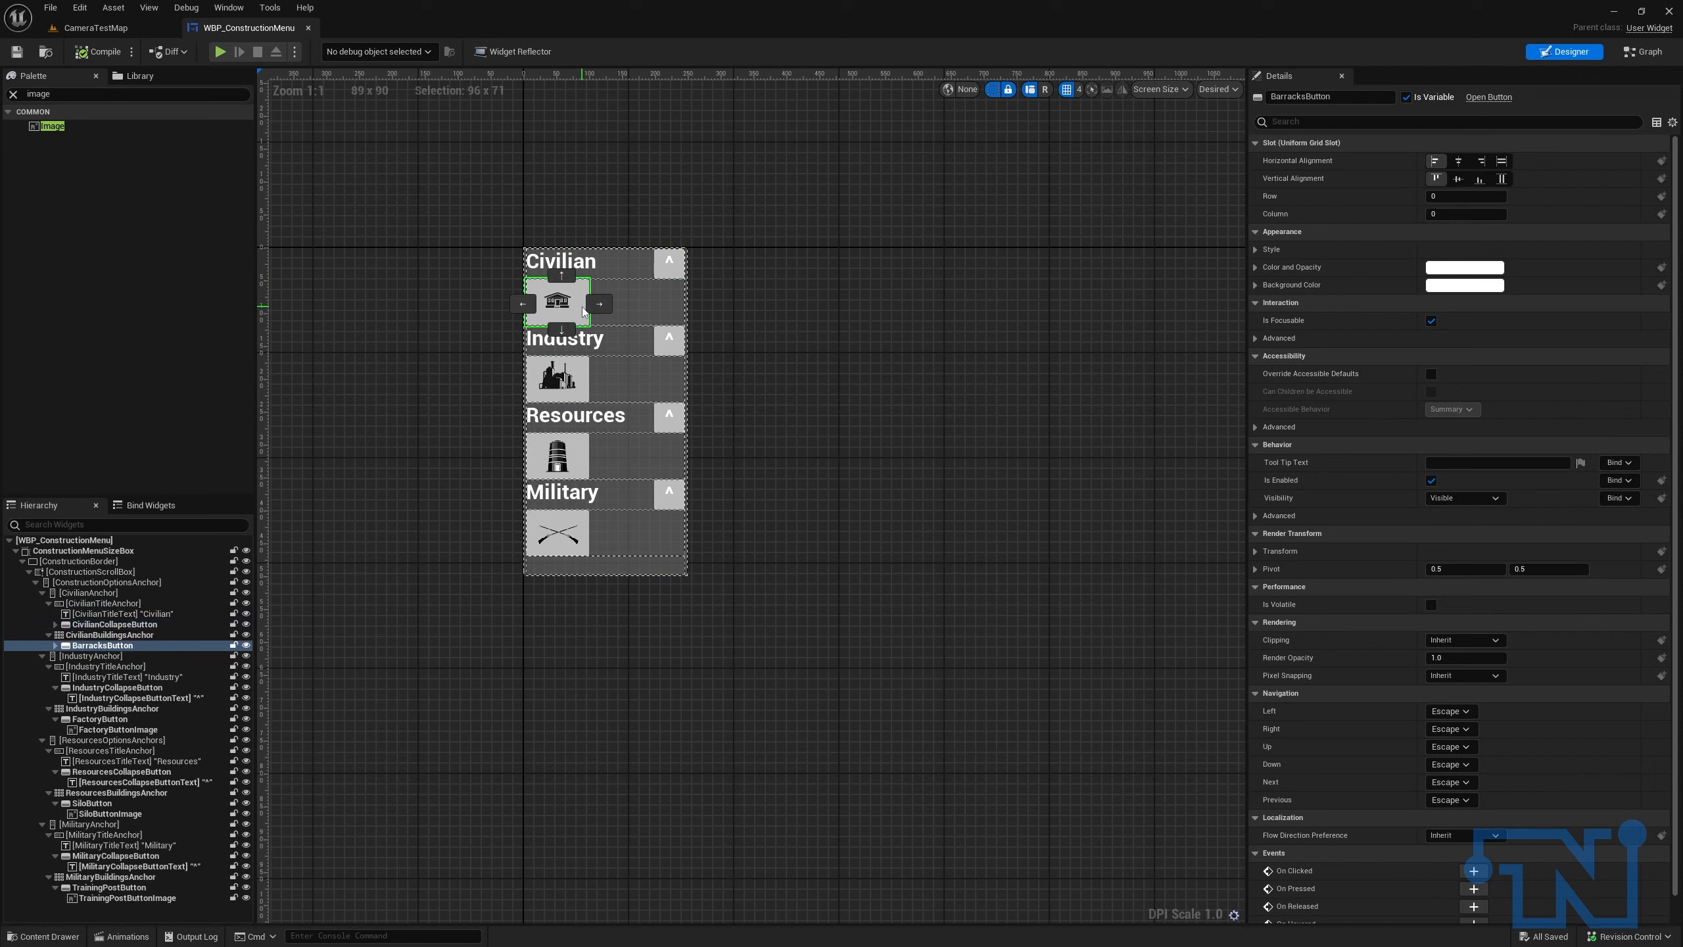
{"action": "left_click", "coordinate": [588, 352]}
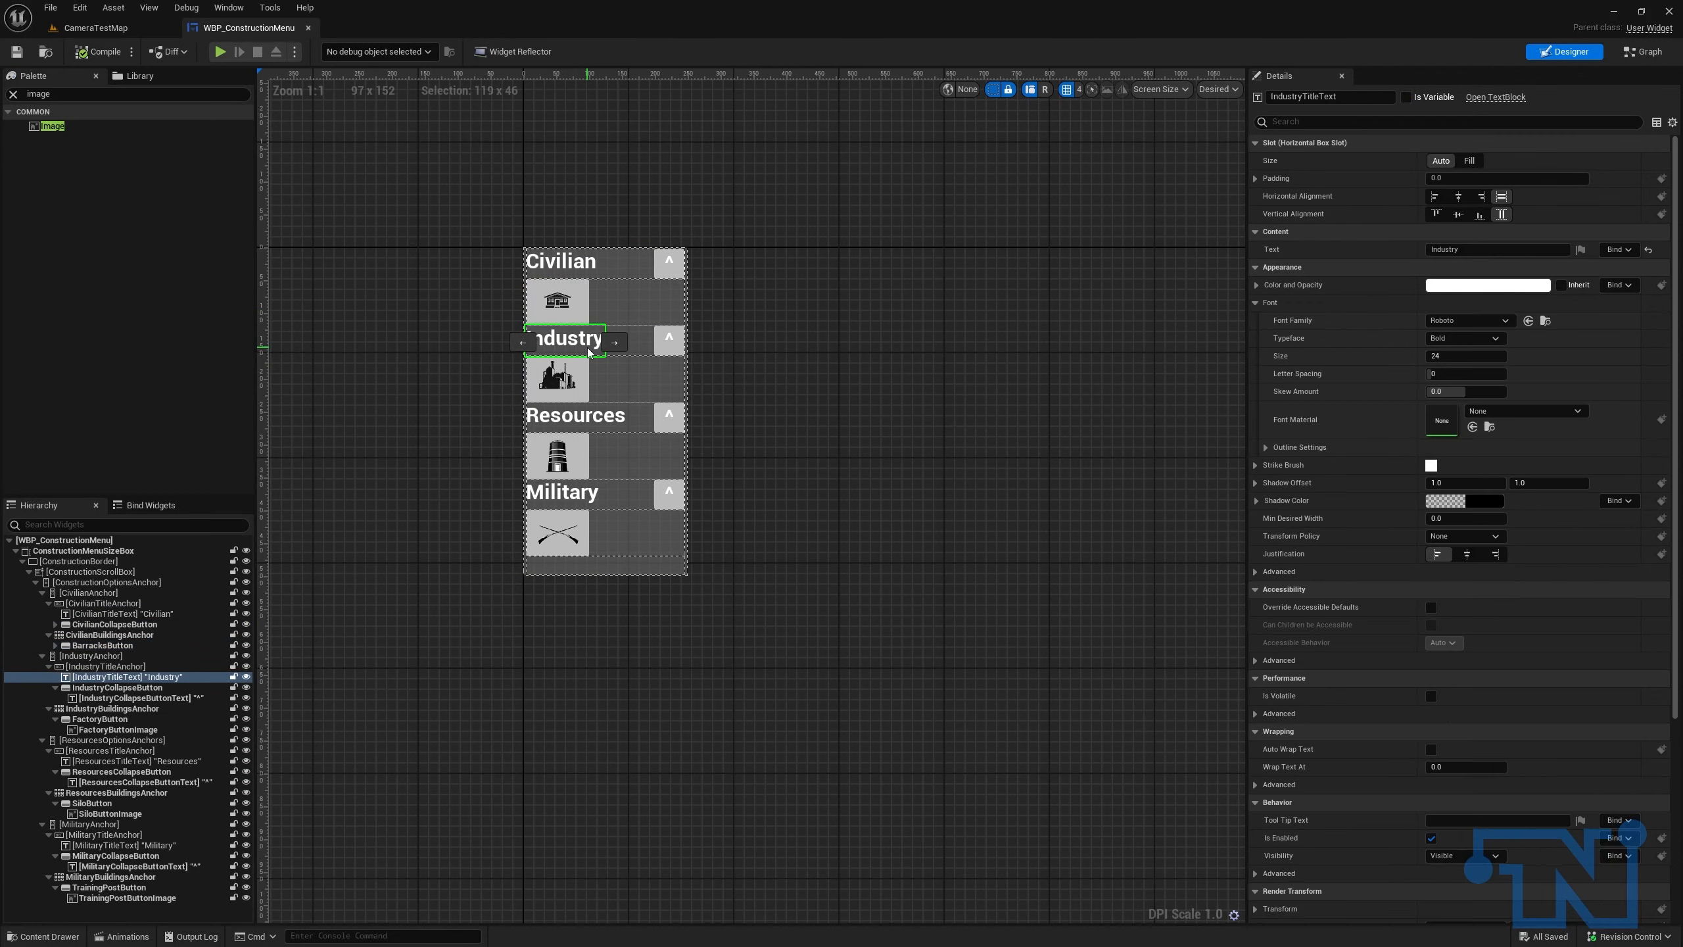
{"action": "left_click", "coordinate": [587, 386]}
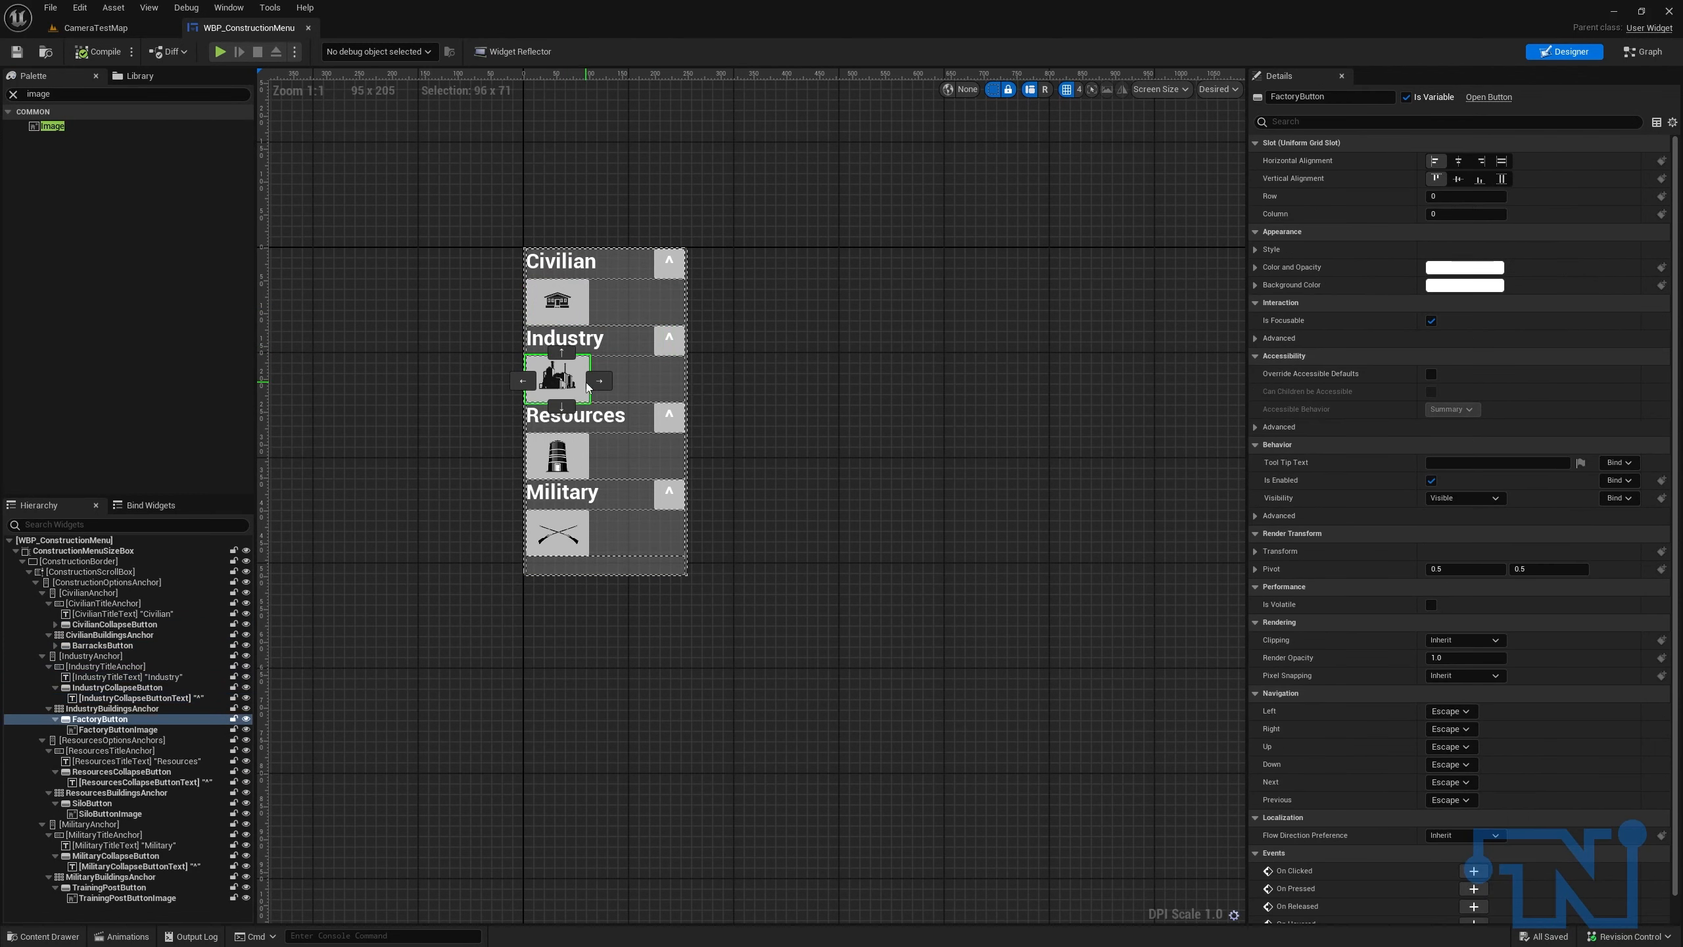
{"action": "left_click", "coordinate": [608, 422]}
{"action": "left_click", "coordinate": [665, 422]}
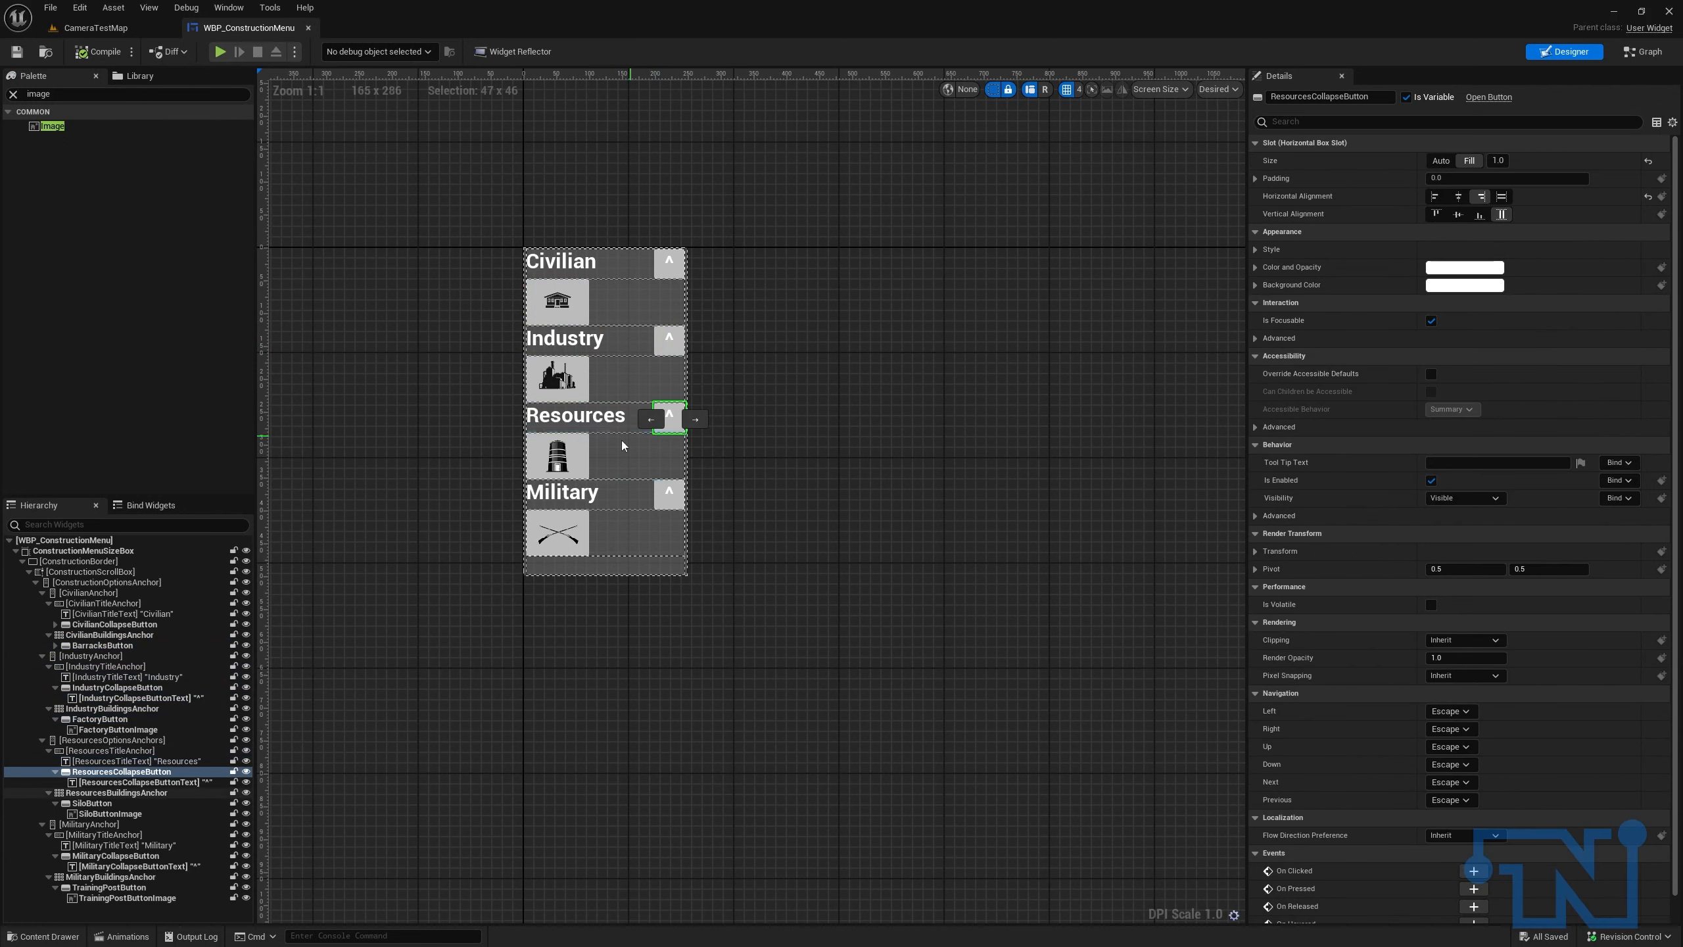
{"action": "left_click", "coordinate": [586, 463]}
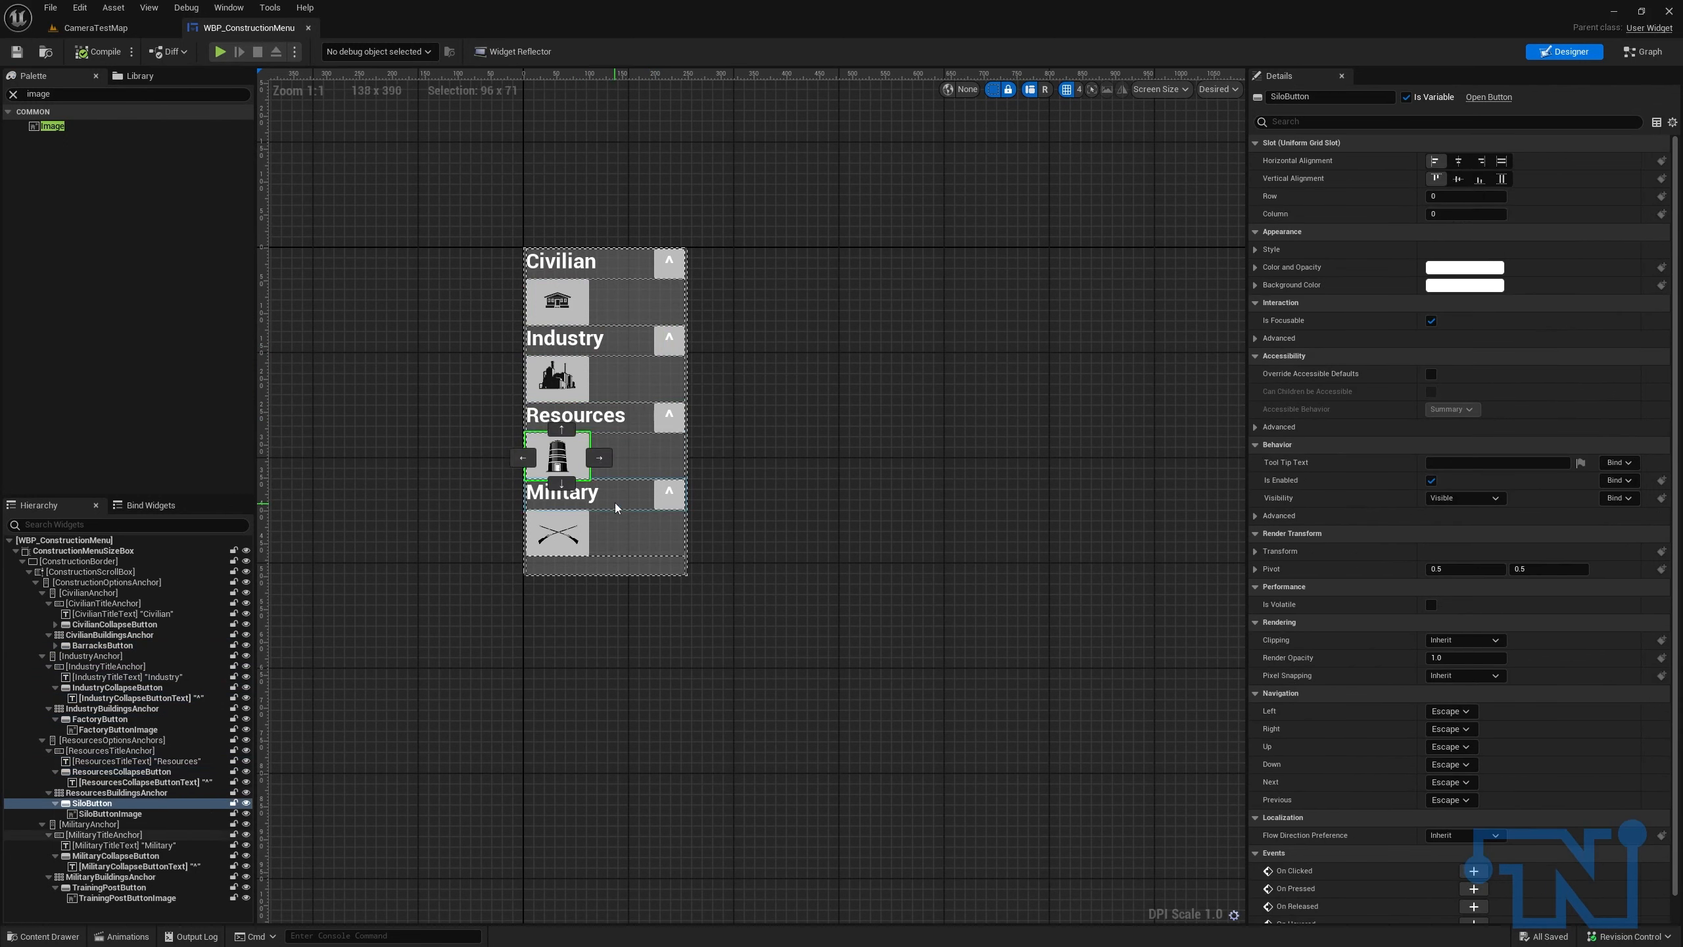
{"action": "left_click", "coordinate": [564, 491]}
{"action": "left_click", "coordinate": [668, 494]}
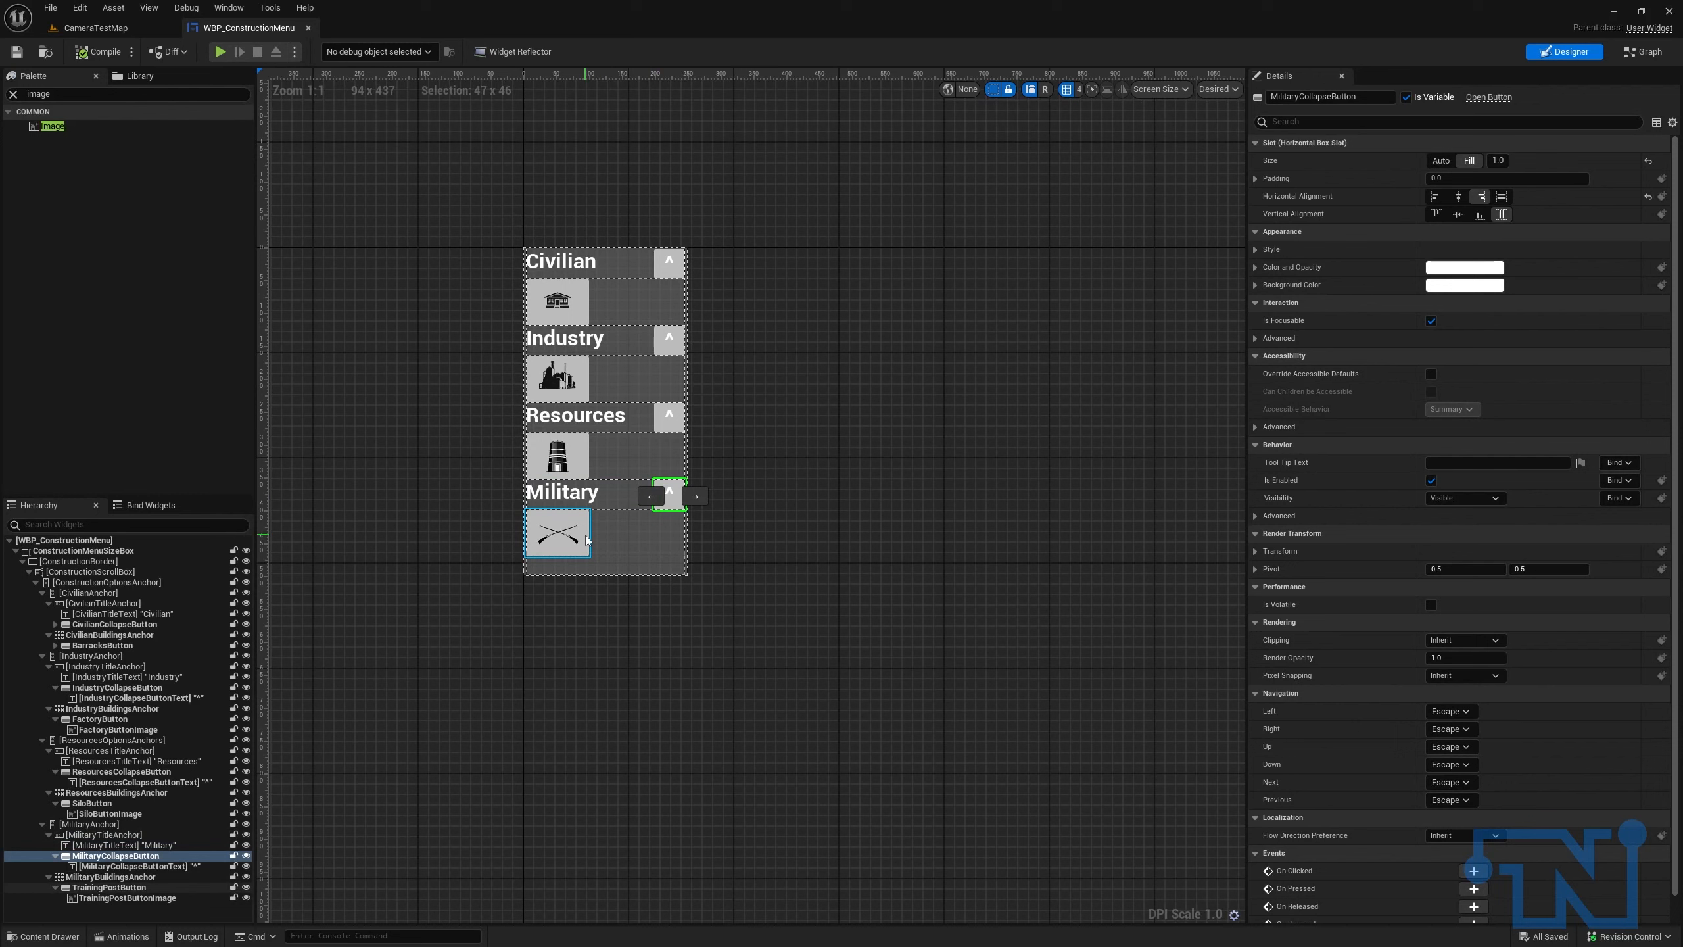
{"action": "left_click", "coordinate": [596, 528]}
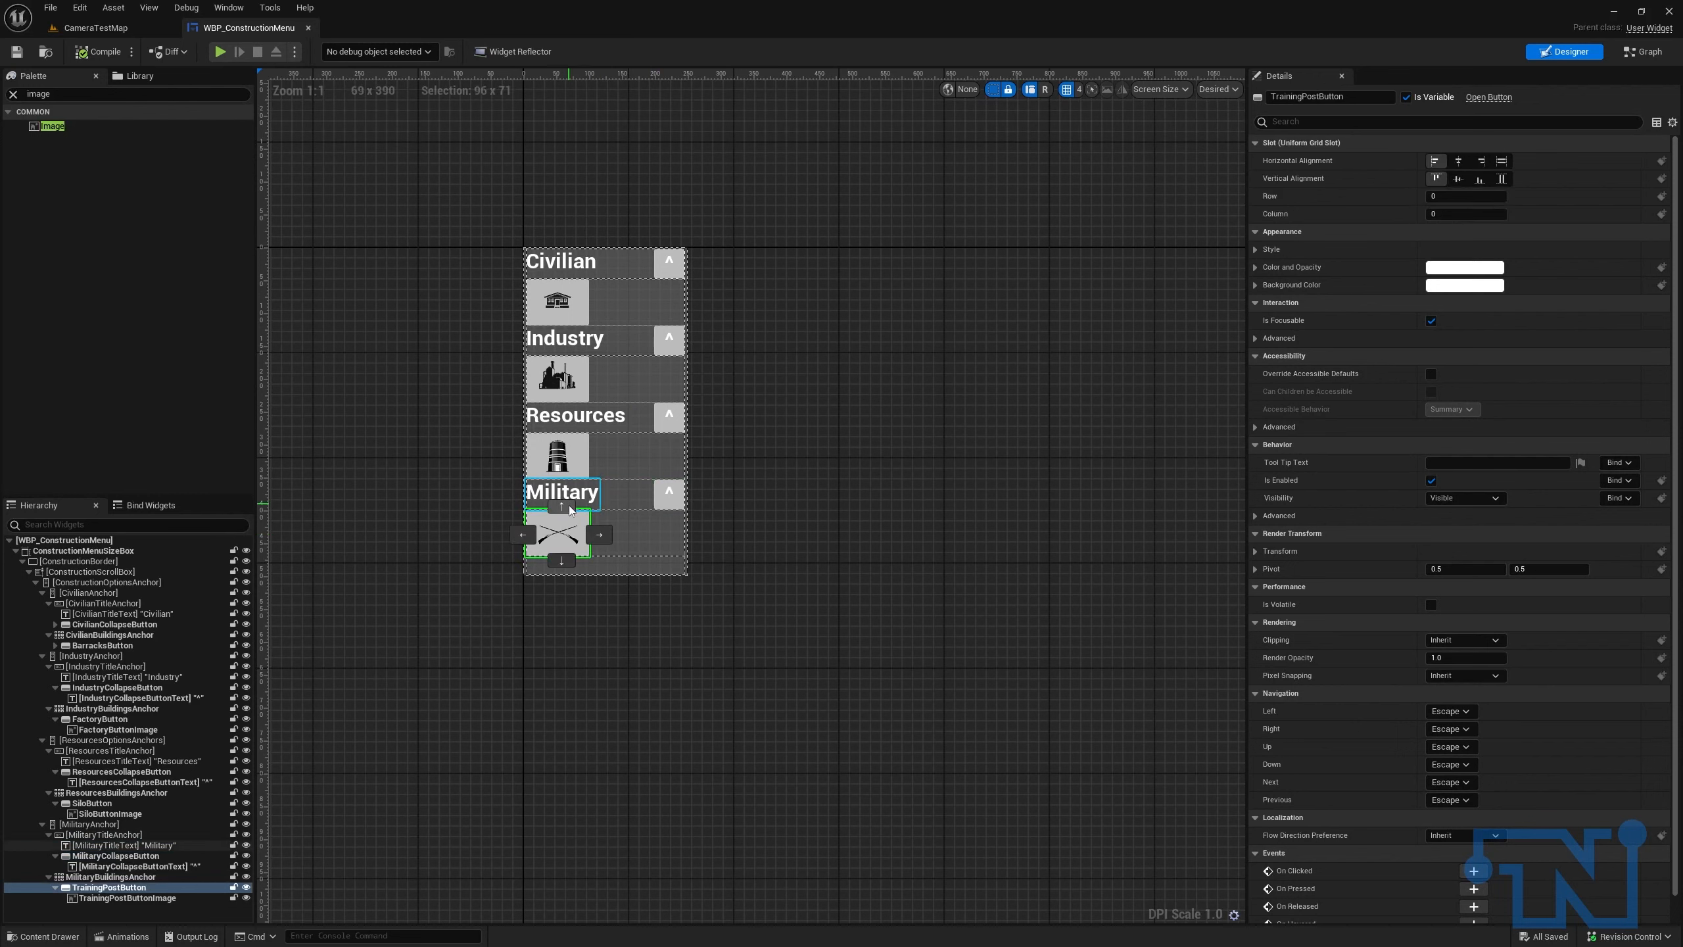
{"action": "left_click", "coordinate": [867, 389]}
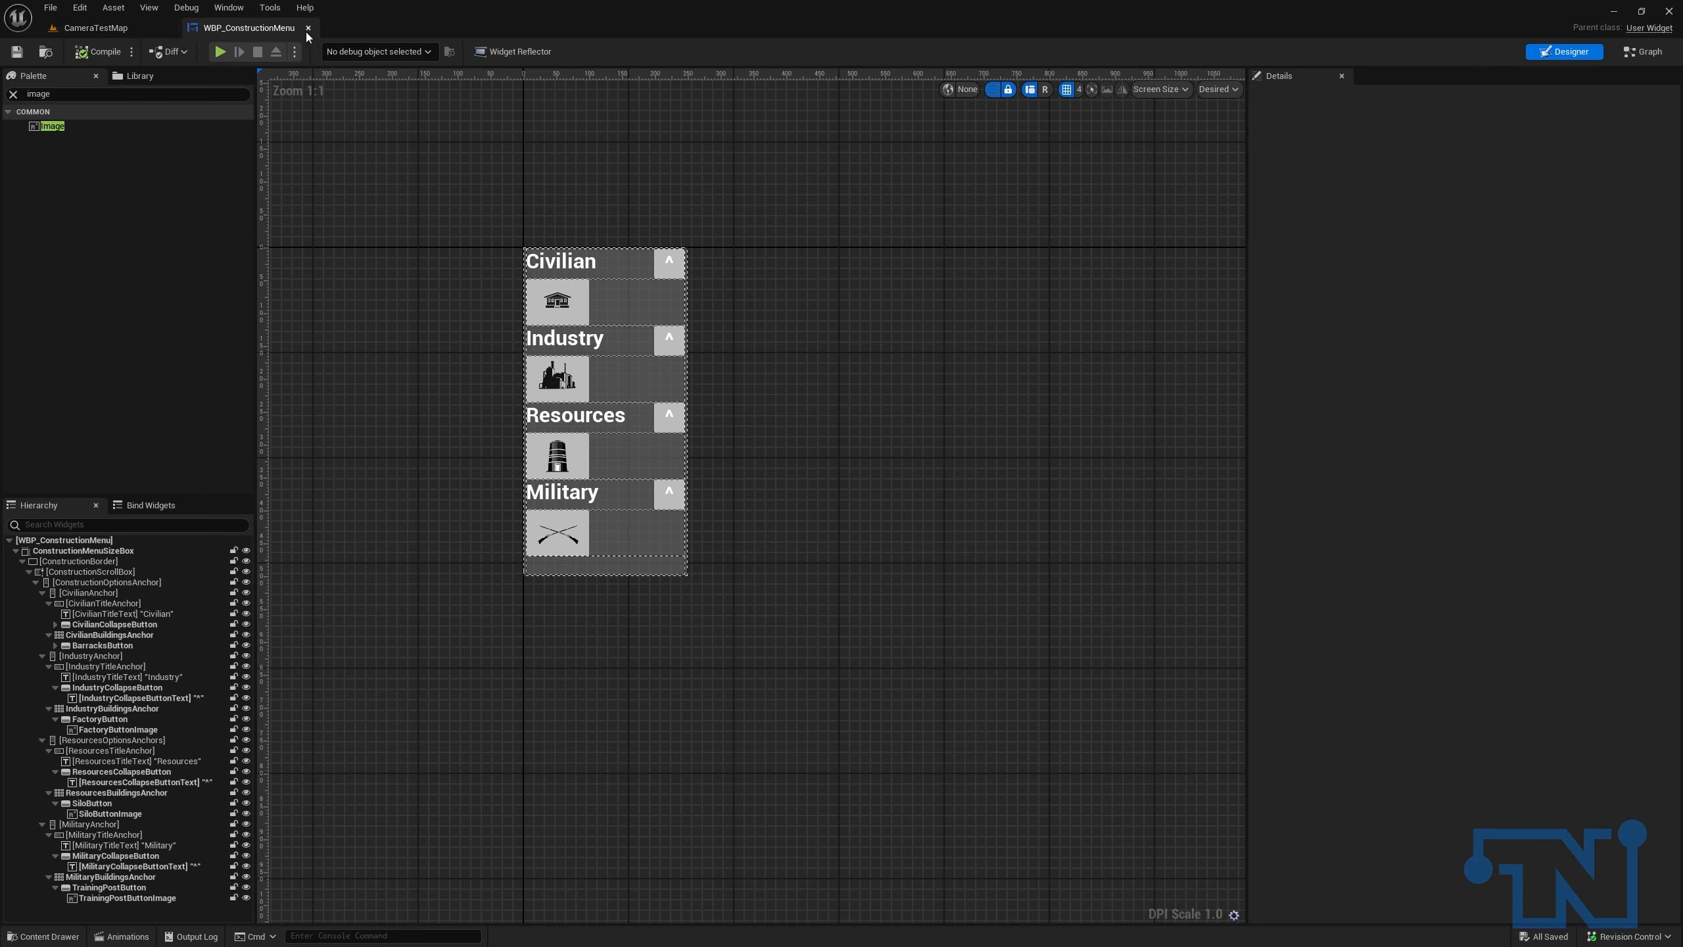
Step: Create a User Widget blueprint named WBP_ActivitiesMenu in the WidgetSubMenus folder of the level editor's content
{"action": "left_click", "coordinate": [124, 26]}
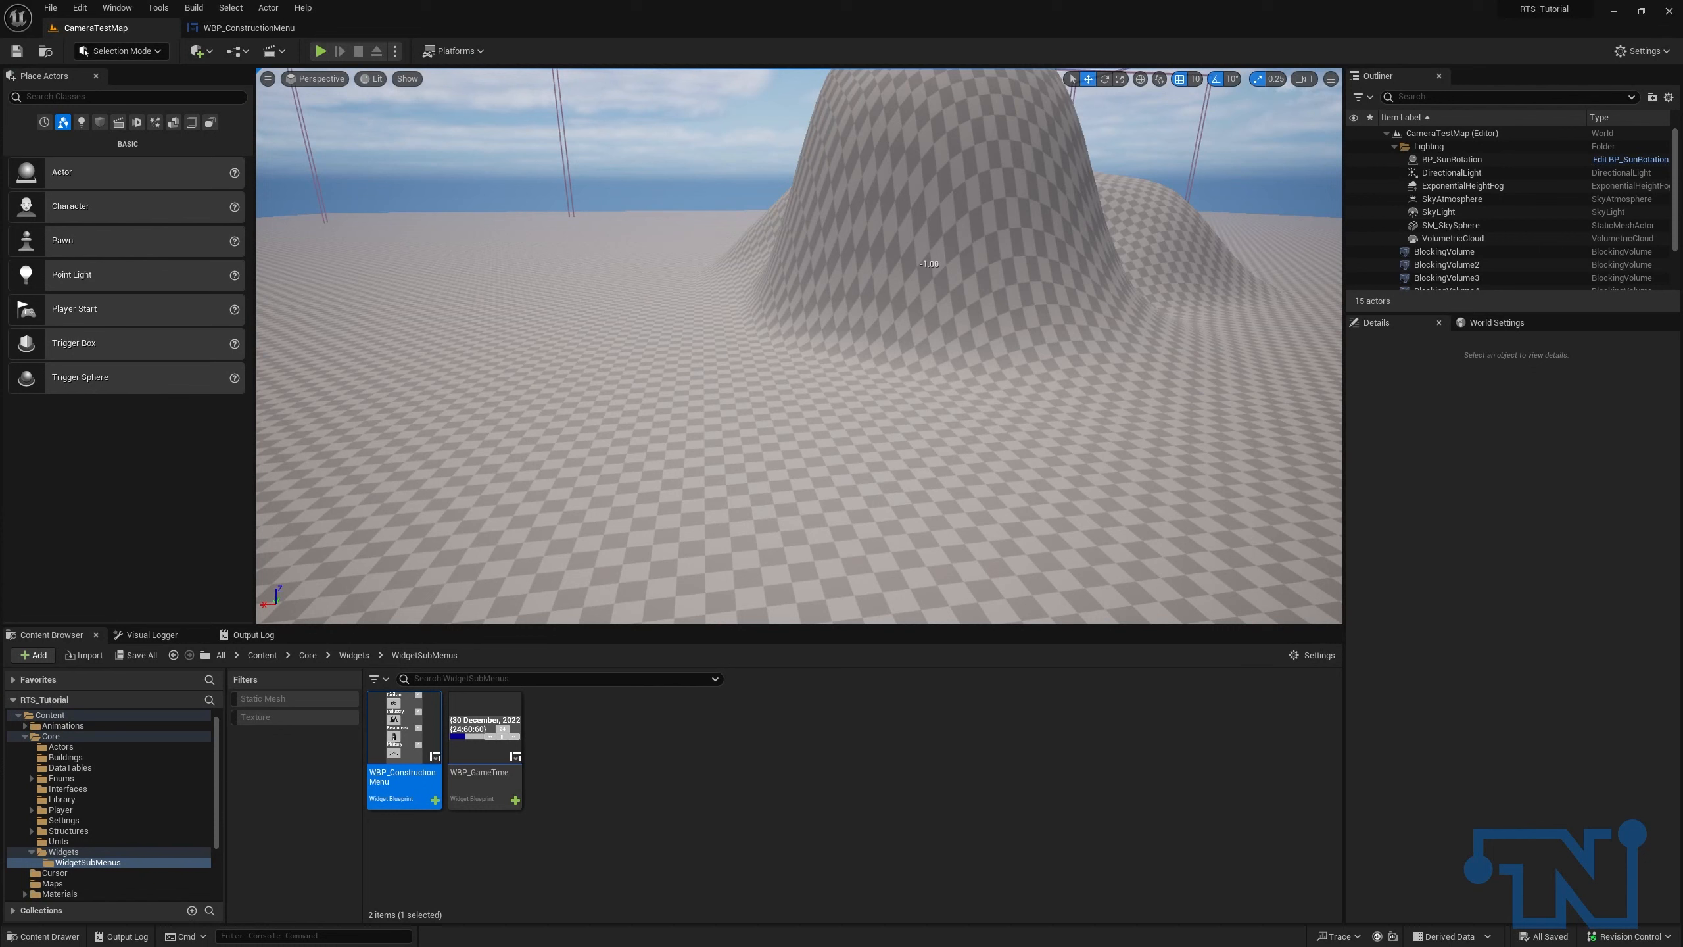
{"action": "left_click", "coordinate": [675, 744]}
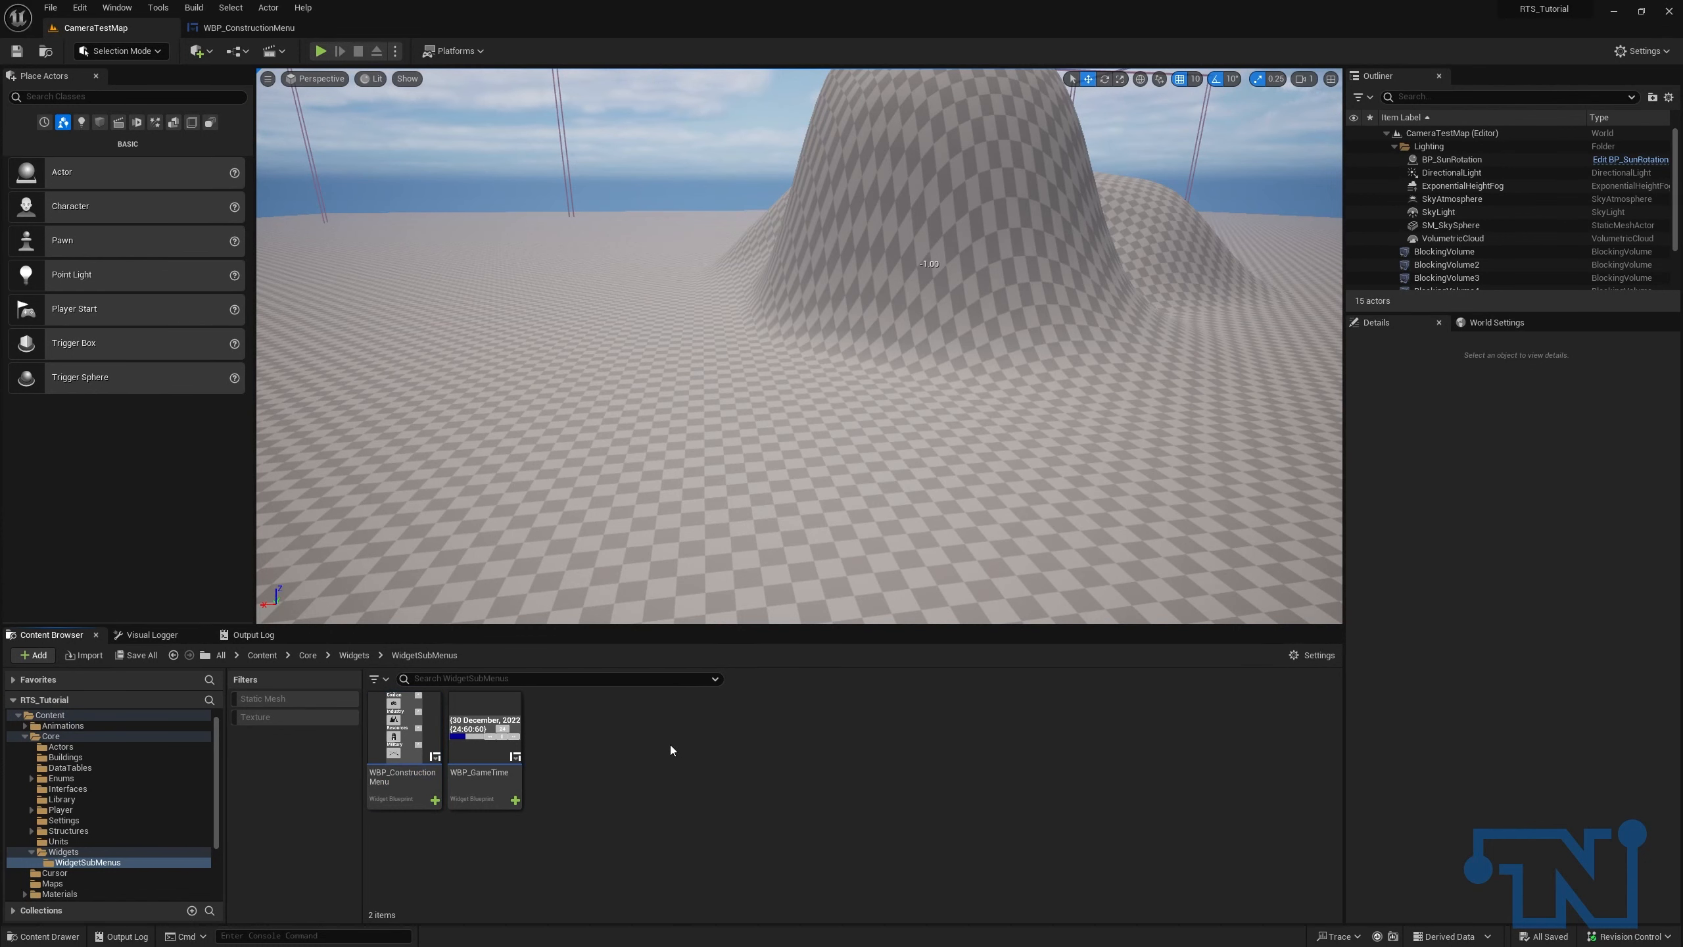
{"action": "right_click", "coordinate": [605, 724]}
{"action": "mouse_move", "coordinate": [685, 712]}
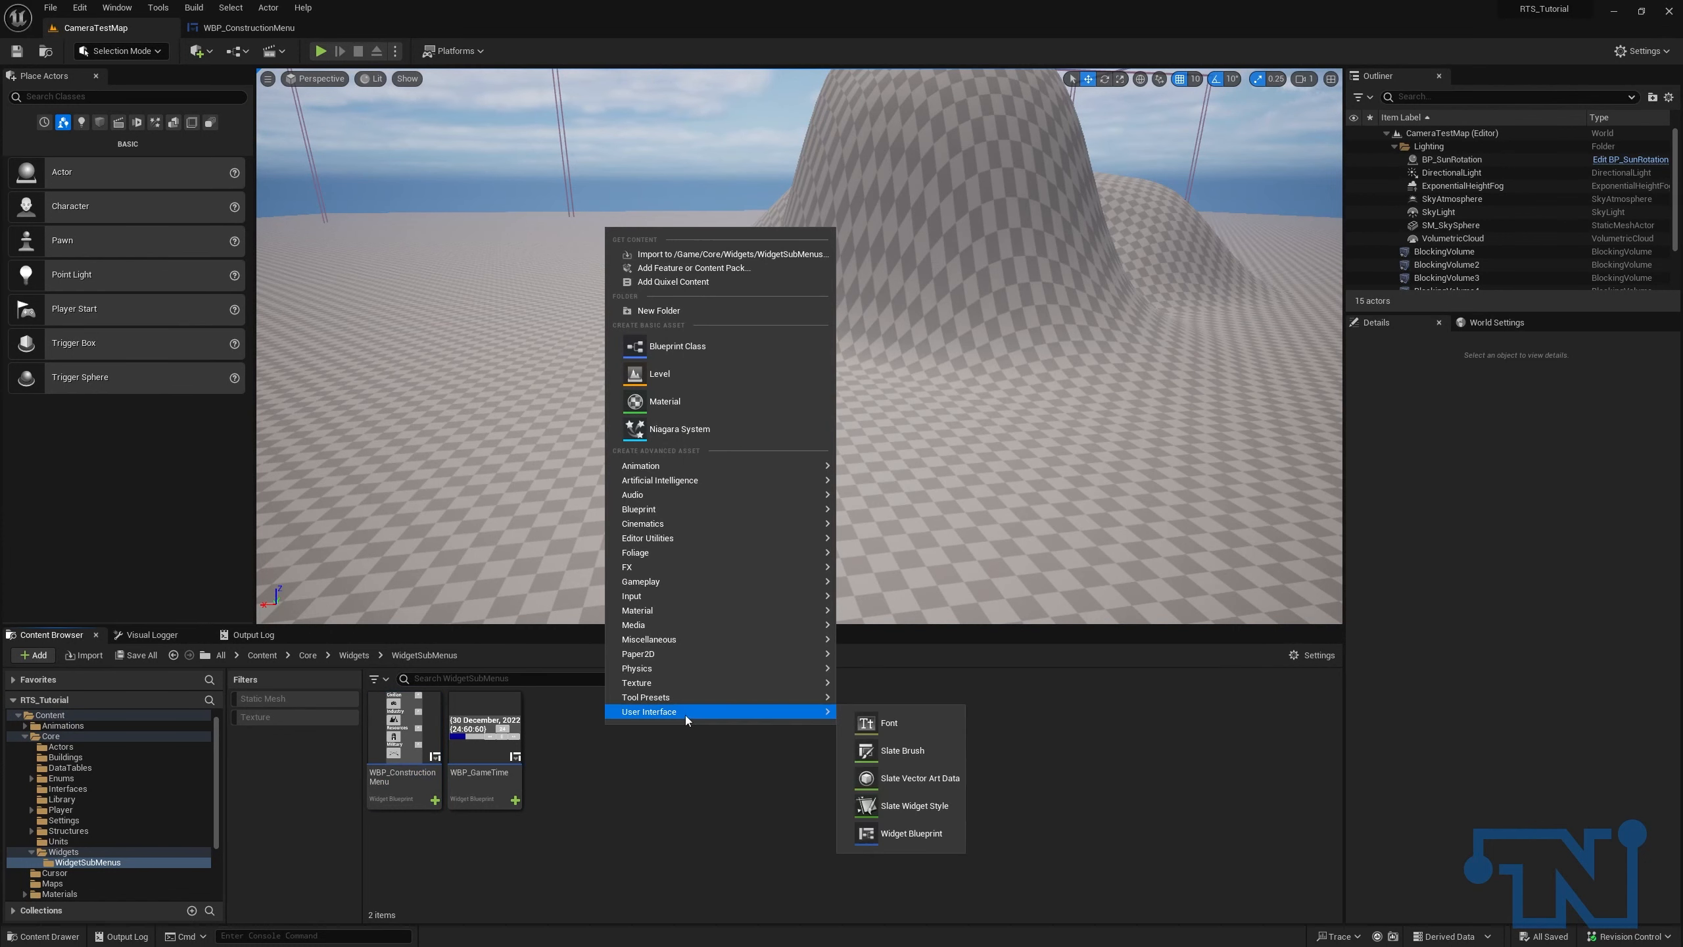
{"action": "left_click", "coordinate": [884, 832]}
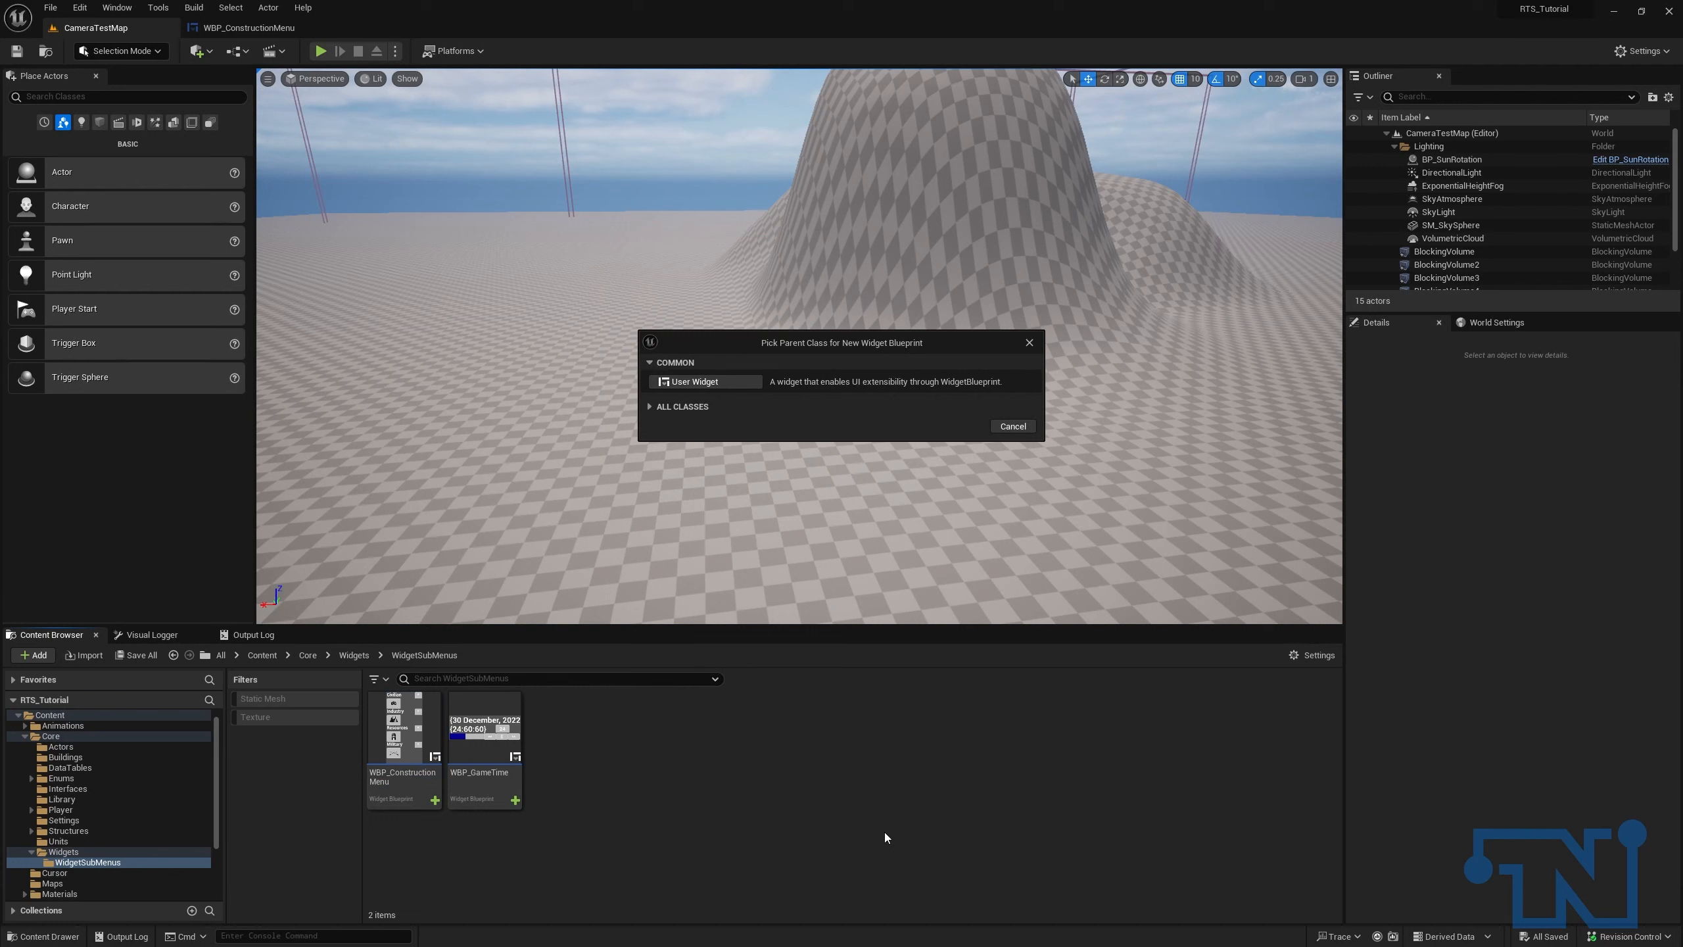
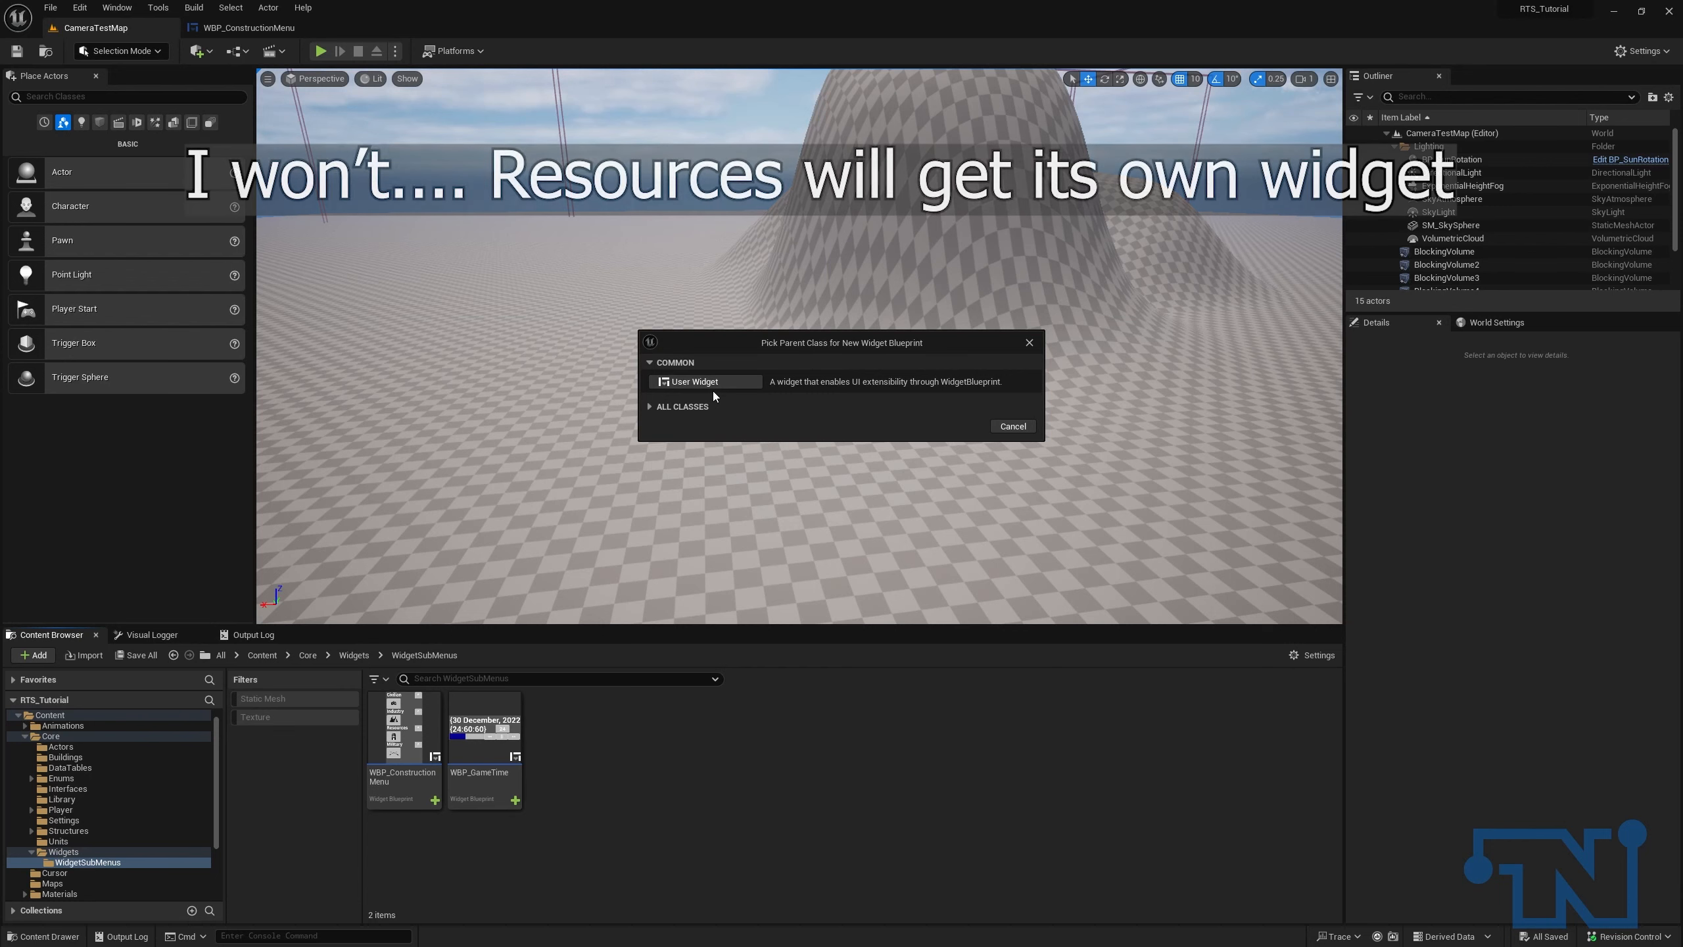
{"action": "left_click", "coordinate": [713, 391]}
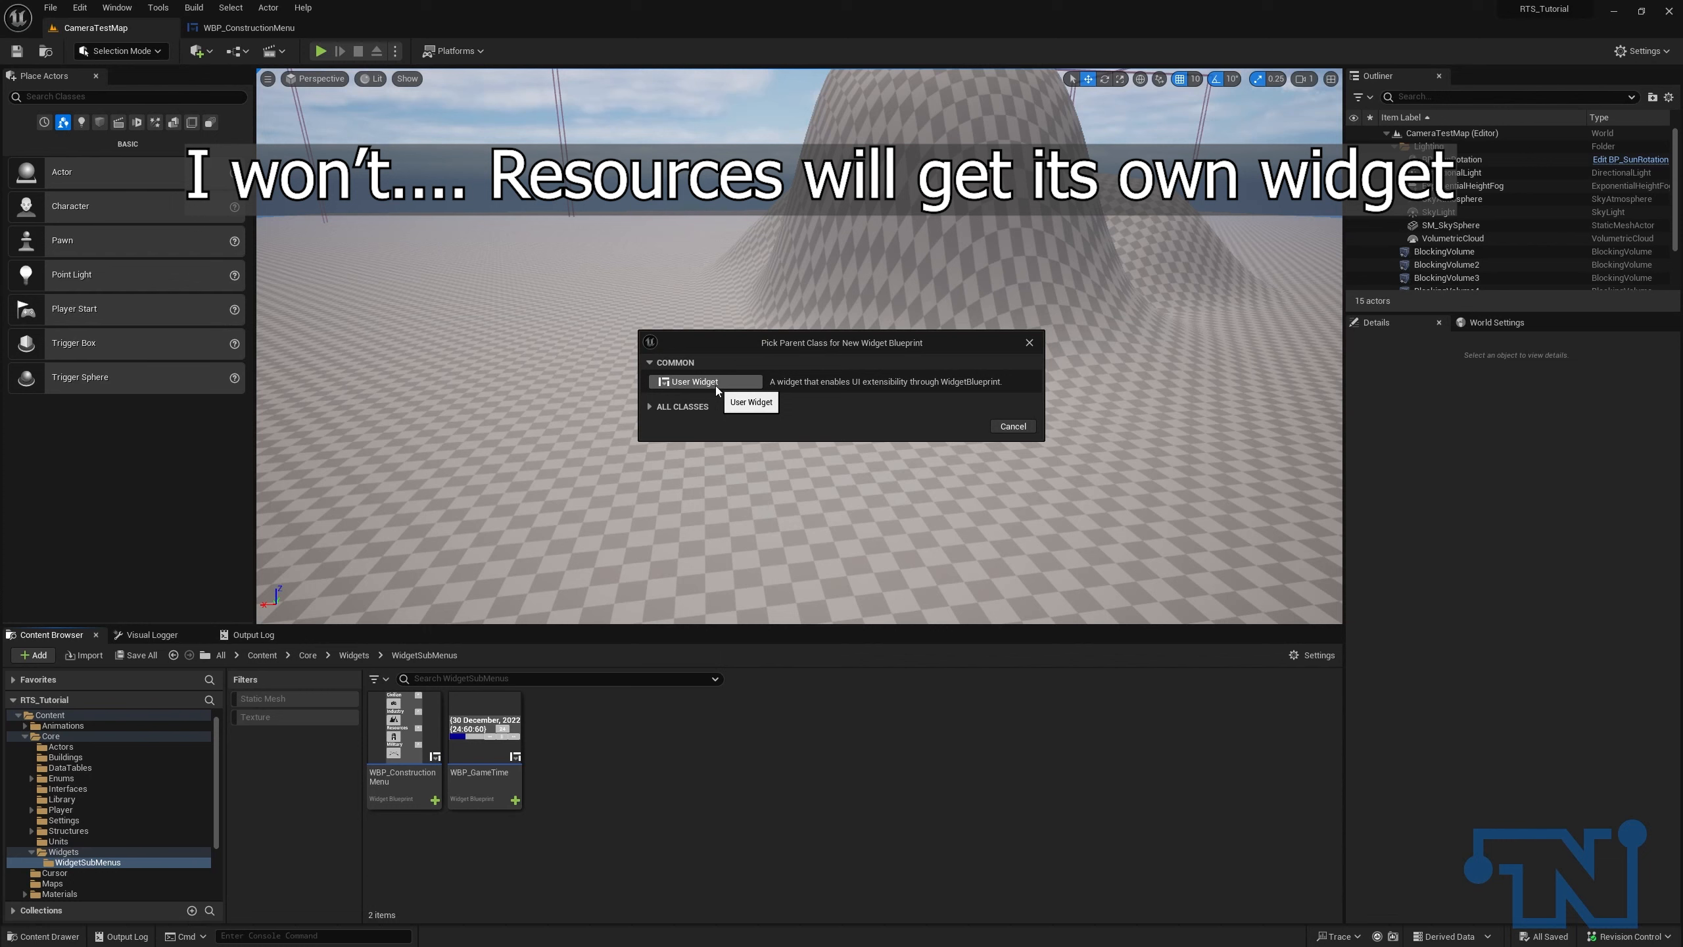
{"action": "left_click", "coordinate": [771, 382]}
{"action": "type", "text": "WBP_ActivitiesMenu"}
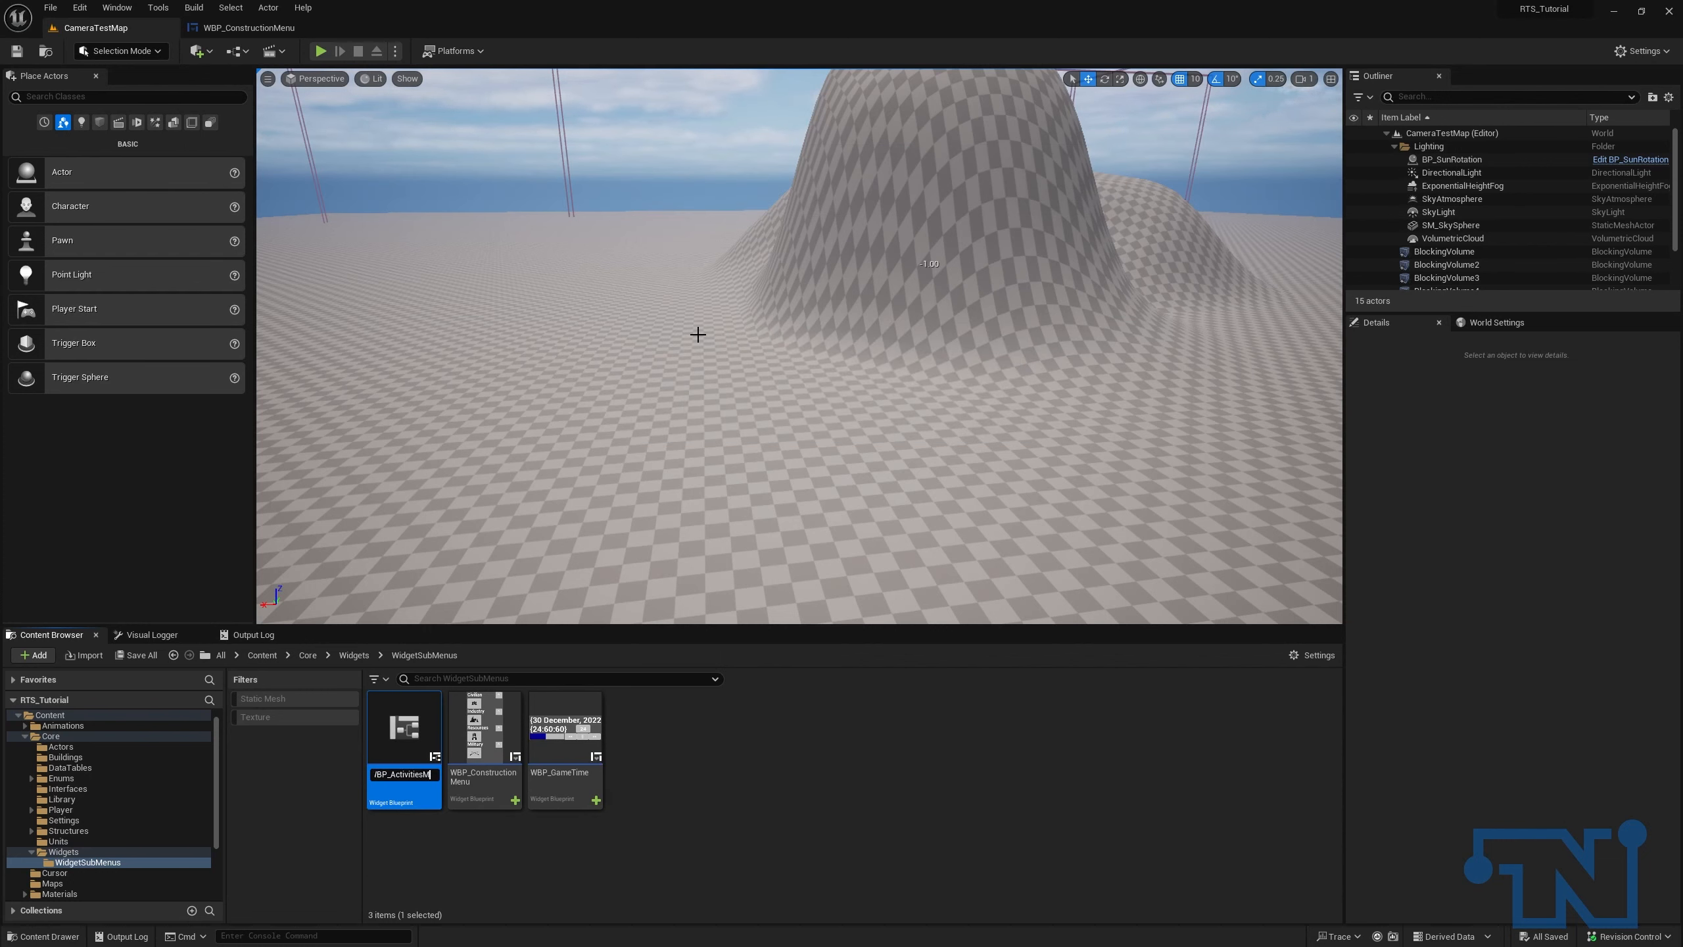
{"action": "key", "text": "Return"}
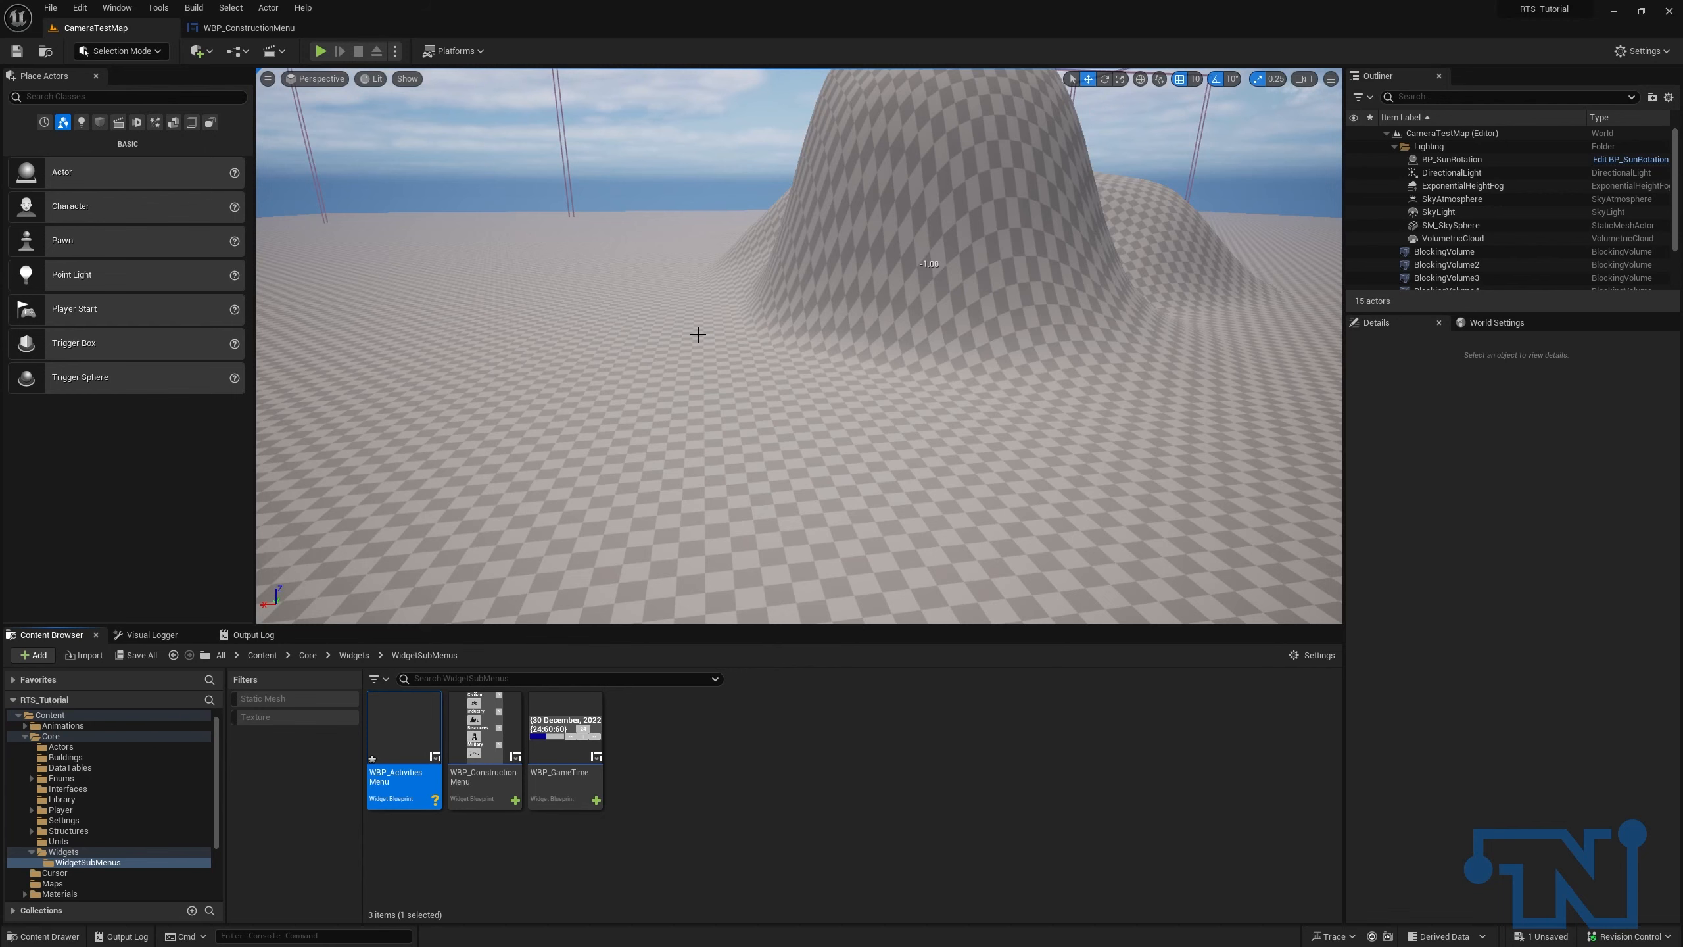
Step: Open WBP_ActivitiesMenu for editing and set its designer preview size mode to Desired
{"action": "double_click", "coordinate": [405, 729]}
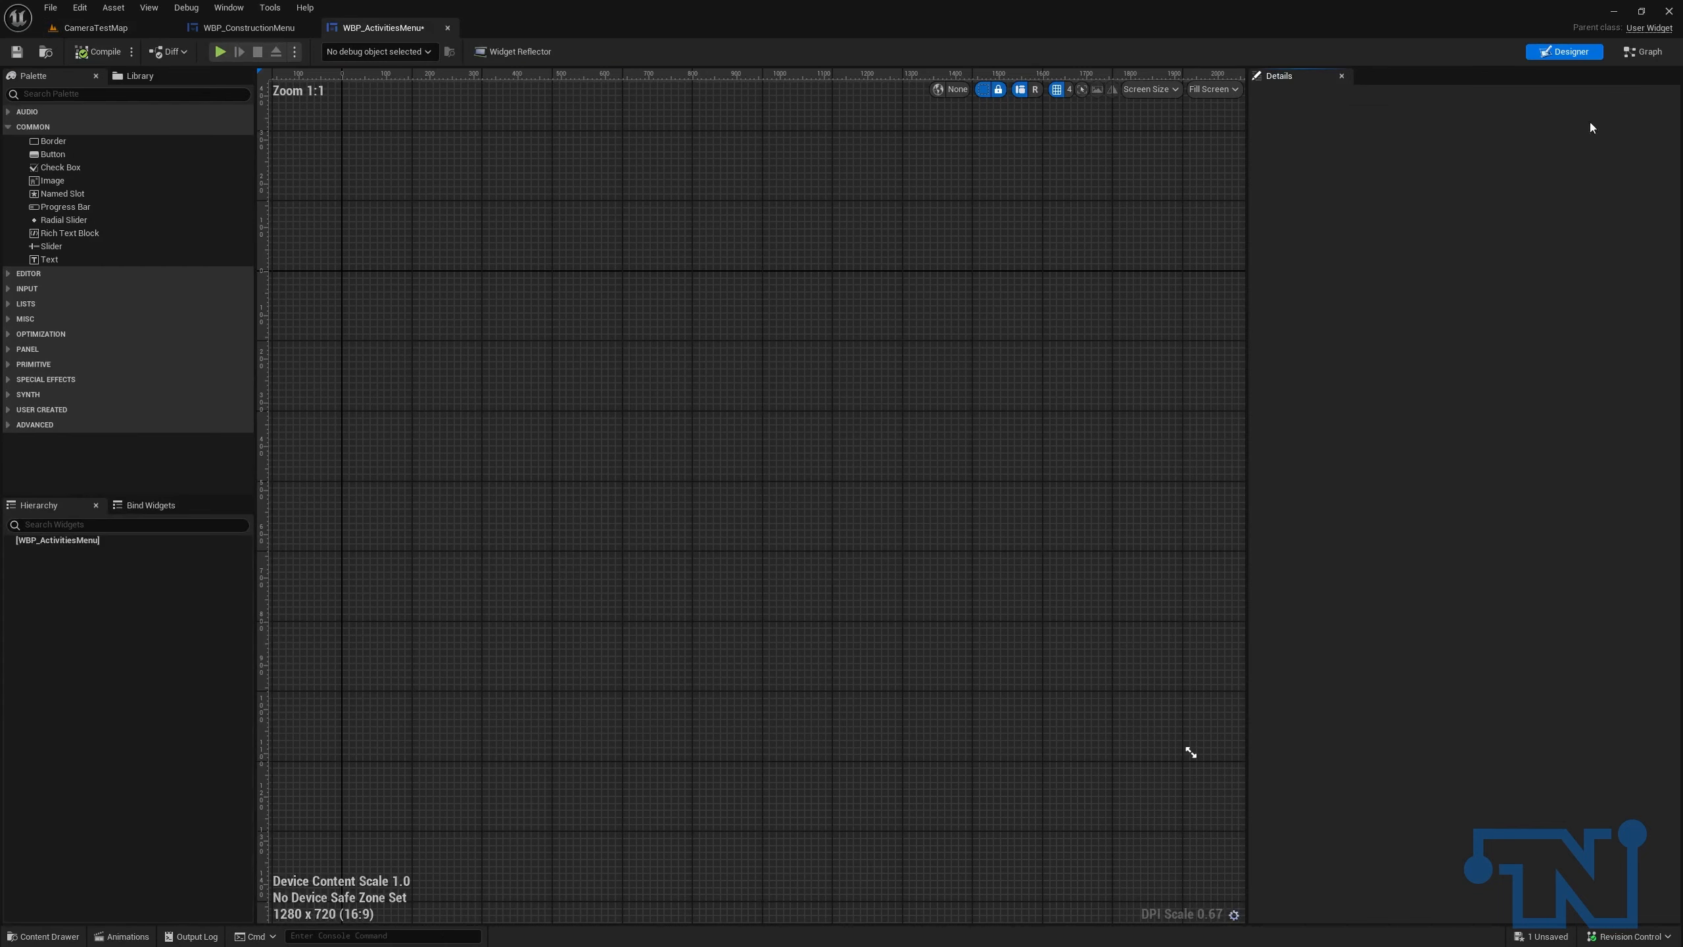
{"action": "left_click", "coordinate": [1213, 89]}
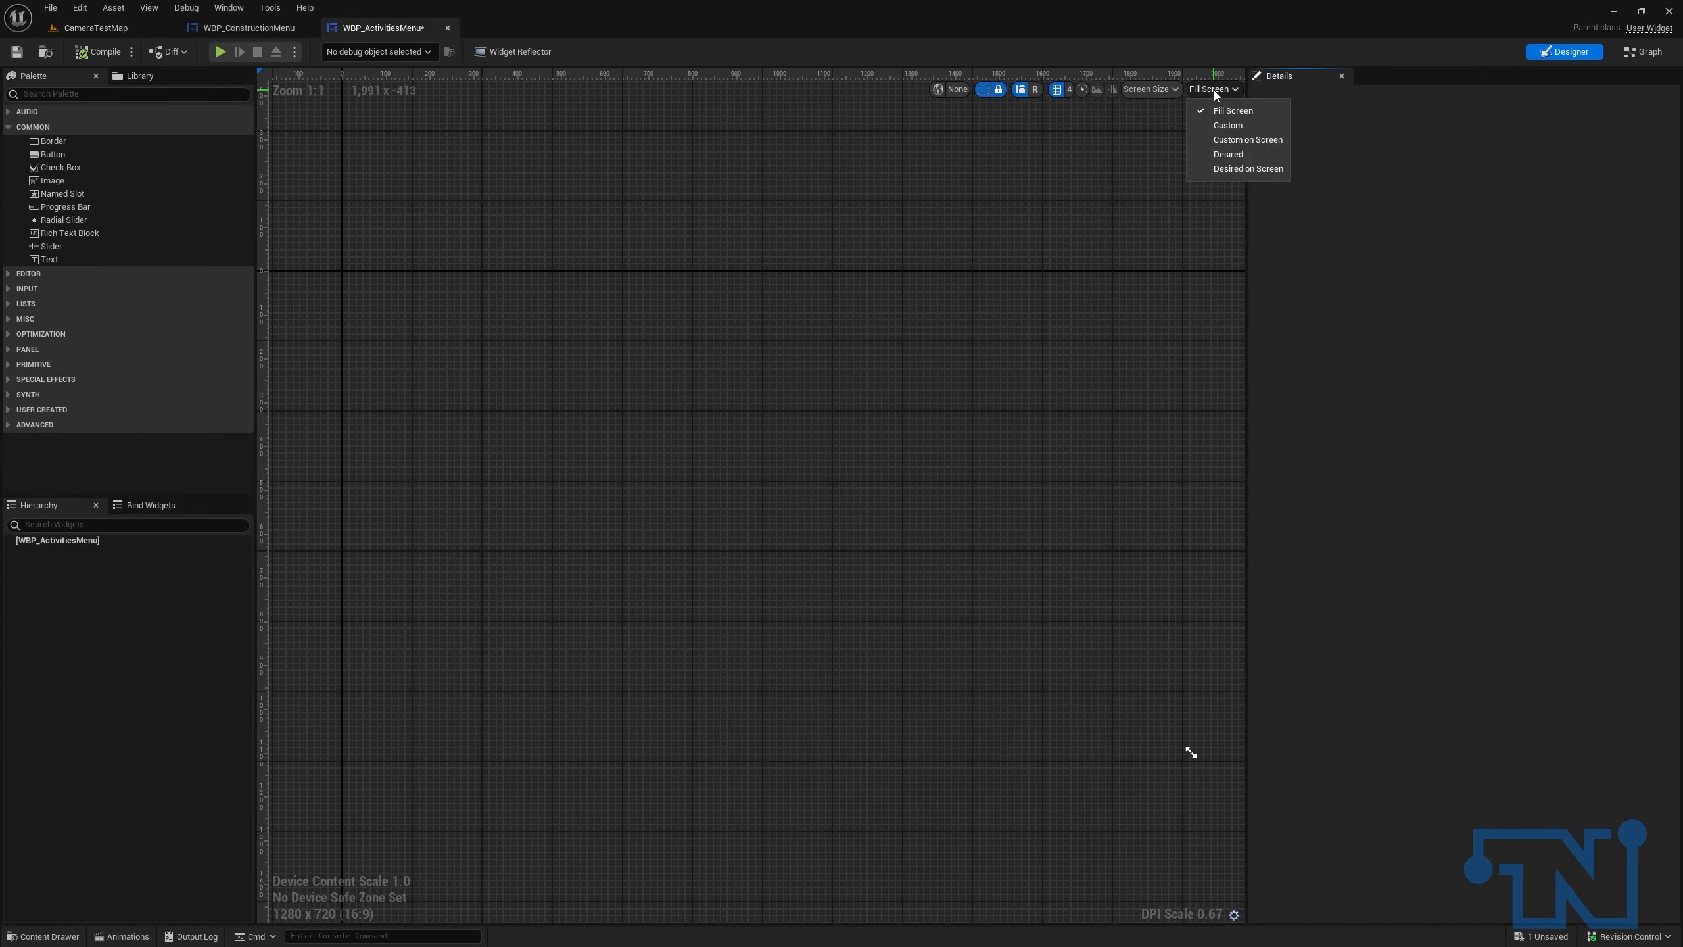
{"action": "left_click", "coordinate": [1229, 153]}
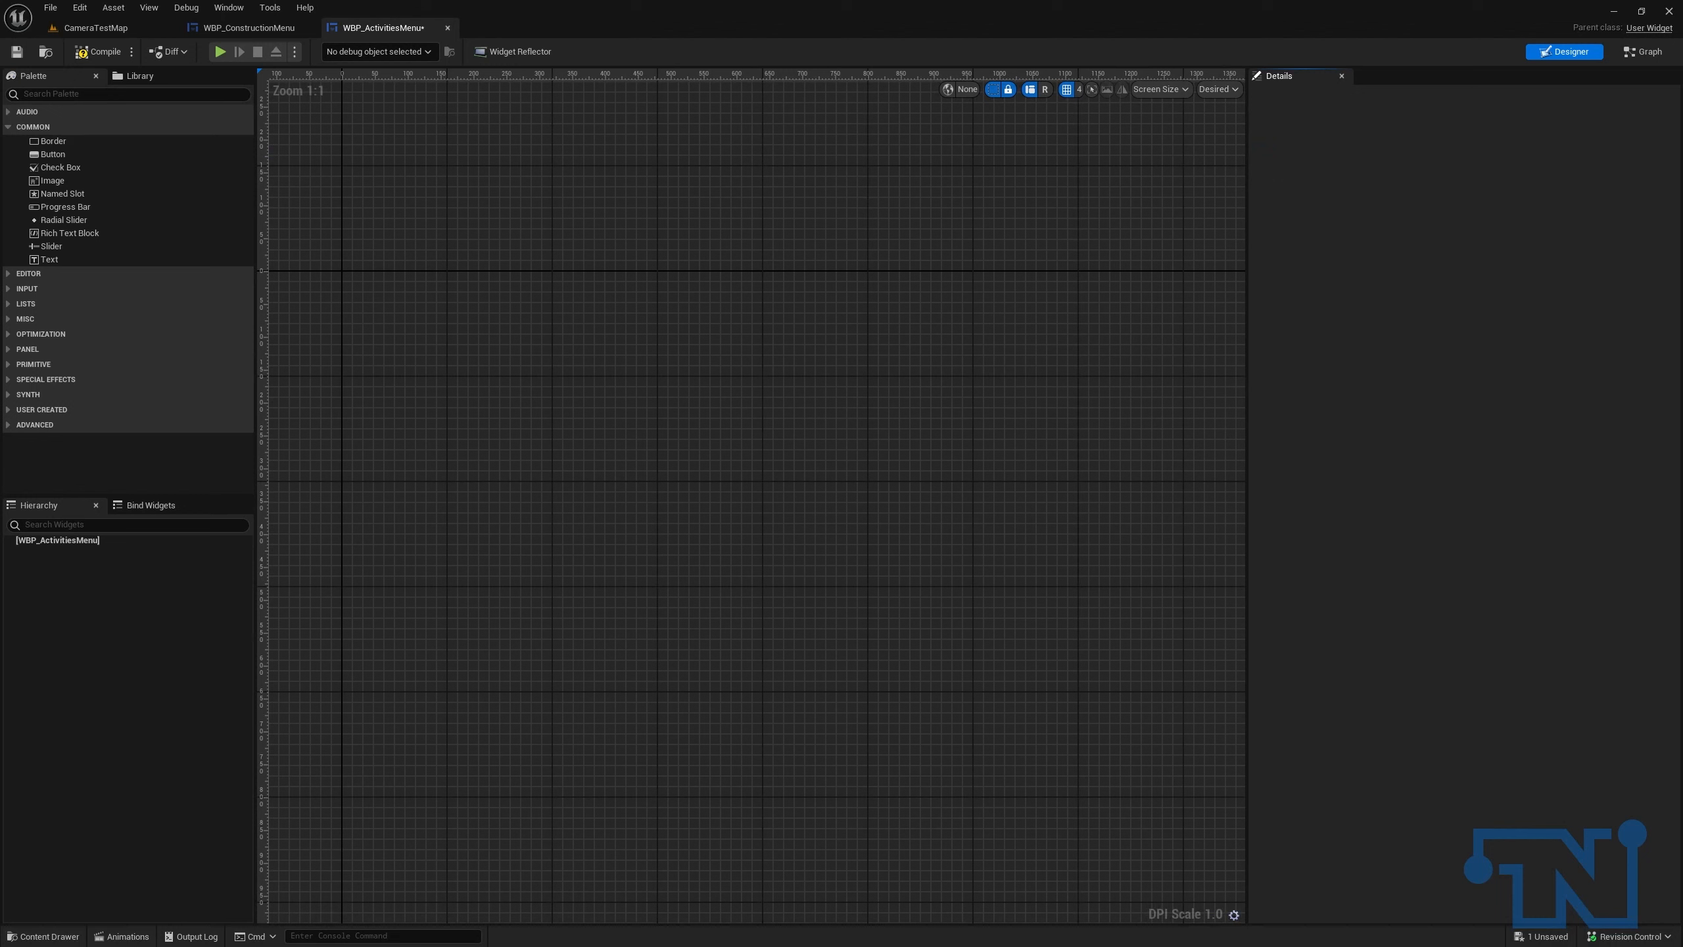
Step: Add a Size Box as the widget's root and override its width to 400 and height to 150
{"action": "left_click", "coordinate": [205, 93]}
{"action": "type", "text": "size"}
{"action": "left_click_drag", "start_coordinate": [115, 129], "coordinate": [694, 337]}
{"action": "left_click", "coordinate": [1267, 161]}
{"action": "left_click", "coordinate": [1266, 178]}
{"action": "left_click", "coordinate": [1450, 161]}
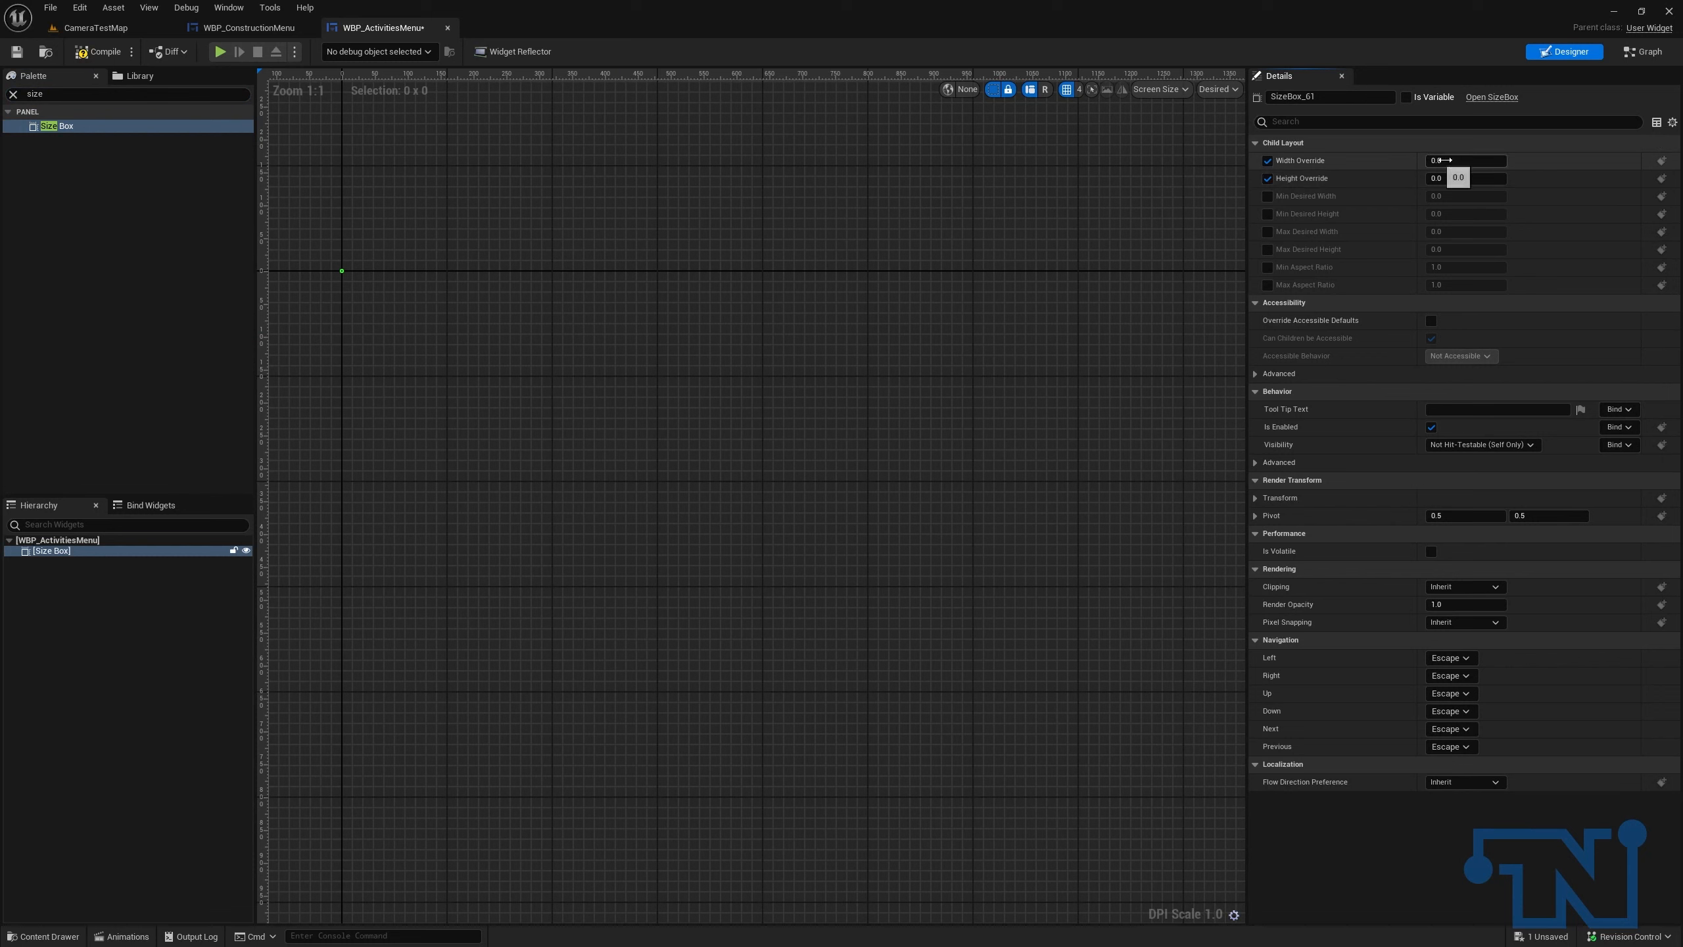
{"action": "type", "text": "400"}
{"action": "key", "text": "Tab"}
{"action": "type", "text": "150"}
{"action": "key", "text": "Return"}
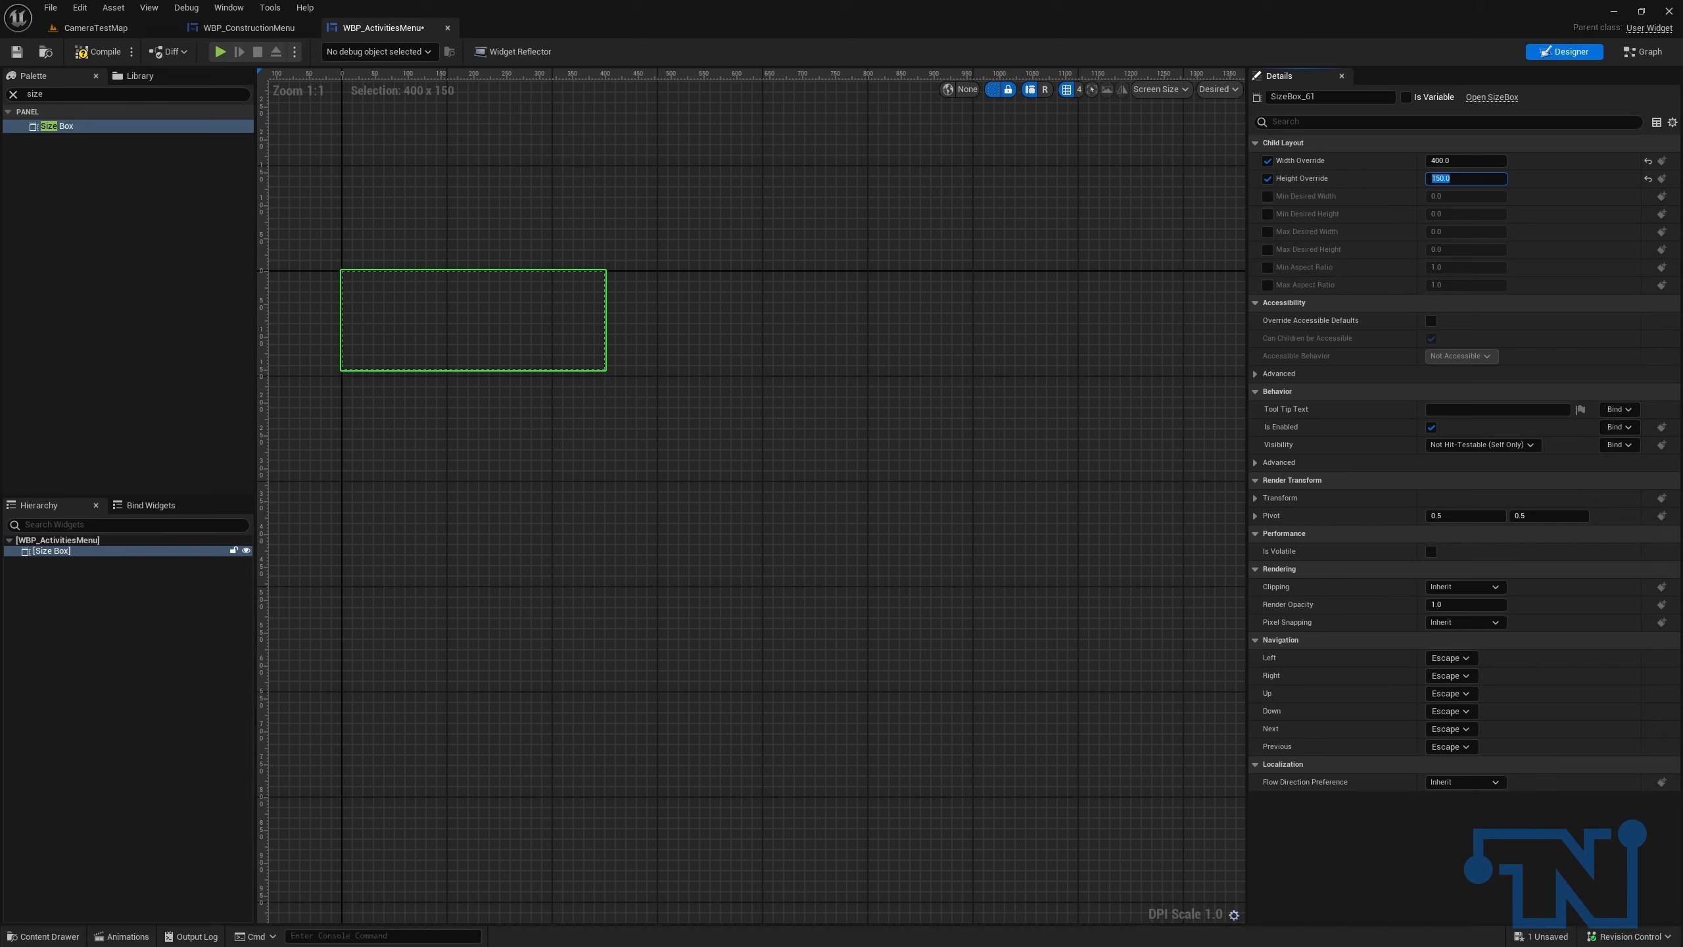
Step: Add a Scale Box inside the root Size Box
{"action": "left_click", "coordinate": [104, 95]}
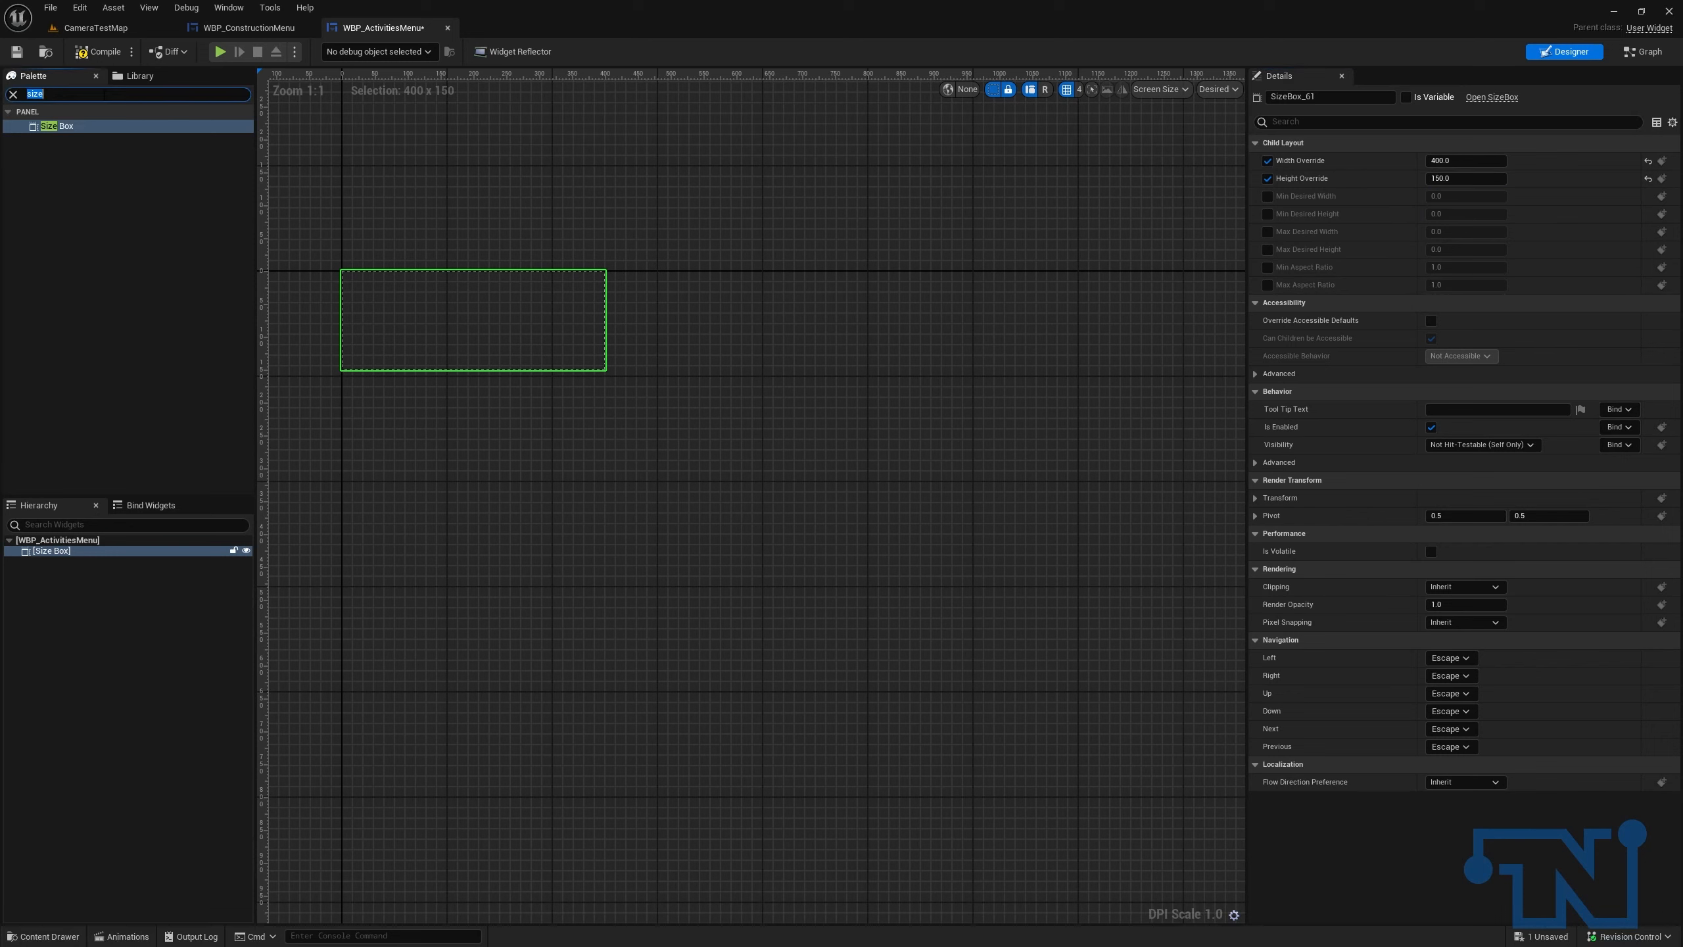
{"action": "type", "text": "scale"}
{"action": "left_click_drag", "start_coordinate": [59, 126], "coordinate": [57, 555]}
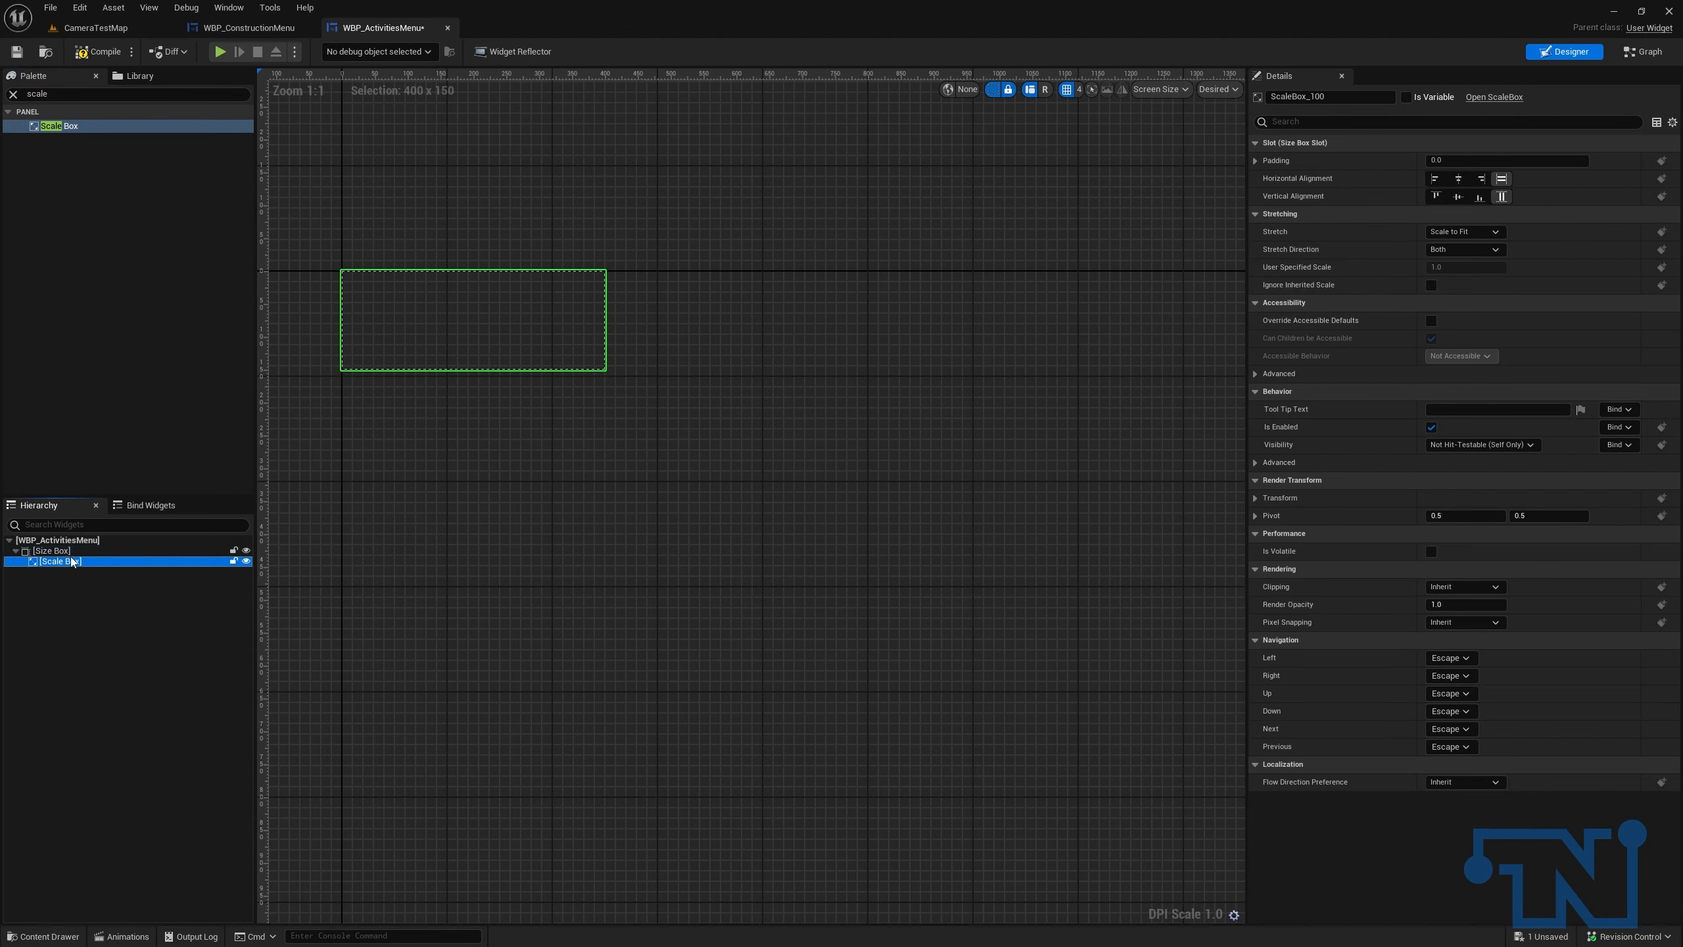
Step: Rename the root Size Box as ActivitiesMenuSizeBox
{"action": "left_click", "coordinate": [1334, 95]}
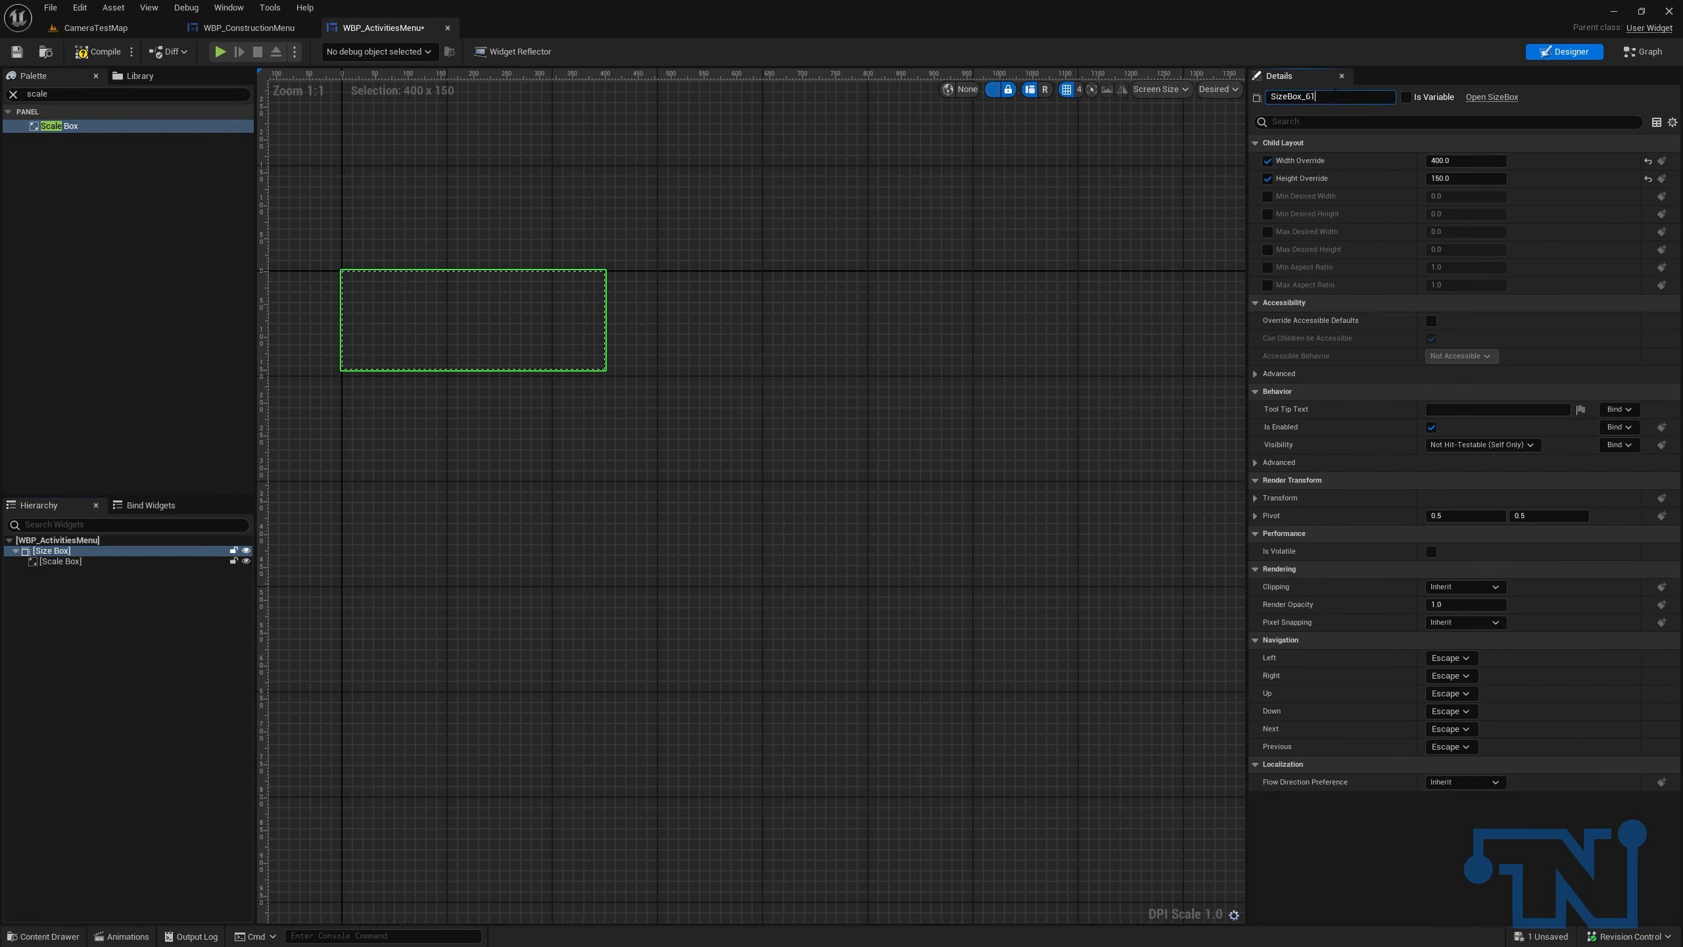
{"action": "type", "text": "A"}
{"action": "key", "text": "ctrl+a"}
{"action": "type", "text": "ActivitiesMenu"}
{"action": "key", "text": "BackSpace"}
{"action": "key", "text": "ctrl+a"}
{"action": "key", "text": "ctrl+c"}
{"action": "left_click", "coordinate": [1335, 94]}
{"action": "type", "text": "SizeBox"}
{"action": "key", "text": "Return"}
Step: Rename the Scale Box as ActivitiesMenuScaleBox
{"action": "left_click", "coordinate": [96, 561]}
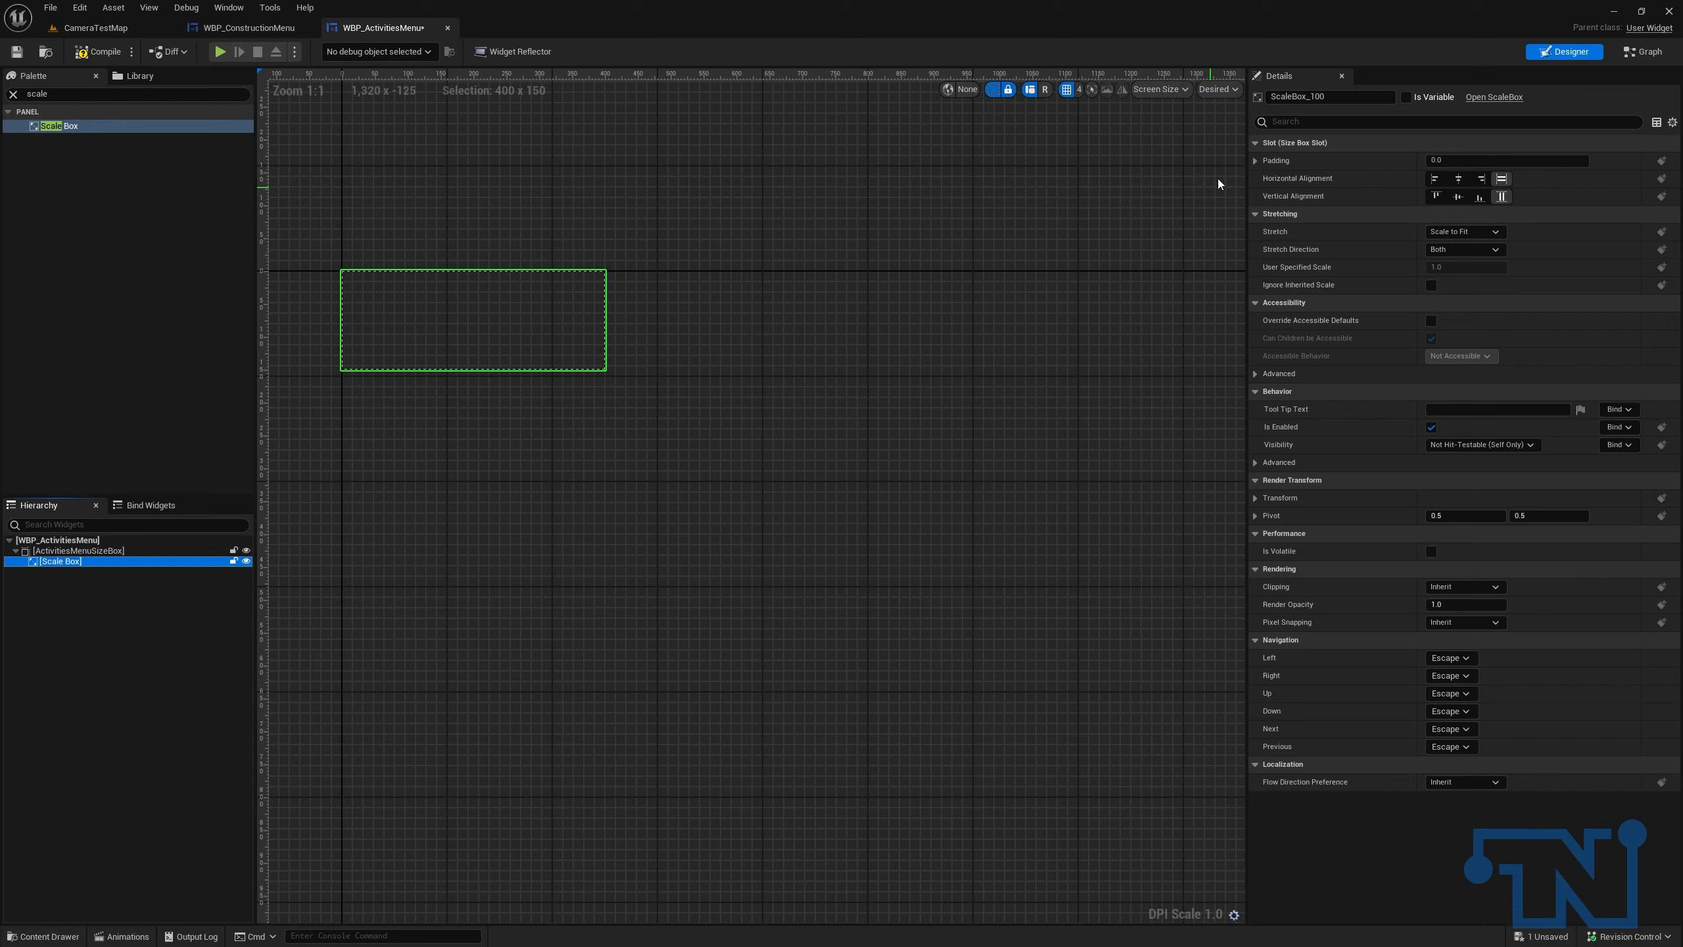
{"action": "left_click", "coordinate": [1349, 94]}
{"action": "key", "text": "ctrl+v"}
{"action": "type", "text": "ScaleBox"}
{"action": "key", "text": "Return"}
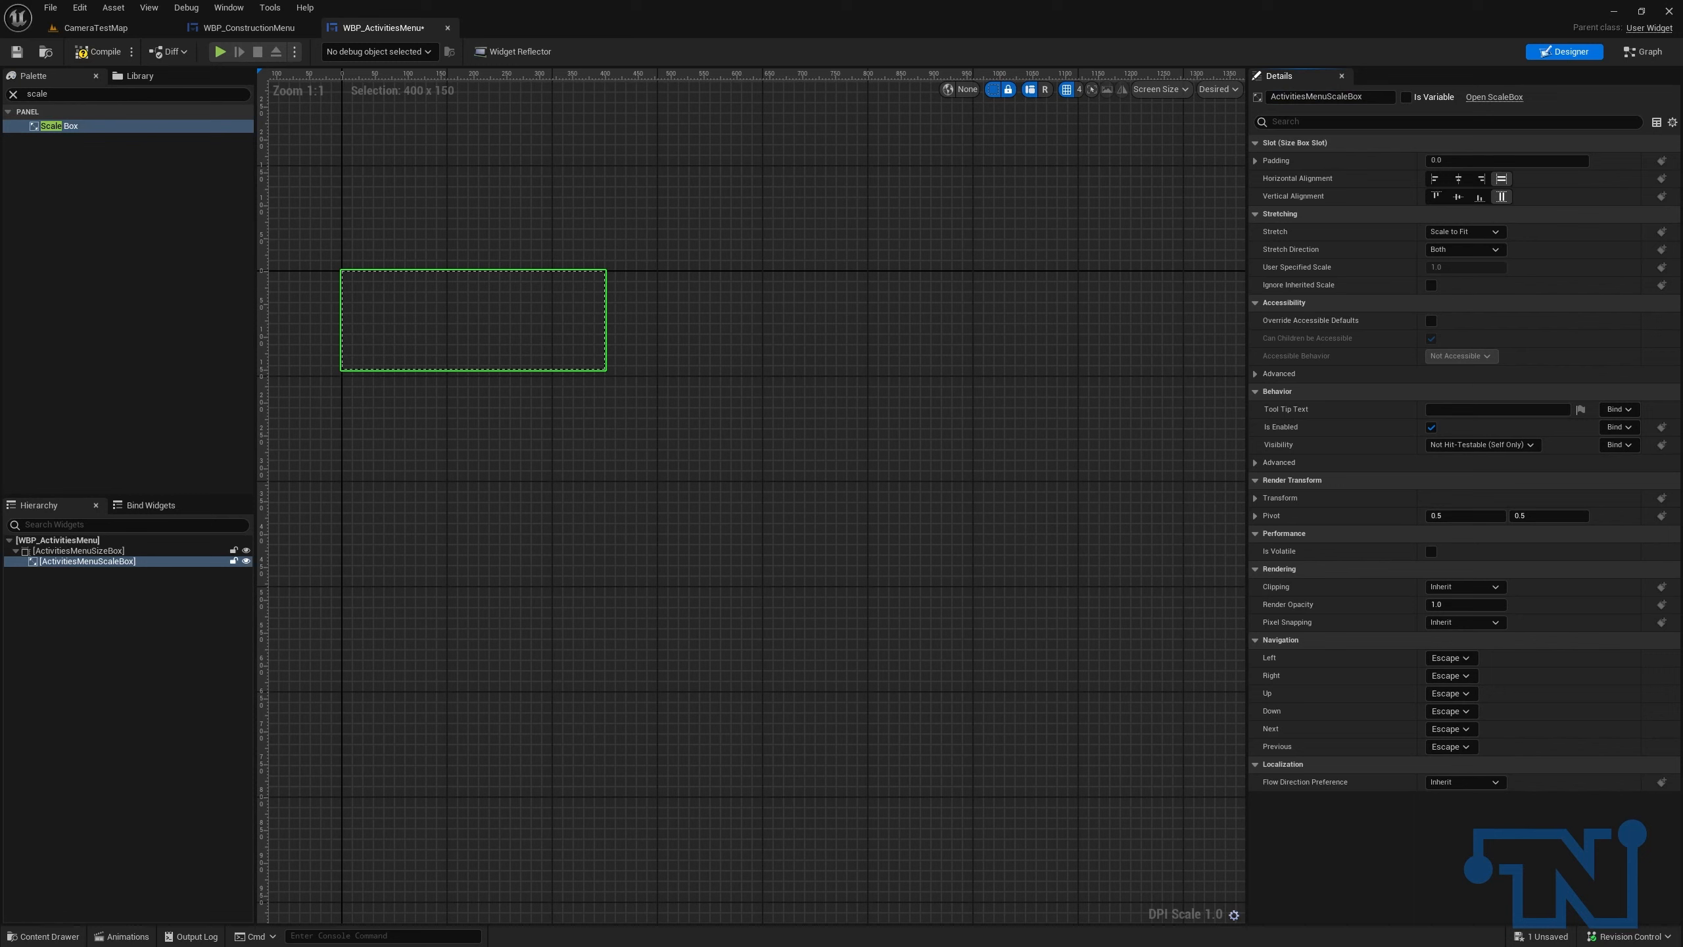
Step: Add a Border inside ActivitiesMenuScaleBox
{"action": "left_click", "coordinate": [48, 94]}
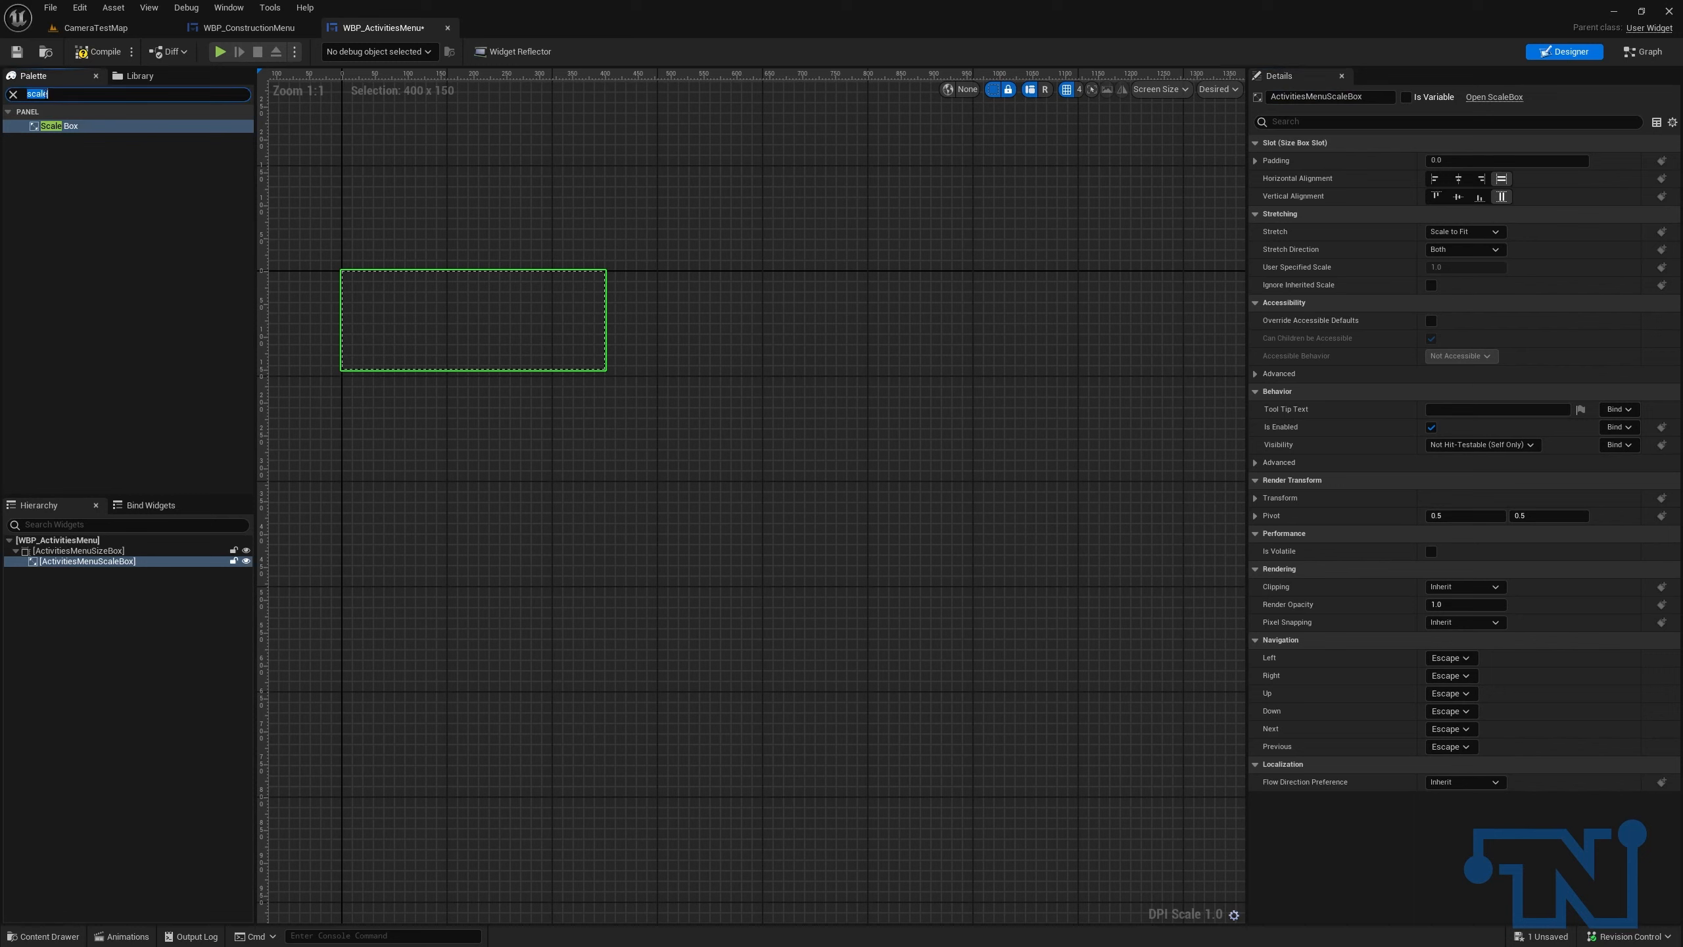
{"action": "type", "text": "border"}
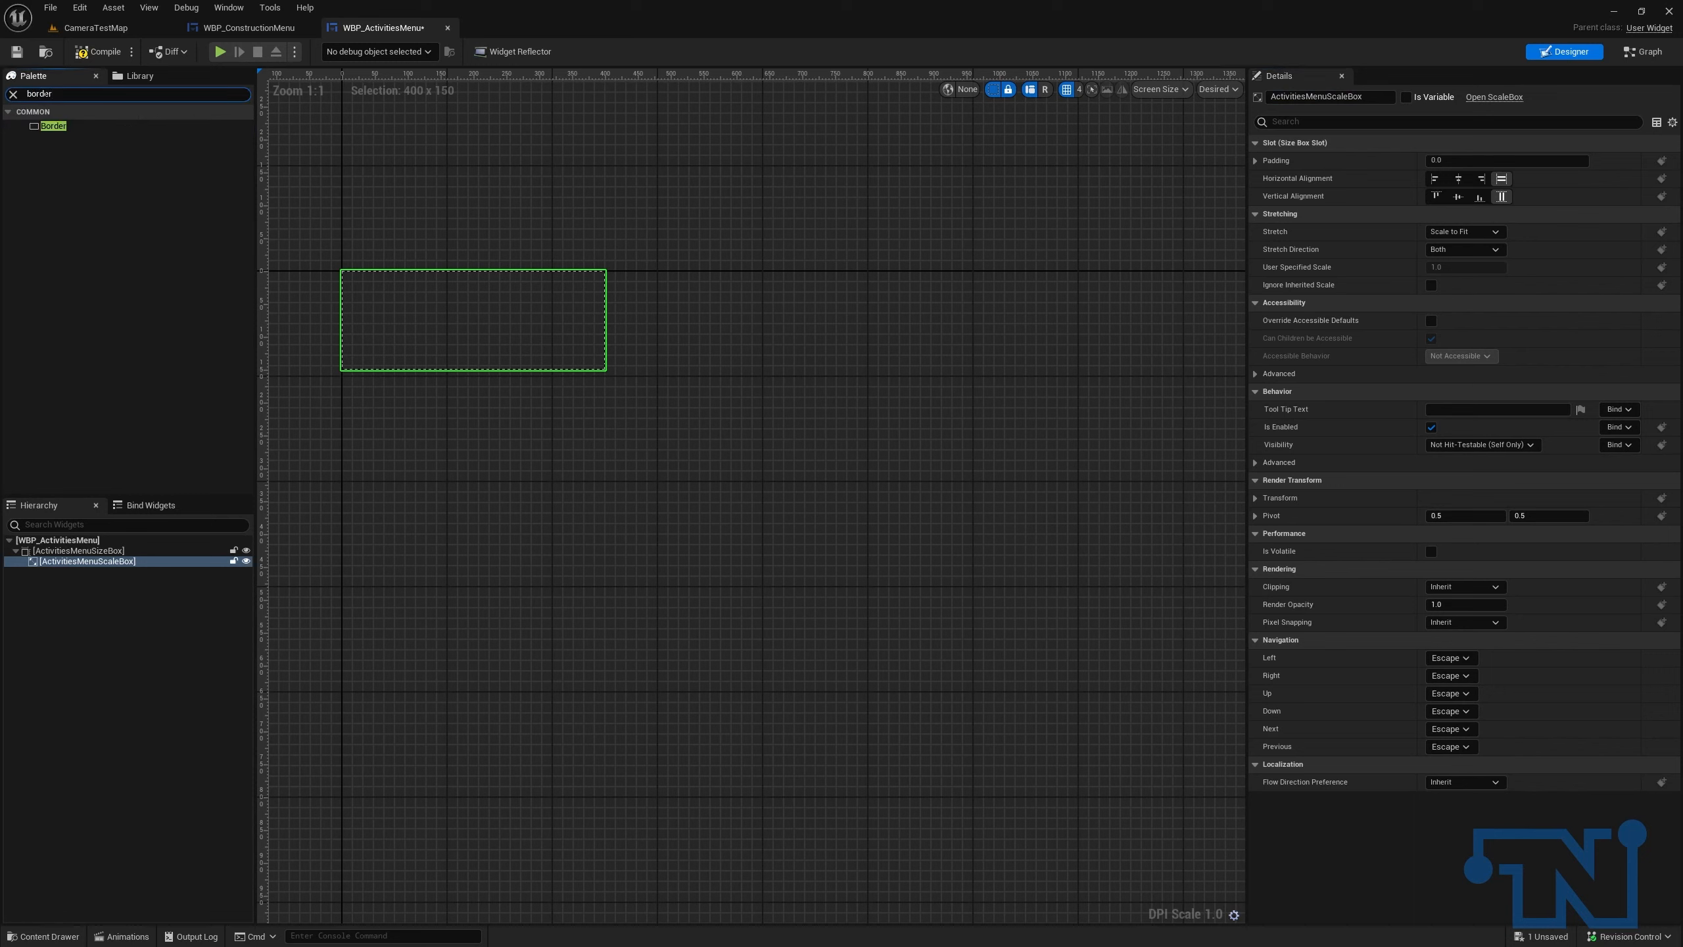
{"action": "left_click_drag", "start_coordinate": [53, 127], "coordinate": [76, 562]}
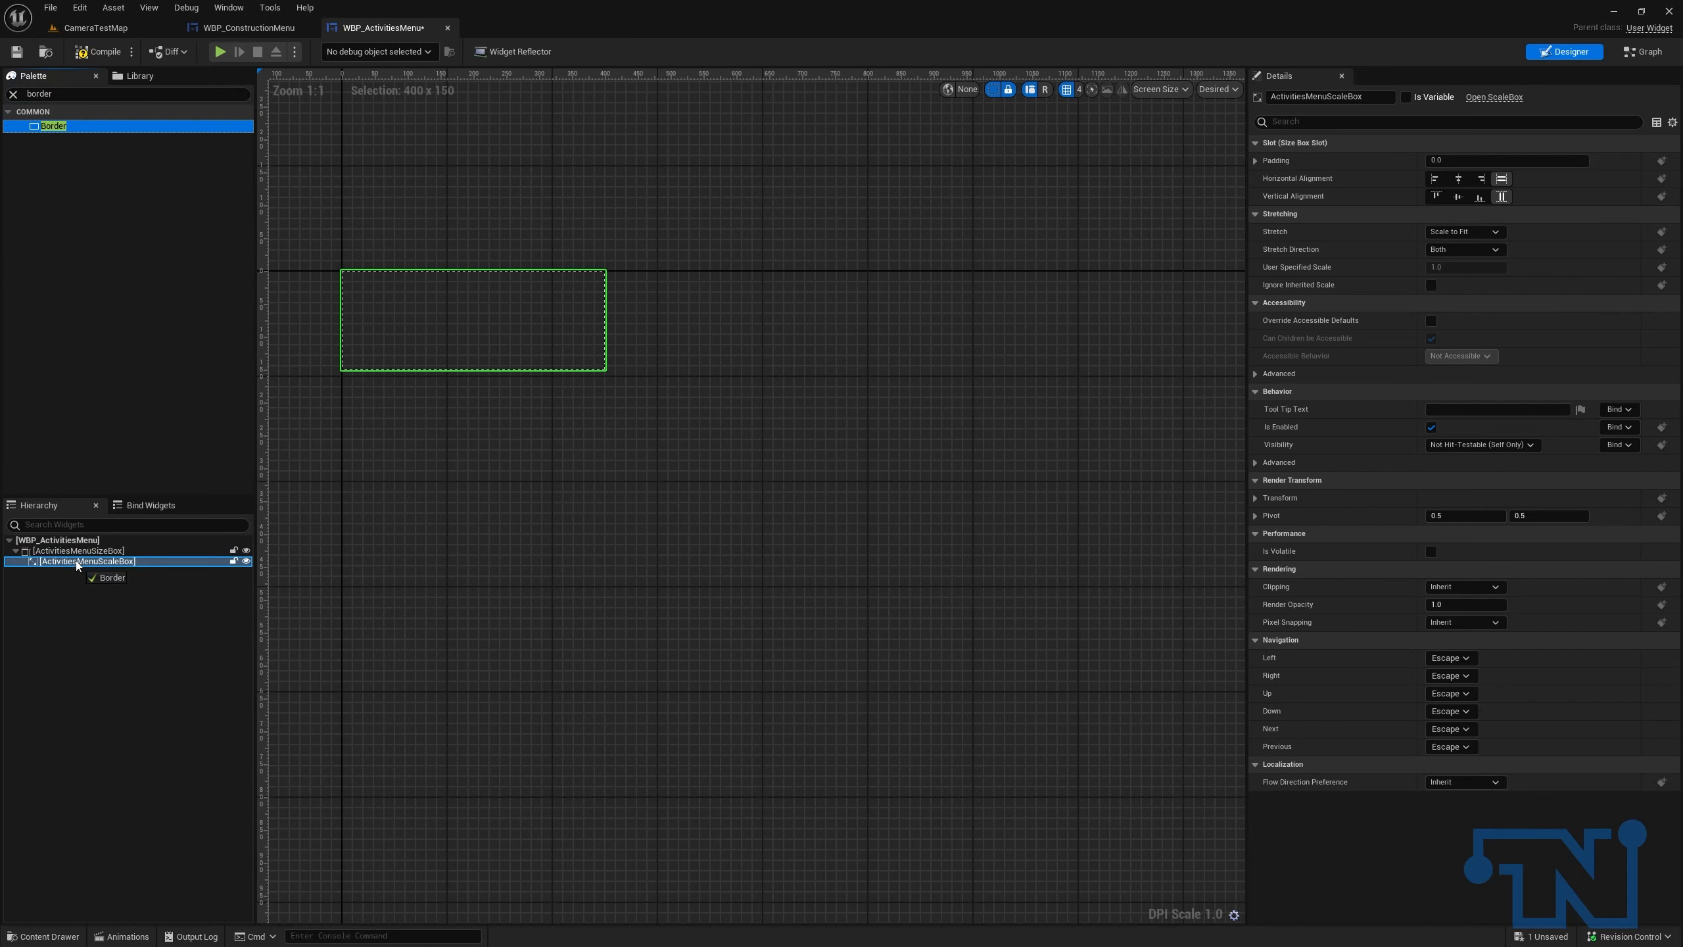
{"action": "left_click", "coordinate": [76, 572]}
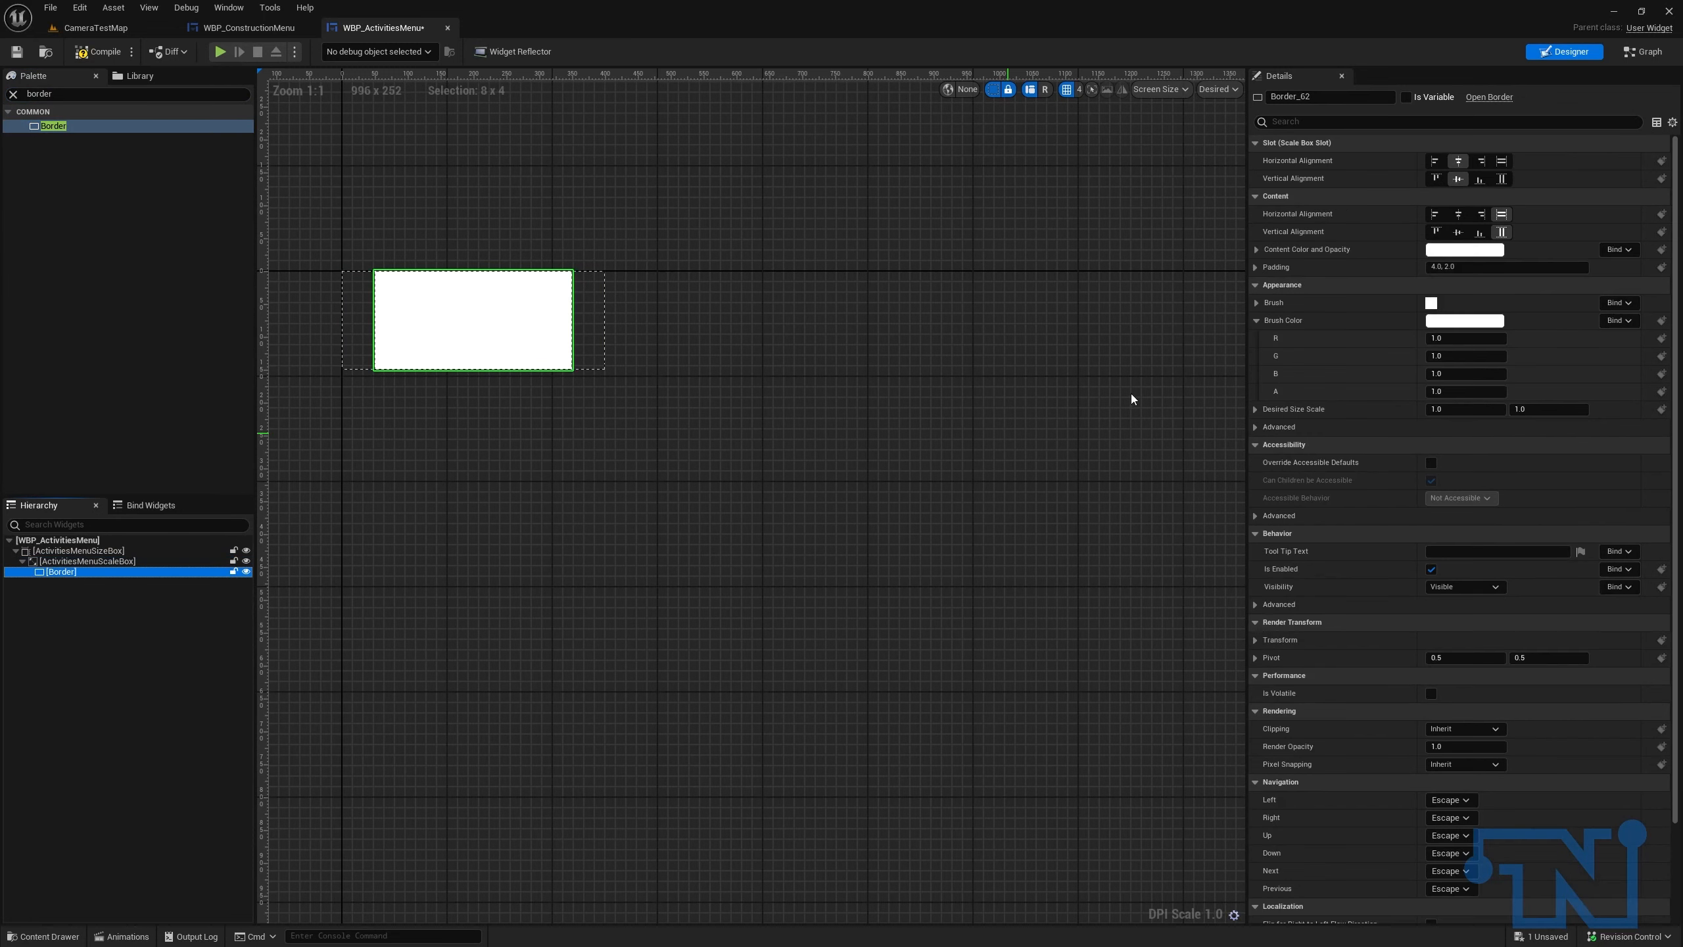
Step: Set the Border's brush color to red, green and blue 0.14 with alpha 0.6
{"action": "left_click", "coordinate": [1470, 323]}
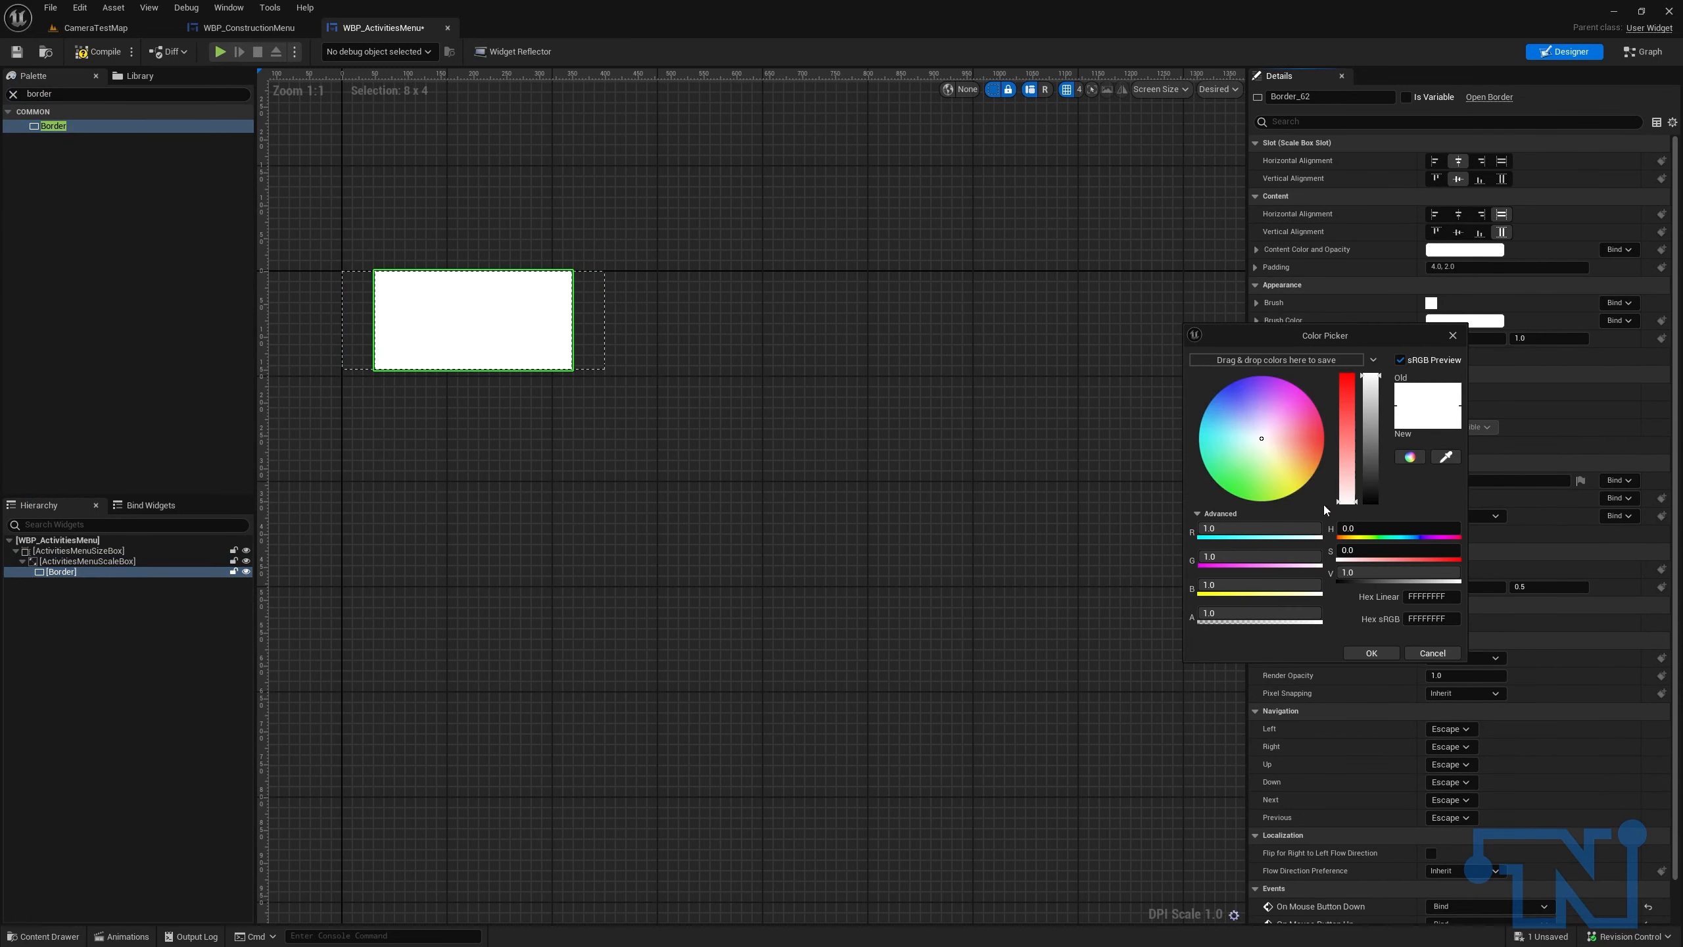
{"action": "left_click", "coordinate": [1226, 516]}
{"action": "left_click", "coordinate": [1223, 513]}
{"action": "left_click", "coordinate": [1238, 531]}
{"action": "type", "text": ".14"}
{"action": "key", "text": "Tab"}
{"action": "type", "text": ".14"}
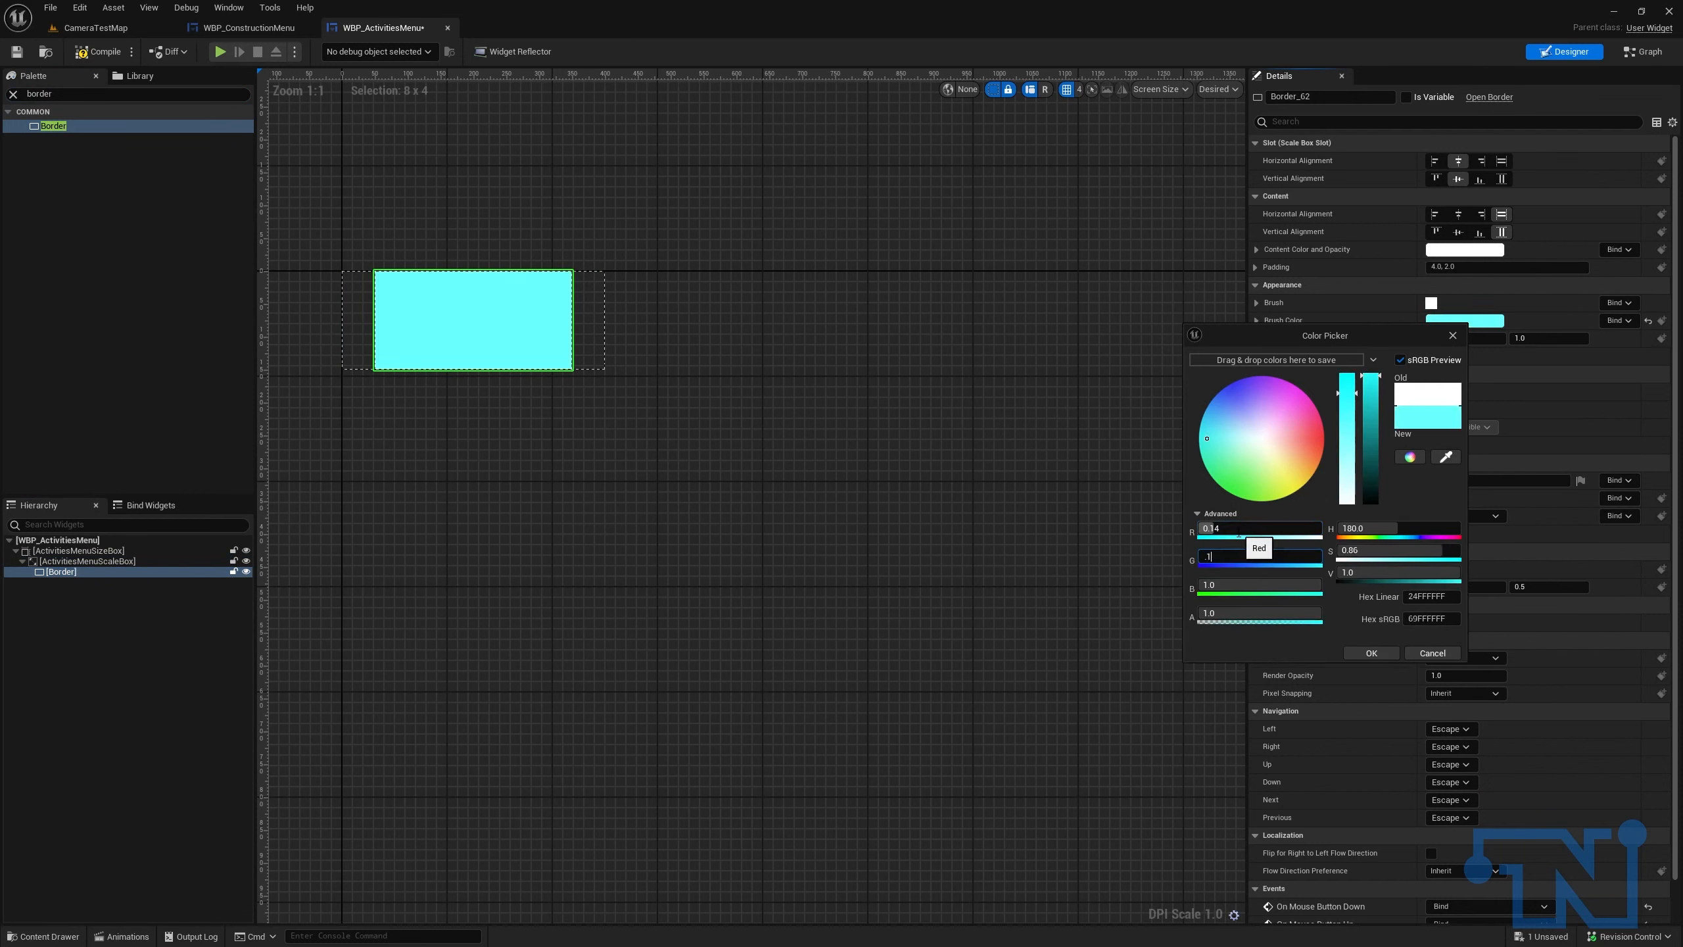
{"action": "key", "text": "Tab"}
{"action": "type", "text": ".14"}
{"action": "key", "text": "Tab"}
{"action": "type", "text": ".6"}
{"action": "key", "text": "Return"}
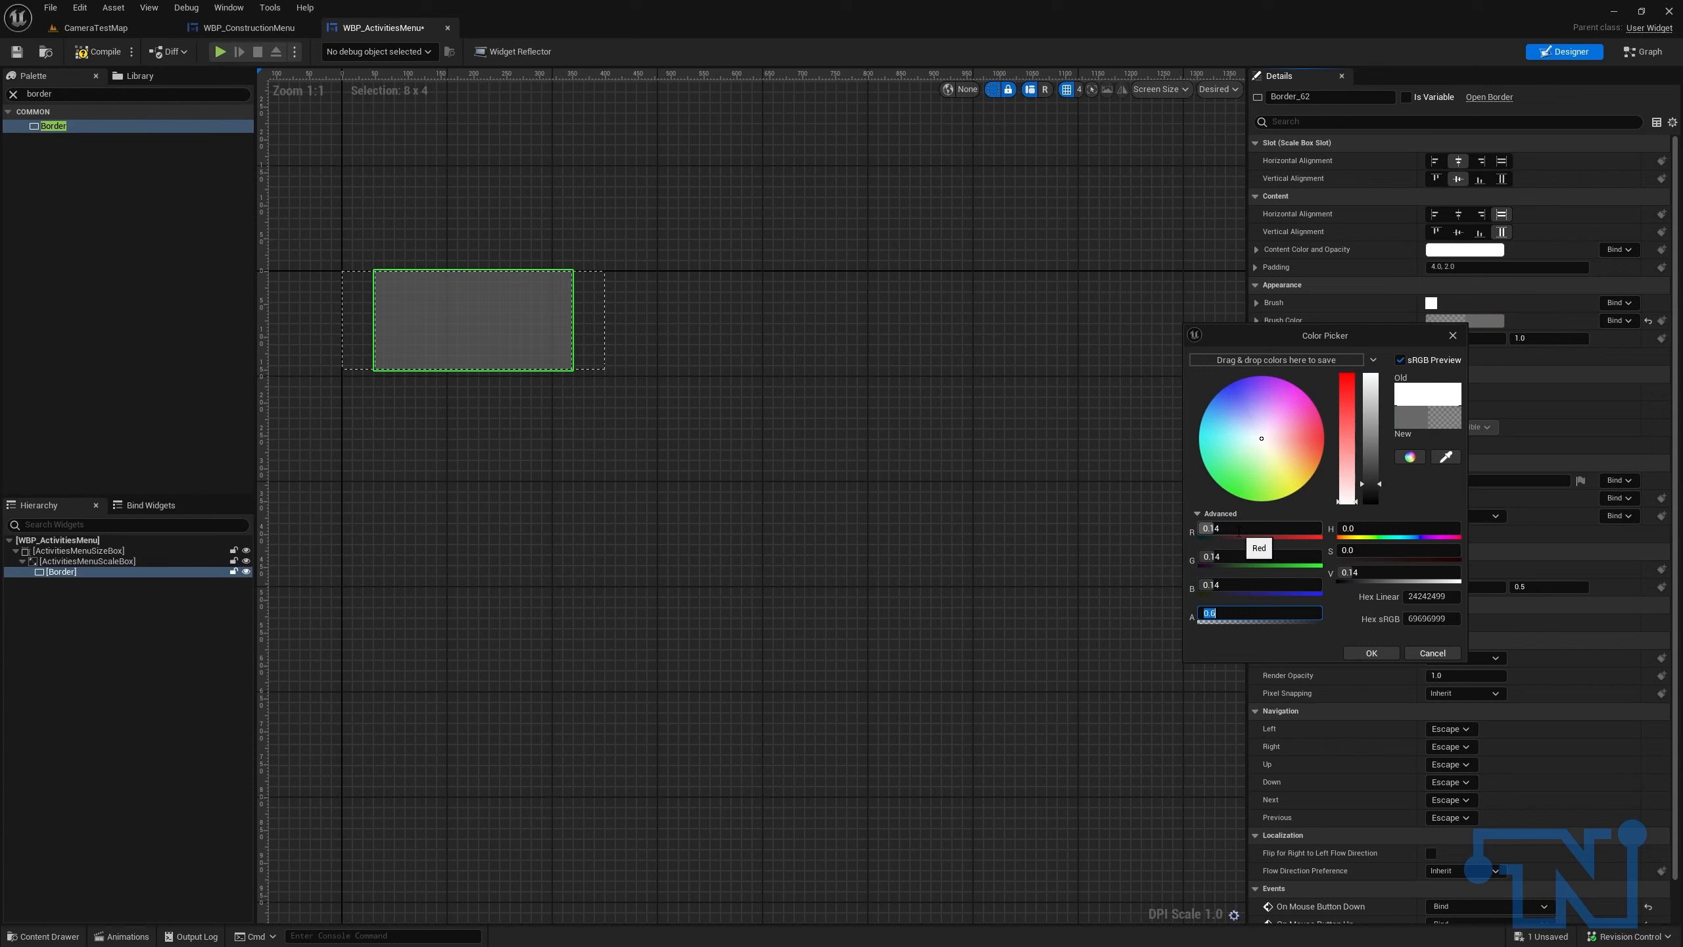
Step: Save the grey as a reusable swatch in the color picker, accept it, and center the Border's content horizontally
{"action": "left_click_drag", "start_coordinate": [1414, 418], "coordinate": [1252, 369]}
{"action": "left_click_drag", "start_coordinate": [1249, 366], "coordinate": [1249, 364]}
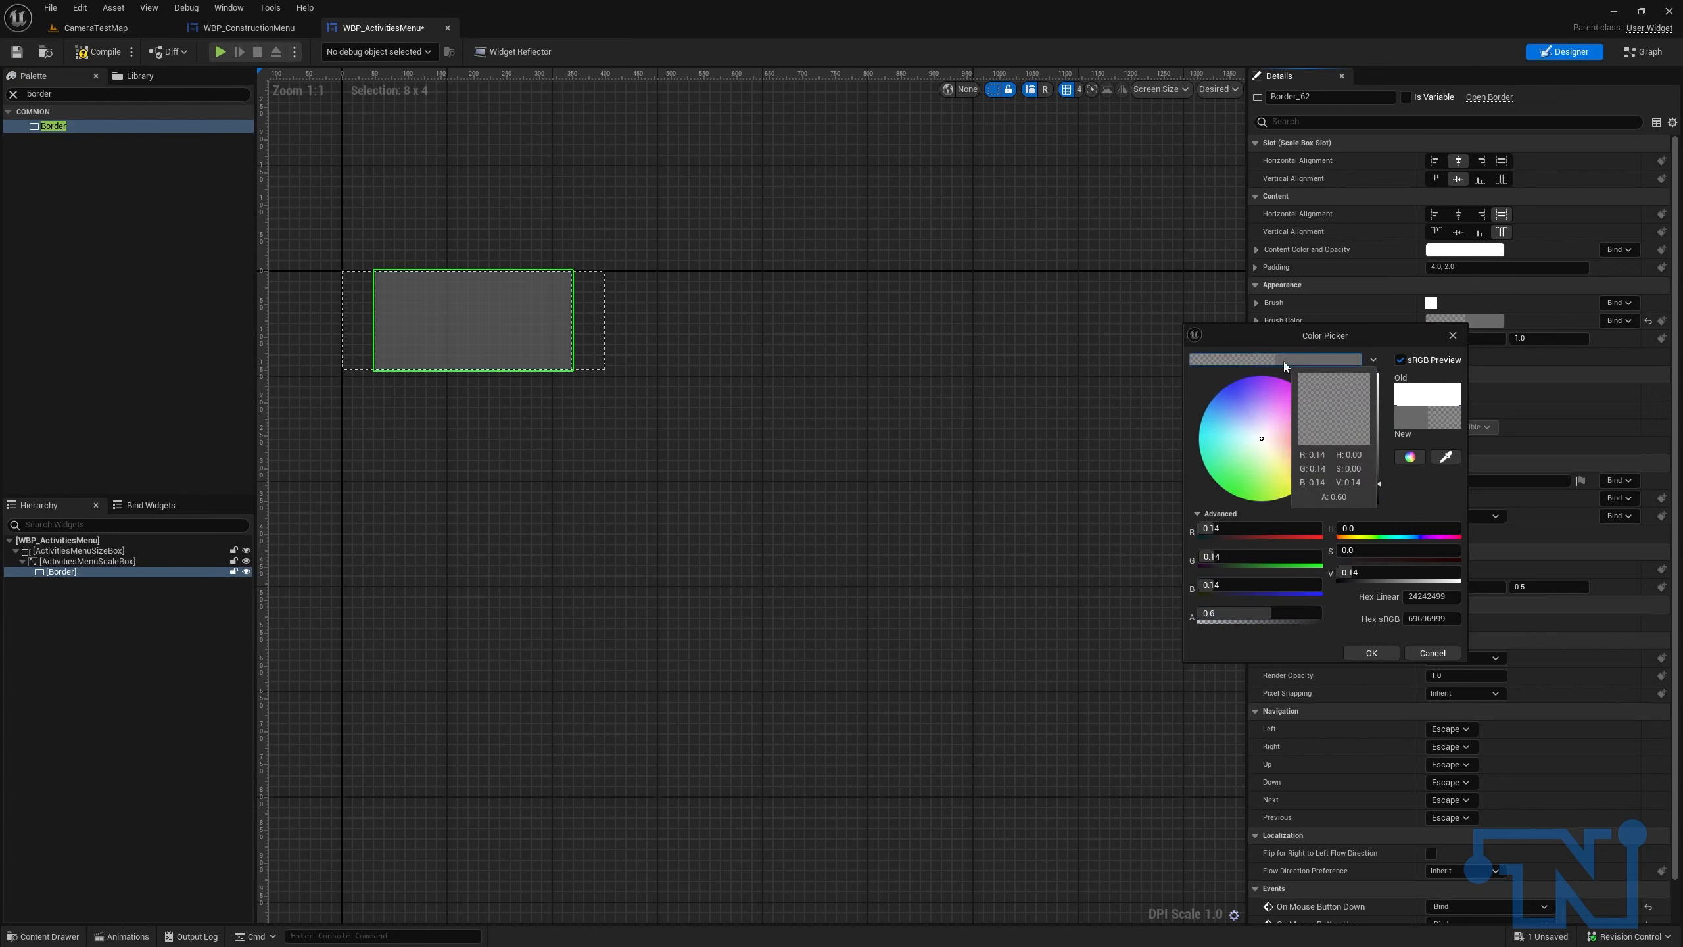
{"action": "left_click", "coordinate": [1370, 652]}
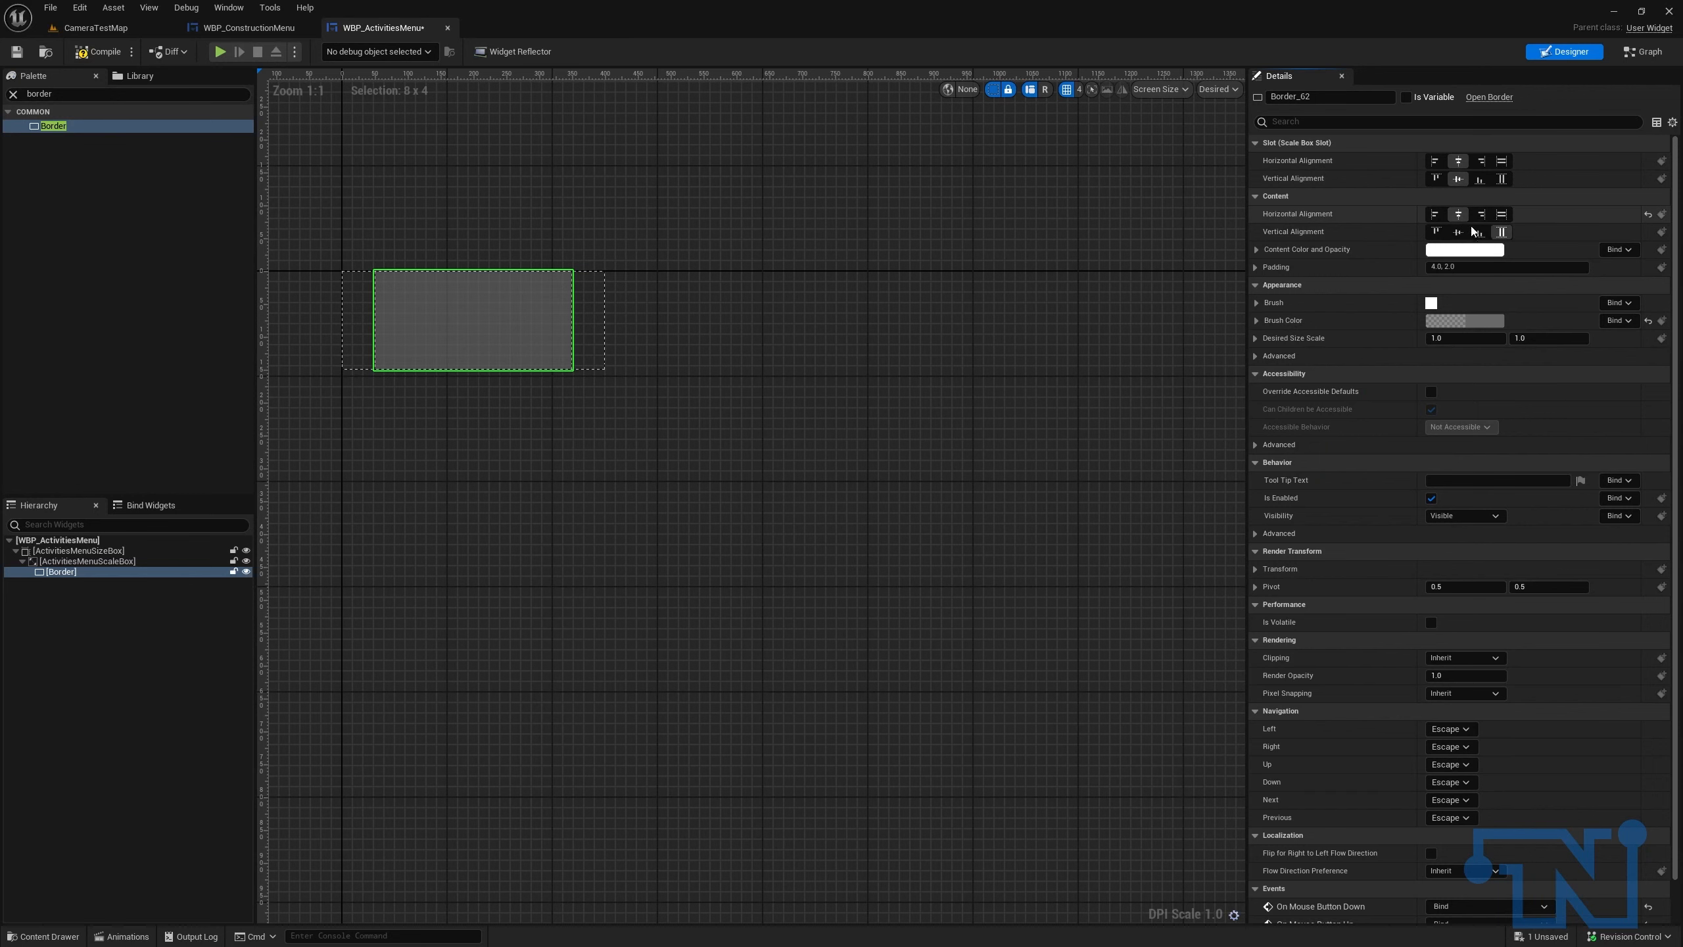
Step: Set the stretch mode of ActivitiesMenuScaleBox to Fill
{"action": "left_click", "coordinate": [113, 561]}
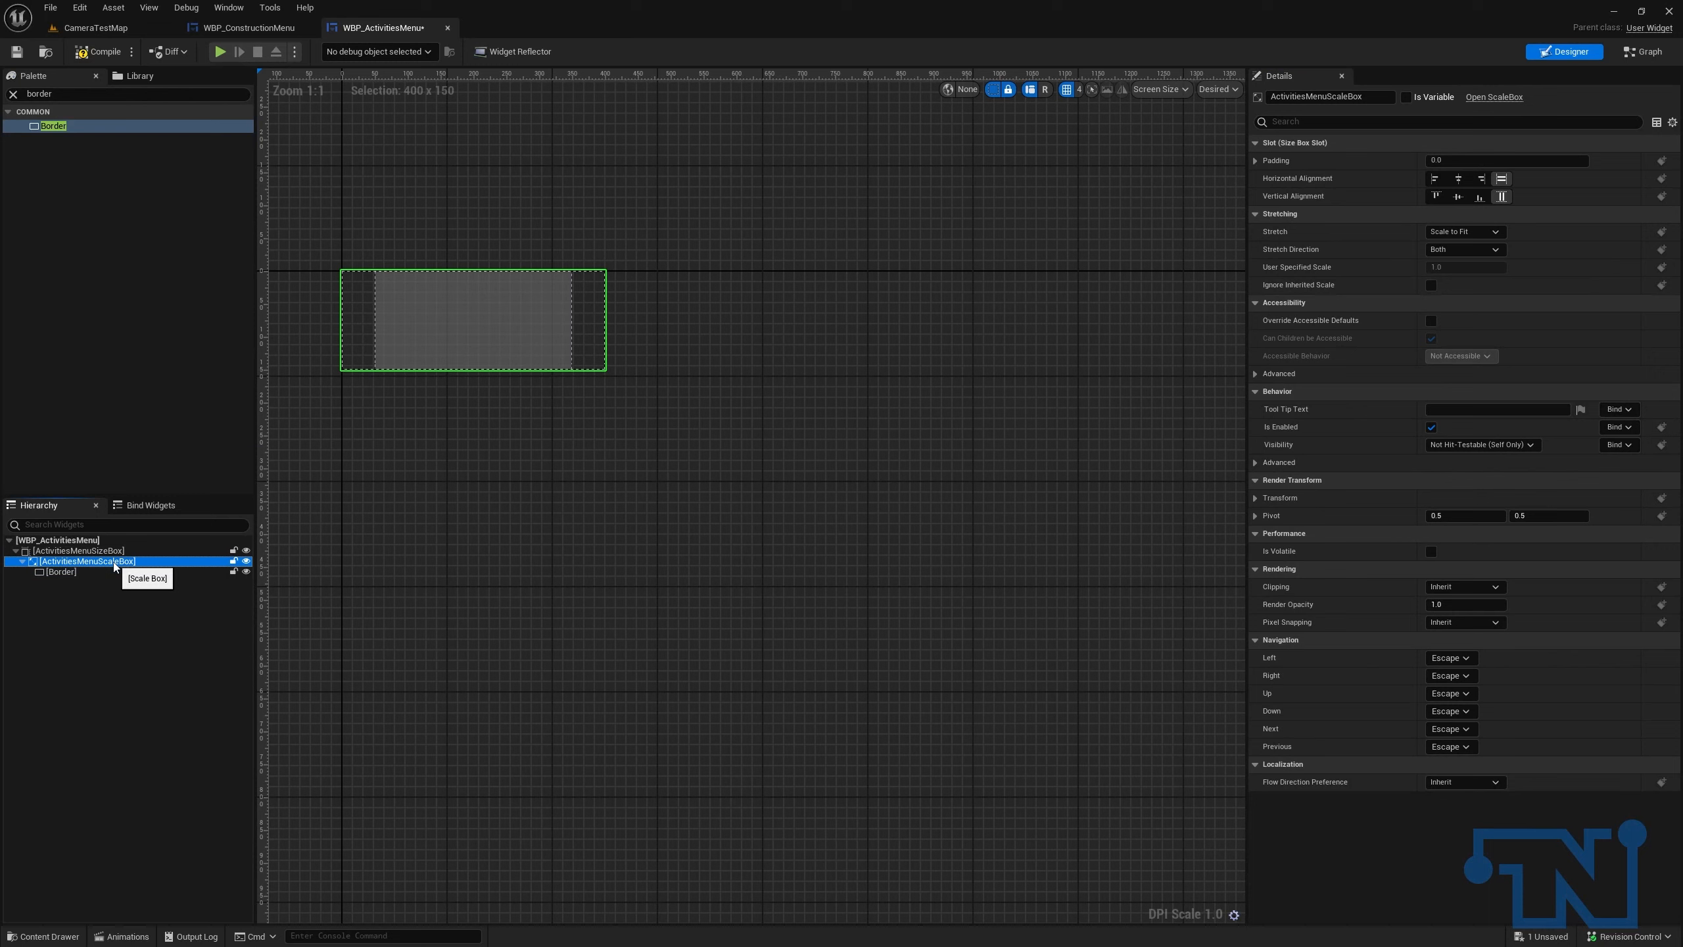
{"action": "left_click", "coordinate": [102, 554]}
{"action": "left_click", "coordinate": [104, 570]}
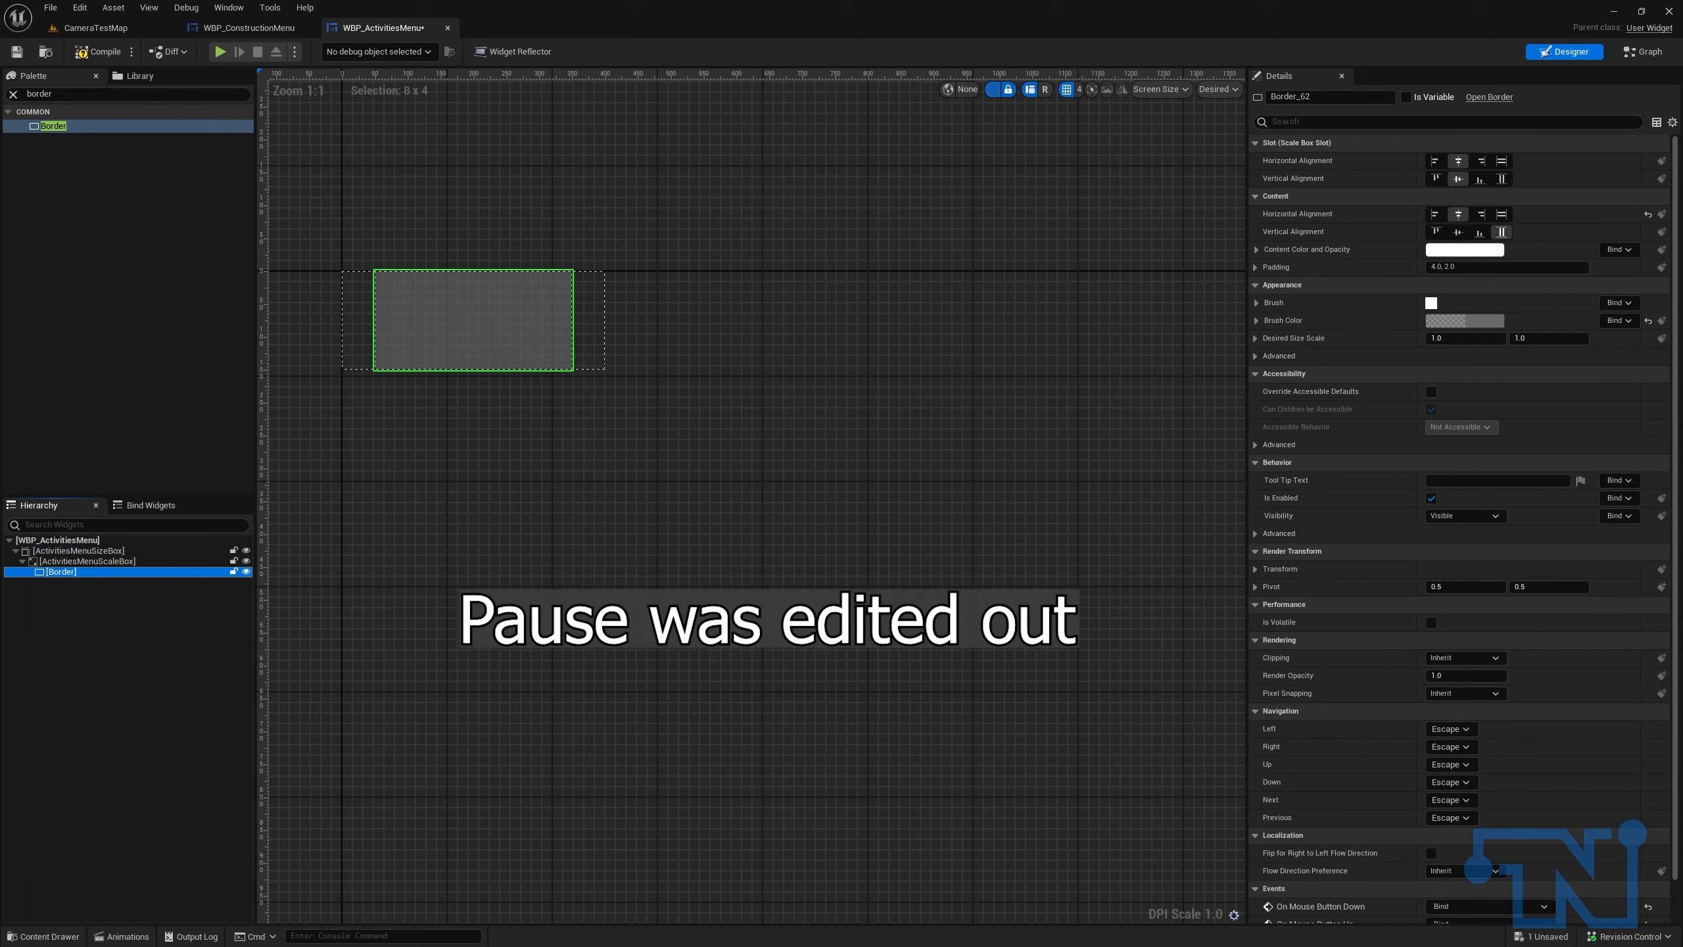
{"action": "left_click", "coordinate": [131, 561]}
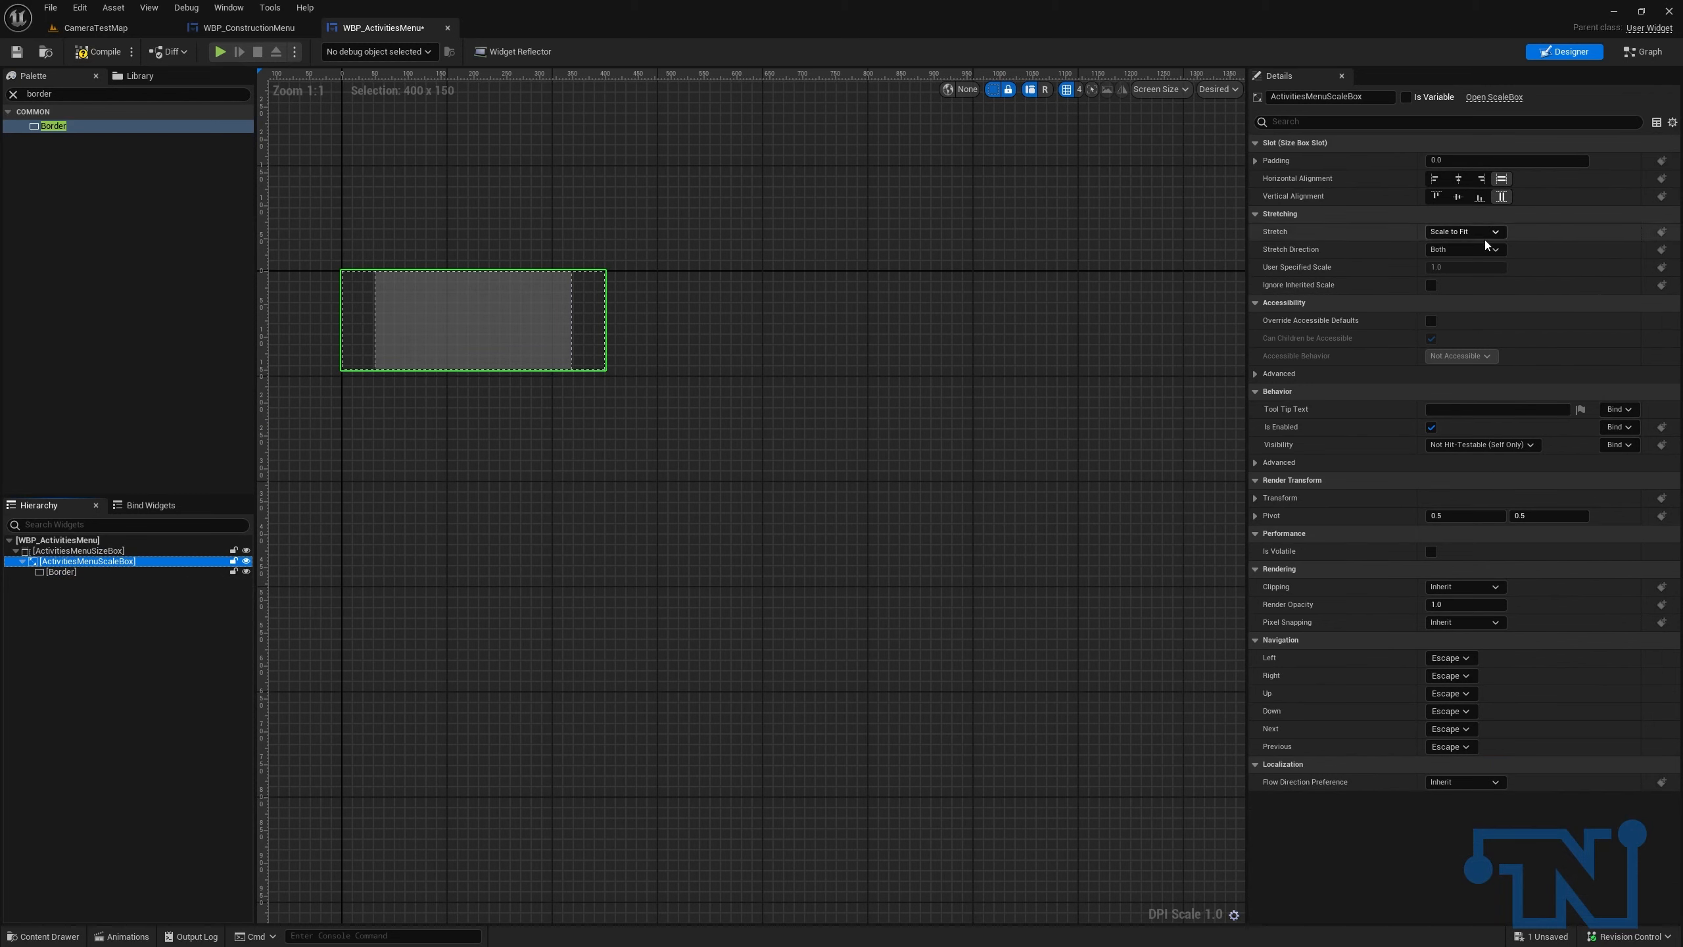
{"action": "left_click", "coordinate": [1444, 232]}
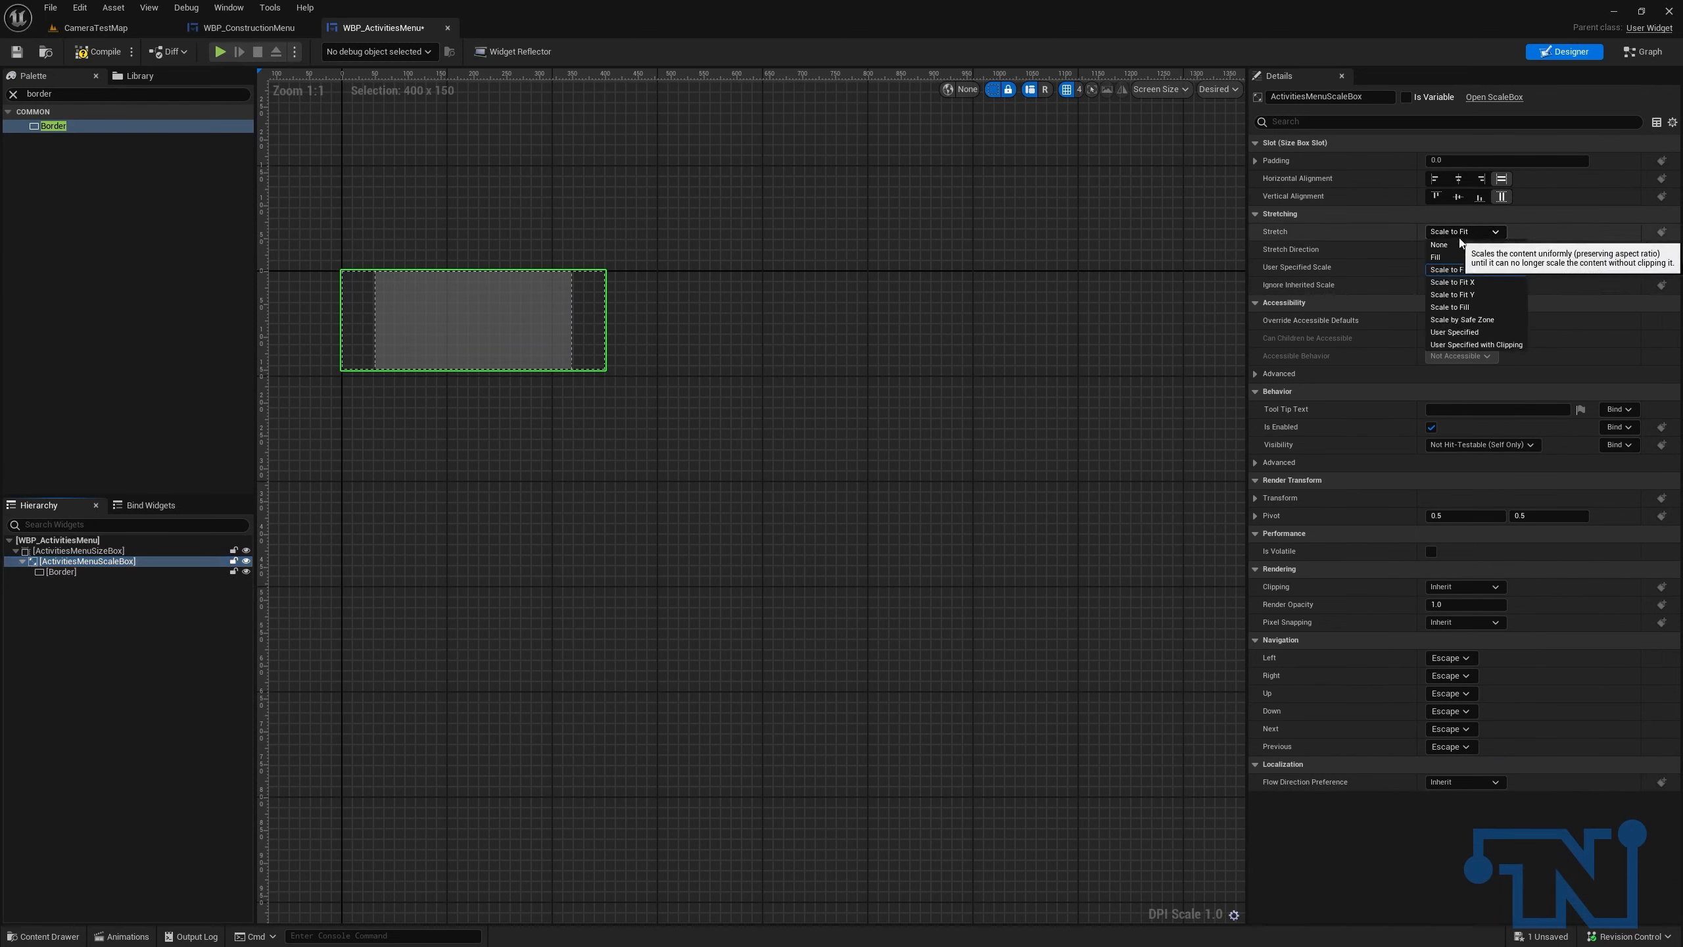
{"action": "left_click", "coordinate": [1454, 258]}
Step: Rename the Border as ActivitiesMenuBorder
{"action": "left_click", "coordinate": [69, 565]}
{"action": "left_click", "coordinate": [73, 573]}
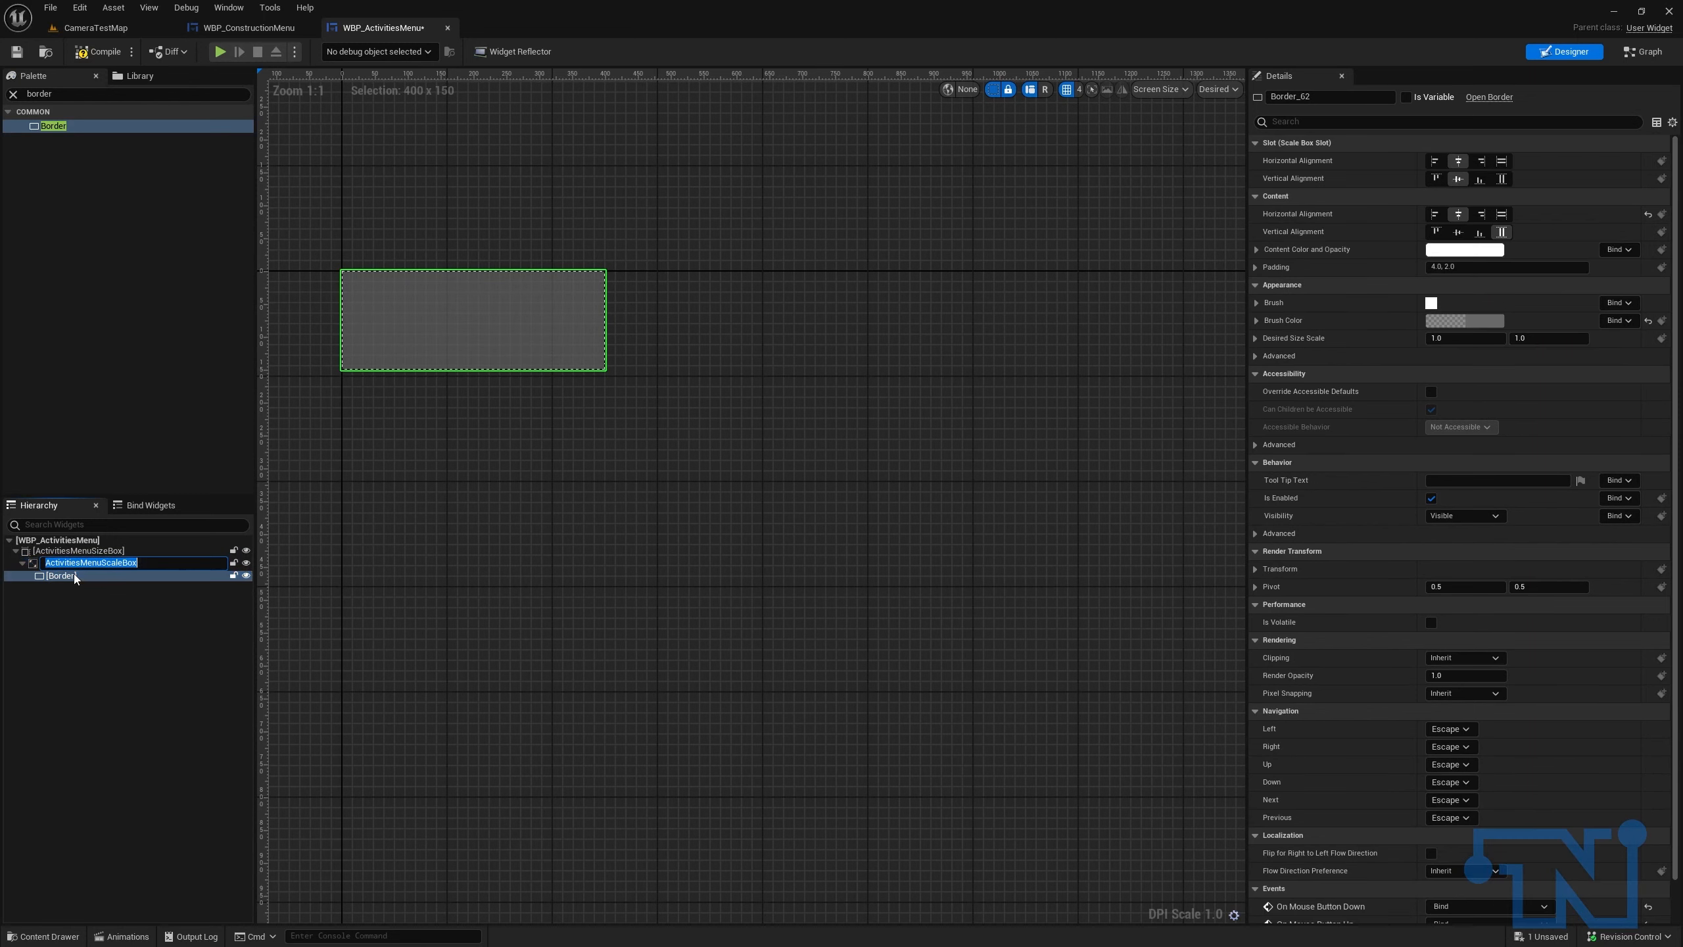
{"action": "left_click", "coordinate": [66, 575]}
{"action": "left_click", "coordinate": [1345, 97]}
{"action": "key", "text": "ctrl+v"}
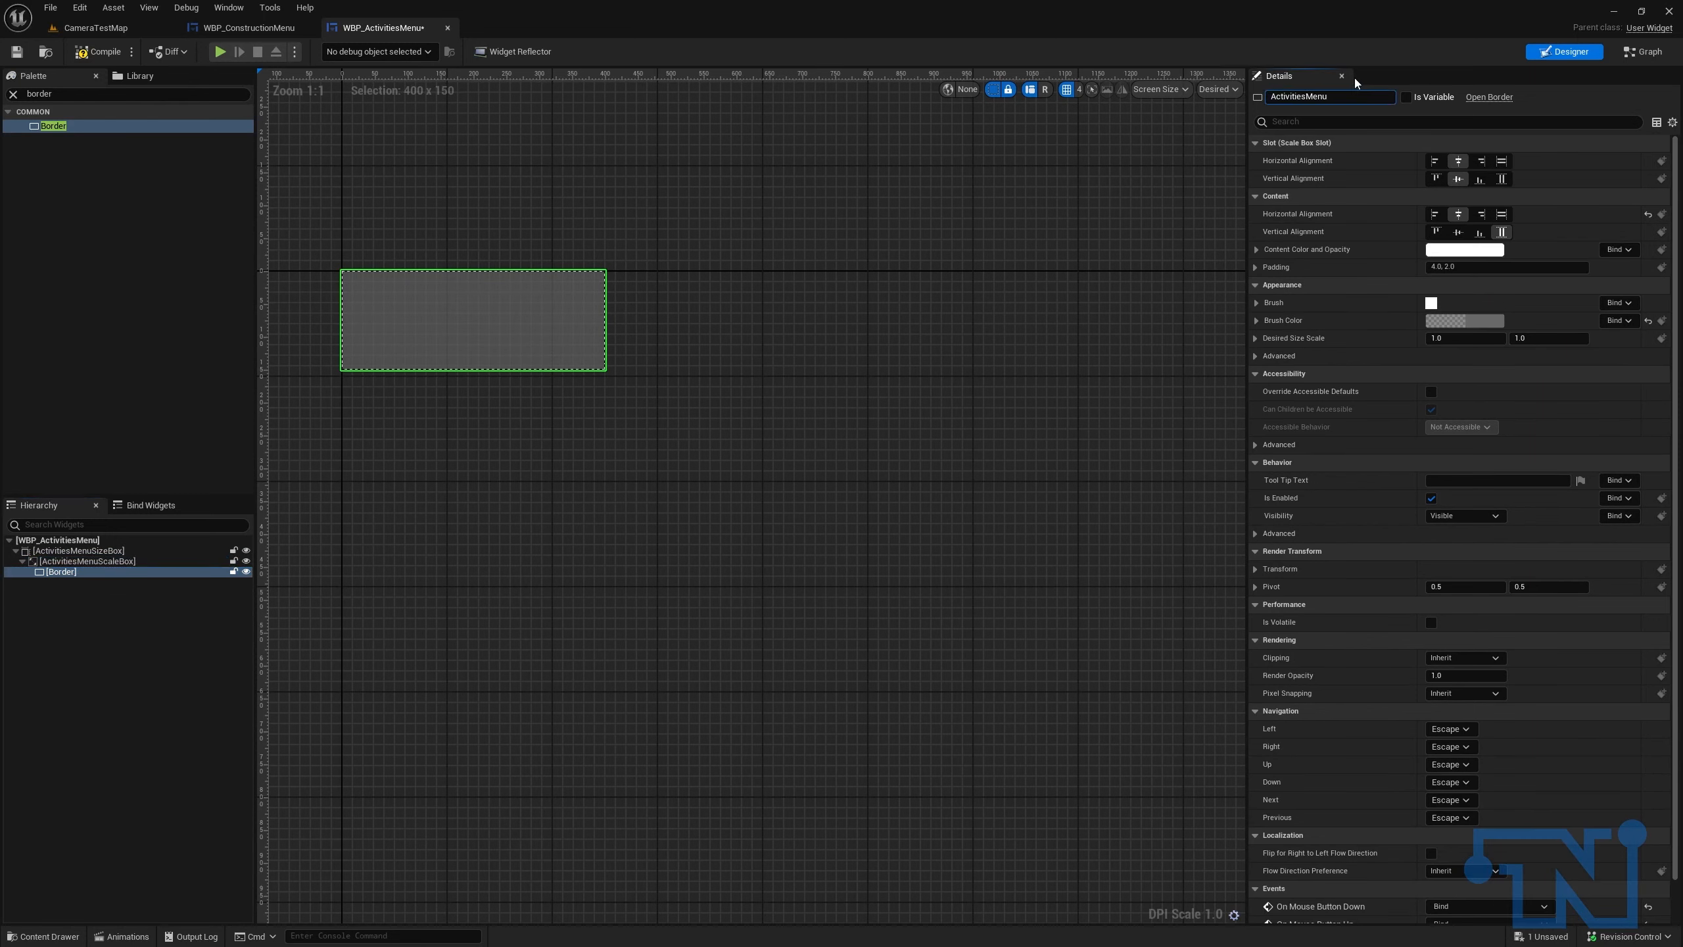
{"action": "type", "text": "Border"}
{"action": "key", "text": "Return"}
Step: Add a Horizontal Box inside ActivitiesMenuBorder and name it ActivitiesOptionsAnchor
{"action": "left_click", "coordinate": [83, 94]}
{"action": "type", "text": "ho"}
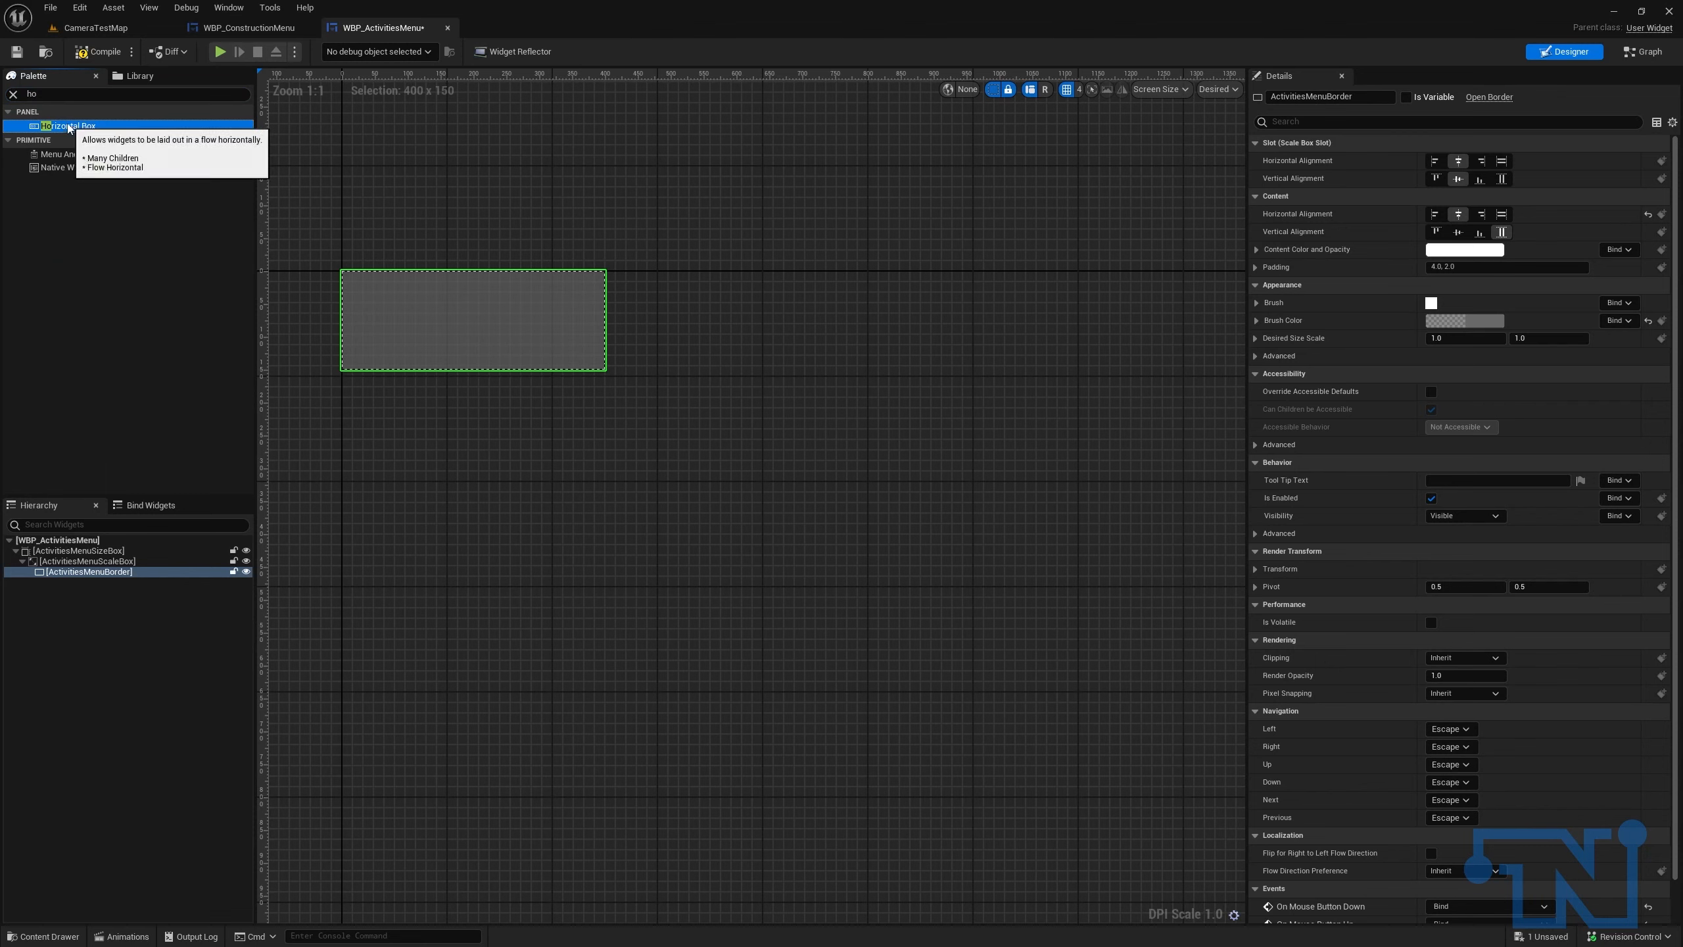
{"action": "left_click_drag", "start_coordinate": [66, 126], "coordinate": [88, 574]}
{"action": "type", "text": "ActivitiesMe"}
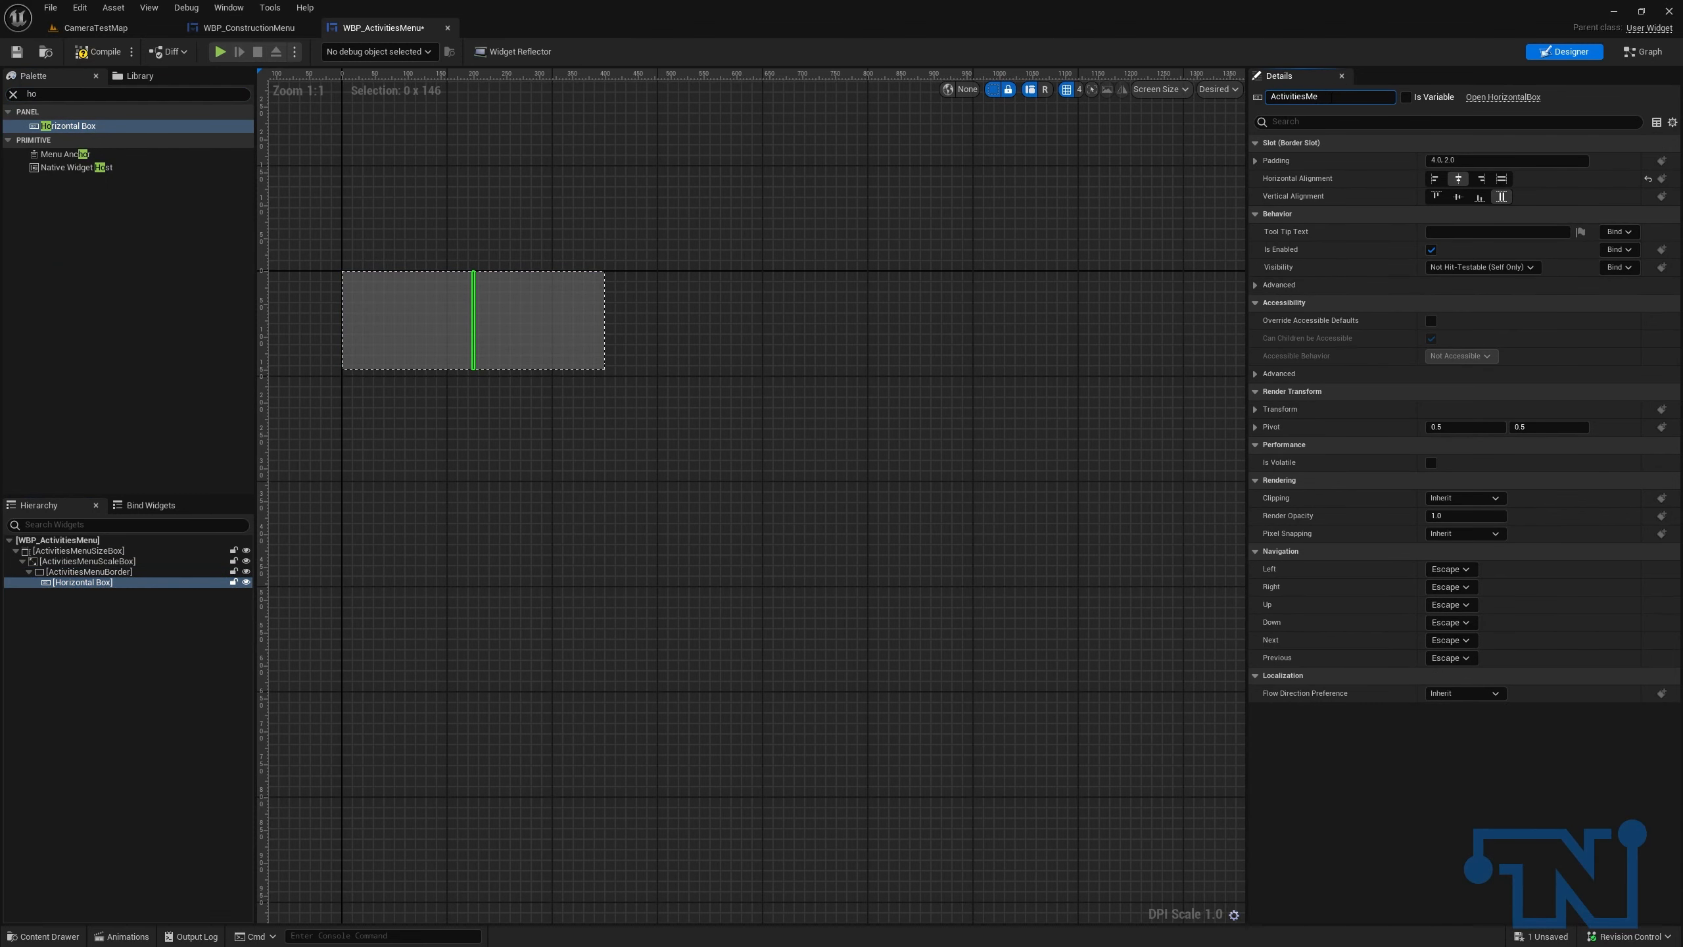
{"action": "type", "text": "nutionsAnchor"}
{"action": "key", "text": "Return"}
Step: Add a Button inside ActivitiesOptionsAnchor and name it ConstructionButton
{"action": "double_click", "coordinate": [81, 95]}
{"action": "type", "text": "image"}
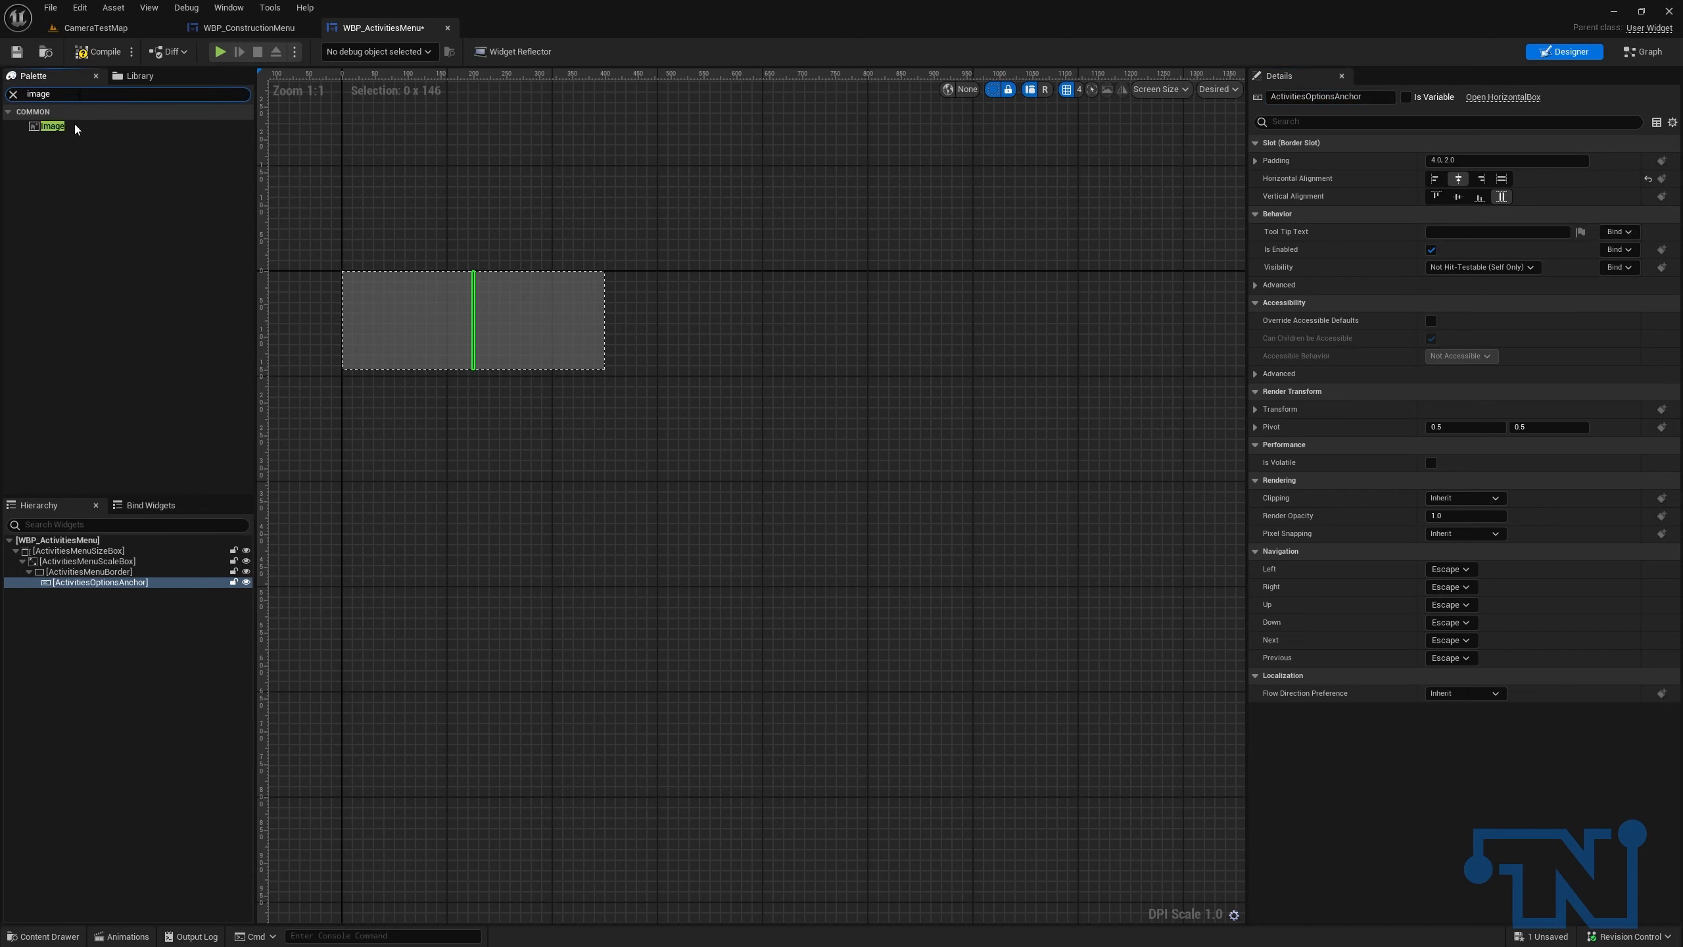
{"action": "key", "text": "ctrl+a"}
{"action": "type", "text": "button"}
{"action": "left_click_drag", "start_coordinate": [60, 126], "coordinate": [98, 584]}
{"action": "left_click", "coordinate": [84, 595]}
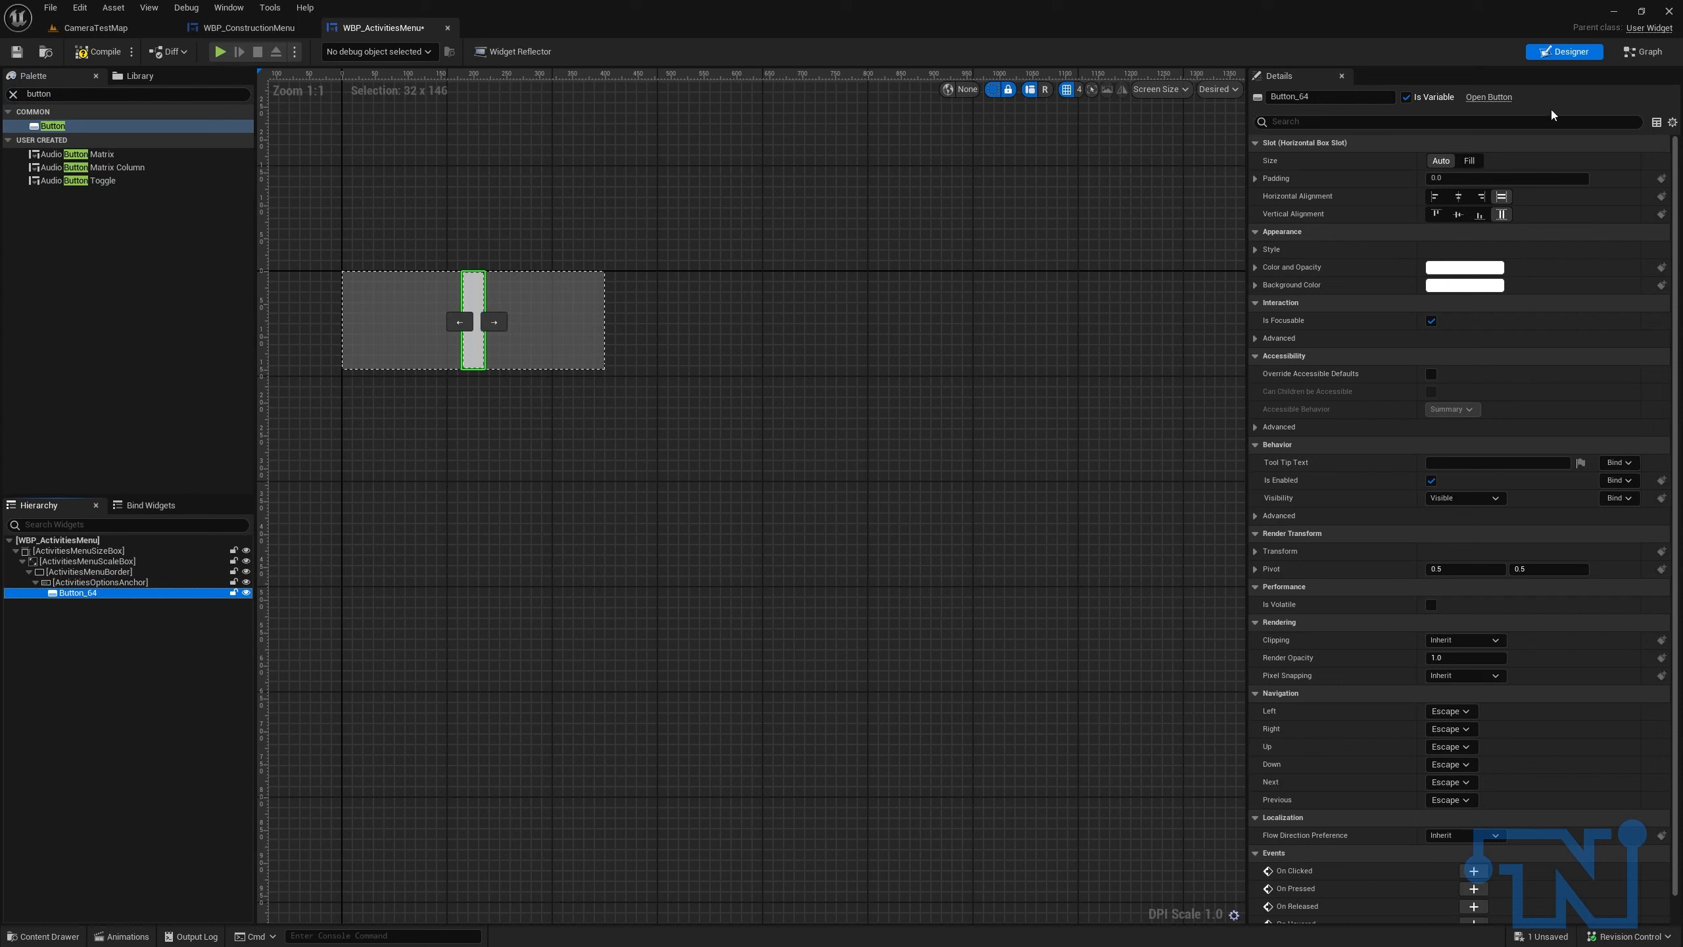
{"action": "left_click", "coordinate": [1351, 102]}
{"action": "type", "text": "ConstructionButton"}
{"action": "key", "text": "Return"}
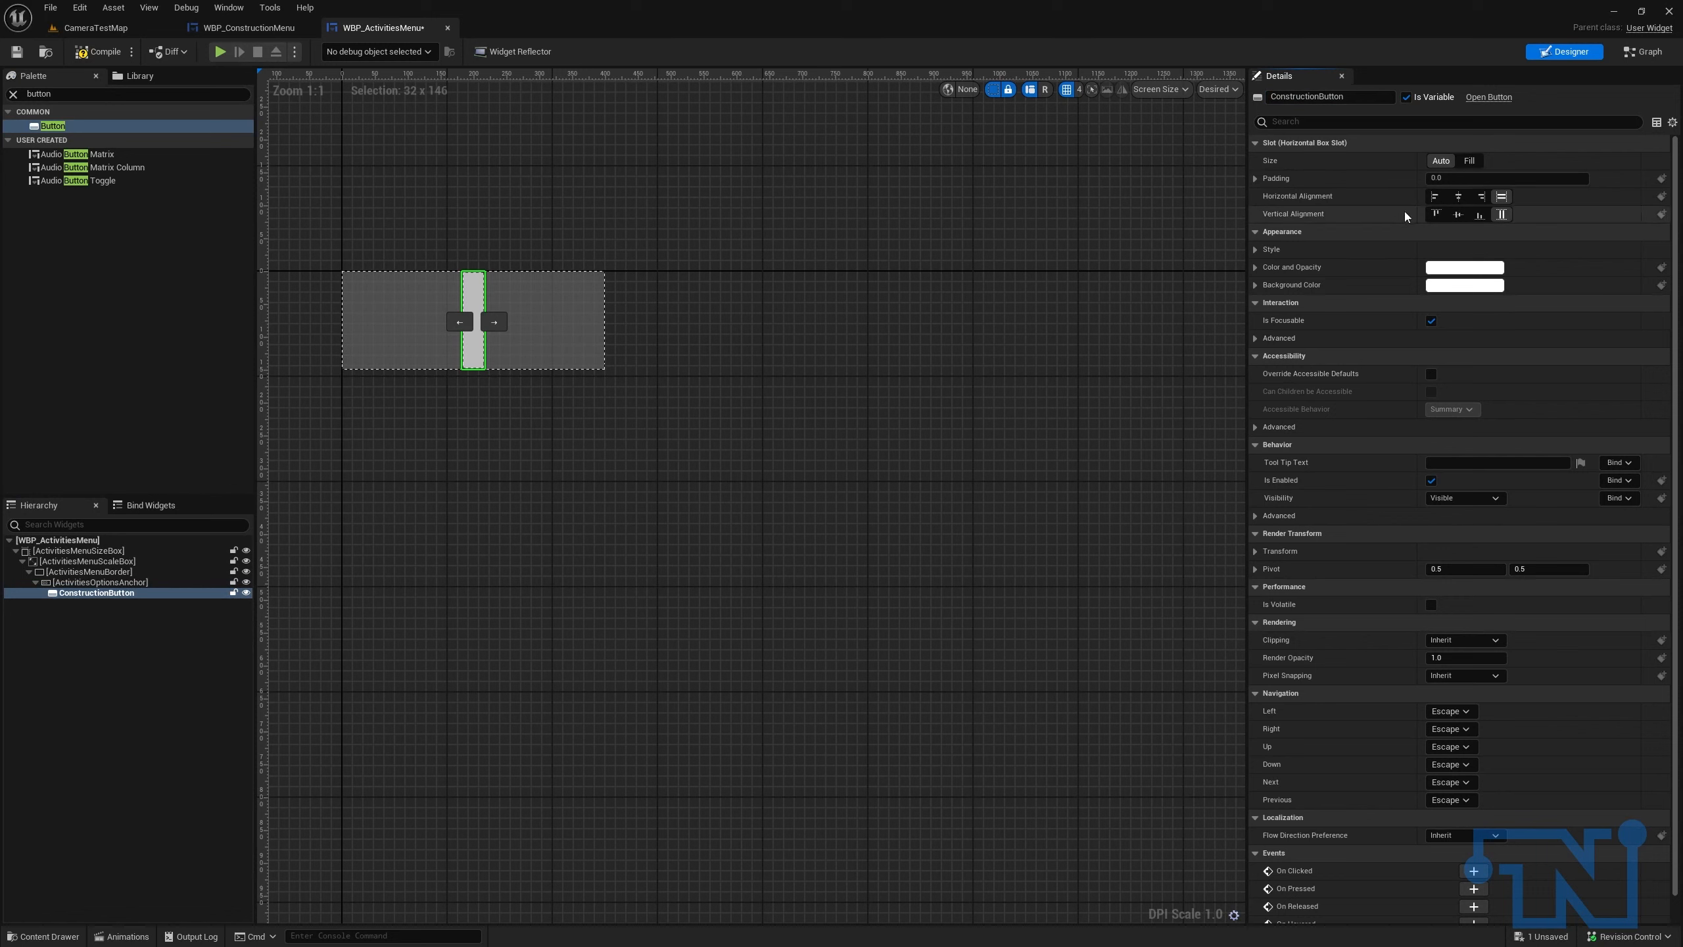
Step: Center ConstructionButton horizontally and vertically in its slot
{"action": "left_click", "coordinate": [1458, 197]}
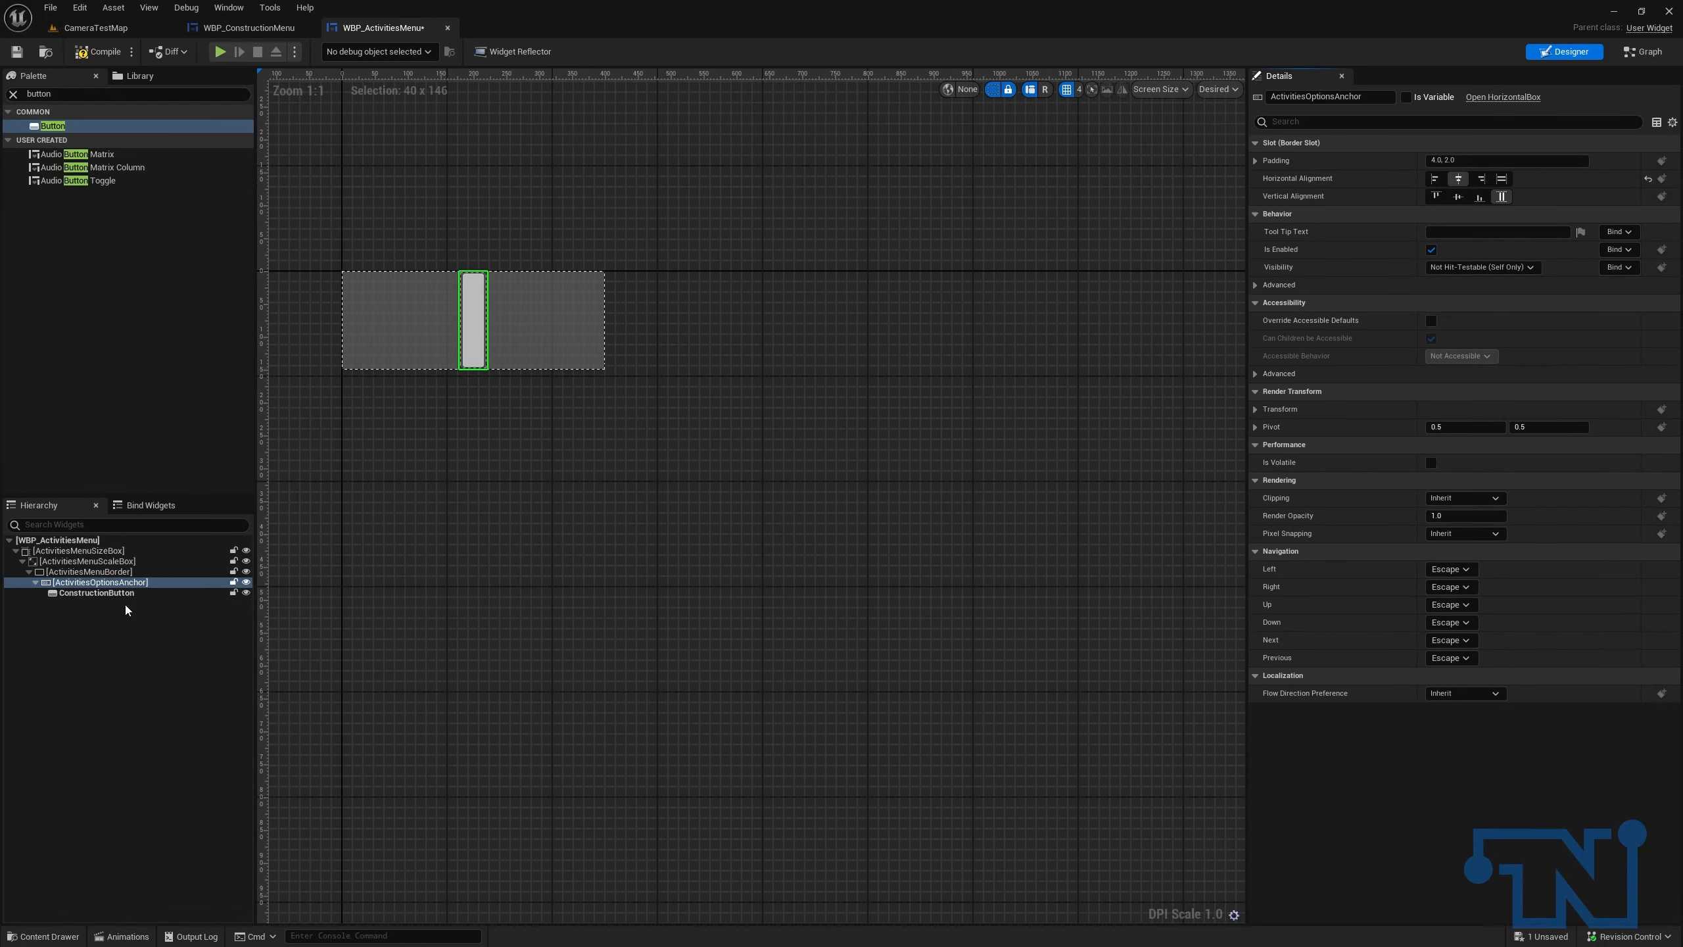
{"action": "left_click", "coordinate": [115, 595]}
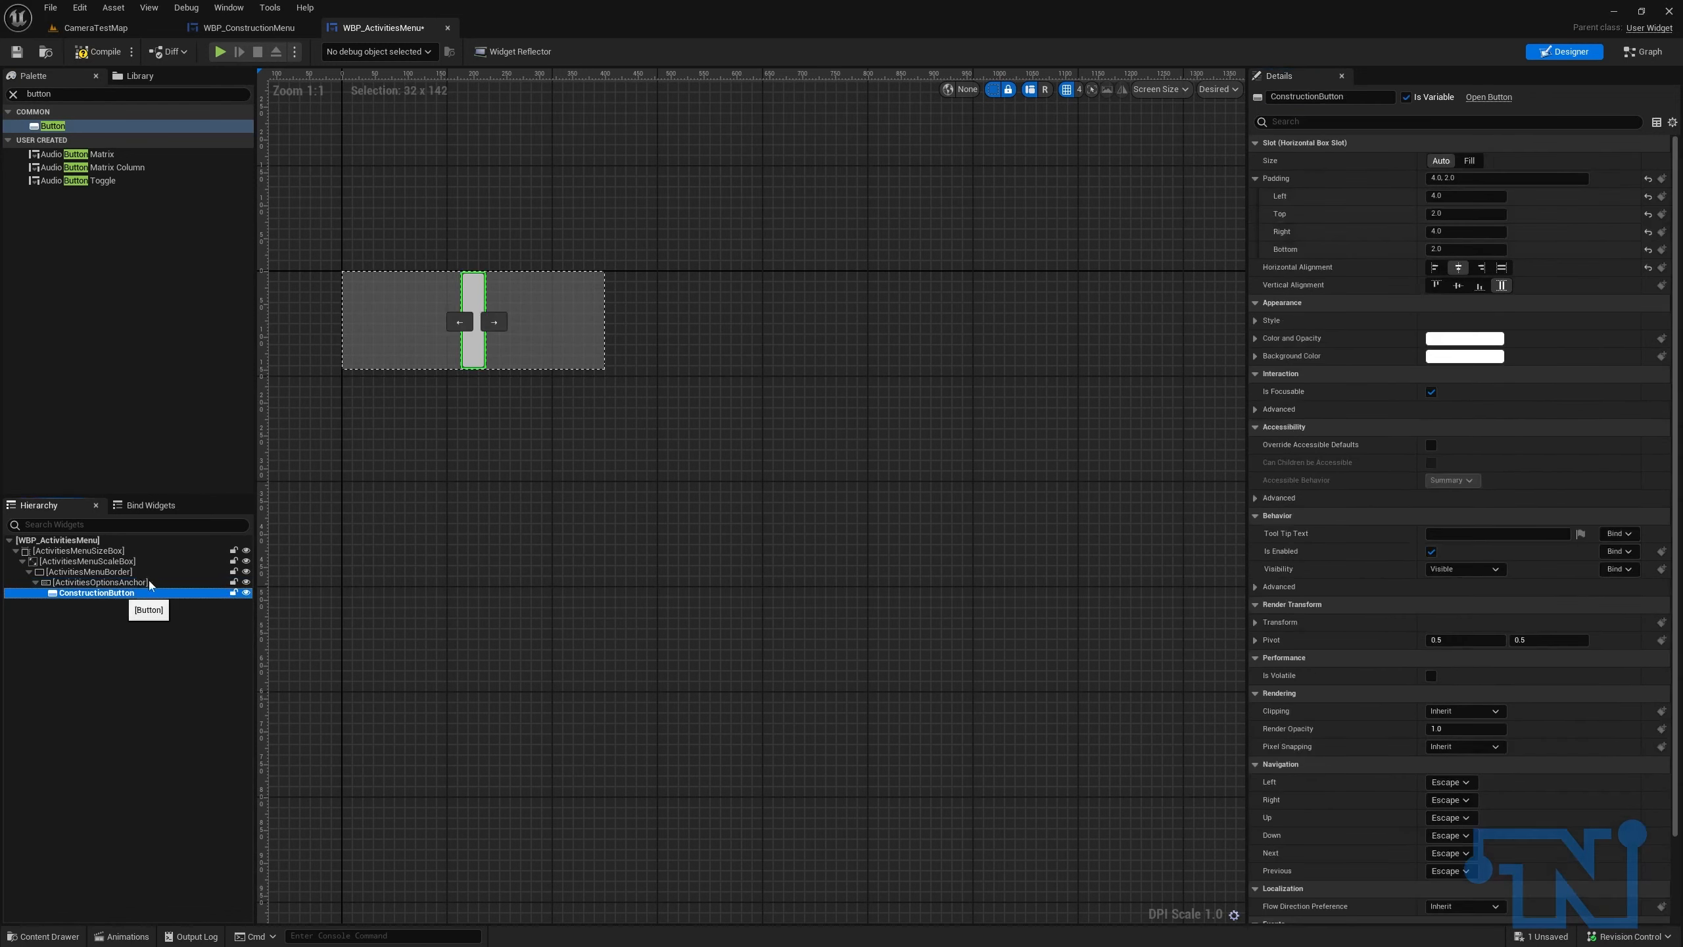
{"action": "left_click", "coordinate": [1458, 286]}
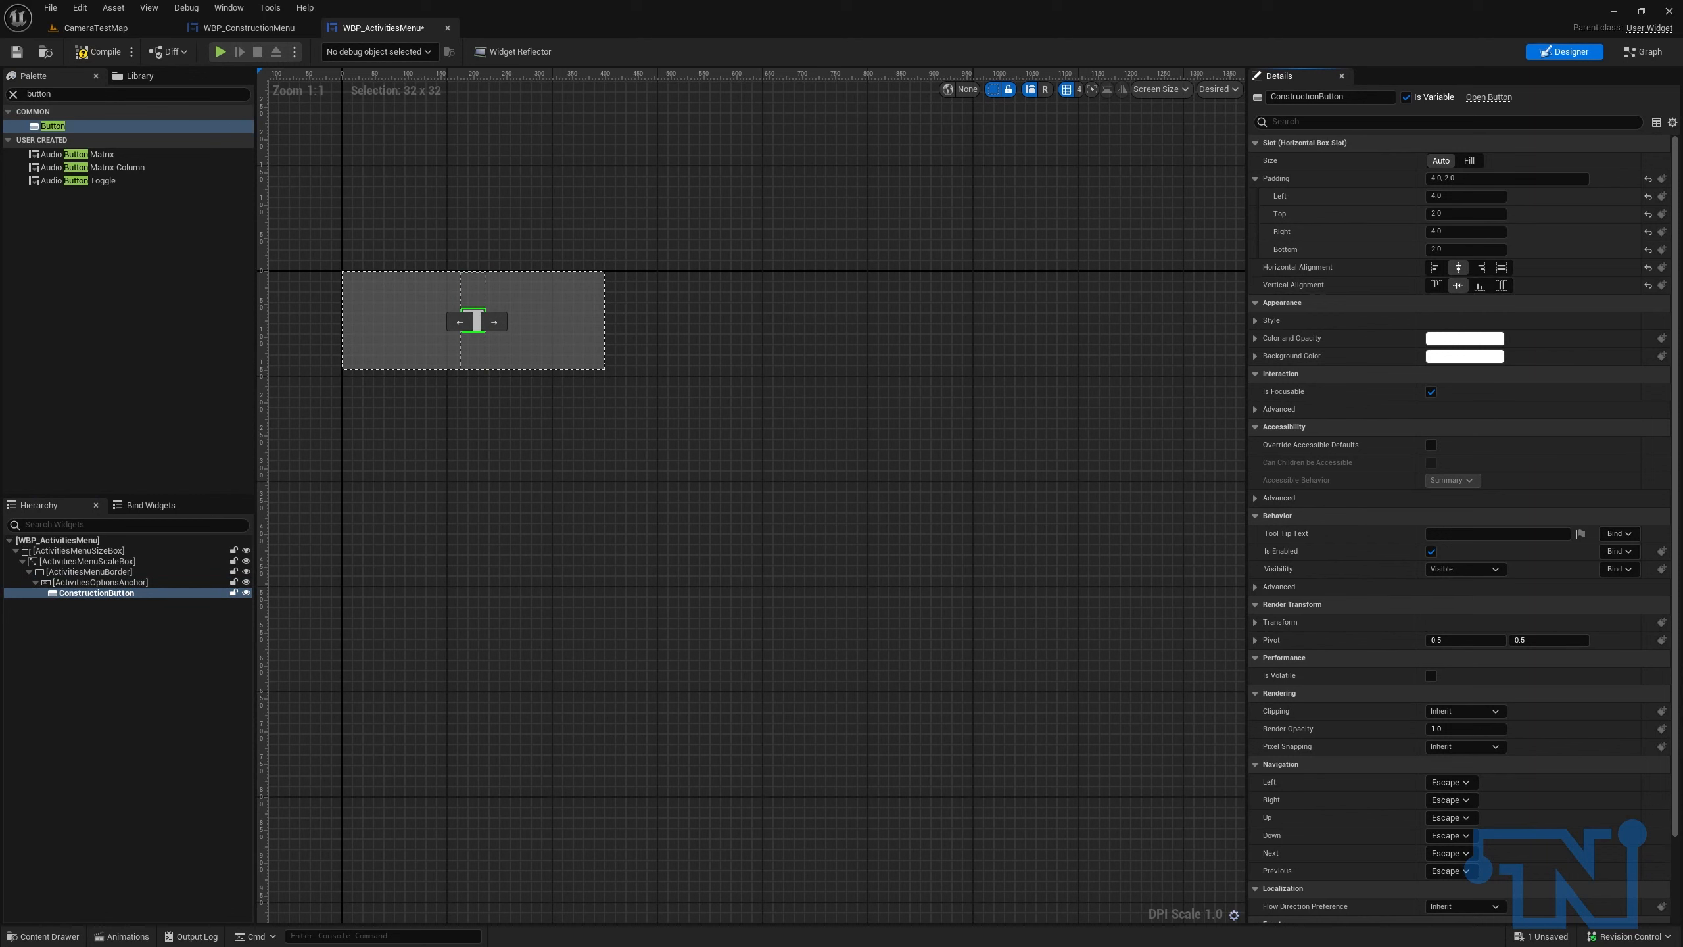
Step: Set ConstructionButton's padding to 15 on the left and right and 0 on the top and bottom
{"action": "left_click", "coordinate": [1480, 194]}
{"action": "type", "text": "15"}
{"action": "key", "text": "Tab"}
{"action": "type", "text": "0"}
{"action": "key", "text": "Tab"}
{"action": "type", "text": "15"}
{"action": "key", "text": "Tab"}
{"action": "type", "text": "0"}
{"action": "key", "text": "Return"}
Step: Add an Image inside ConstructionButton
{"action": "left_click", "coordinate": [39, 93]}
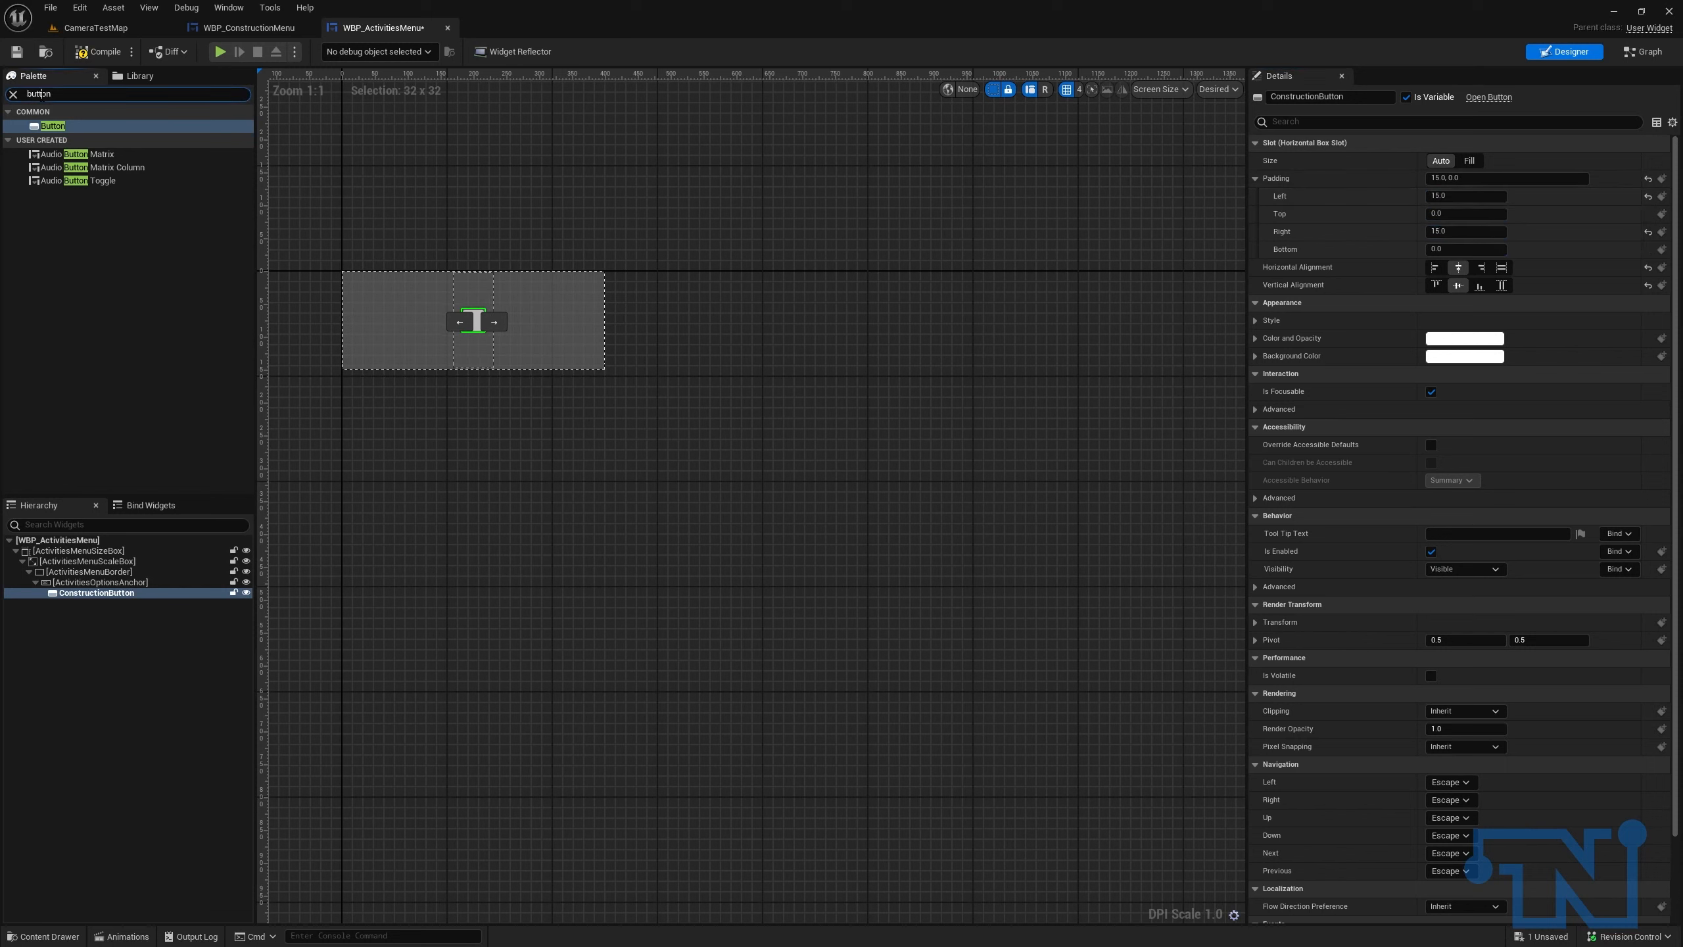
{"action": "type", "text": "image"}
{"action": "left_click_drag", "start_coordinate": [138, 528], "coordinate": [112, 606]}
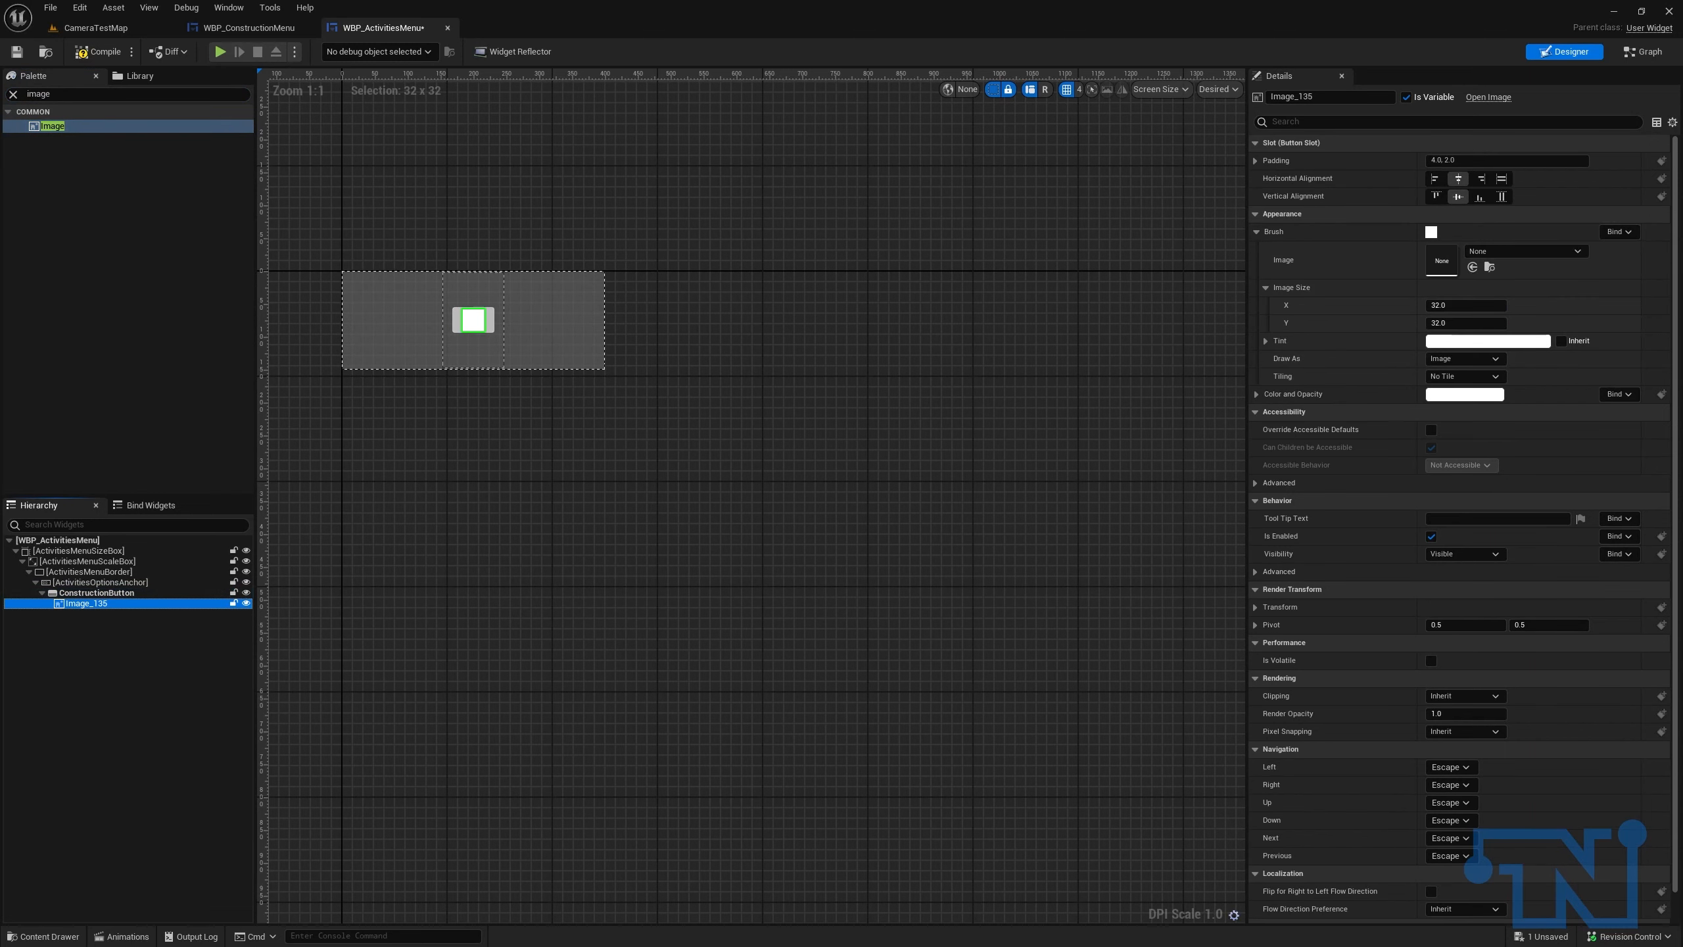
Step: Assign the T_Constructicon texture to the image inside ConstructionButton and set its image size to 64 by 64
{"action": "left_click", "coordinate": [1504, 253]}
{"action": "type", "text": "t_const"}
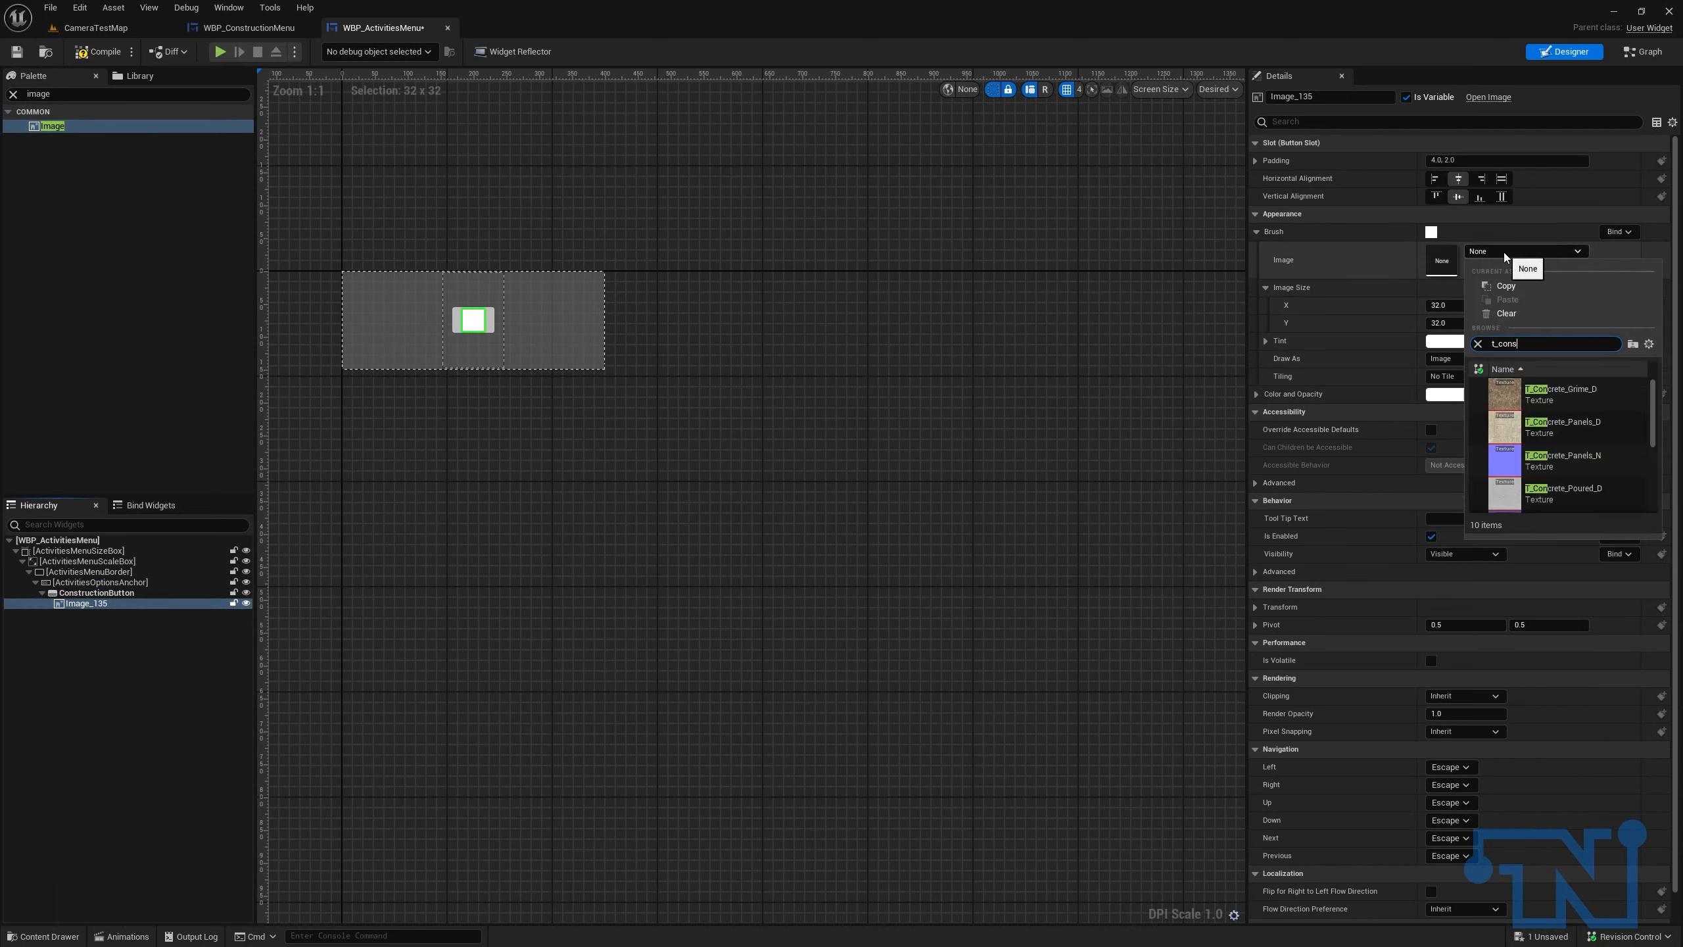
{"action": "left_click", "coordinate": [1536, 394]}
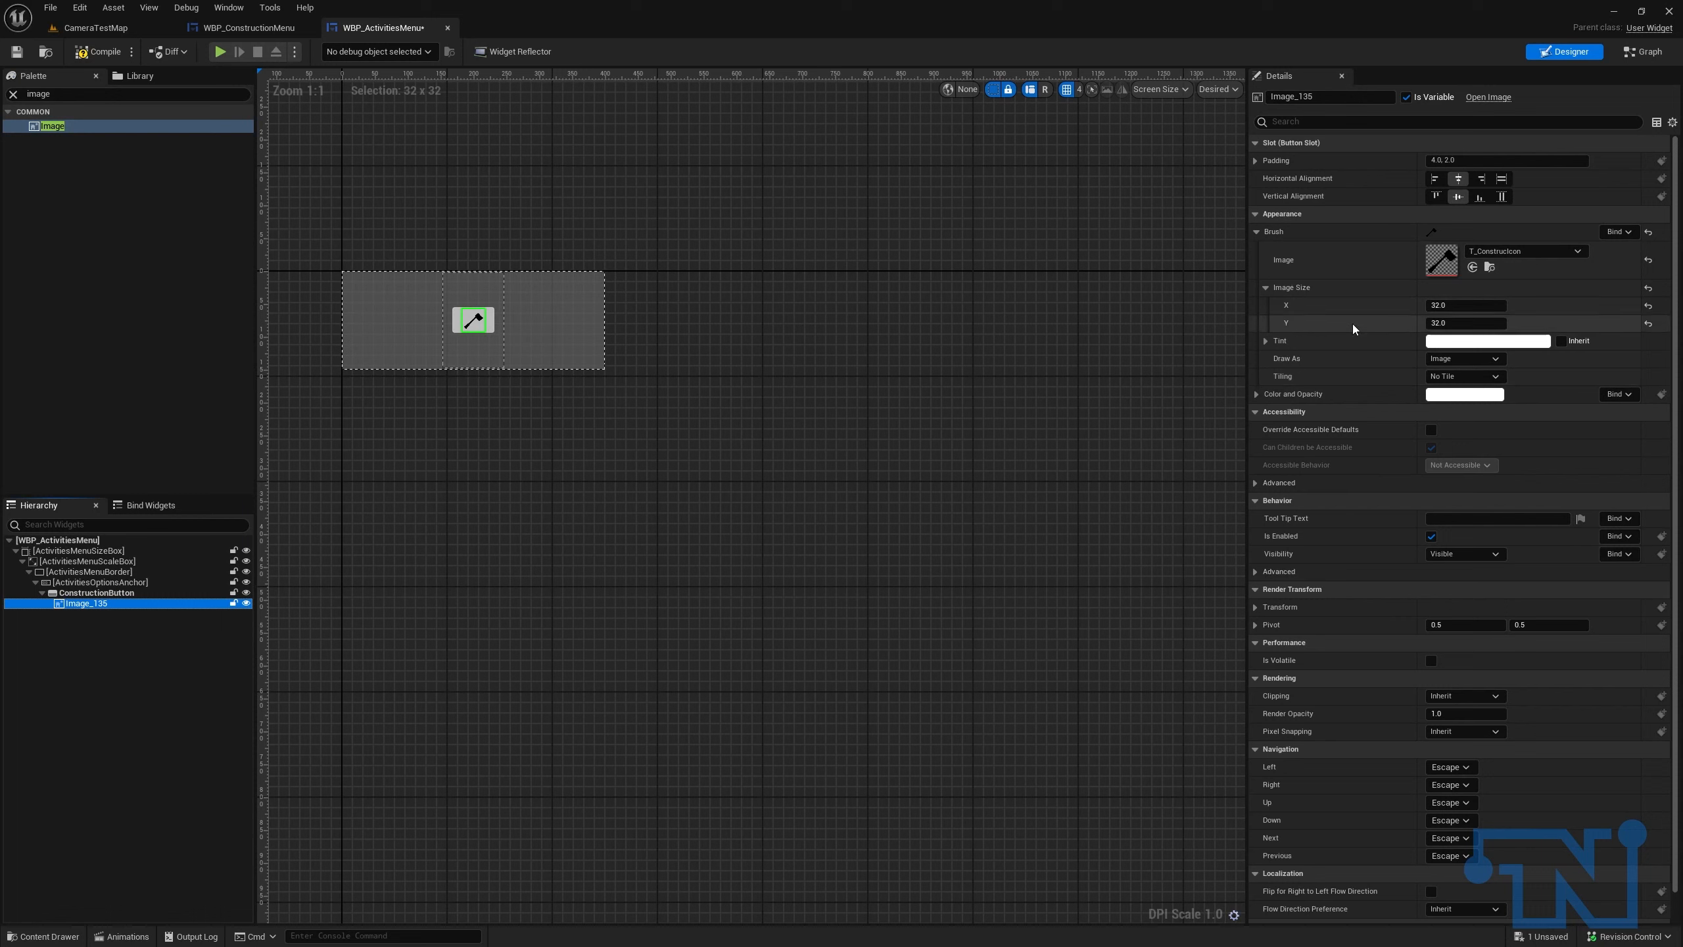
{"action": "left_click", "coordinate": [1447, 305]}
{"action": "type", "text": "64"}
{"action": "key", "text": "Tab"}
{"action": "type", "text": "64"}
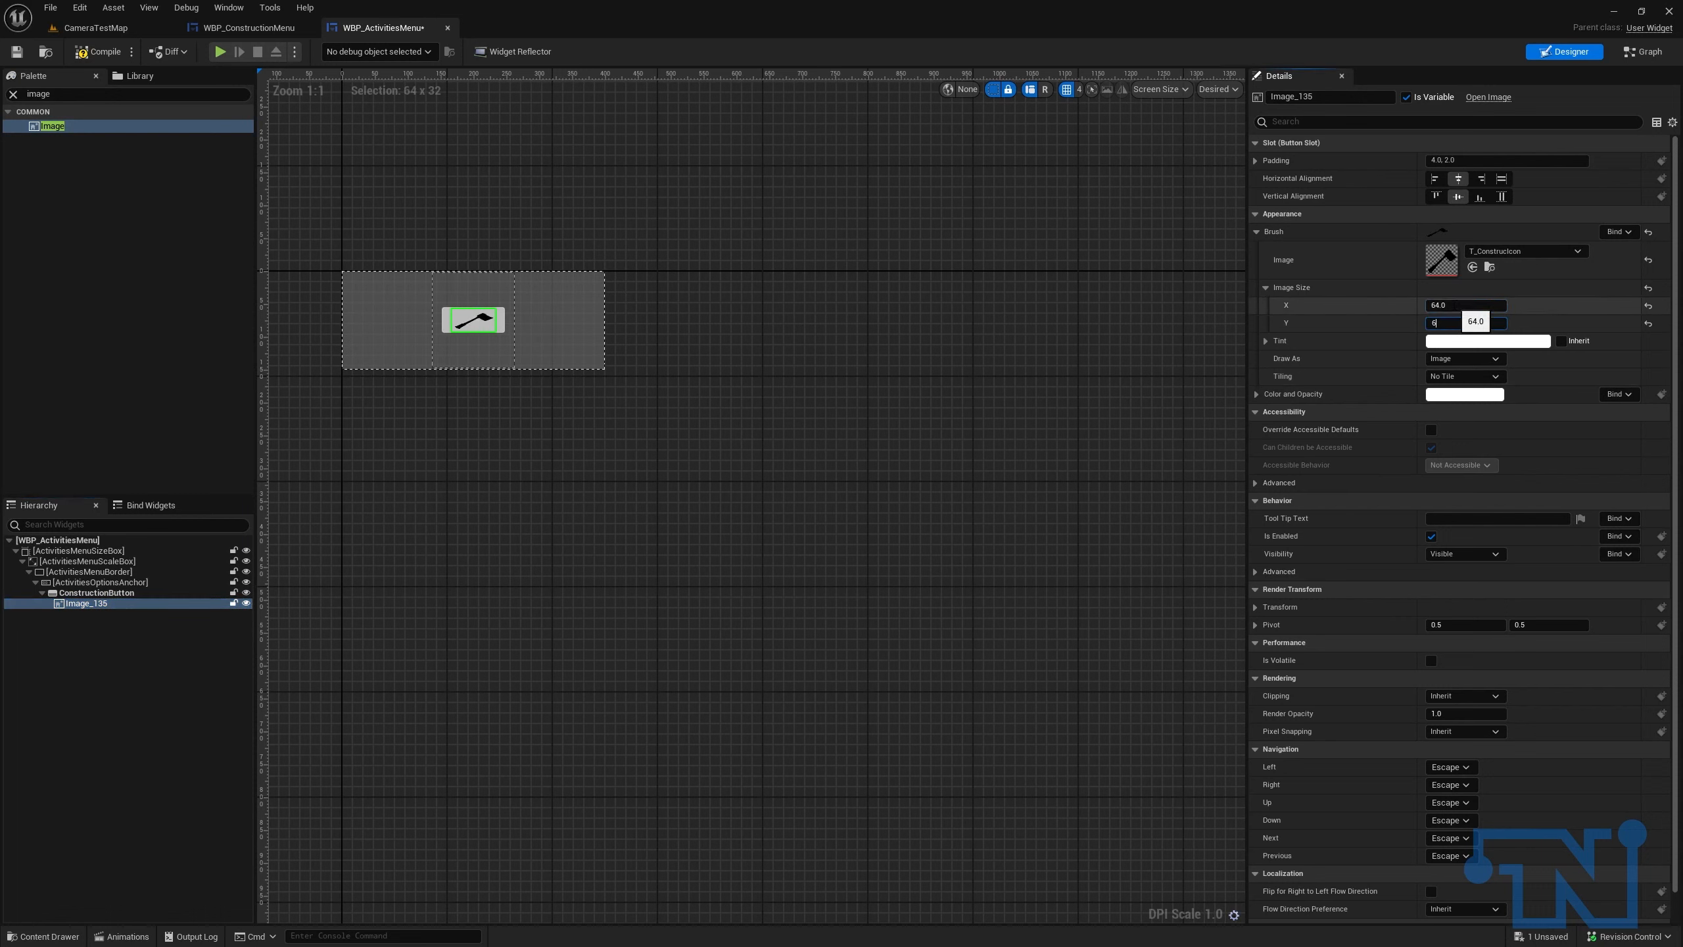
{"action": "key", "text": "Return"}
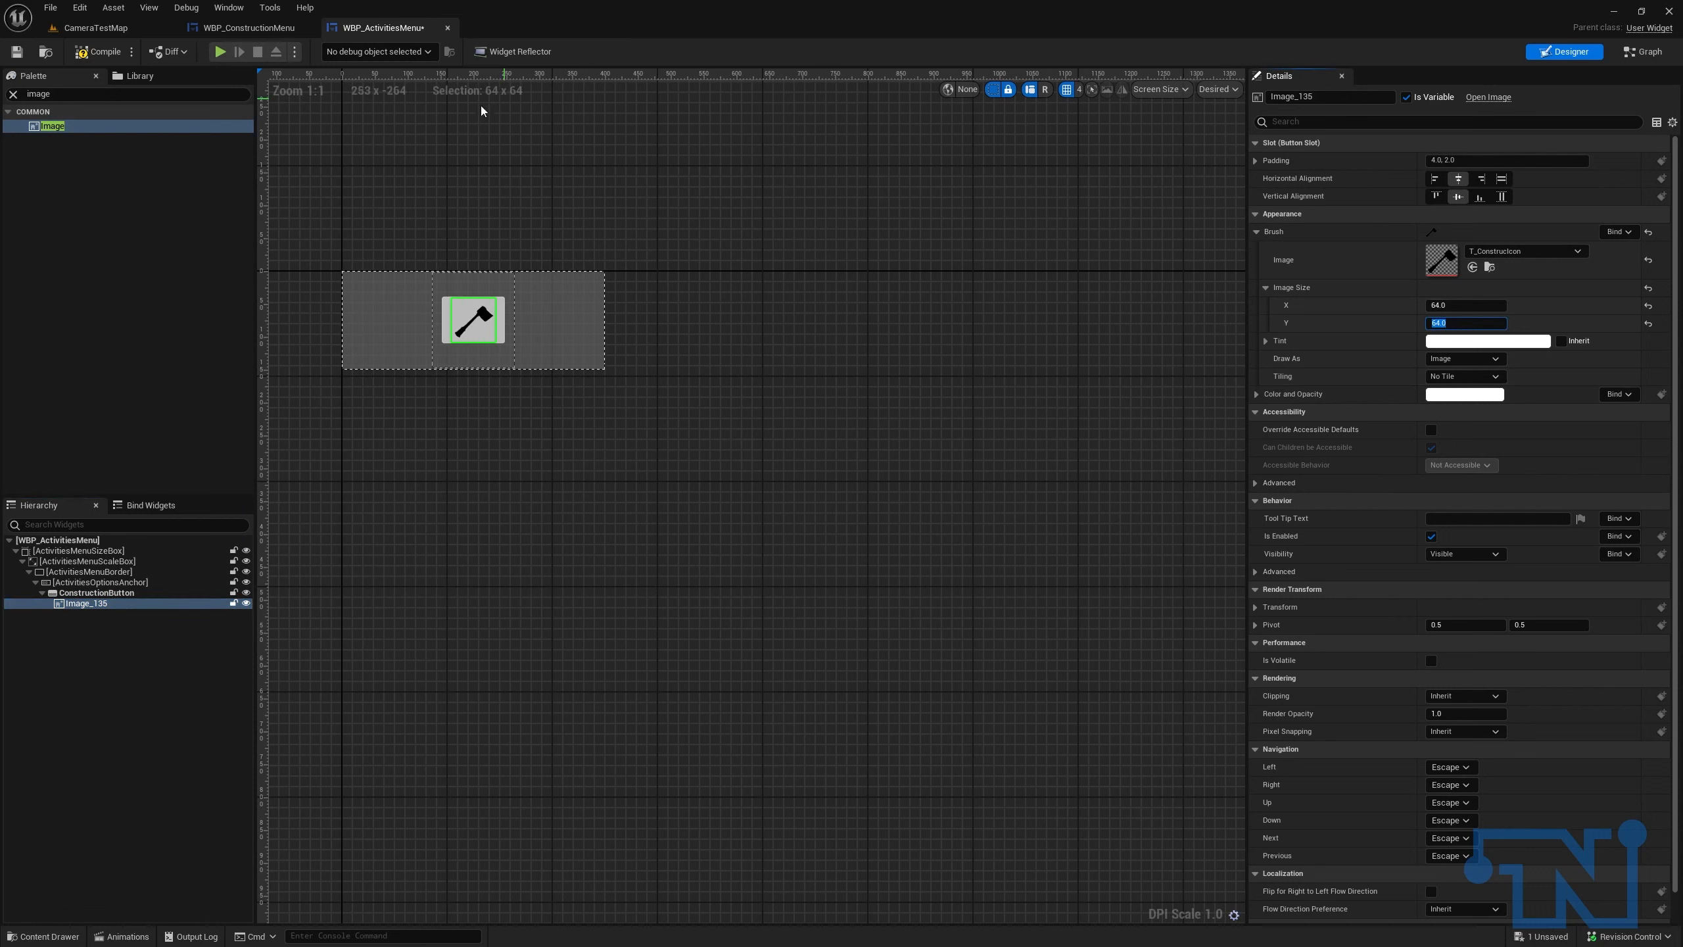
Step: Compile and save WBP_ActivitiesMenu, and open the WBP_MainUI widget from the Core/Widgets folder
{"action": "left_click", "coordinate": [94, 52]}
{"action": "left_click", "coordinate": [18, 53]}
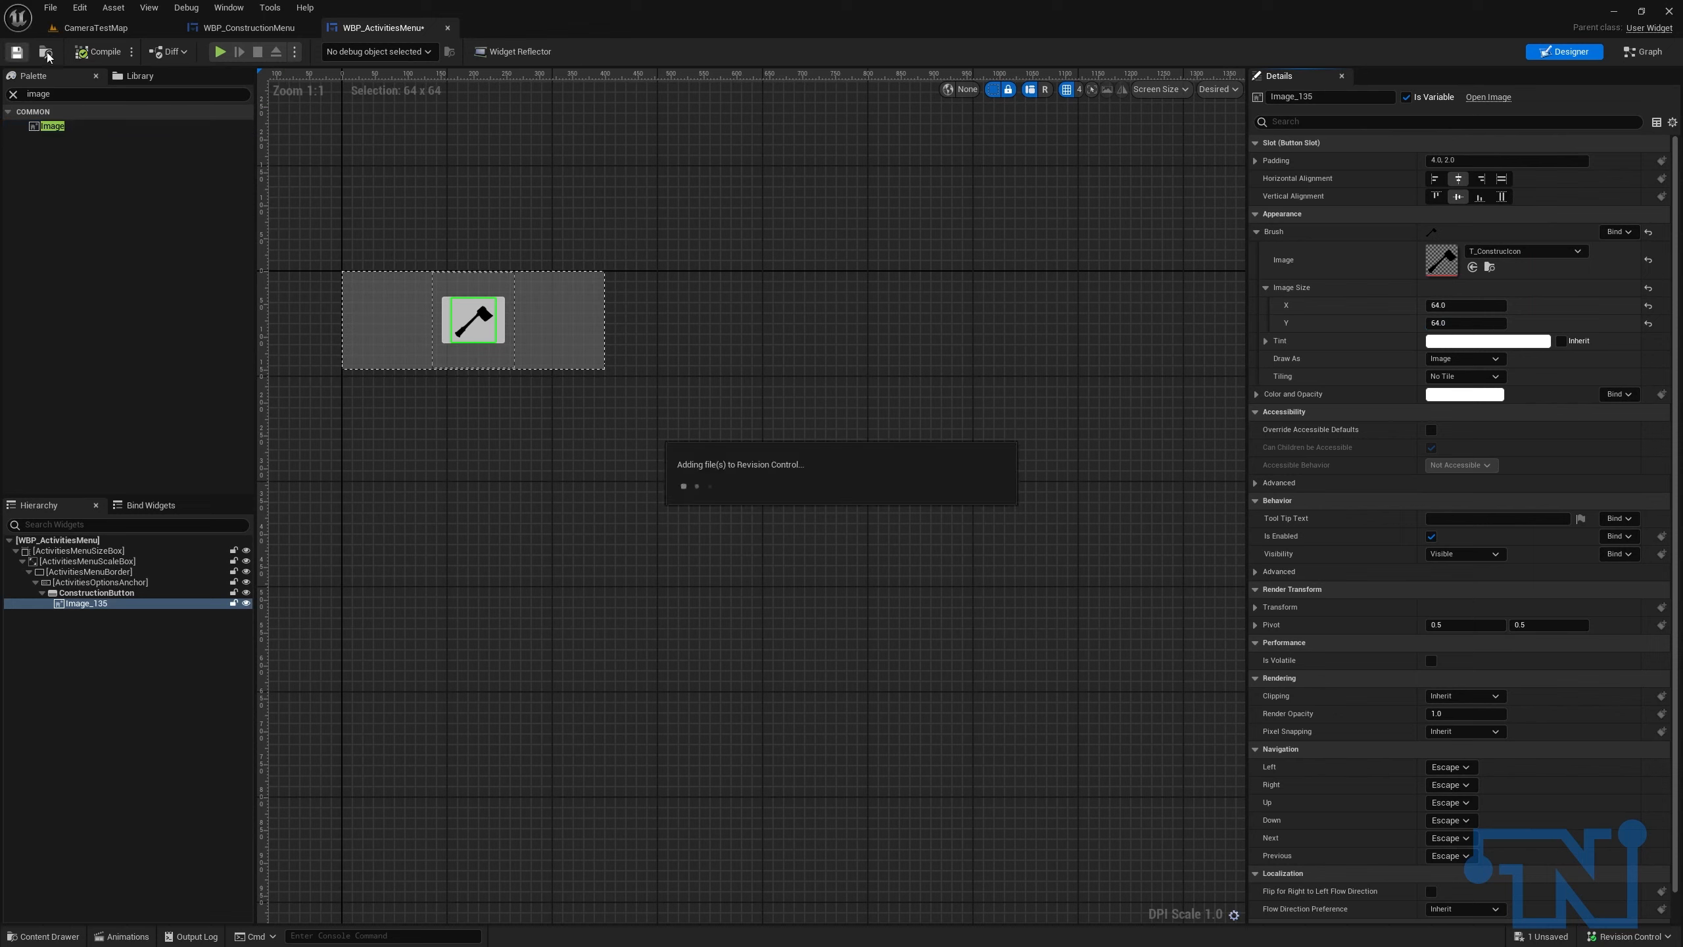
{"action": "left_click", "coordinate": [96, 27]}
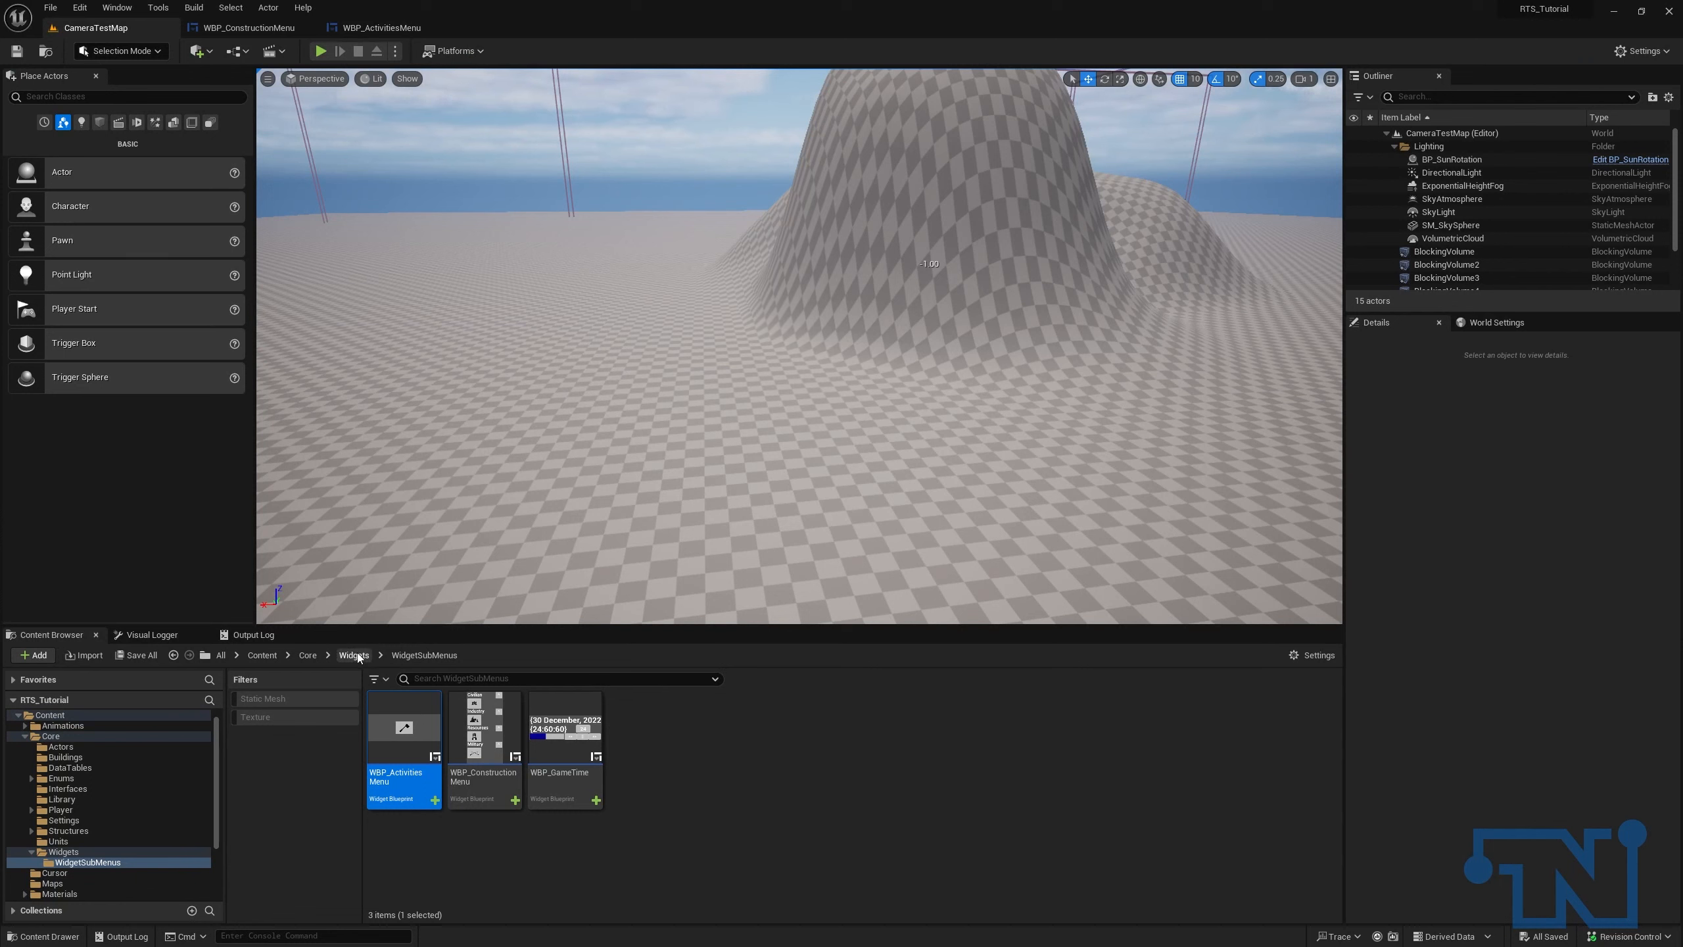
{"action": "left_click", "coordinate": [356, 655]}
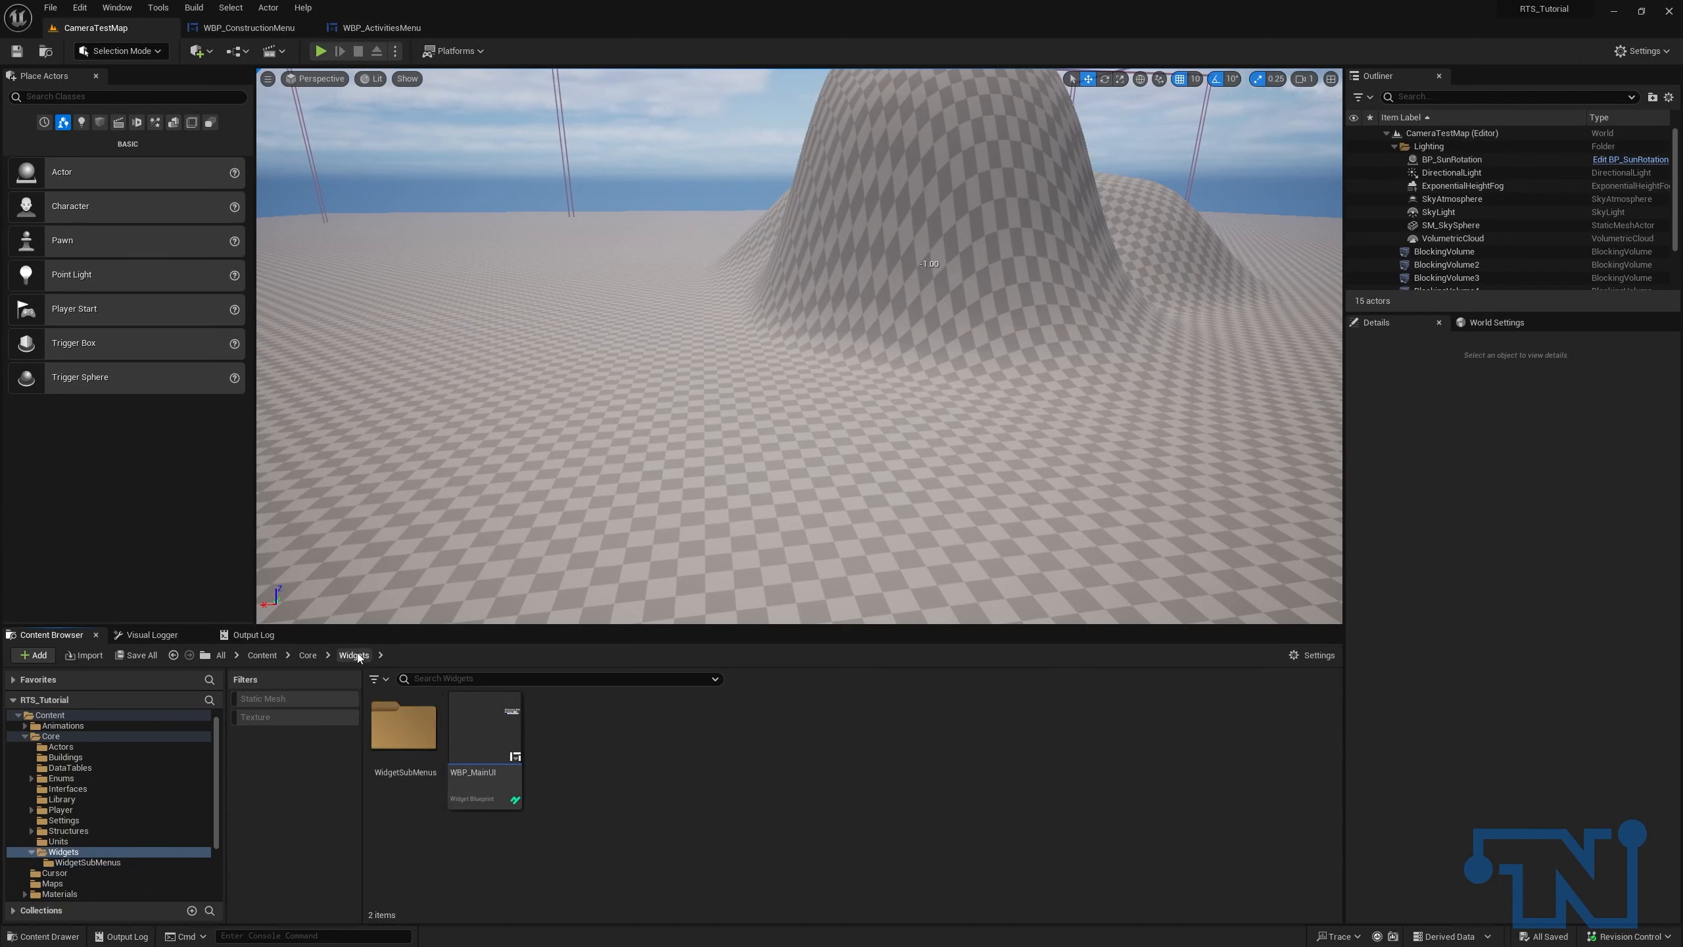
{"action": "double_click", "coordinate": [497, 719]}
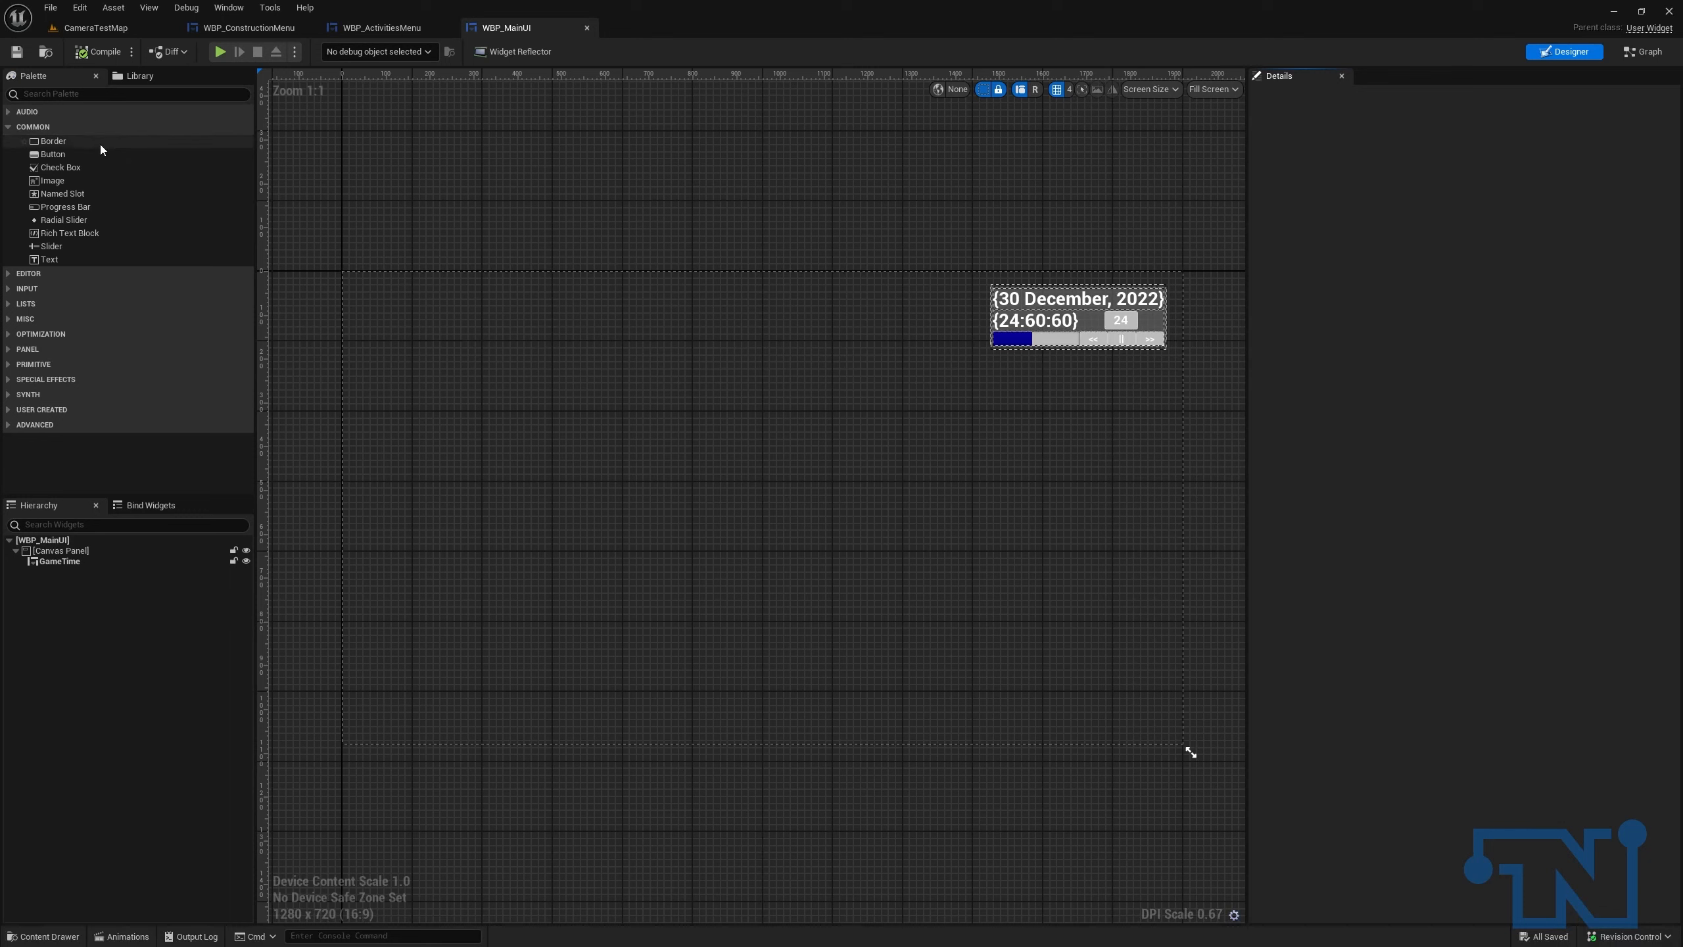
Step: Wrap the GameTime widget in a Horizontal Box
{"action": "left_click", "coordinate": [109, 563]}
{"action": "right_click", "coordinate": [110, 563]}
{"action": "mouse_move", "coordinate": [209, 716]}
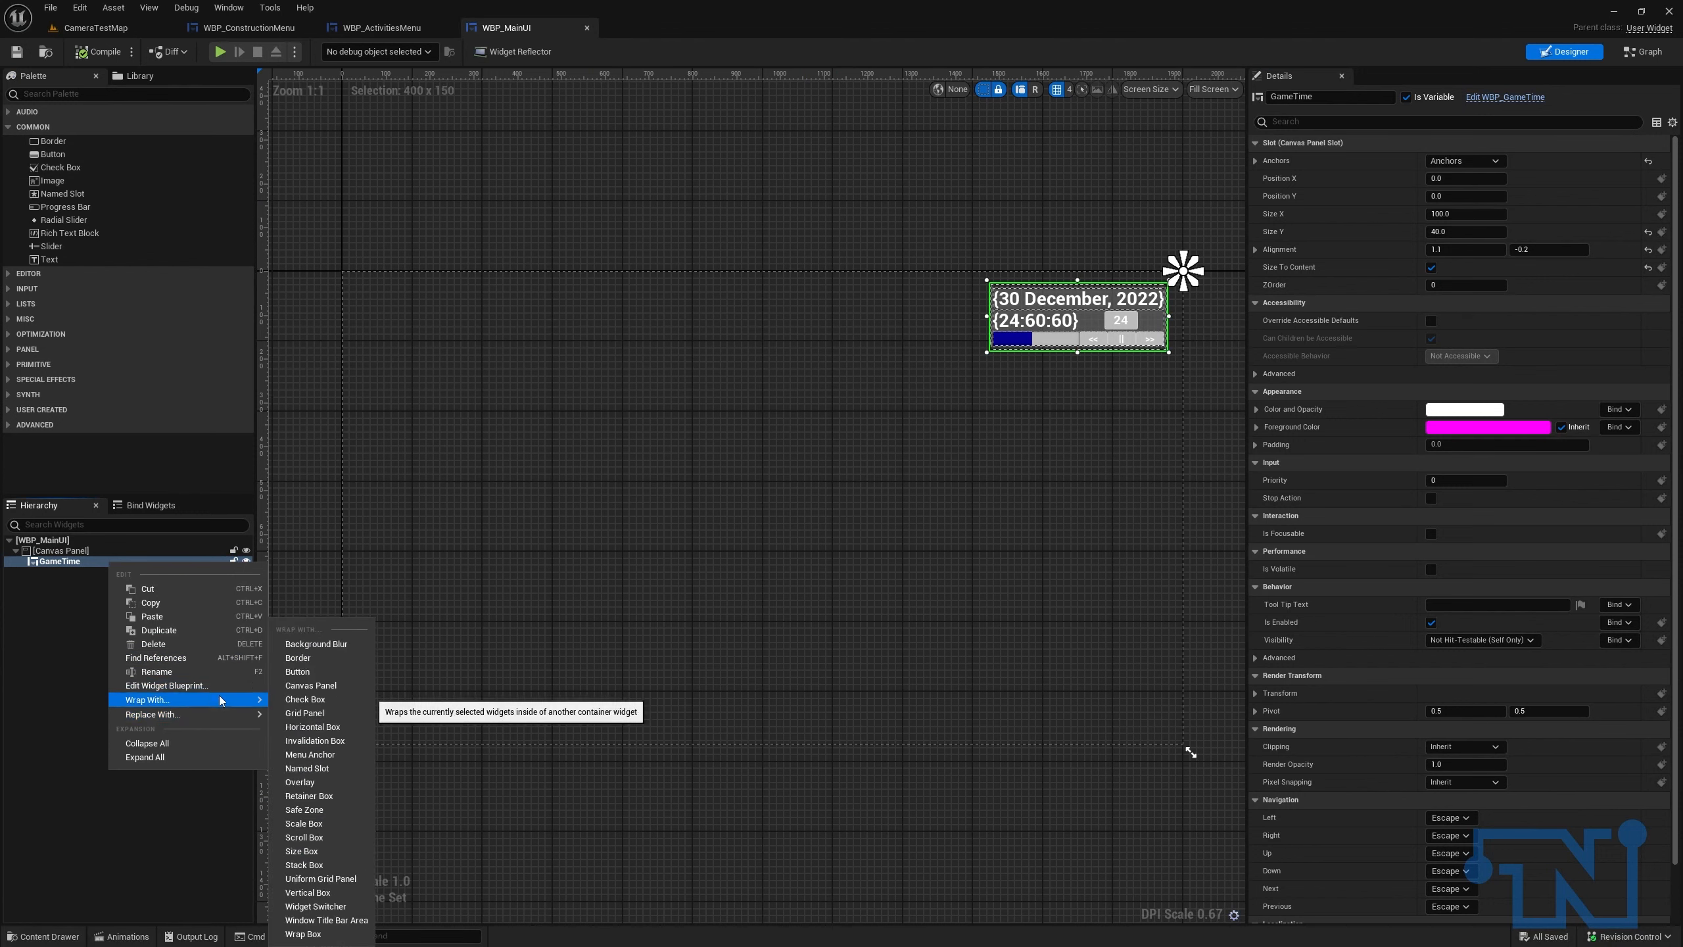
{"action": "left_click", "coordinate": [320, 732]}
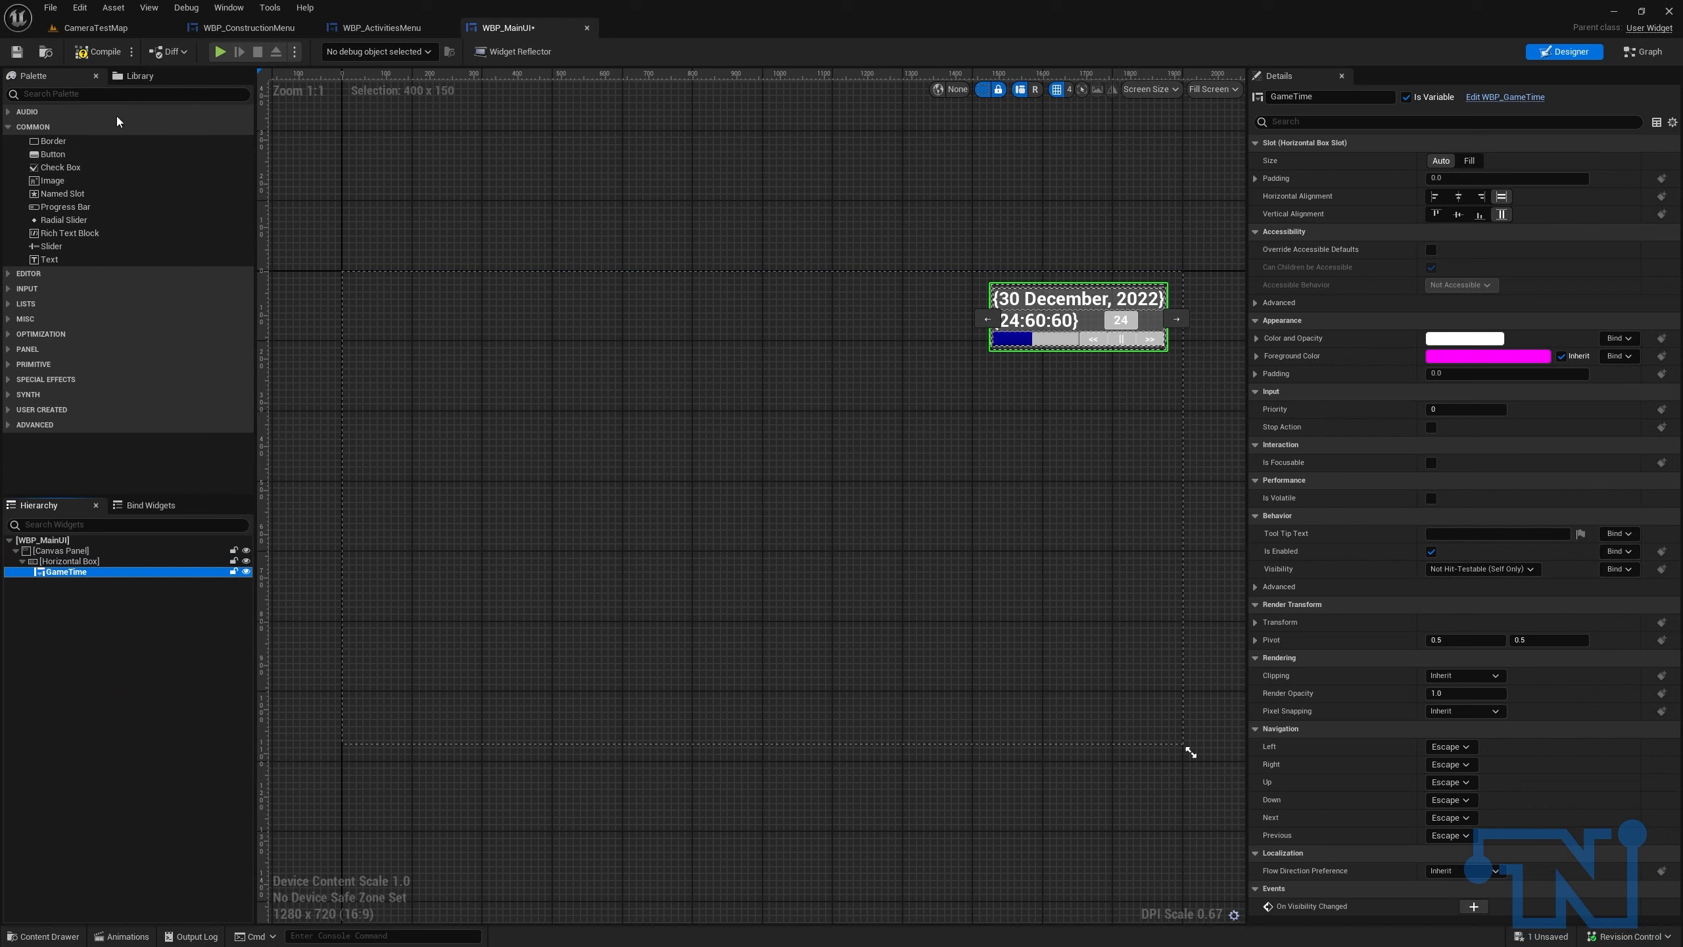
Step: Add the user-created WBP Activities Menu to the Horizontal Box and order GameTime after it
{"action": "left_click", "coordinate": [27, 409]}
{"action": "scroll", "coordinate": [143, 432], "scroll_direction": "down", "scroll_amount": 5}
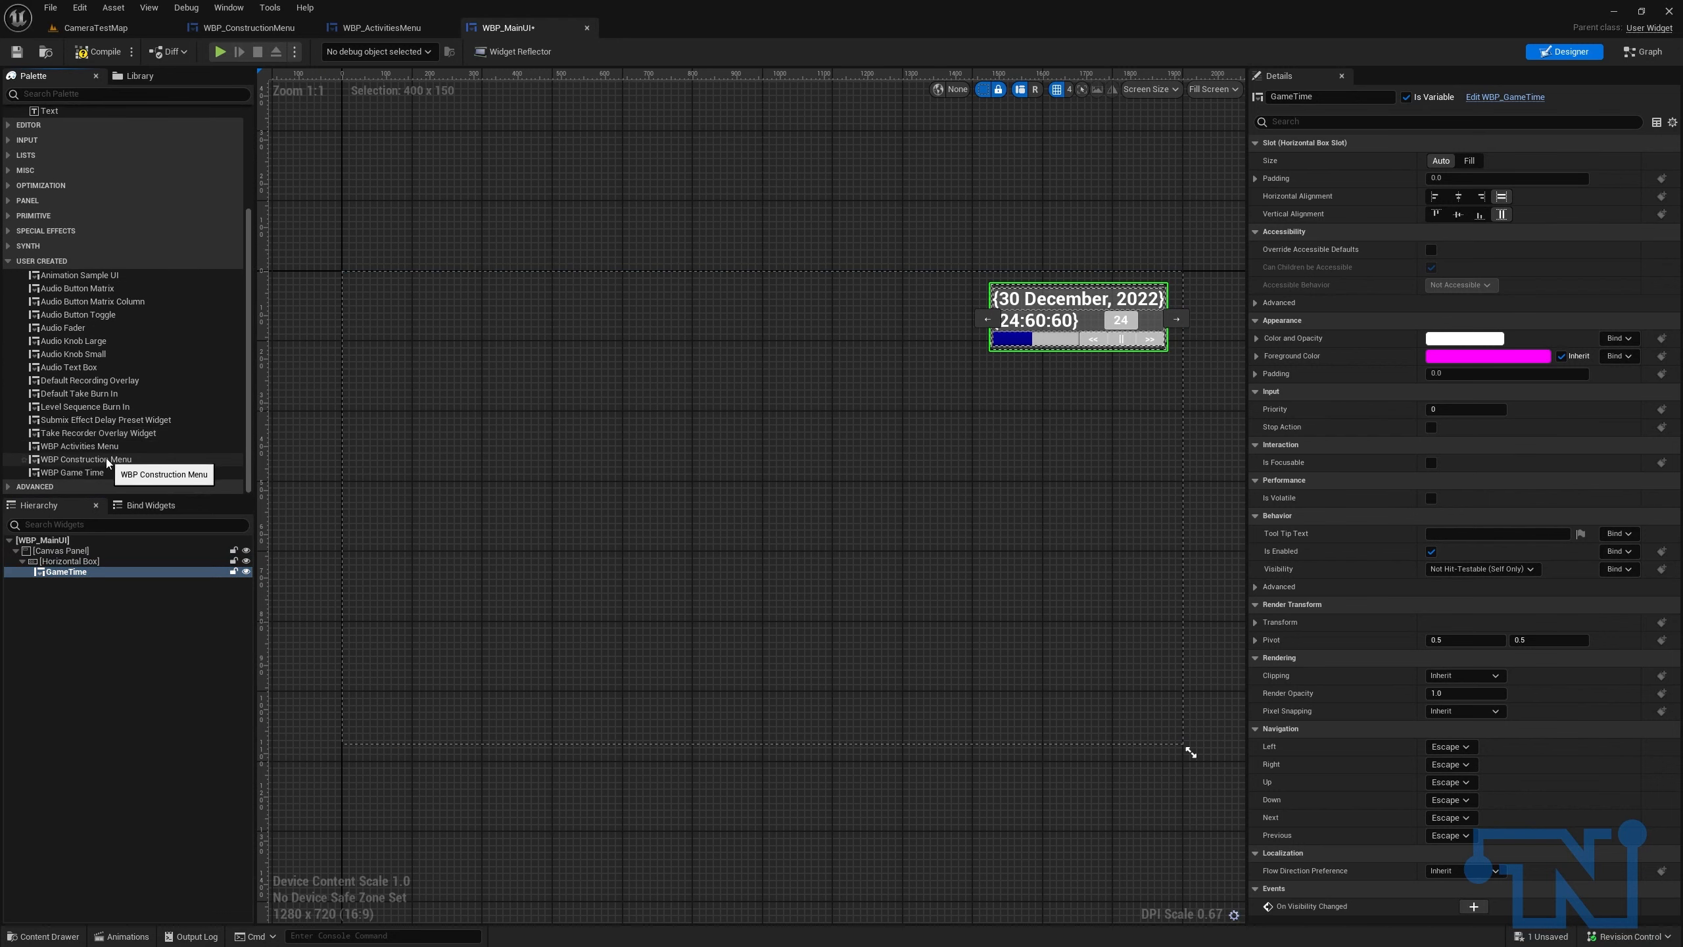
{"action": "left_click_drag", "start_coordinate": [108, 451], "coordinate": [85, 566]}
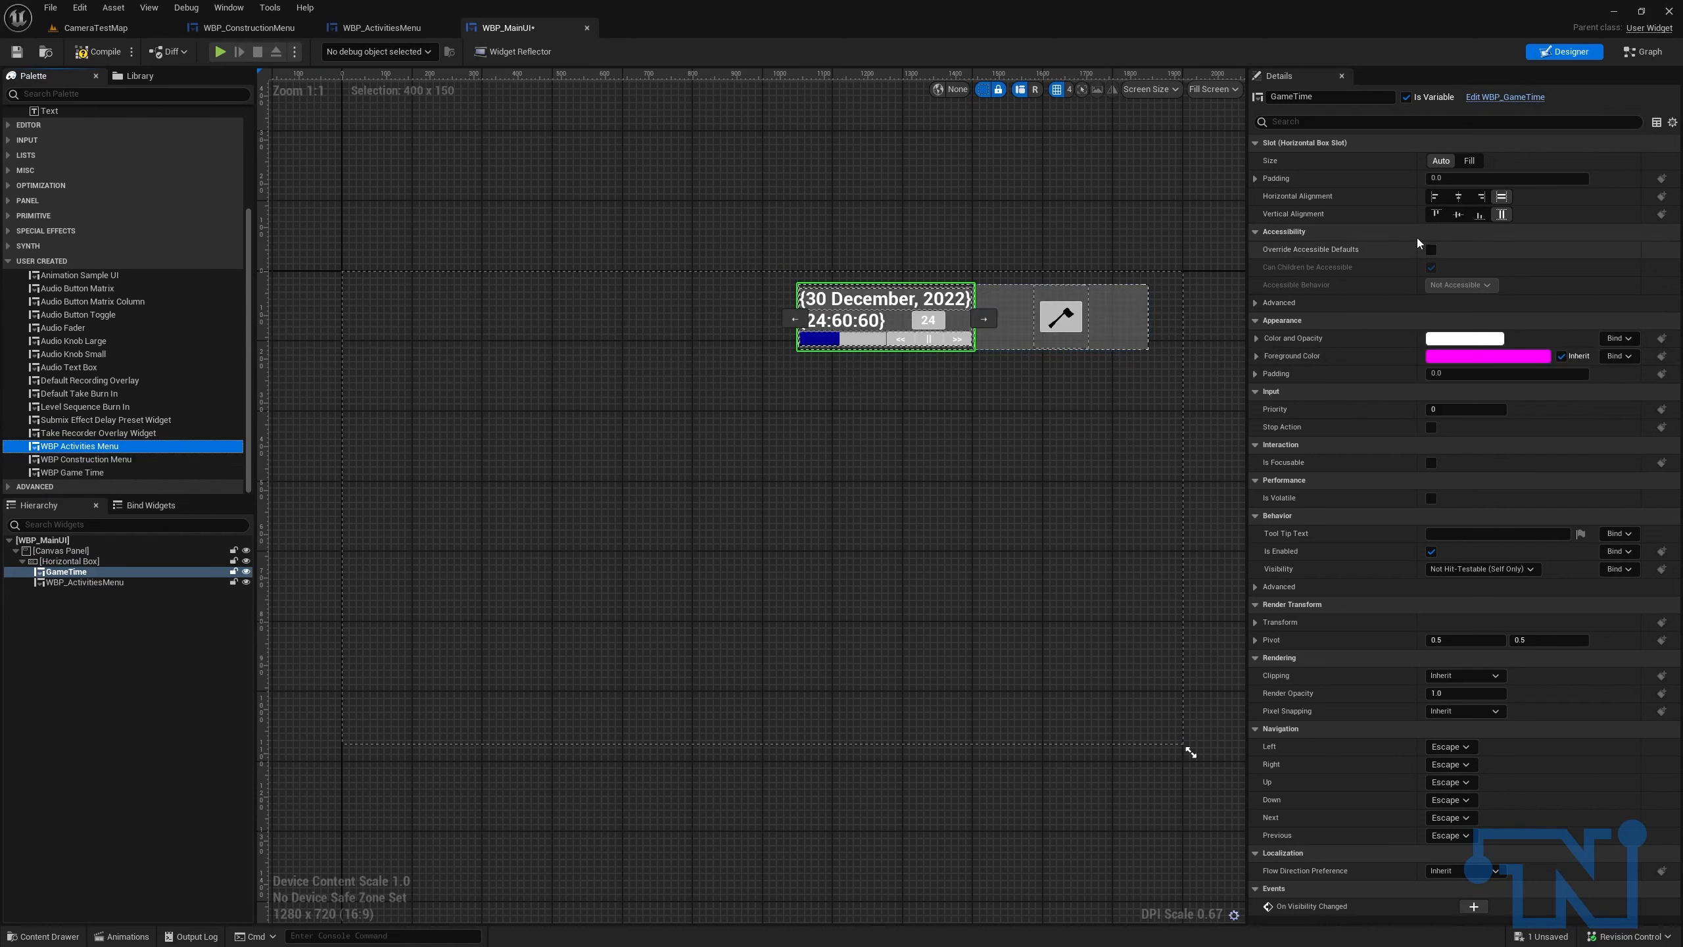
{"action": "left_click", "coordinate": [983, 322]}
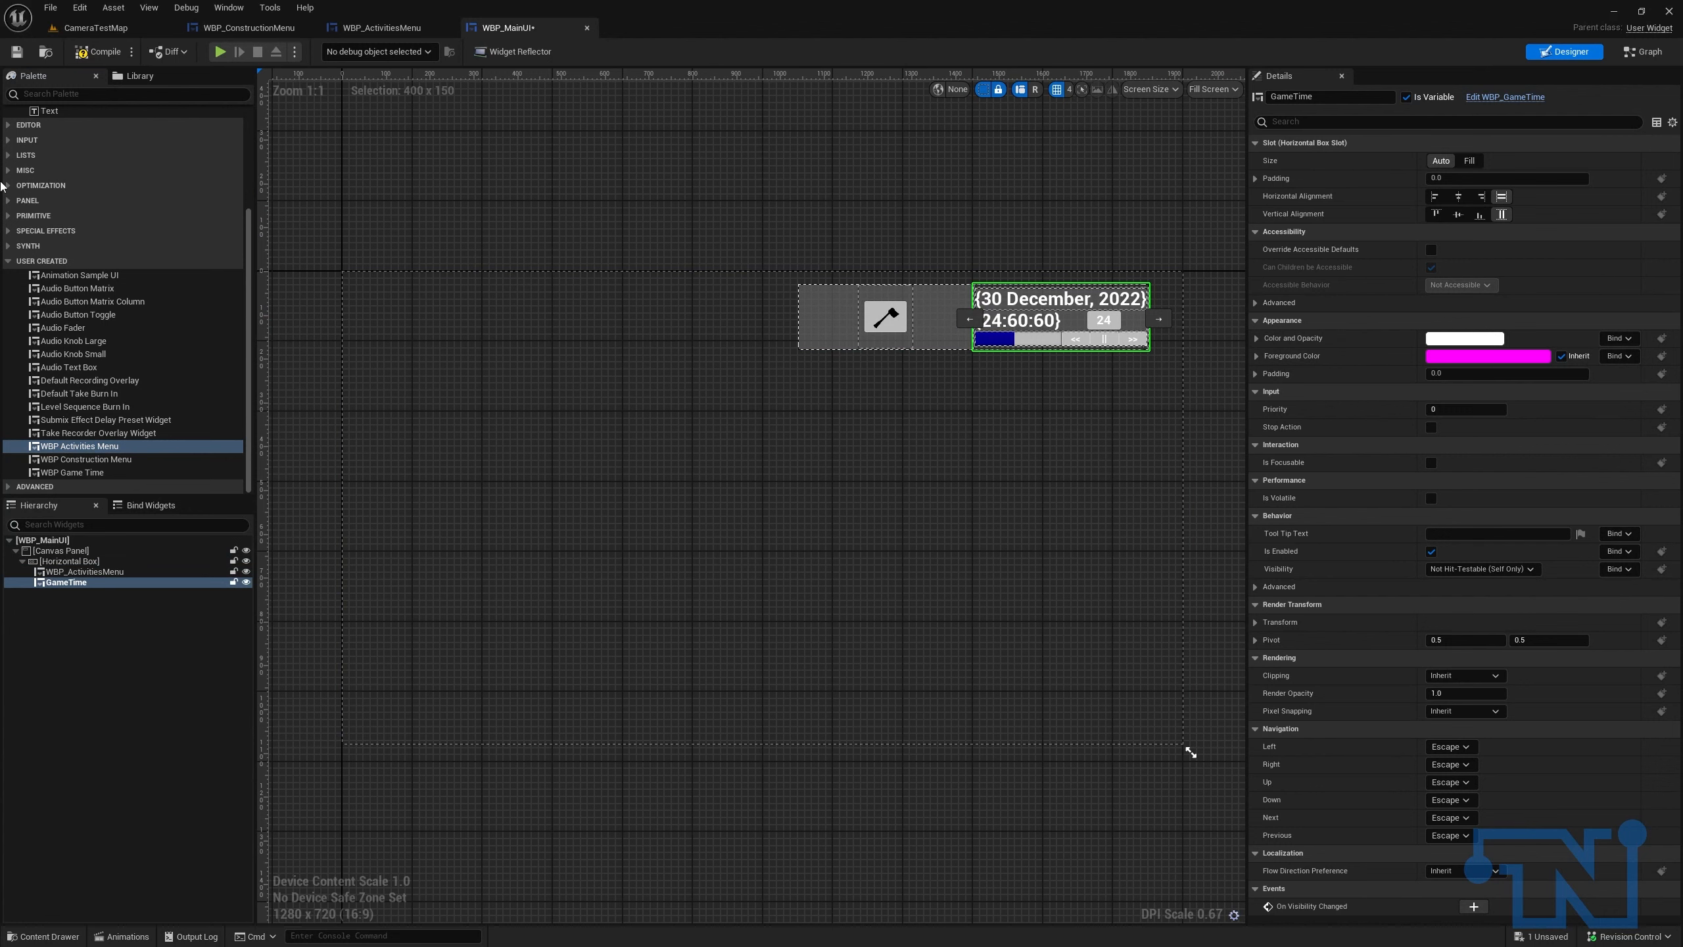
Step: Add the user-created WBP Construction Menu to the Canvas Panel and anchor it to the canvas's top-right corner
{"action": "left_click_drag", "start_coordinate": [85, 458], "coordinate": [722, 396]}
{"action": "left_click", "coordinate": [1463, 161]}
{"action": "left_click", "coordinate": [1571, 189]}
Step: Set WBP_ConstructionMenu's Position X and Position Y to 0
{"action": "left_click", "coordinate": [1464, 178]}
{"action": "type", "text": "0"}
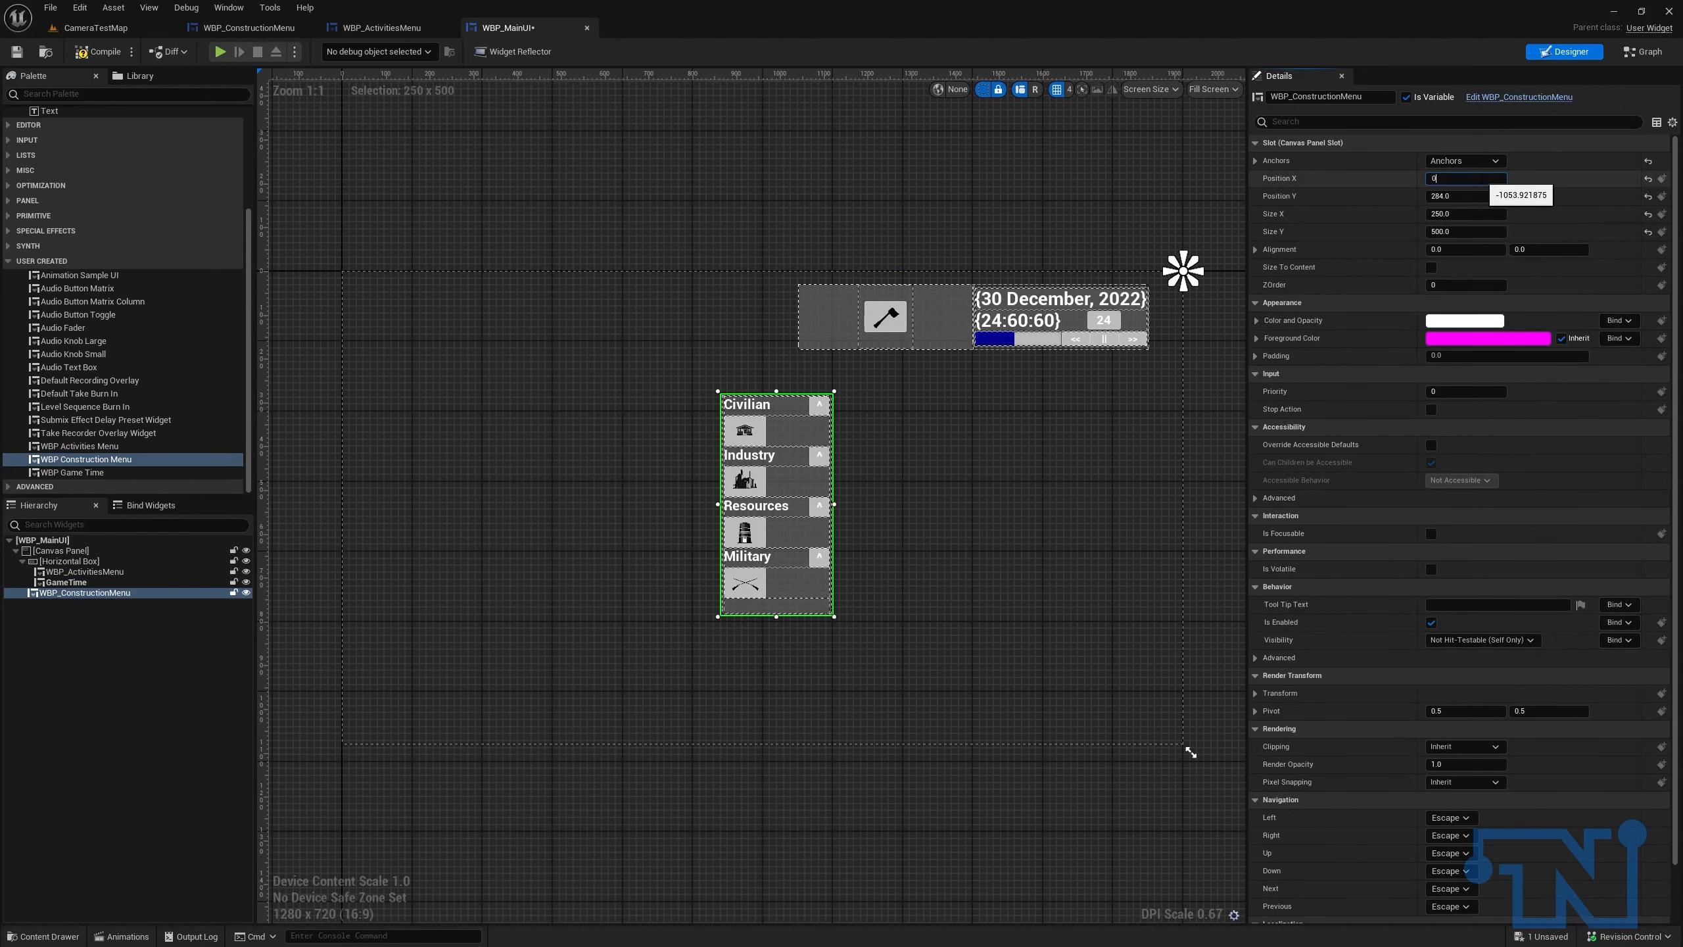
{"action": "key", "text": "Tab"}
{"action": "type", "text": "0"}
{"action": "key", "text": "Return"}
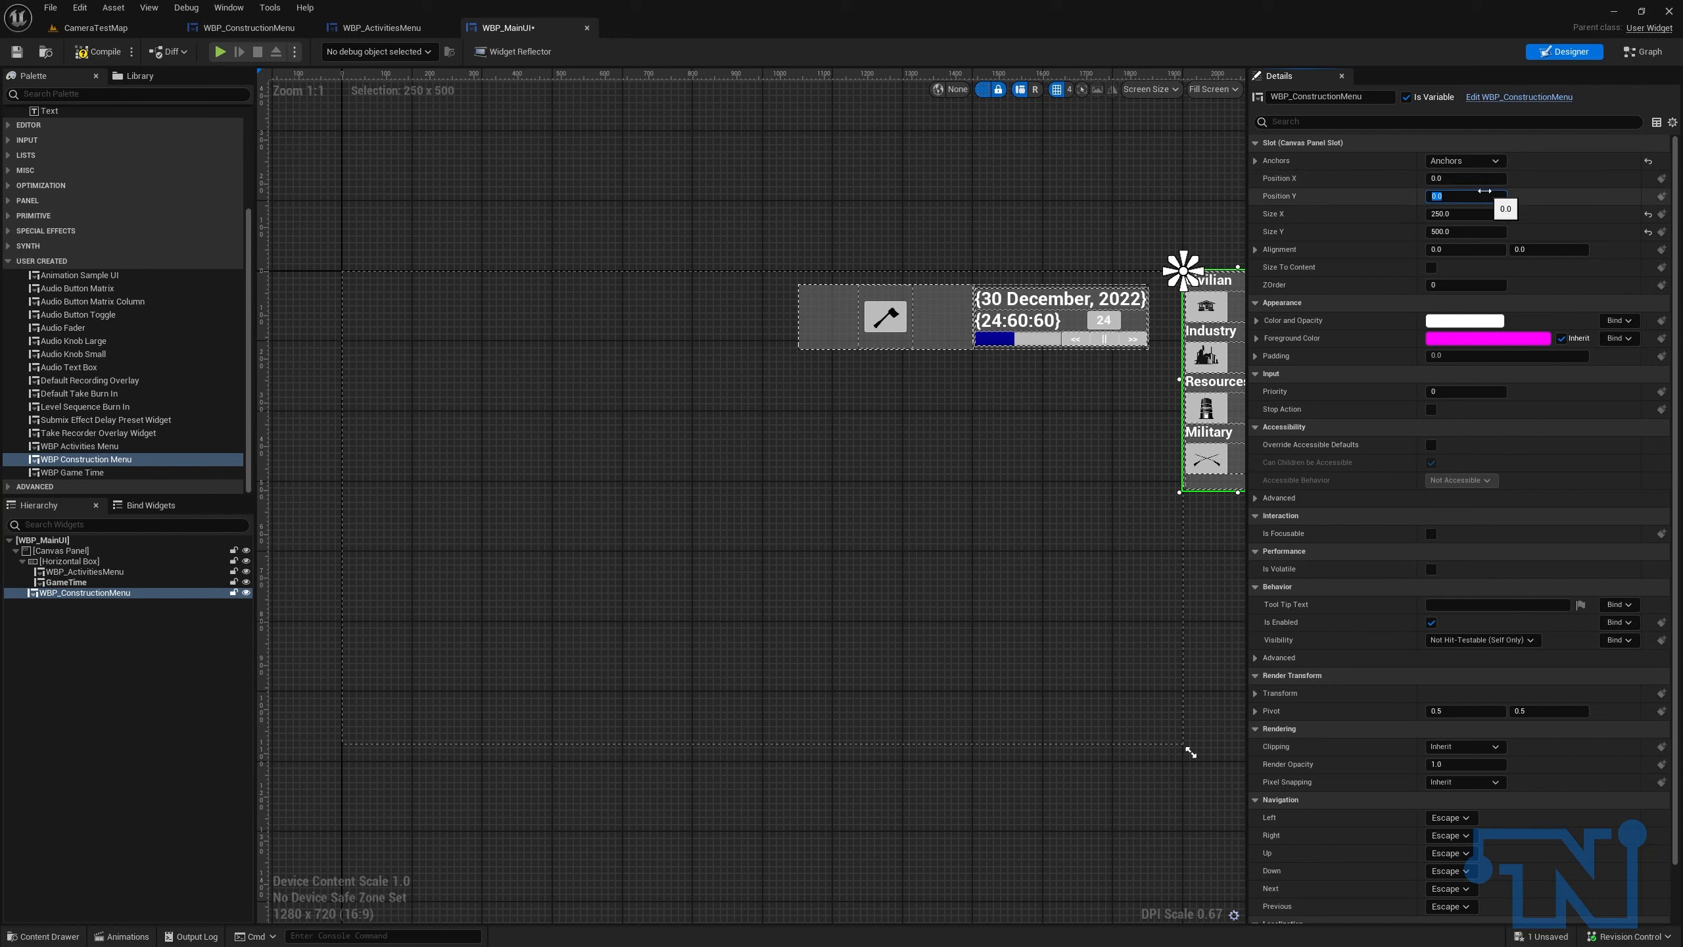
Step: Set WBP_ConstructionMenu's alignment to -0.5 horizontally and -0.45 vertically
{"action": "left_click", "coordinate": [1465, 251]}
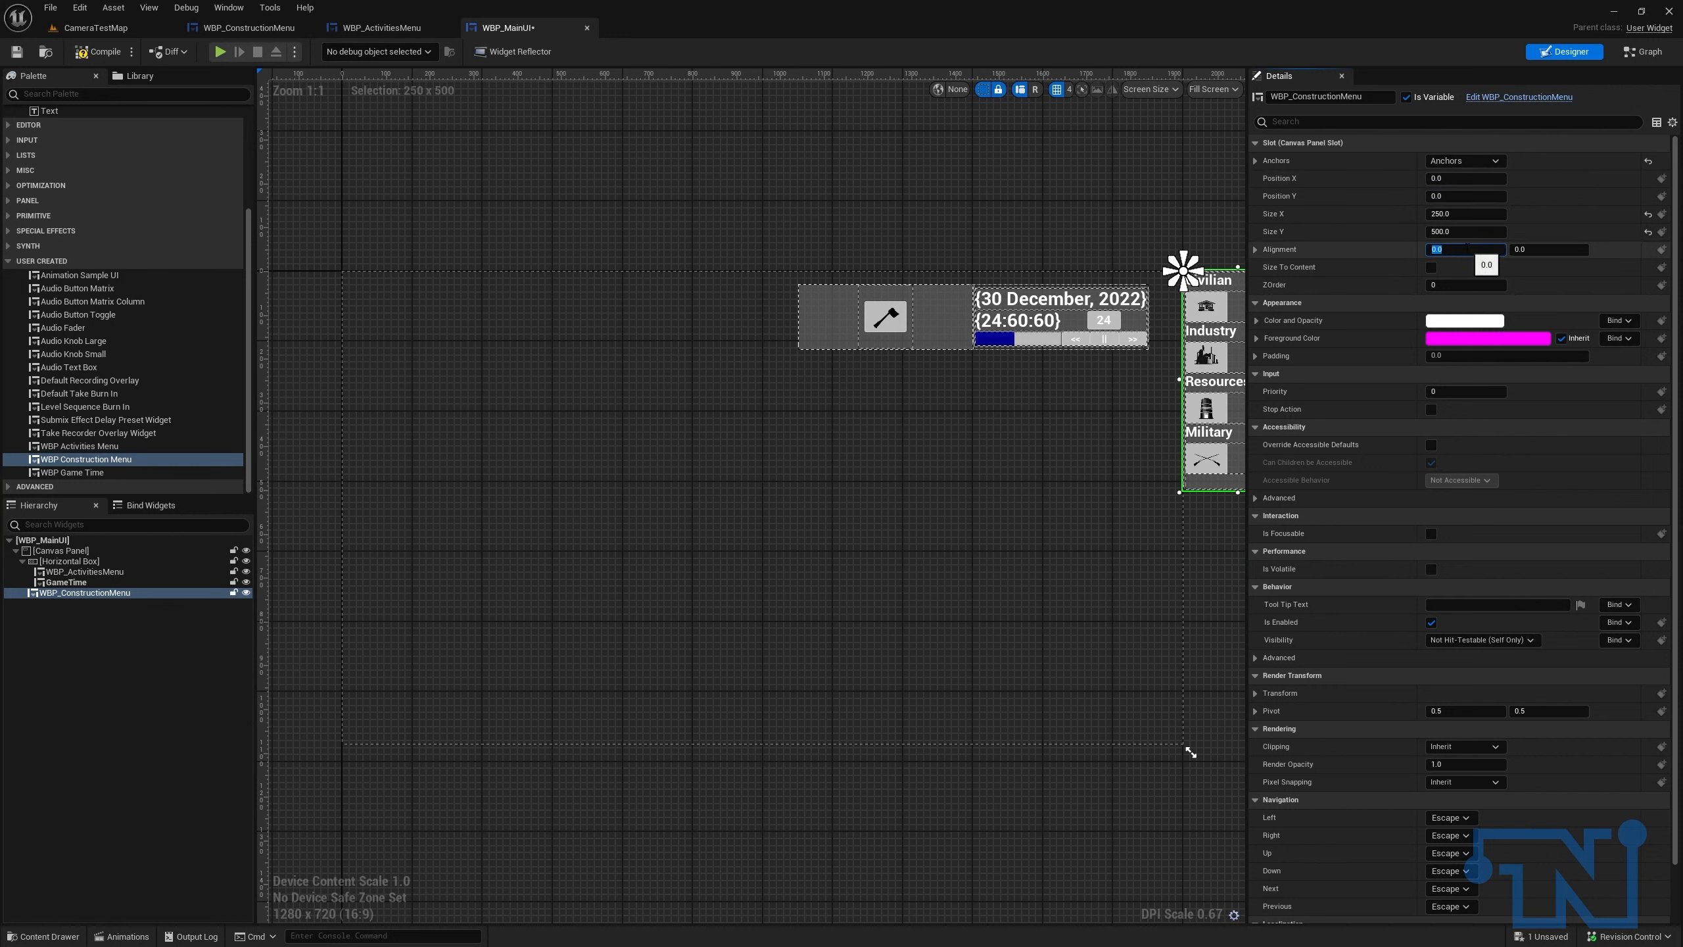
{"action": "type", "text": "-"}
{"action": "key", "text": "Return"}
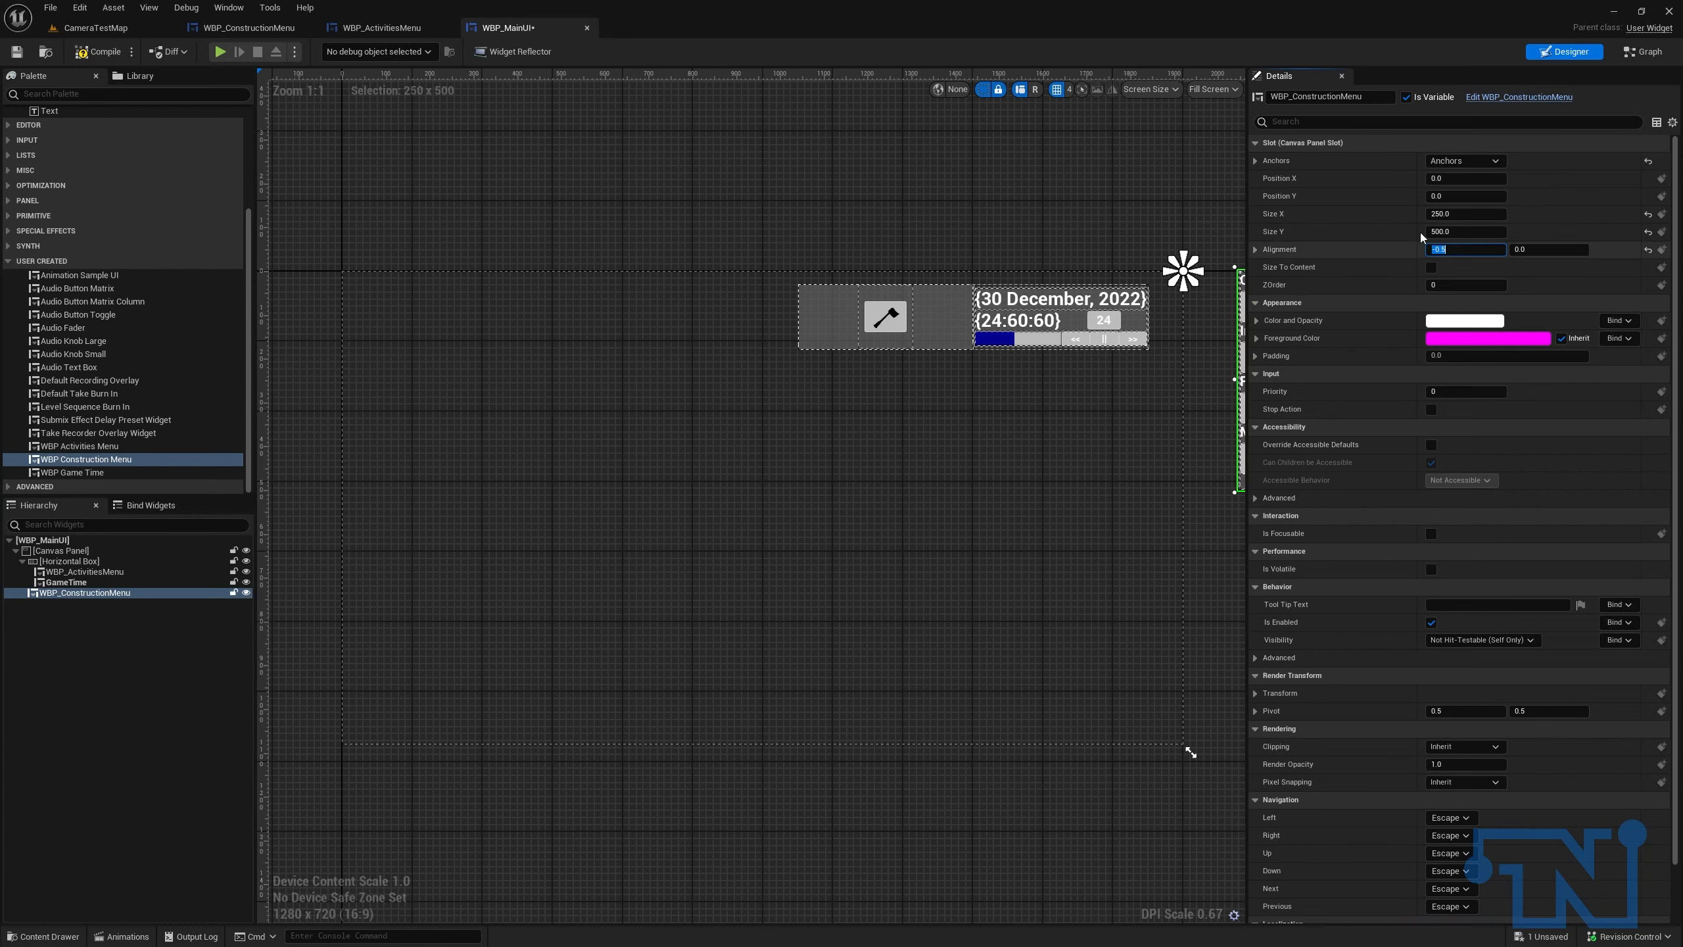
{"action": "left_click", "coordinate": [1549, 249]}
{"action": "type", "text": "-"}
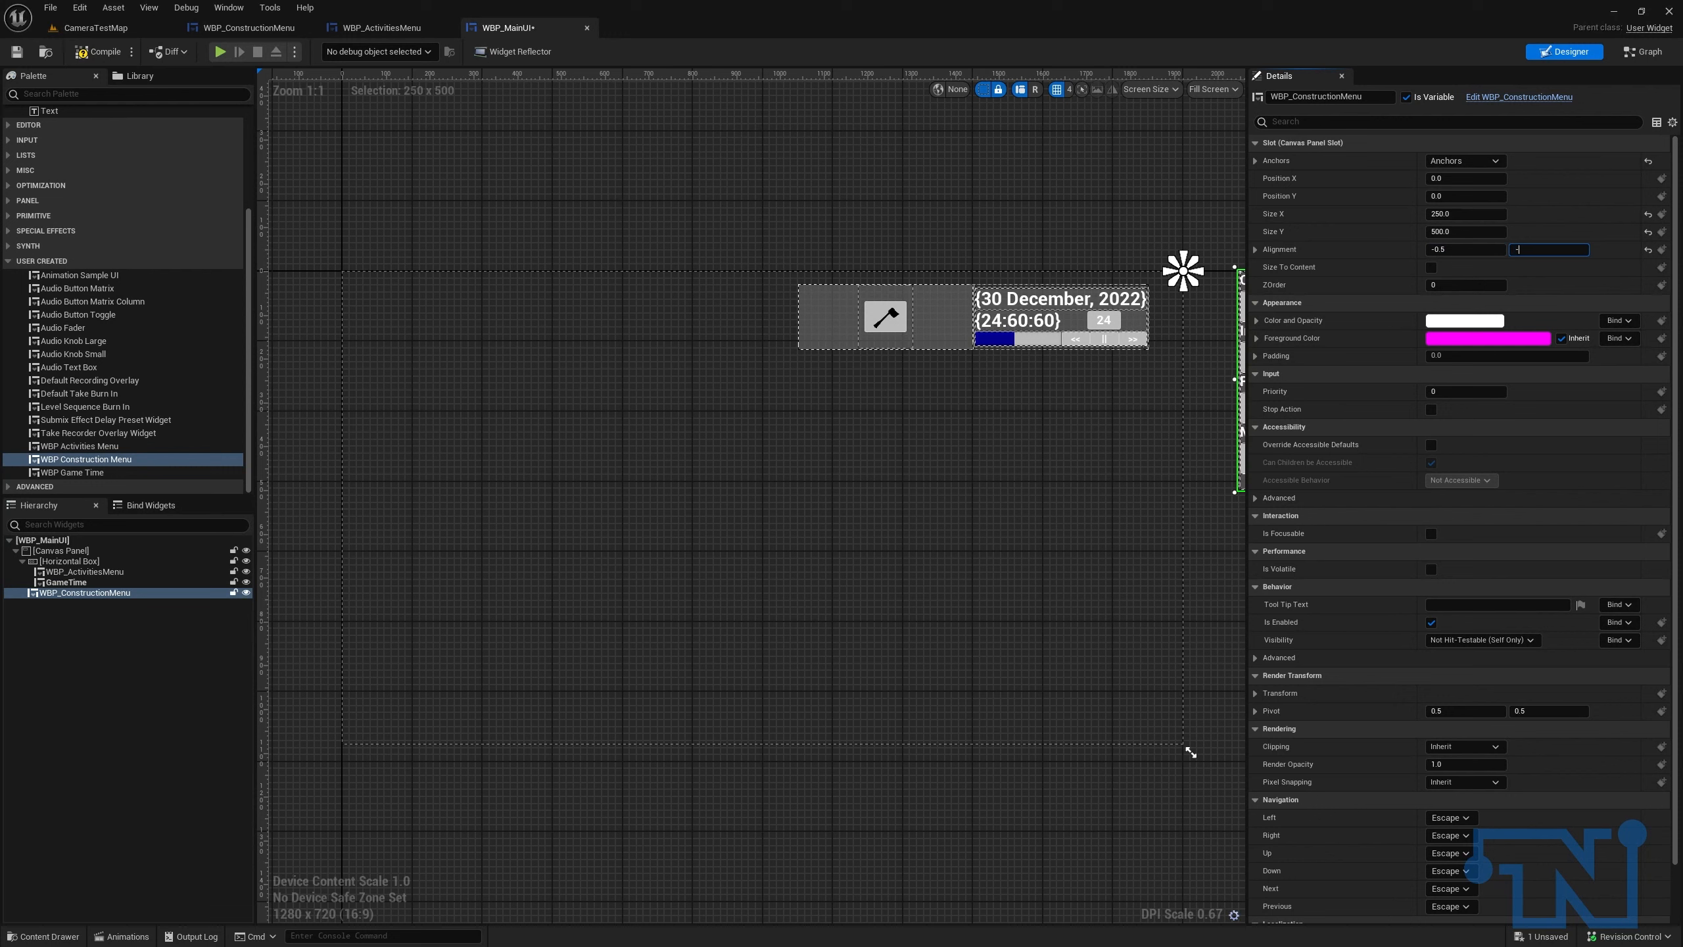
{"action": "key", "text": "Return"}
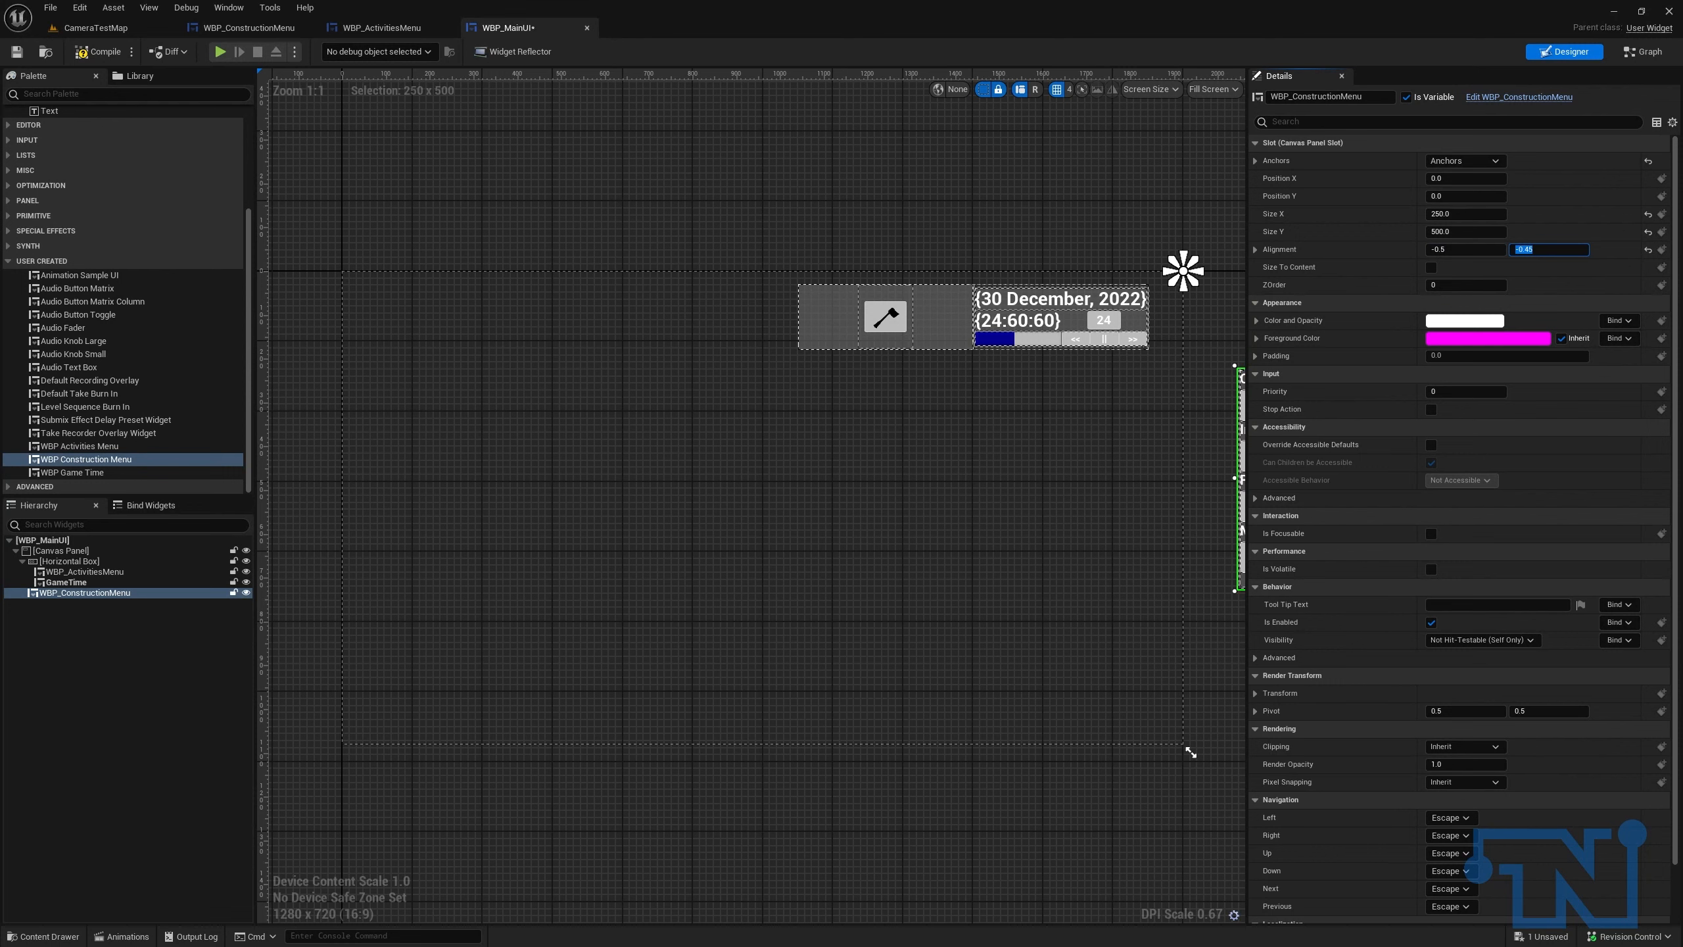
Step: Try a Position X of -960 for WBP_ConstructionMenu and reset it to 0
{"action": "left_click", "coordinate": [1464, 178]}
{"action": "type", "text": "-960"}
{"action": "key", "text": "Return"}
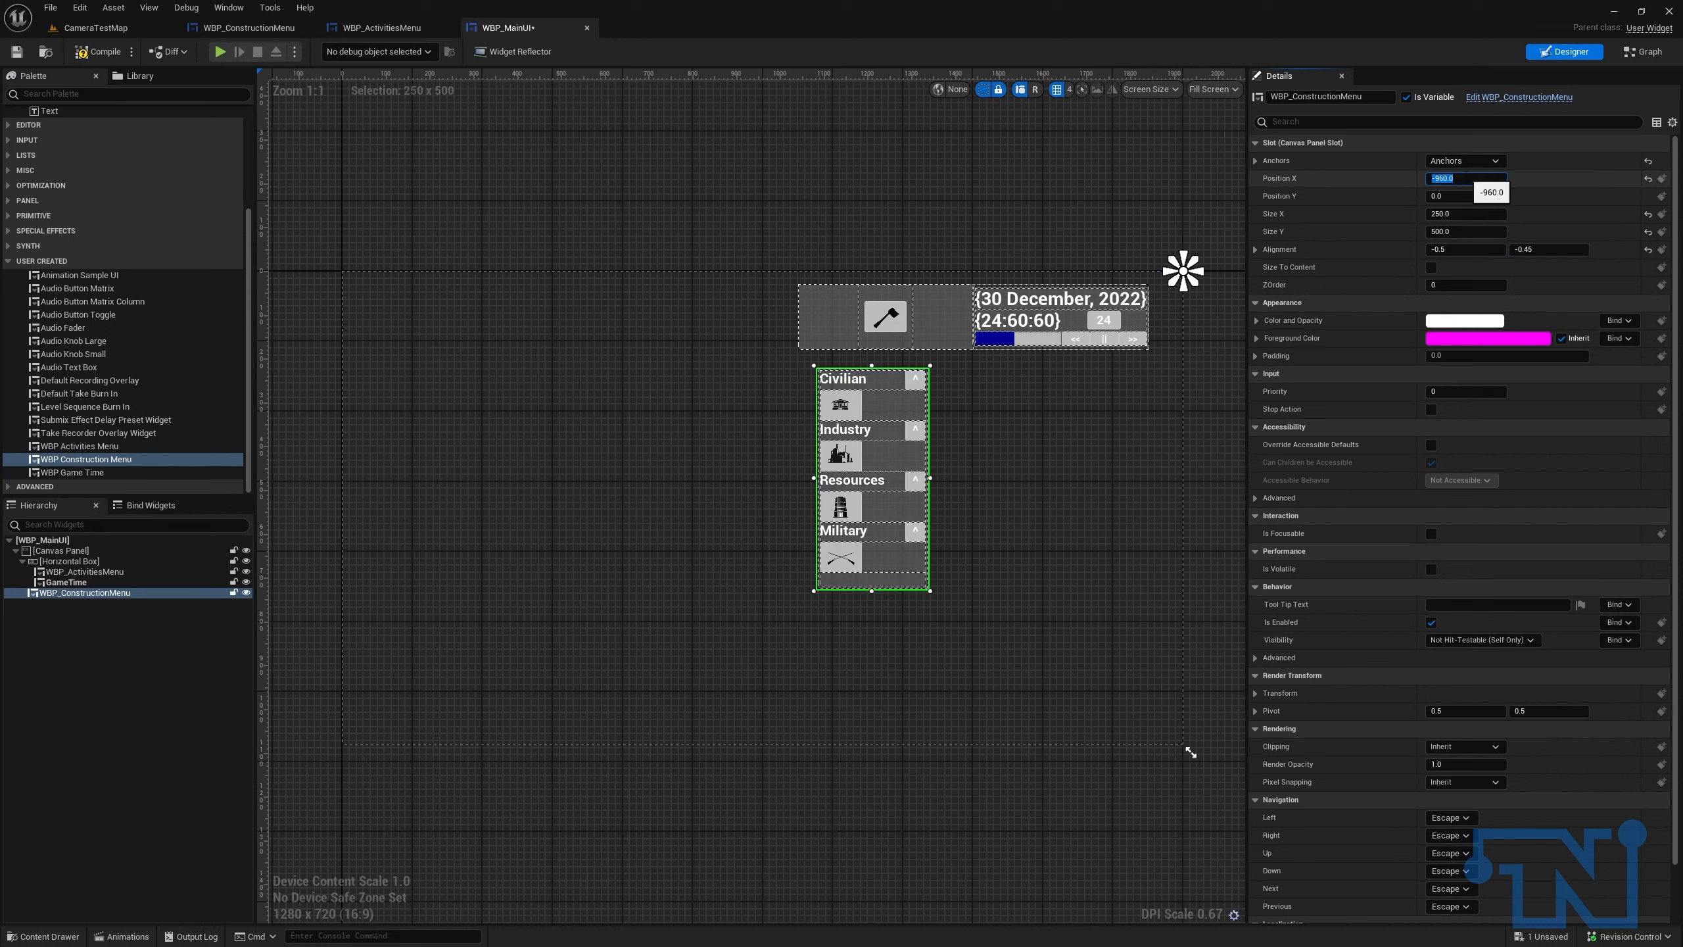
{"action": "left_click", "coordinate": [1374, 295]}
{"action": "left_click", "coordinate": [1159, 369]}
{"action": "left_click", "coordinate": [914, 405]}
{"action": "left_click", "coordinate": [1464, 178]}
{"action": "type", "text": "0"}
{"action": "key", "text": "Return"}
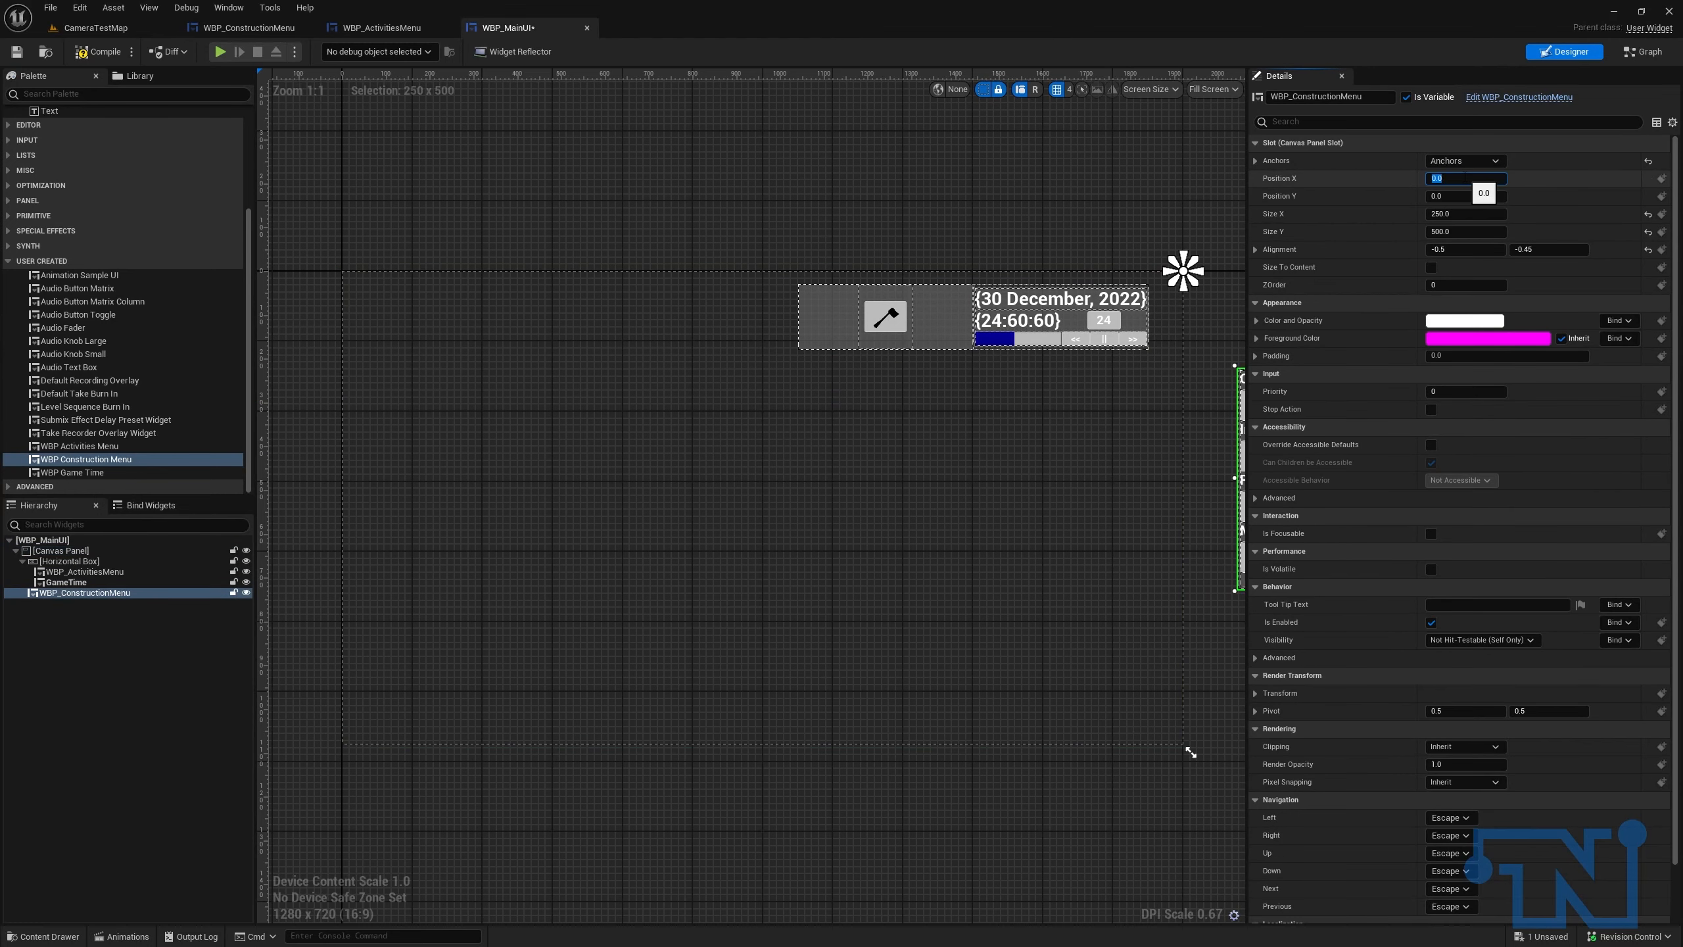
Step: Adjust WBP_ConstructionMenu's horizontal alignment to 3.2 so it sits beneath the activities menu
{"action": "left_click_drag", "start_coordinate": [1451, 249], "coordinate": [1517, 249]}
{"action": "left_click", "coordinate": [1455, 249]}
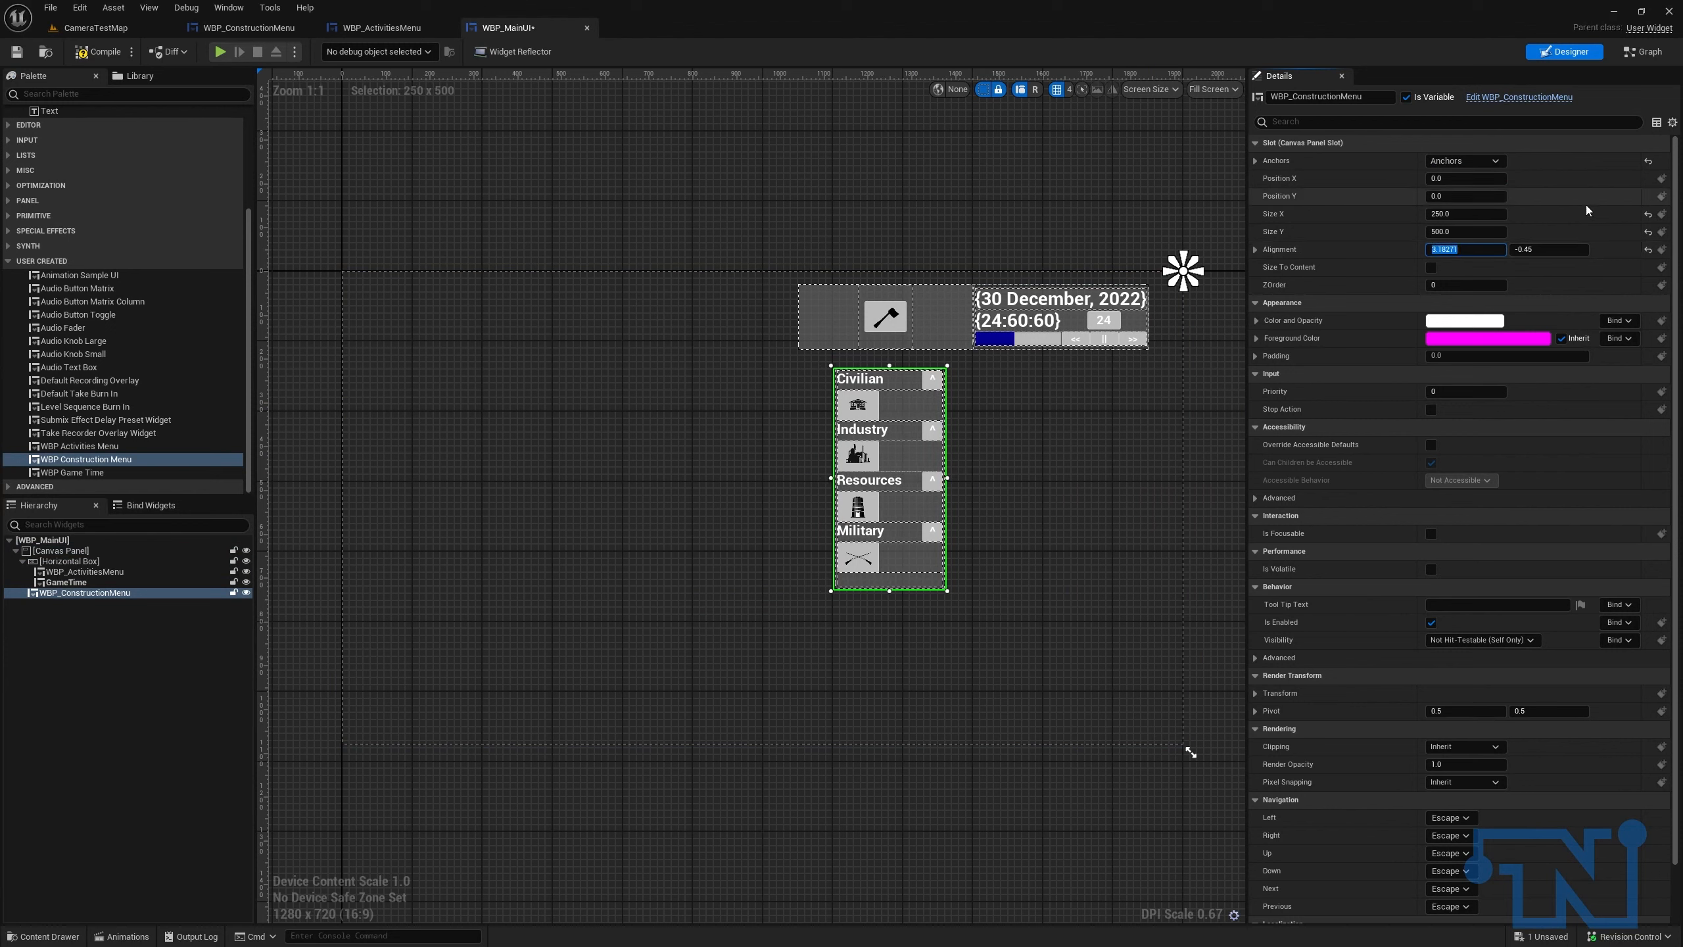
{"action": "type", "text": "3"}
{"action": "key", "text": "Return"}
{"action": "type", "text": "3.2"}
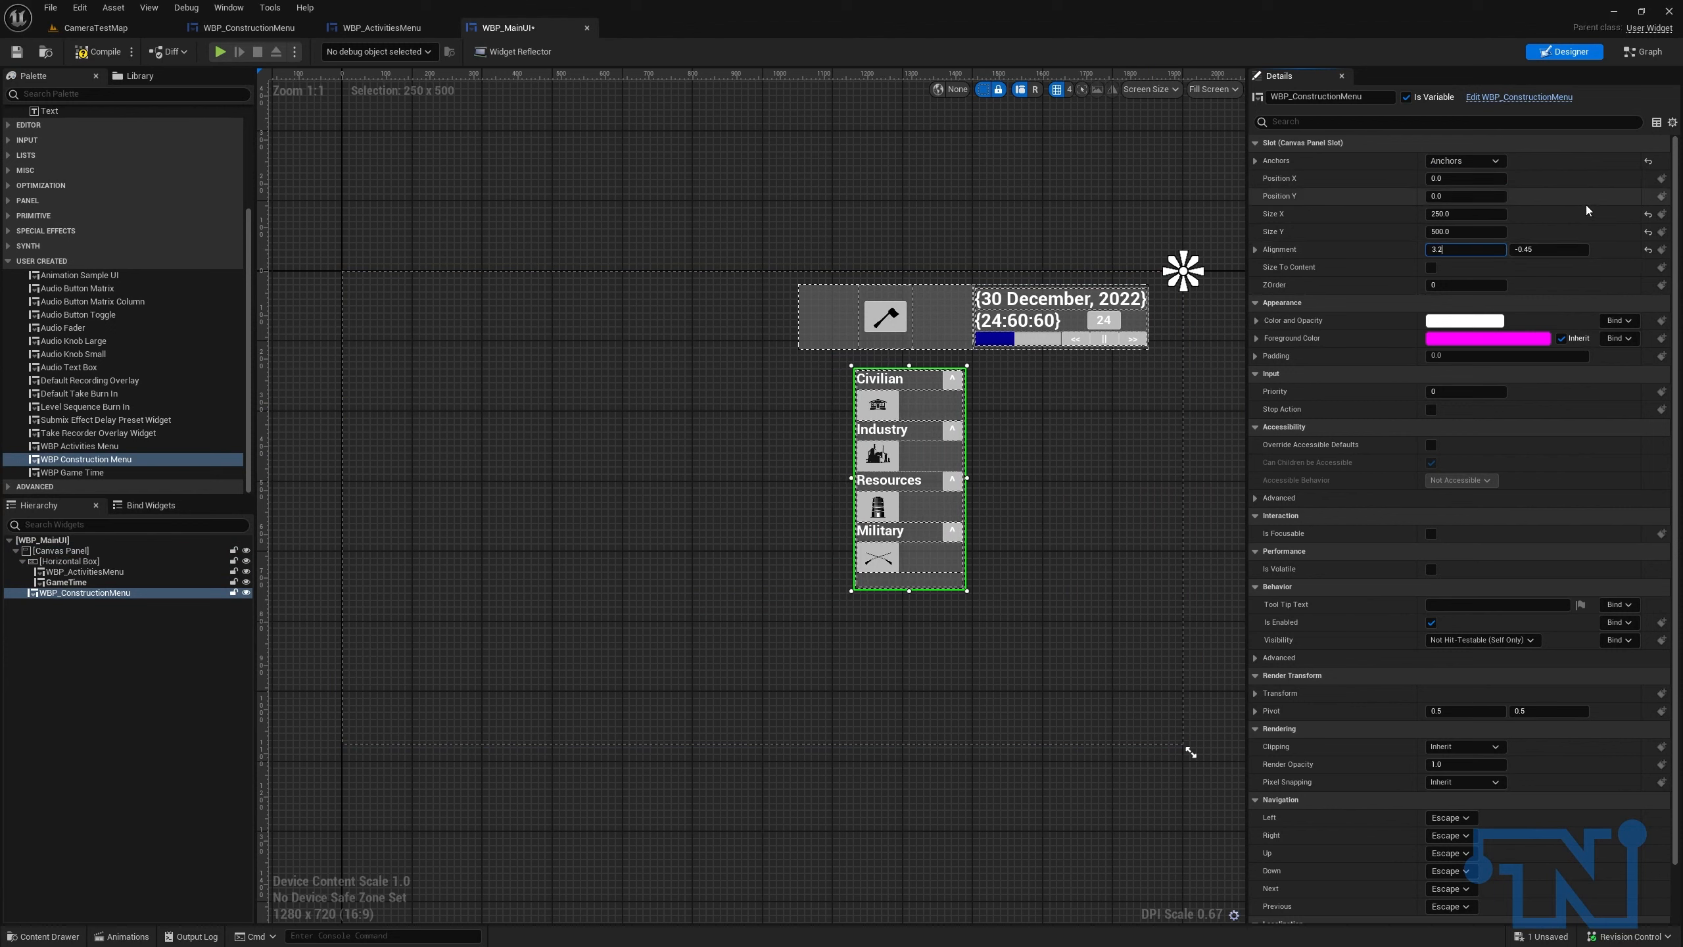
{"action": "key", "text": "Return"}
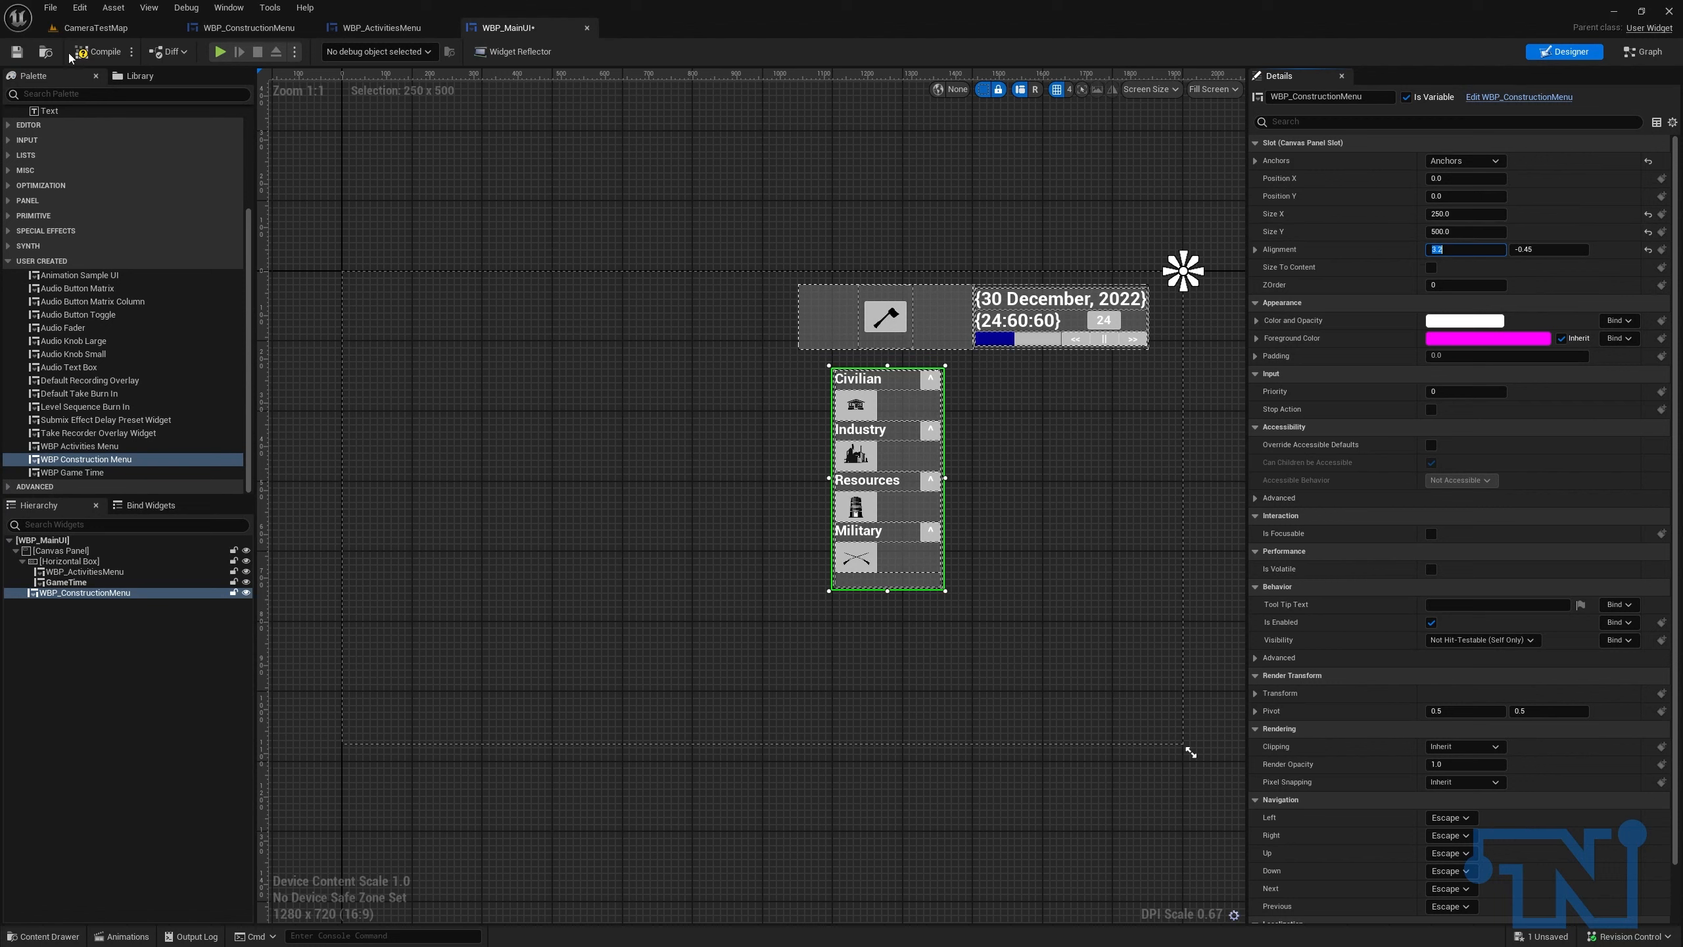
Step: Compile and save WBP_MainUI, and run a play preview to check the menu layout
{"action": "left_click", "coordinate": [94, 58]}
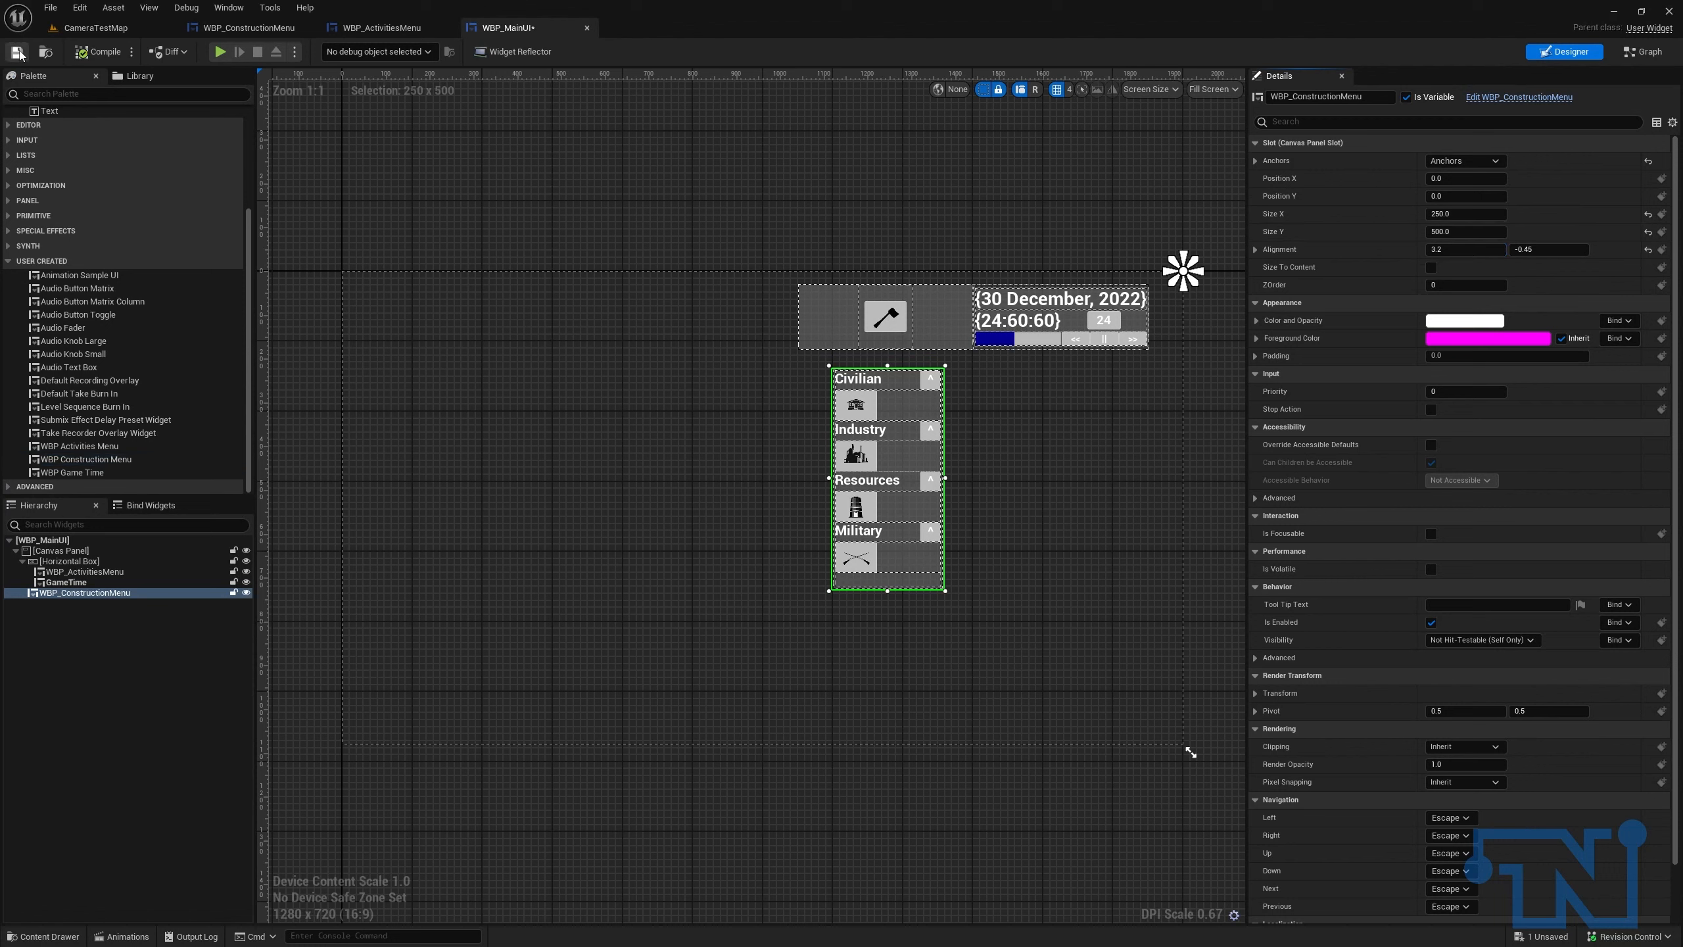
{"action": "left_click", "coordinate": [222, 52]}
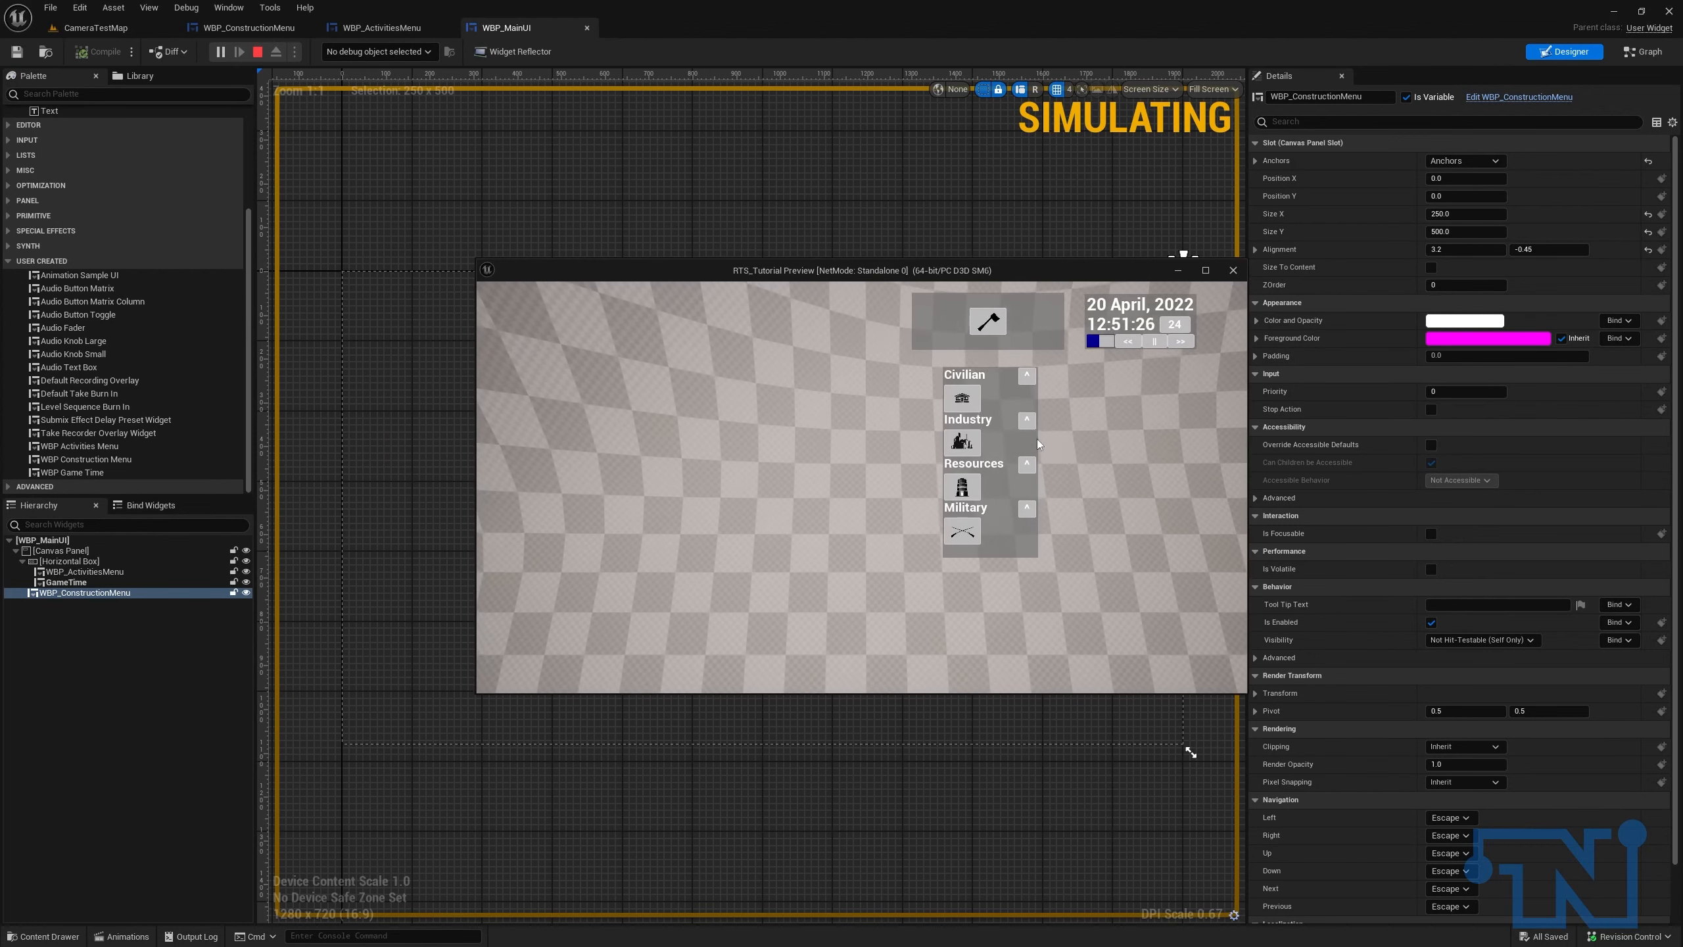
{"action": "left_click", "coordinate": [1233, 270]}
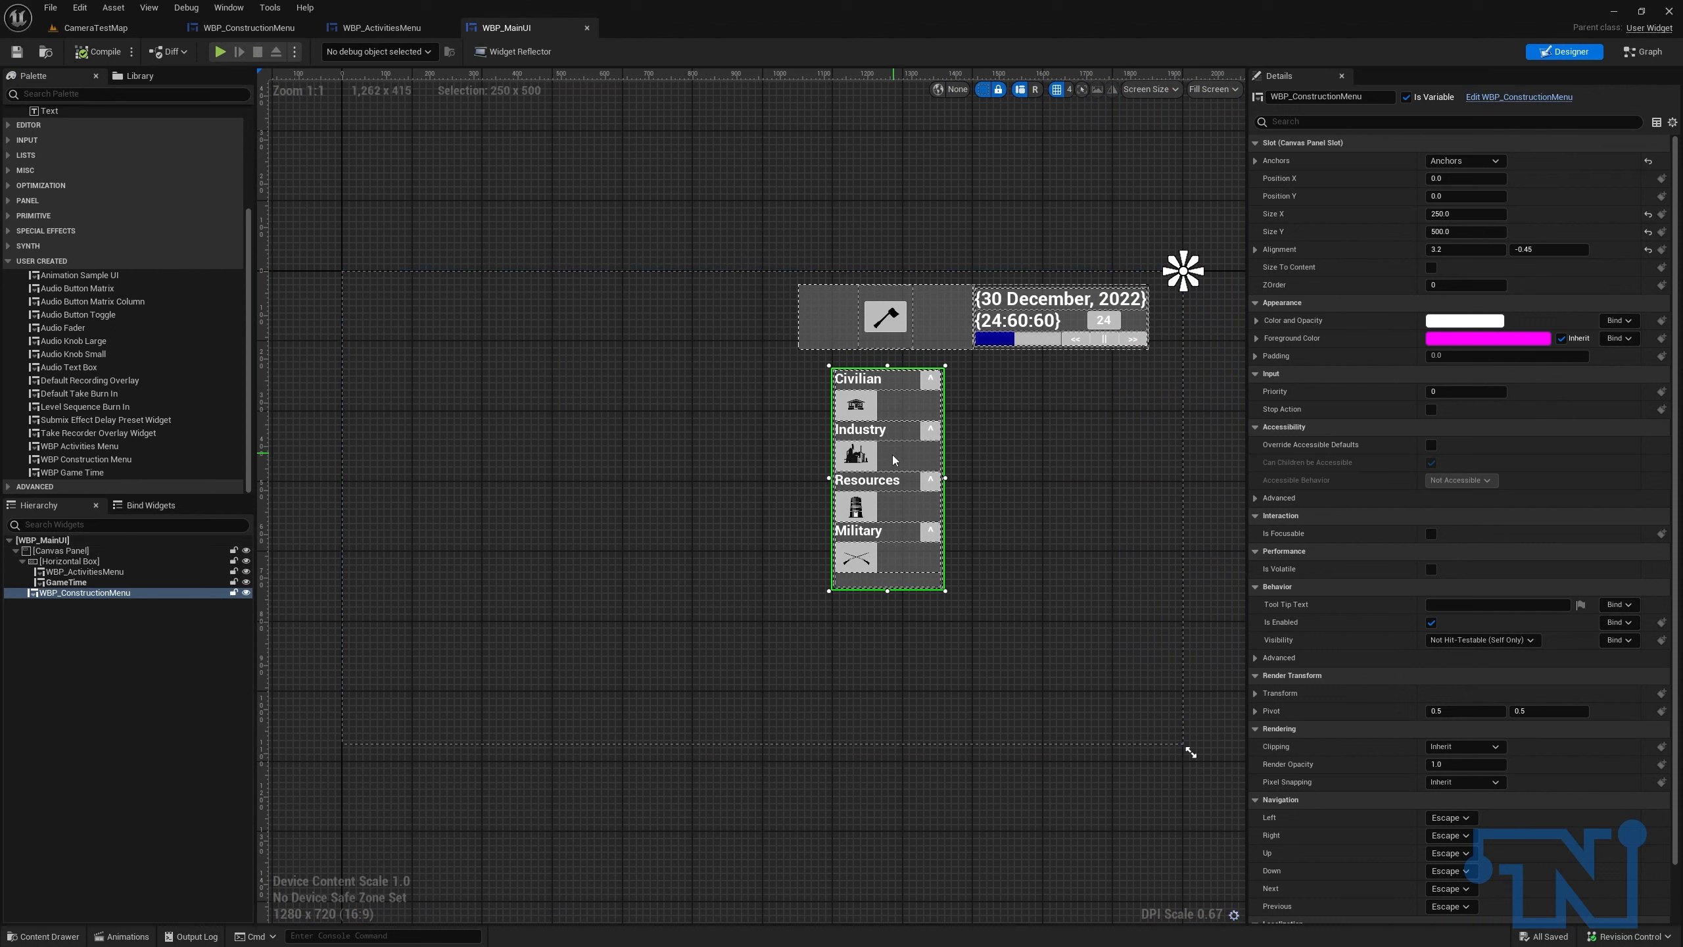
Step: Set WBP_ConstructionMenu's visibility to Hidden and check the result in a play preview
{"action": "left_click", "coordinate": [1508, 640]}
{"action": "left_click", "coordinate": [1464, 667]}
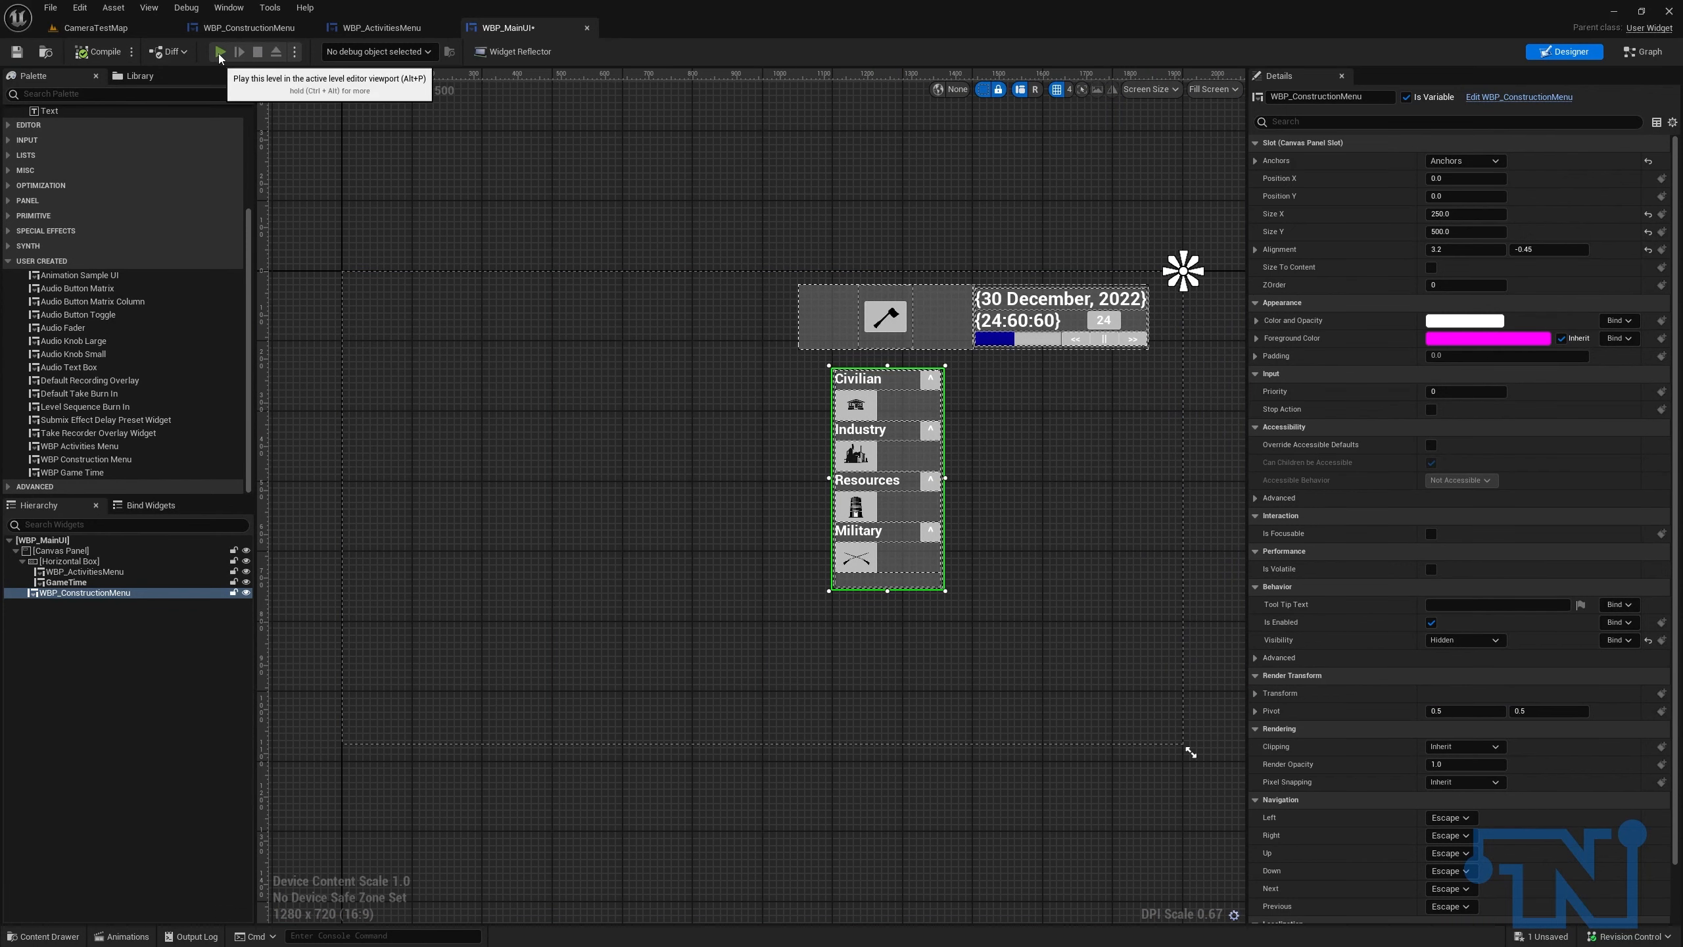
{"action": "left_click", "coordinate": [221, 52]}
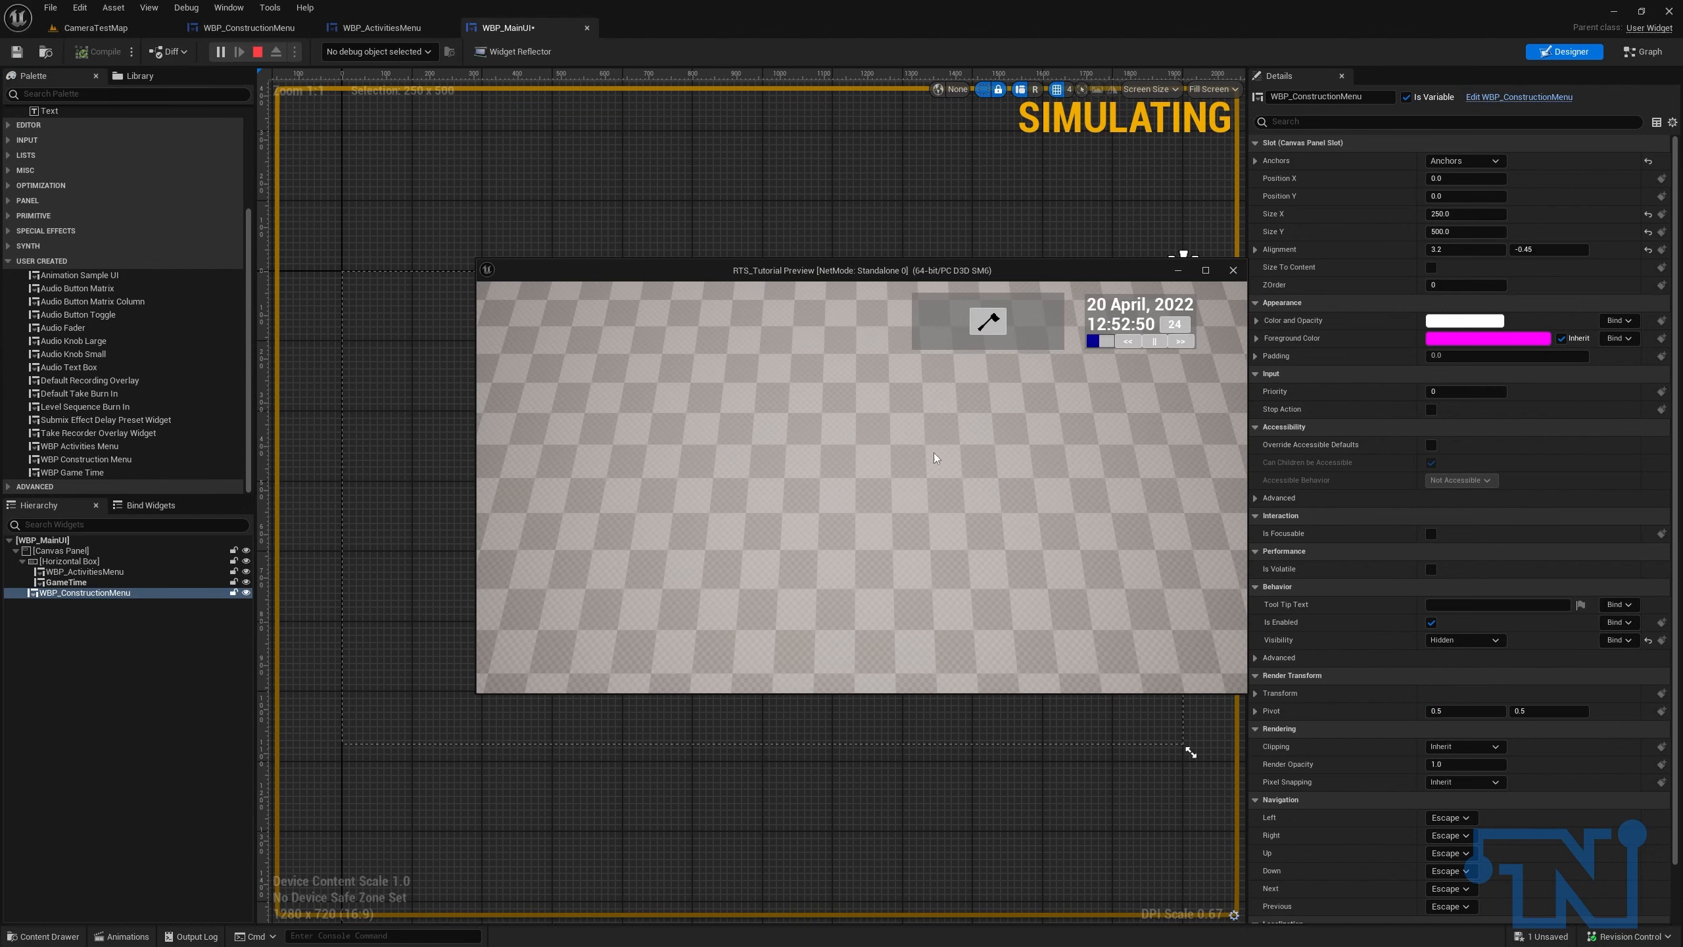
{"action": "left_click", "coordinate": [1233, 269]}
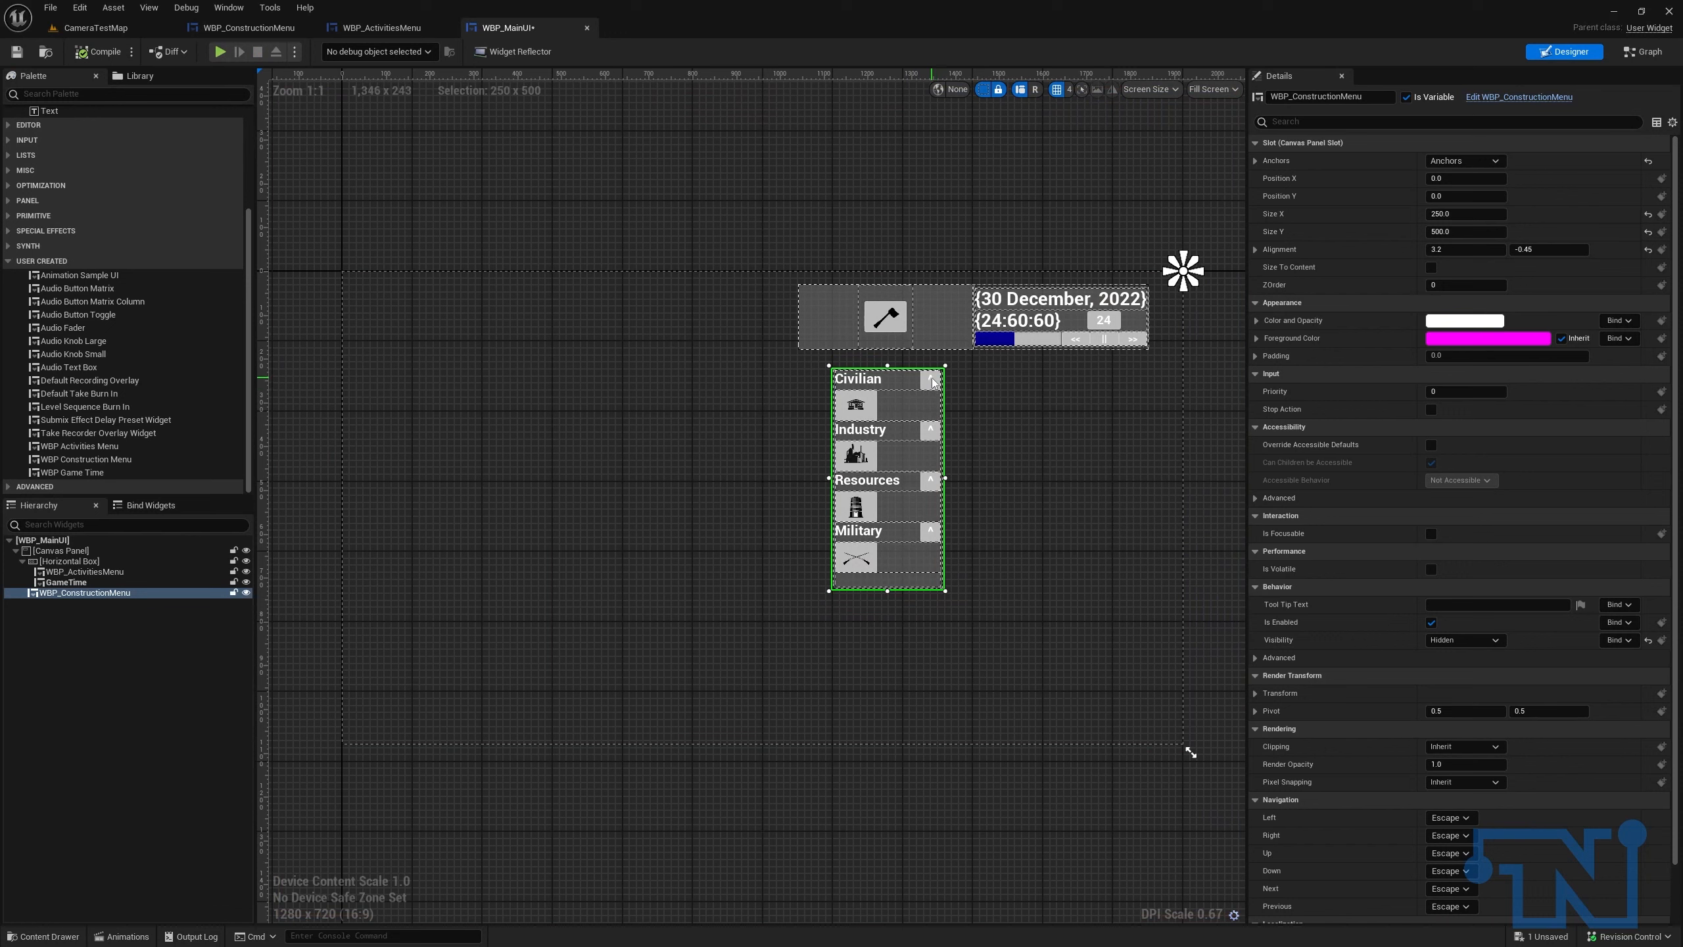
{"action": "double_click", "coordinate": [930, 384]}
{"action": "left_click", "coordinate": [669, 261]}
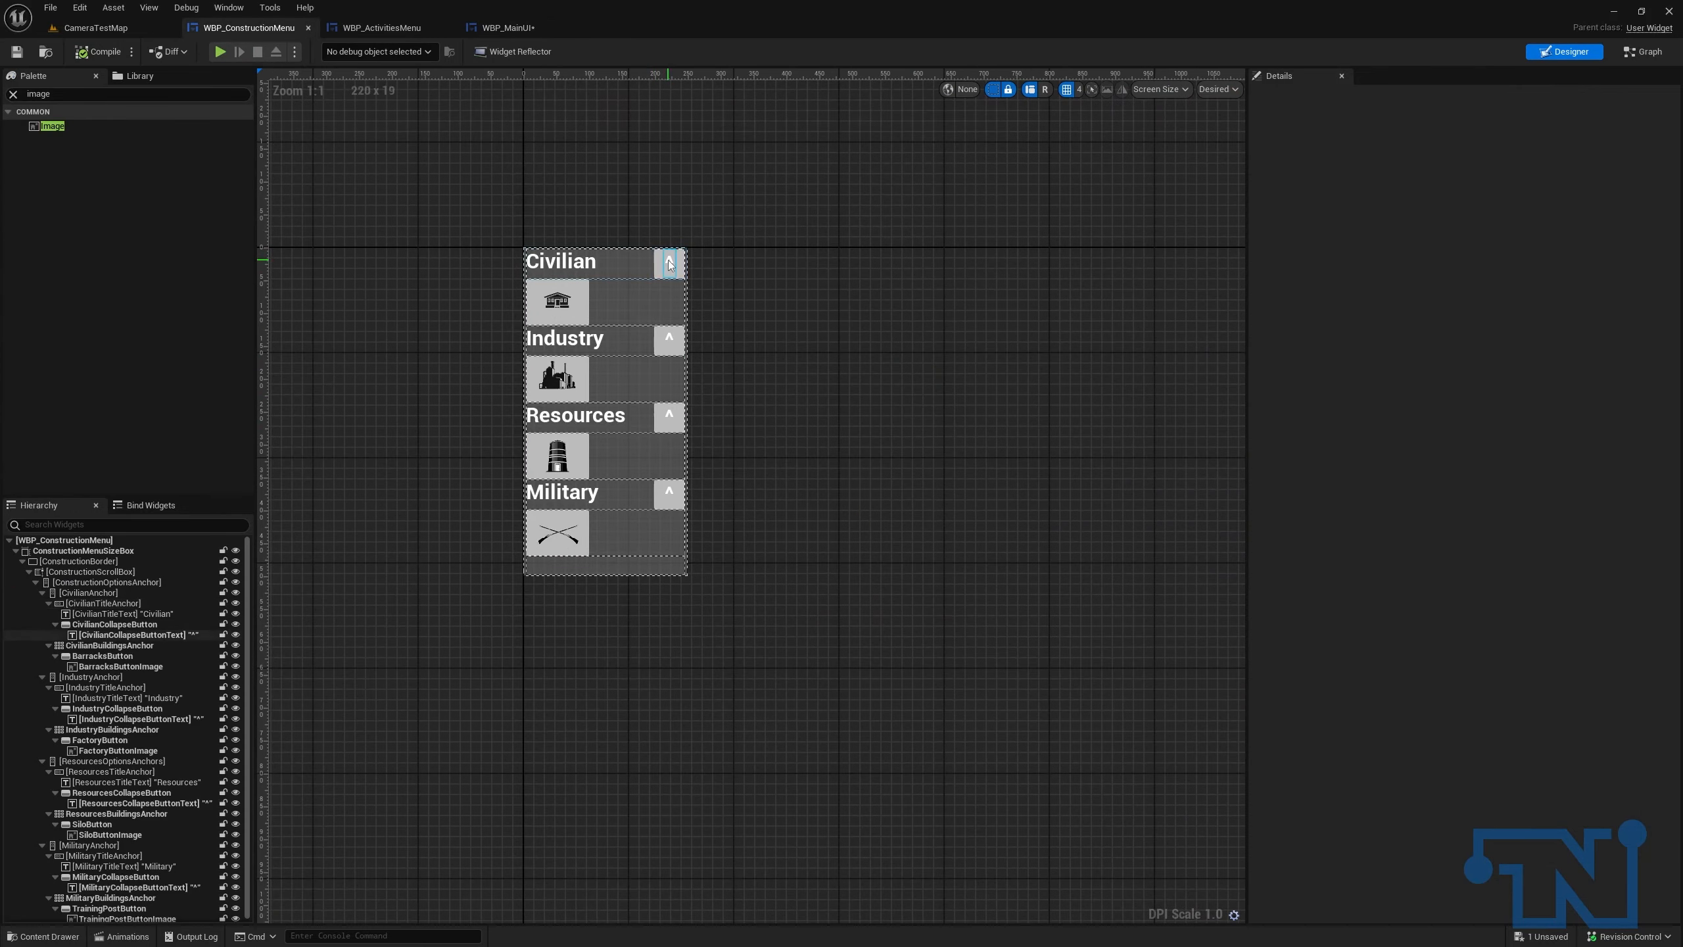
{"action": "left_click", "coordinate": [384, 27]}
{"action": "left_click", "coordinate": [507, 27]}
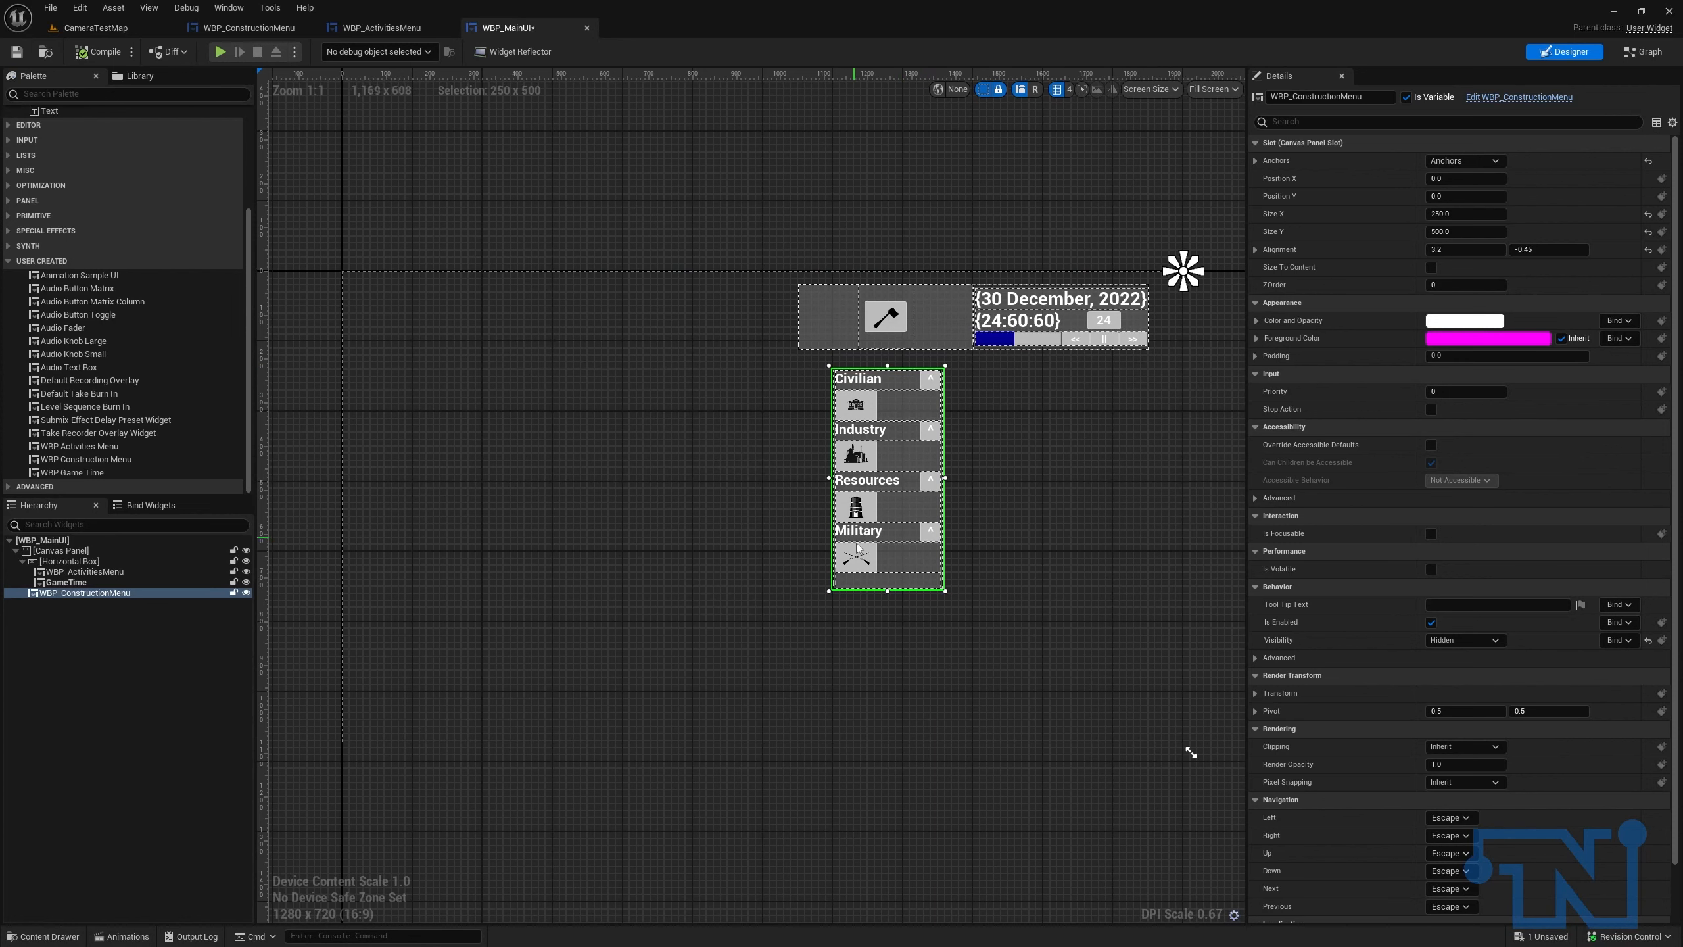
Step: Run a play preview of CameraTestMap and place a building on the checkered ground
{"action": "left_click", "coordinate": [147, 30]}
{"action": "left_click", "coordinate": [249, 32]}
{"action": "left_click", "coordinate": [118, 30]}
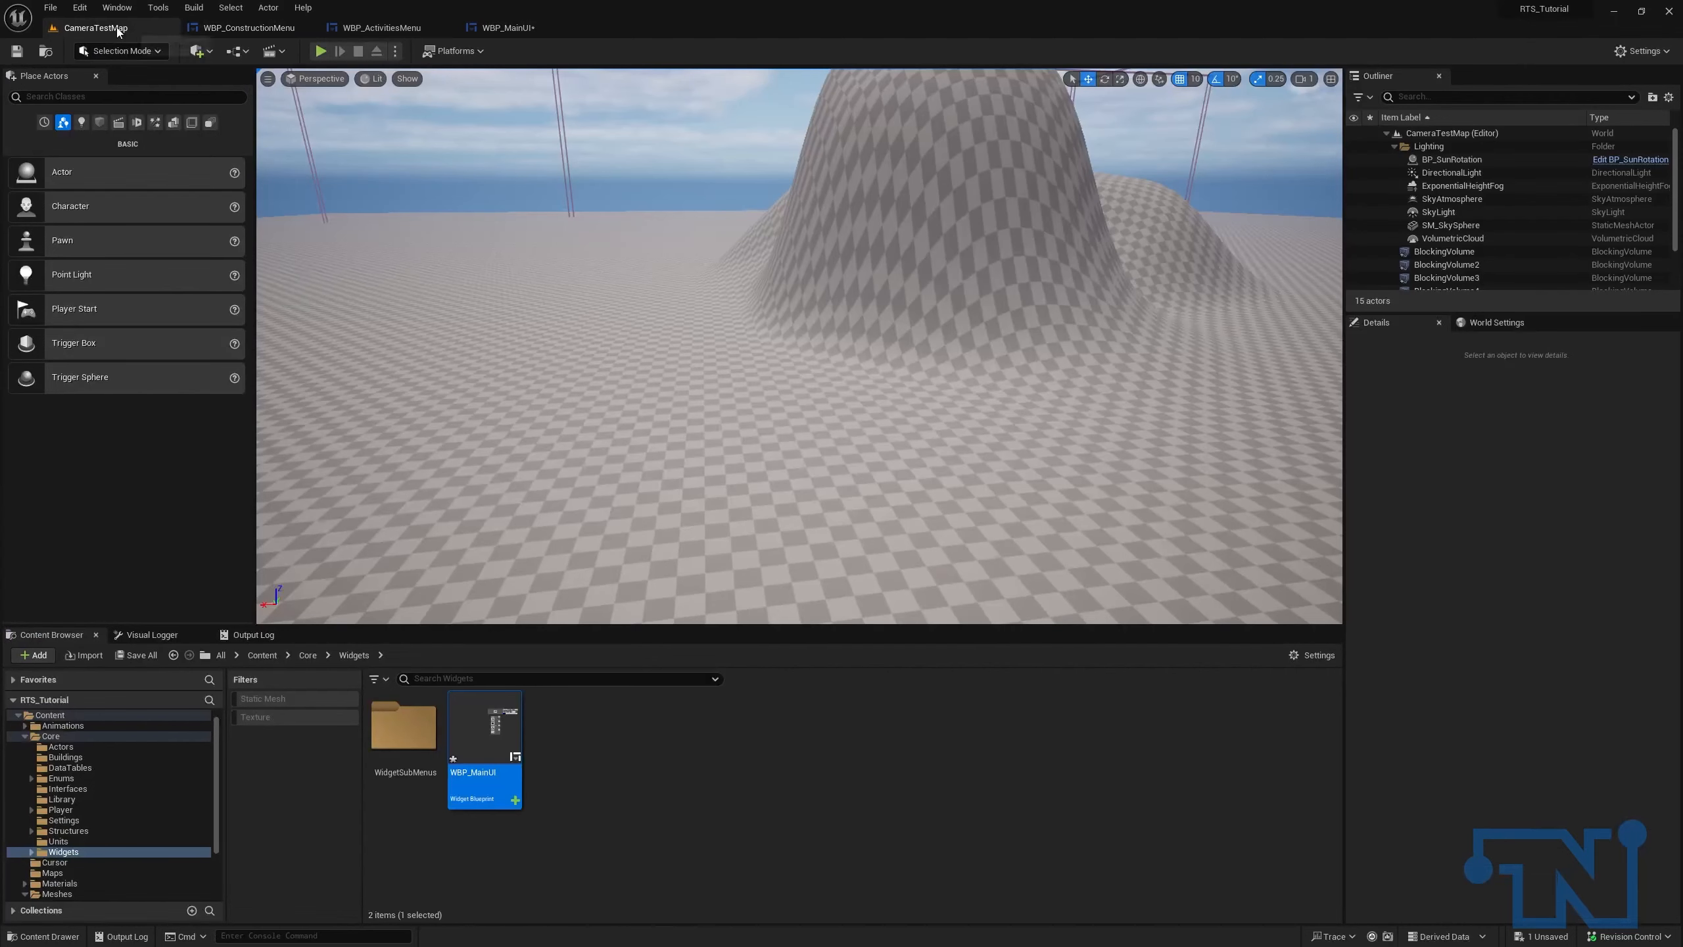
{"action": "left_click", "coordinate": [319, 50]}
{"action": "key", "text": "e"}
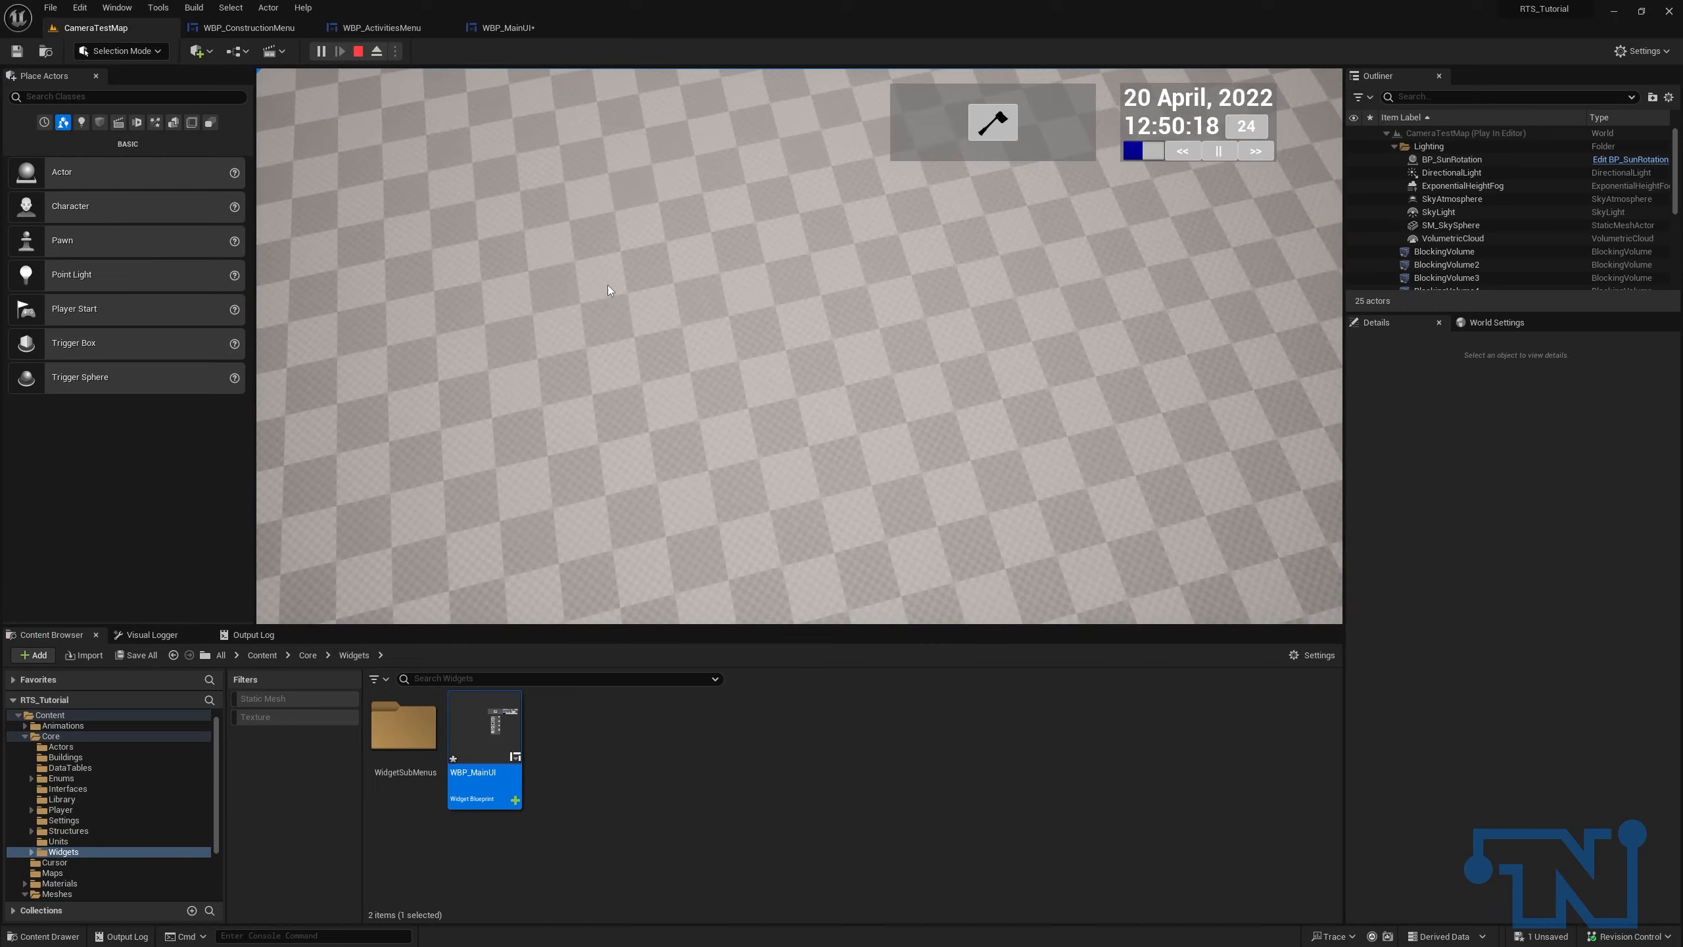
{"action": "key", "text": "b"}
{"action": "middle_click_drag", "start_coordinate": [842, 367], "coordinate": [1013, 386]}
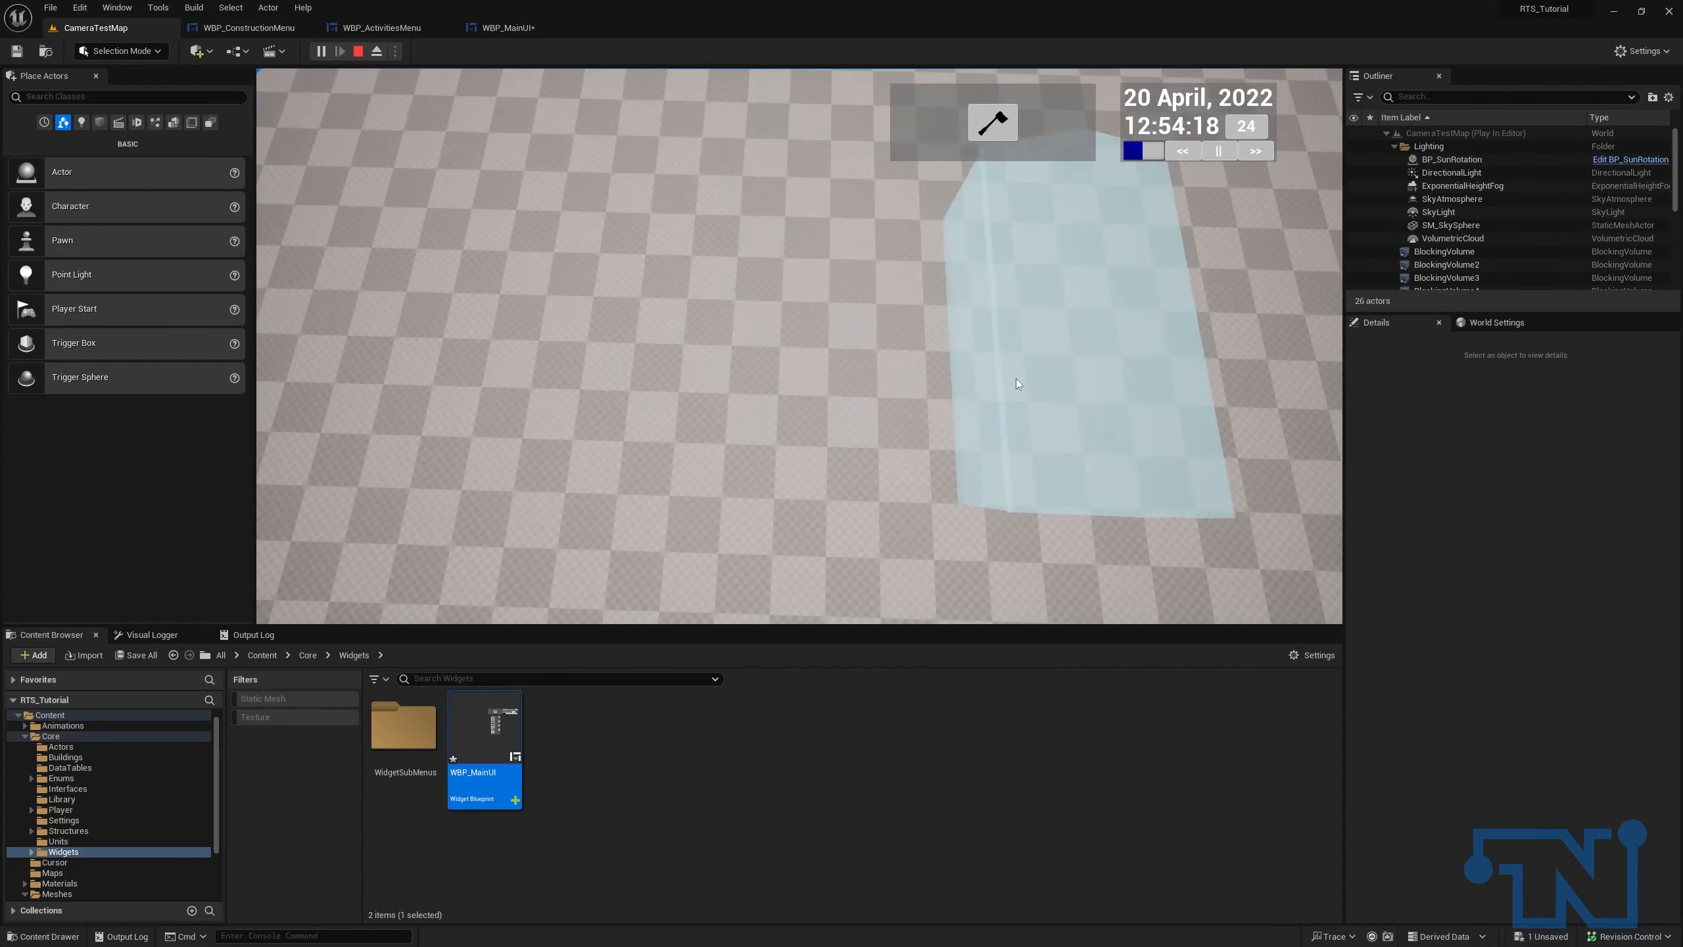
{"action": "left_click", "coordinate": [656, 358]}
Step: Place a second building on the ground beside the first one, leaving a gap between them
{"action": "key", "text": "s"}
{"action": "middle_click_drag", "start_coordinate": [705, 371], "coordinate": [775, 314]}
{"action": "scroll", "coordinate": [778, 309], "scroll_direction": "down", "scroll_amount": 3}
{"action": "key", "text": "b"}
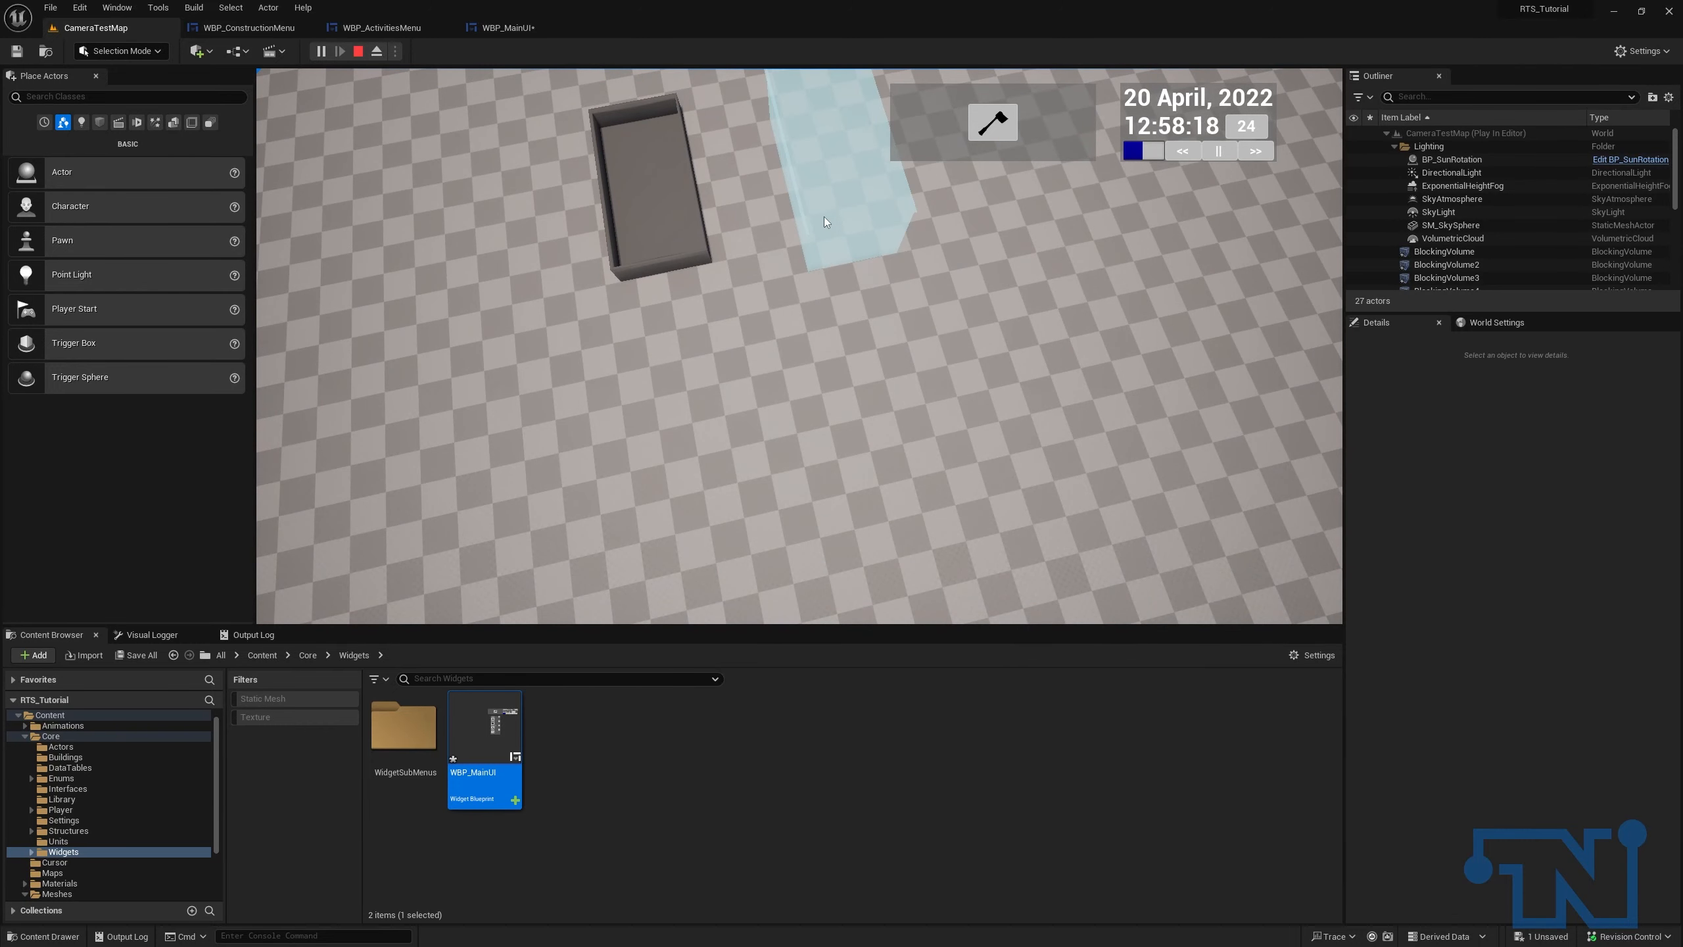
{"action": "left_click", "coordinate": [866, 285]}
Step: Place two adjoining buildings side by side on the open ground next to the existing pair
{"action": "middle_click_drag", "start_coordinate": [665, 350], "coordinate": [951, 306]}
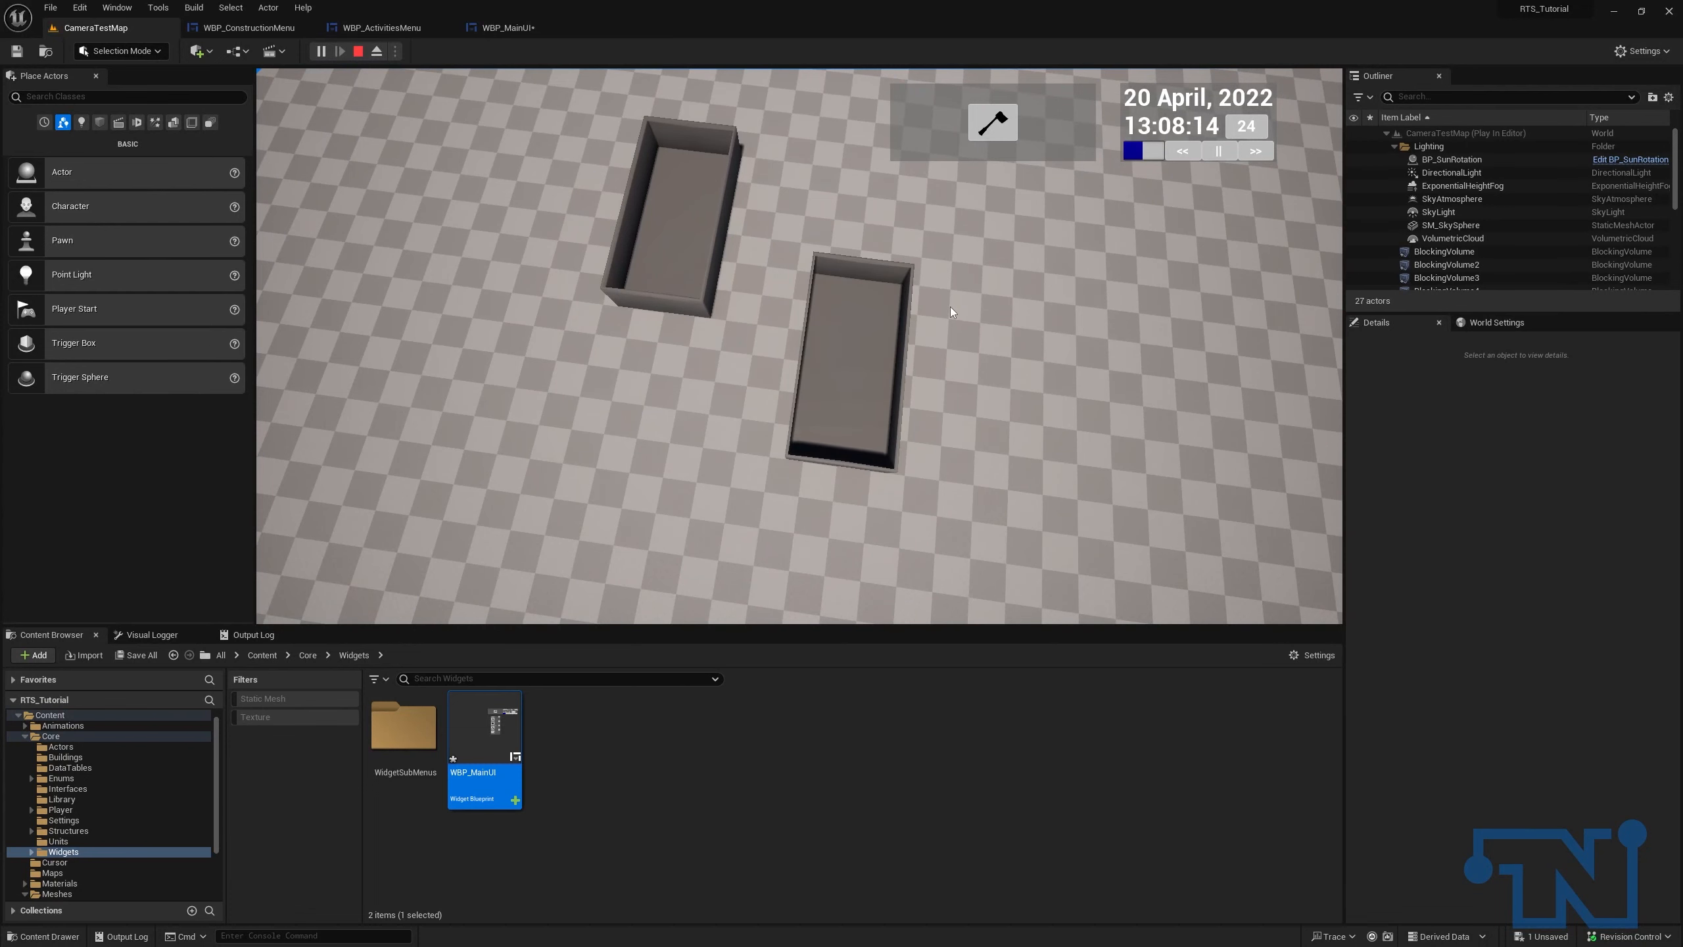
{"action": "mouse_move", "coordinate": [952, 306]}
{"action": "middle_mouse_down"}
{"action": "mouse_move", "coordinate": [894, 297]}
{"action": "mouse_move", "coordinate": [977, 305]}
{"action": "middle_mouse_up"}
{"action": "key", "text": "w"}
{"action": "key", "text": "a"}
{"action": "key", "text": "s"}
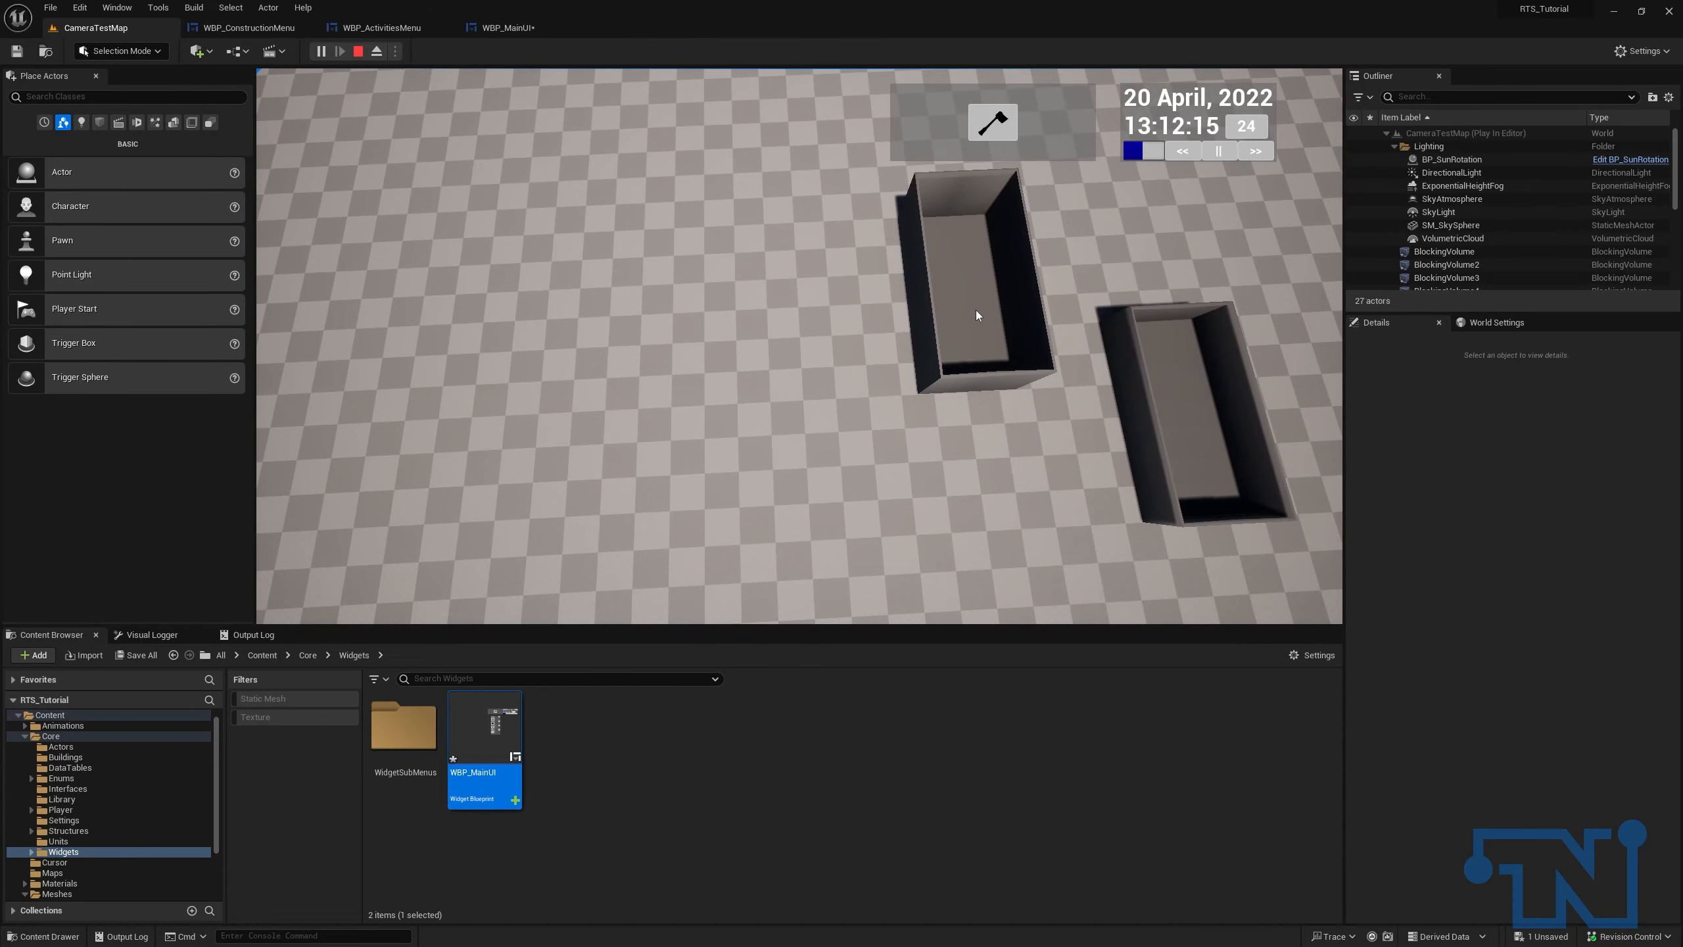
{"action": "middle_click_drag", "start_coordinate": [980, 311], "coordinate": [565, 368]}
{"action": "key", "text": "b"}
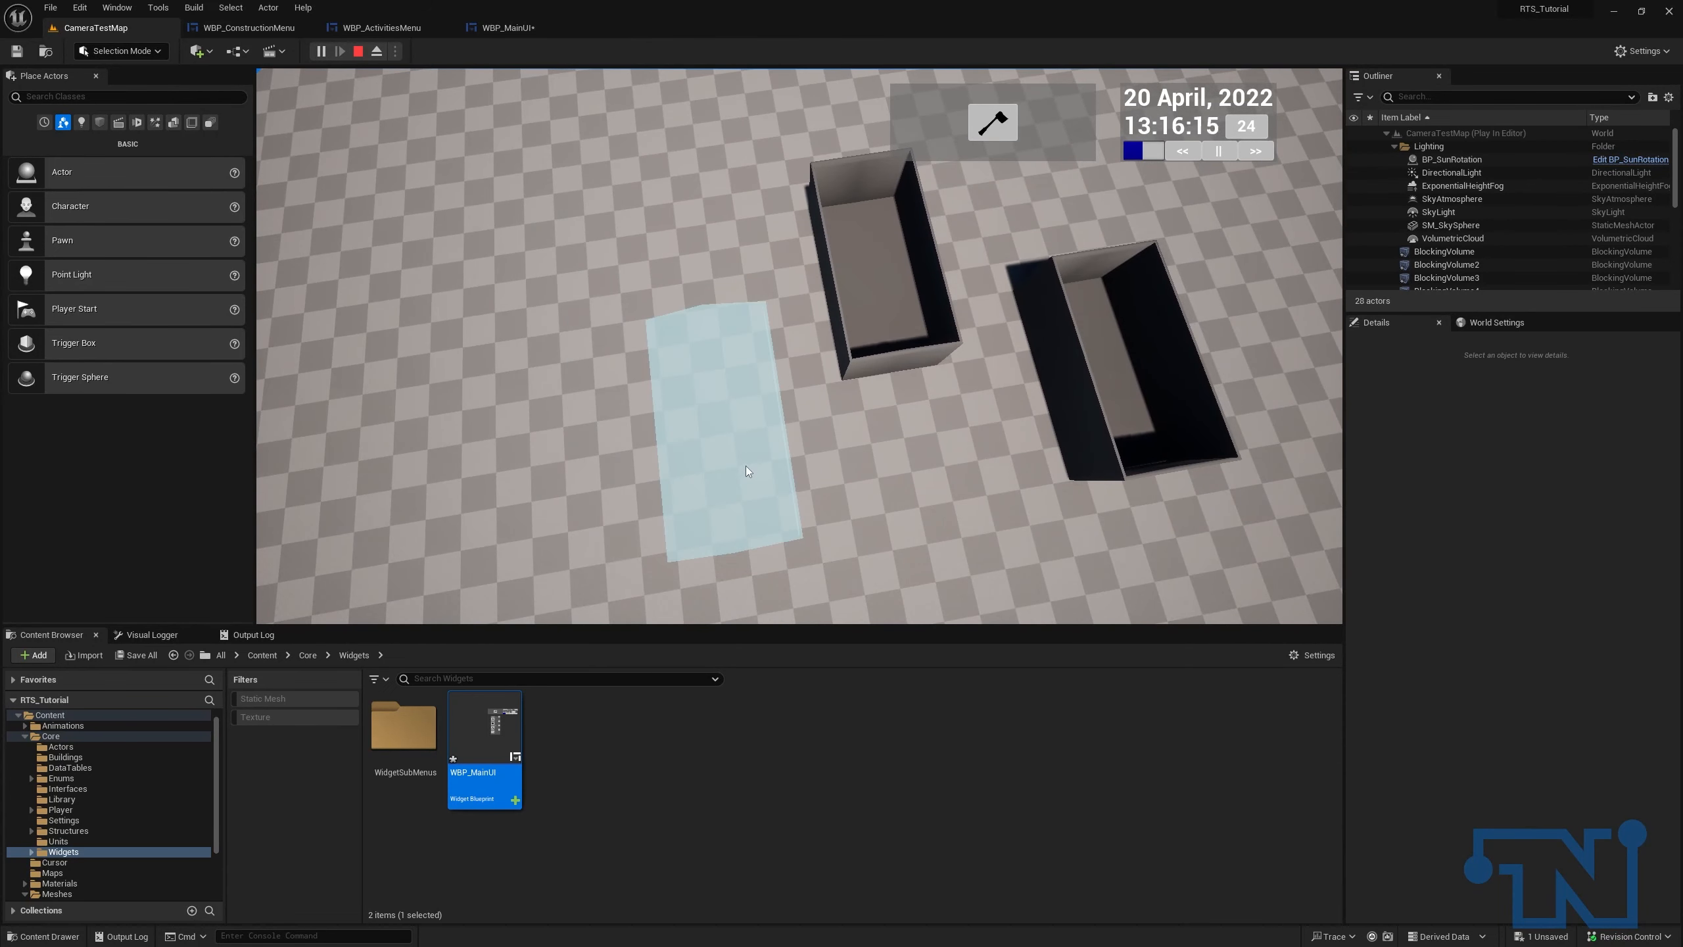
{"action": "left_click", "coordinate": [745, 465]}
{"action": "key", "text": "b"}
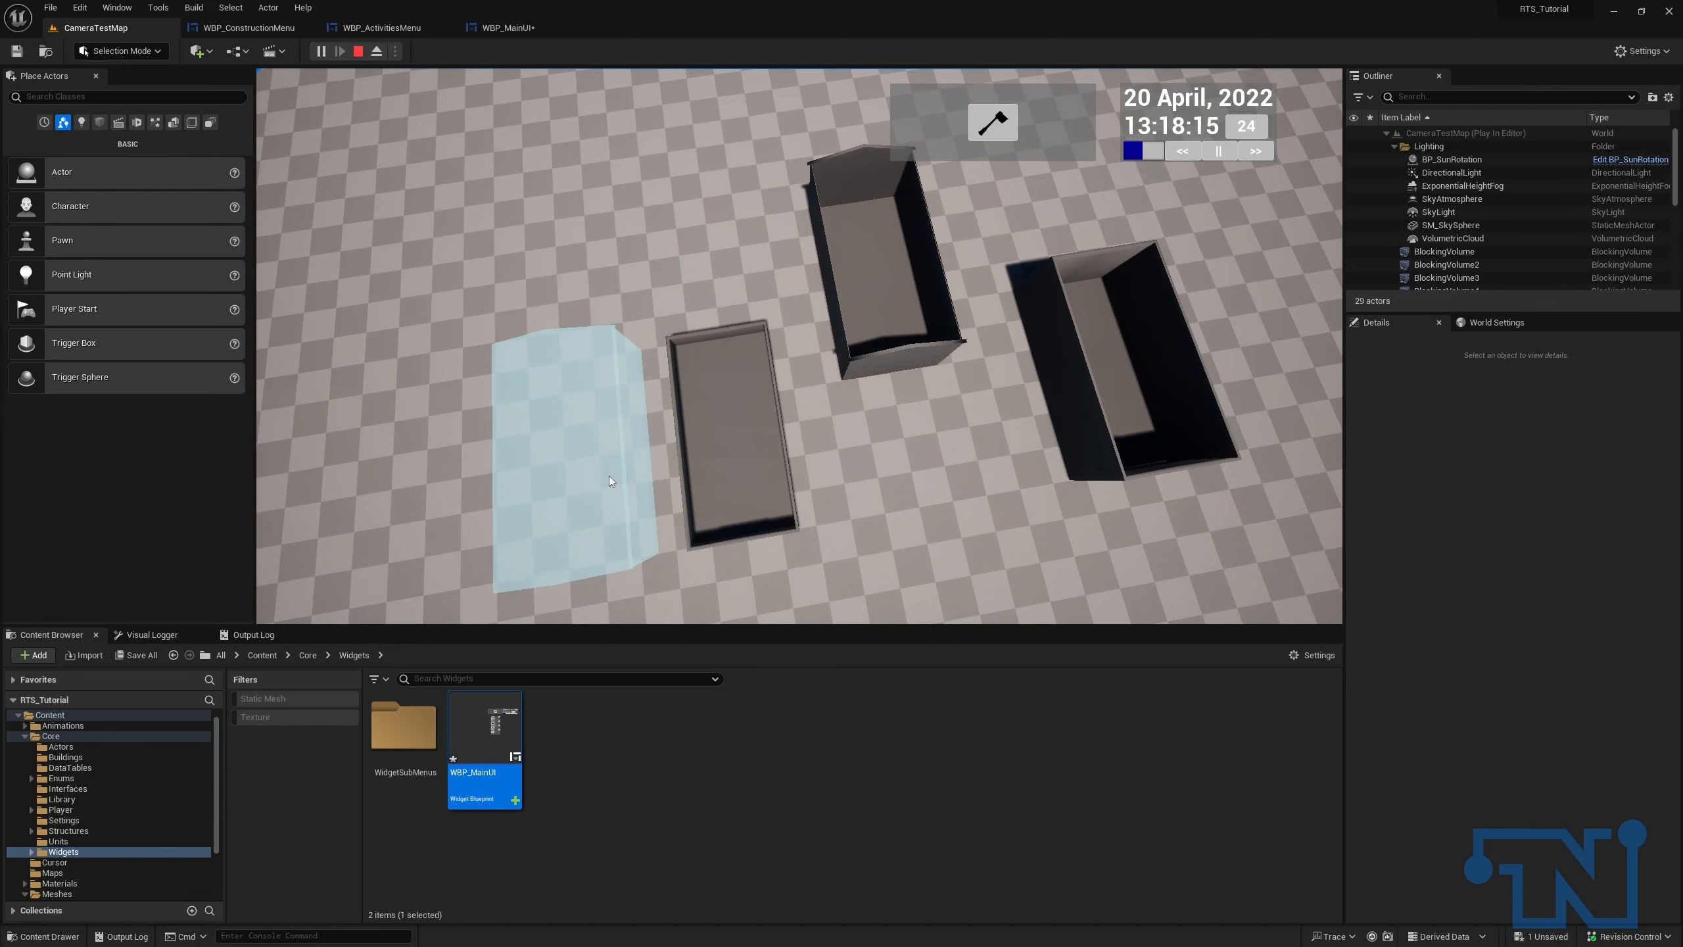
{"action": "left_click", "coordinate": [621, 481]}
Step: Extend the row of adjoining buildings with two more at its open end
{"action": "middle_click_drag", "start_coordinate": [578, 478], "coordinate": [530, 472]}
{"action": "key", "text": "b"}
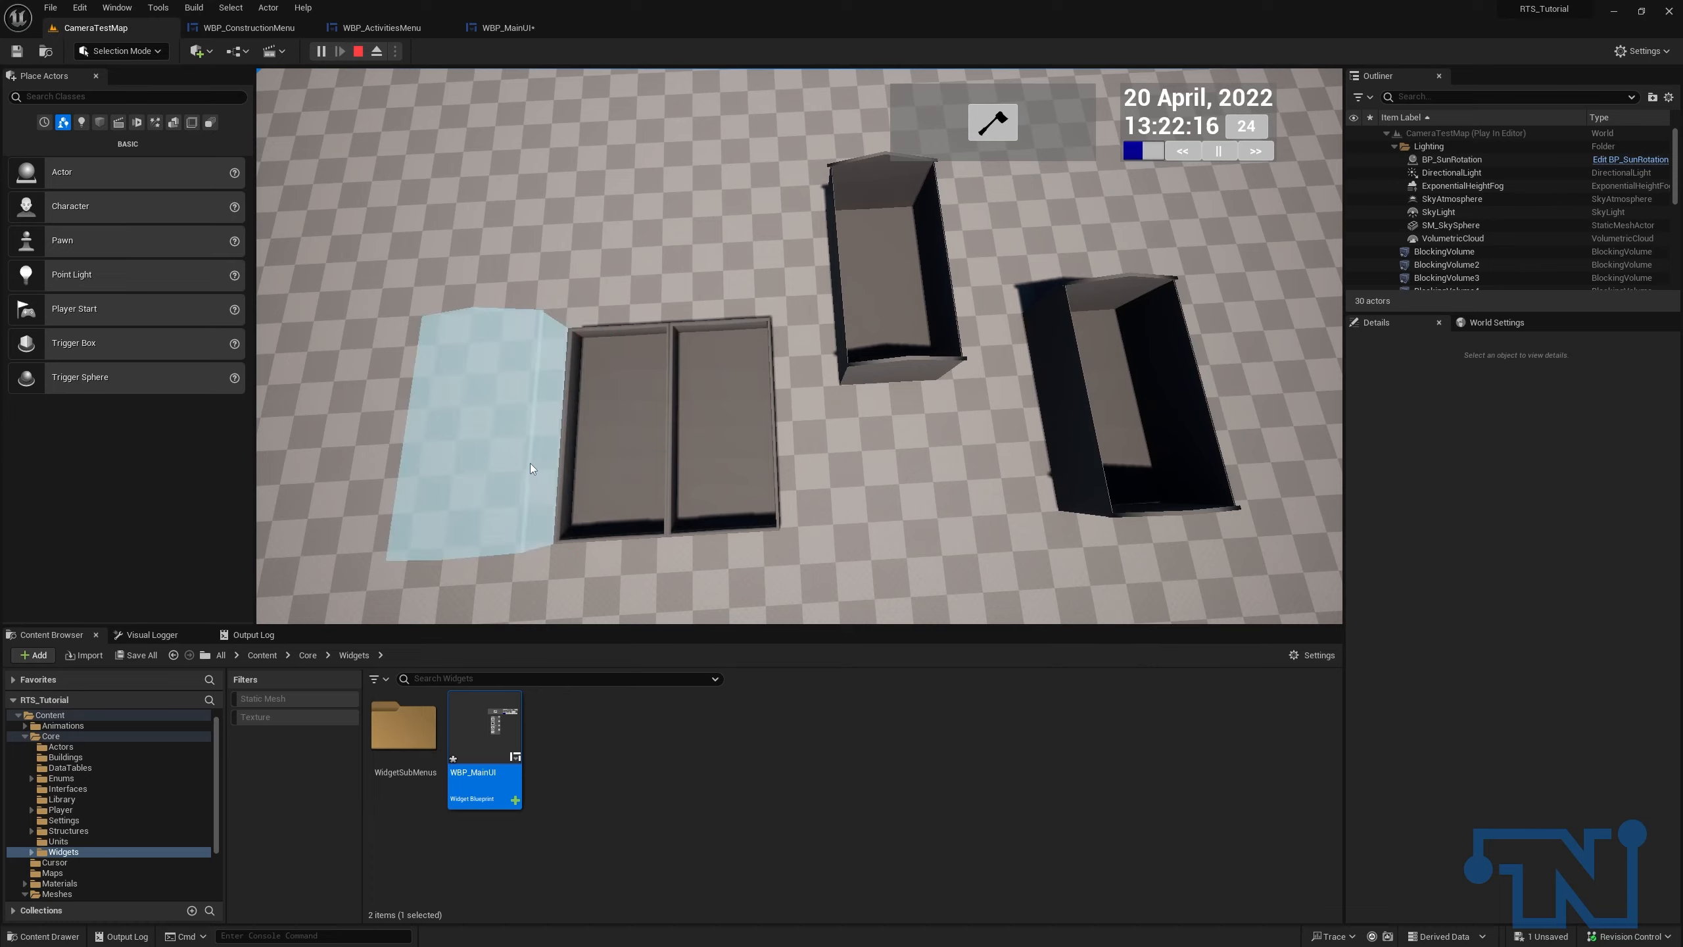
{"action": "left_click", "coordinate": [529, 464]}
{"action": "key", "text": "s"}
{"action": "key", "text": "b"}
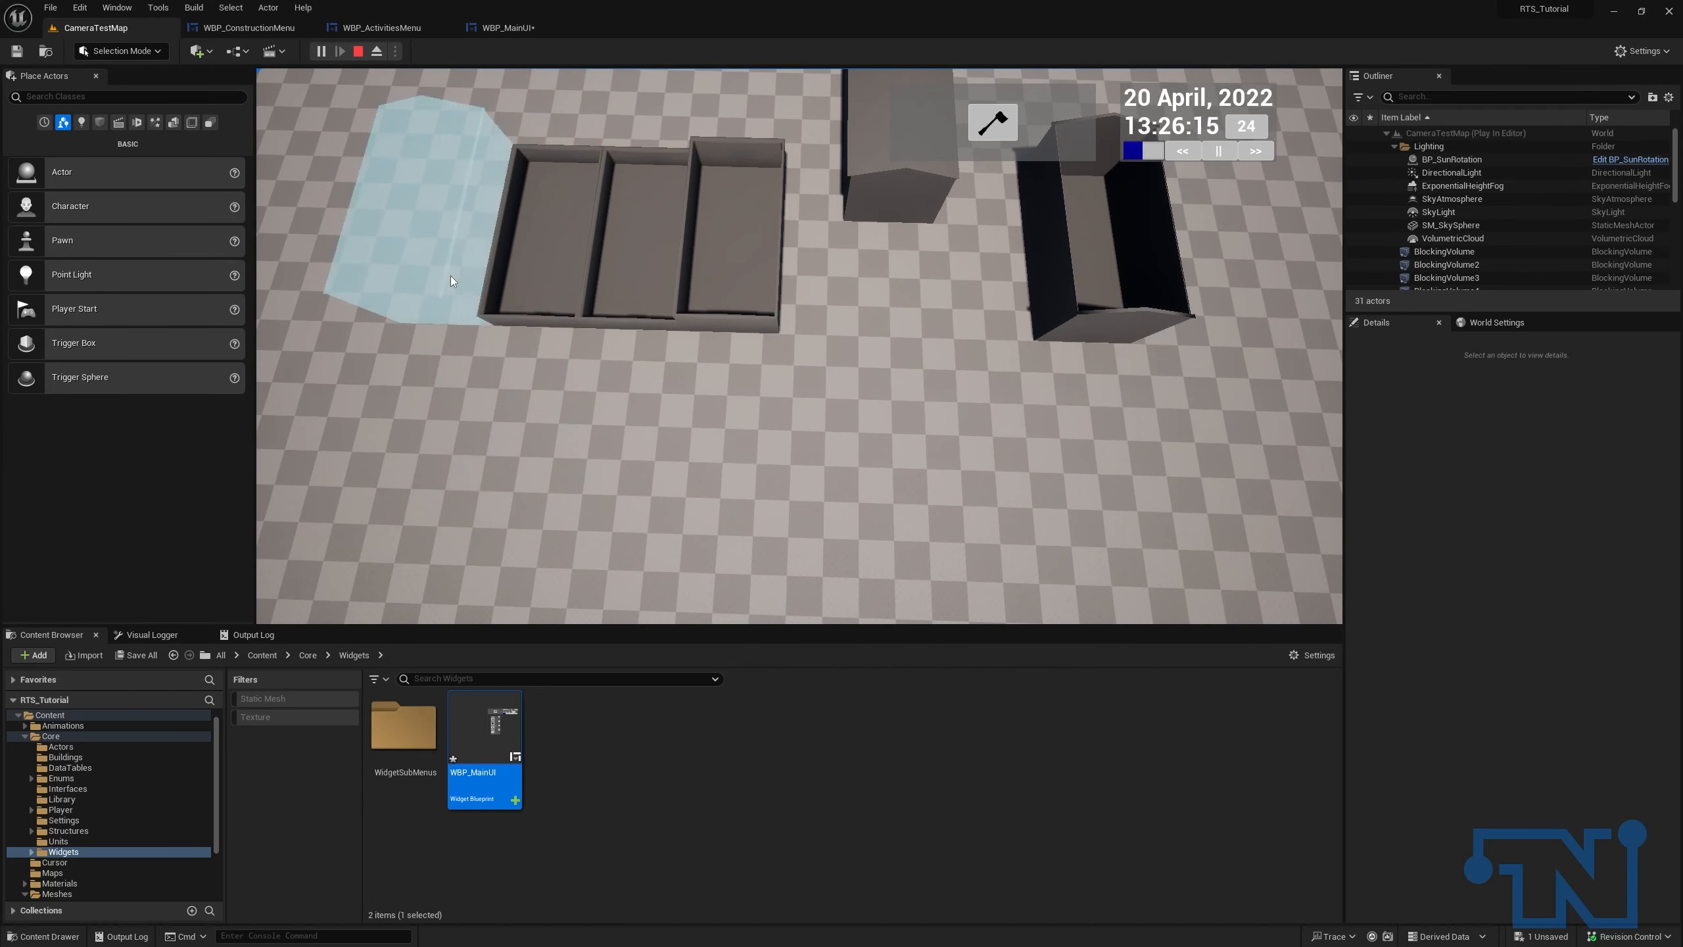
{"action": "left_click", "coordinate": [423, 274]}
Step: Place a second row of four adjoining buildings on the ground in front of the first row
{"action": "key", "text": "s"}
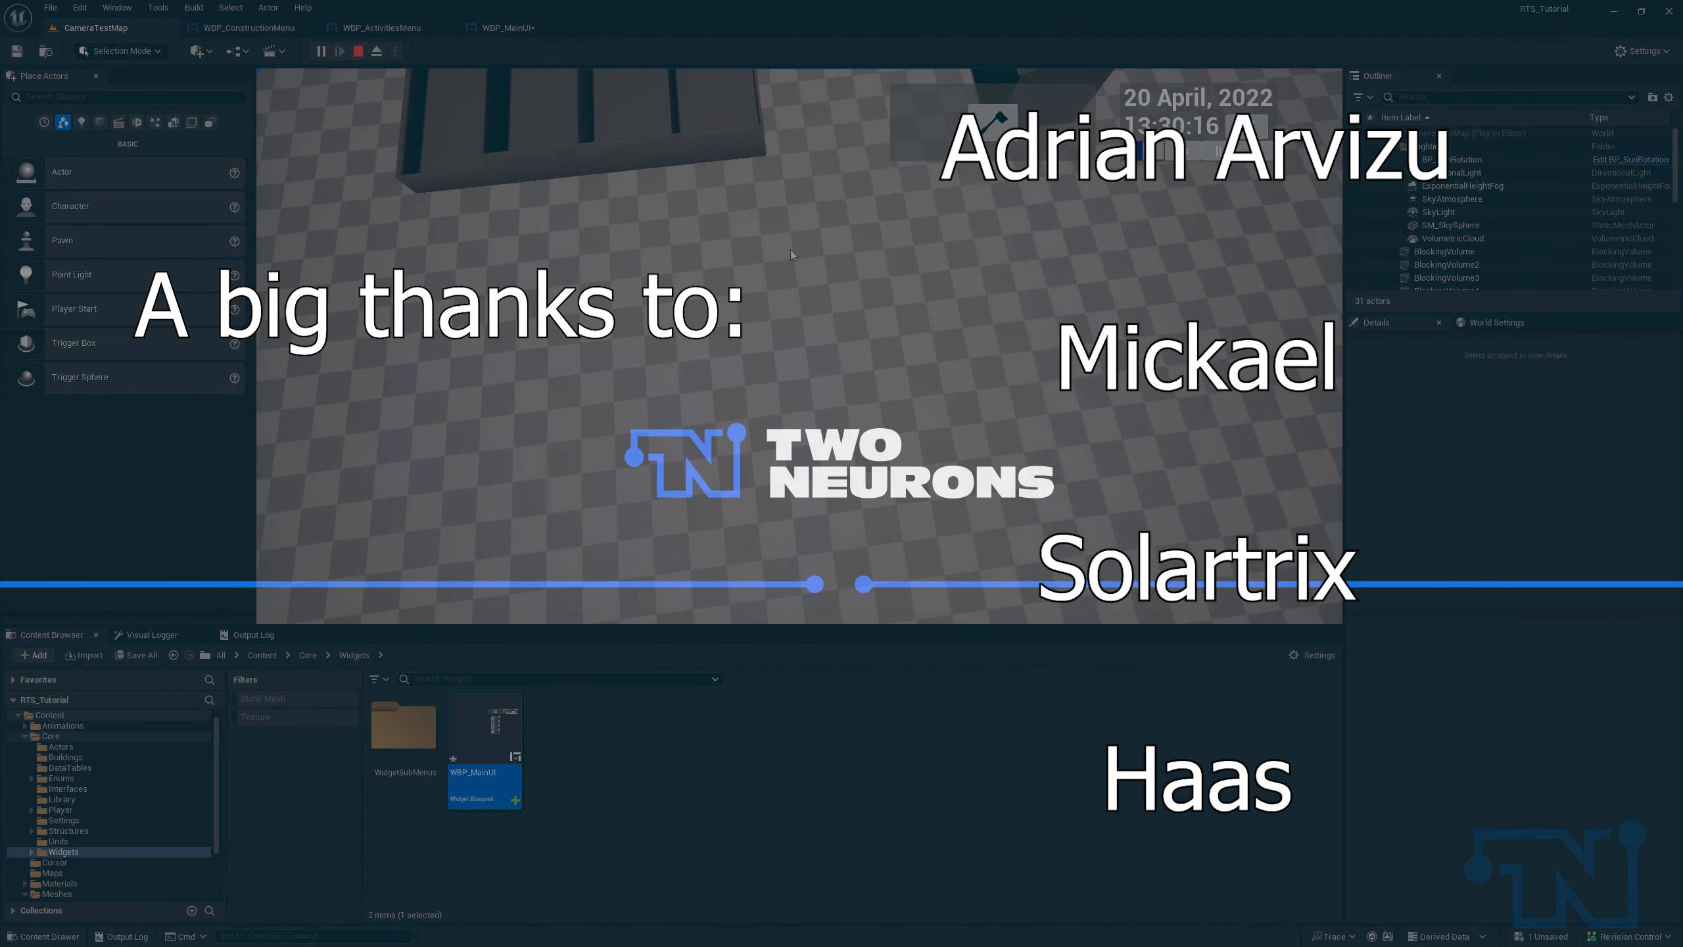
{"action": "left_click", "coordinate": [756, 339]}
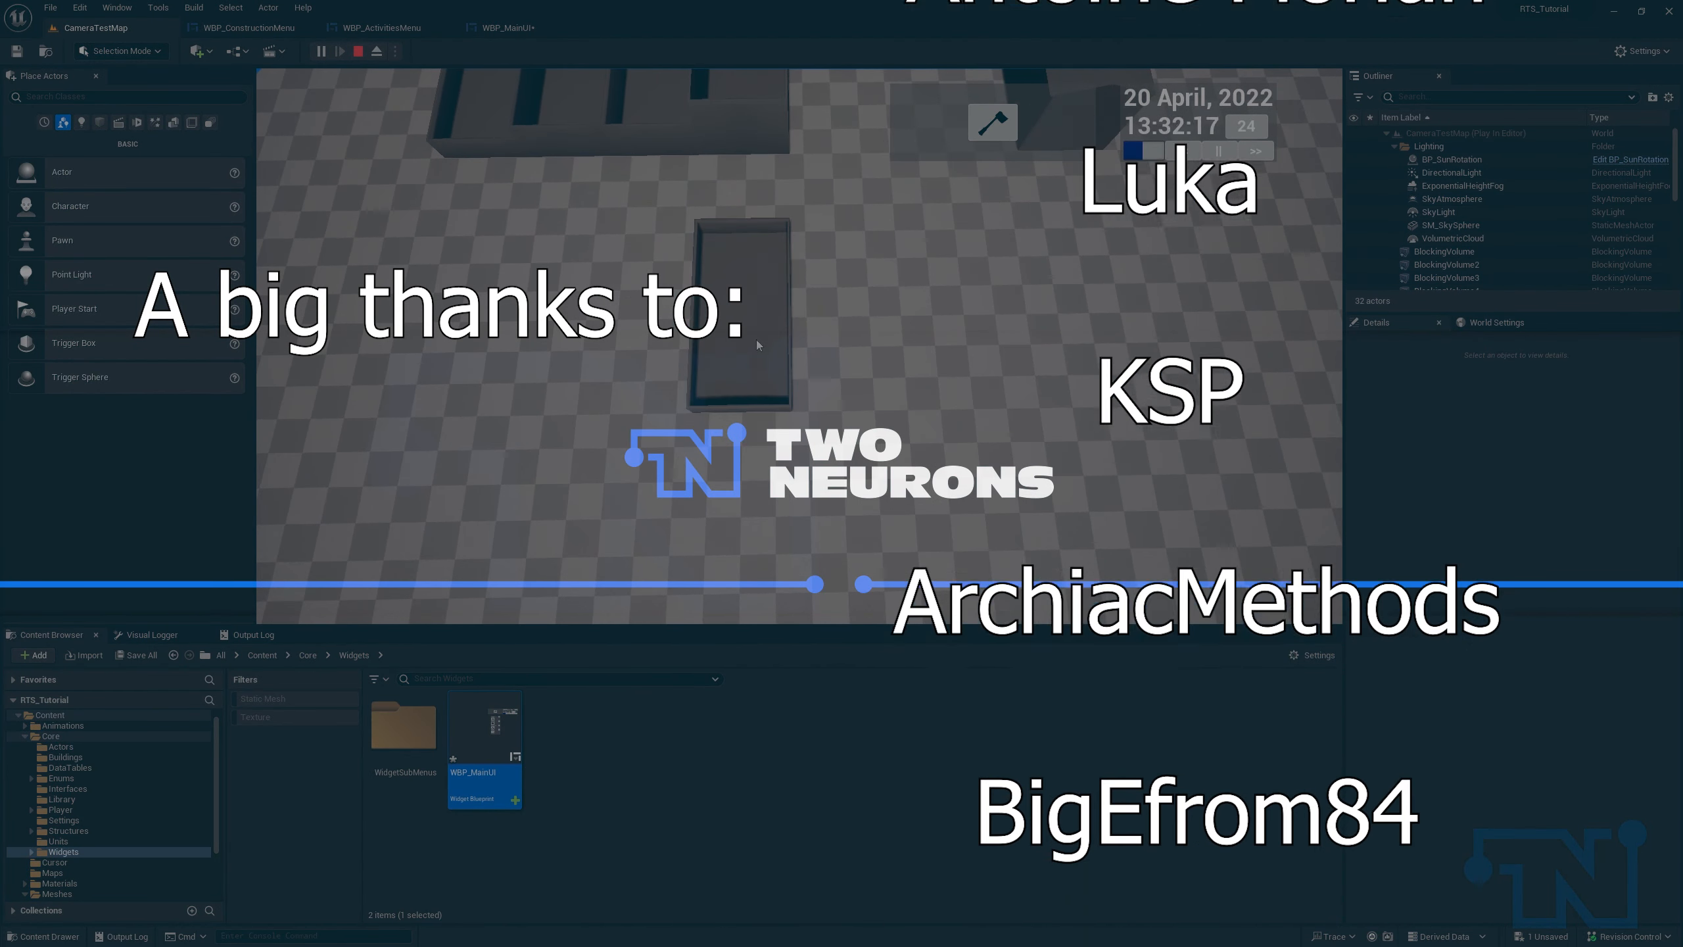
{"action": "left_click", "coordinate": [641, 344]}
{"action": "left_click", "coordinate": [562, 342]}
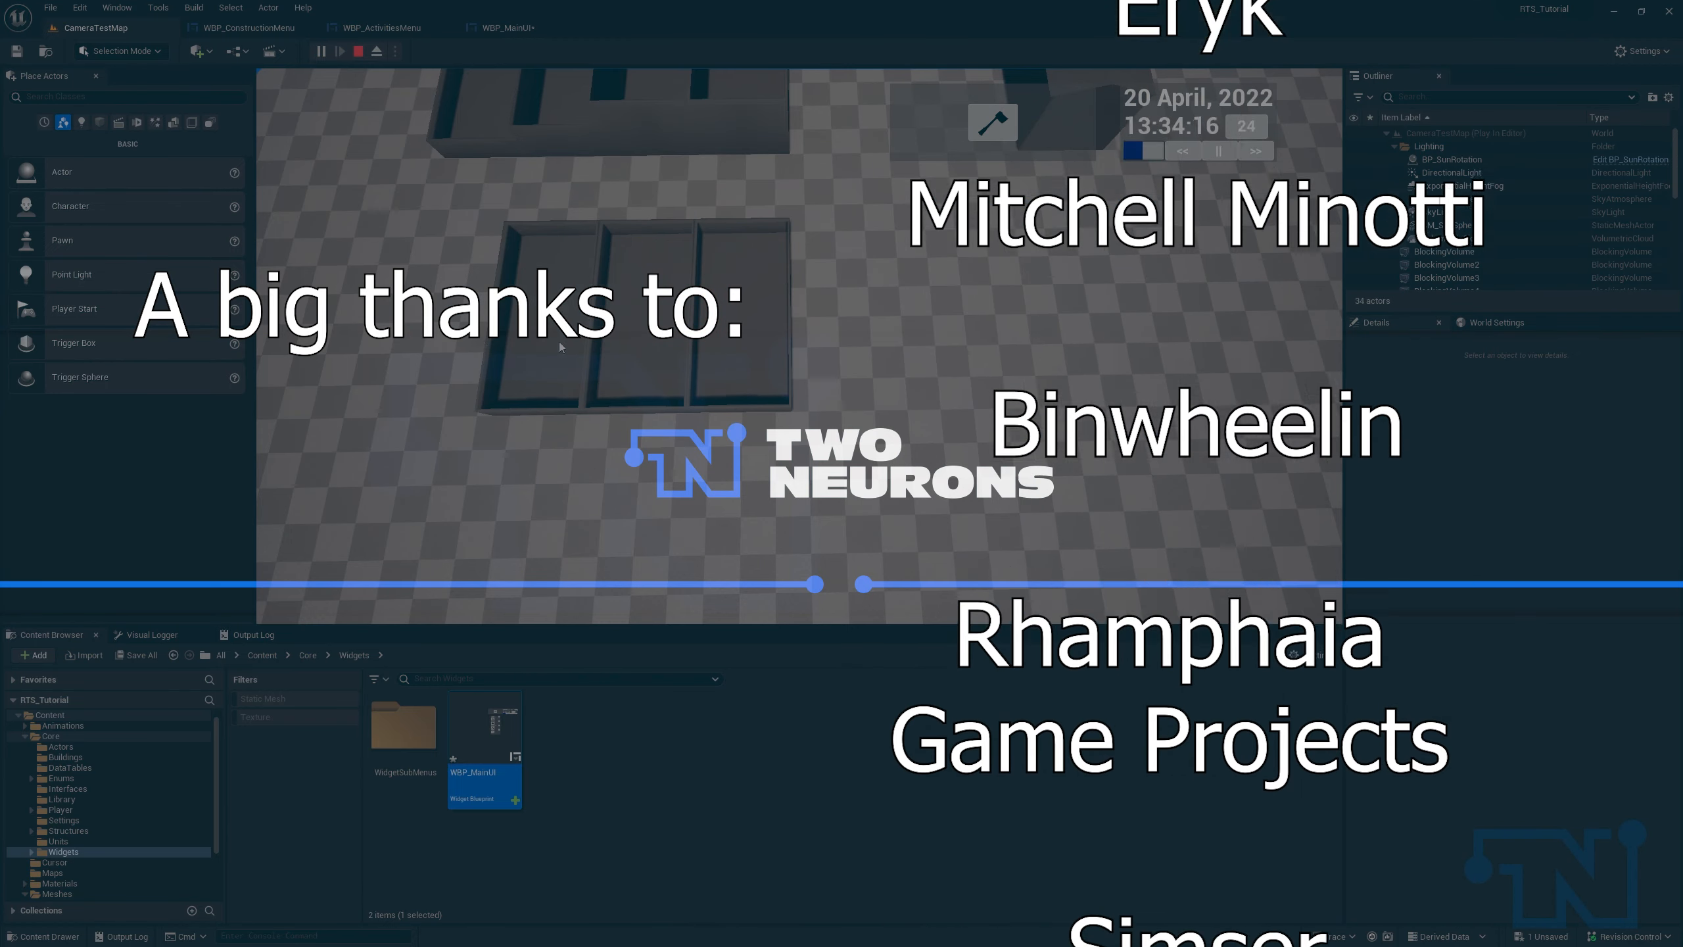
{"action": "left_click", "coordinate": [452, 344]}
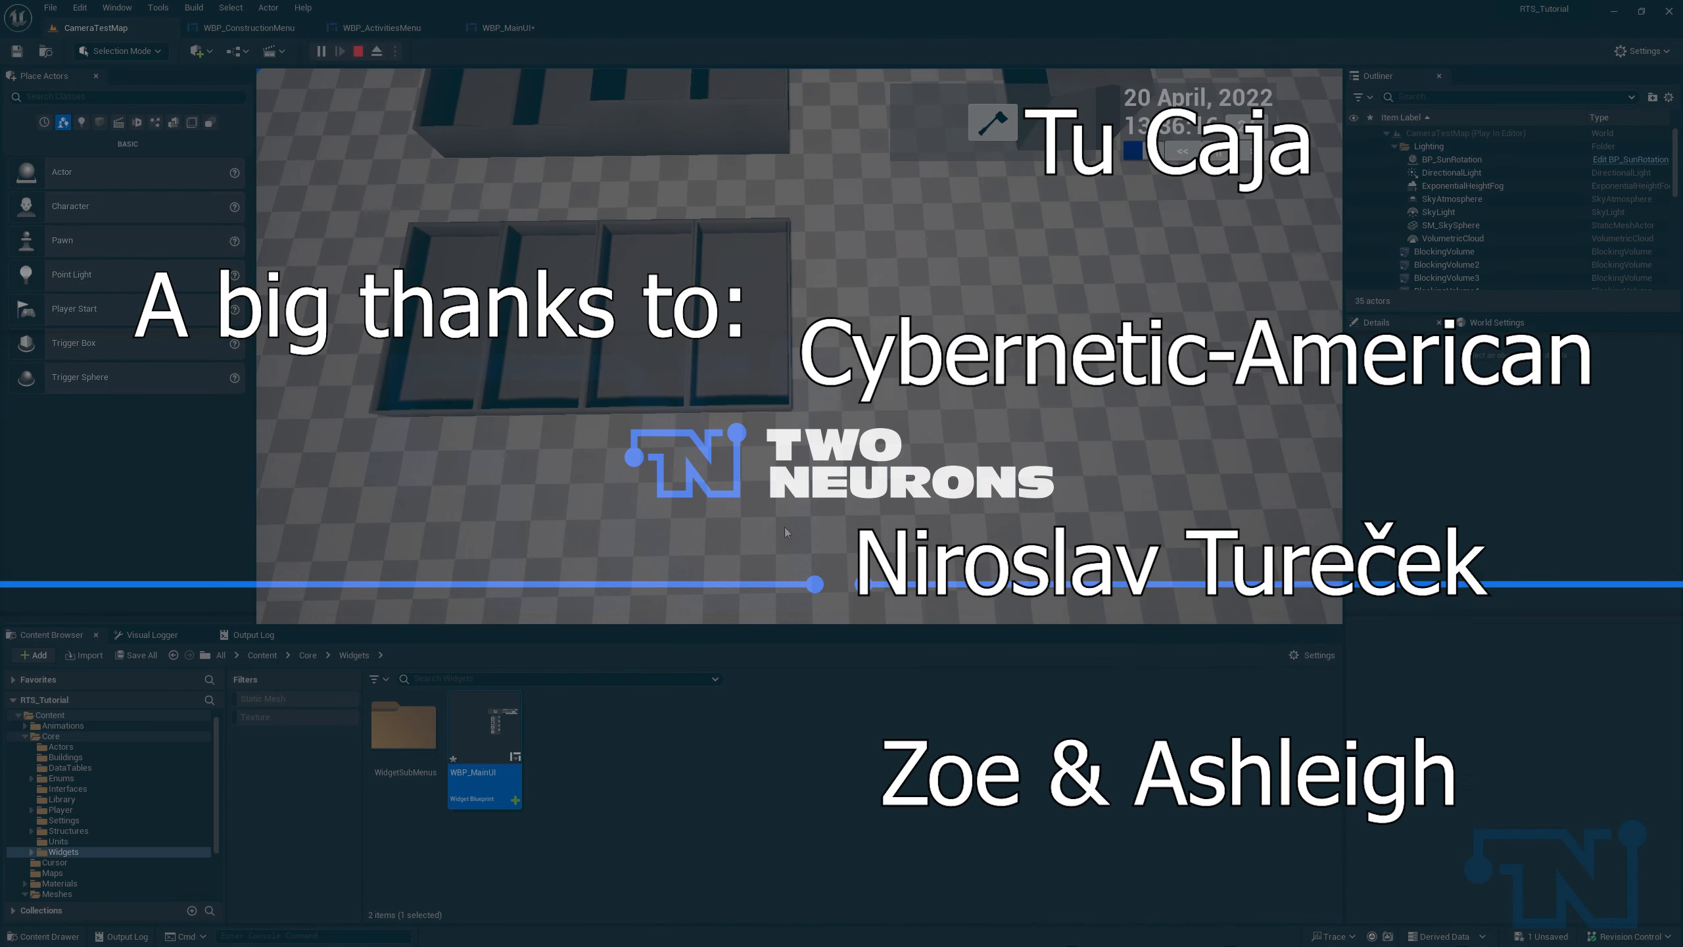
Step: Start placing another building on the open ground in front of the second row
{"action": "key", "text": "s"}
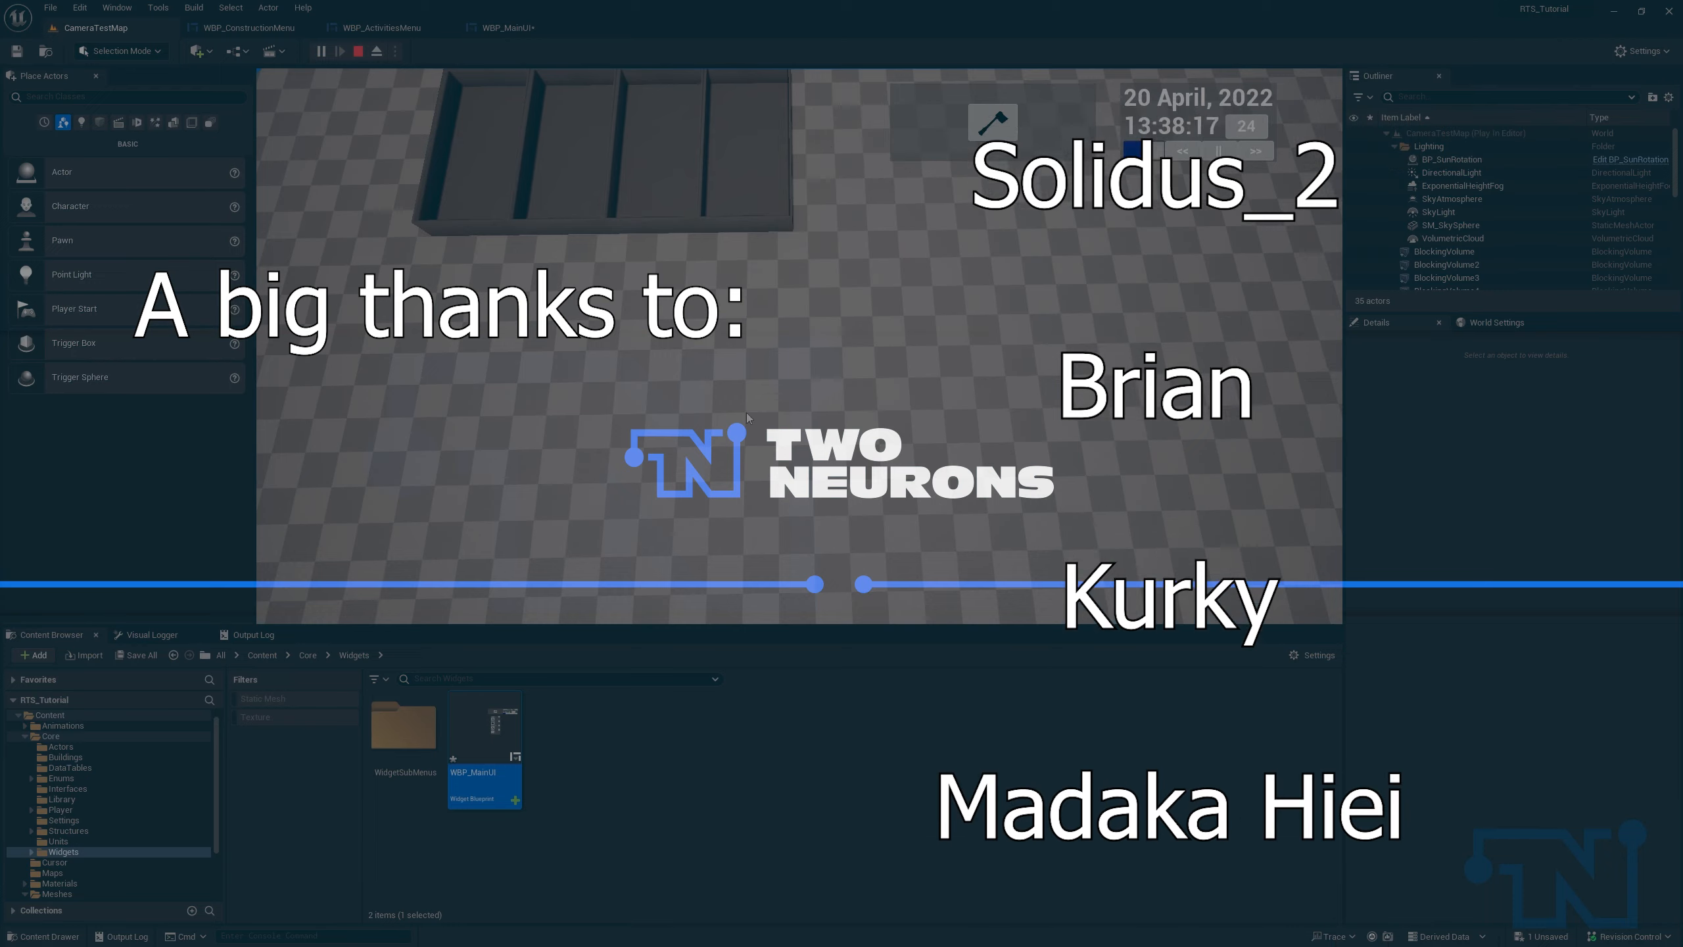
{"action": "key", "text": "e"}
{"action": "key", "text": "q"}
{"action": "key", "text": "b"}
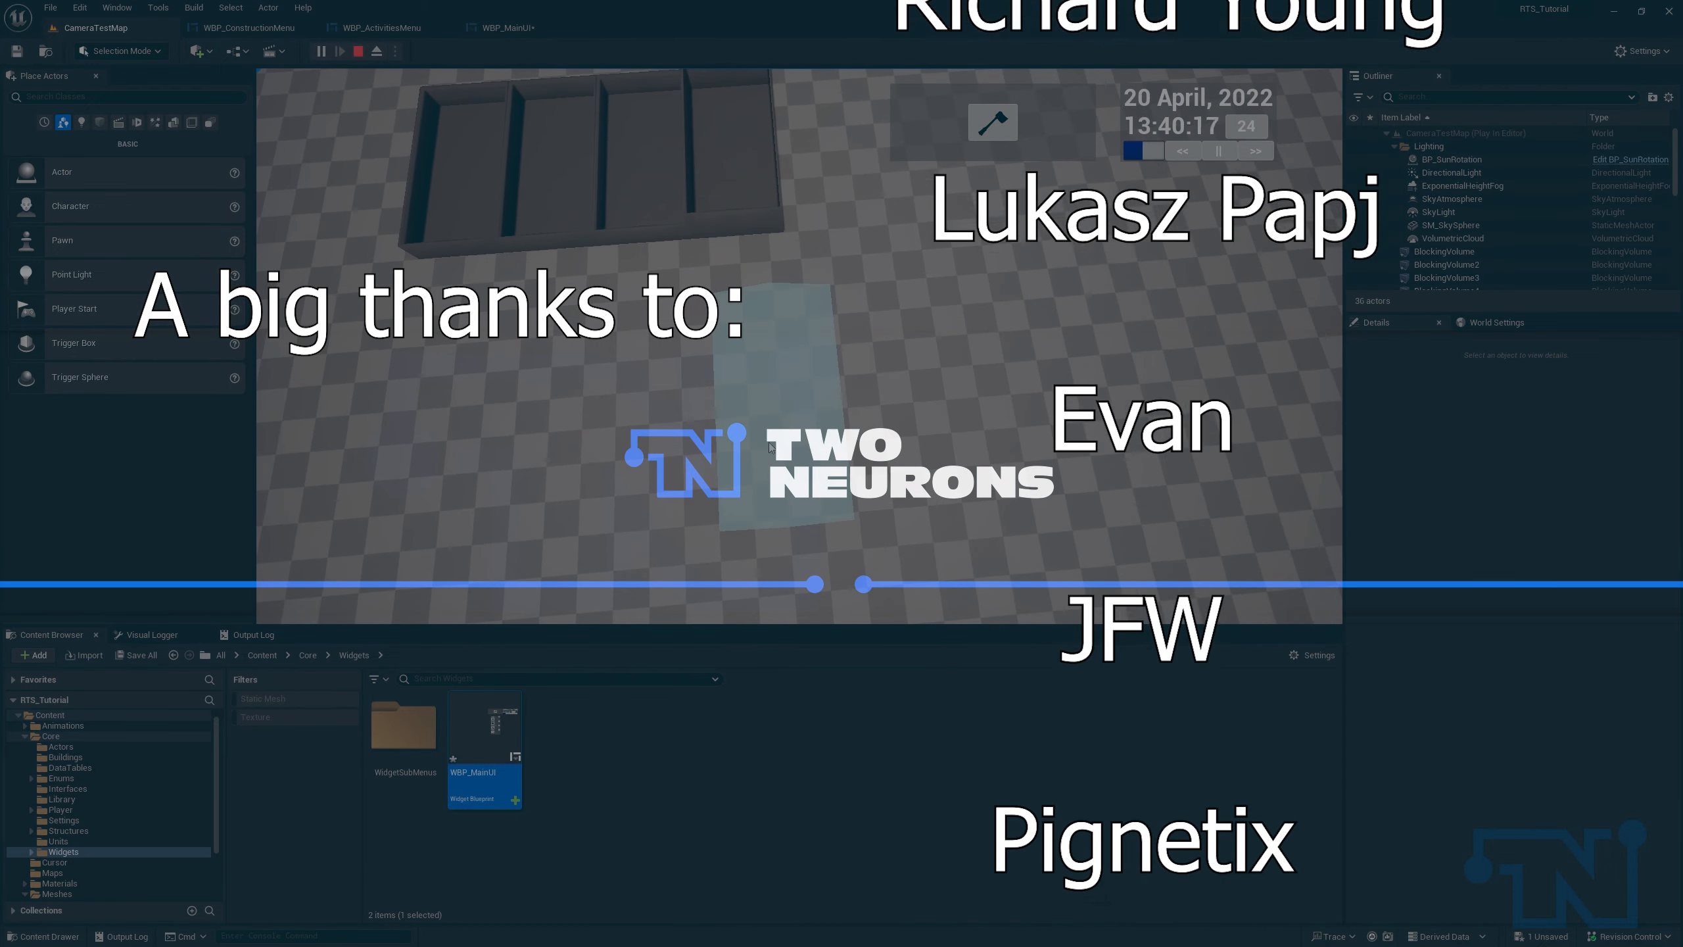